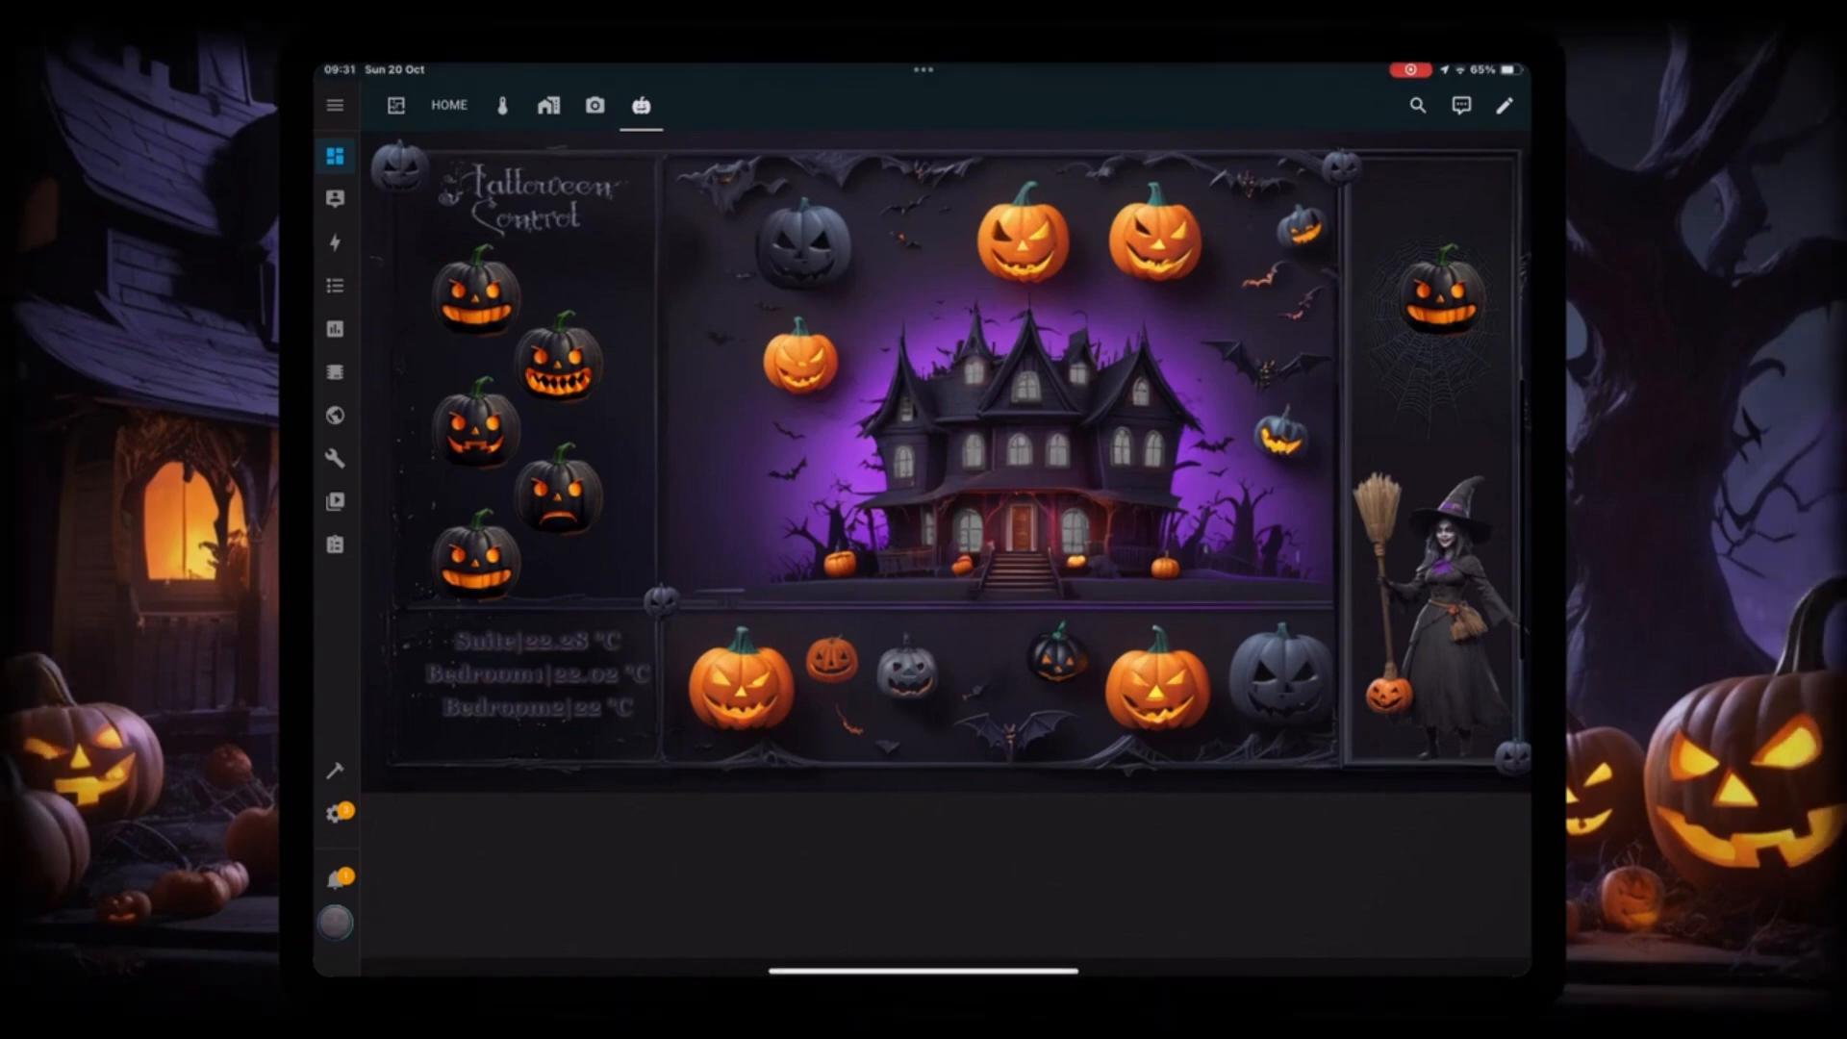
Turn on the two lowest pumpkin buttons under Halloween Control and toggle the pumpkin above the witch
left_click(527, 496)
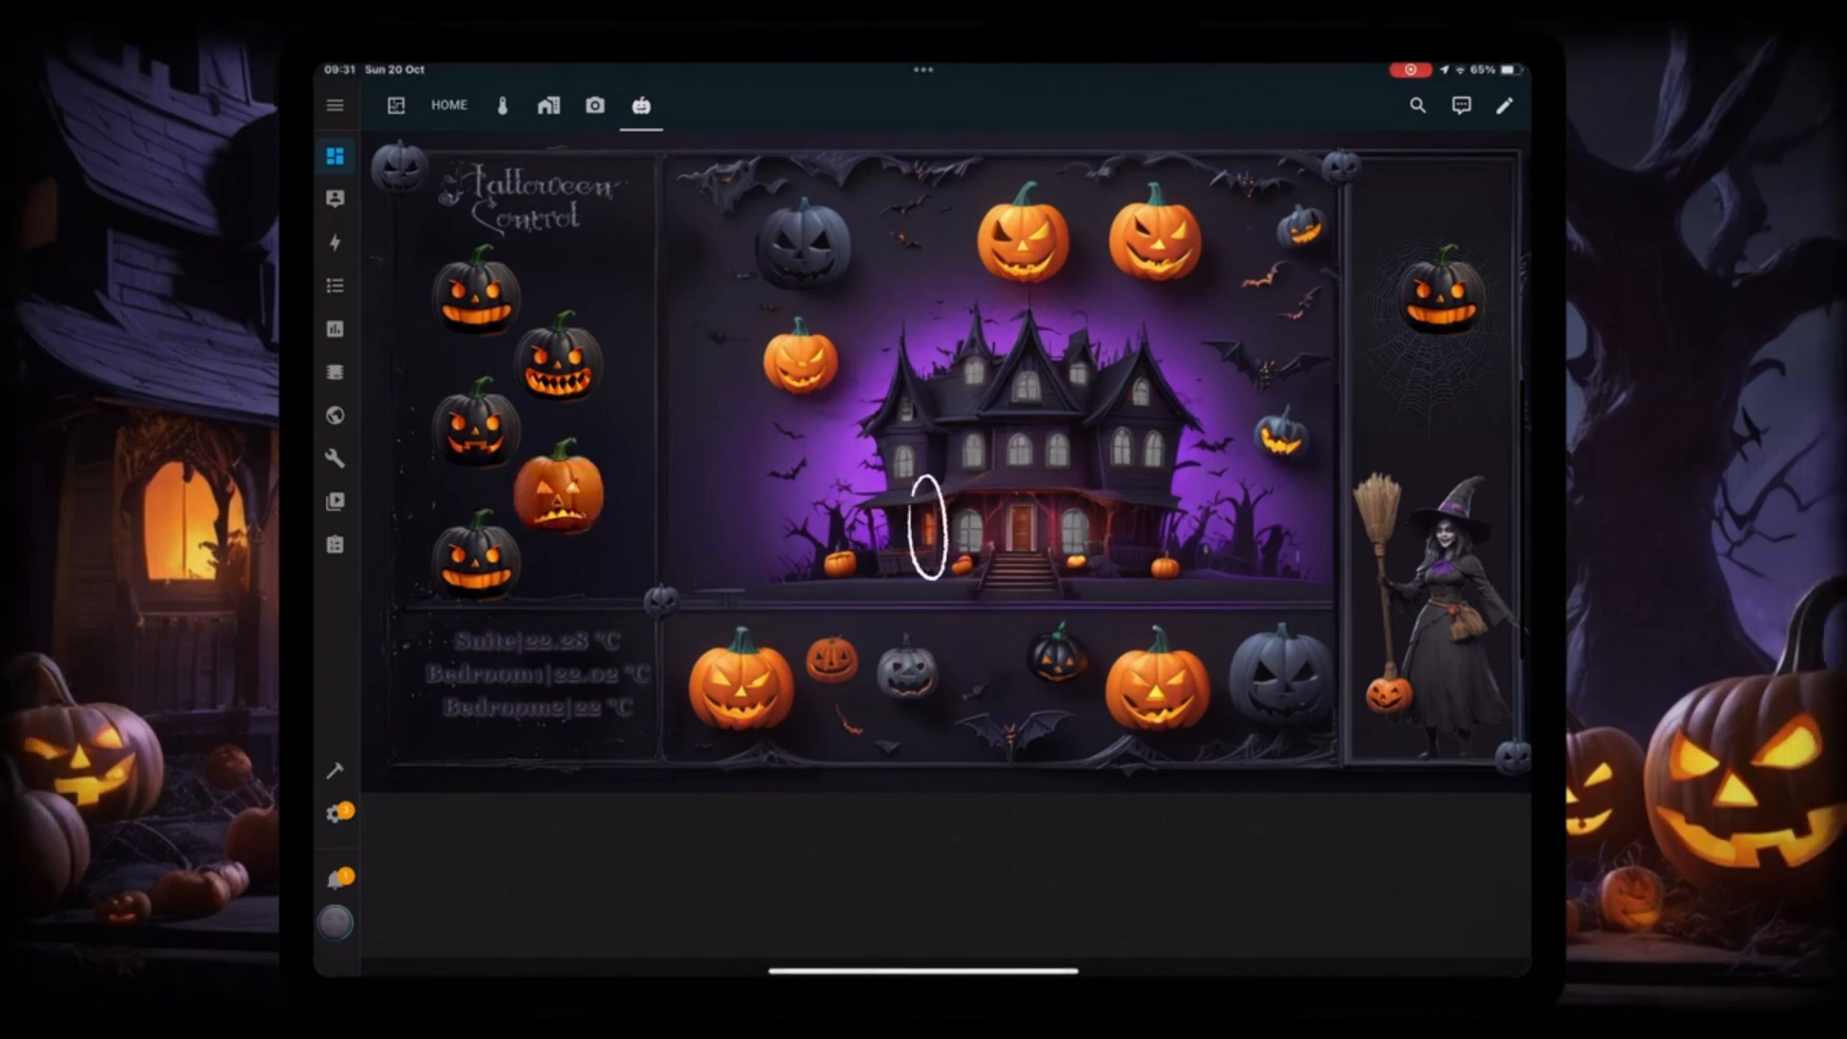
left_click(437, 567)
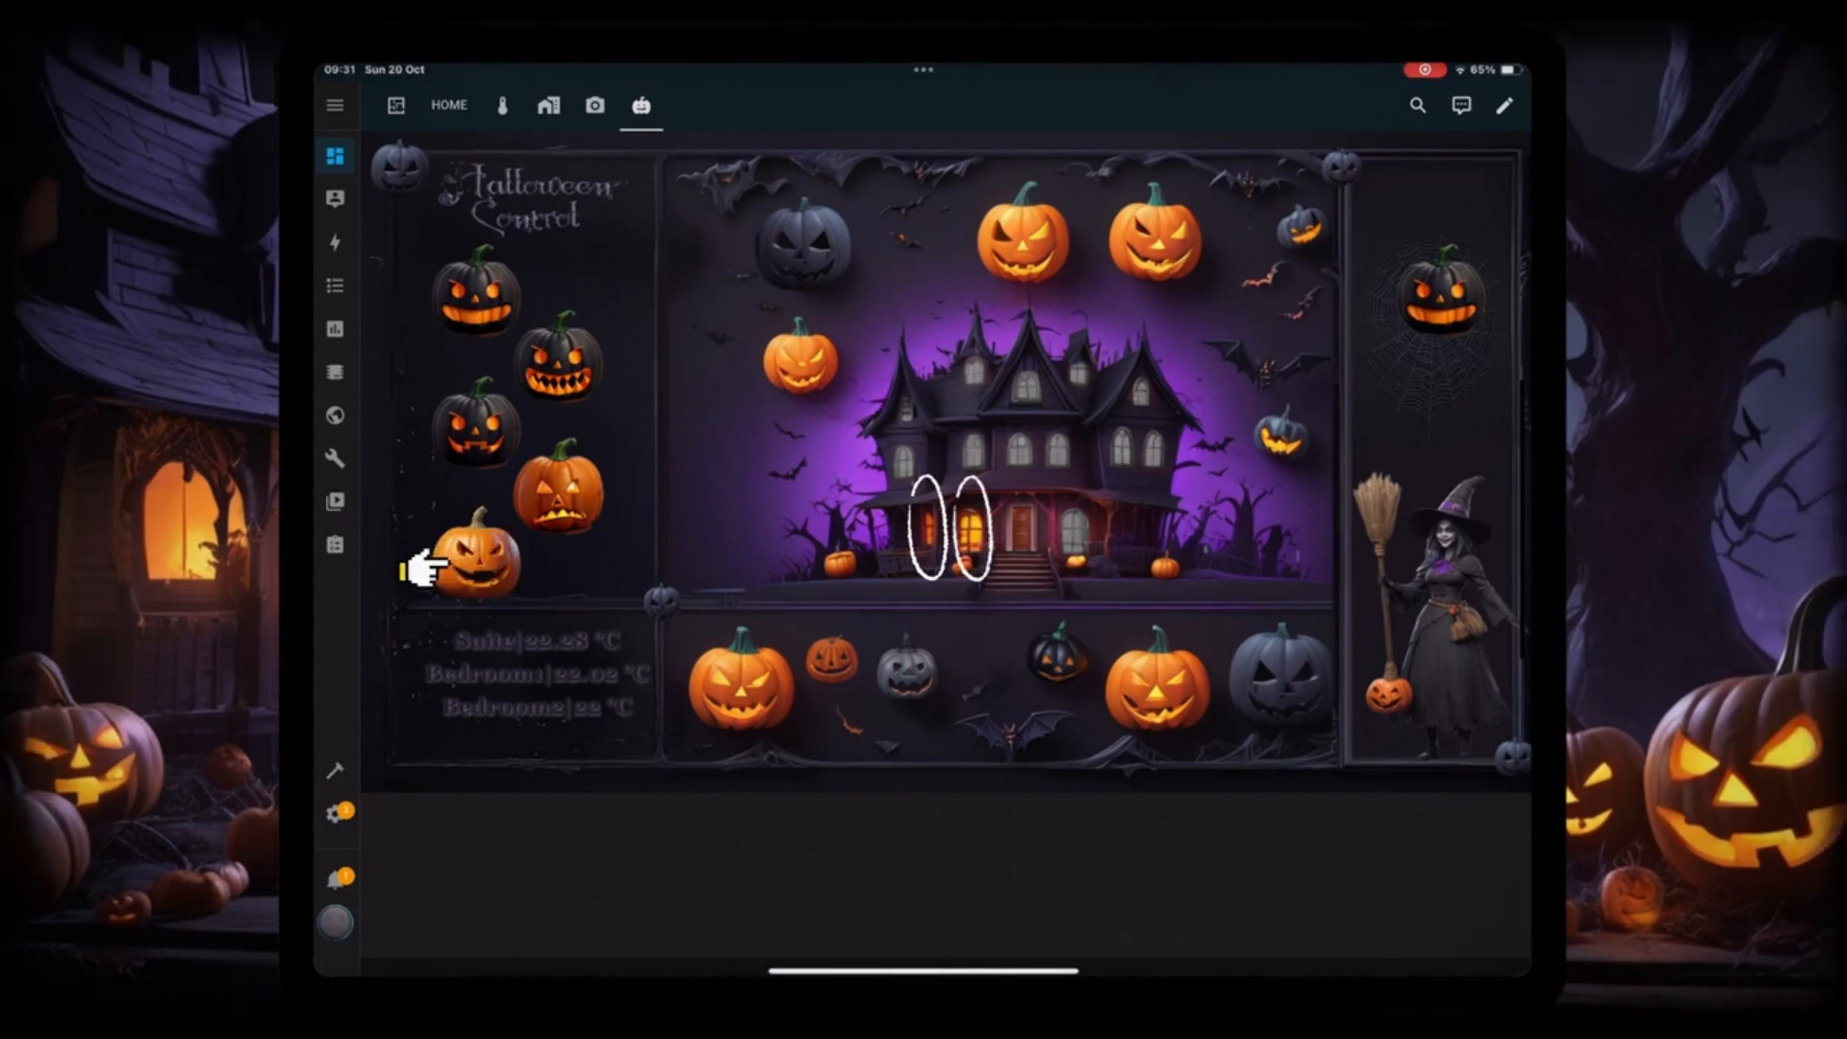
left_click(1402, 304)
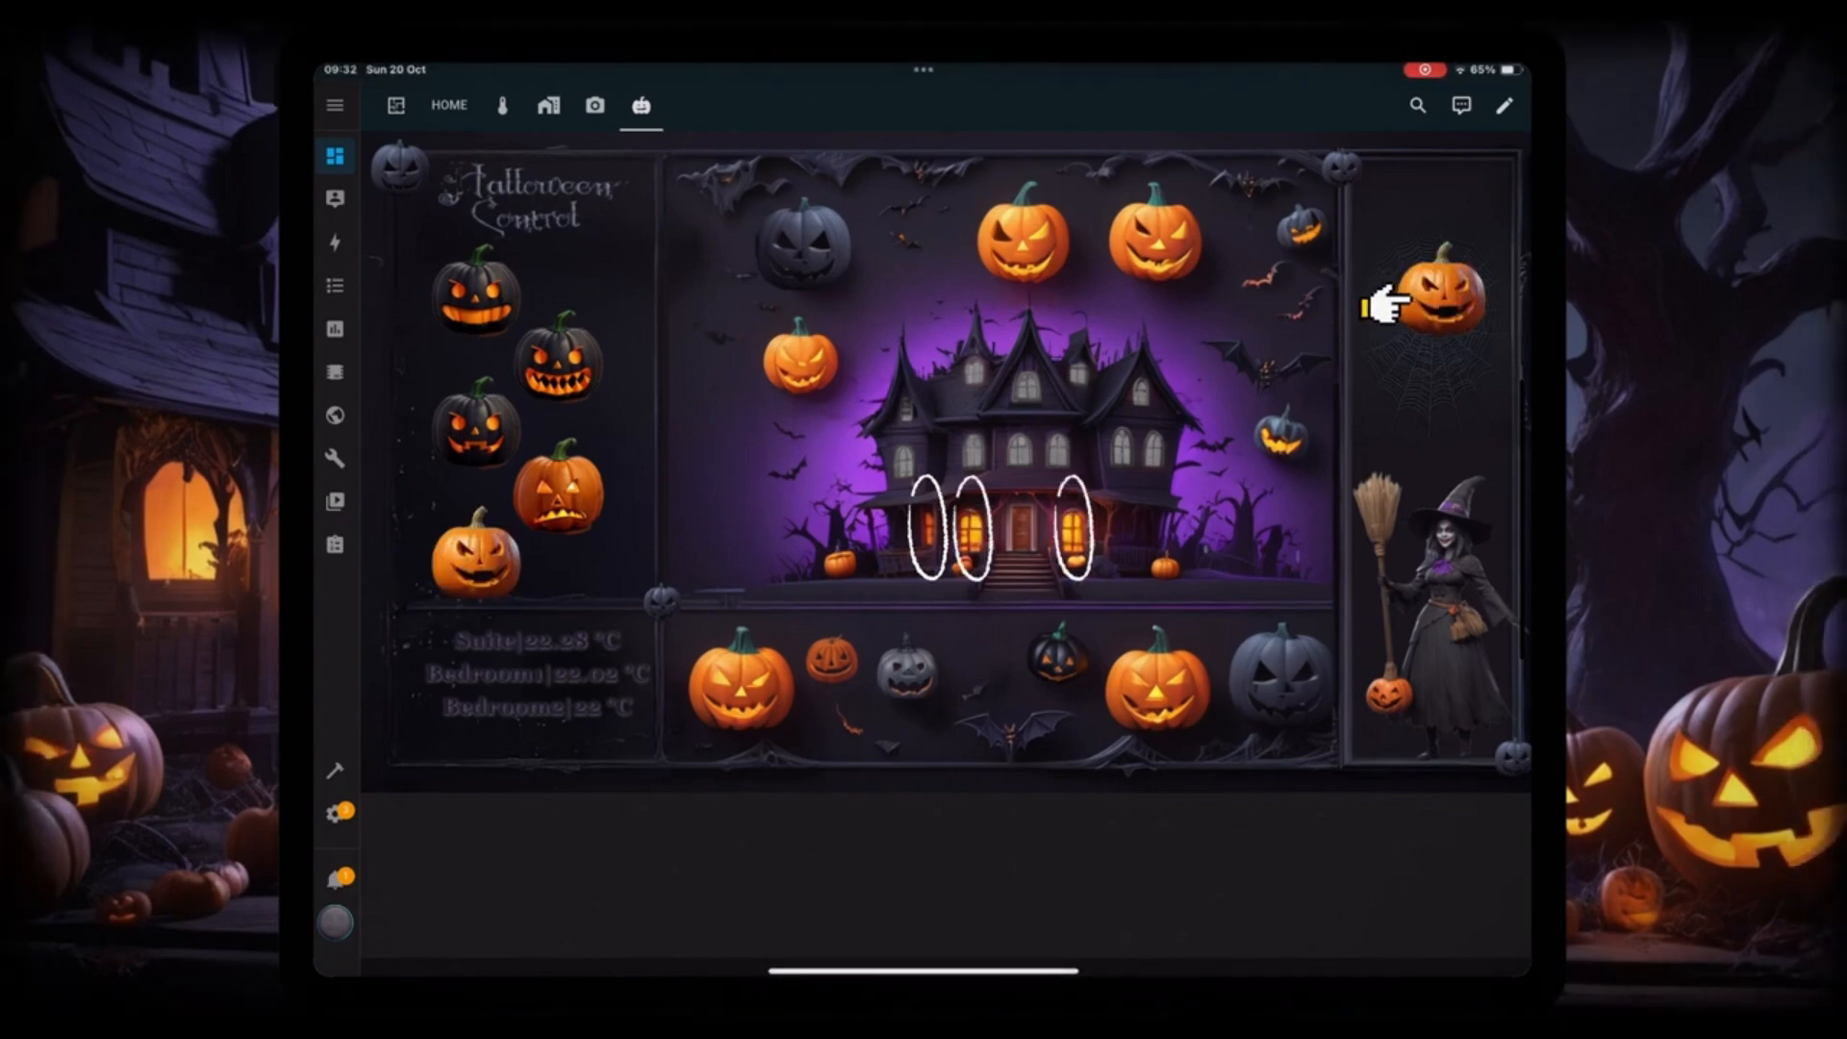
left_click(1405, 304)
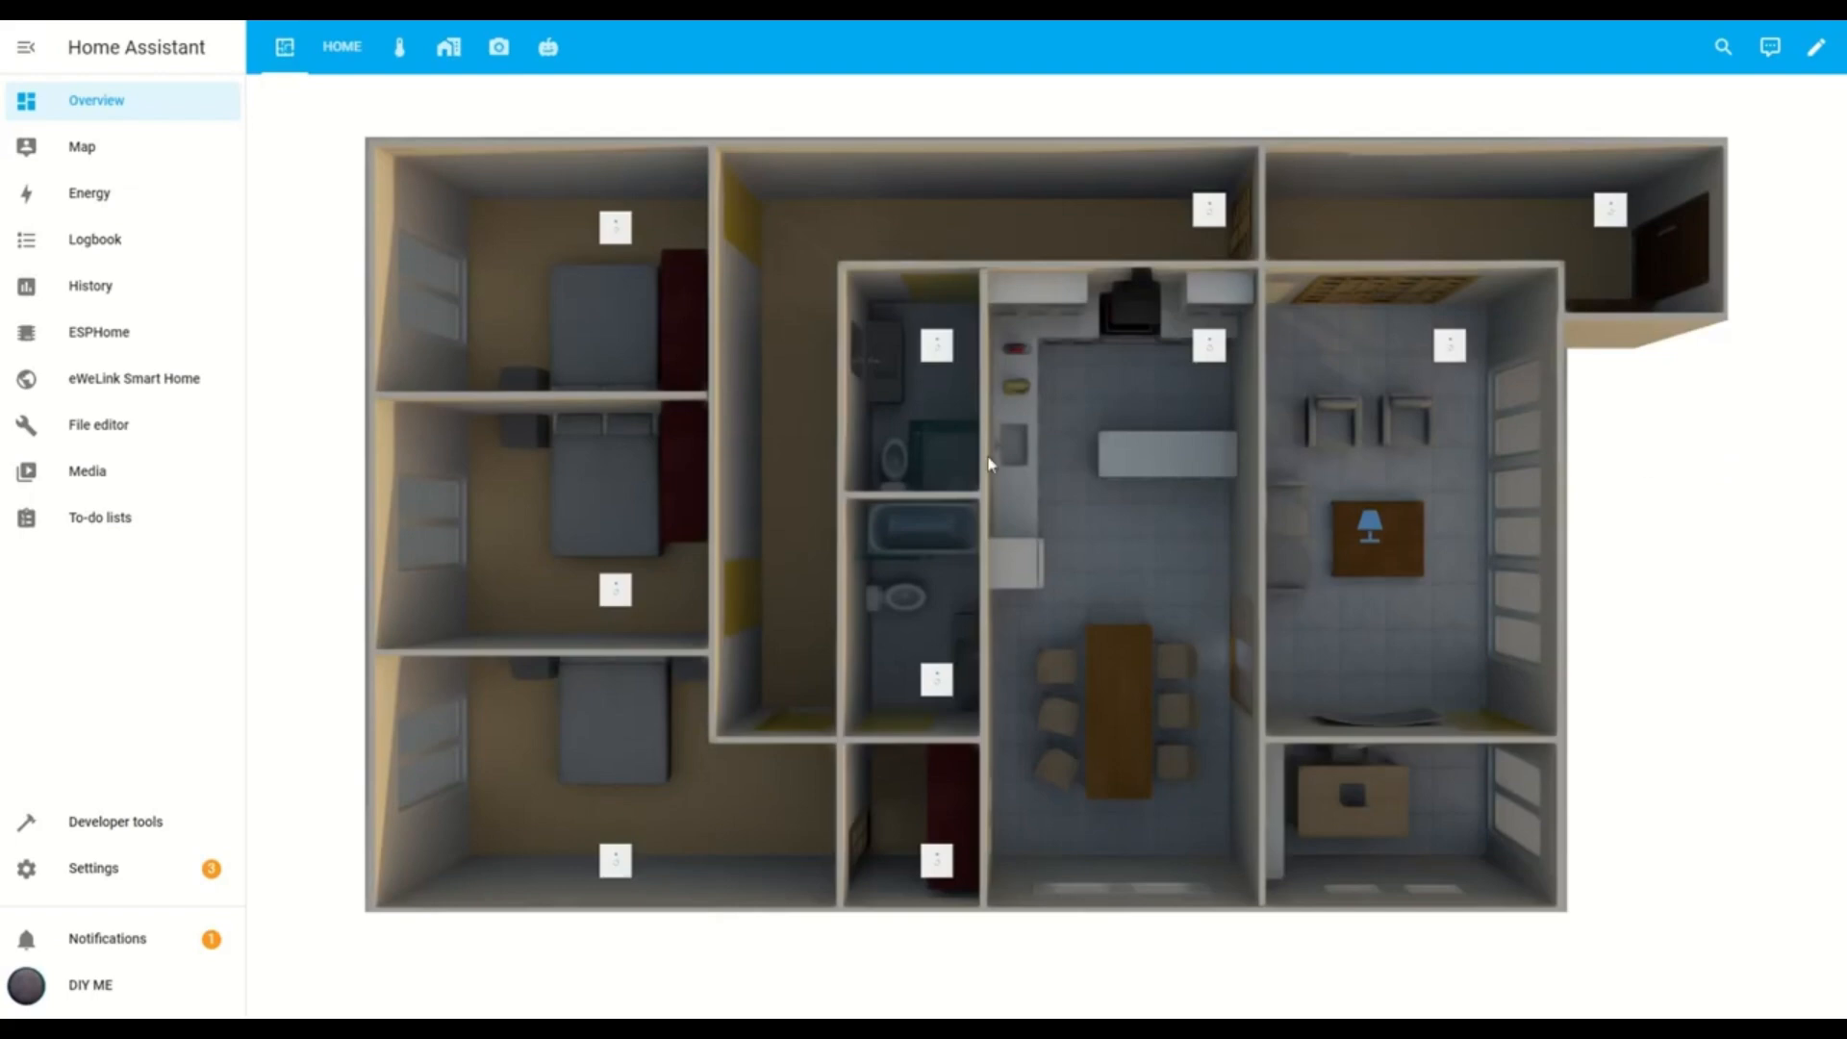
Set the Home Assistant theme mode to Dark in the user profile's browser settings
left_click(71, 993)
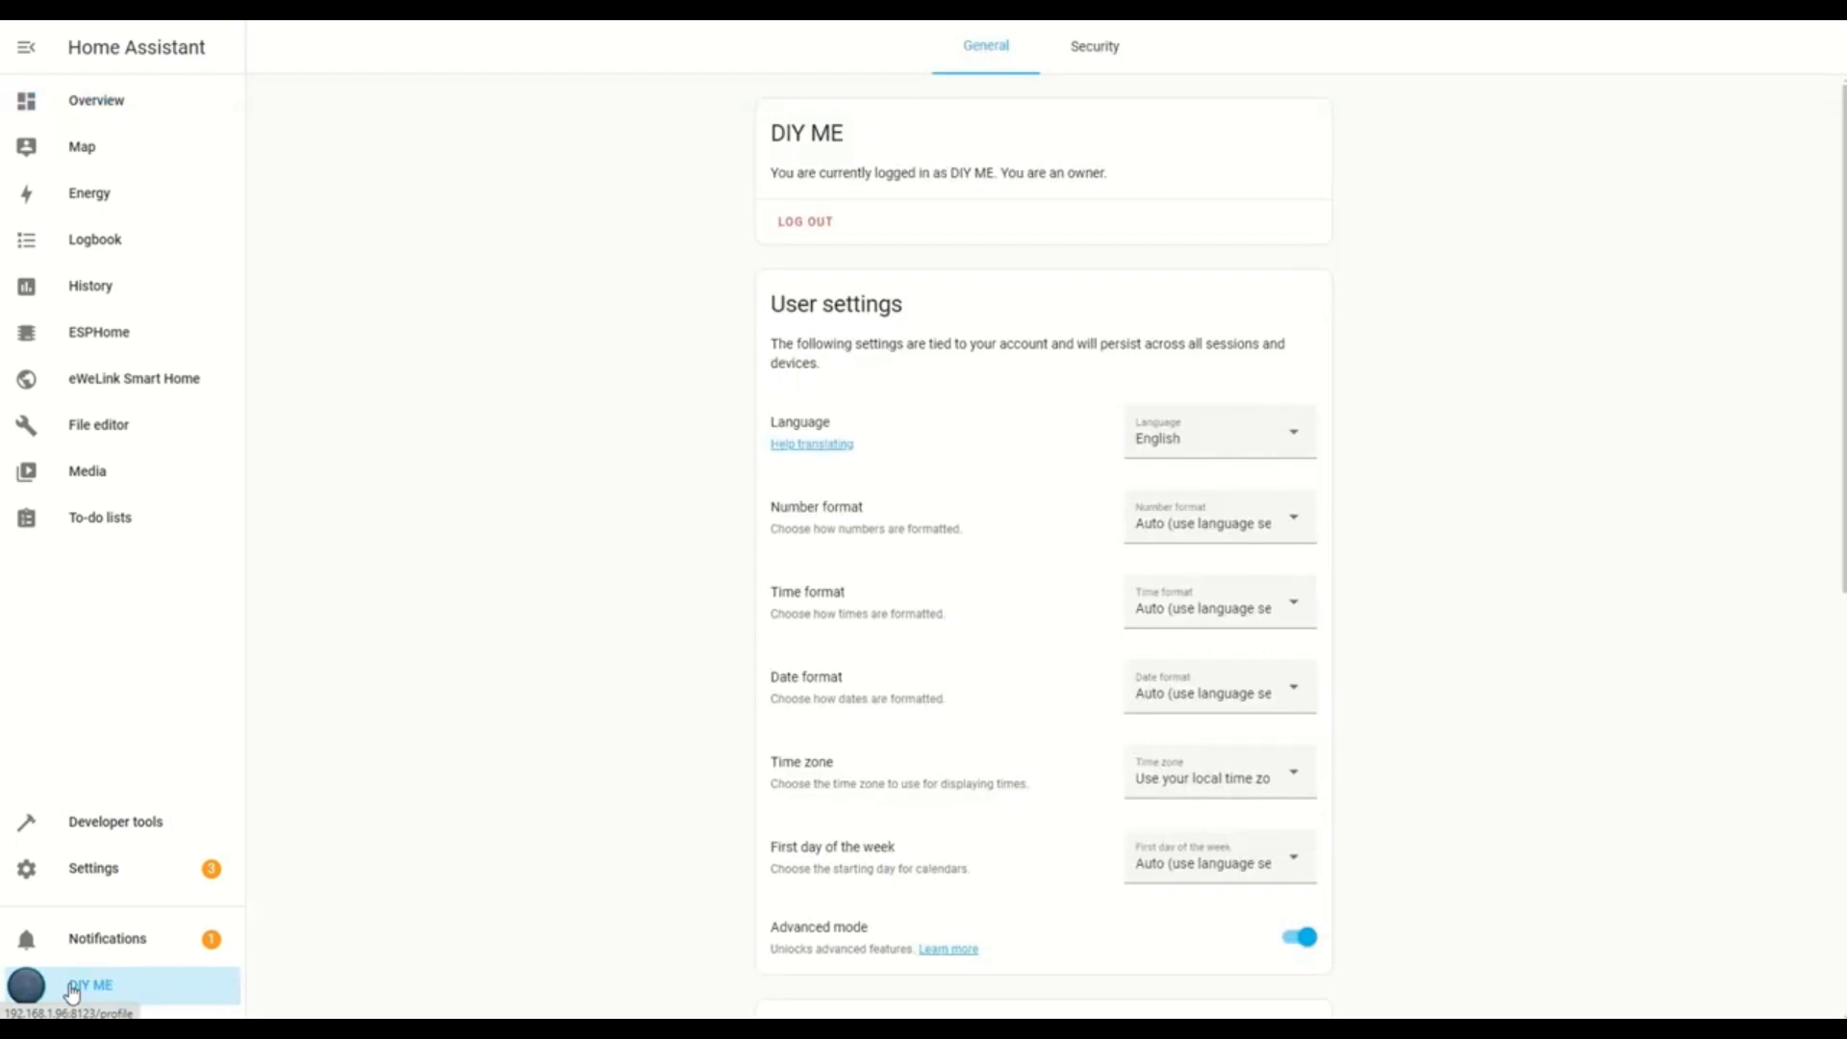
scroll(1023, 511, "down", 3)
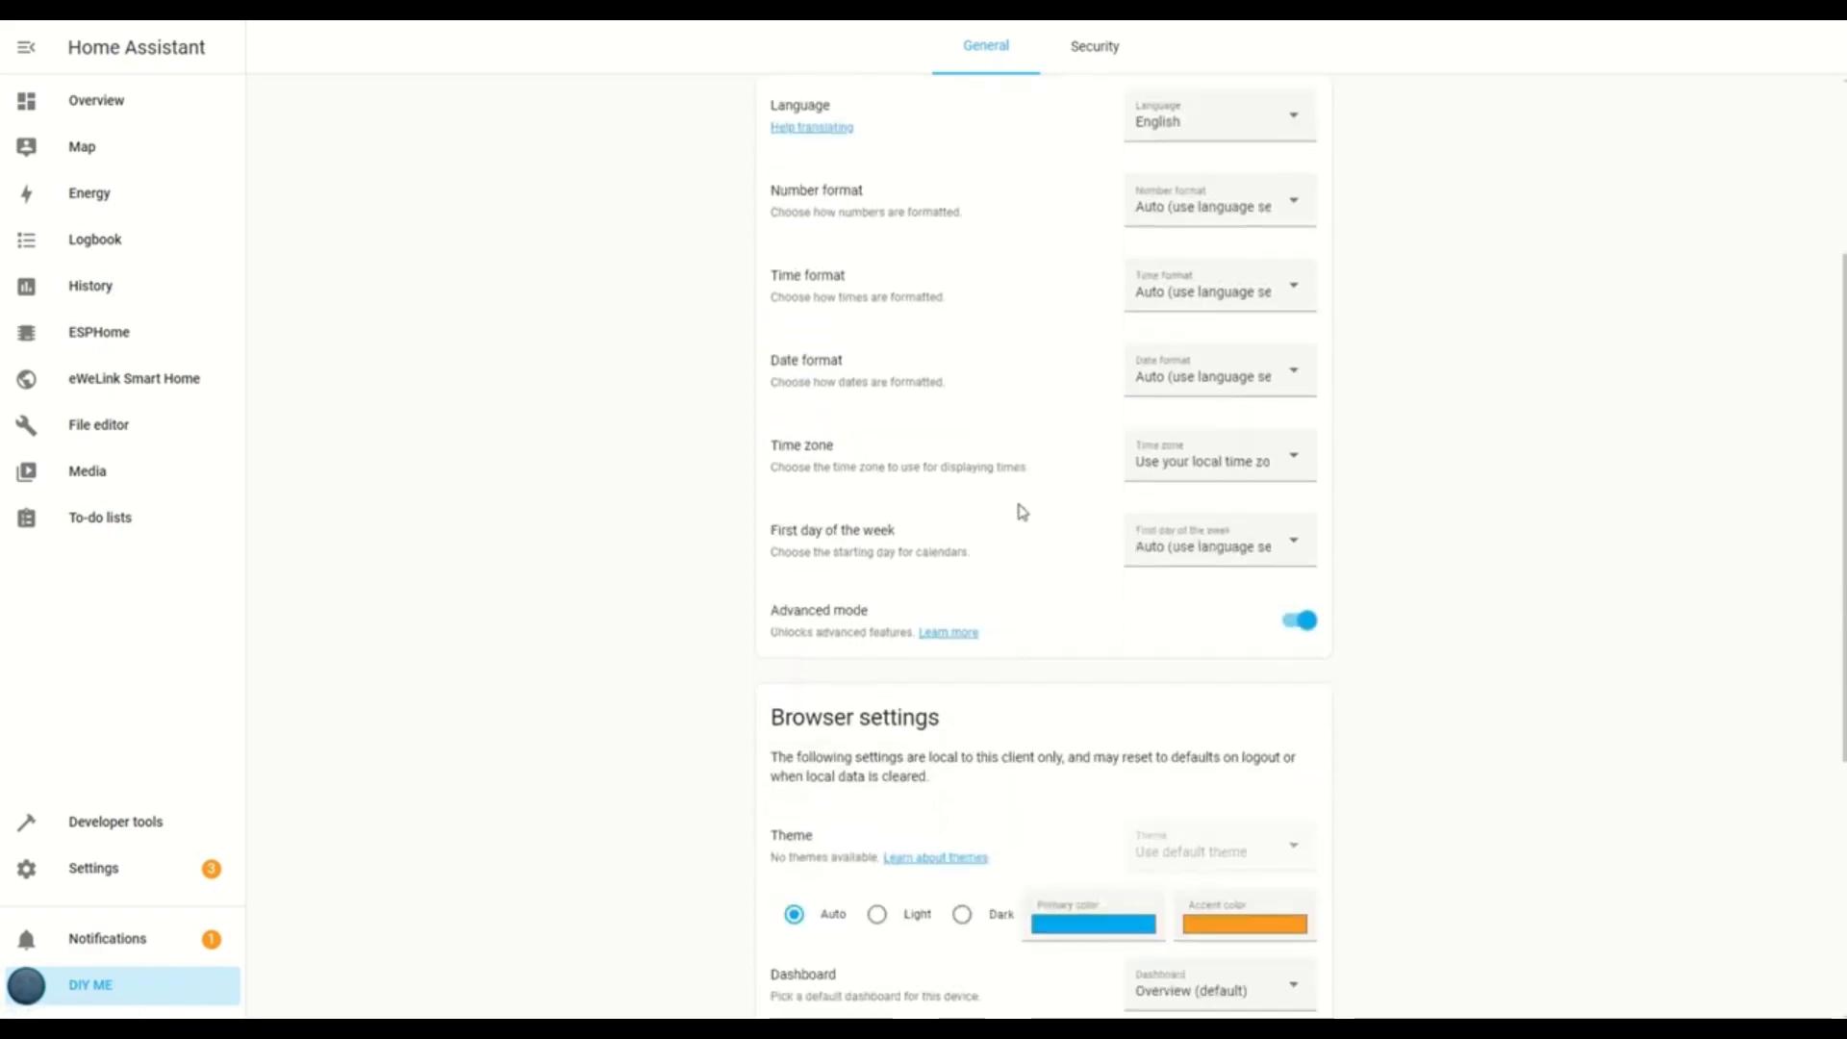
scroll(1023, 511, "down", 3)
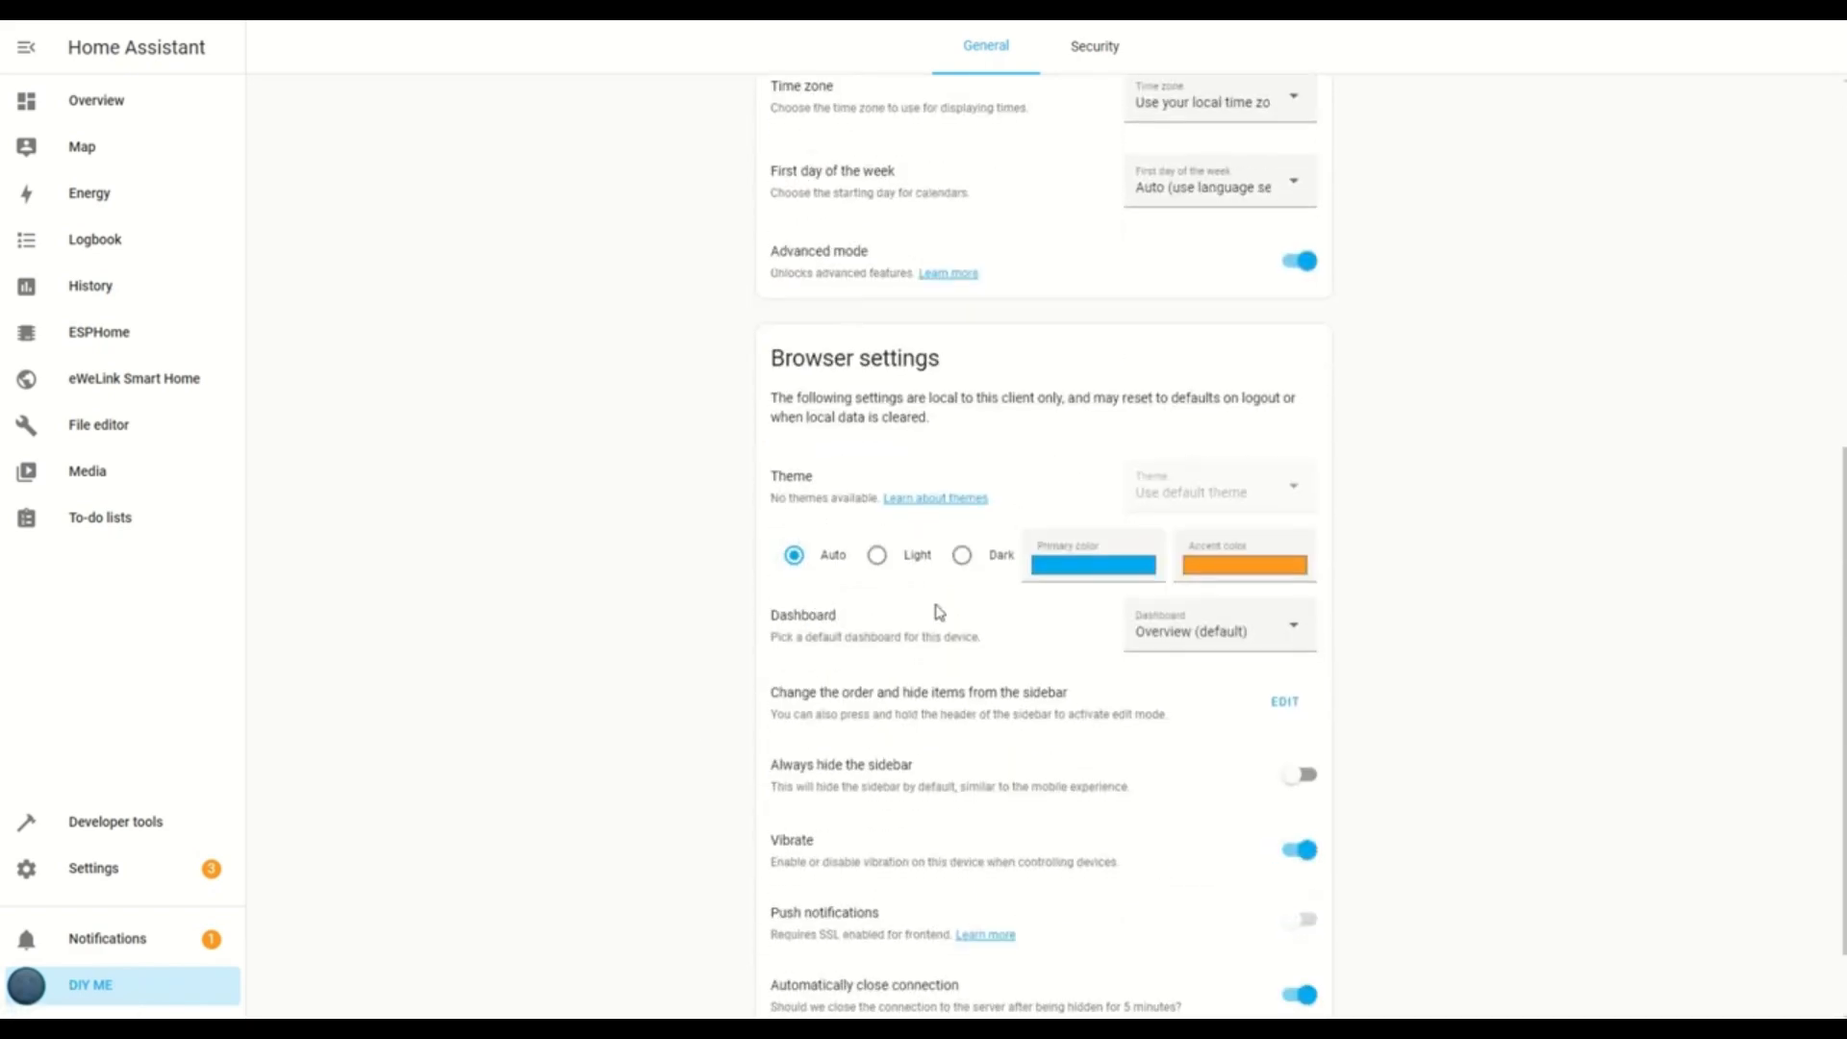
left_click(962, 556)
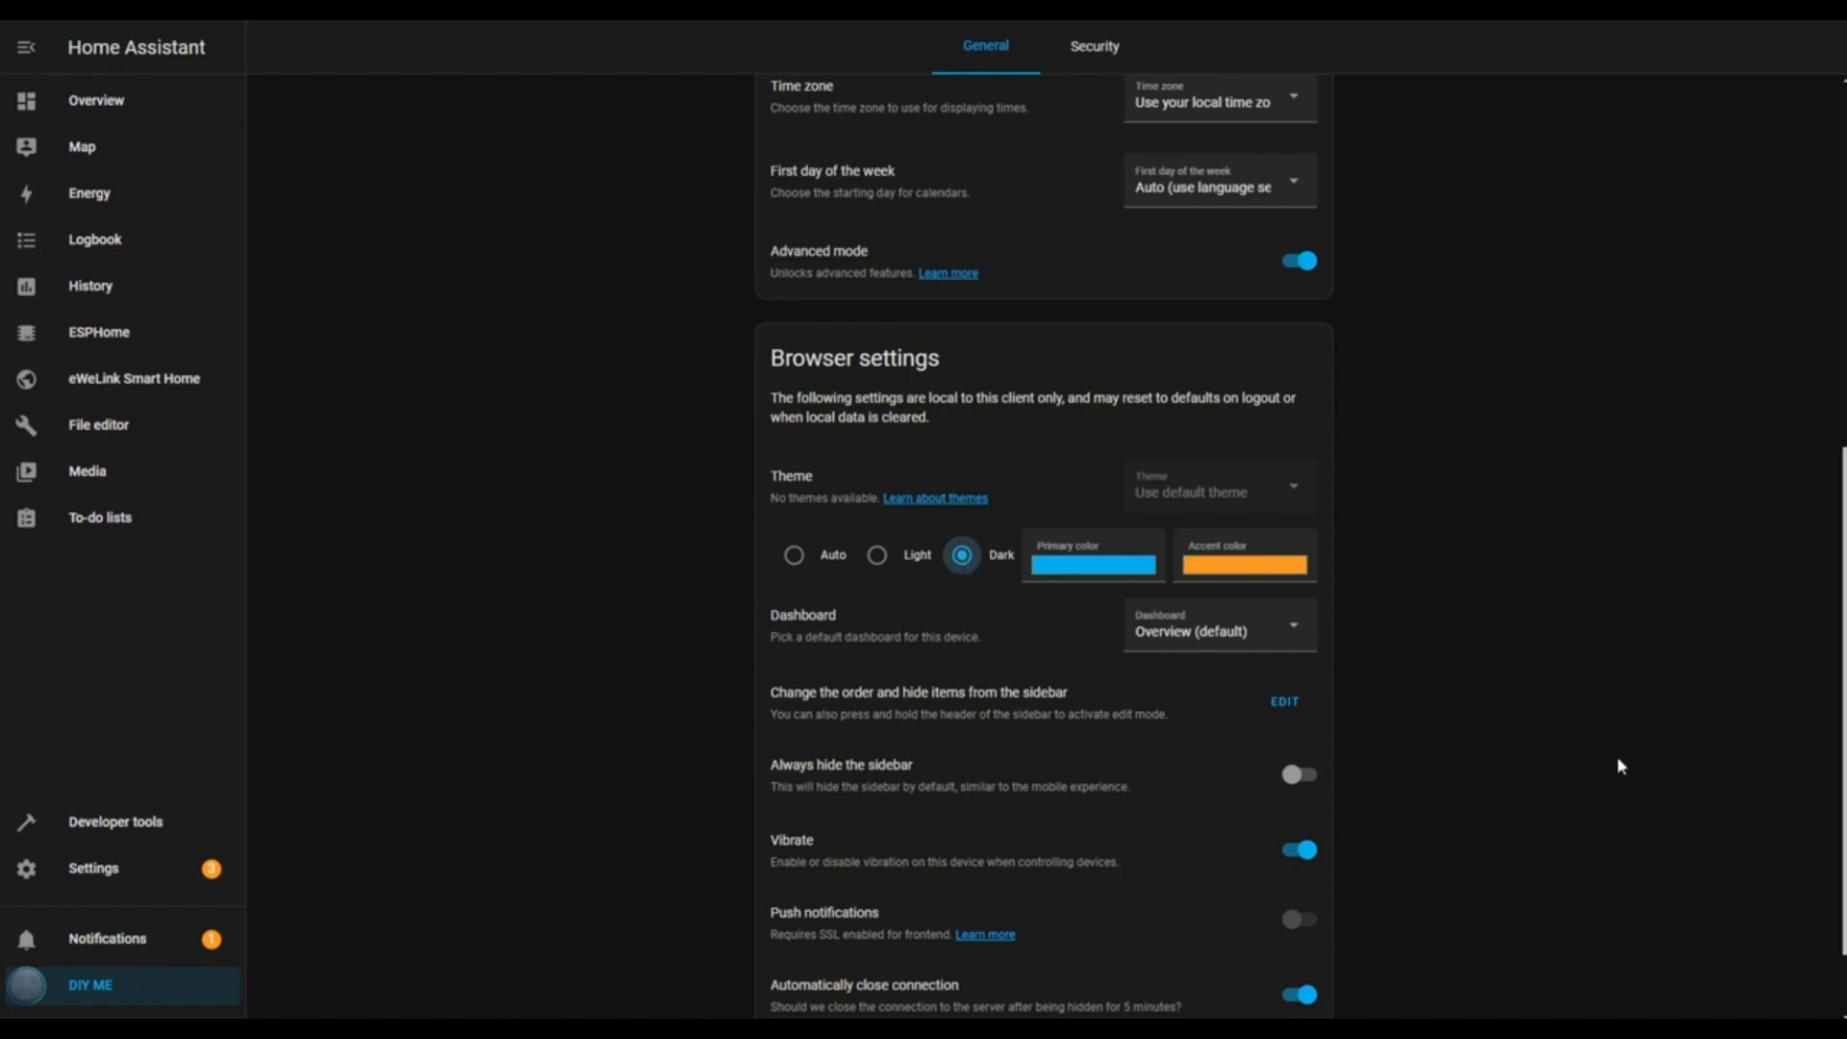
scroll(1619, 765, "down", 1)
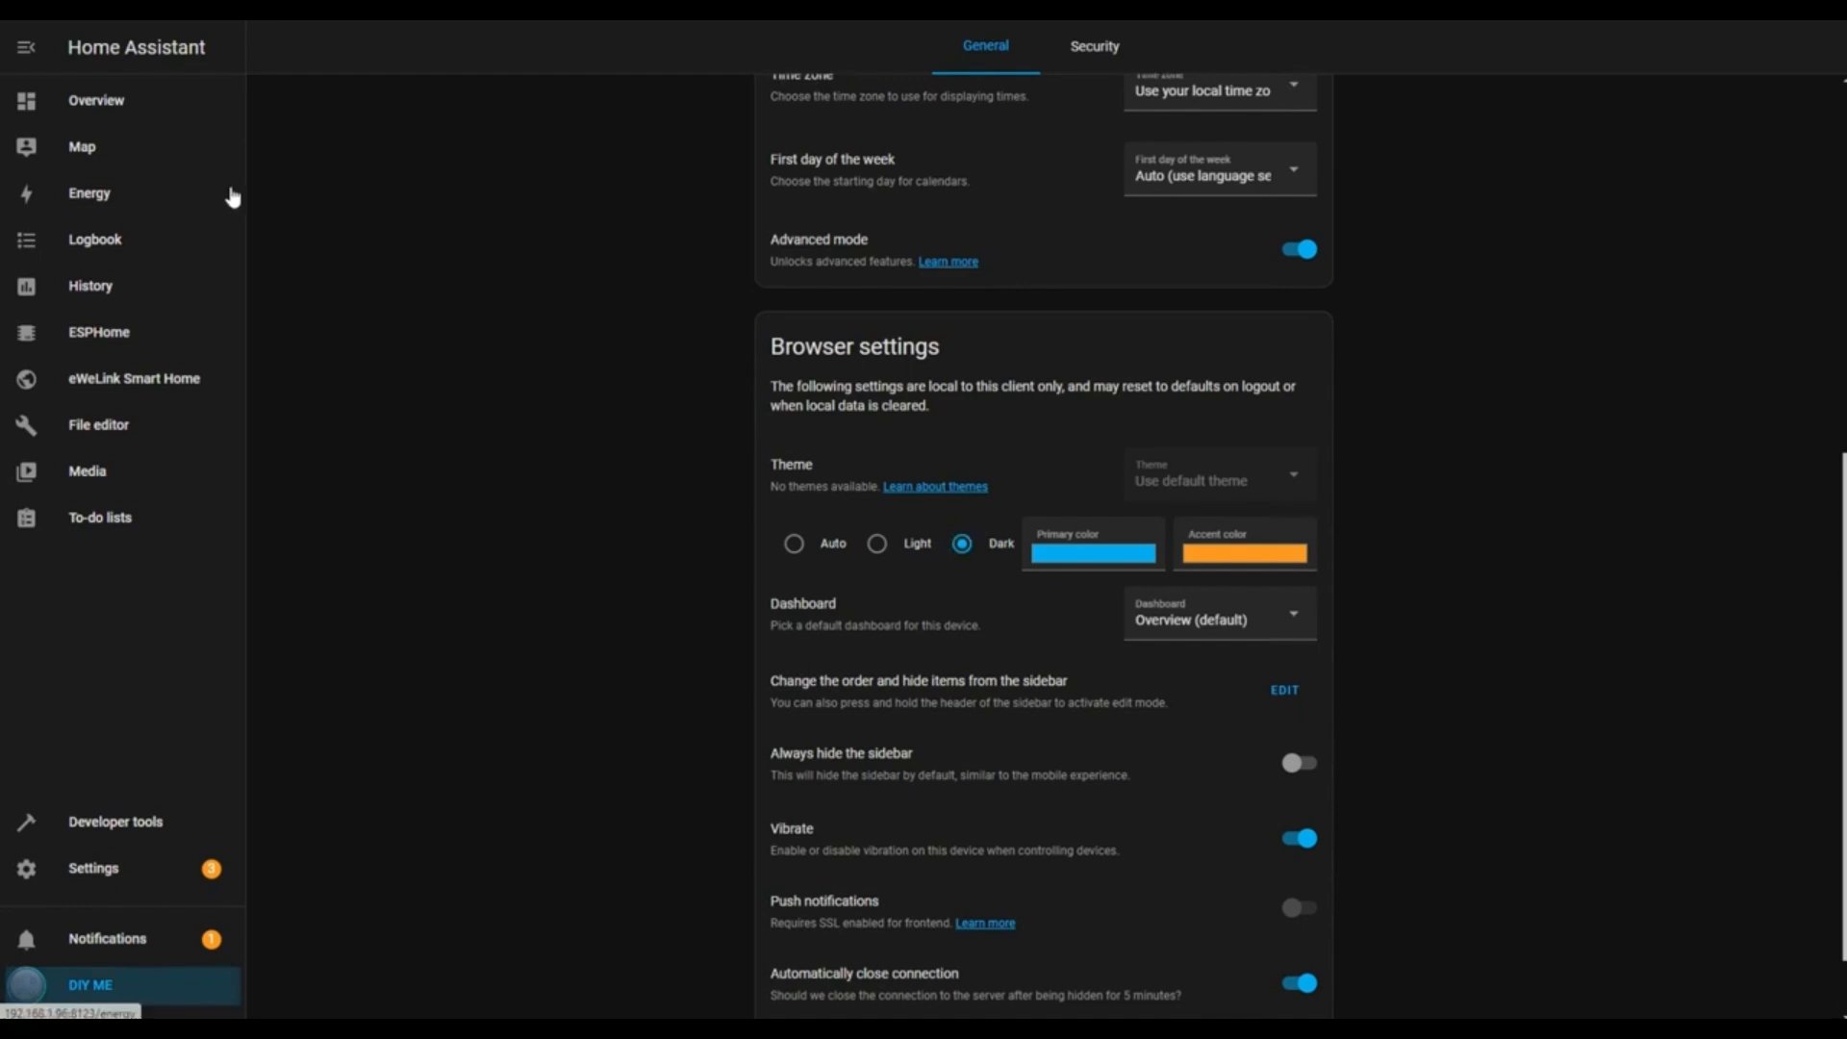
Create a folder named halloween inside homeassistant/www using the File editor
left_click(107, 428)
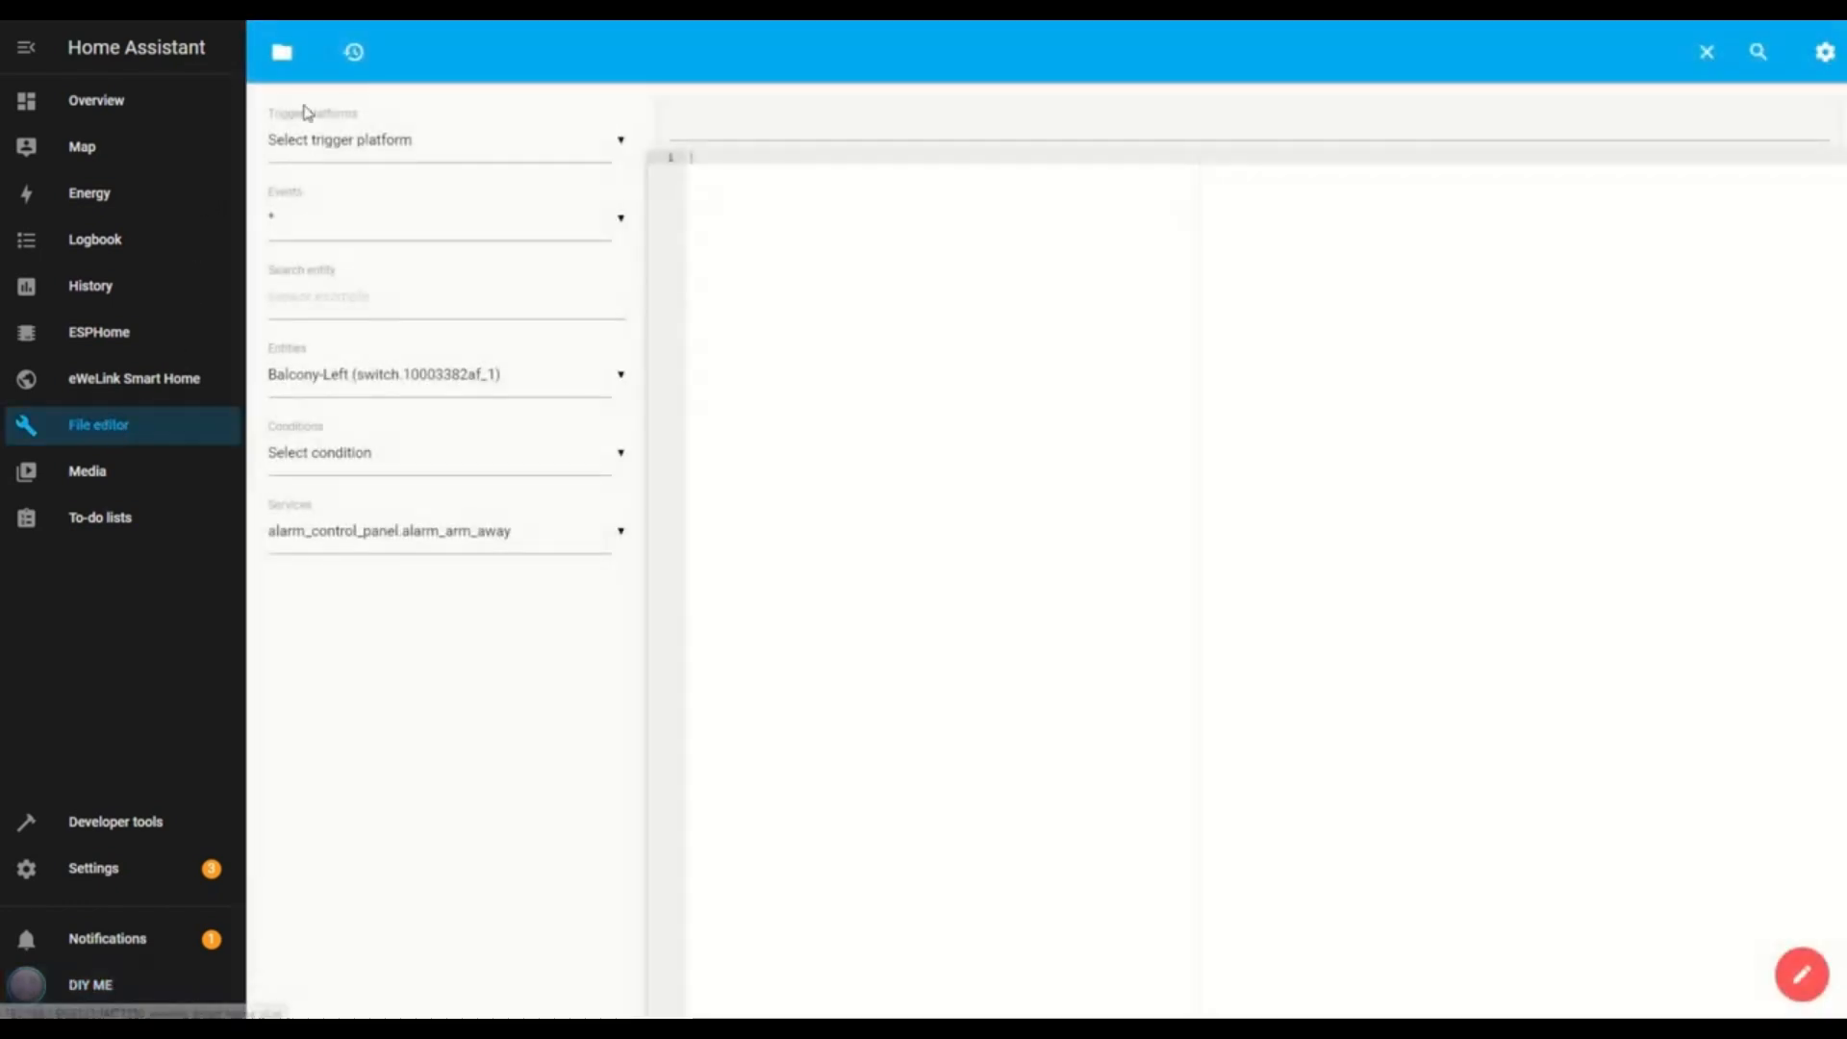
left_click(282, 52)
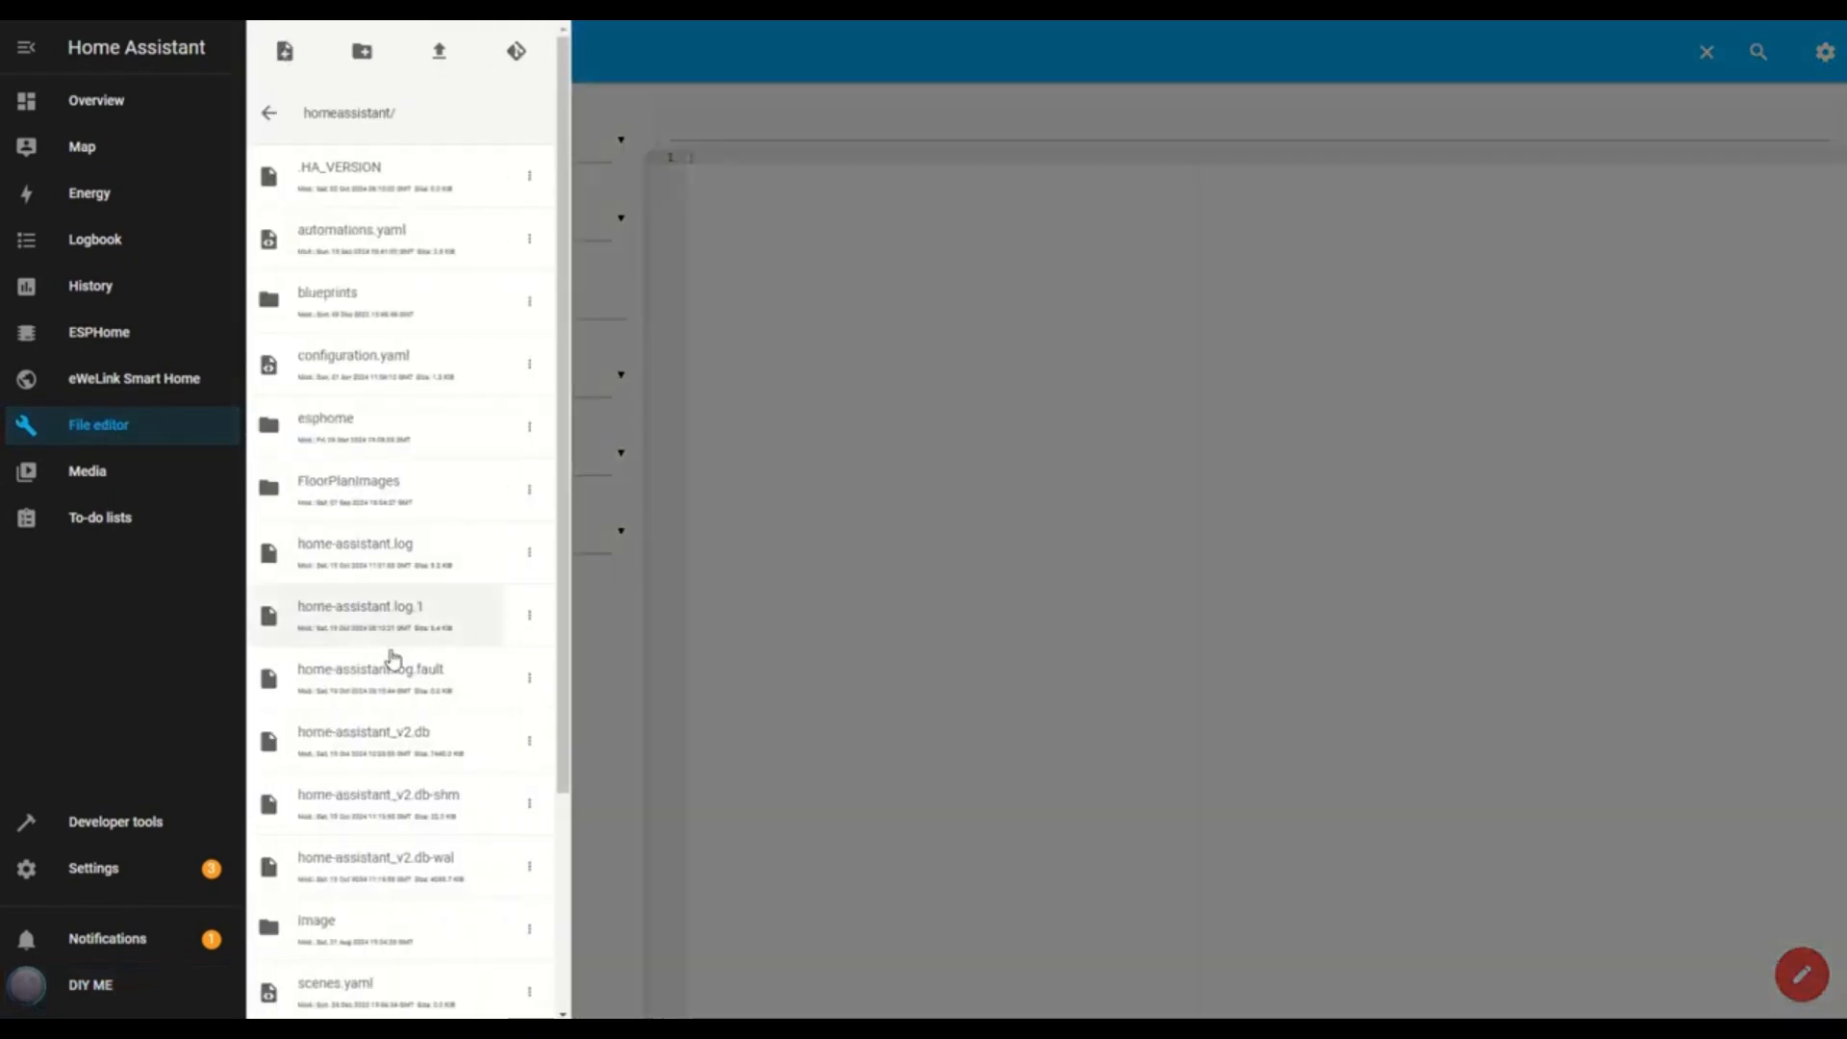
scroll(394, 658, "down", 3)
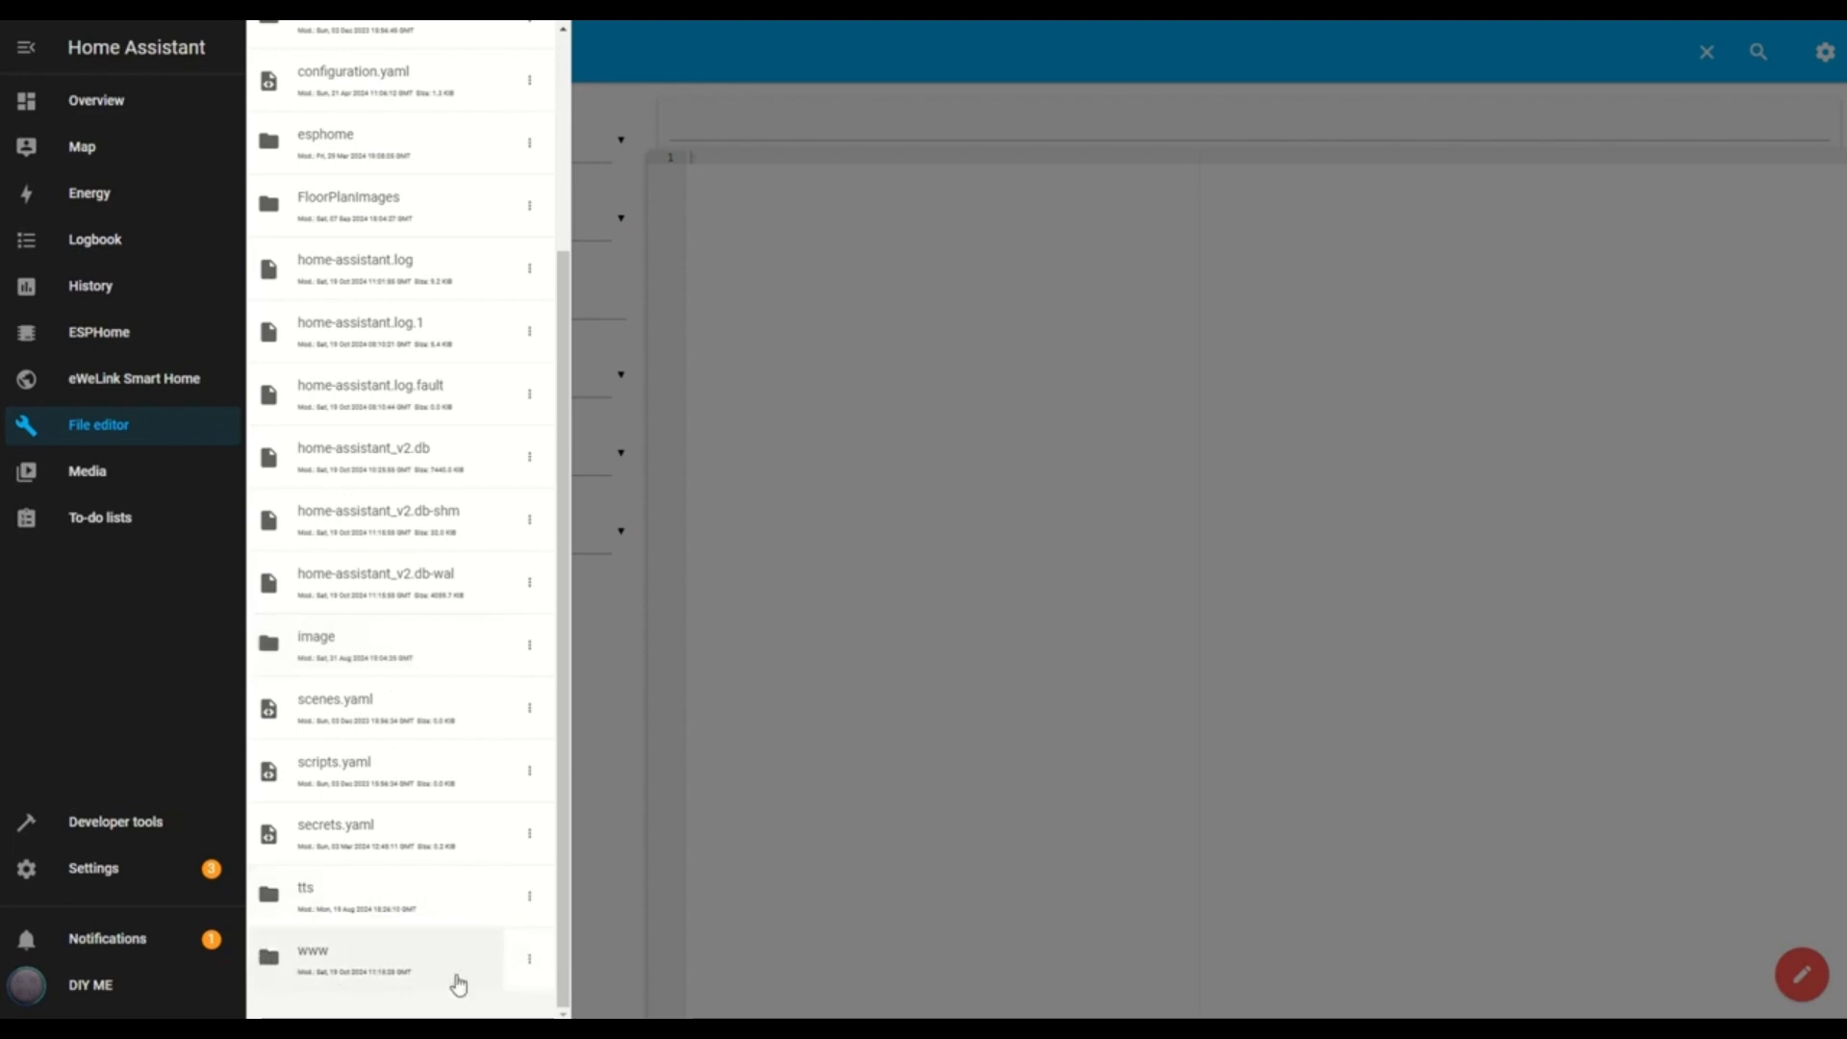
left_click(321, 966)
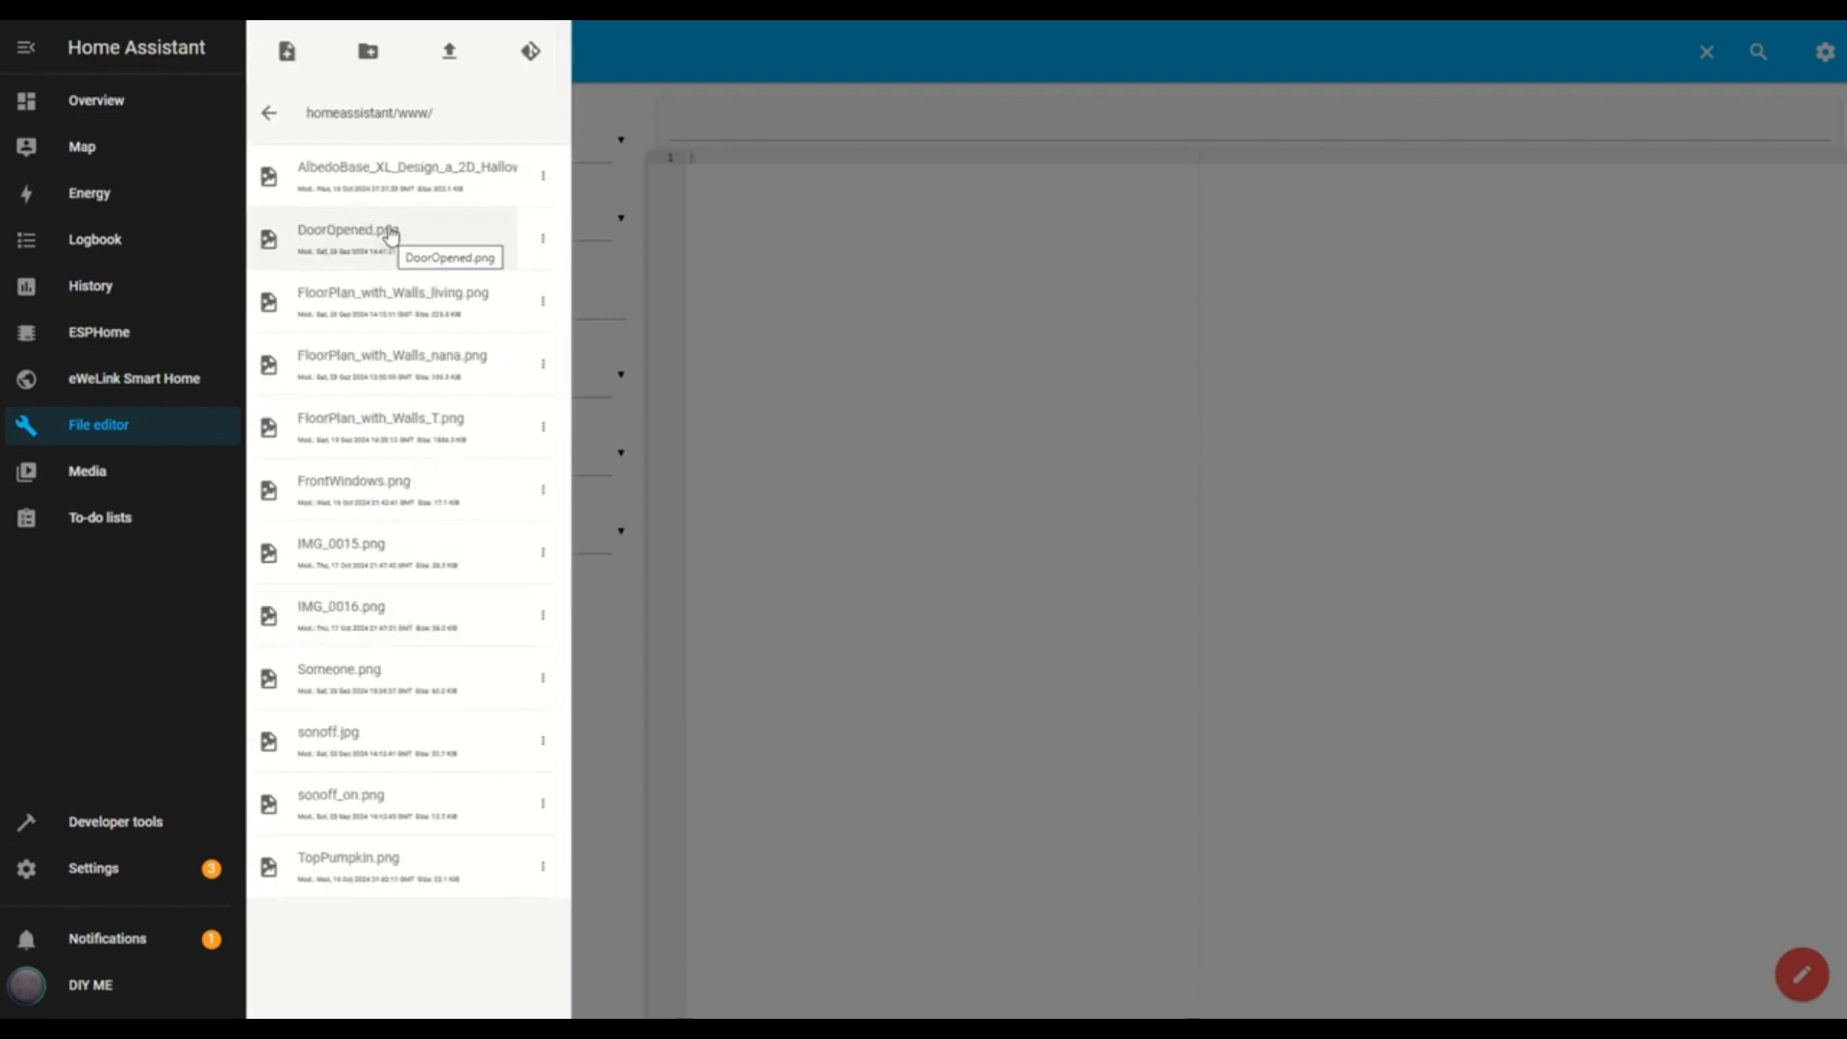
left_click(364, 54)
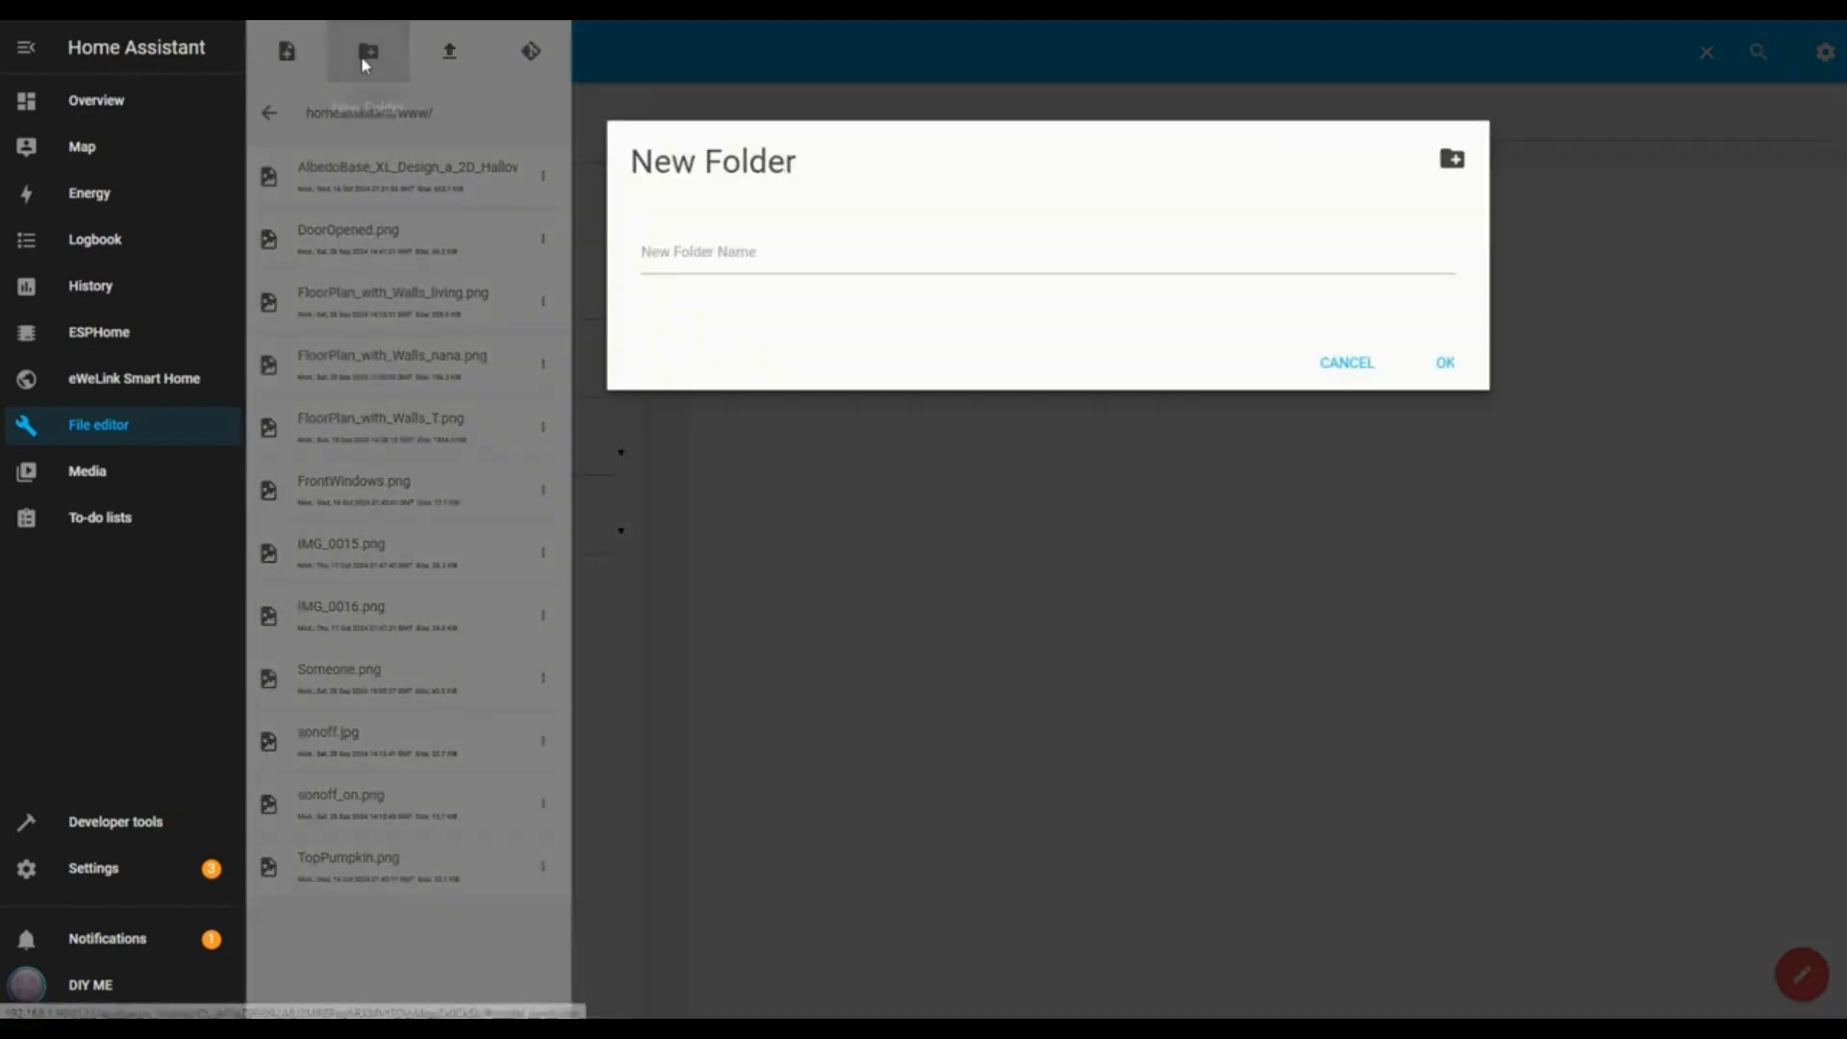
left_click(673, 262)
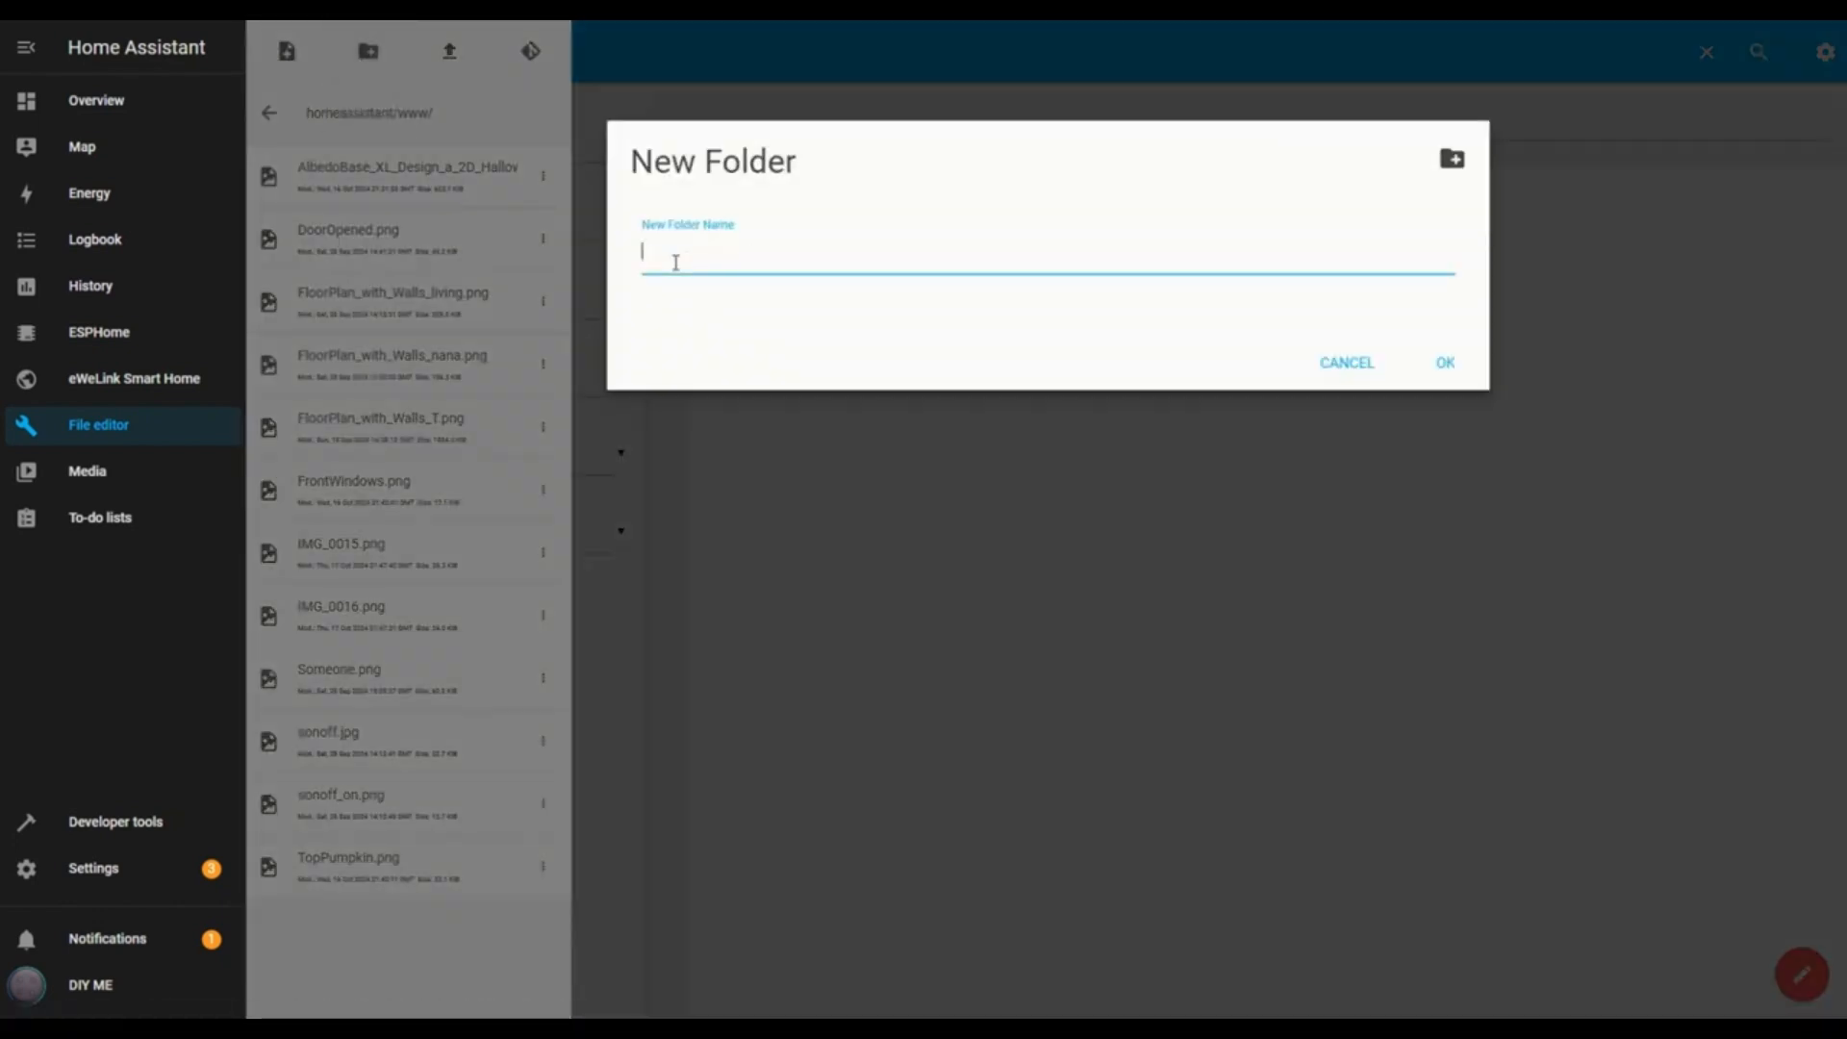
type("halloween")
left_click(1443, 362)
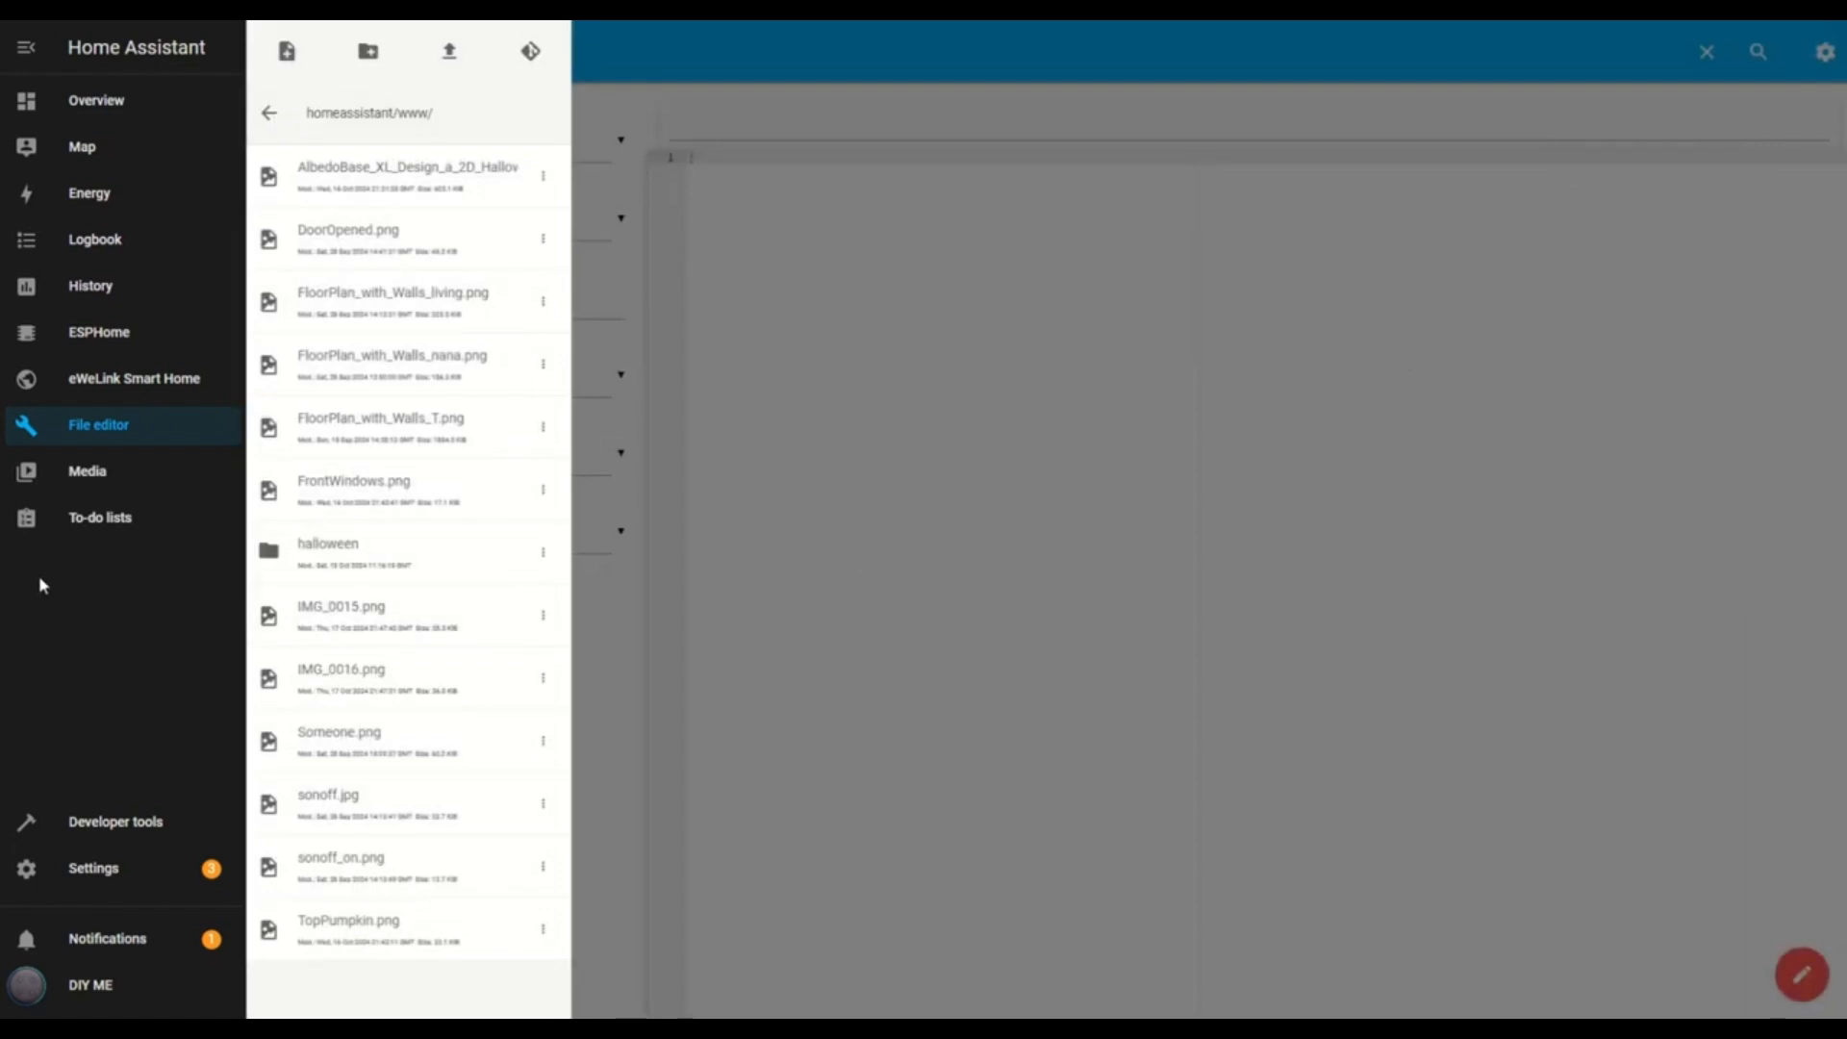
Add a view to the Overview dashboard with the mdi:halloween icon and the Panel (1 card) view type, and save it
left_click(111, 106)
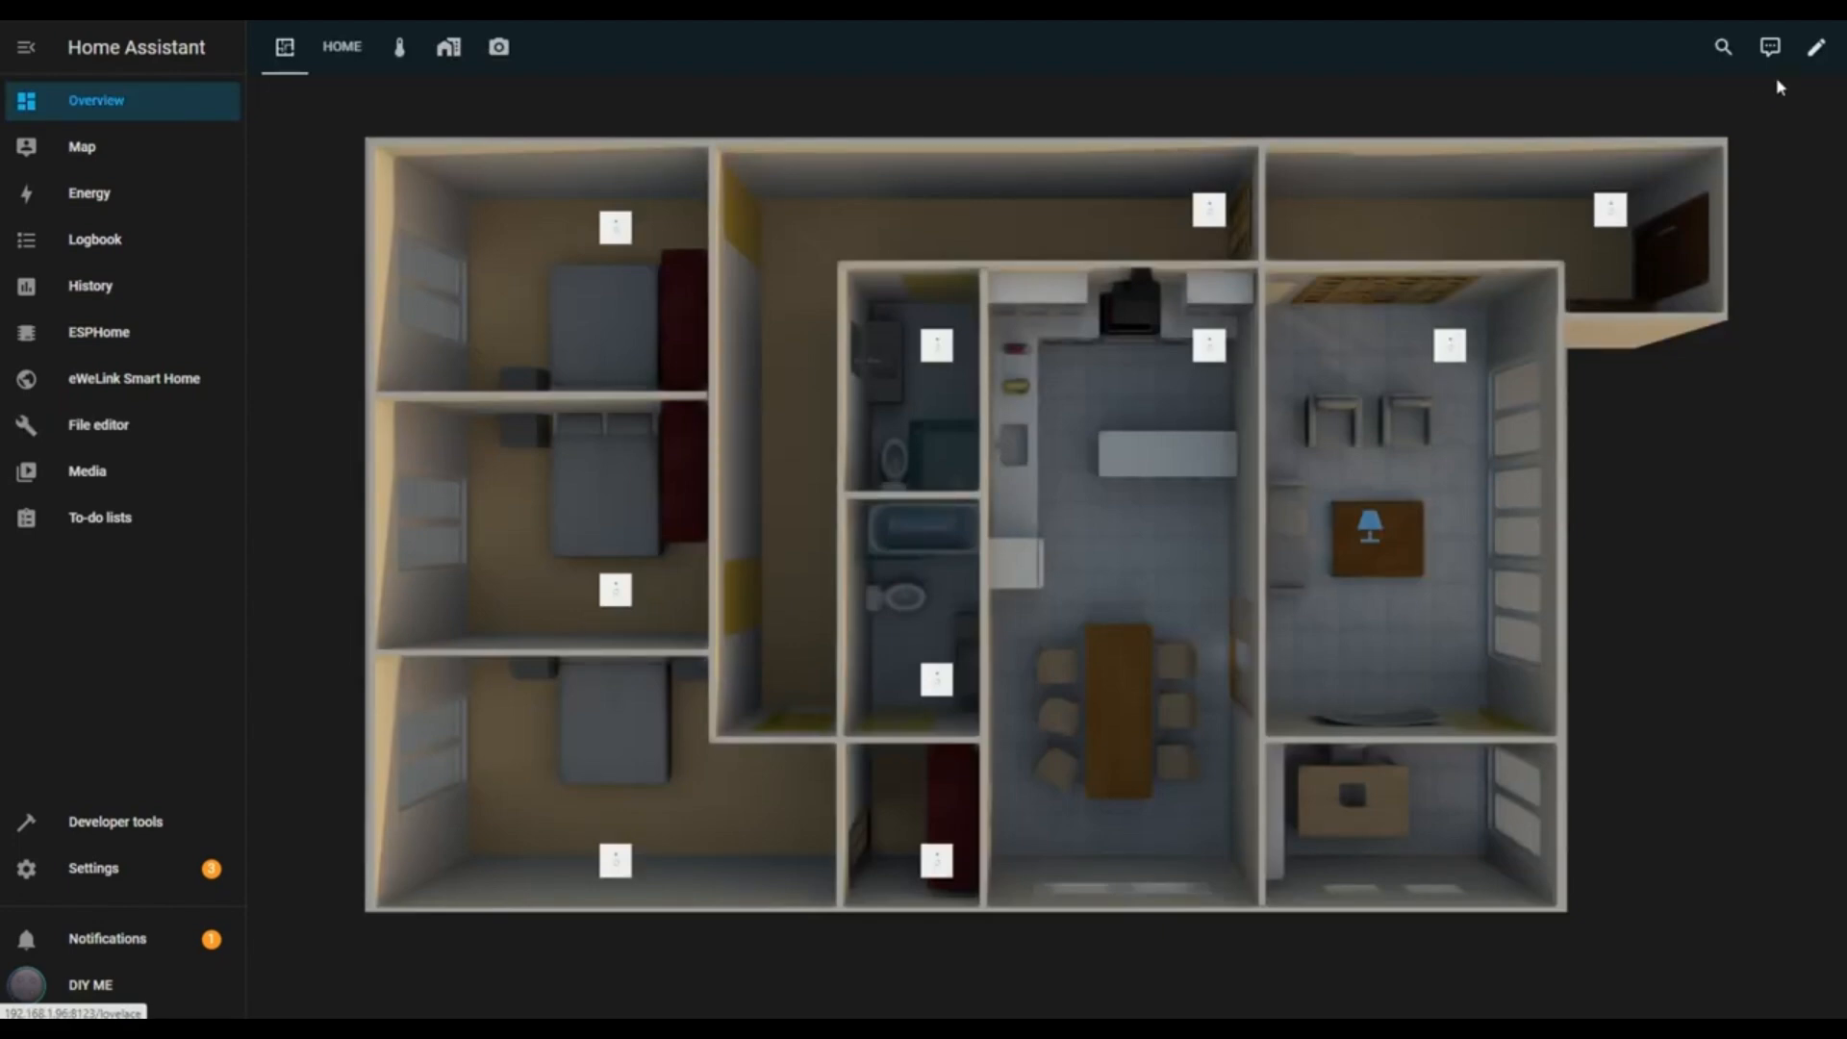
left_click(1817, 50)
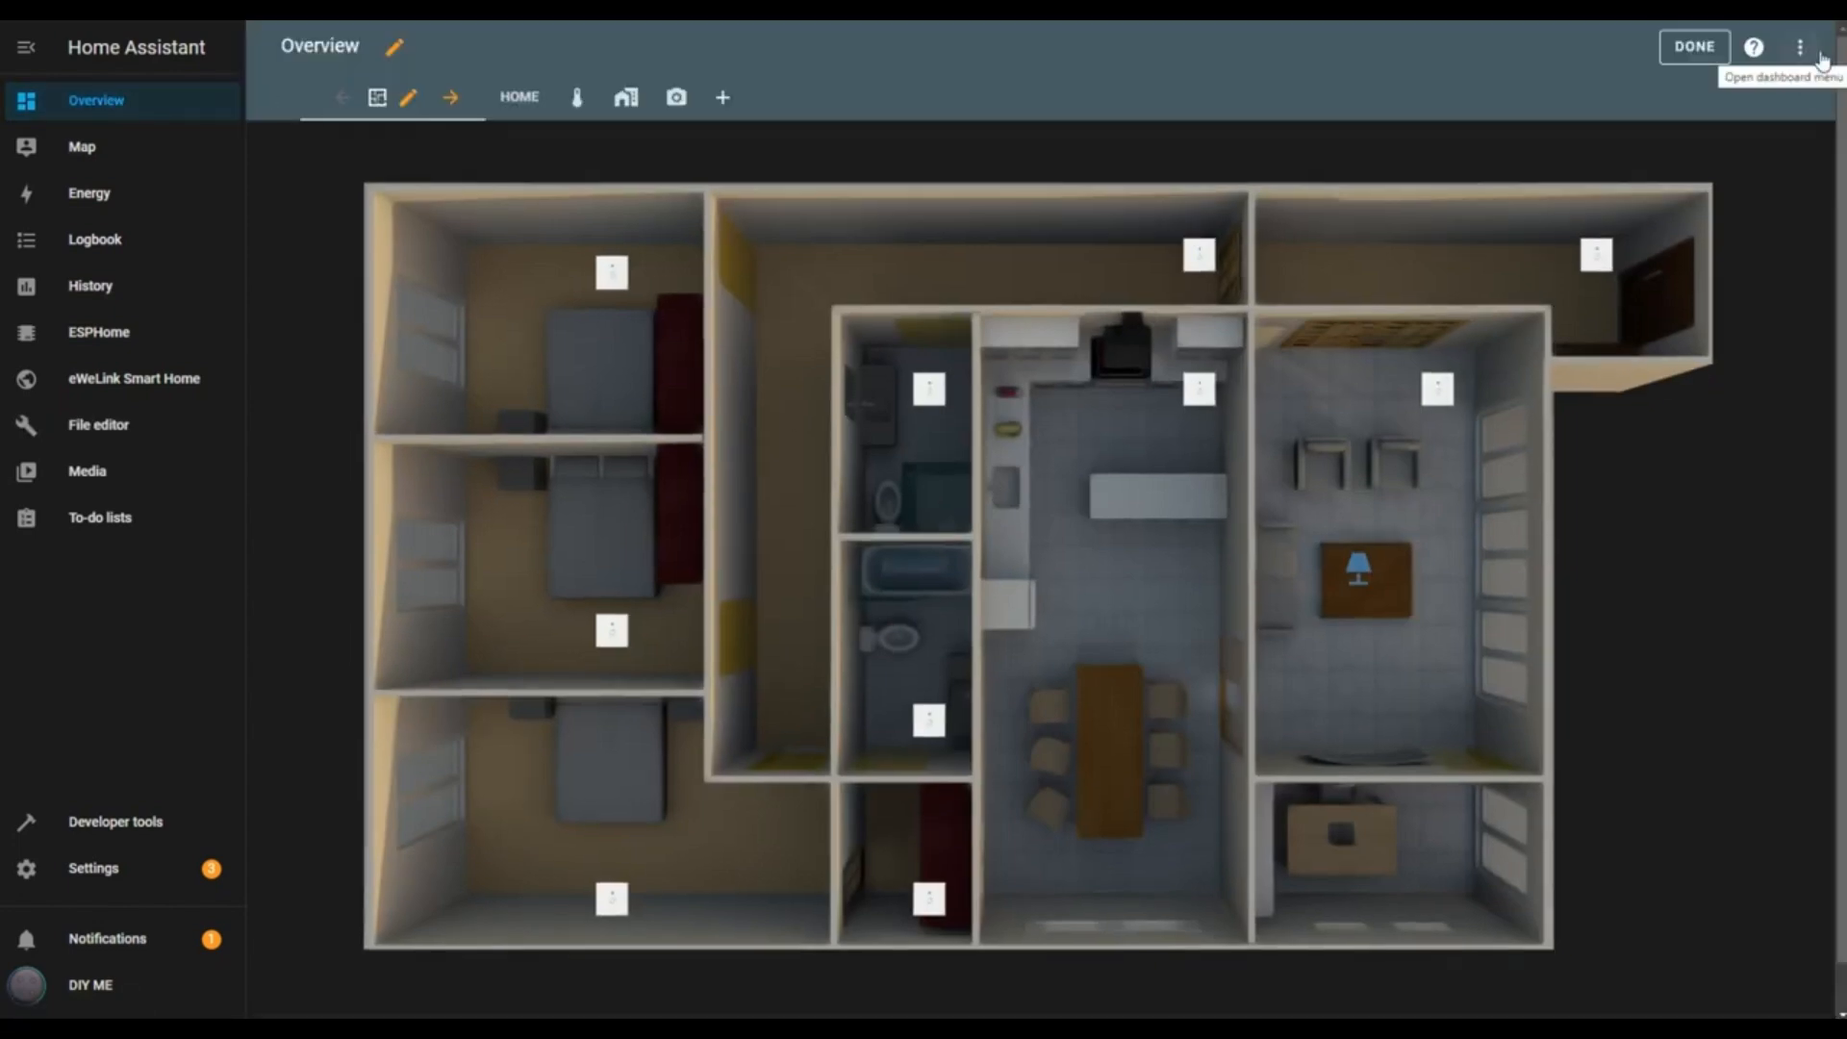
left_click(723, 99)
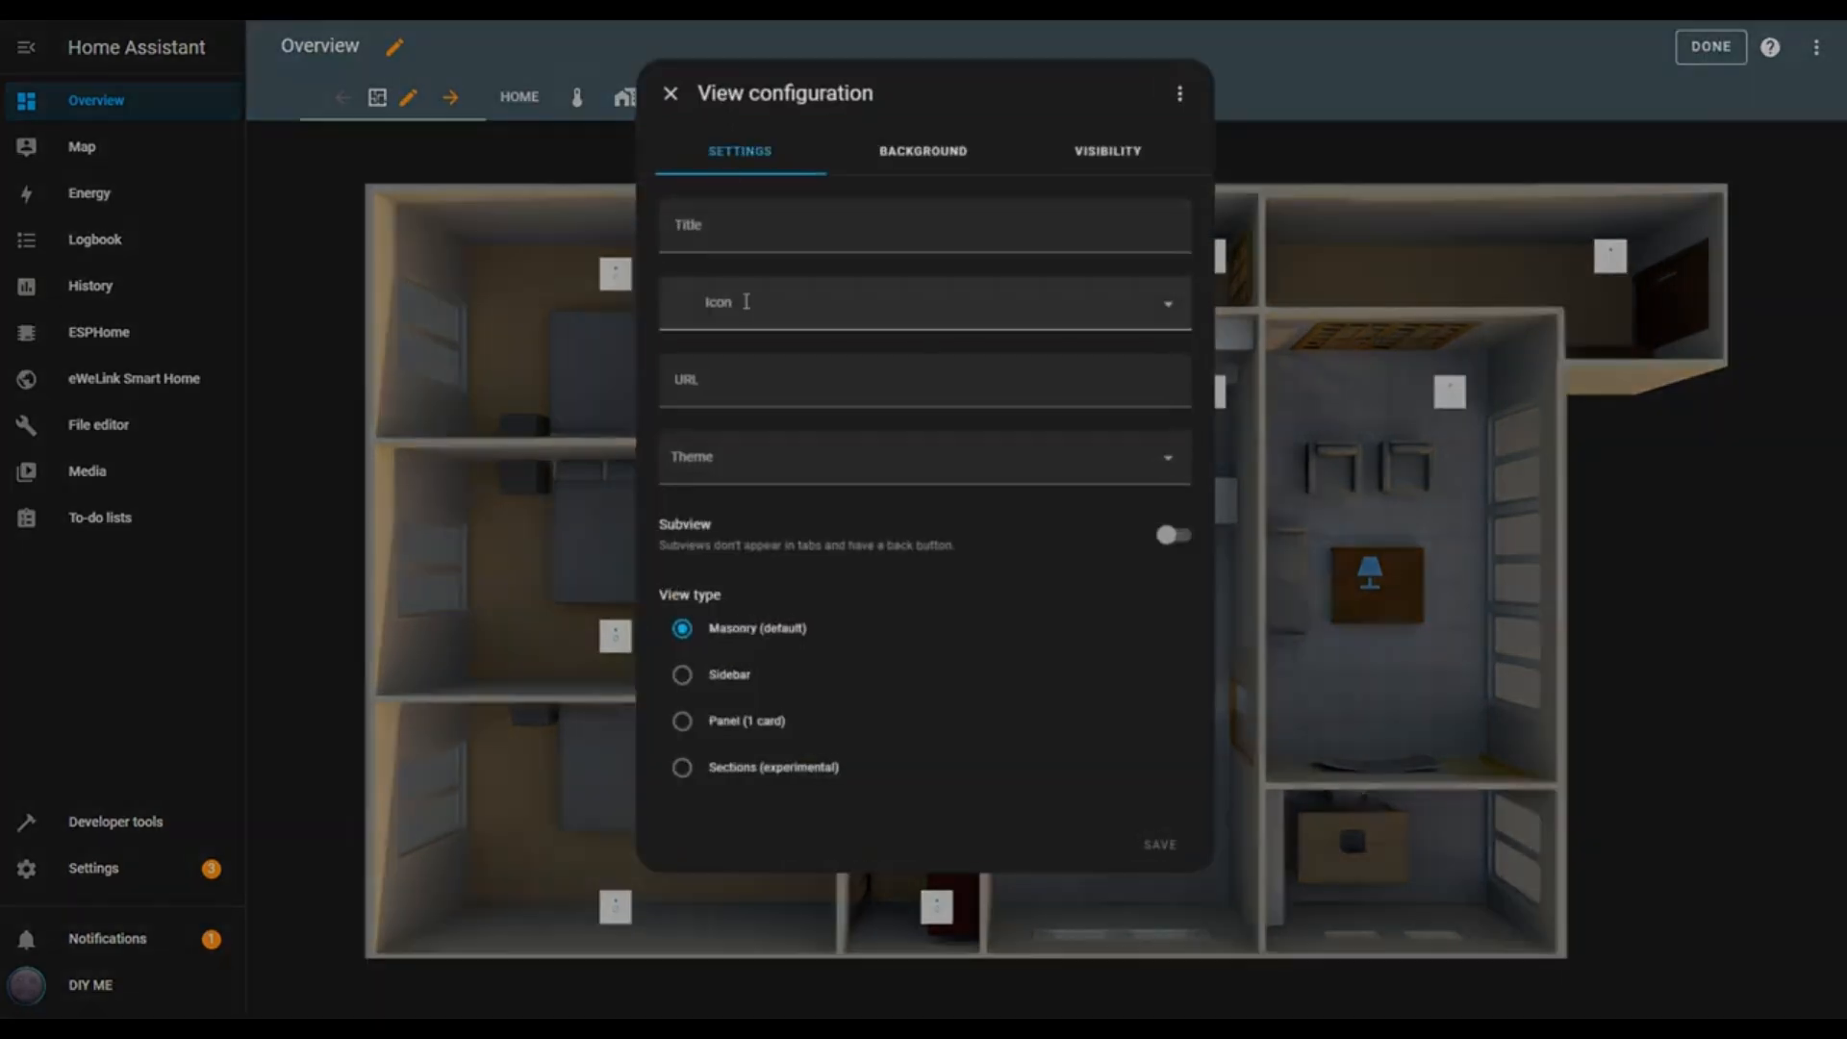
left_click(1087, 301)
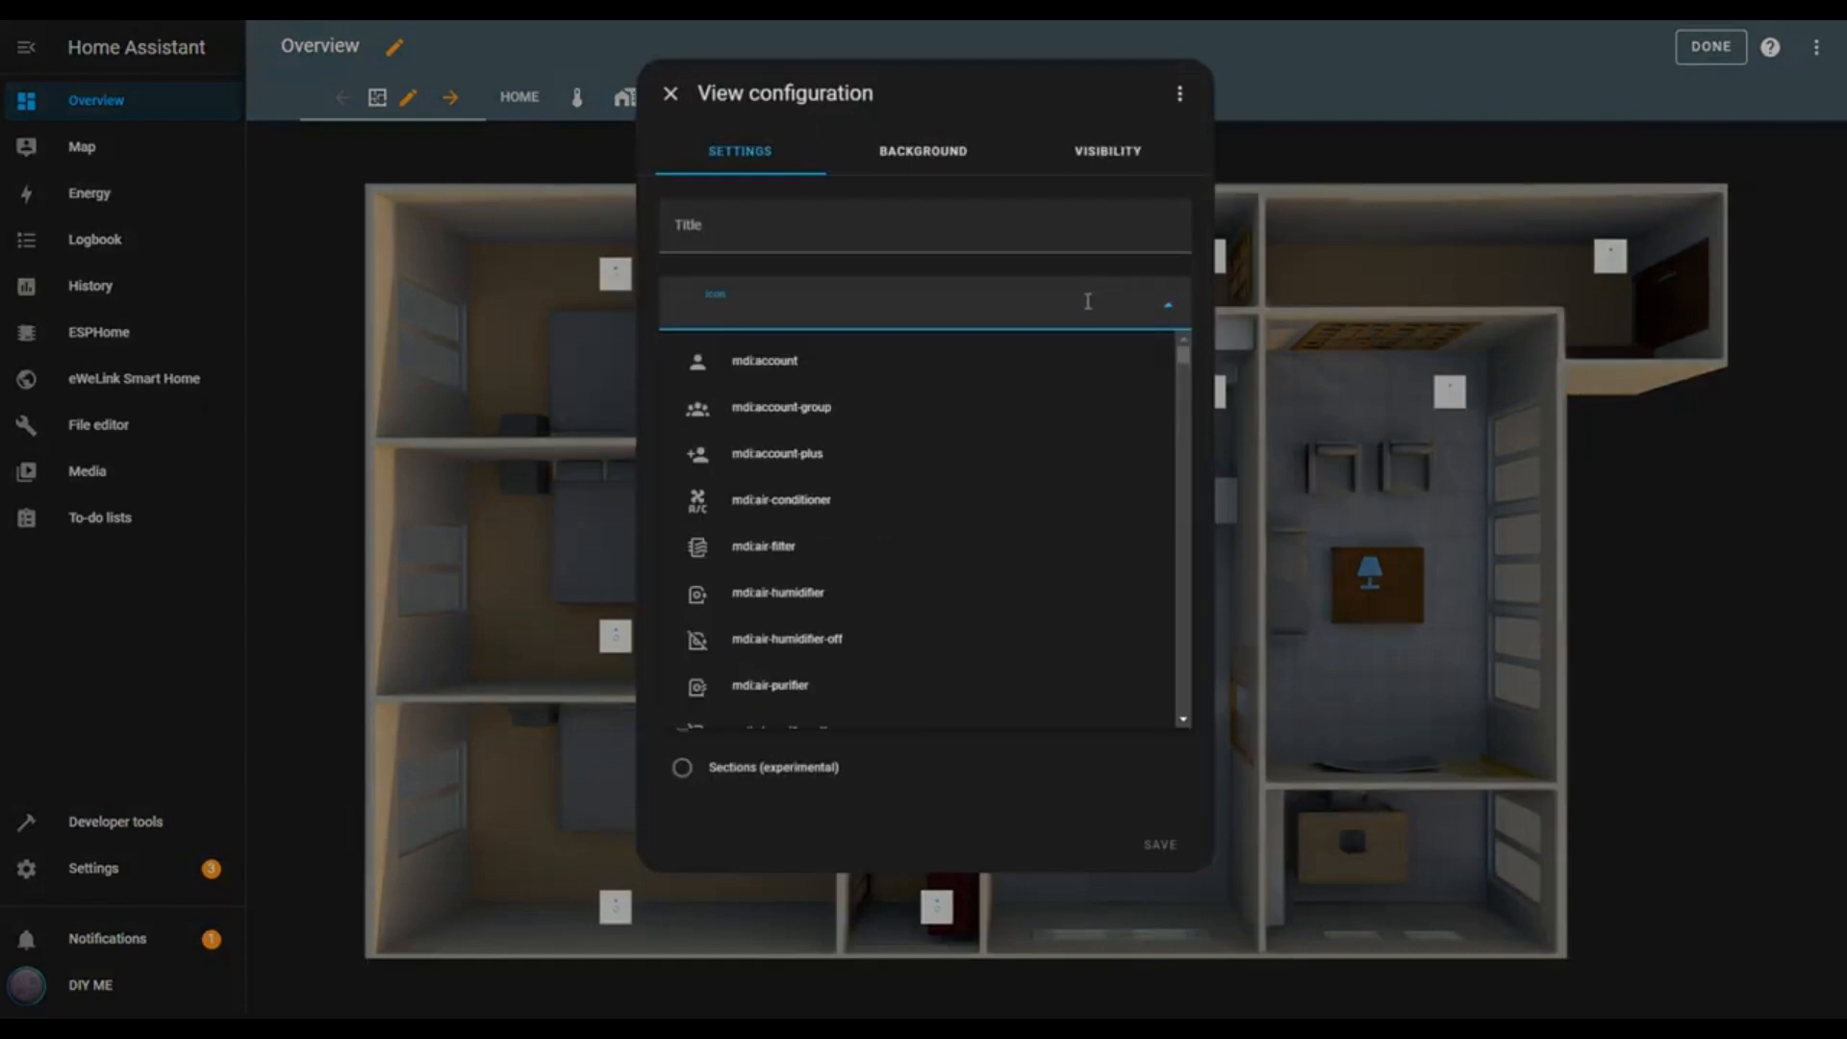
type("hallo")
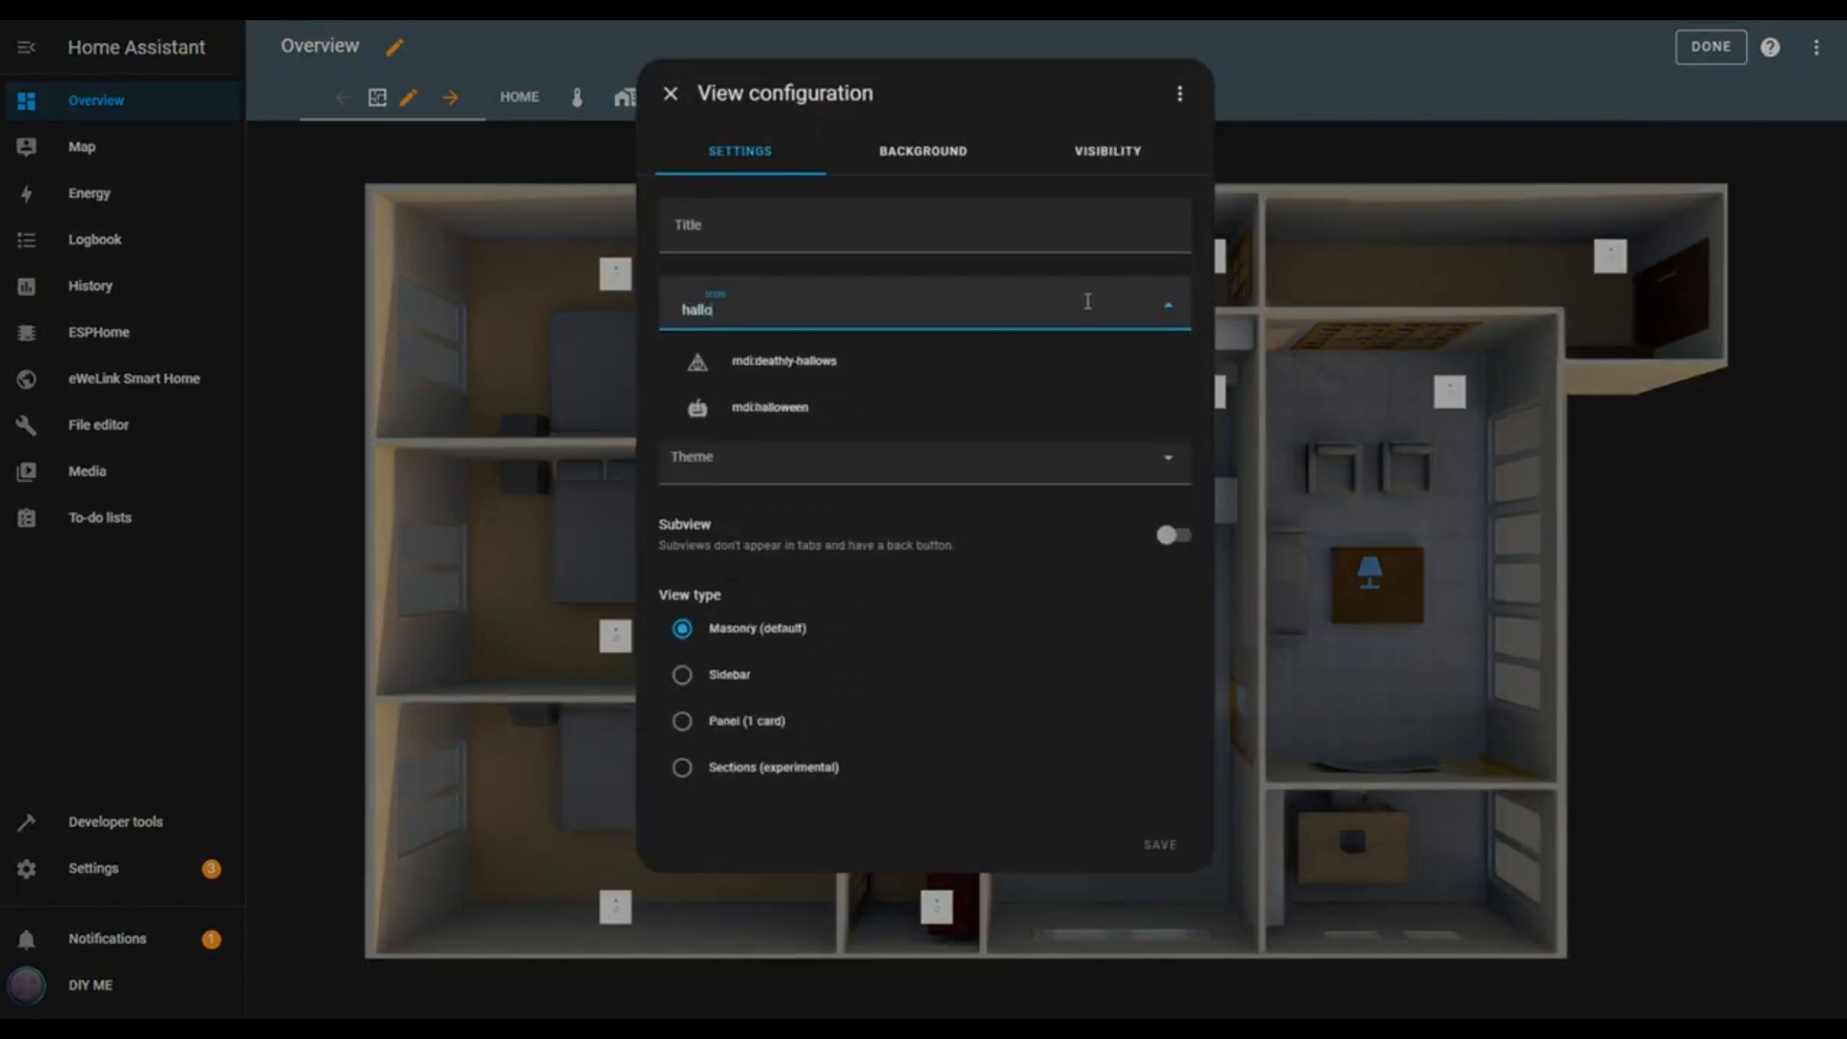
type("wee")
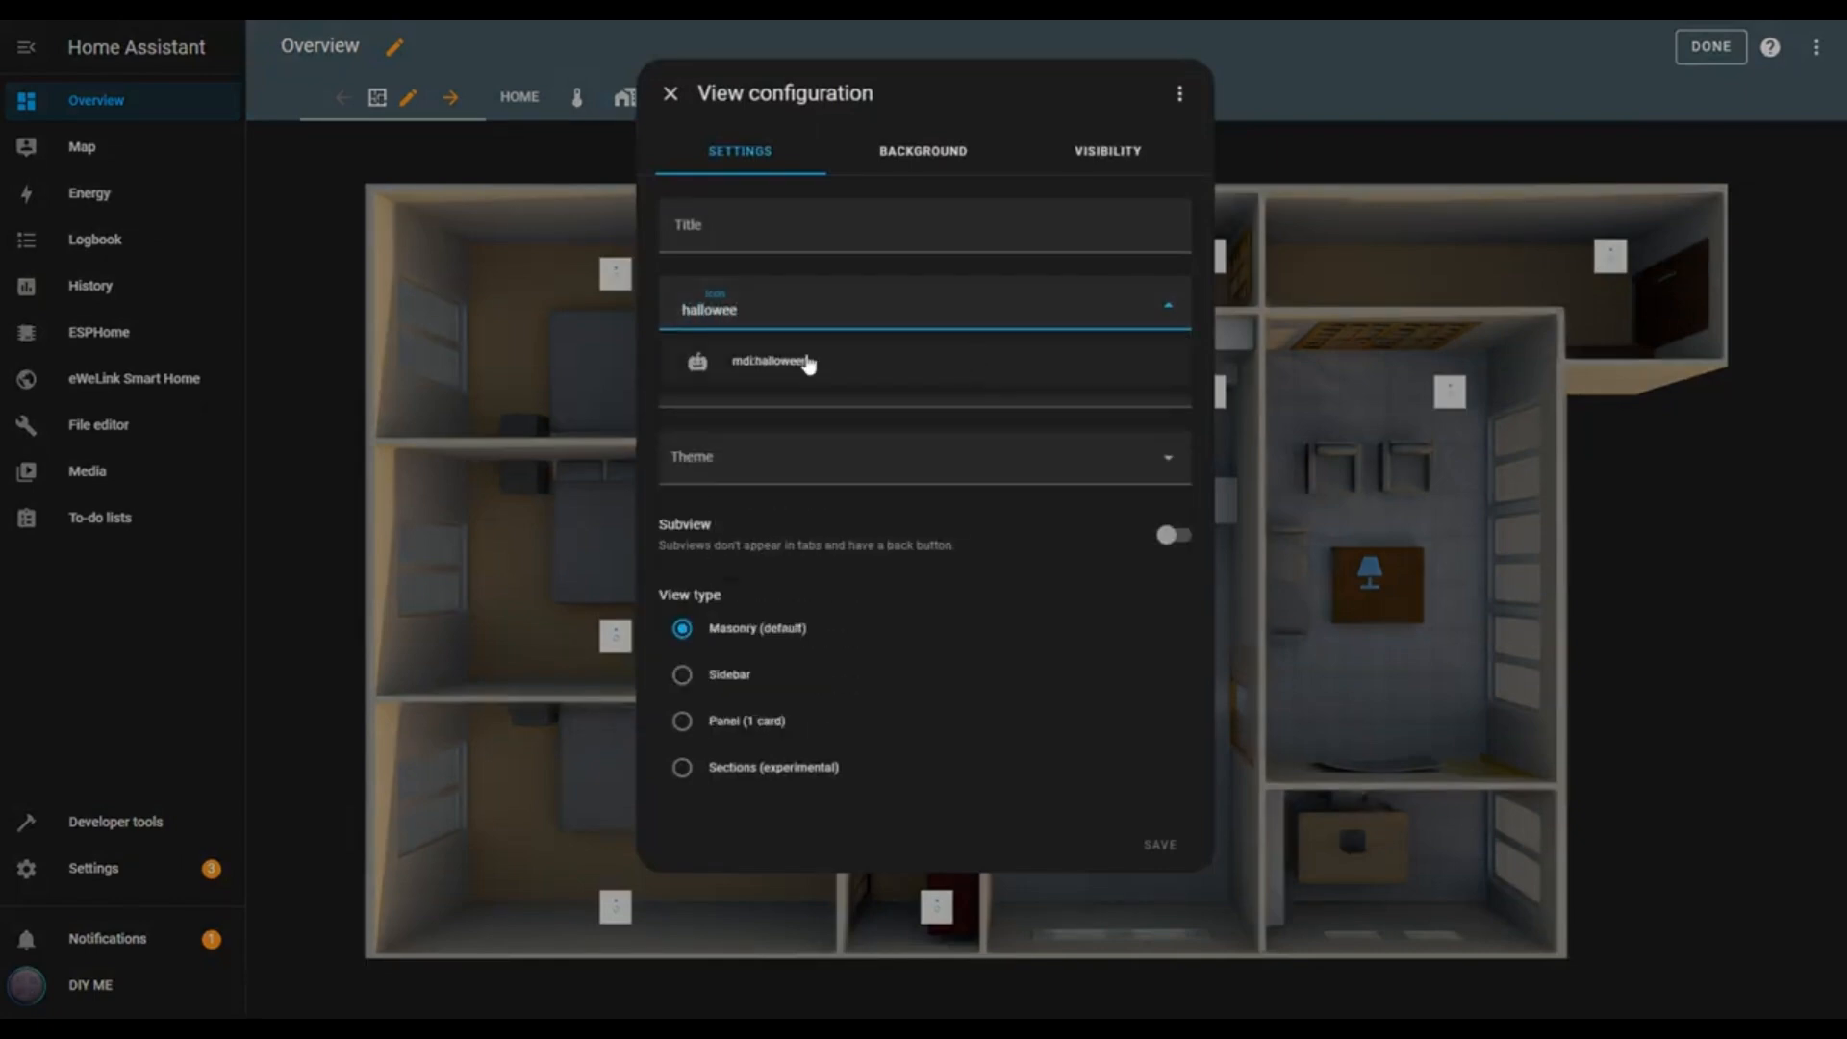
left_click(790, 364)
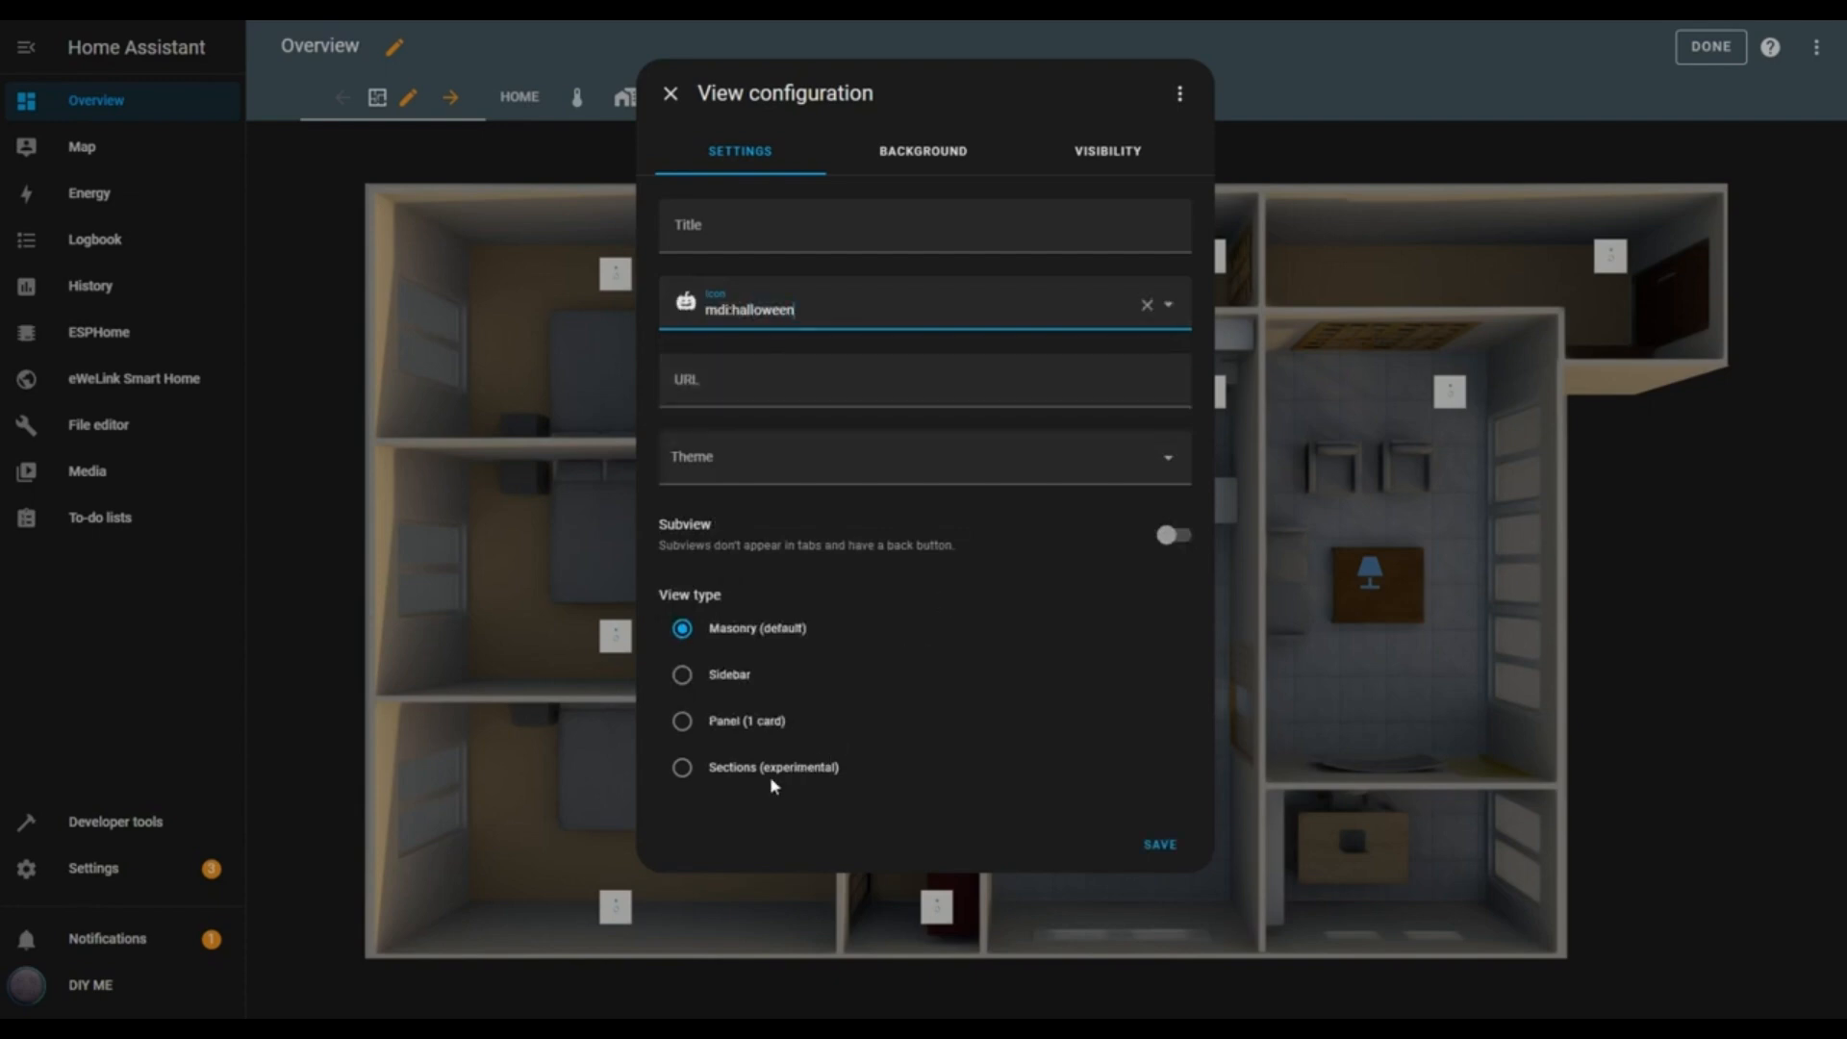
left_click(682, 724)
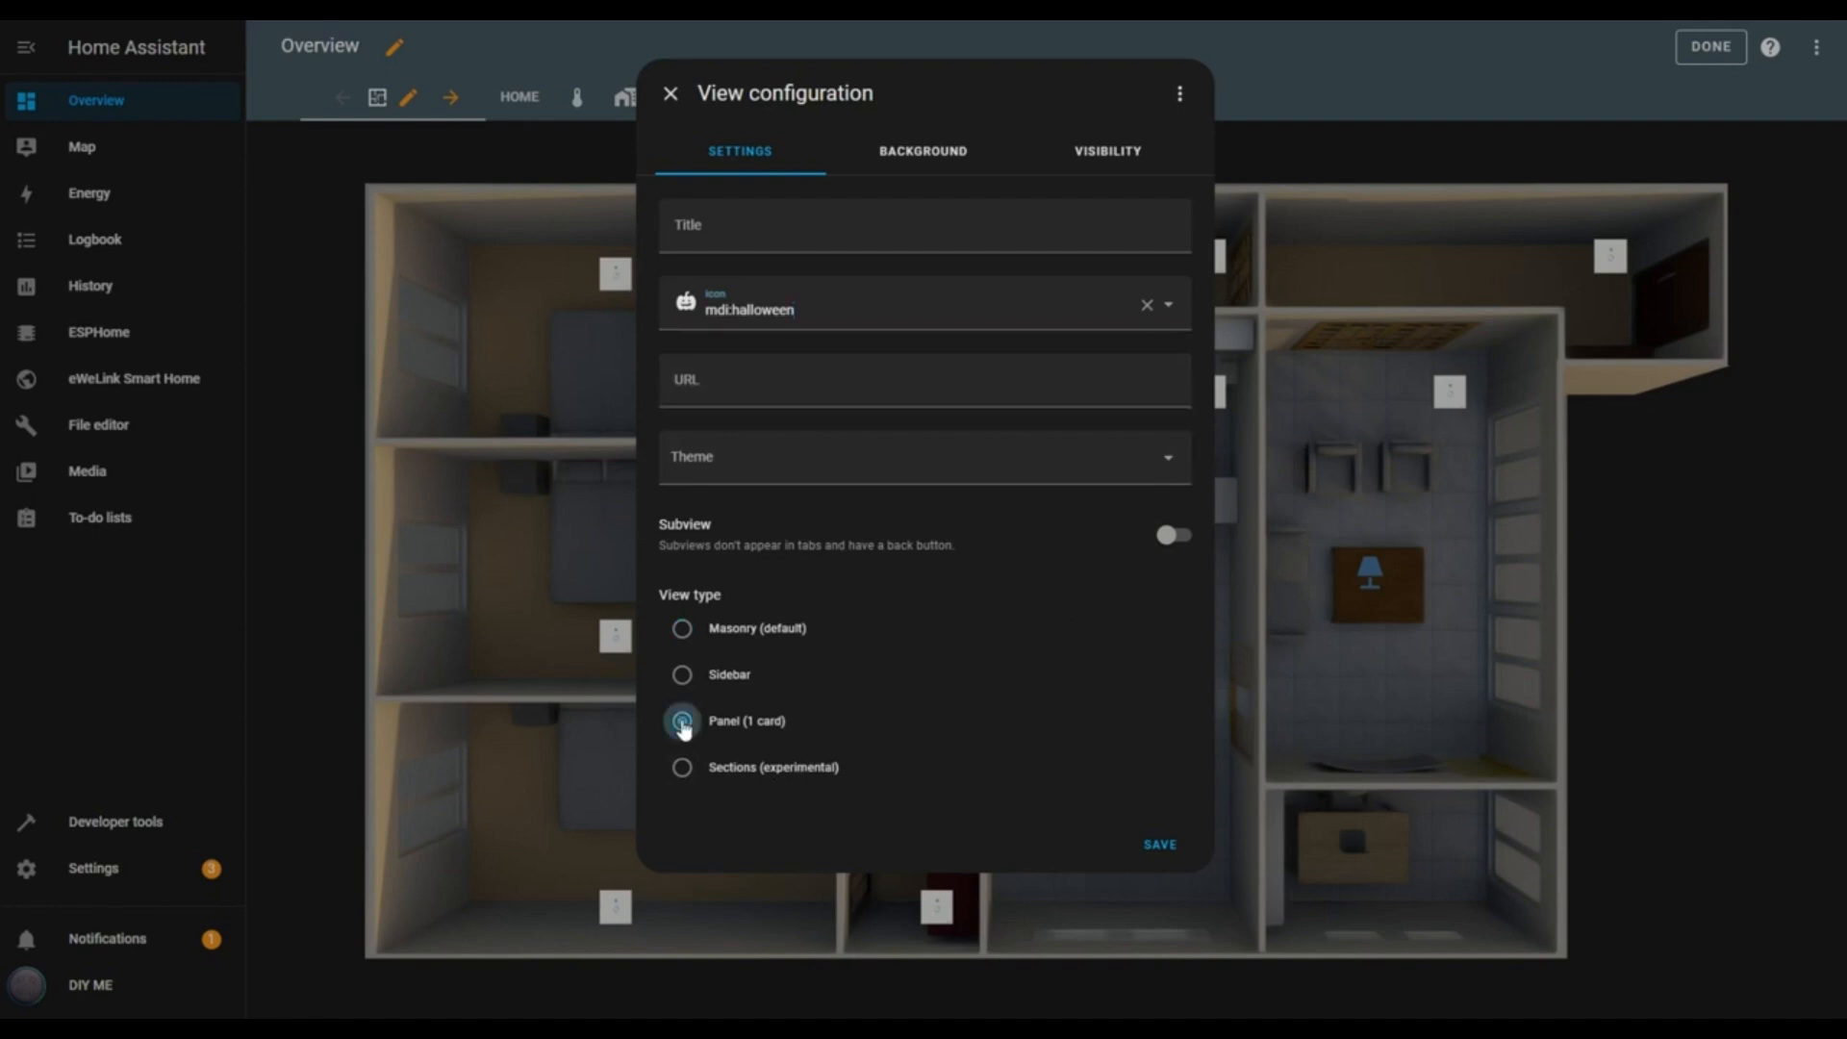
left_click(1164, 848)
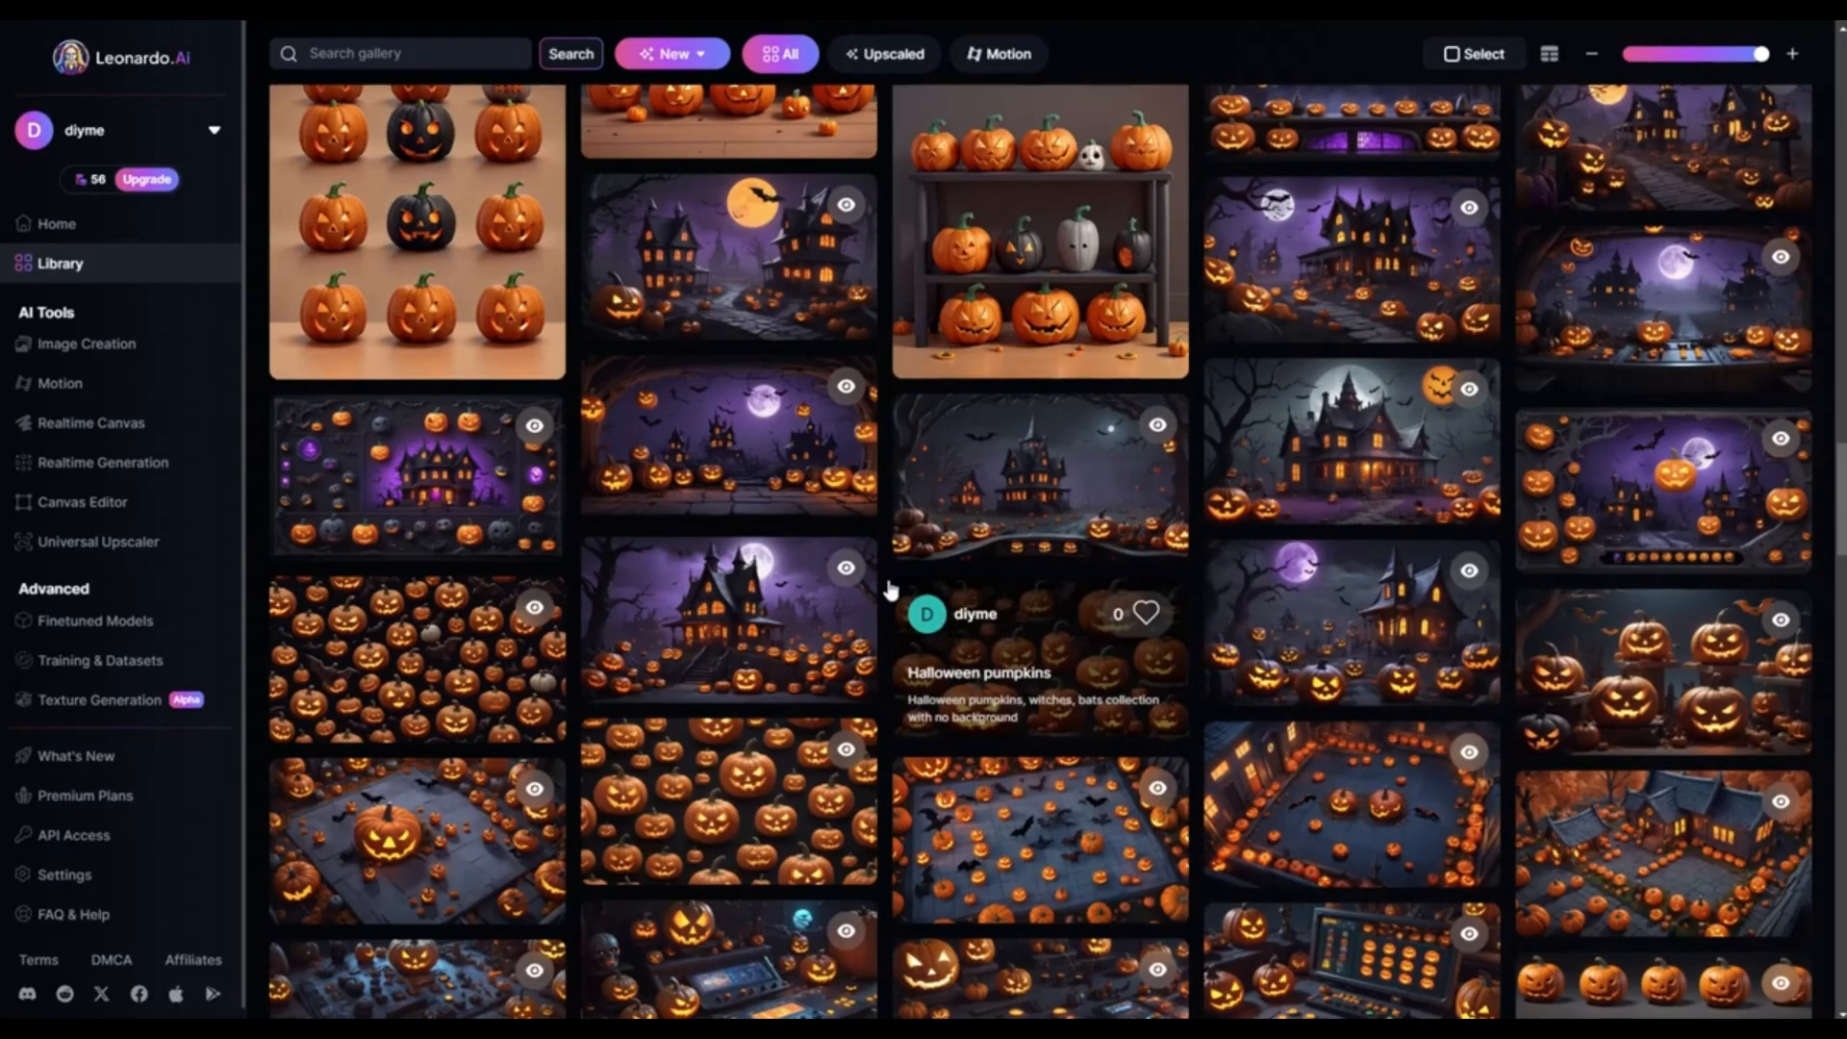
Browse the Leonardo.AI library and examine the generated Halloween dashboard, haunted house and pumpkin images for usable artwork
scroll(702, 568, "up", 3)
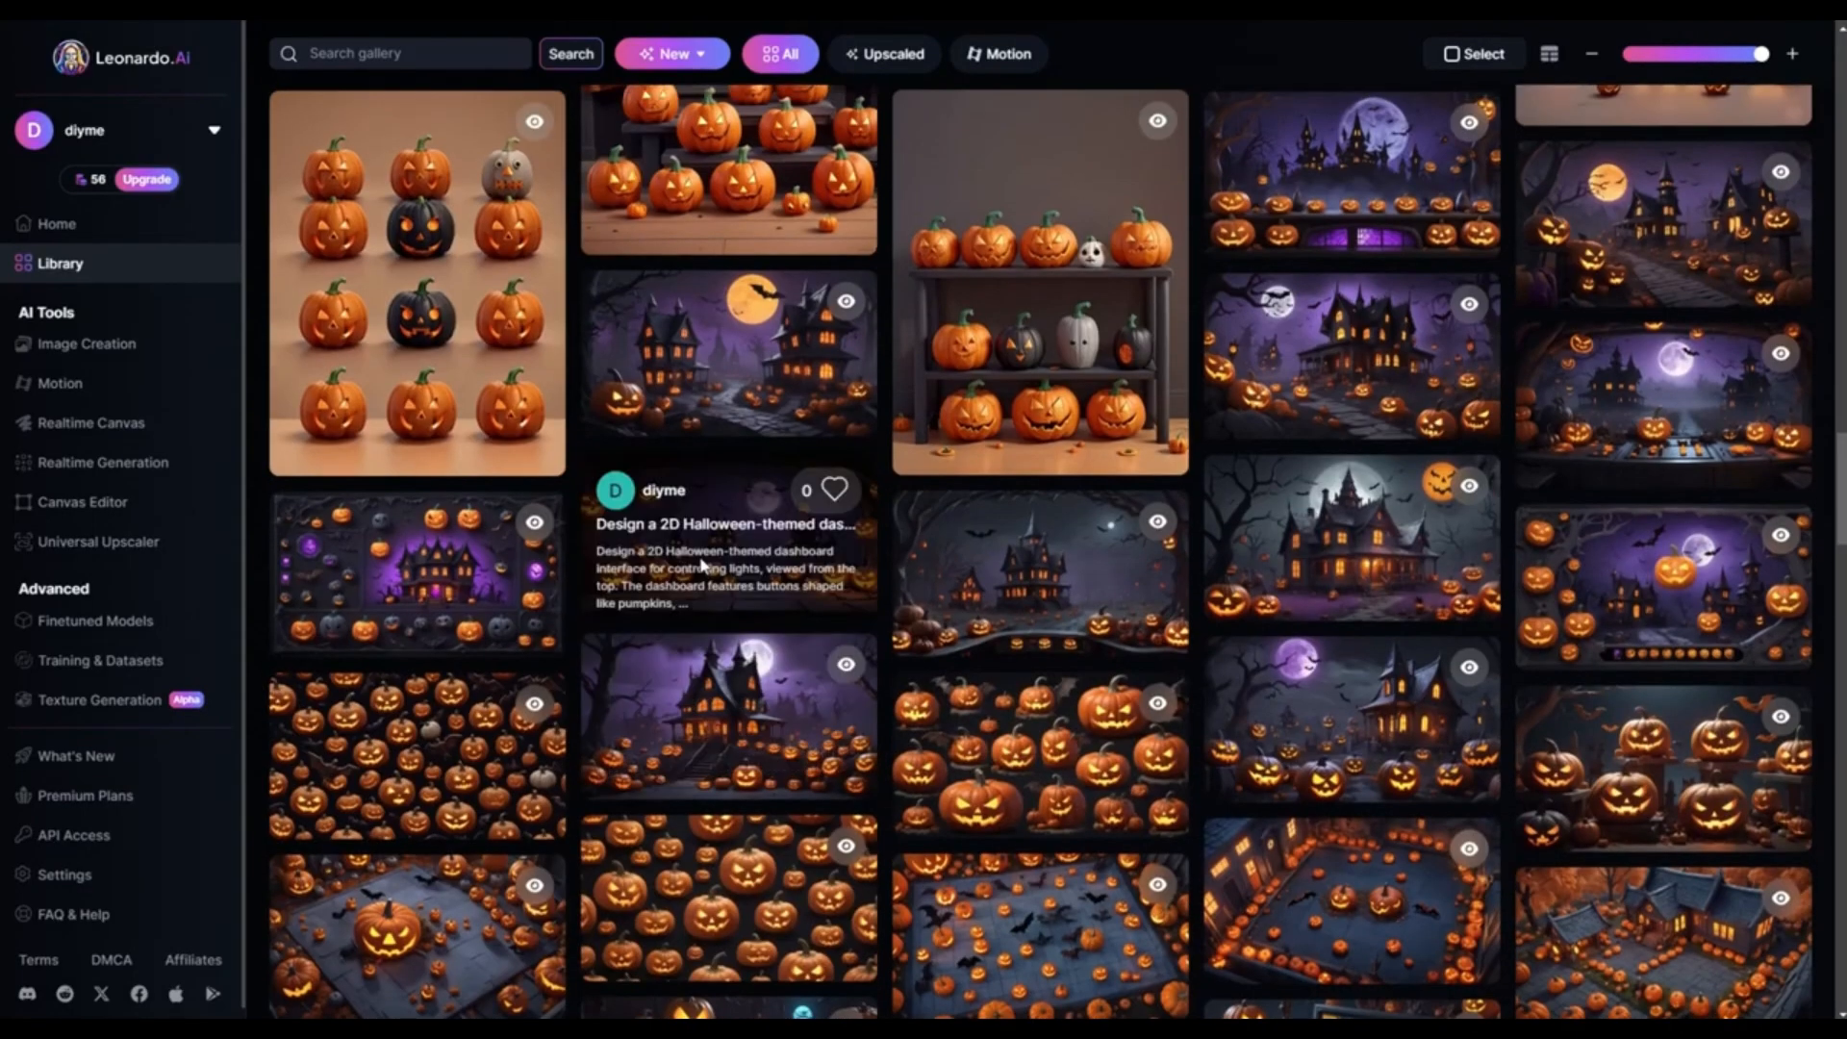
scroll(702, 567, "up", 4)
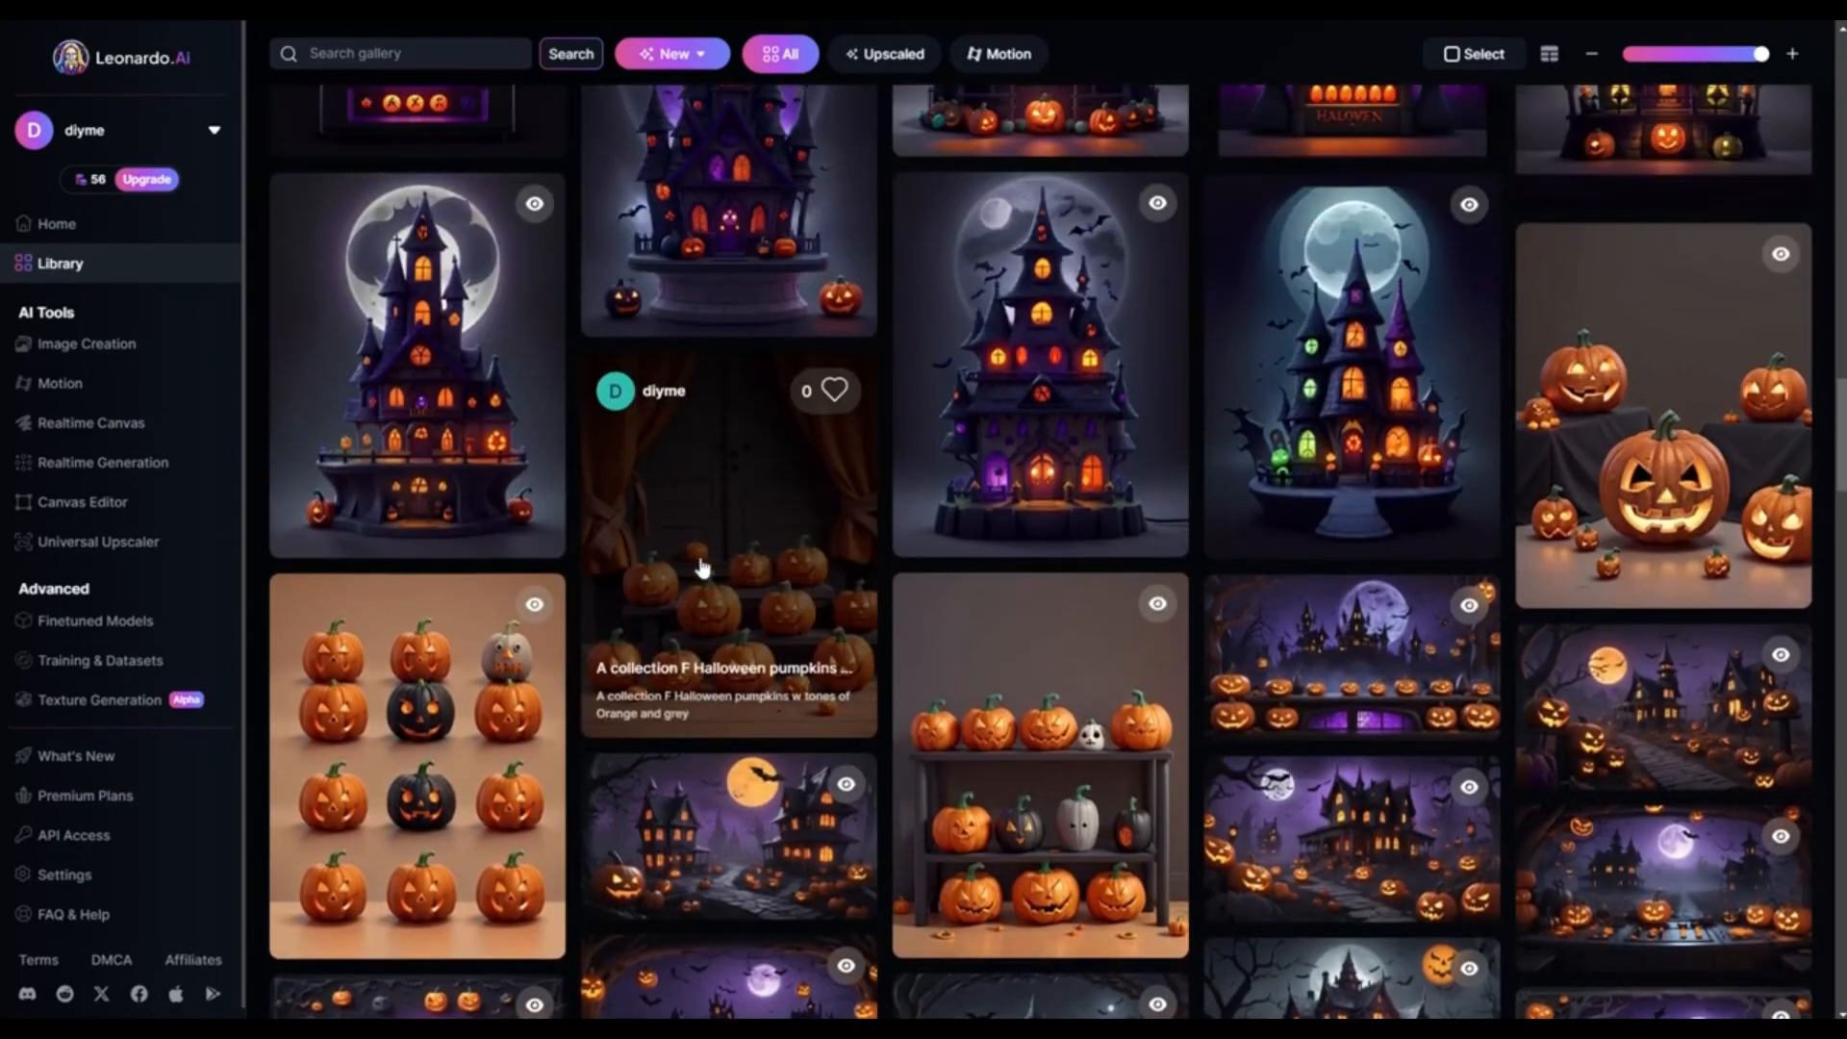
scroll(702, 568, "down", 6)
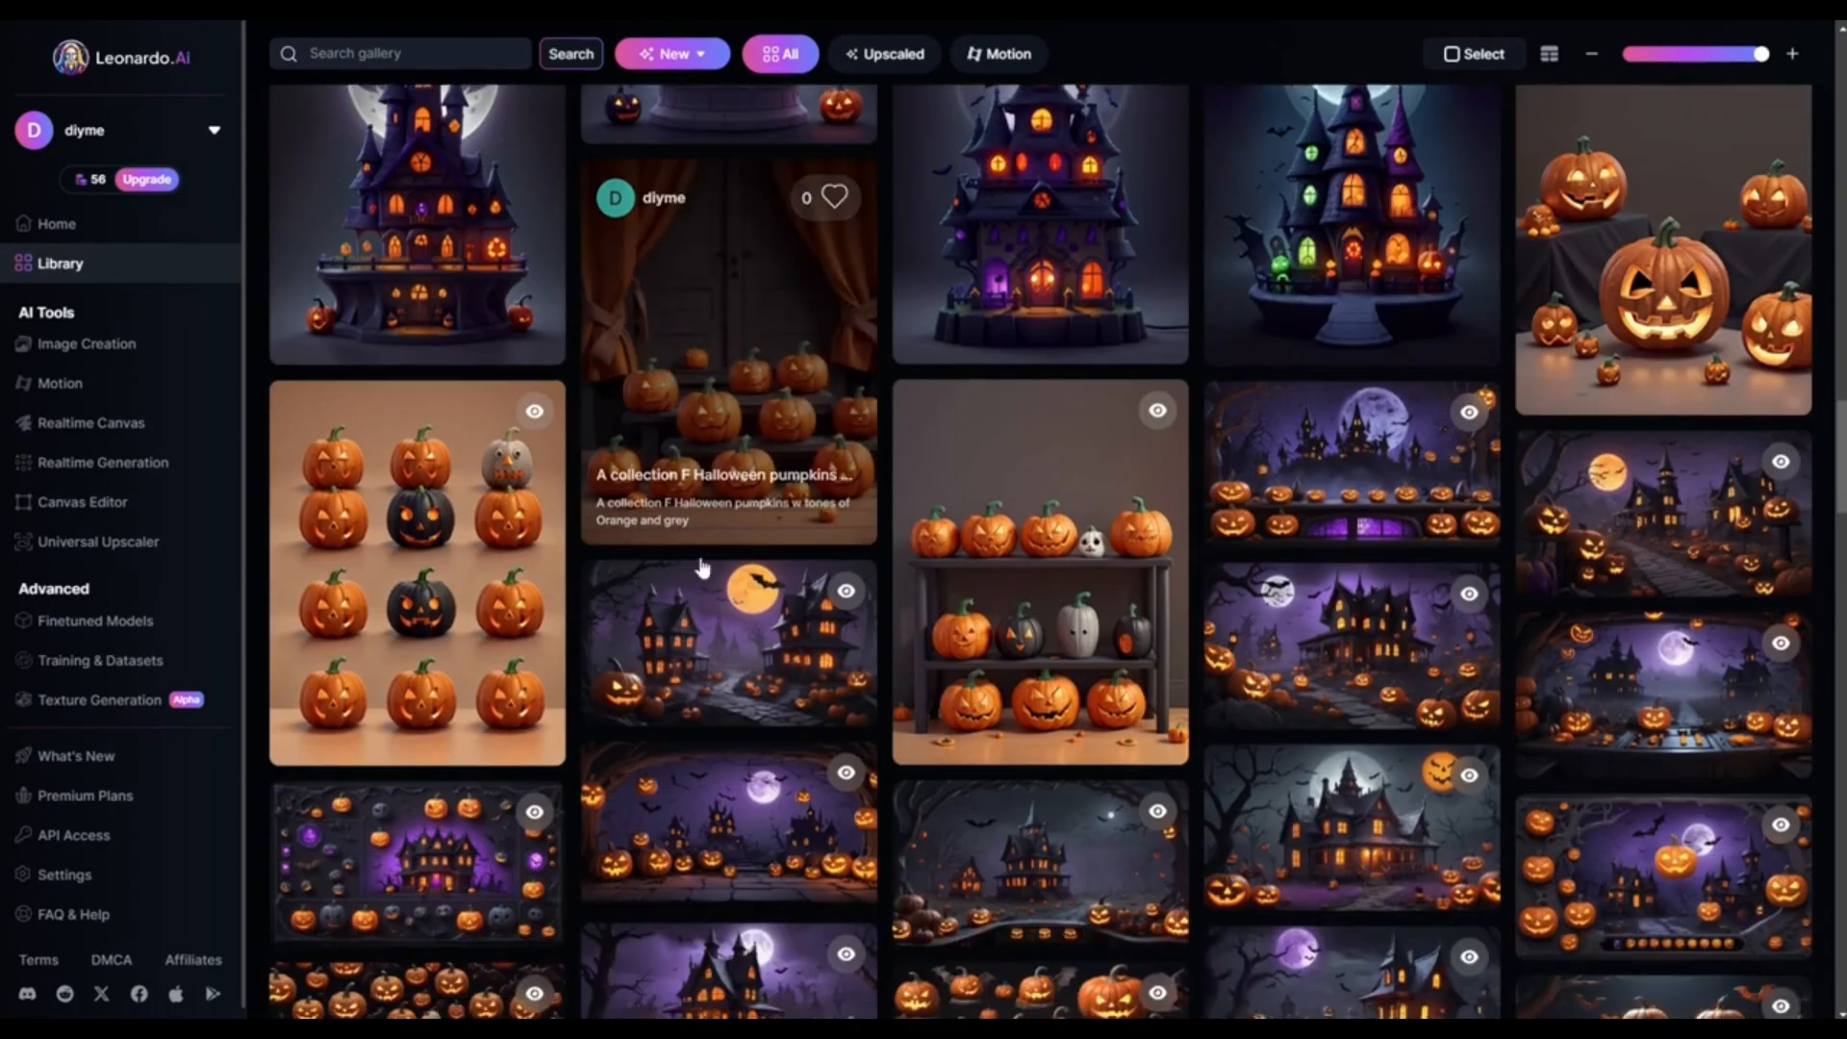
scroll(703, 567, "down", 3)
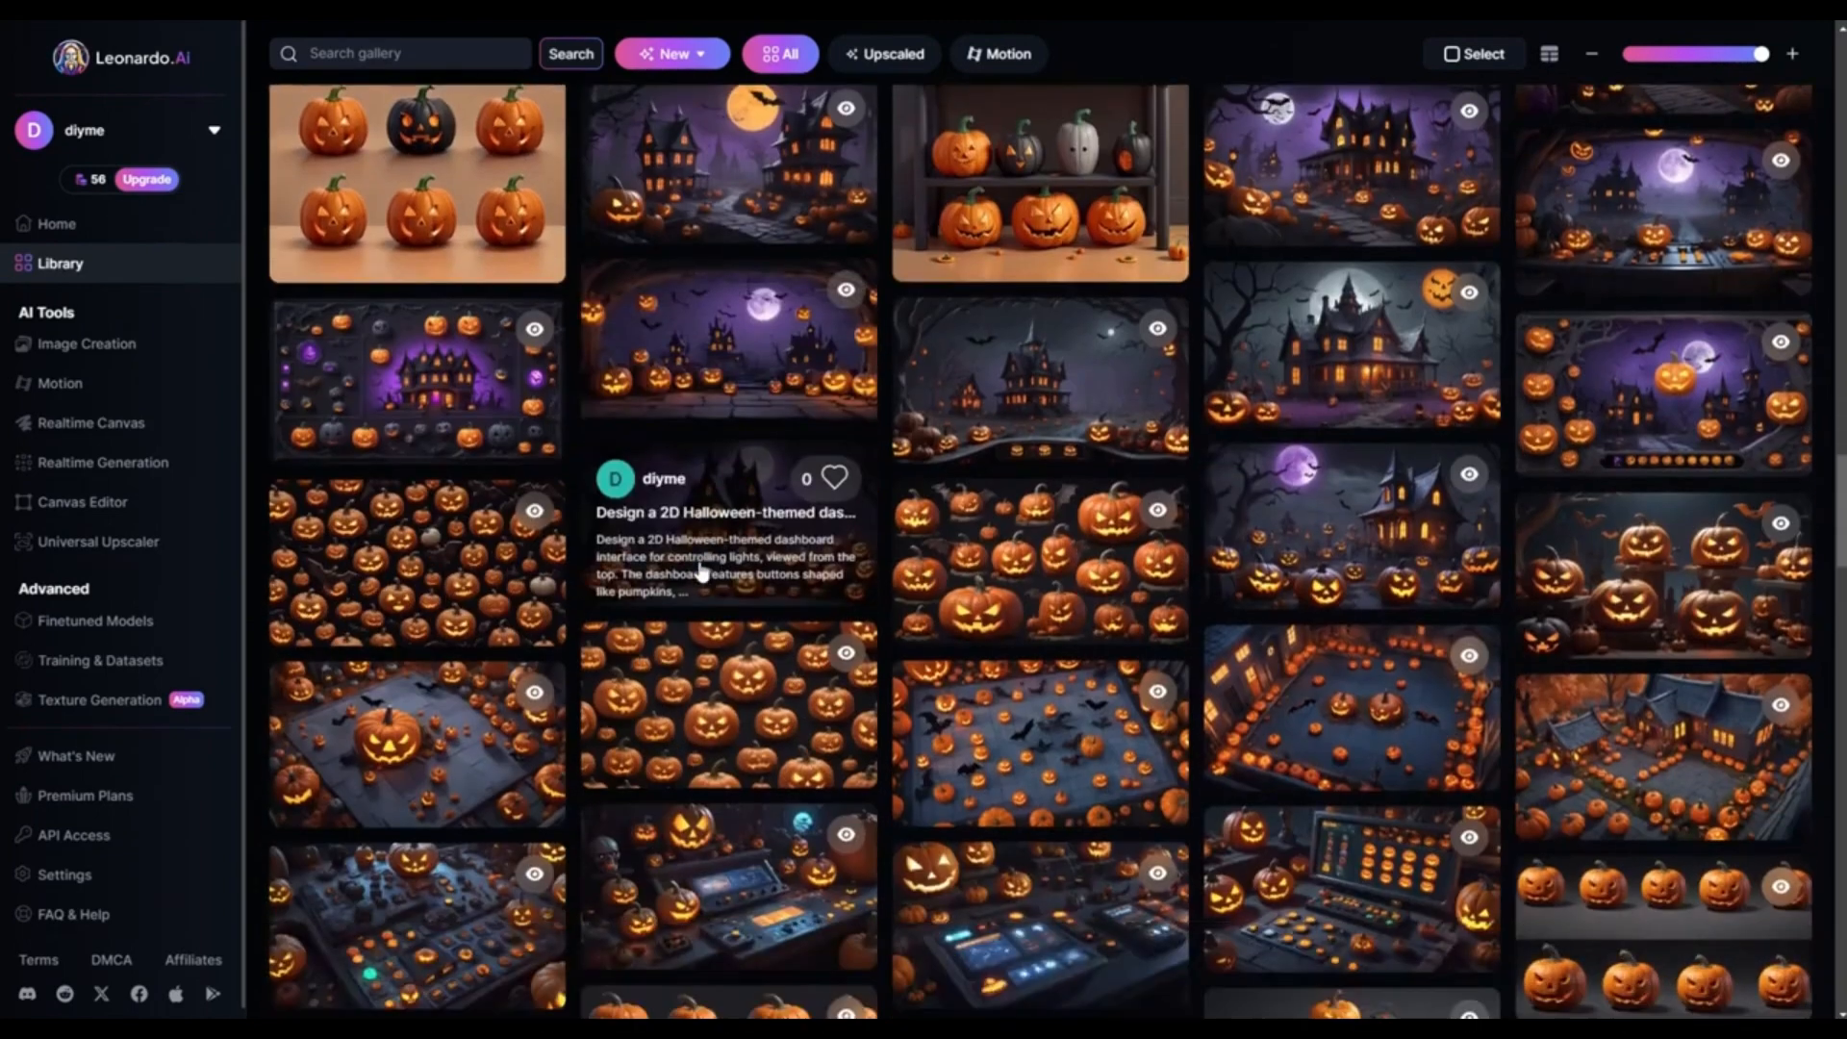
scroll(703, 572, "up", 1)
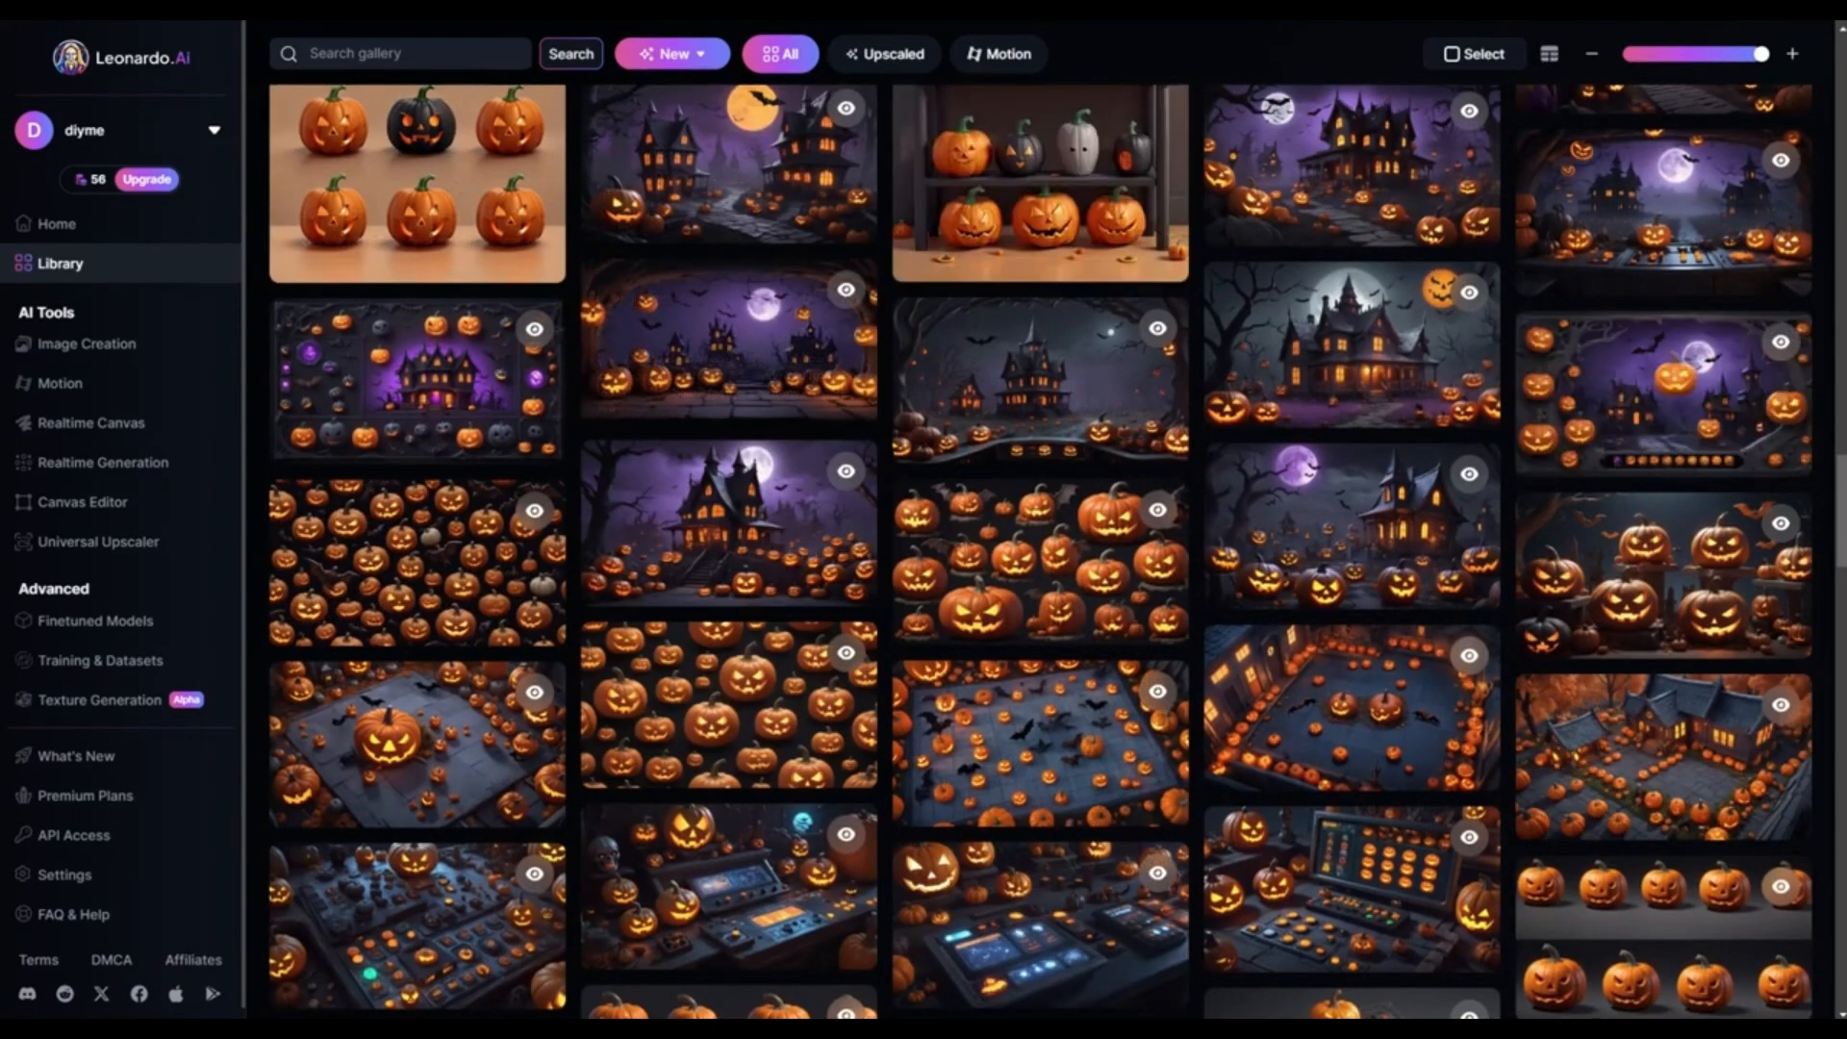
scroll(1635, 673, "up", 1)
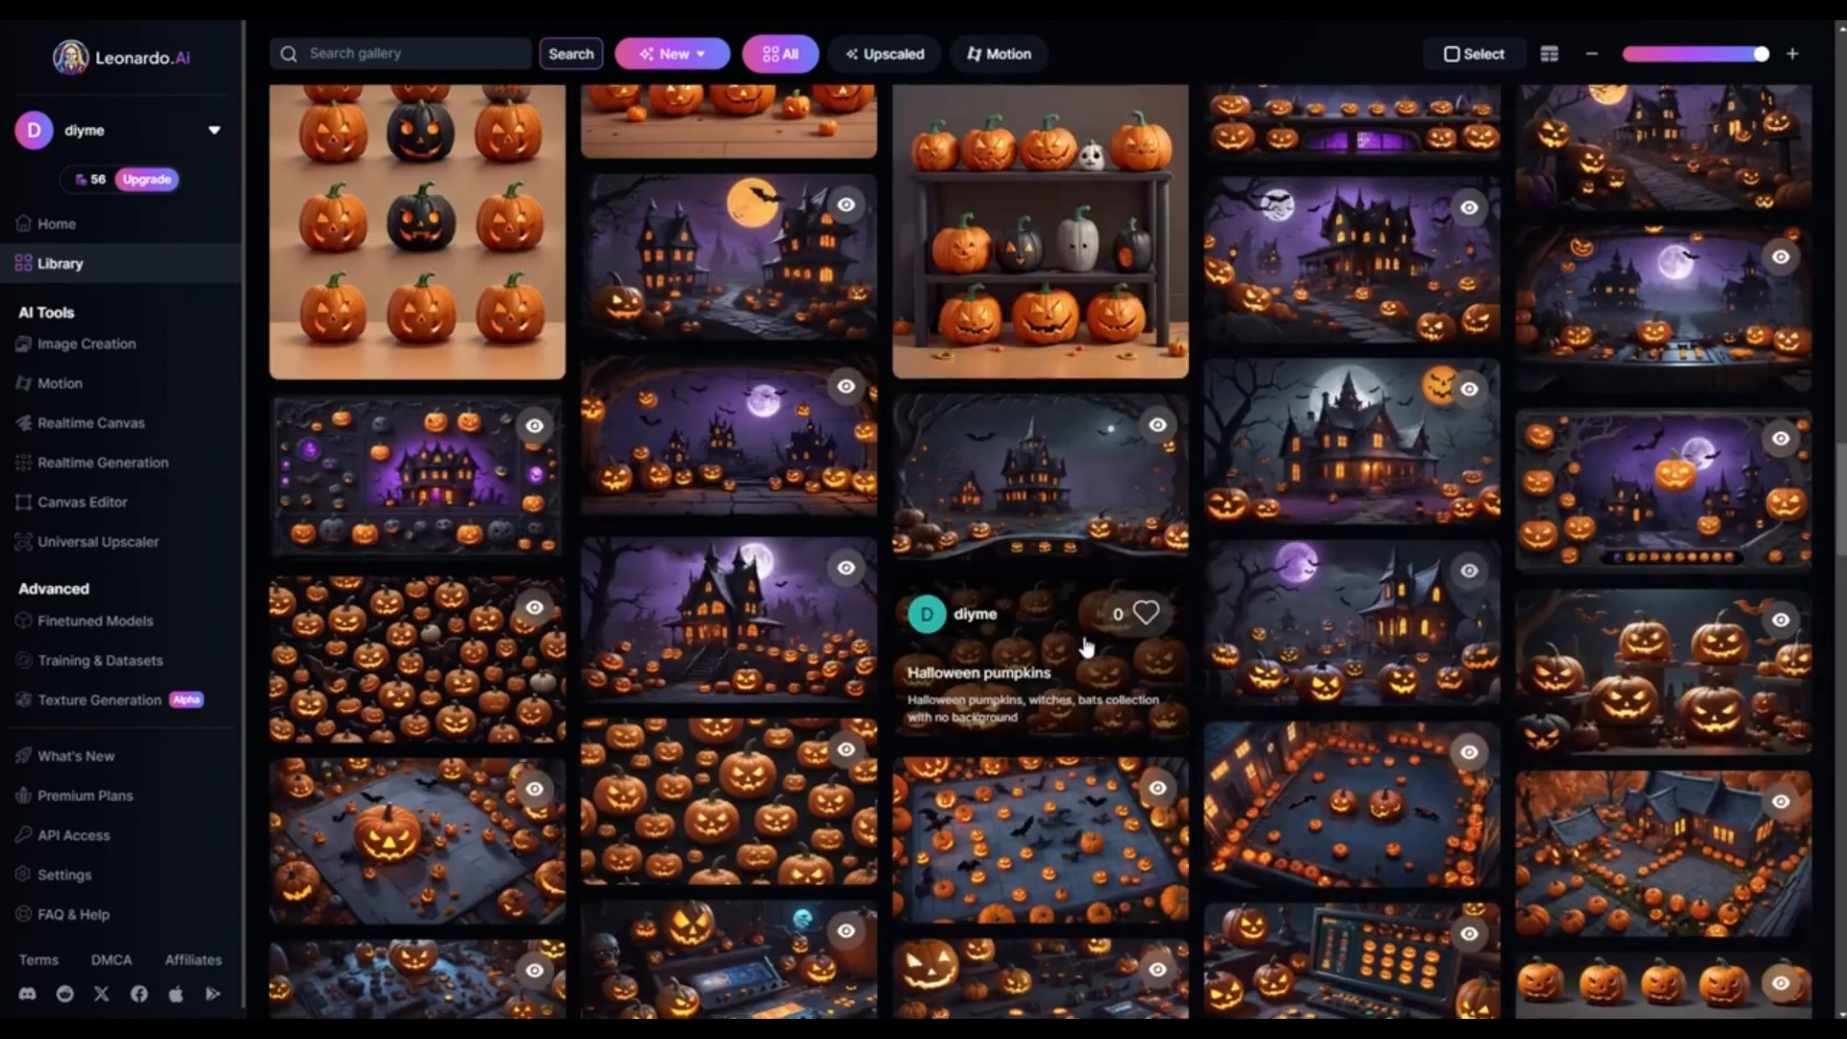
scroll(713, 568, "up", 1)
scroll(712, 568, "up", 4)
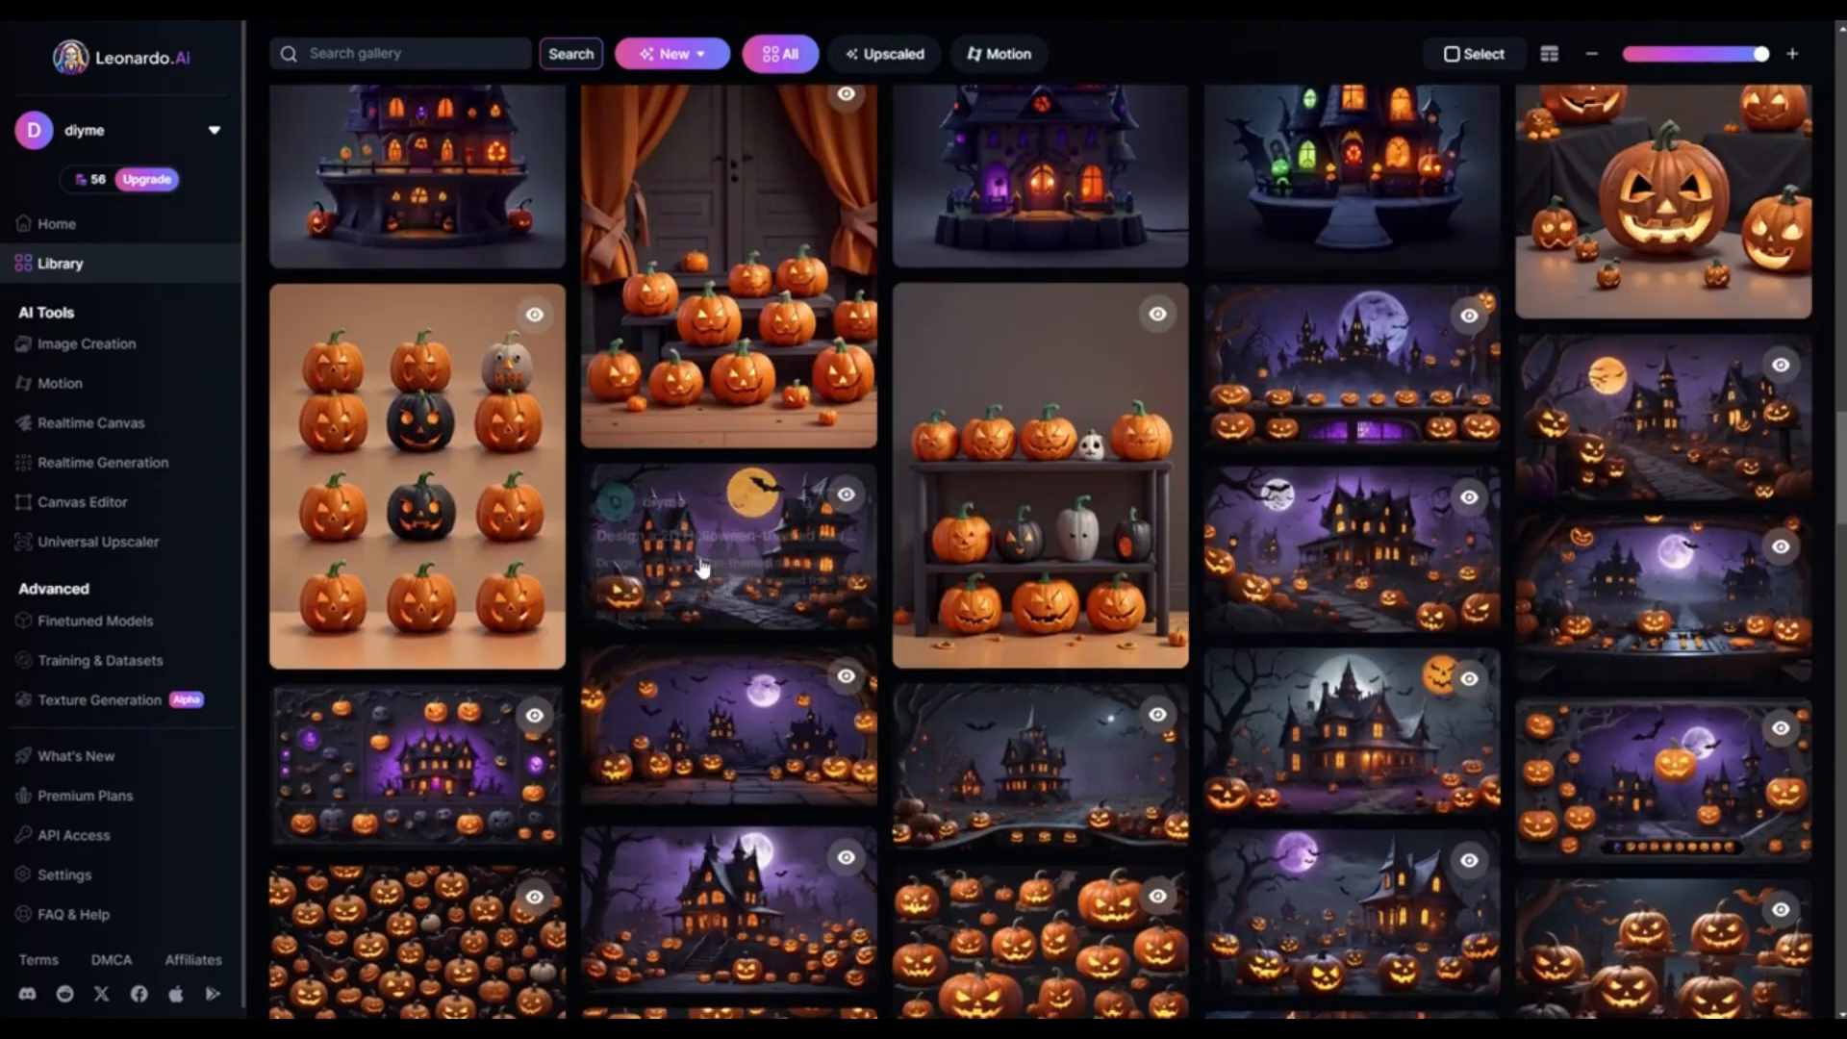
scroll(703, 568, "up", 2)
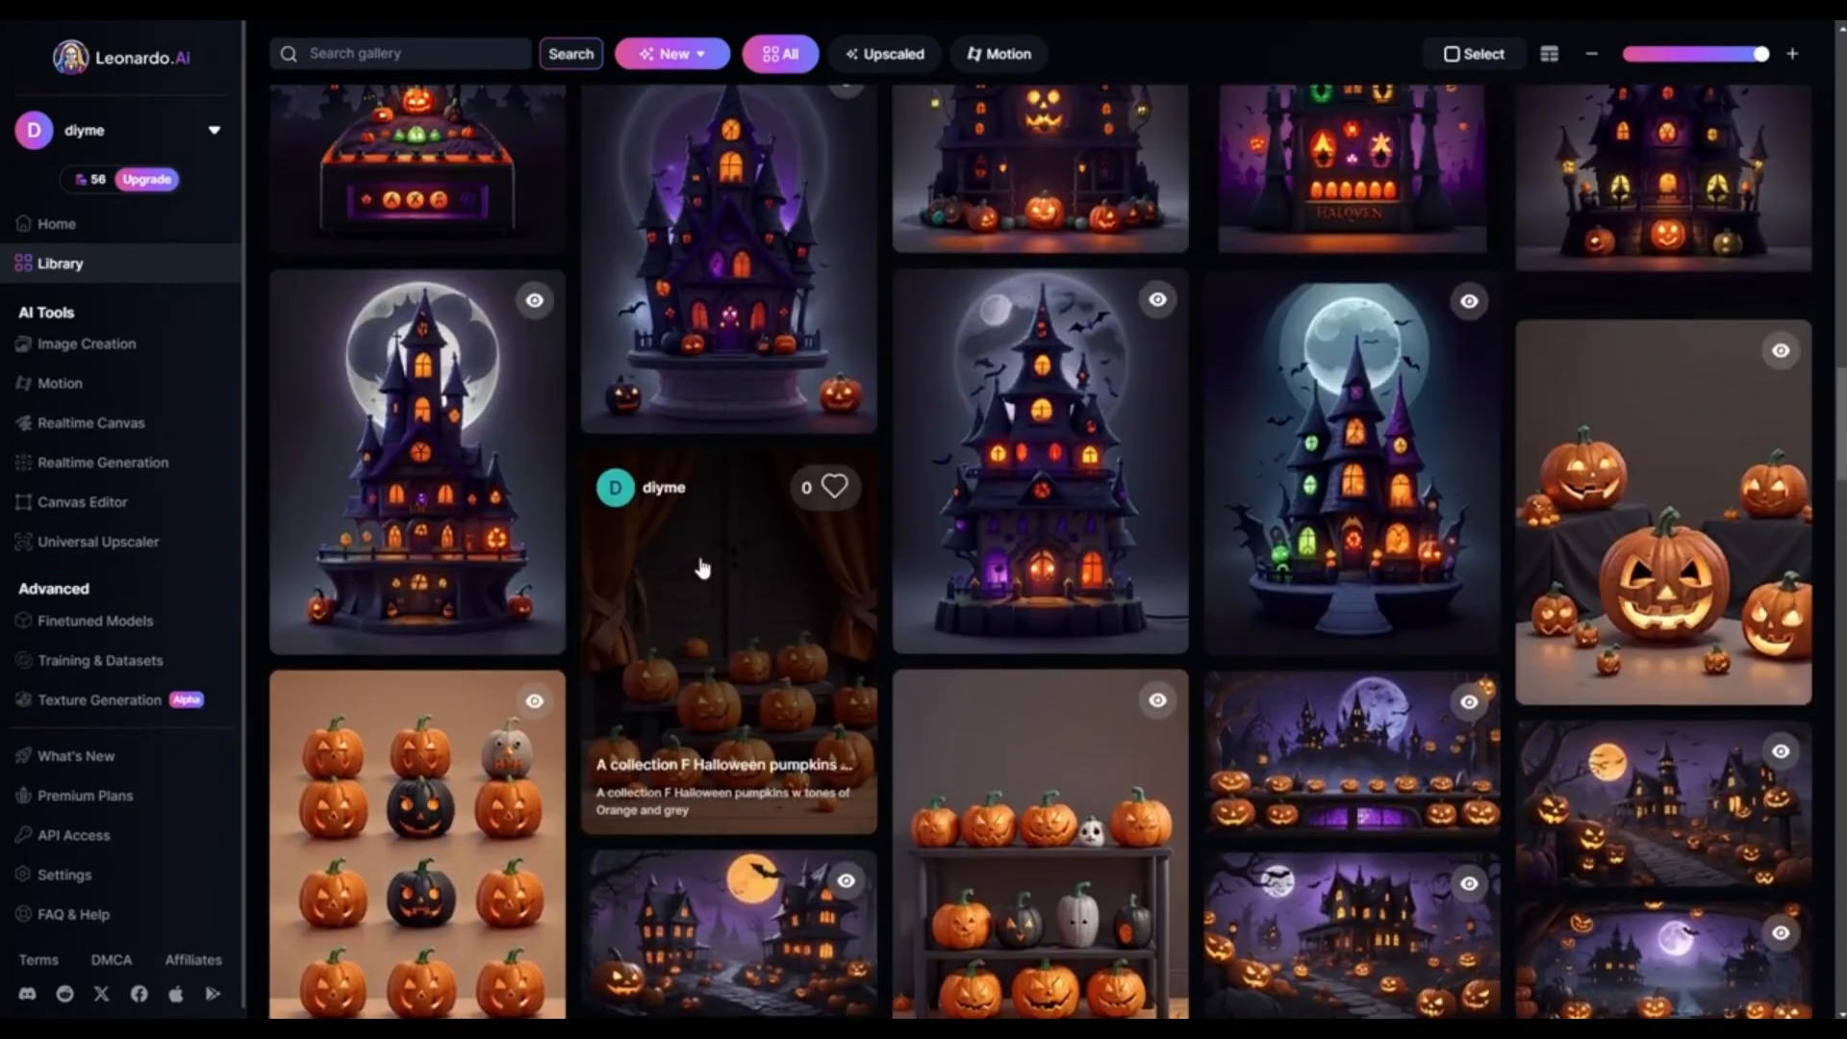
scroll(702, 567, "down", 6)
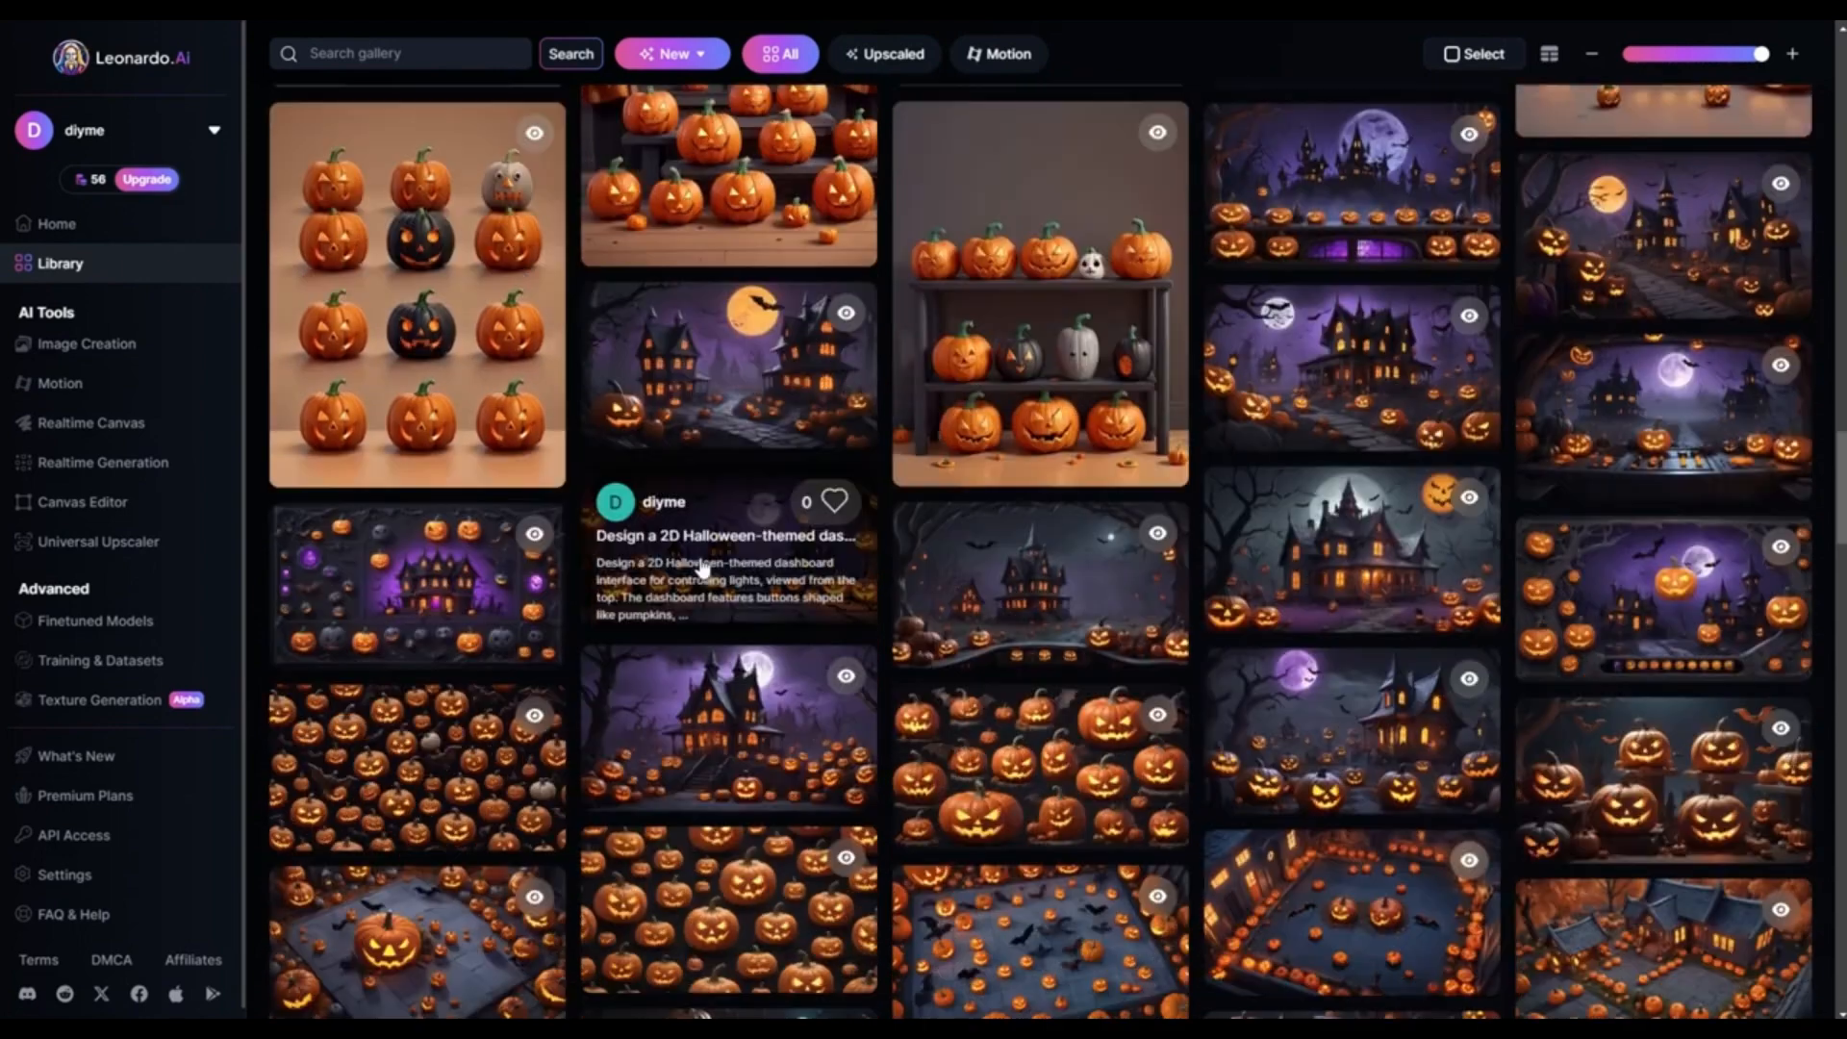
scroll(702, 572, "down", 2)
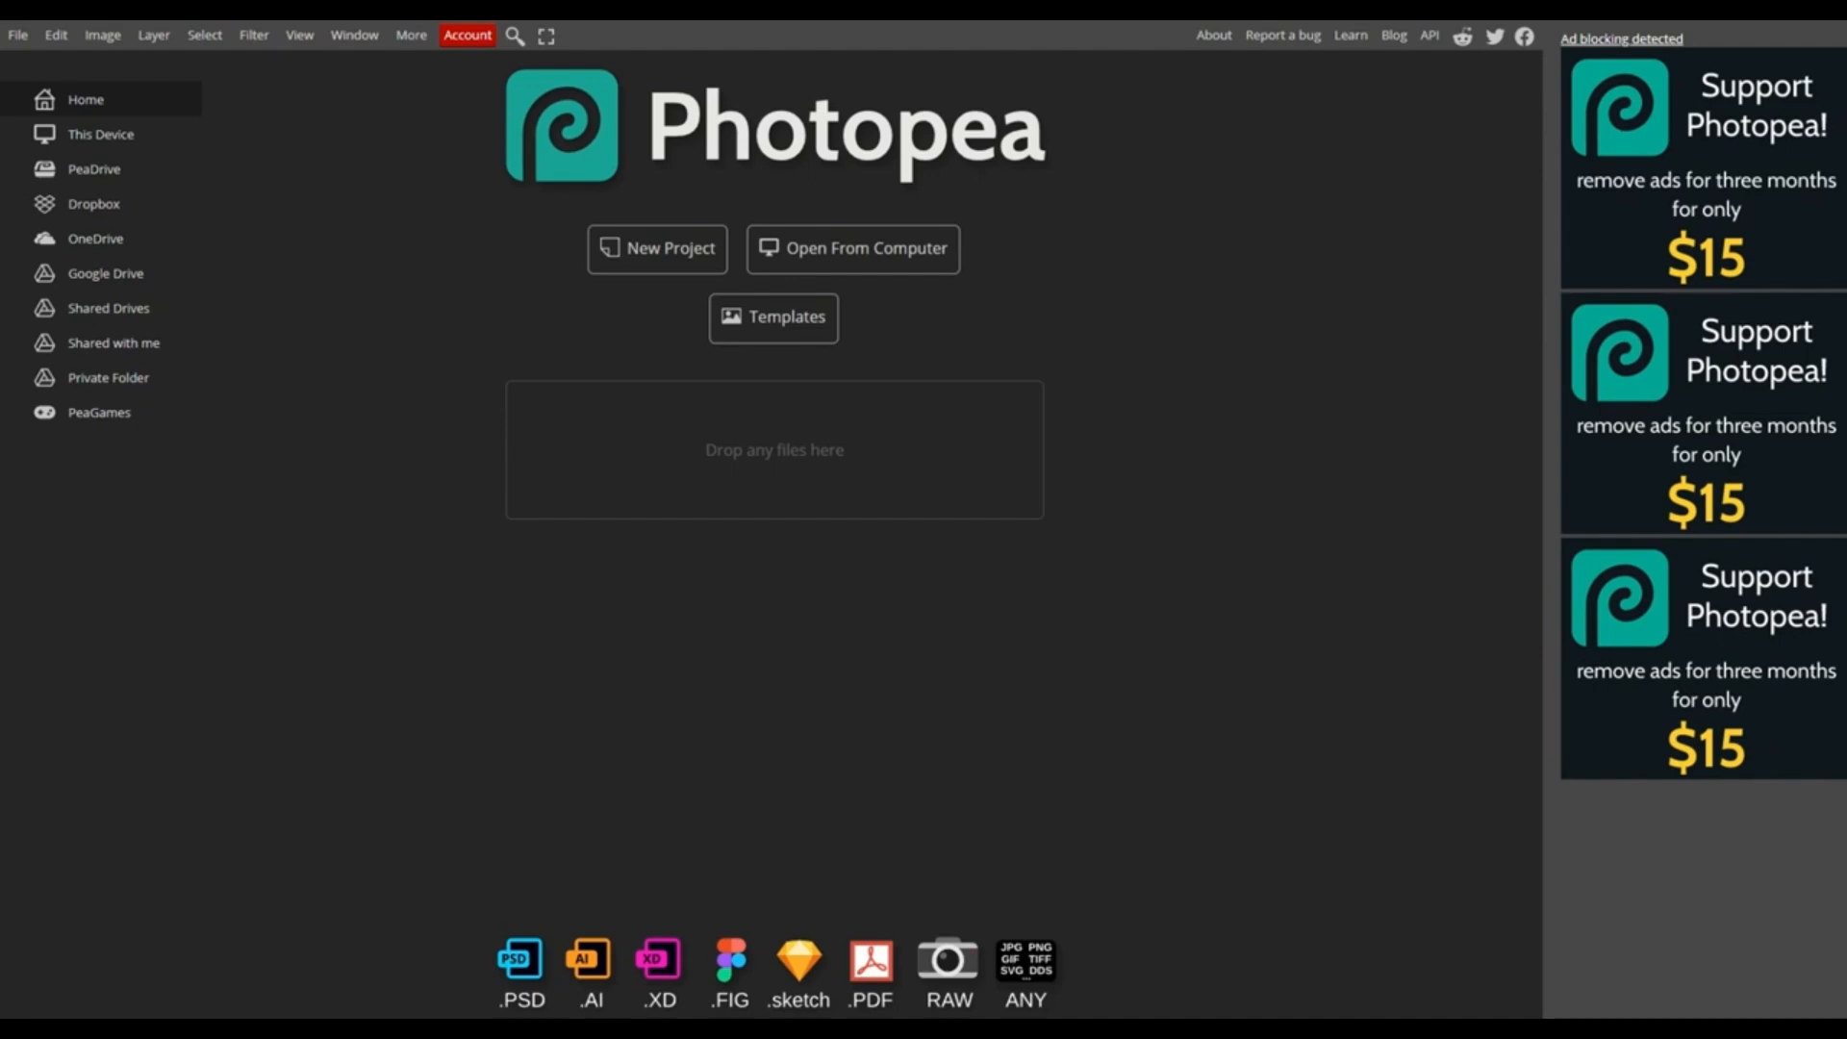
Open the dashboardbackgroundAllOn image in Photopea and duplicate its Background layer
left_click_drag(1842, 428, 753, 488)
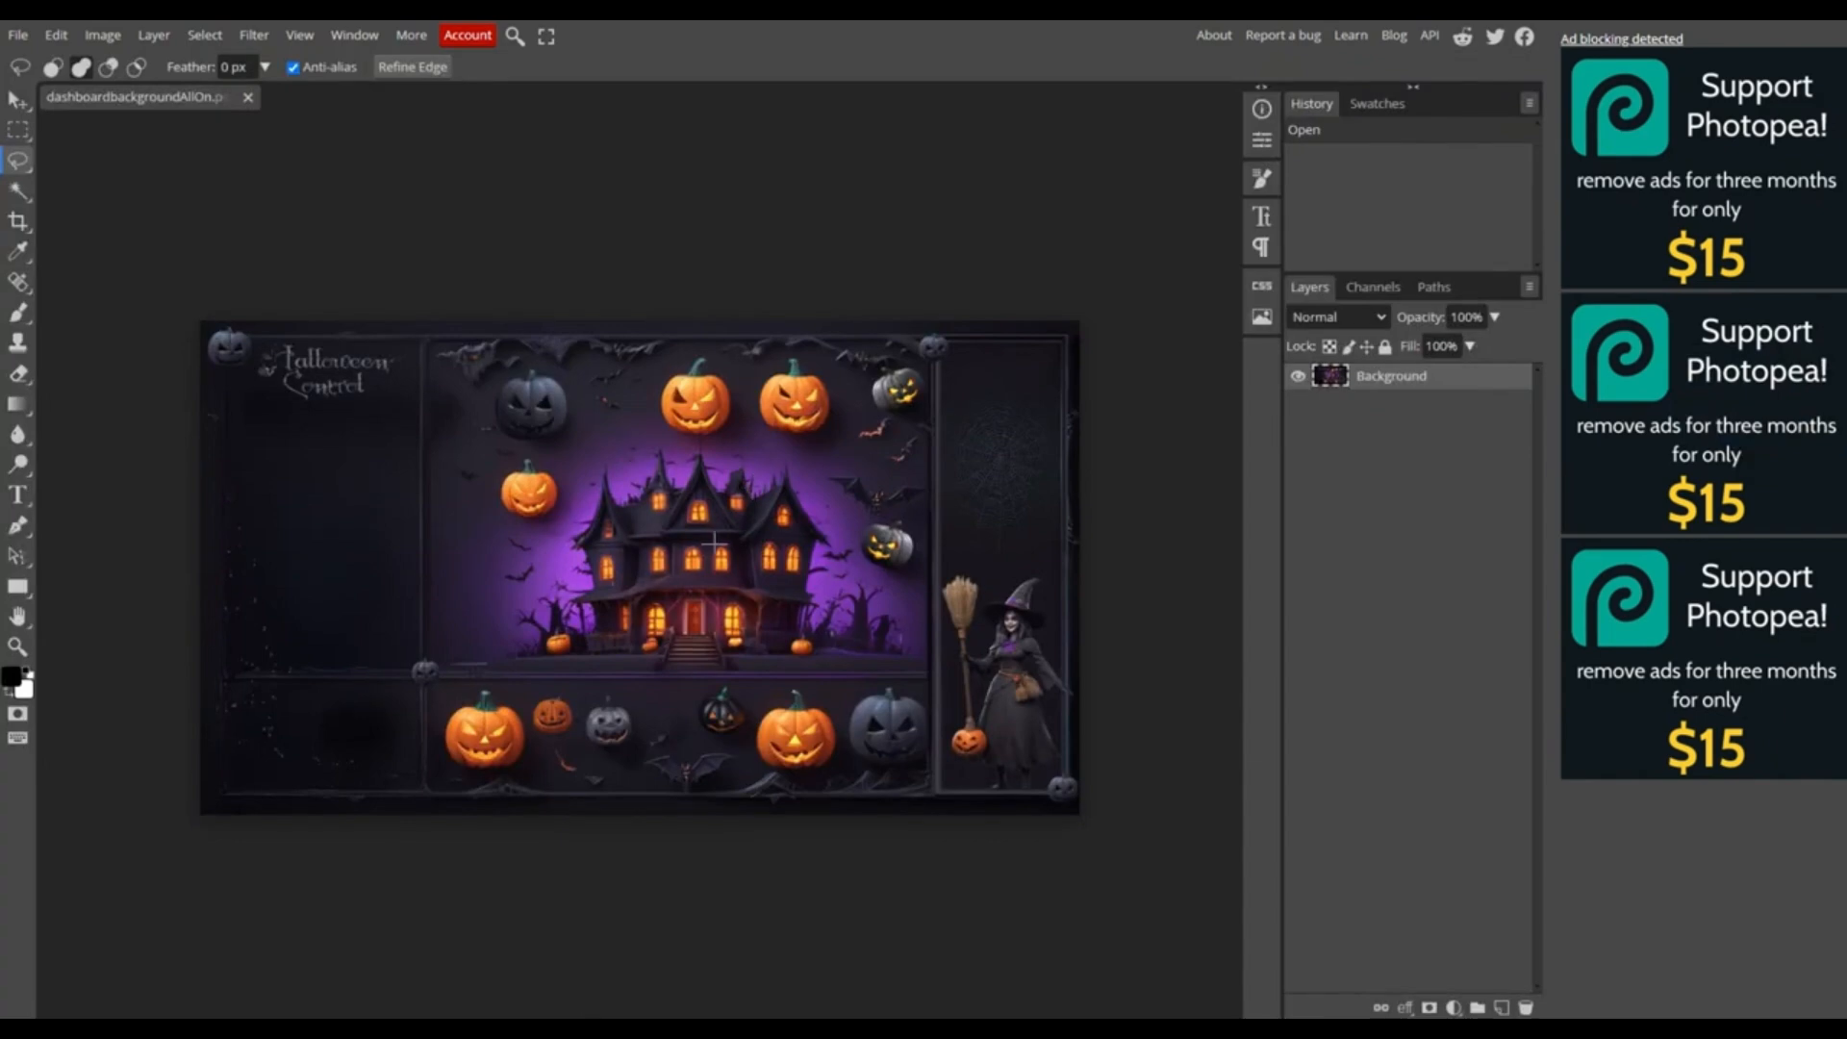
key("ctrl+0")
scroll(702, 551, "up", 5)
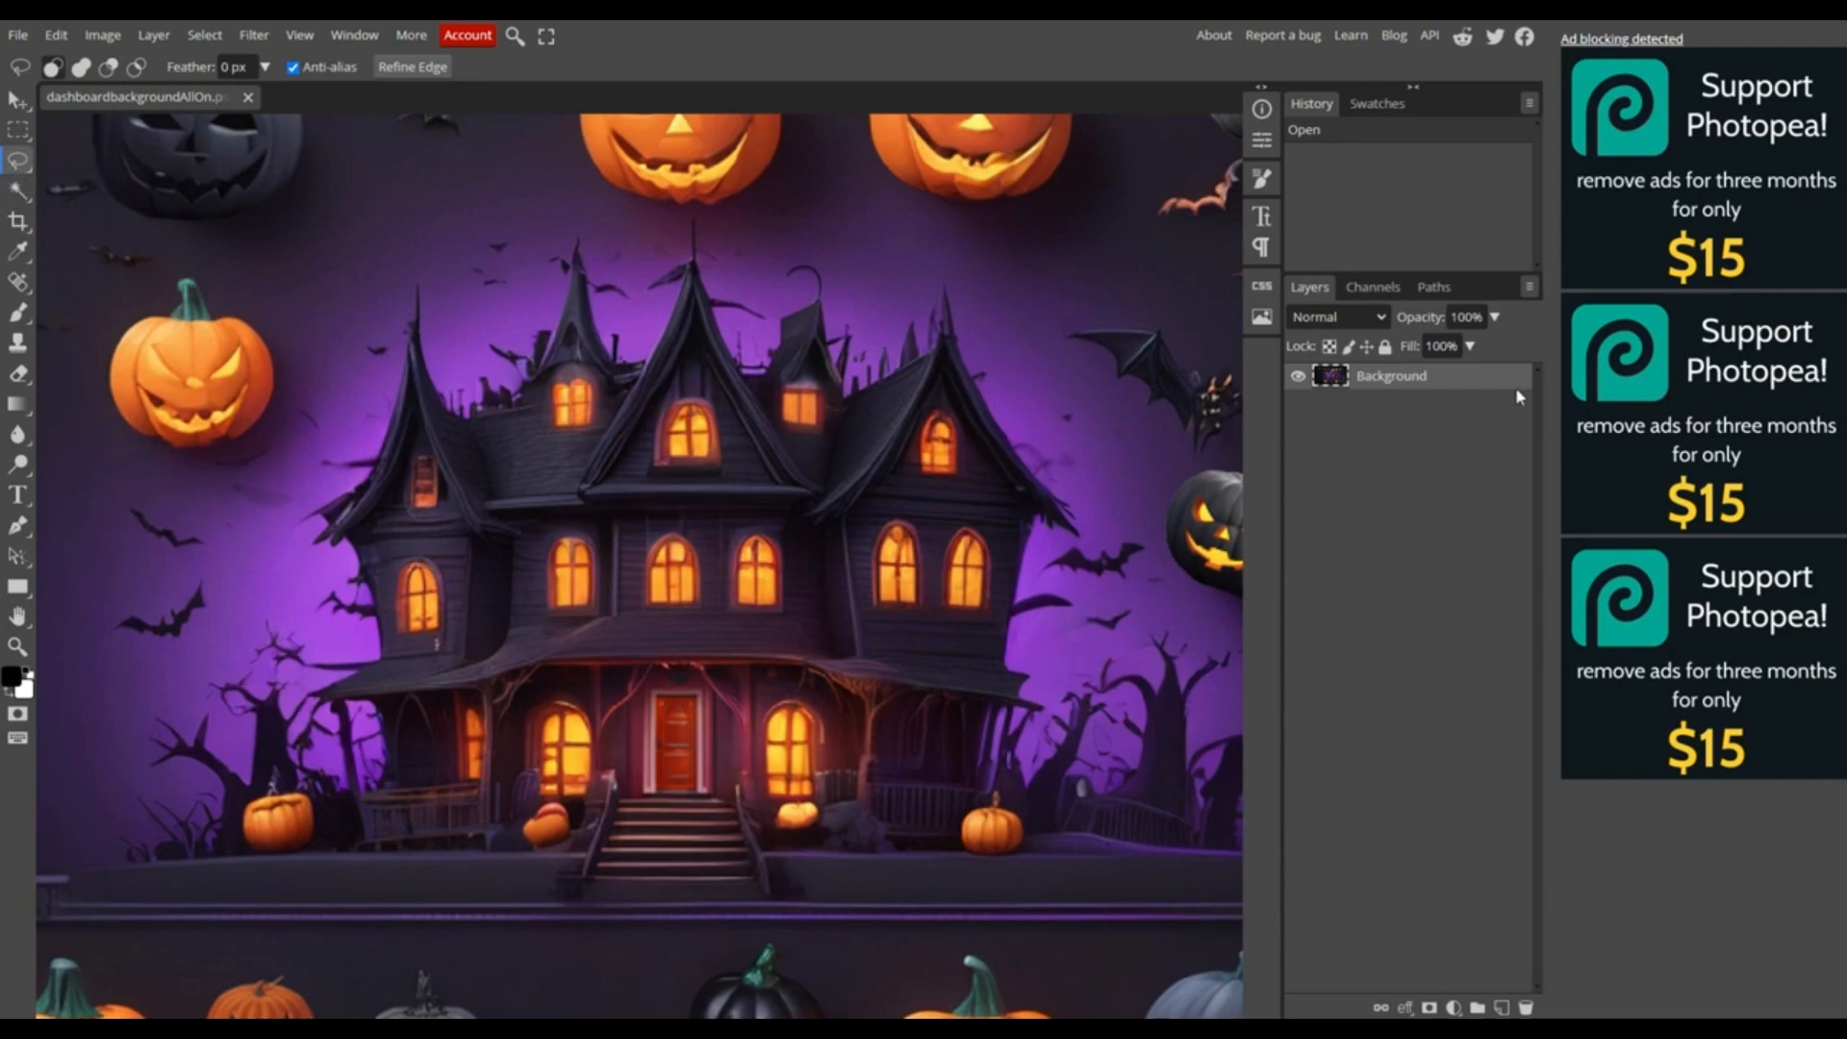
right_click(1433, 386)
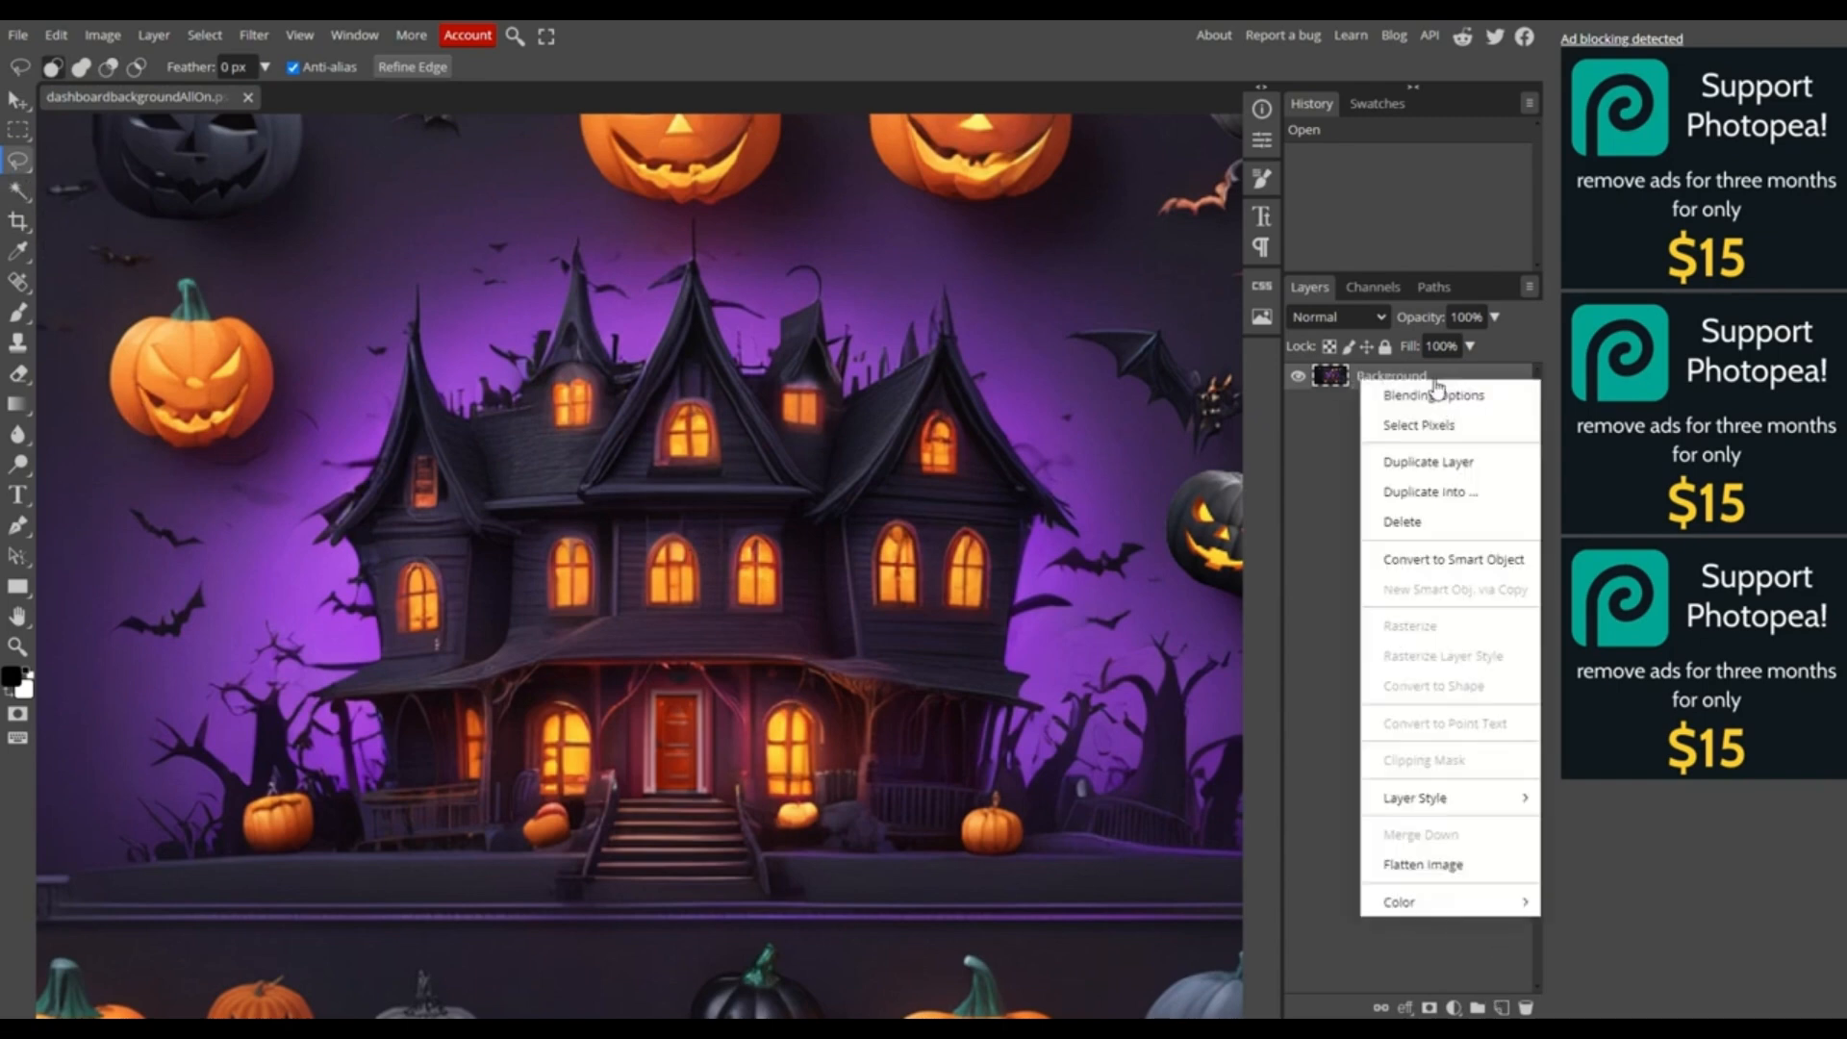
left_click(1446, 464)
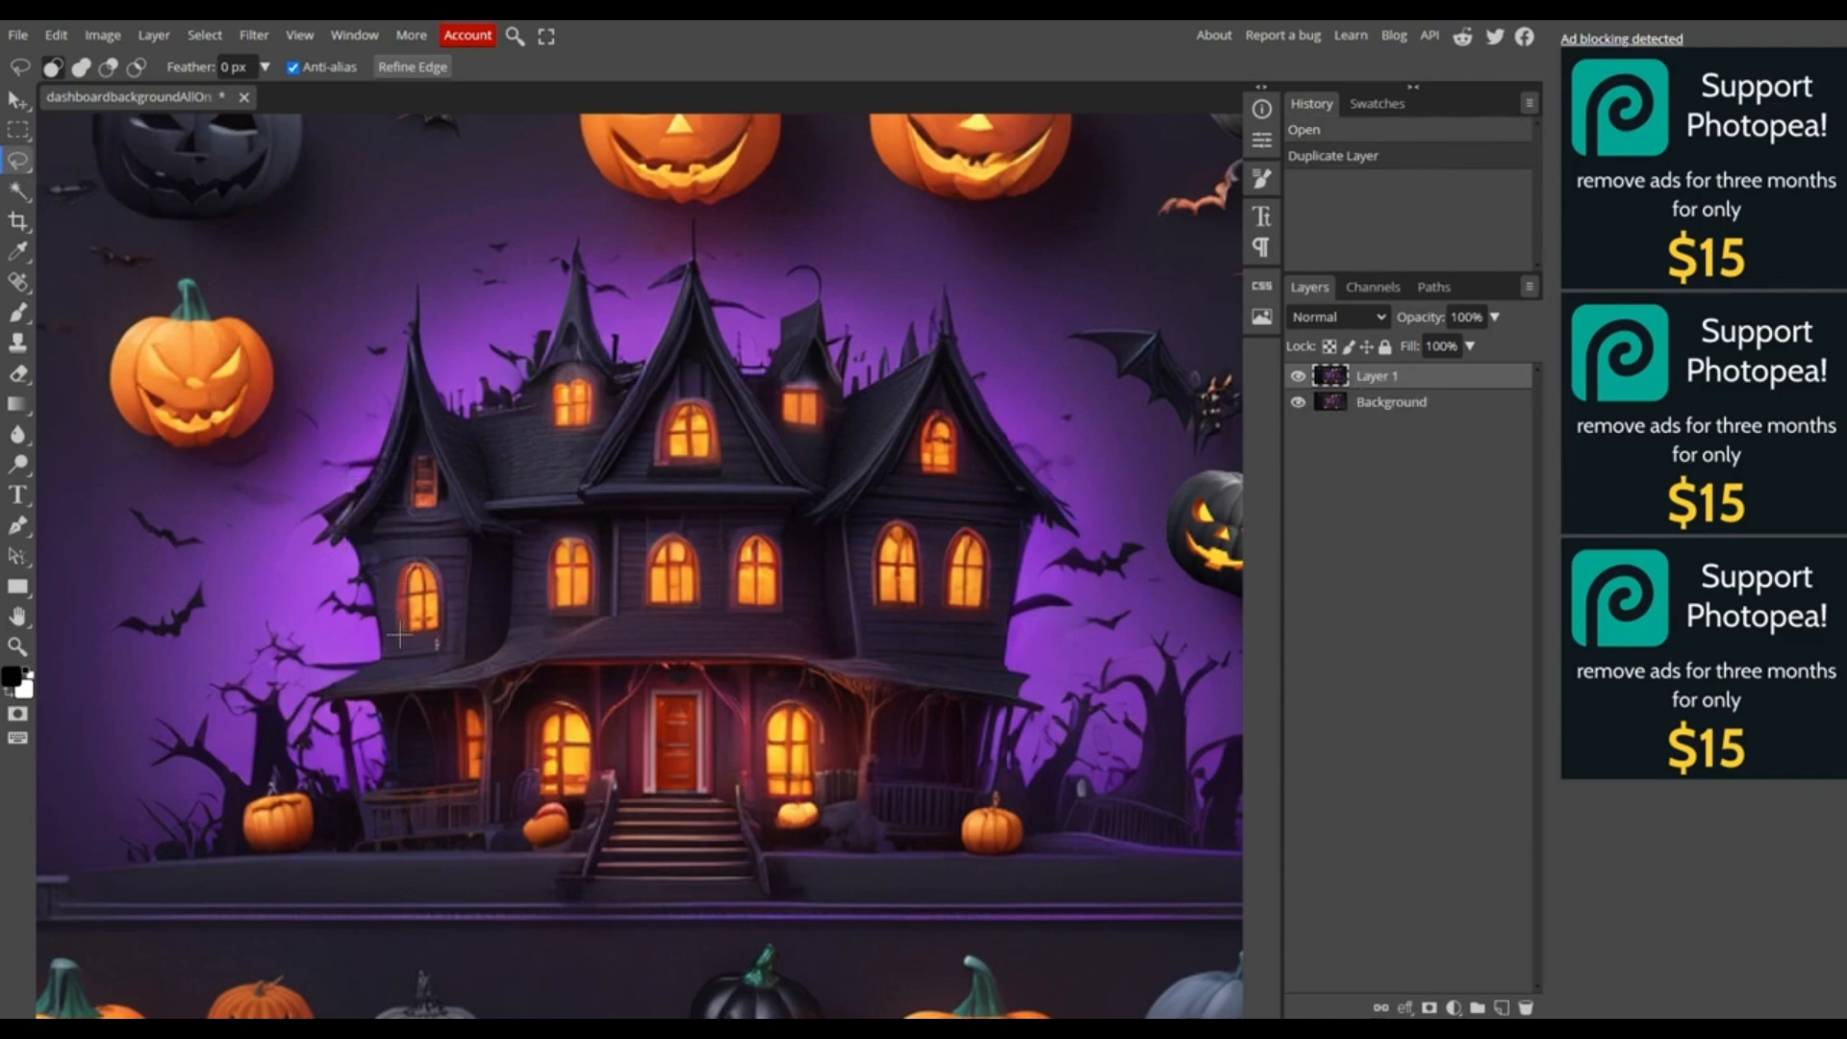
Lasso all the lit windows of the haunted house and mask the duplicate layer to them, checking the cutout without the Background layer
mouse_move(395, 632)
left_mouse_down()
mouse_move(396, 569)
mouse_move(424, 558)
mouse_move(450, 633)
mouse_move(394, 632)
left_mouse_up()
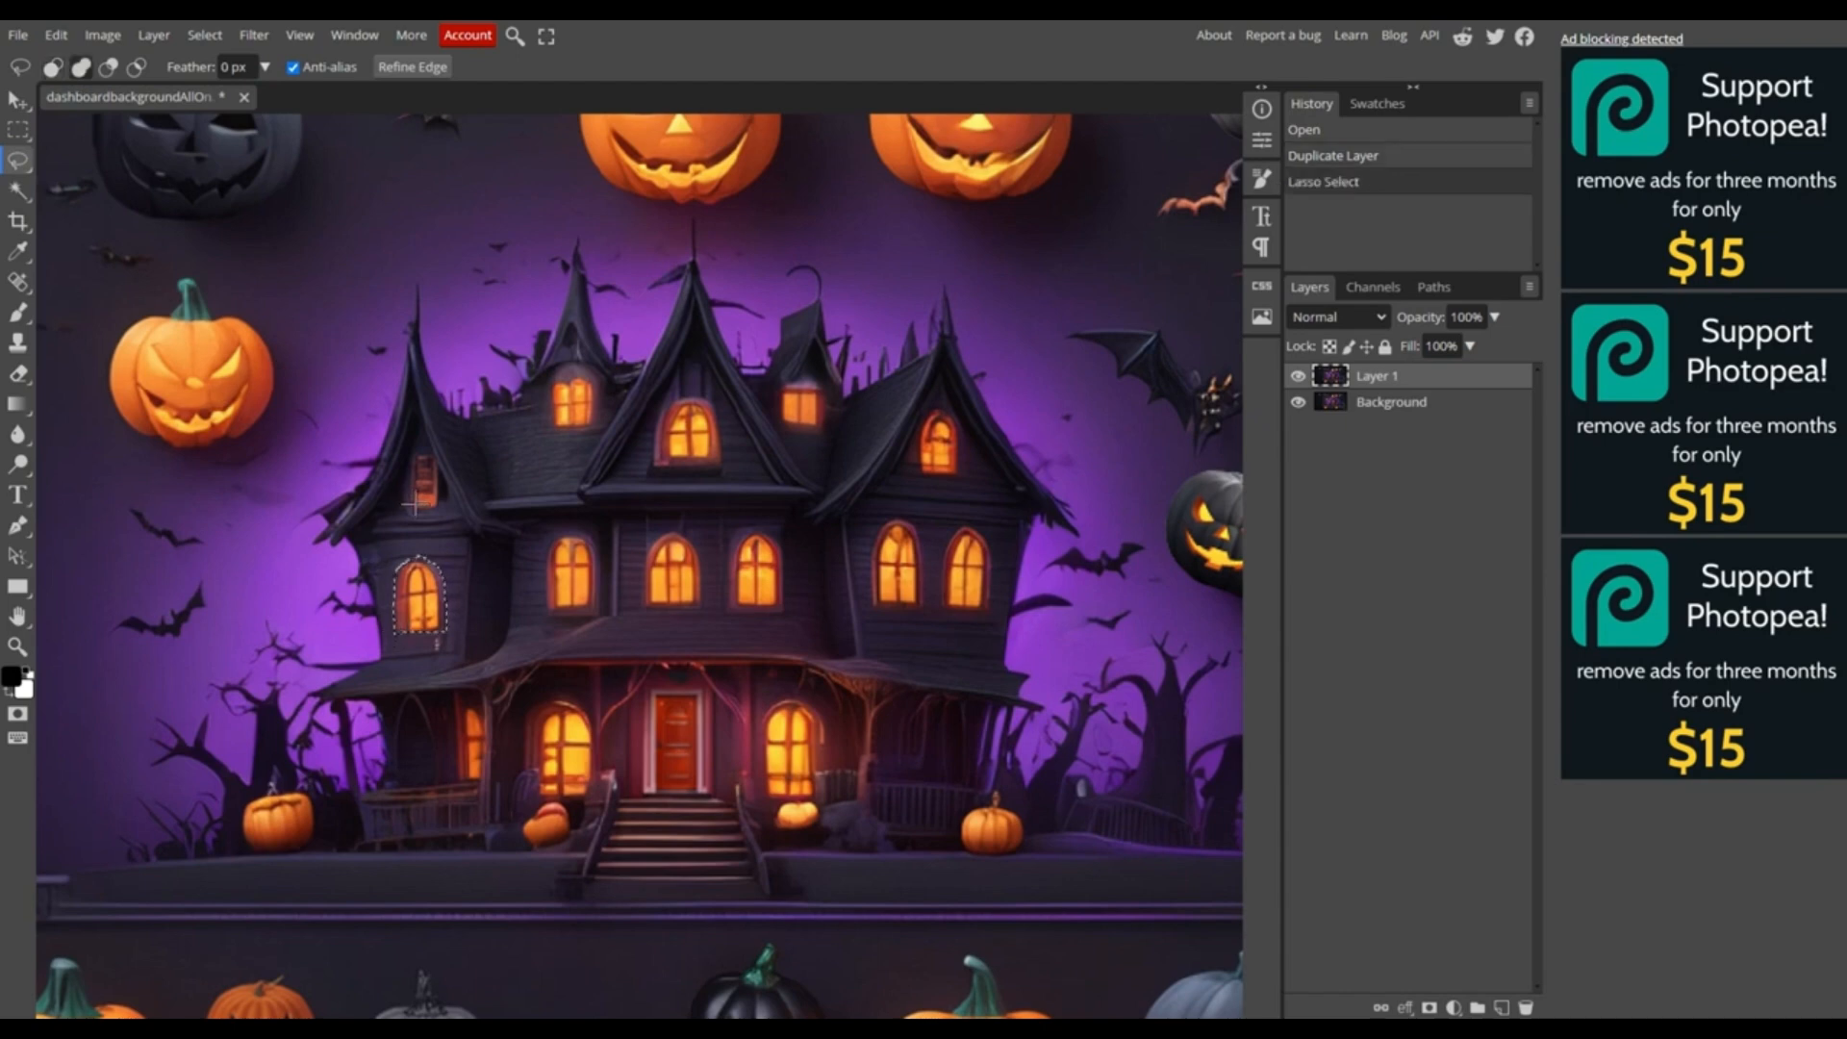
left_click_drag(411, 464, 438, 506)
left_click_drag(552, 426, 555, 428)
left_click_drag(651, 472, 654, 475)
left_click_drag(782, 425, 785, 428)
left_click_drag(925, 469, 931, 476)
left_click_drag(872, 606, 874, 609)
left_click_drag(943, 606, 946, 610)
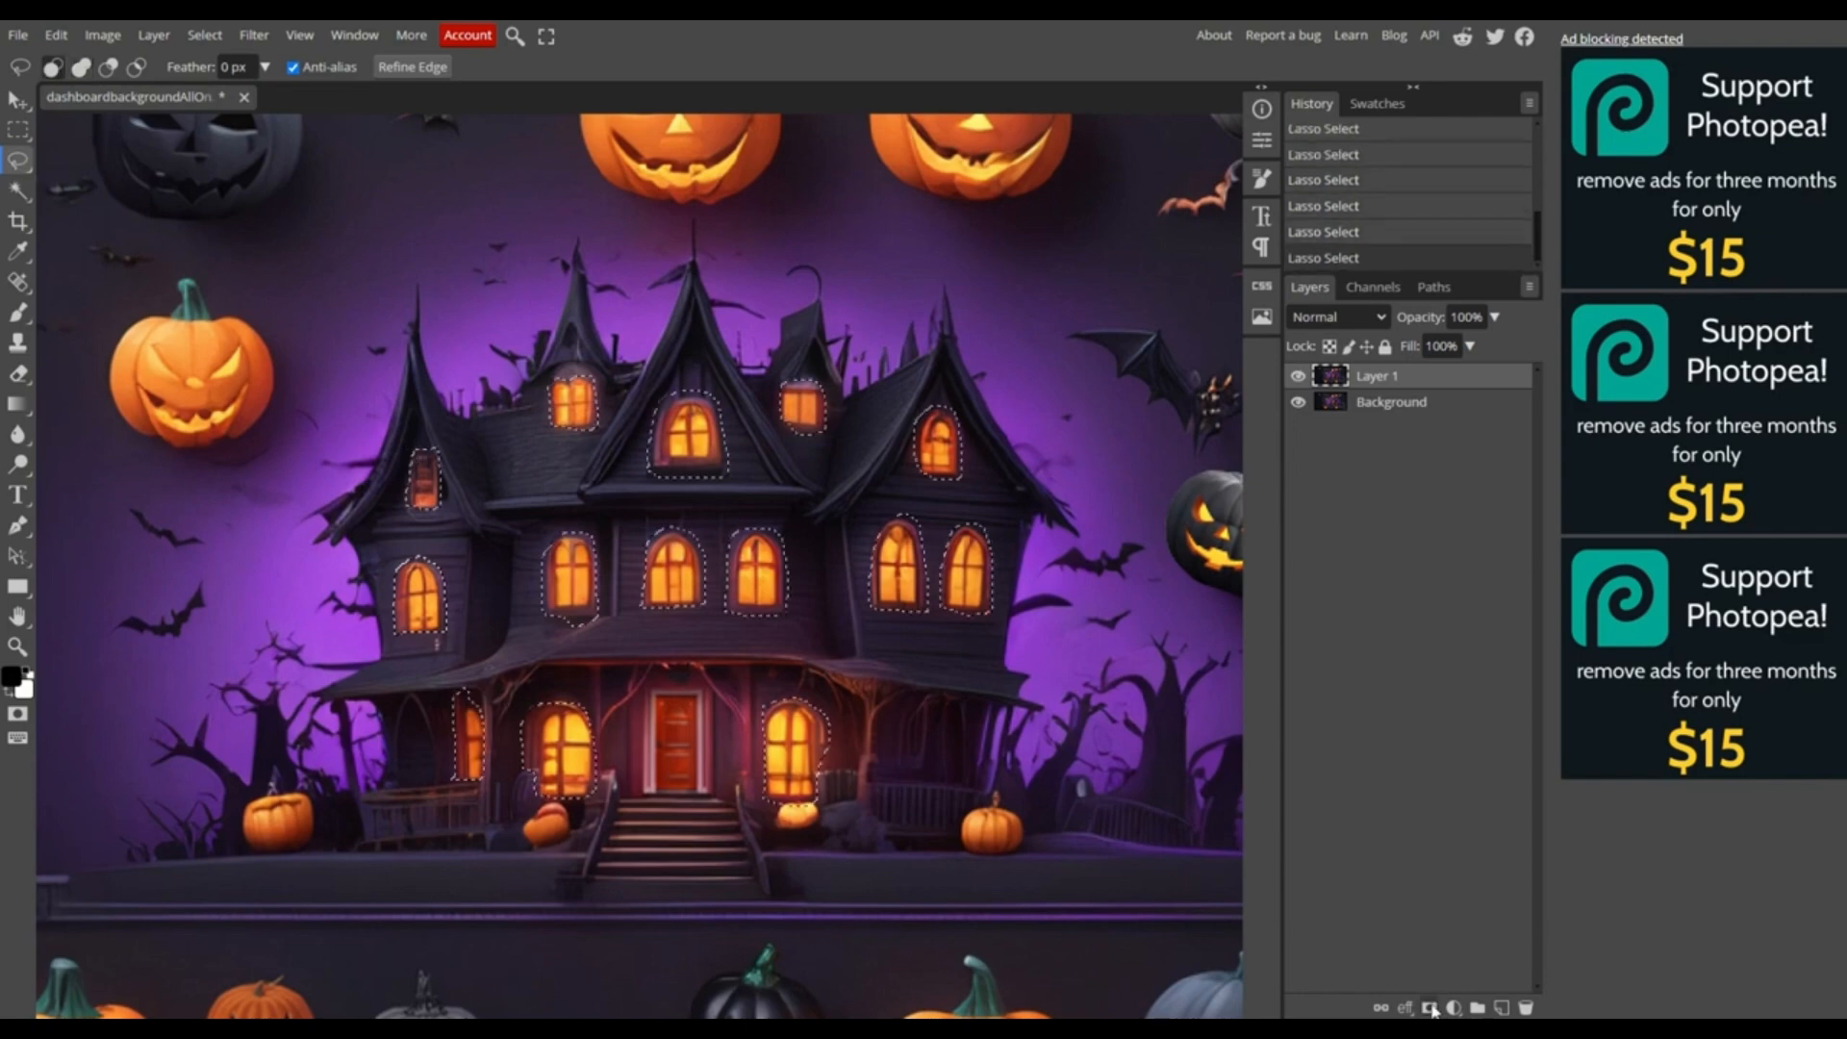
left_click(1431, 1008)
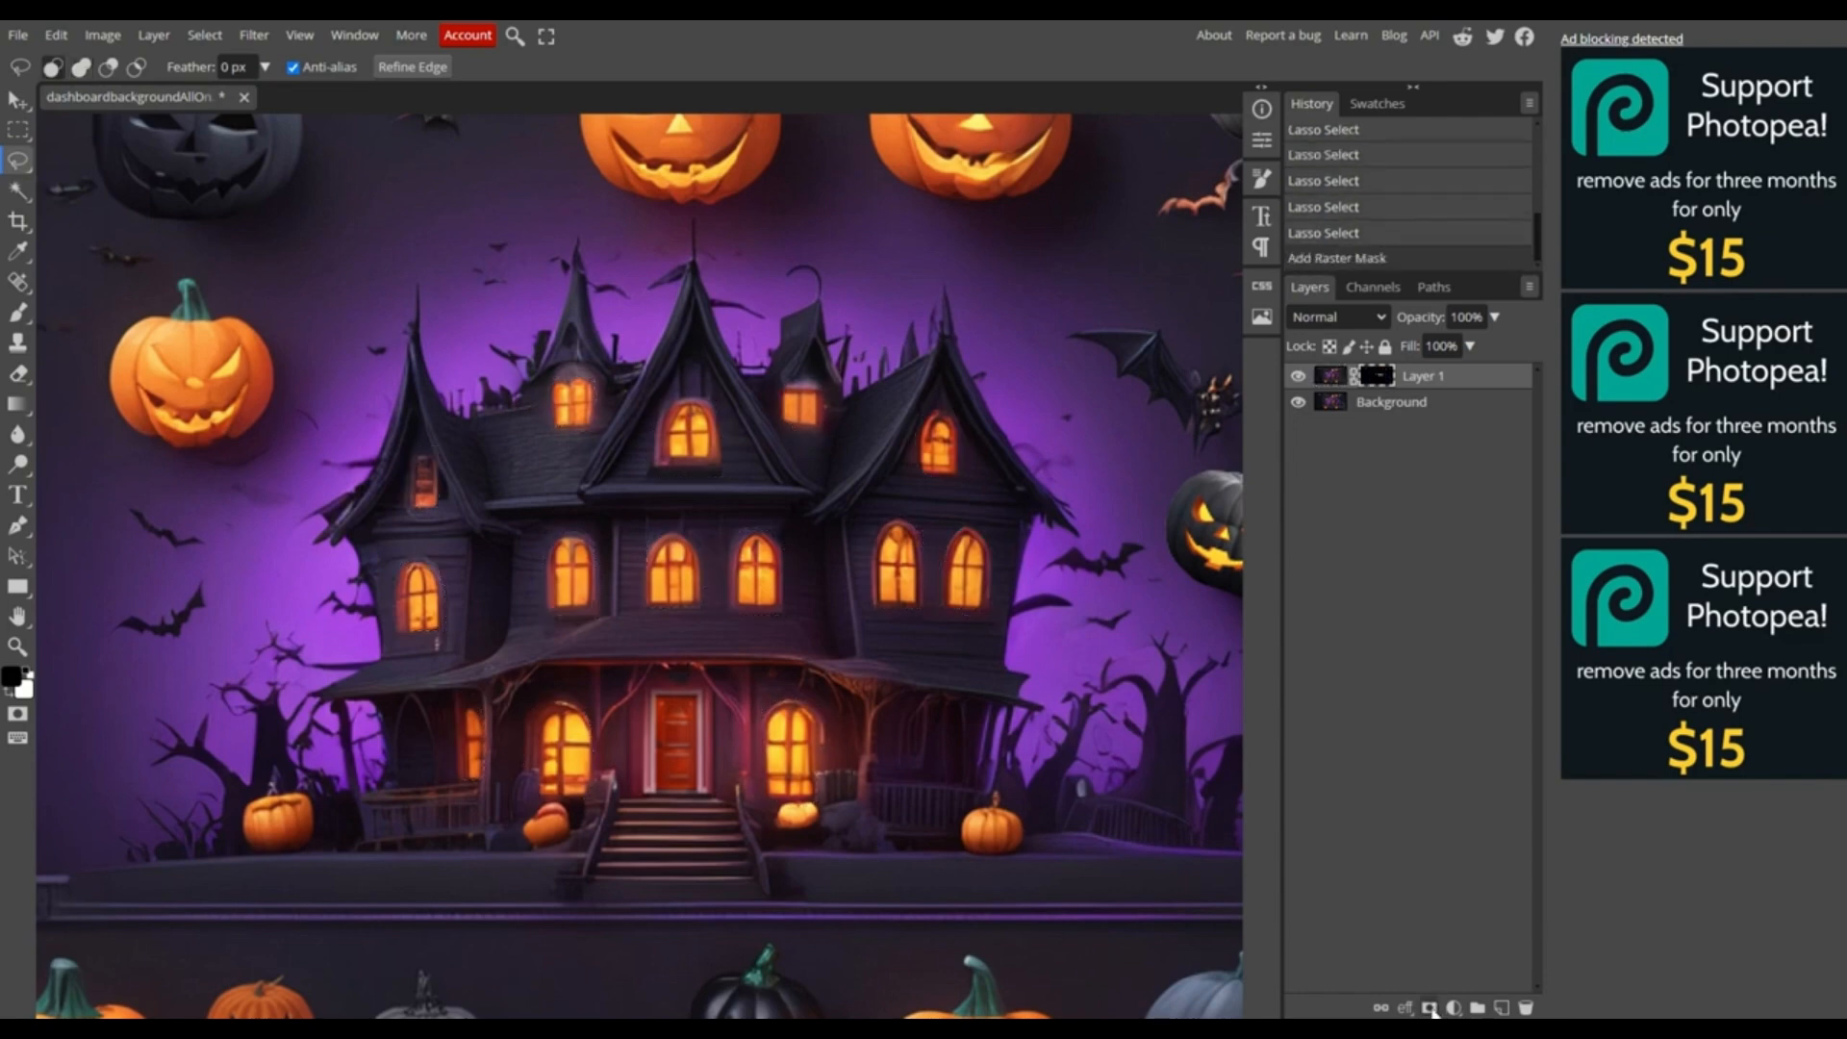
left_click(1298, 402)
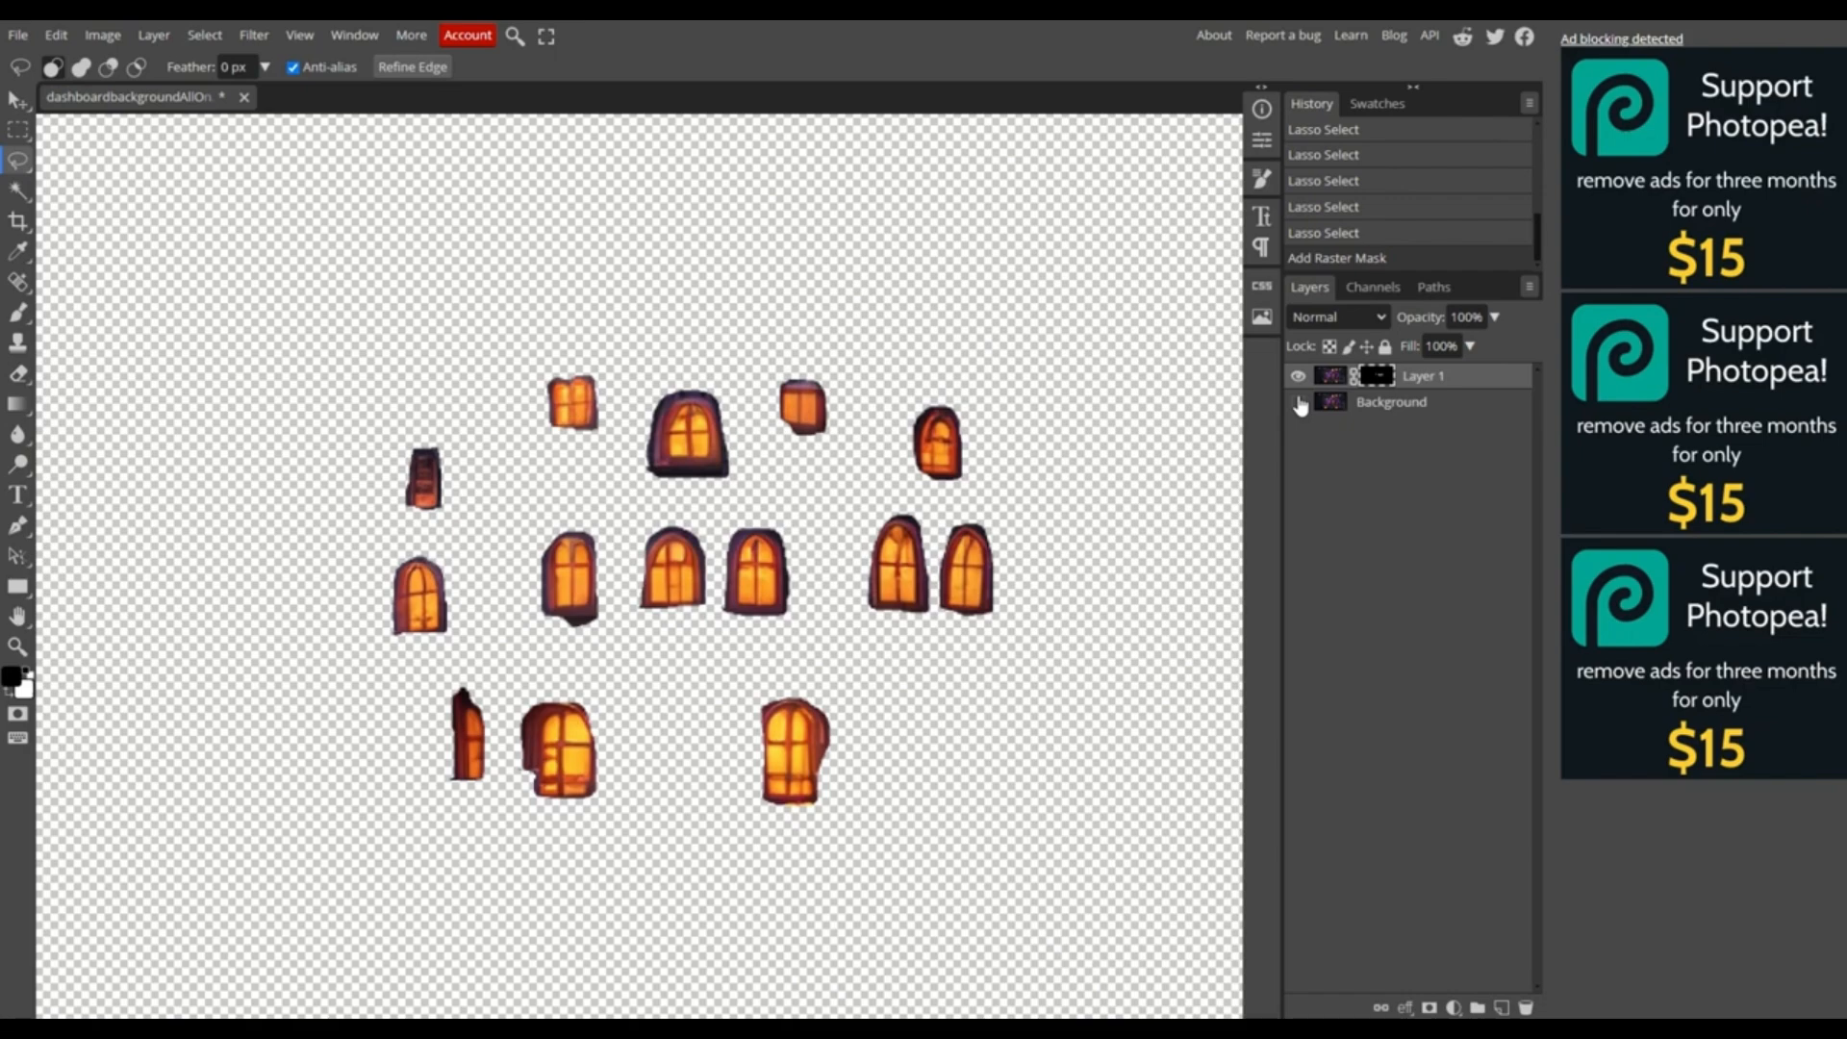
left_click(1297, 402)
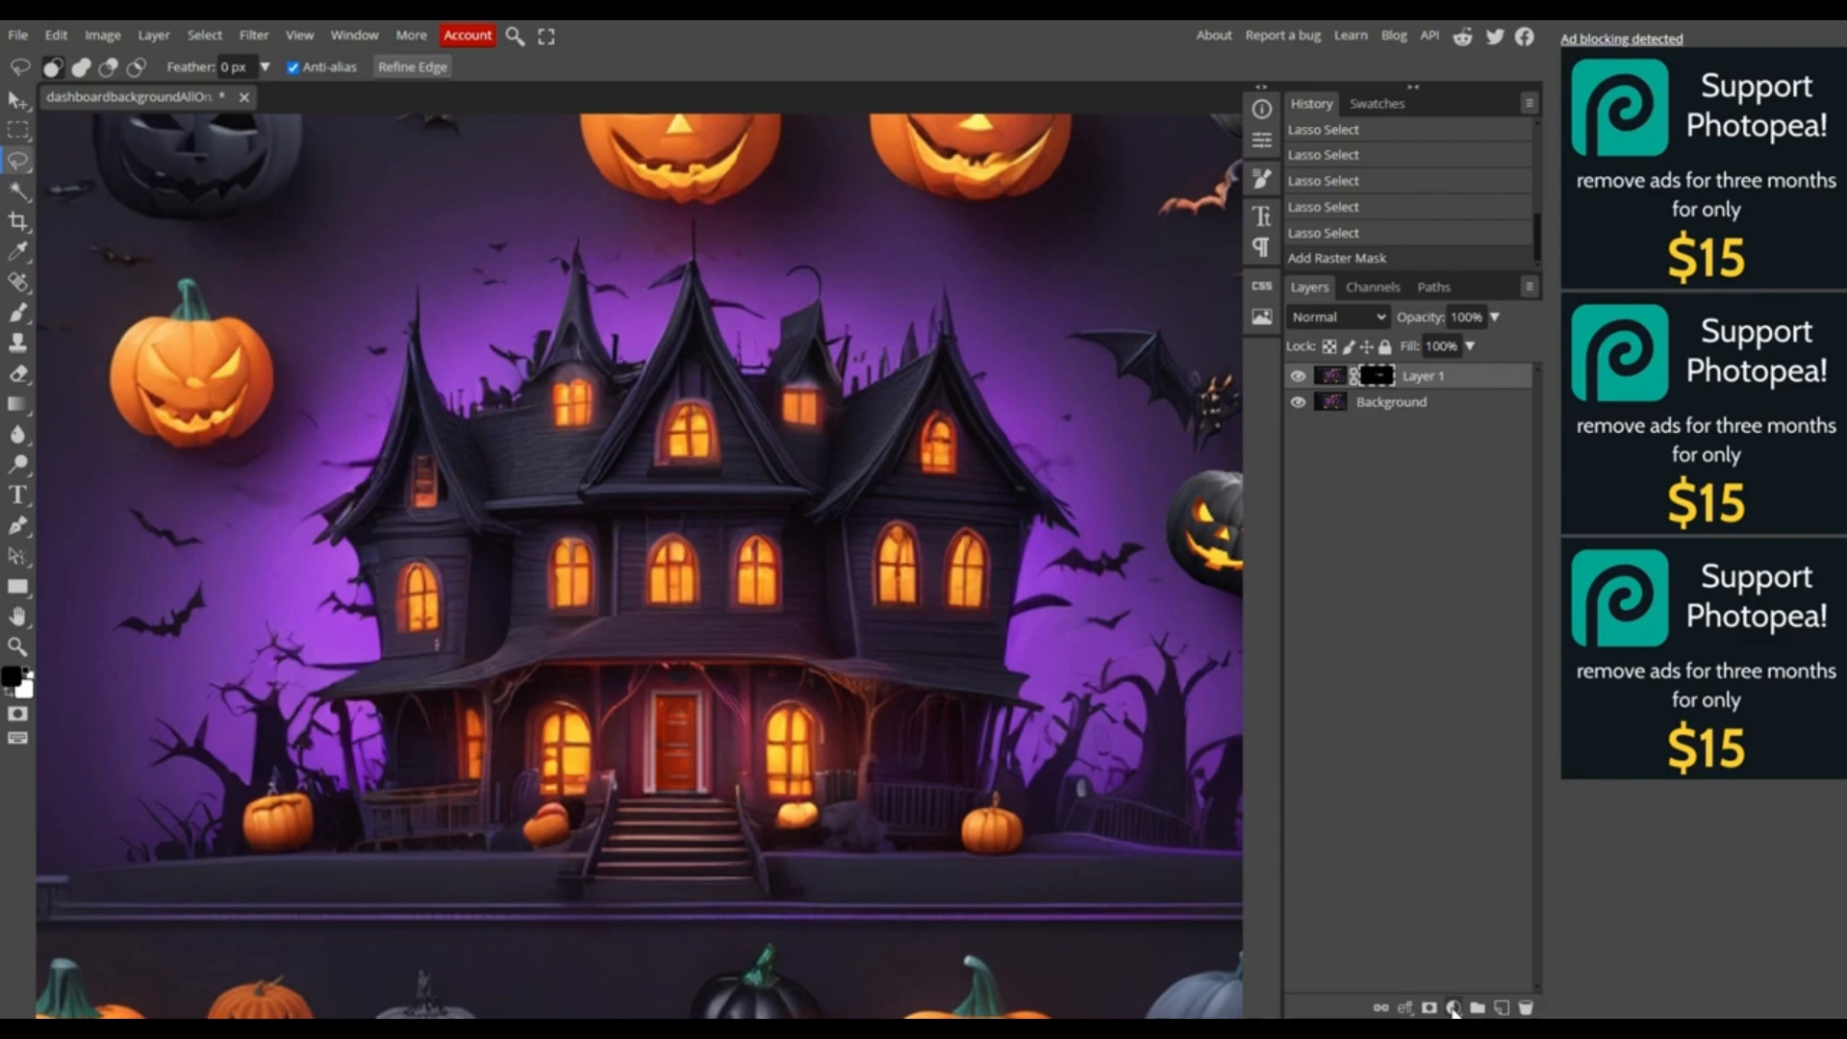
Add a Hue/Saturation adjustment with Saturation -100 and clip it to the masked windows layer
left_click(1452, 1007)
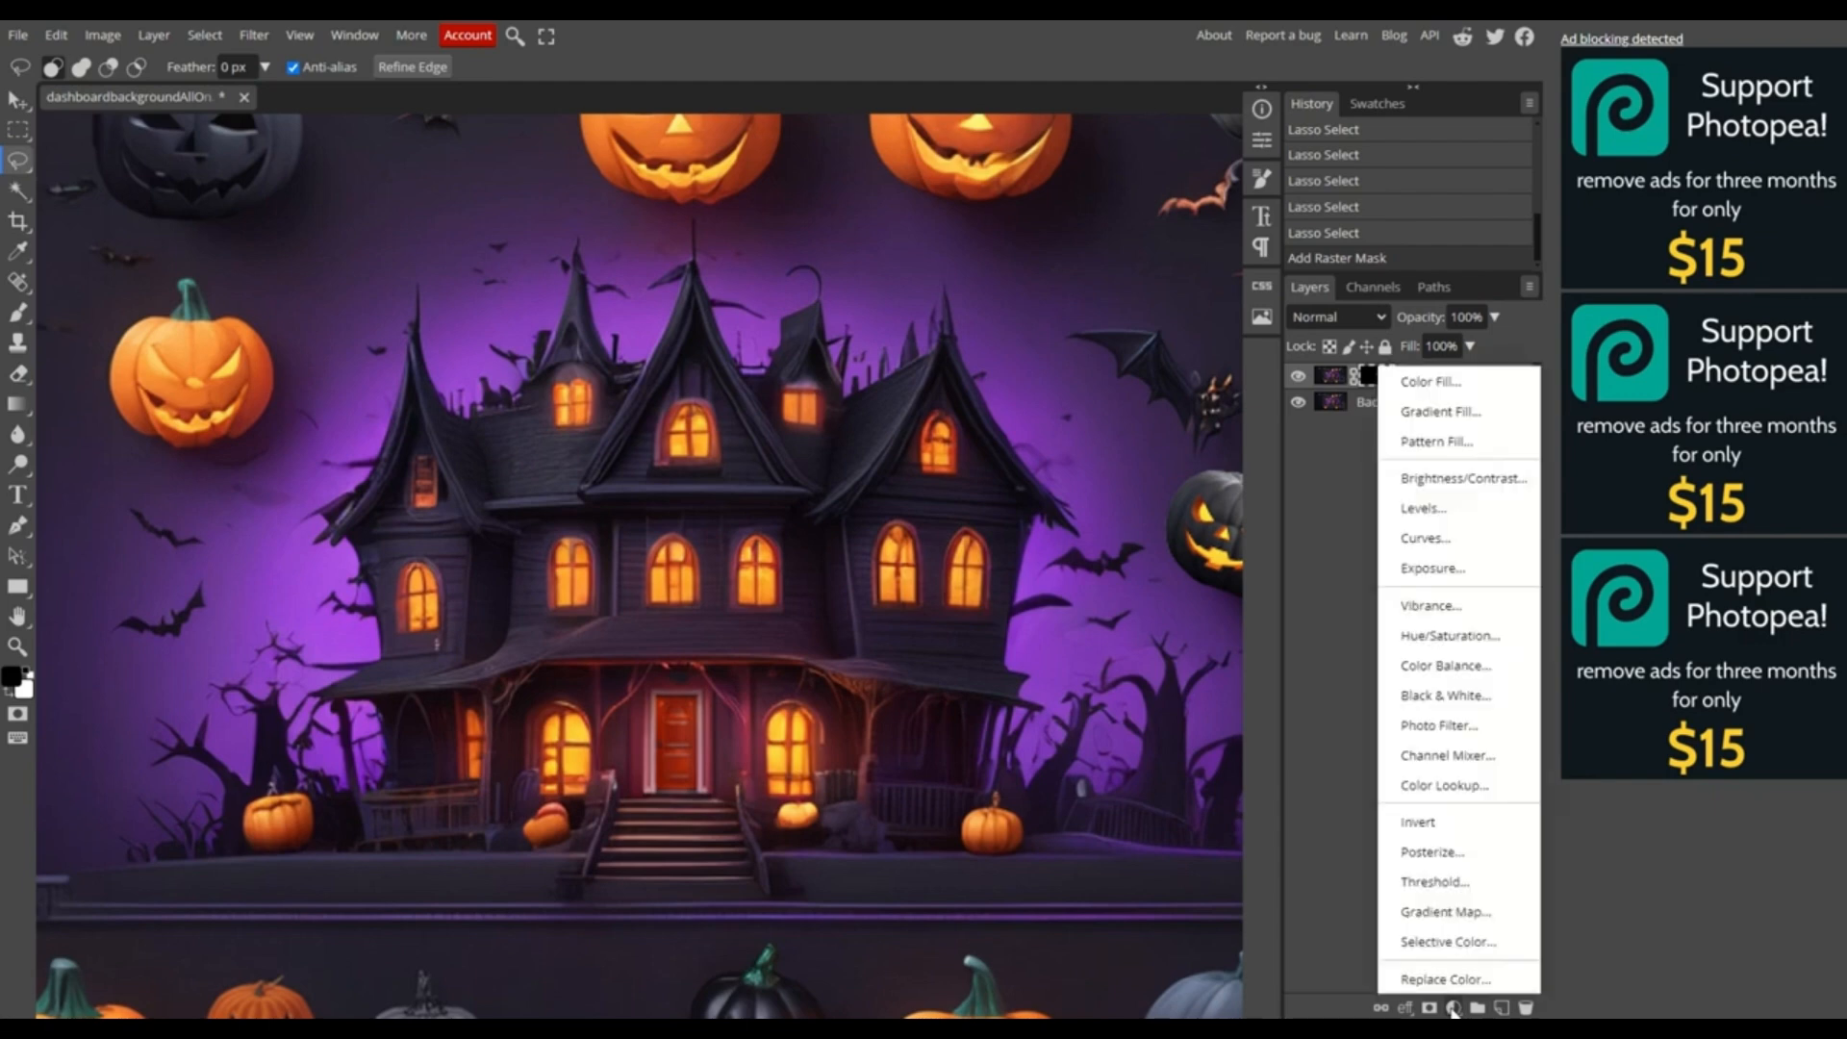
left_click(1446, 636)
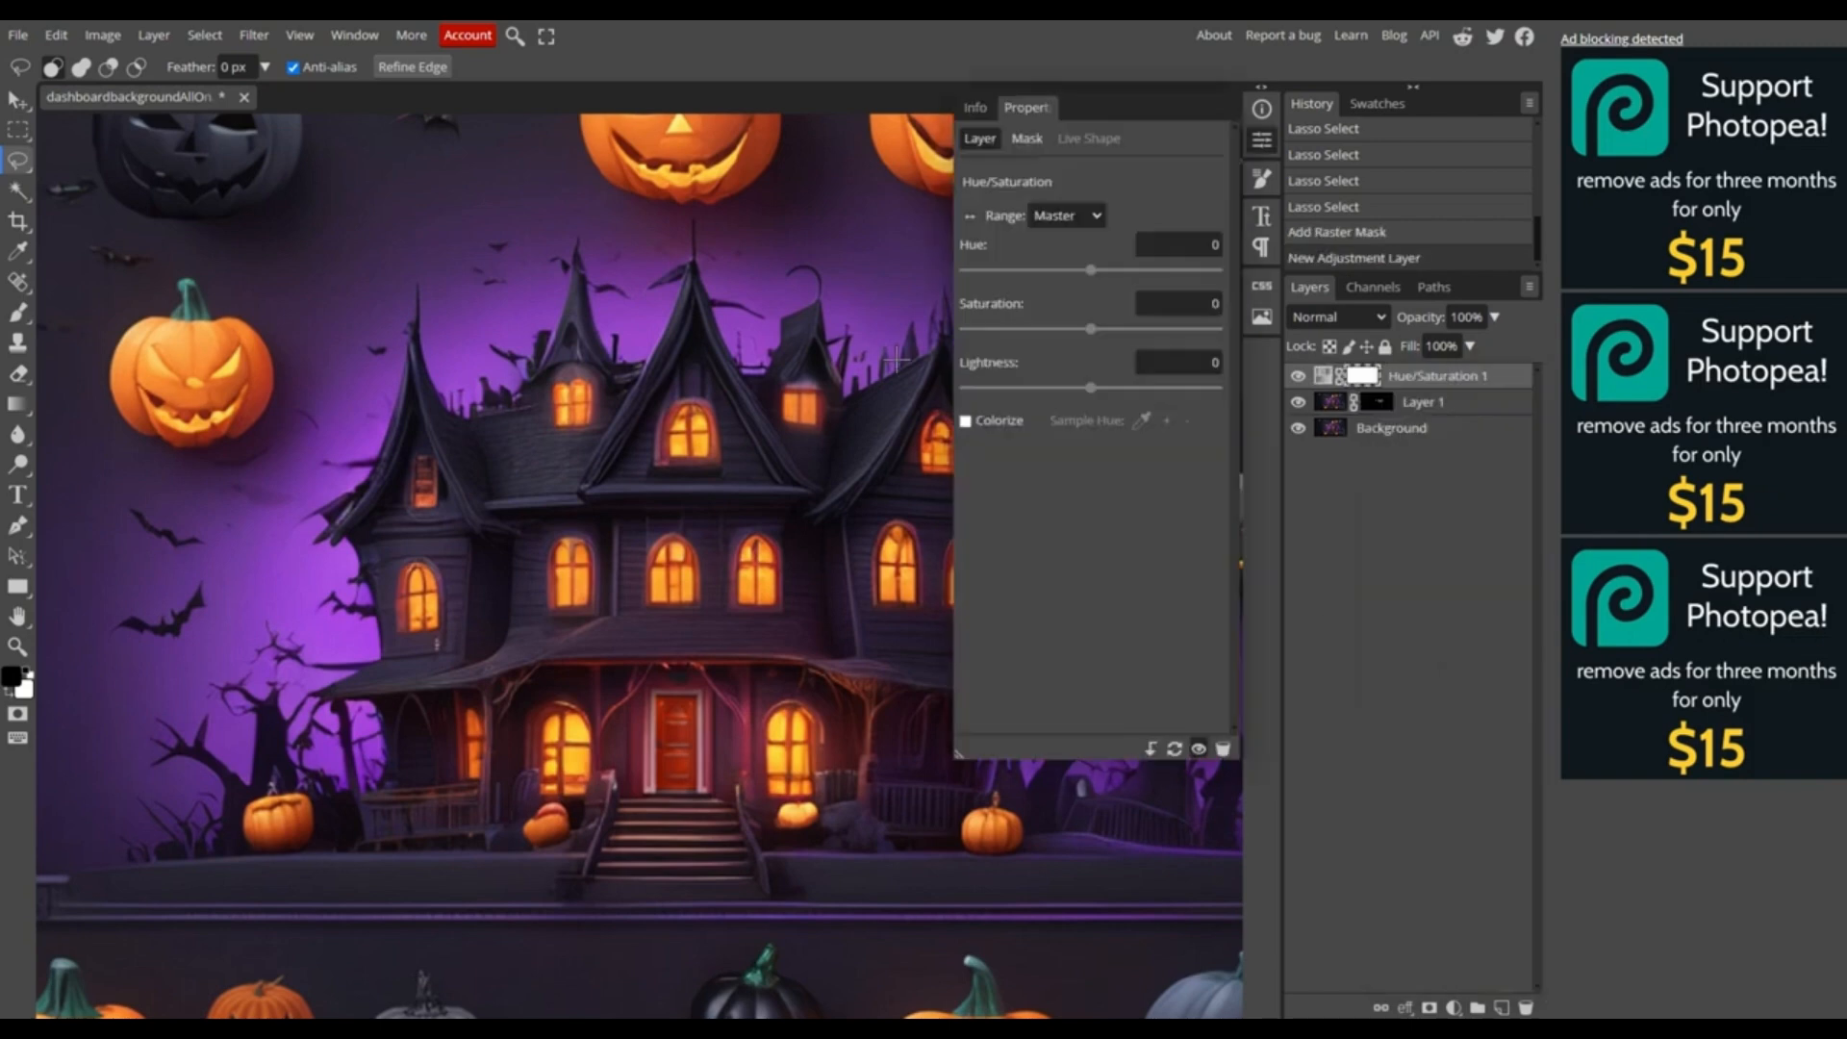
left_click_drag(1089, 329, 962, 337)
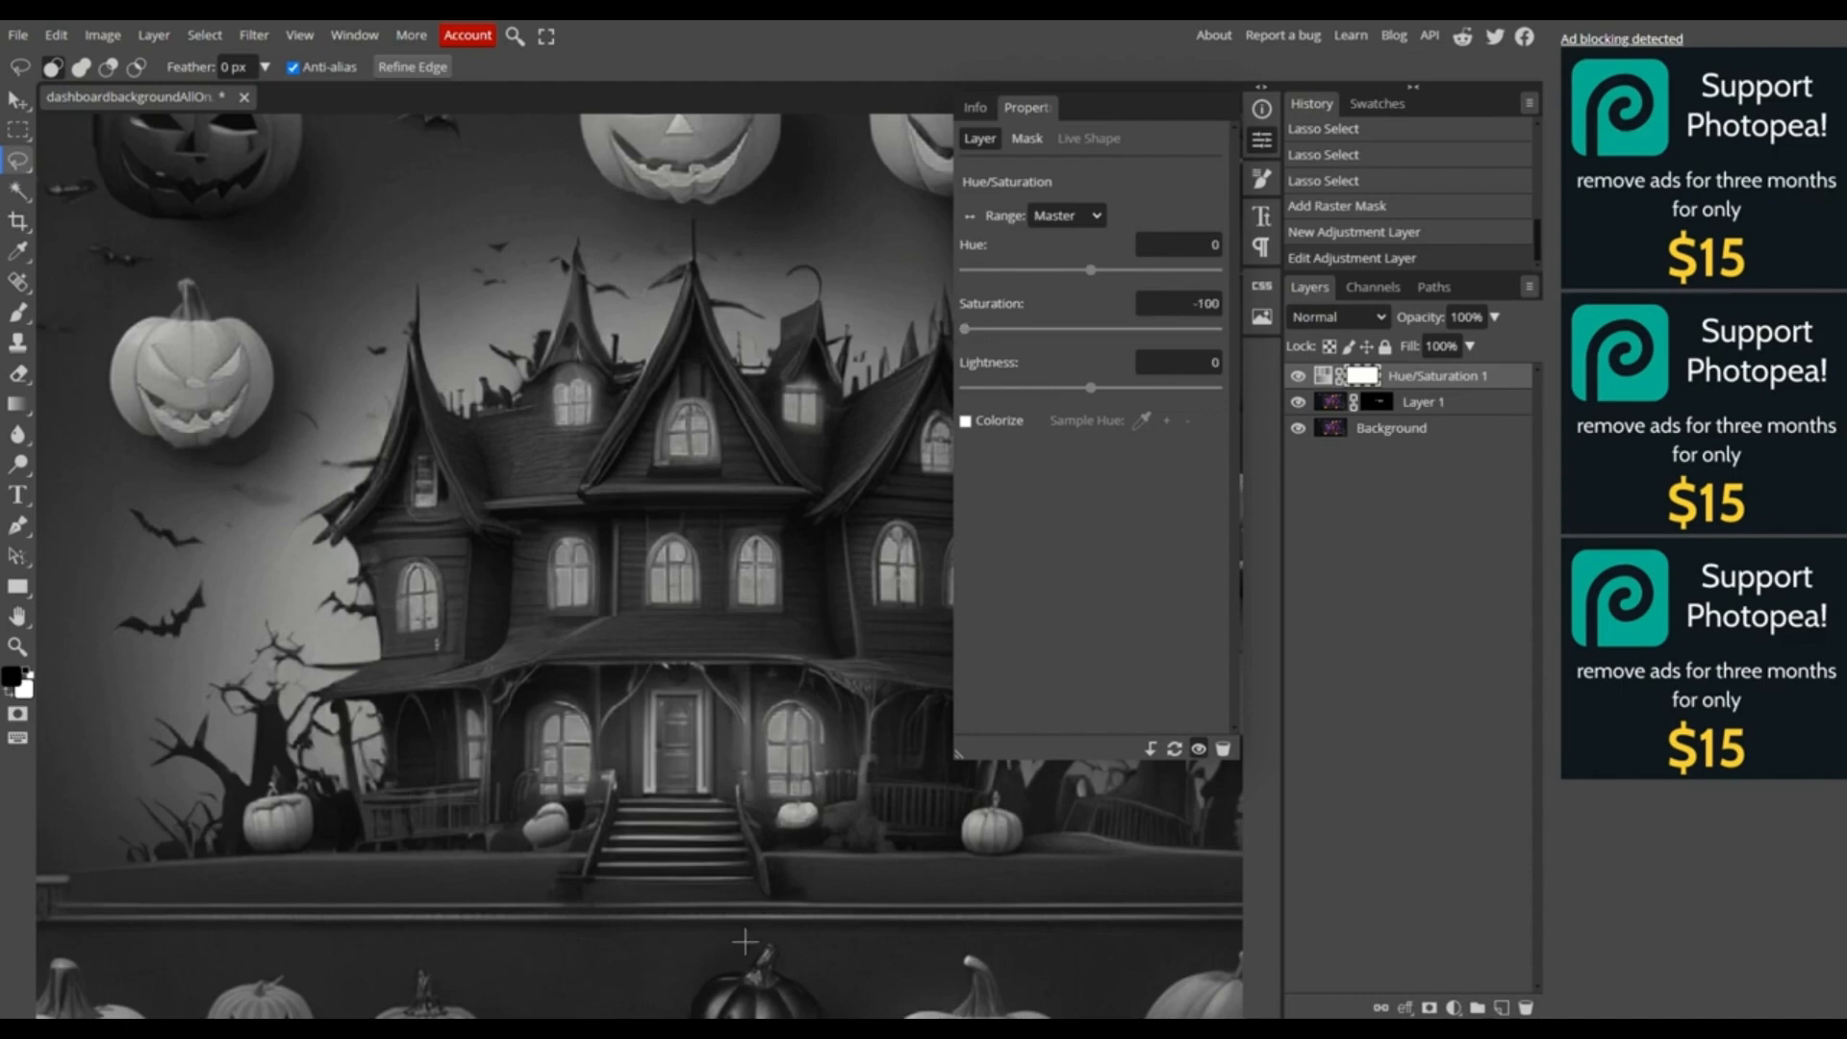
right_click(1459, 383)
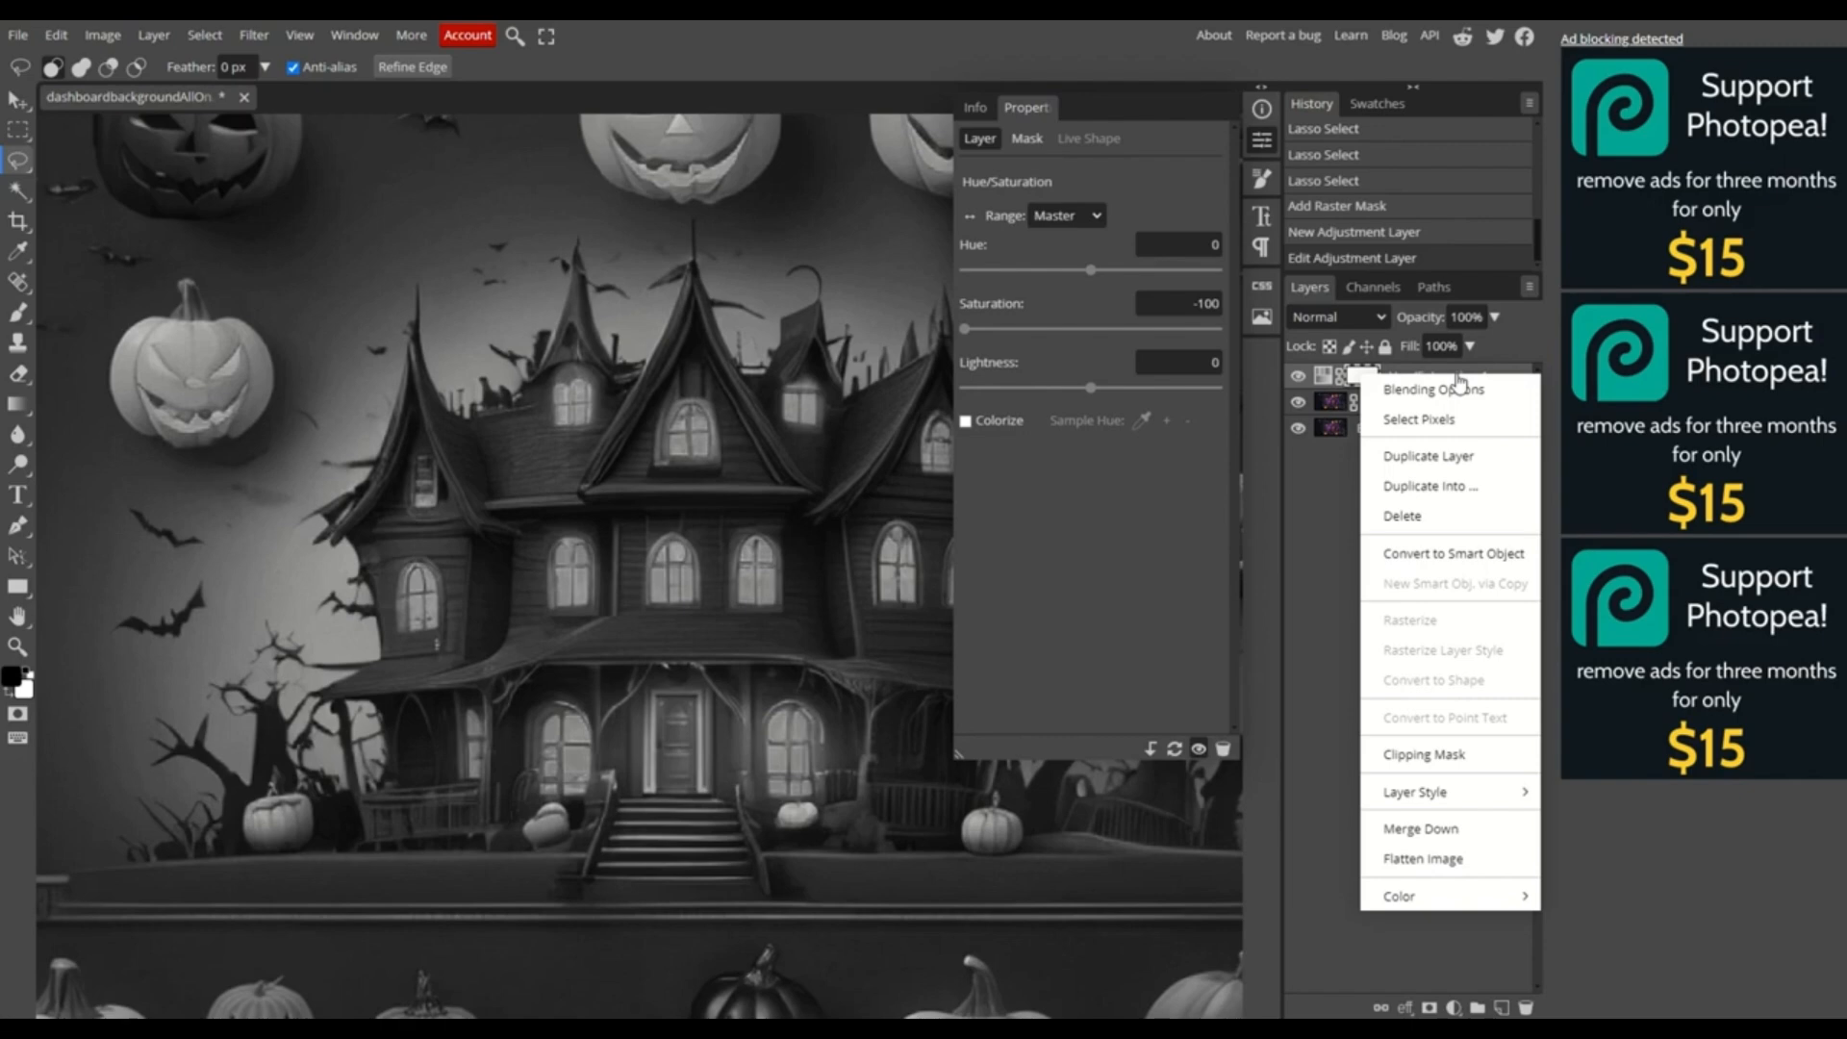
left_click(1442, 757)
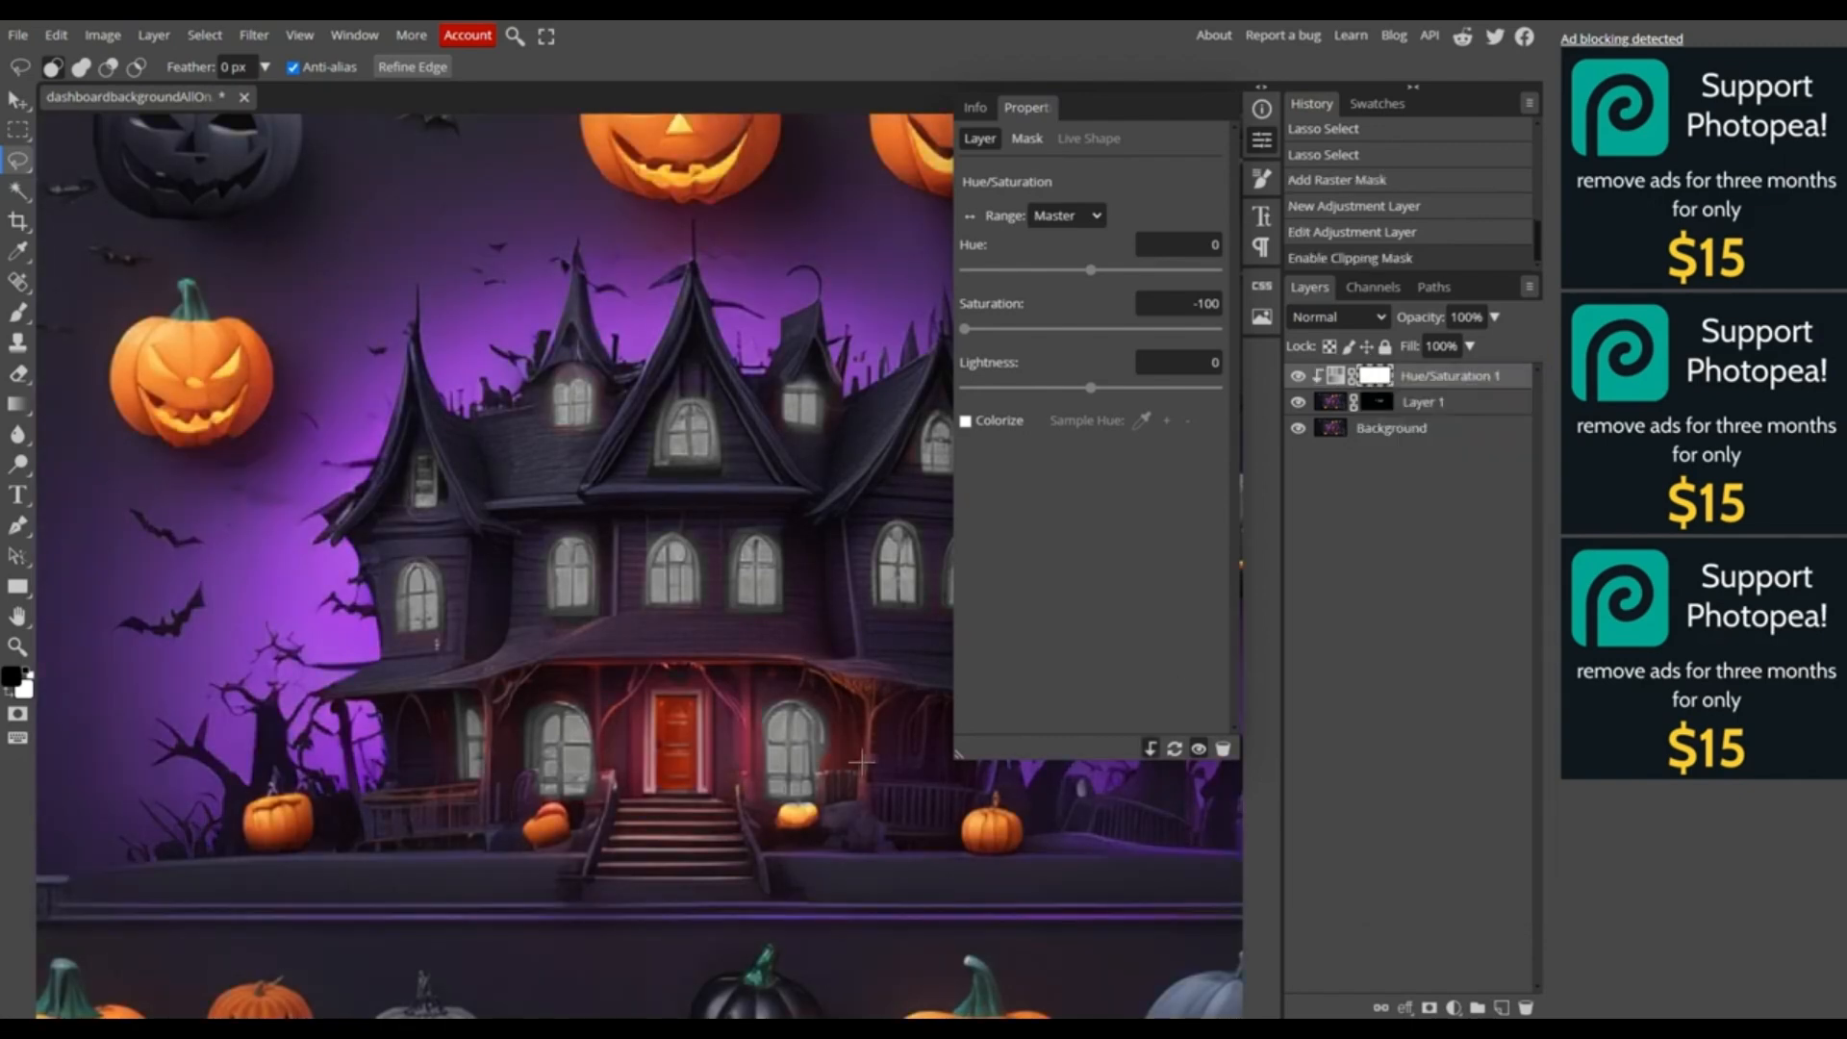
left_click(1261, 141)
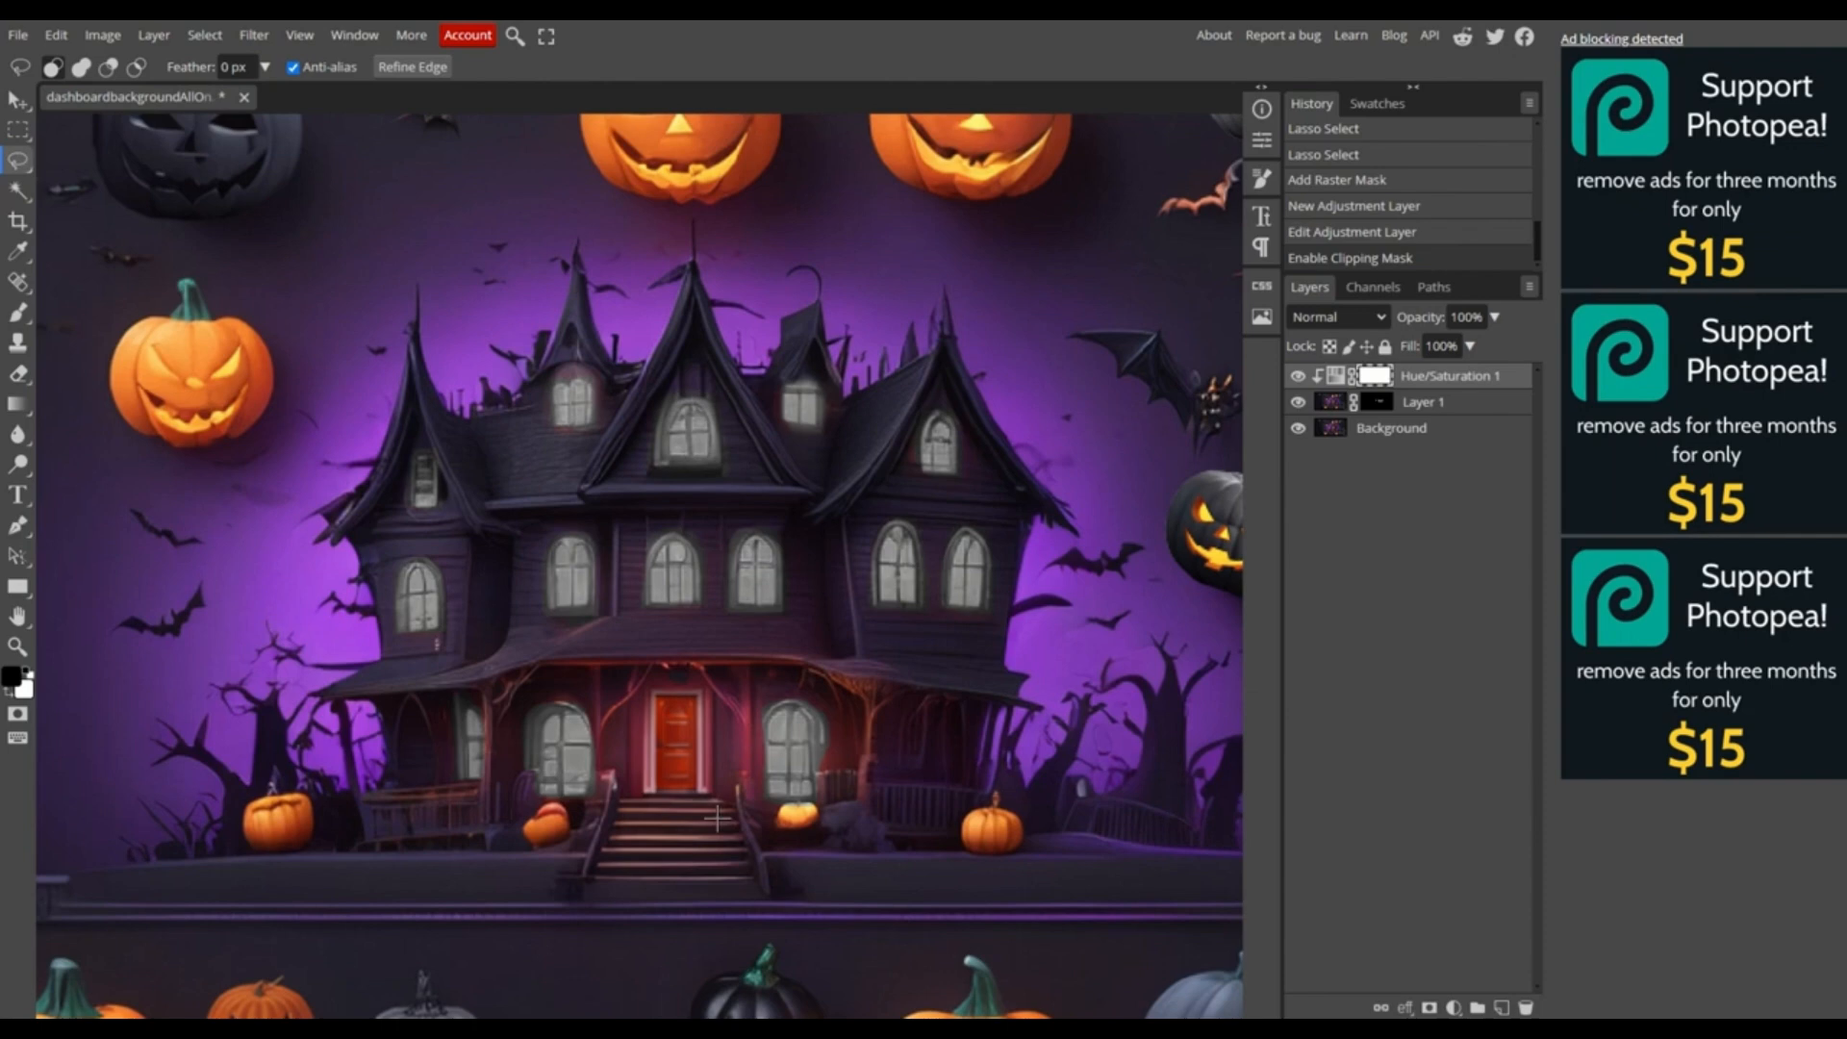
Export the dashboard background with the greyed-out windows as a 1368 x 768 px PNG
left_click(15, 38)
mouse_move(93, 319)
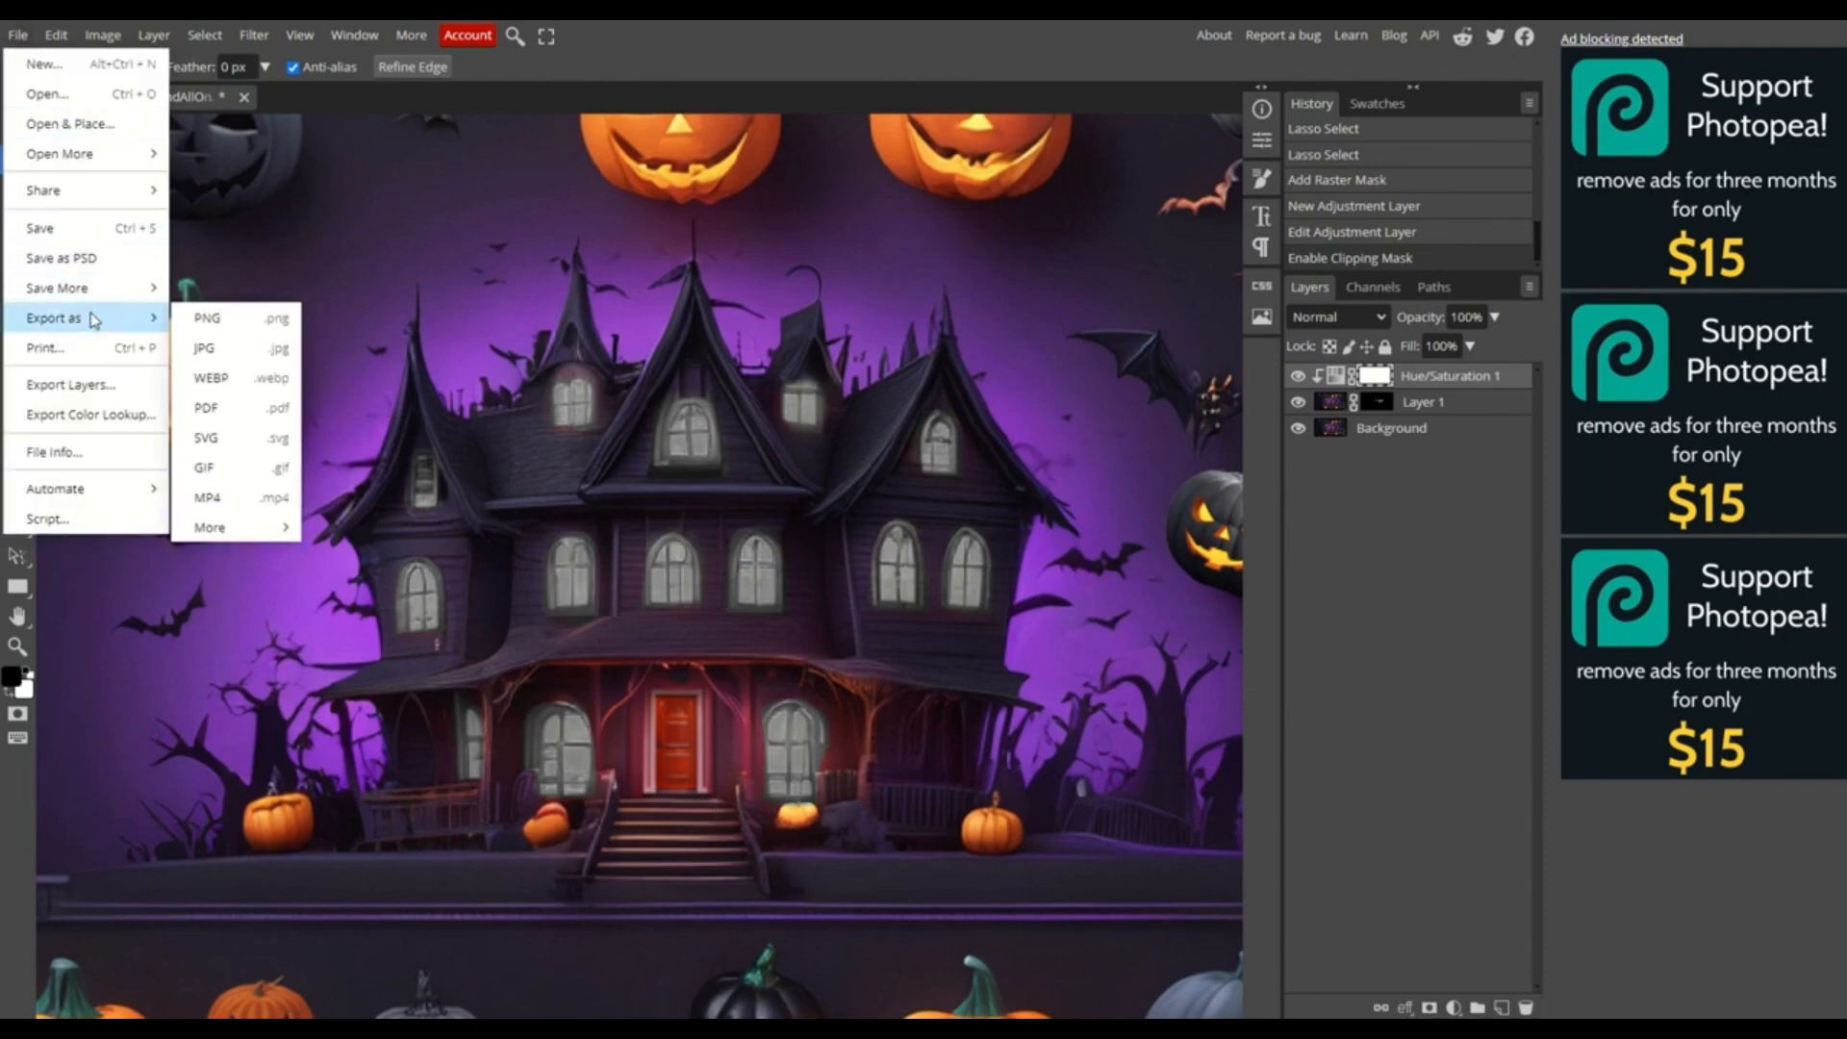
left_click(220, 332)
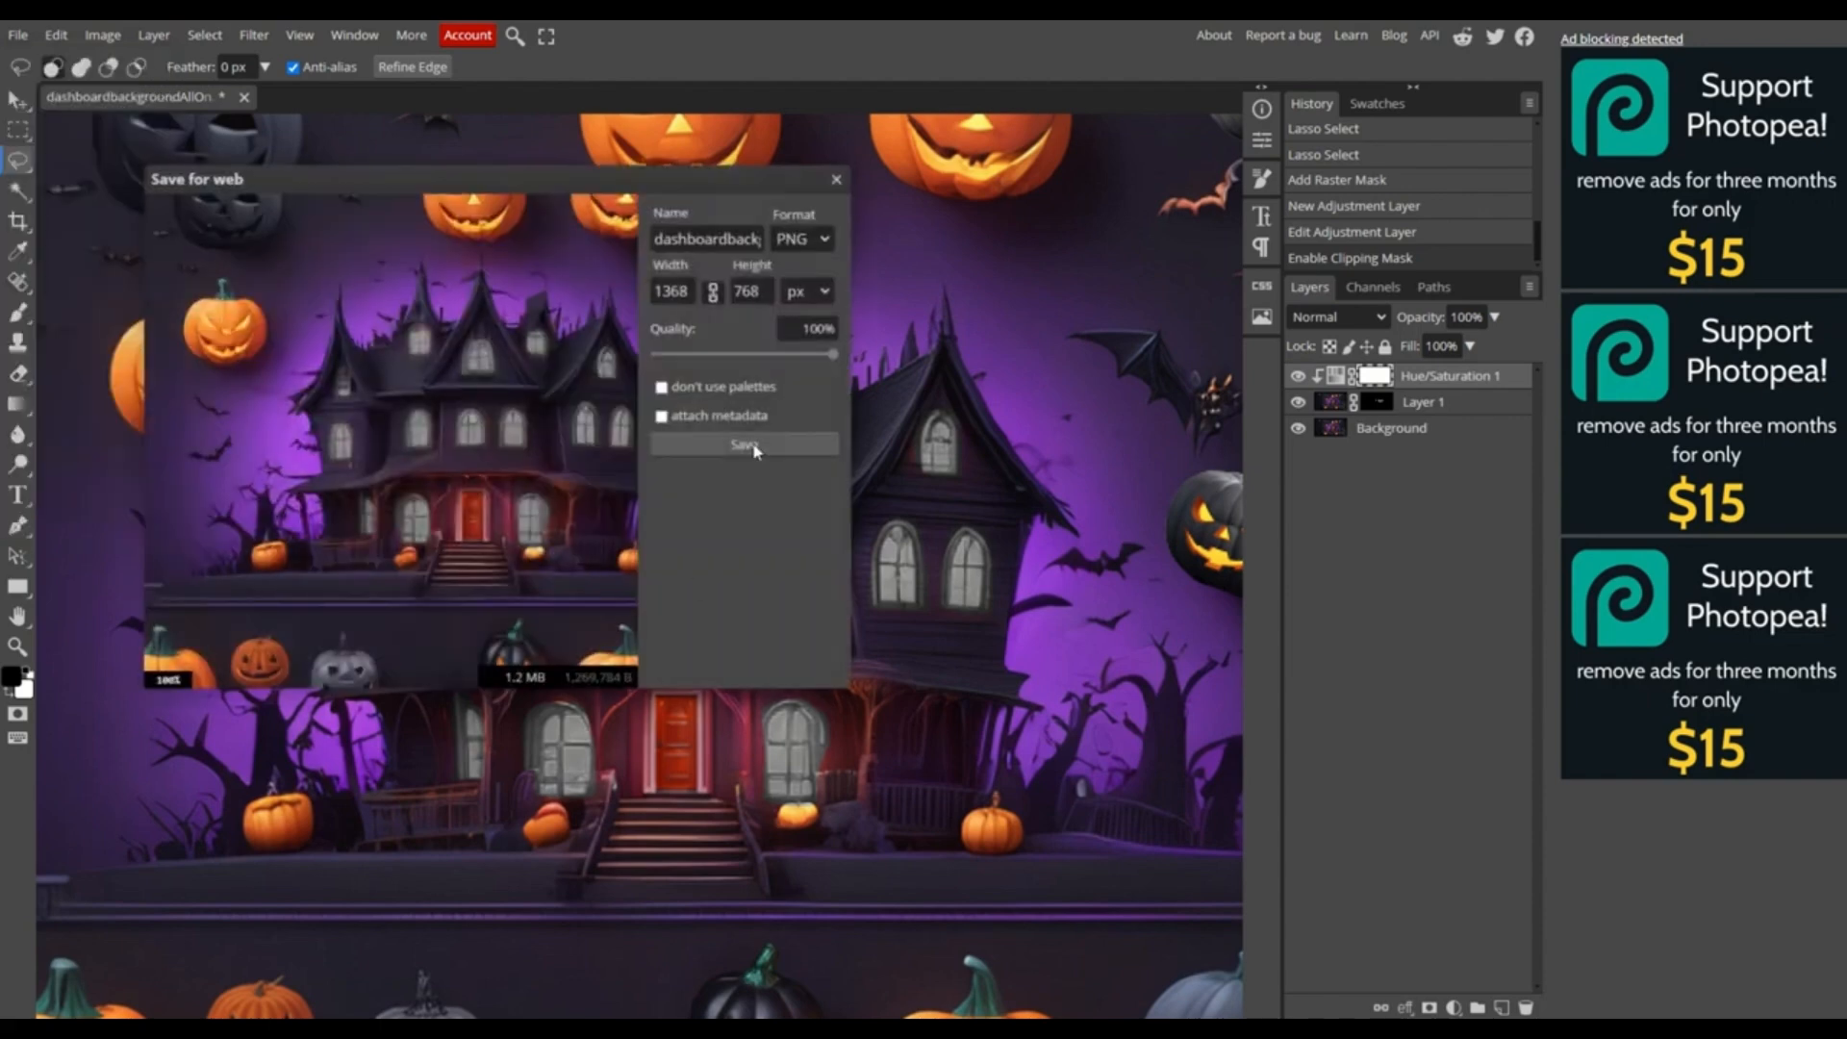
left_click(711, 241)
left_click(749, 446)
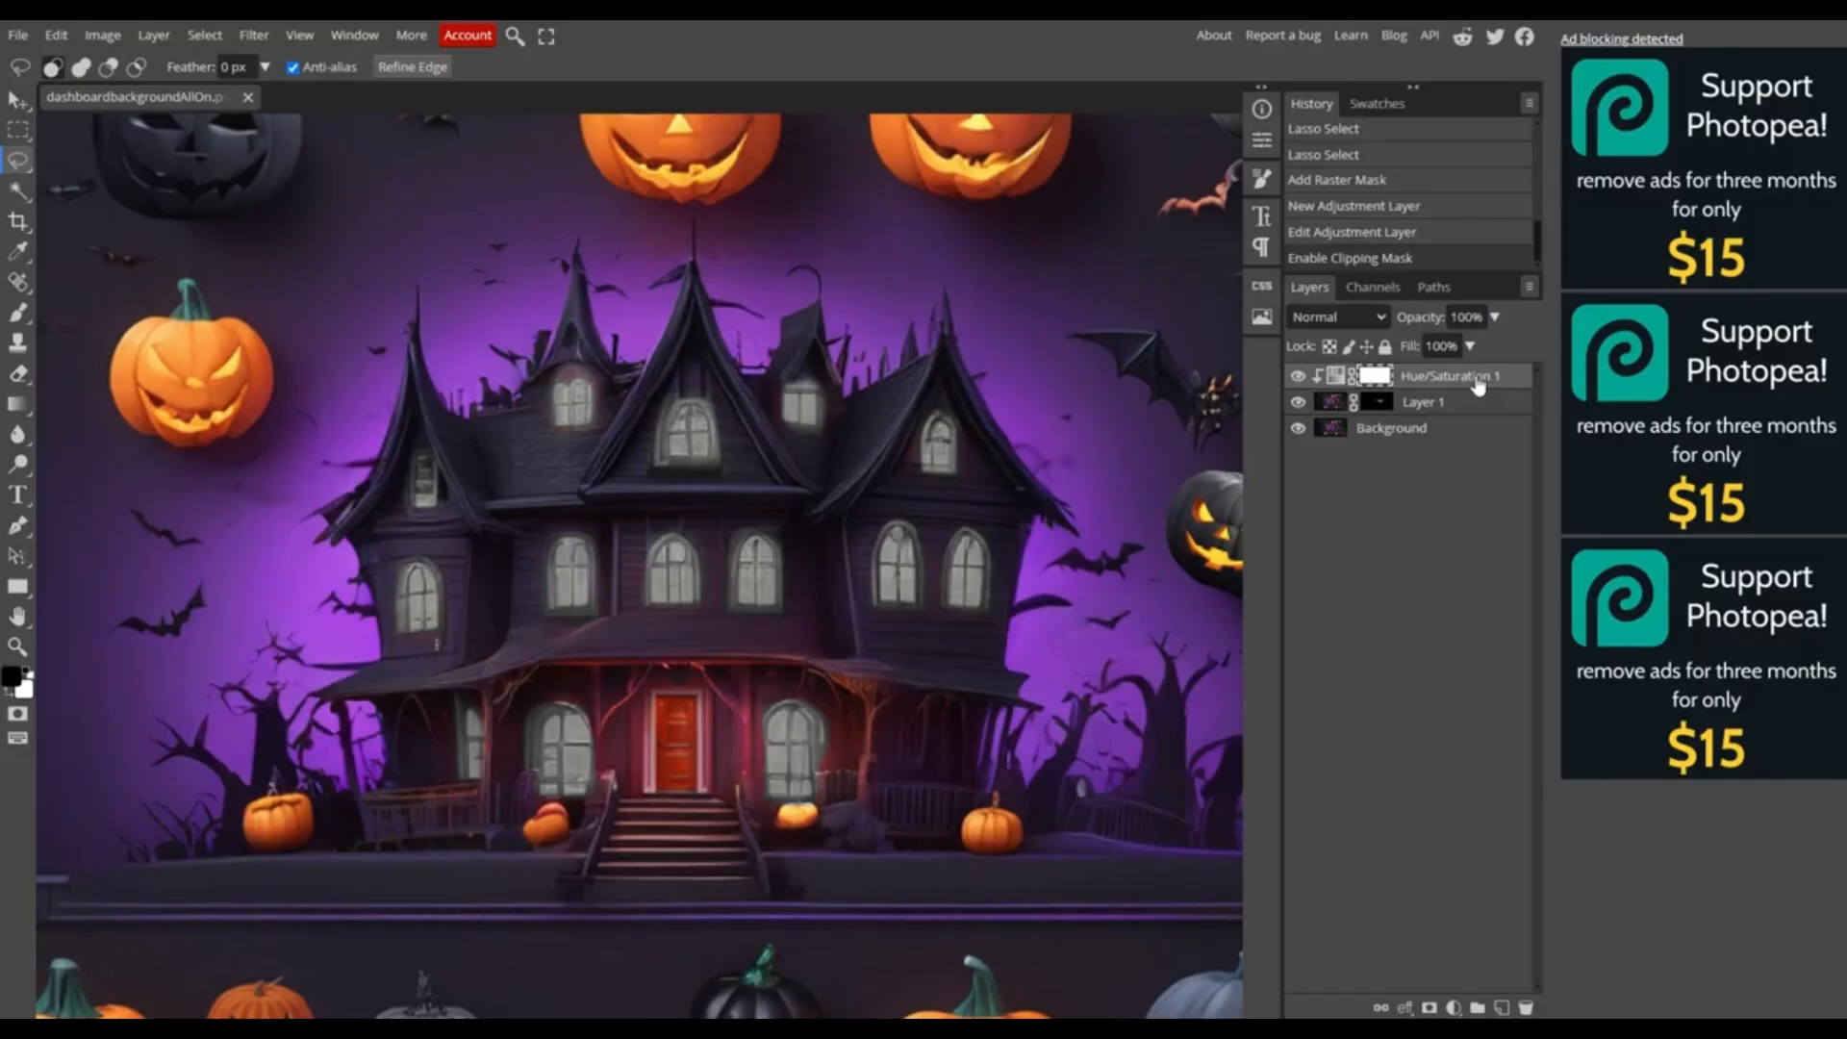
Show only the original Background layer, masked to a lasso selection around the house's two leftmost upper windows
right_click(1477, 377)
left_click(1297, 375)
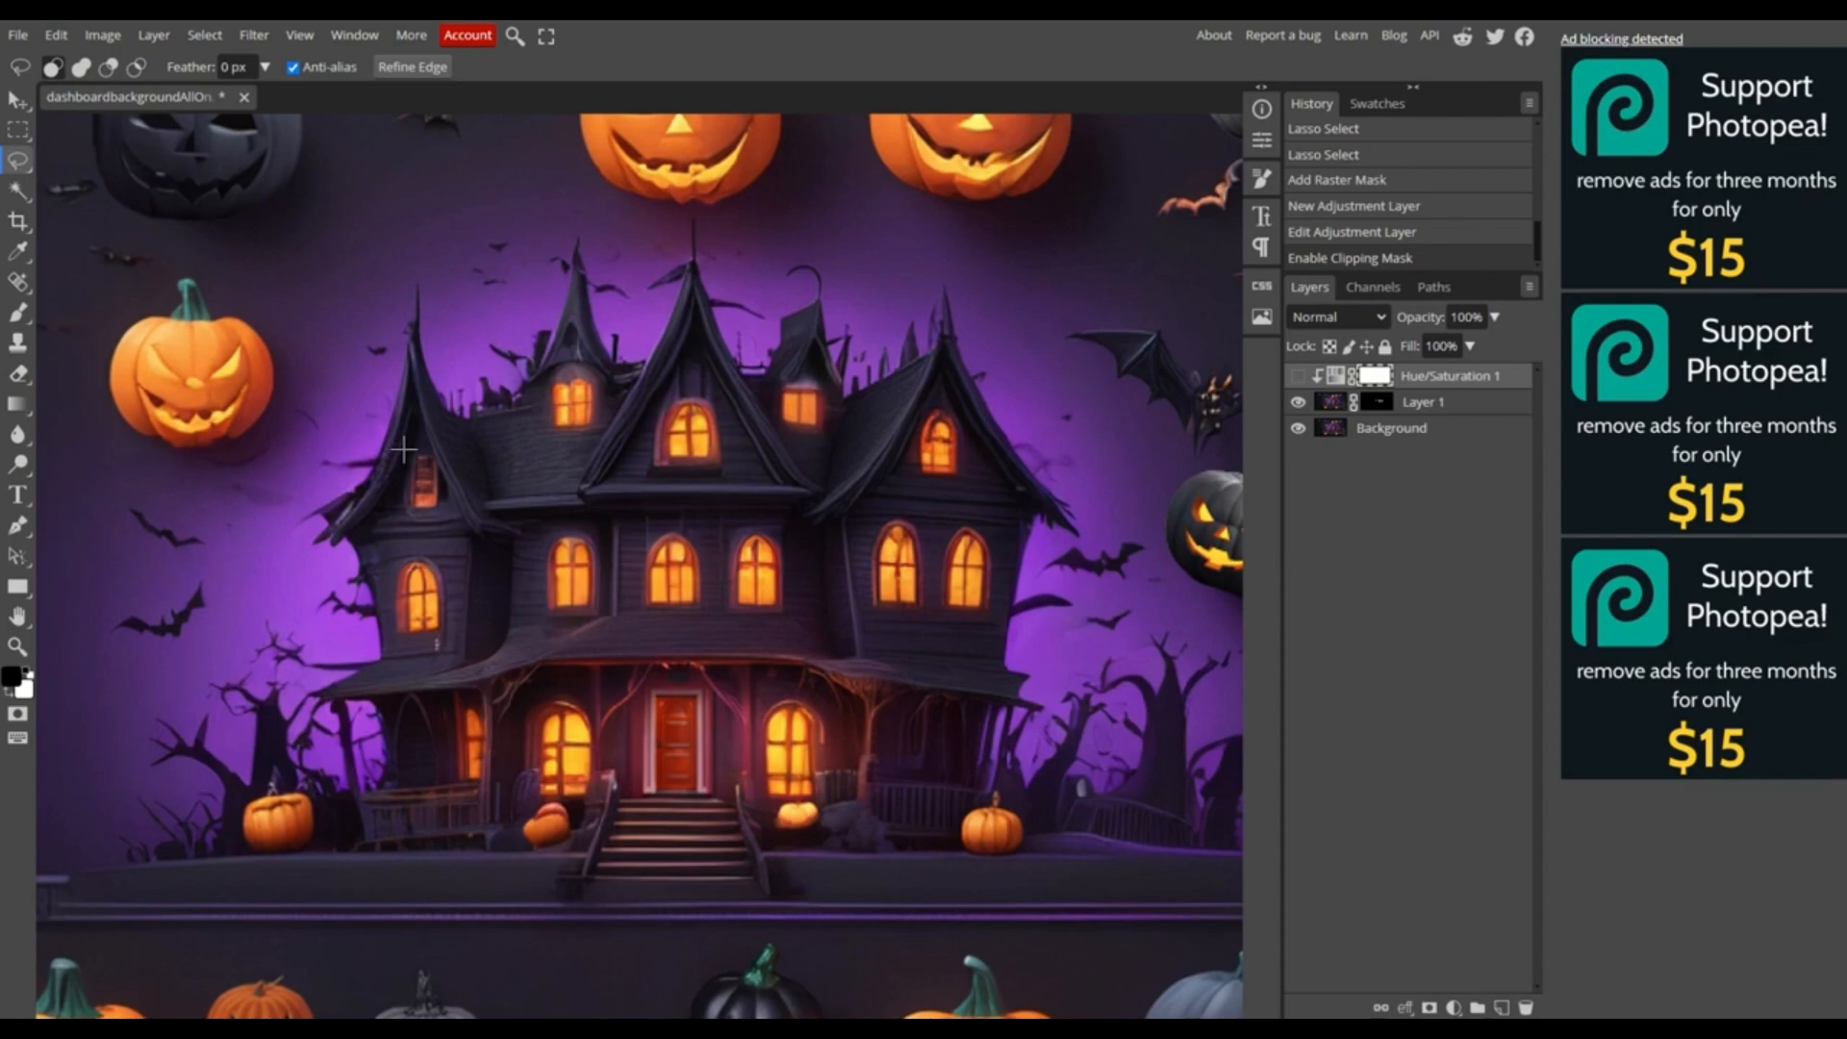
mouse_move(404, 447)
left_mouse_down()
mouse_move(378, 639)
mouse_move(444, 646)
mouse_move(455, 515)
mouse_move(428, 435)
mouse_move(404, 449)
left_mouse_up()
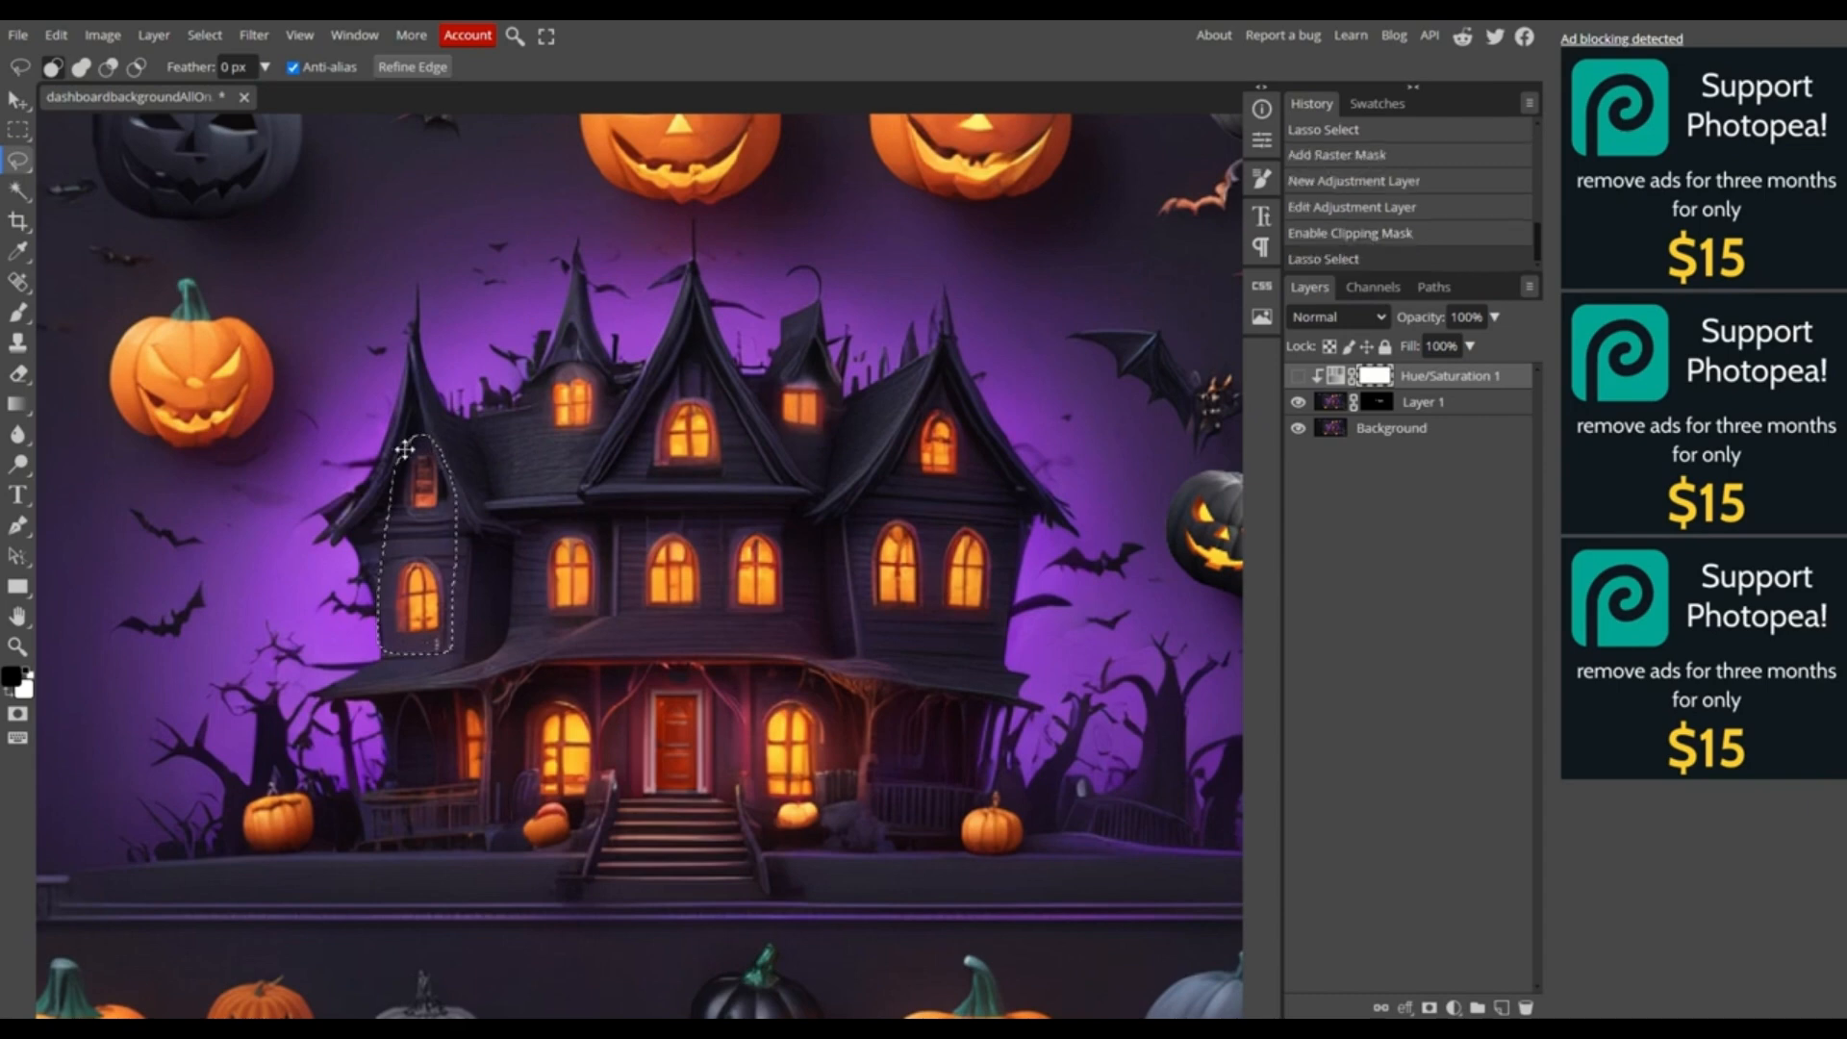
left_click(1299, 431, "alt")
left_click(1382, 441)
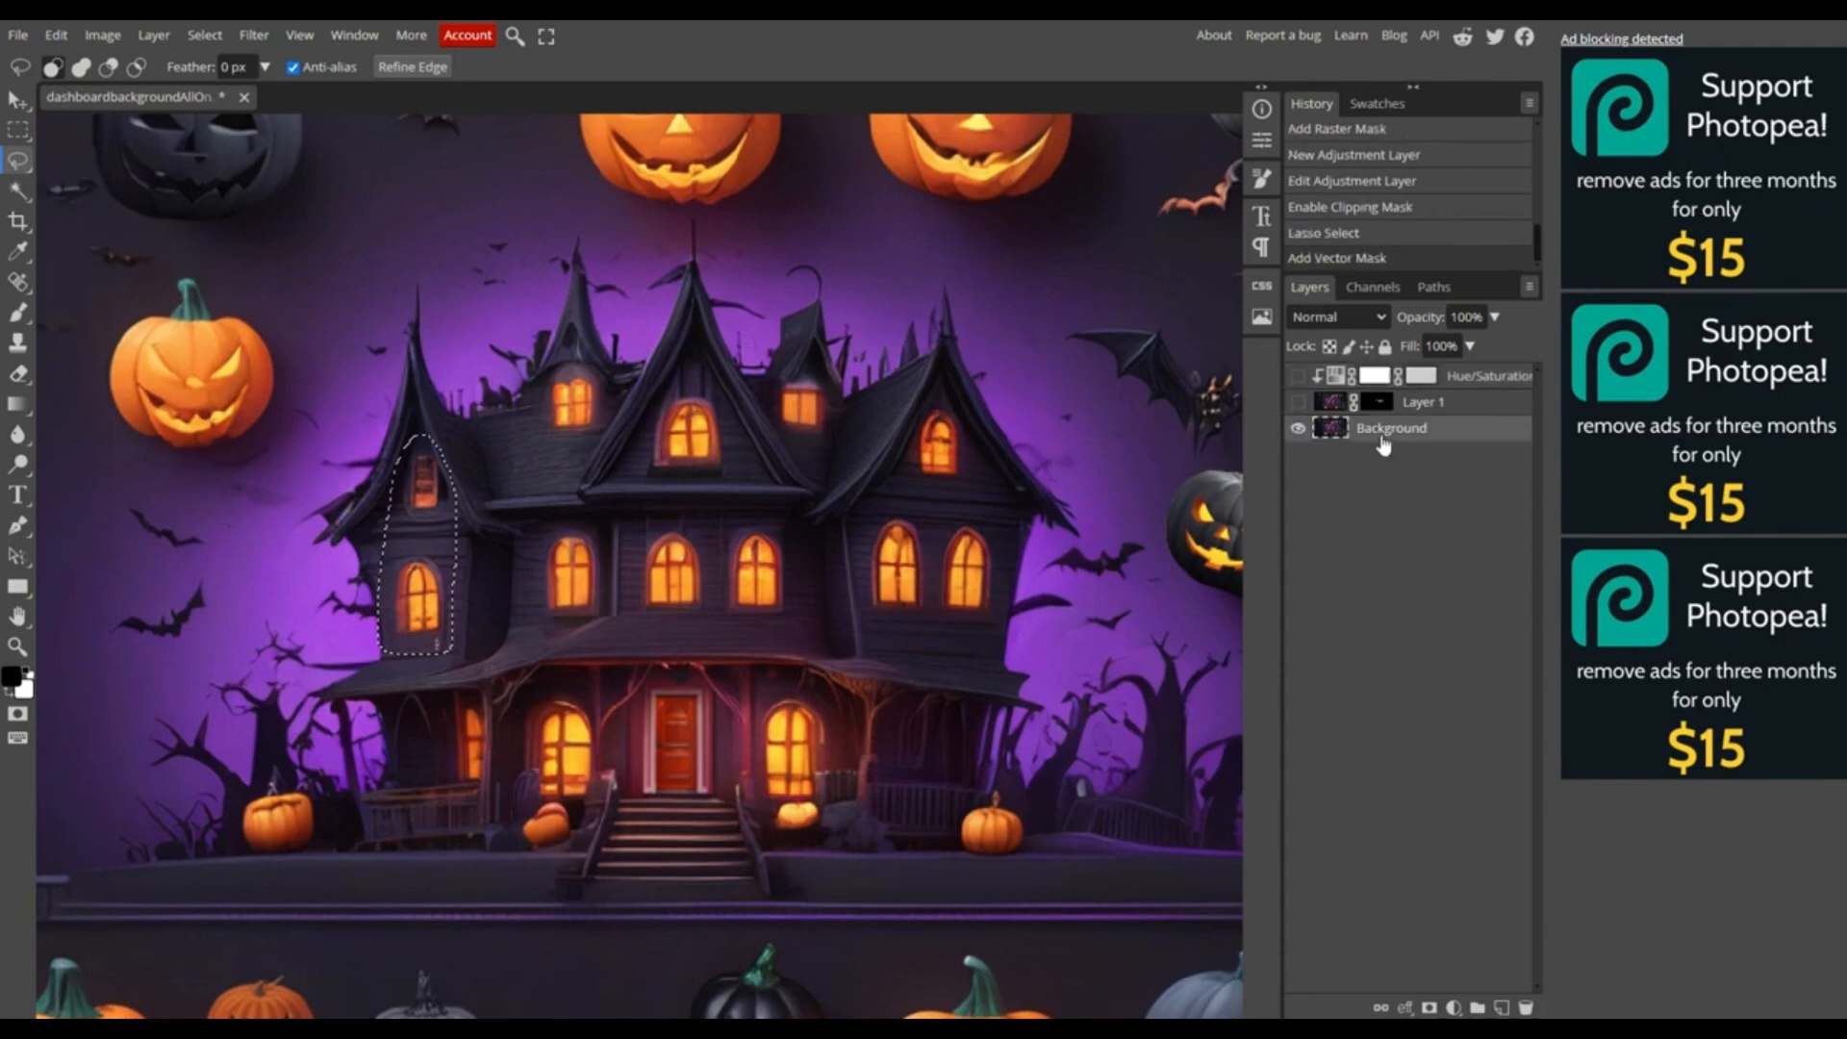
left_click(1429, 1007)
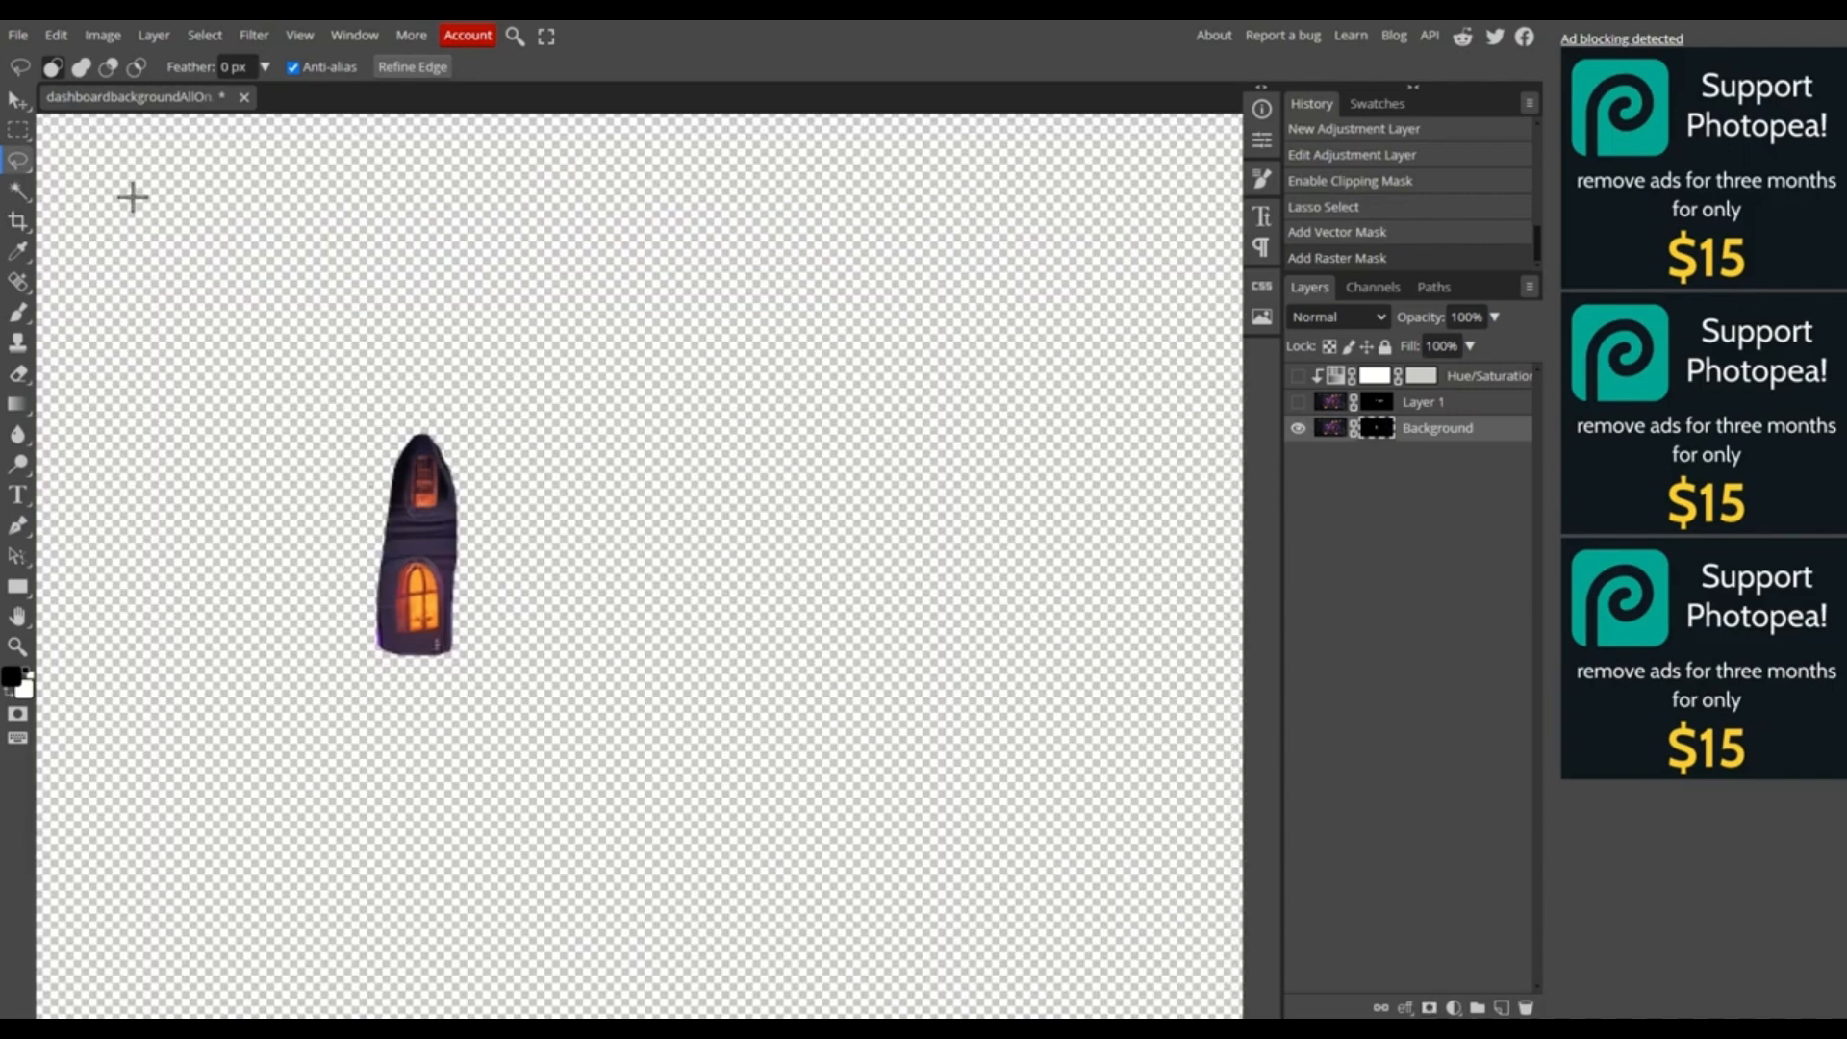
Export the isolated pair of lit windows as a PNG named Bedroom1
left_click(18, 36)
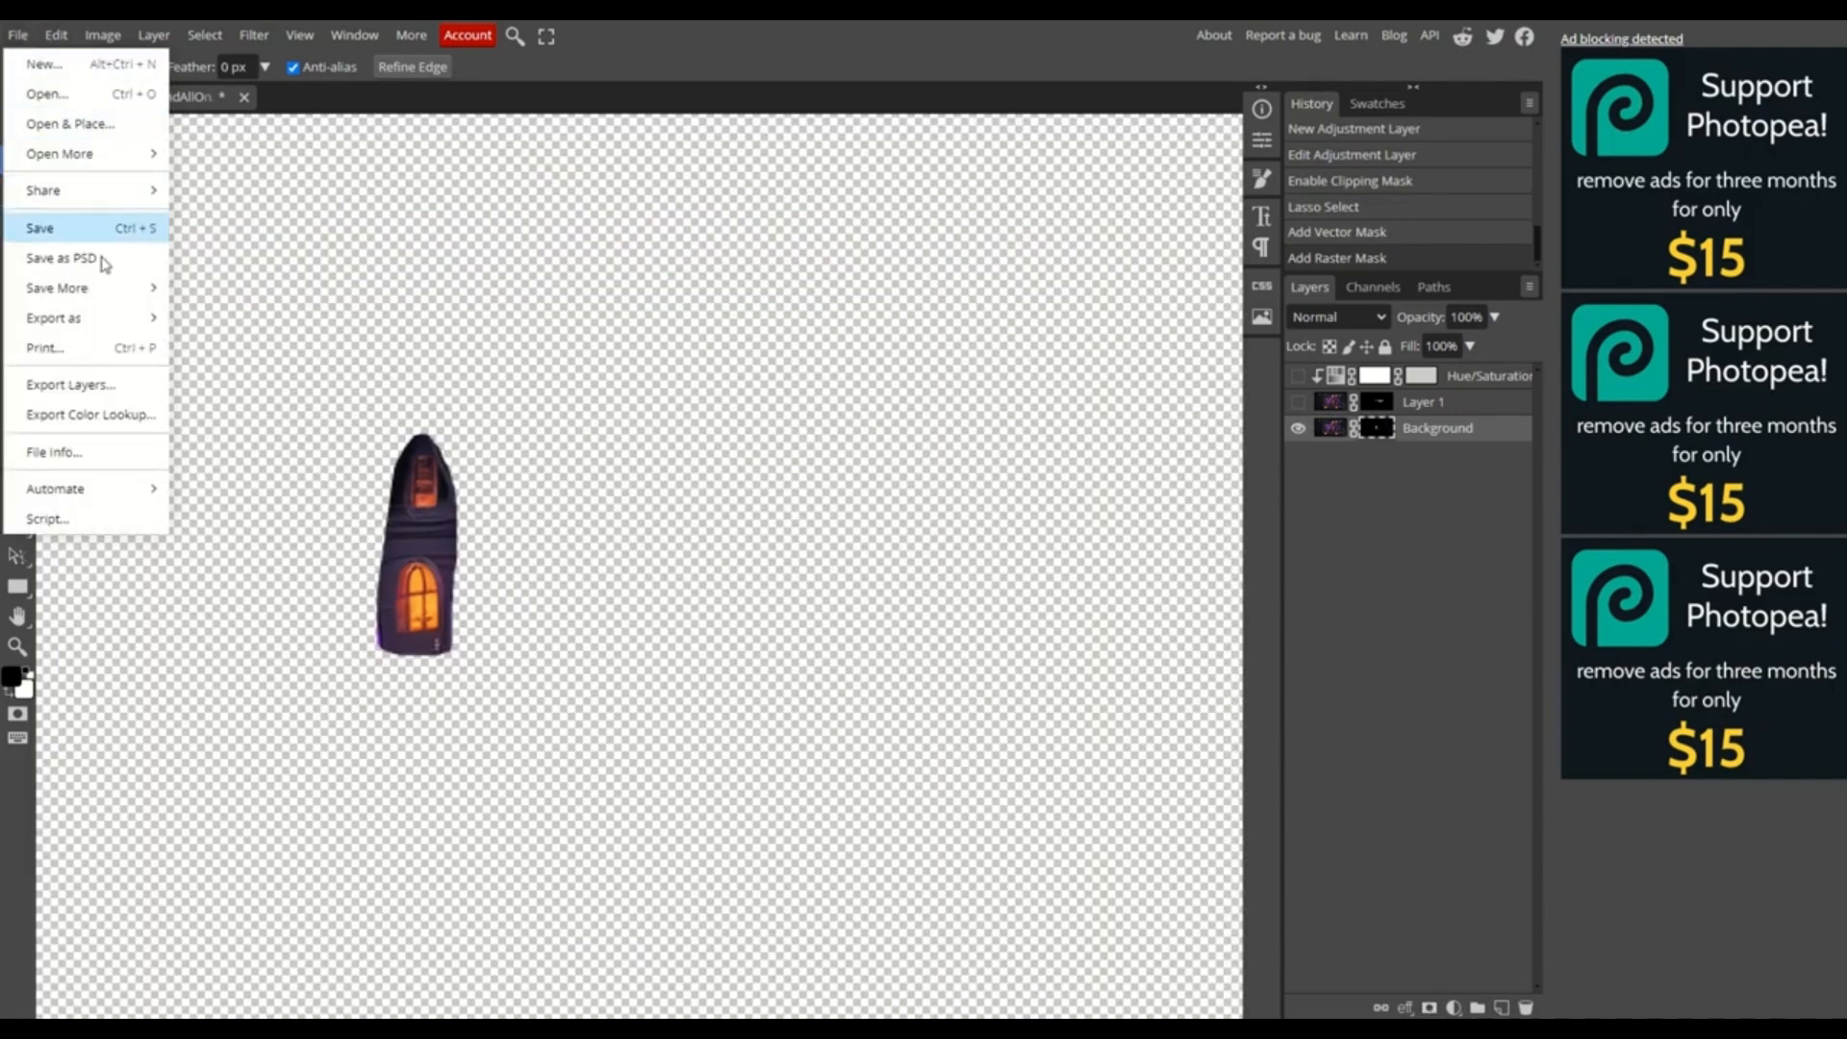
mouse_move(110, 318)
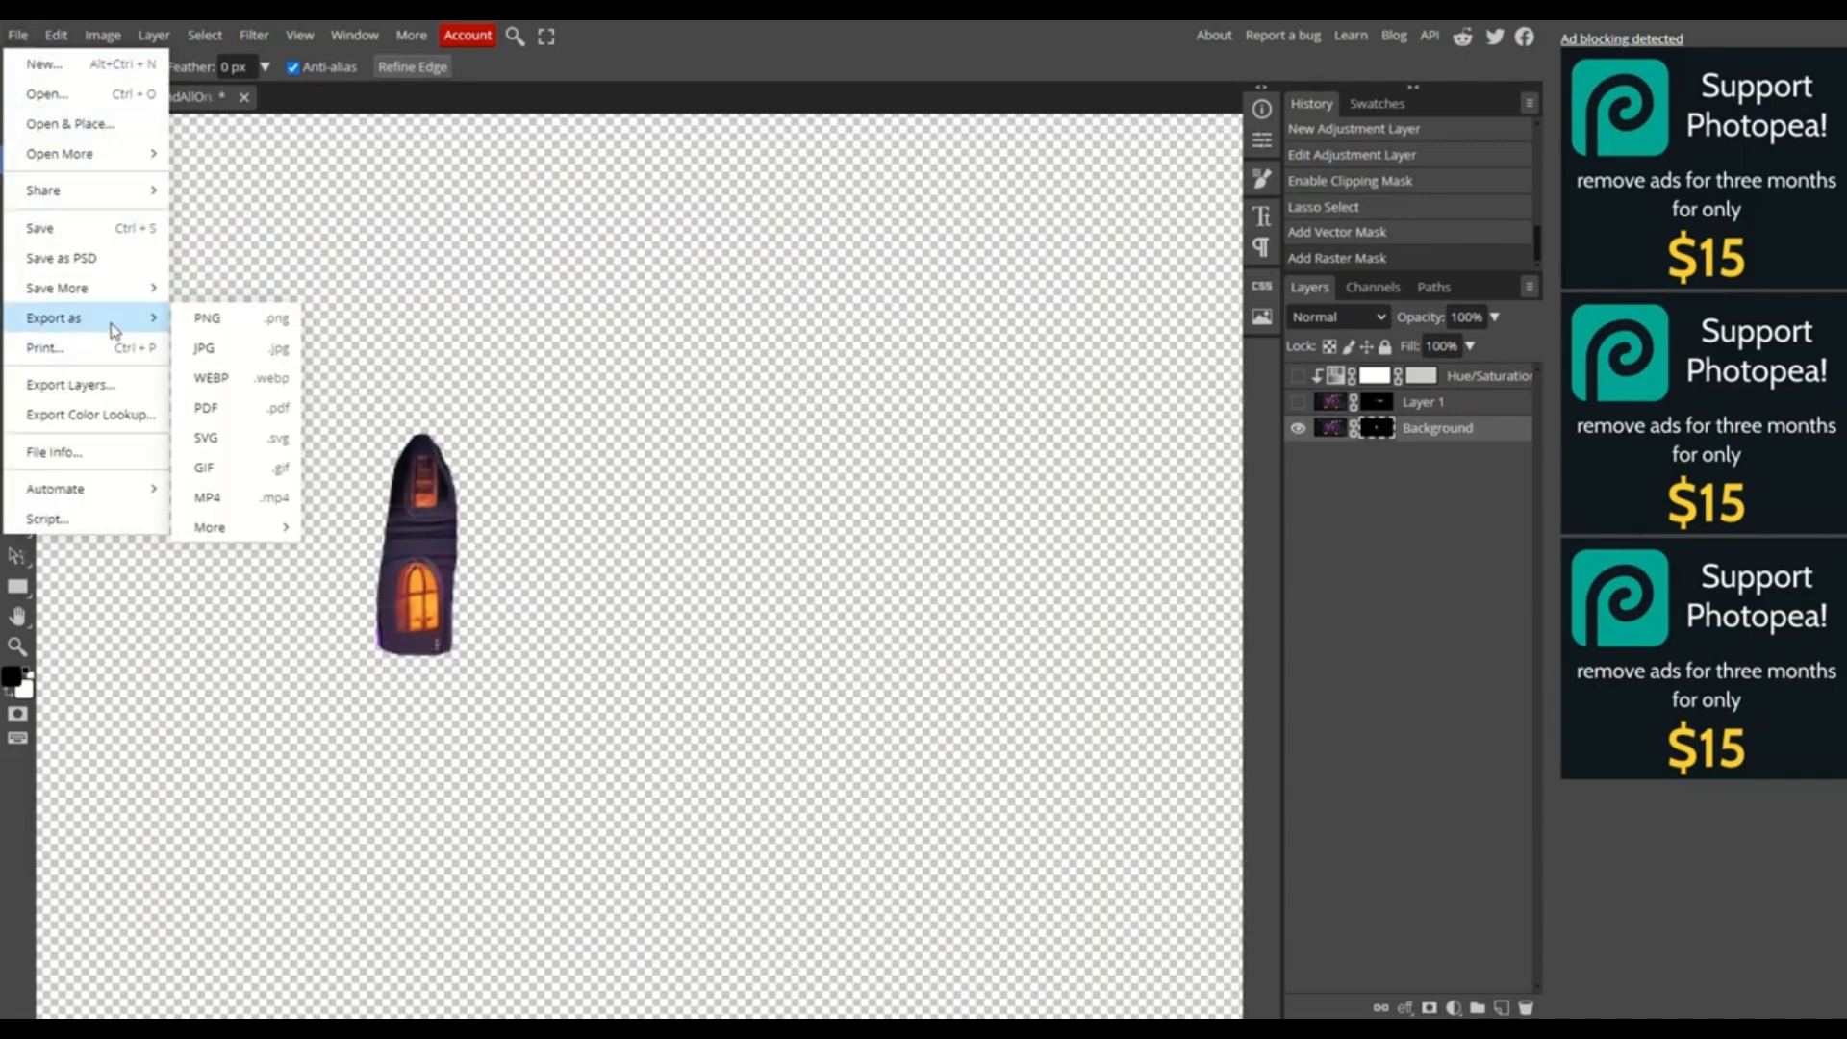
left_click(217, 317)
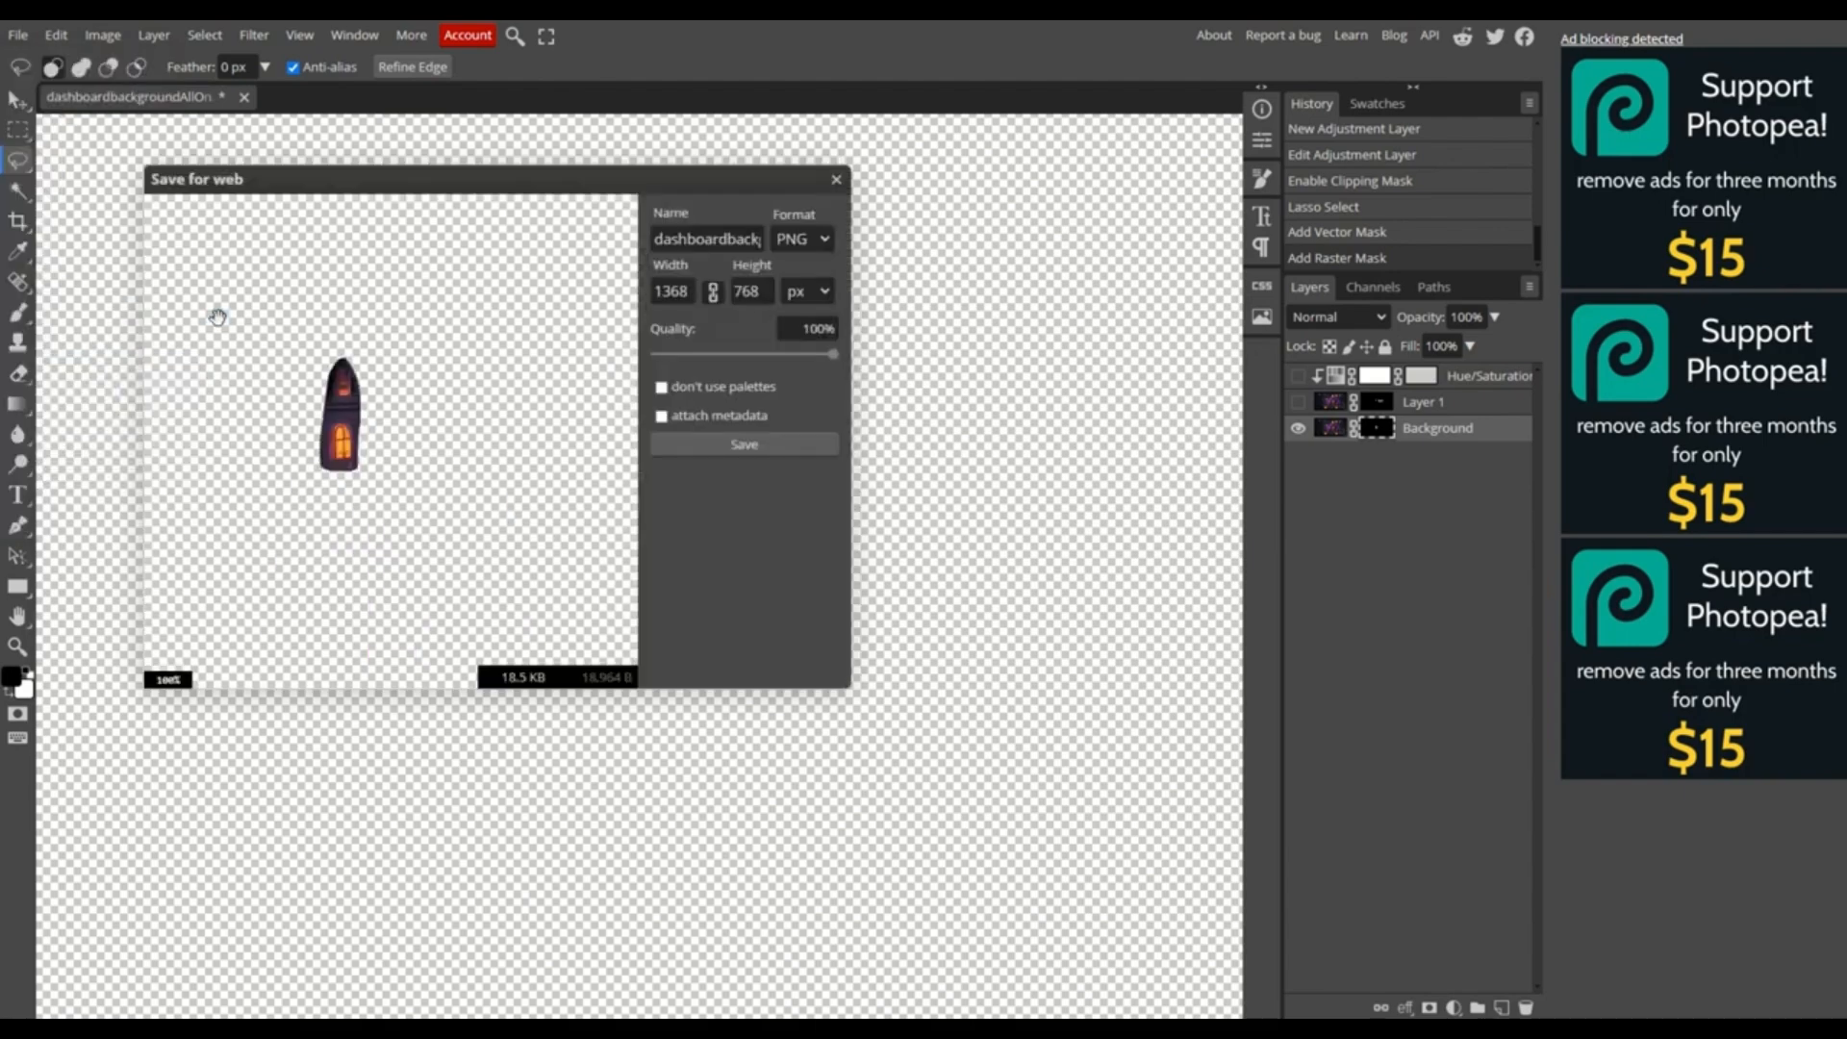
double_click(738, 240)
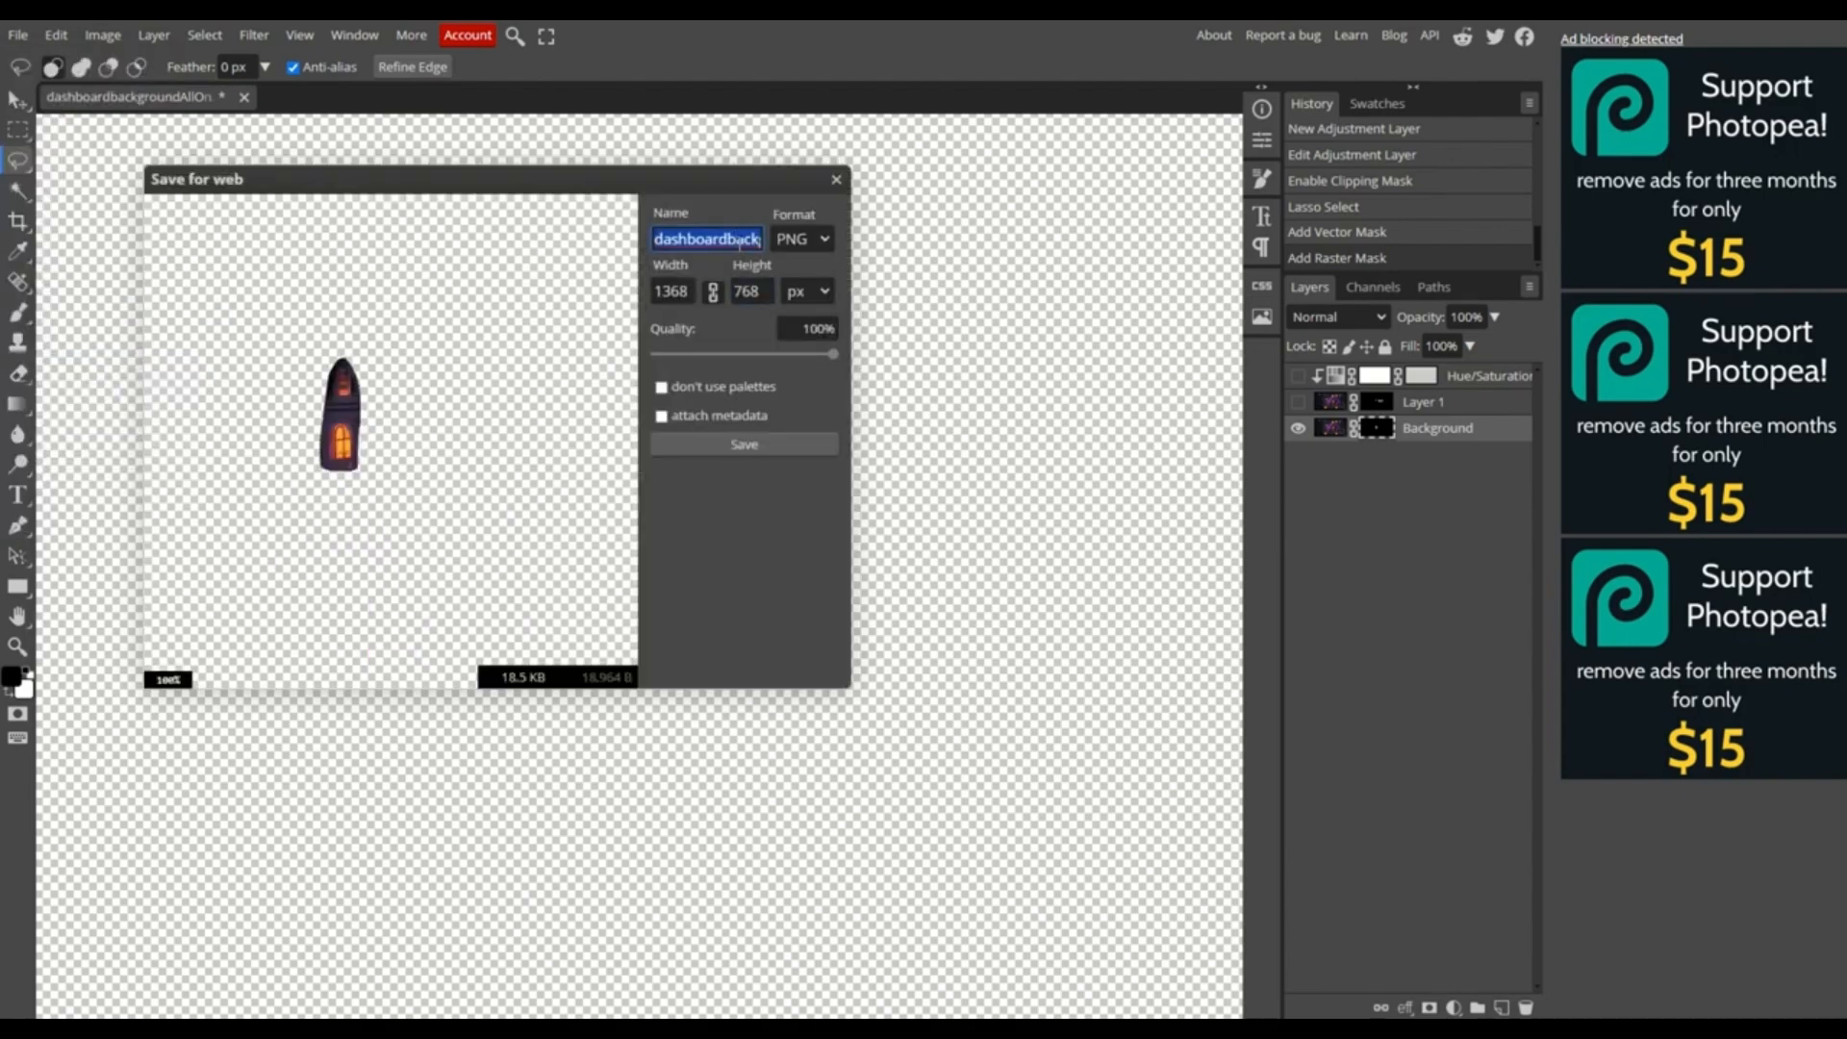
type("Be")
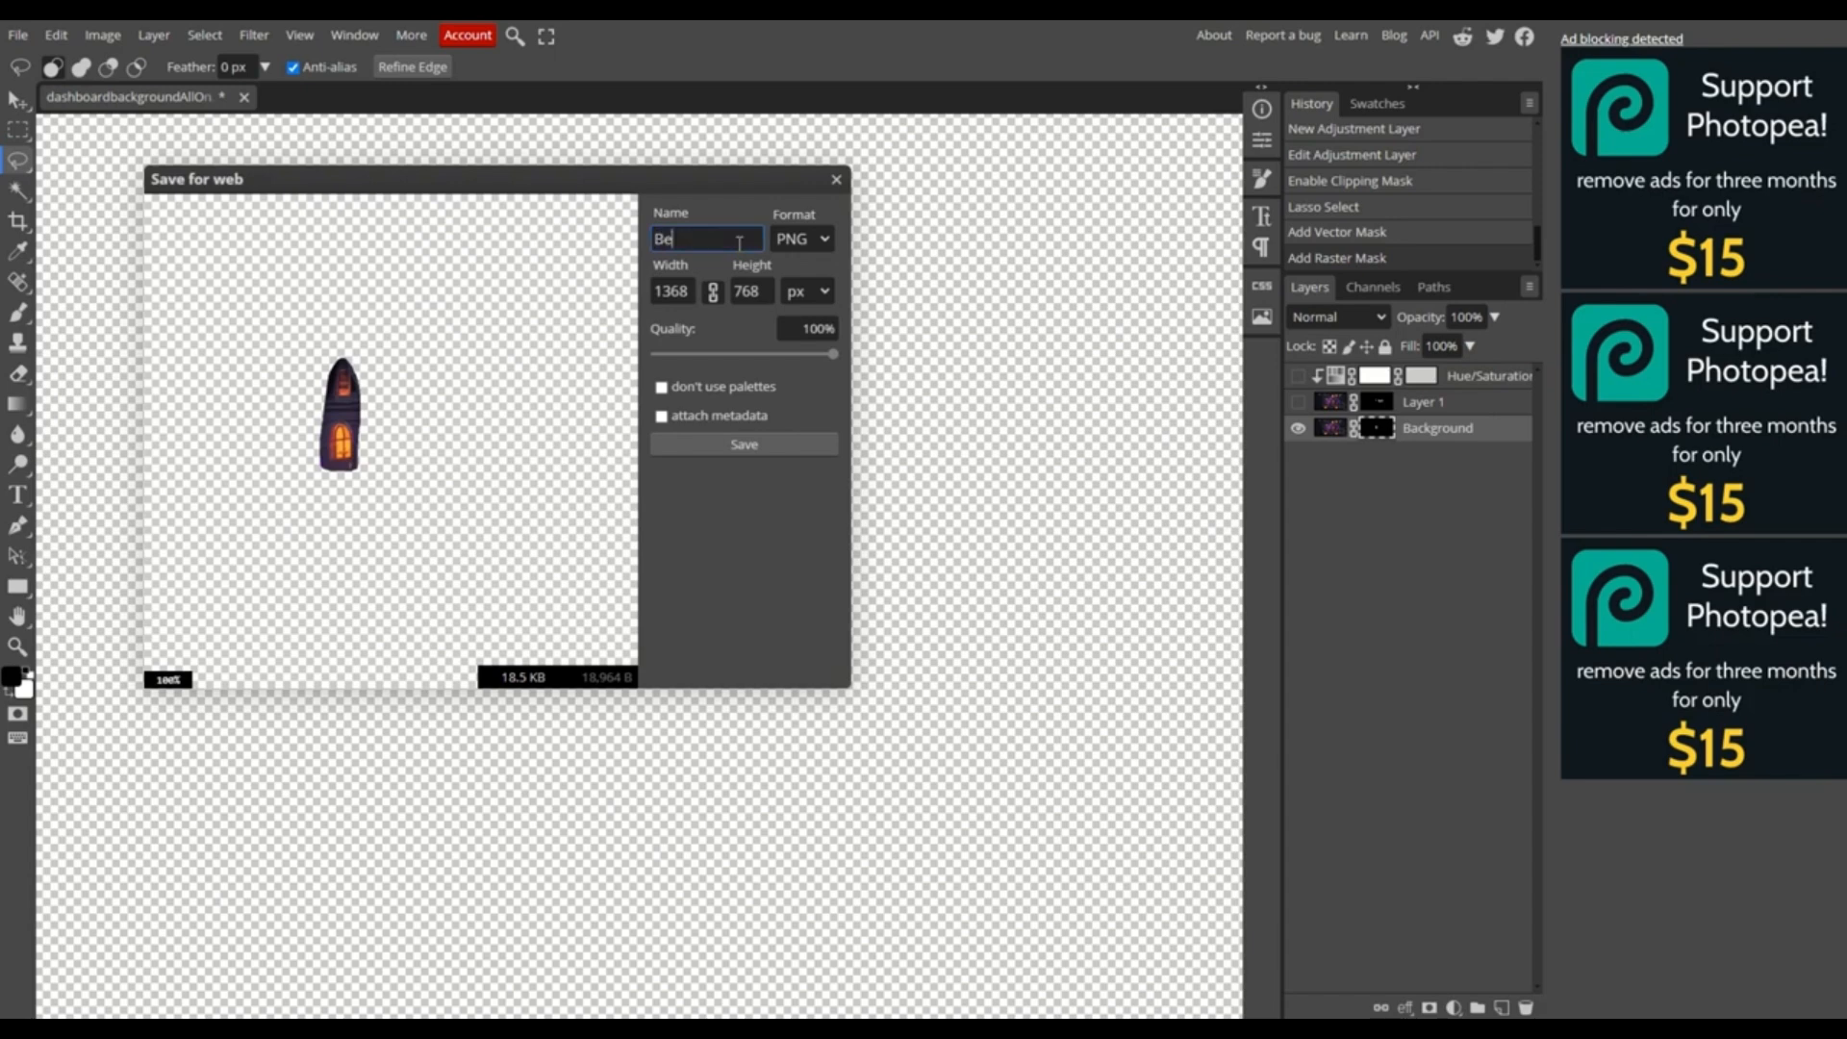
type("droom1")
left_click(742, 443)
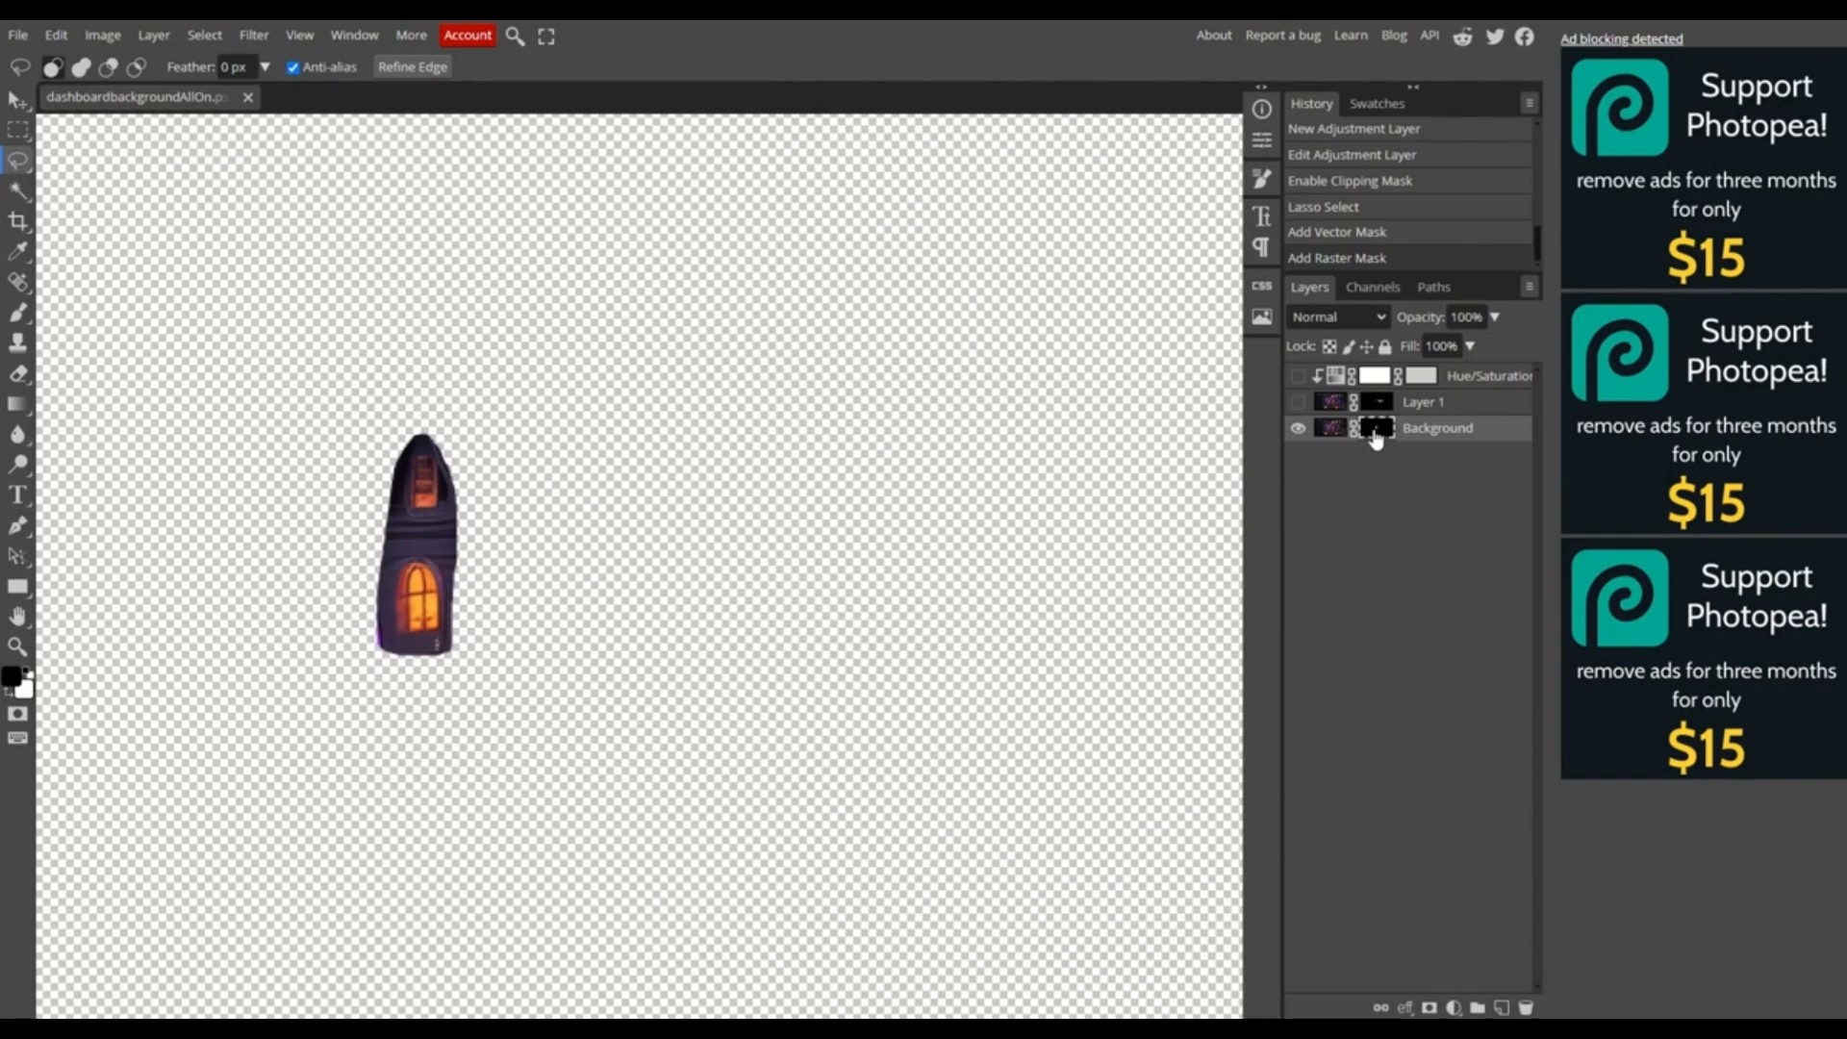
Undo the Background layer's mask, then lasso the next middle-floor window and mask the layer to it
key("ctrl+z")
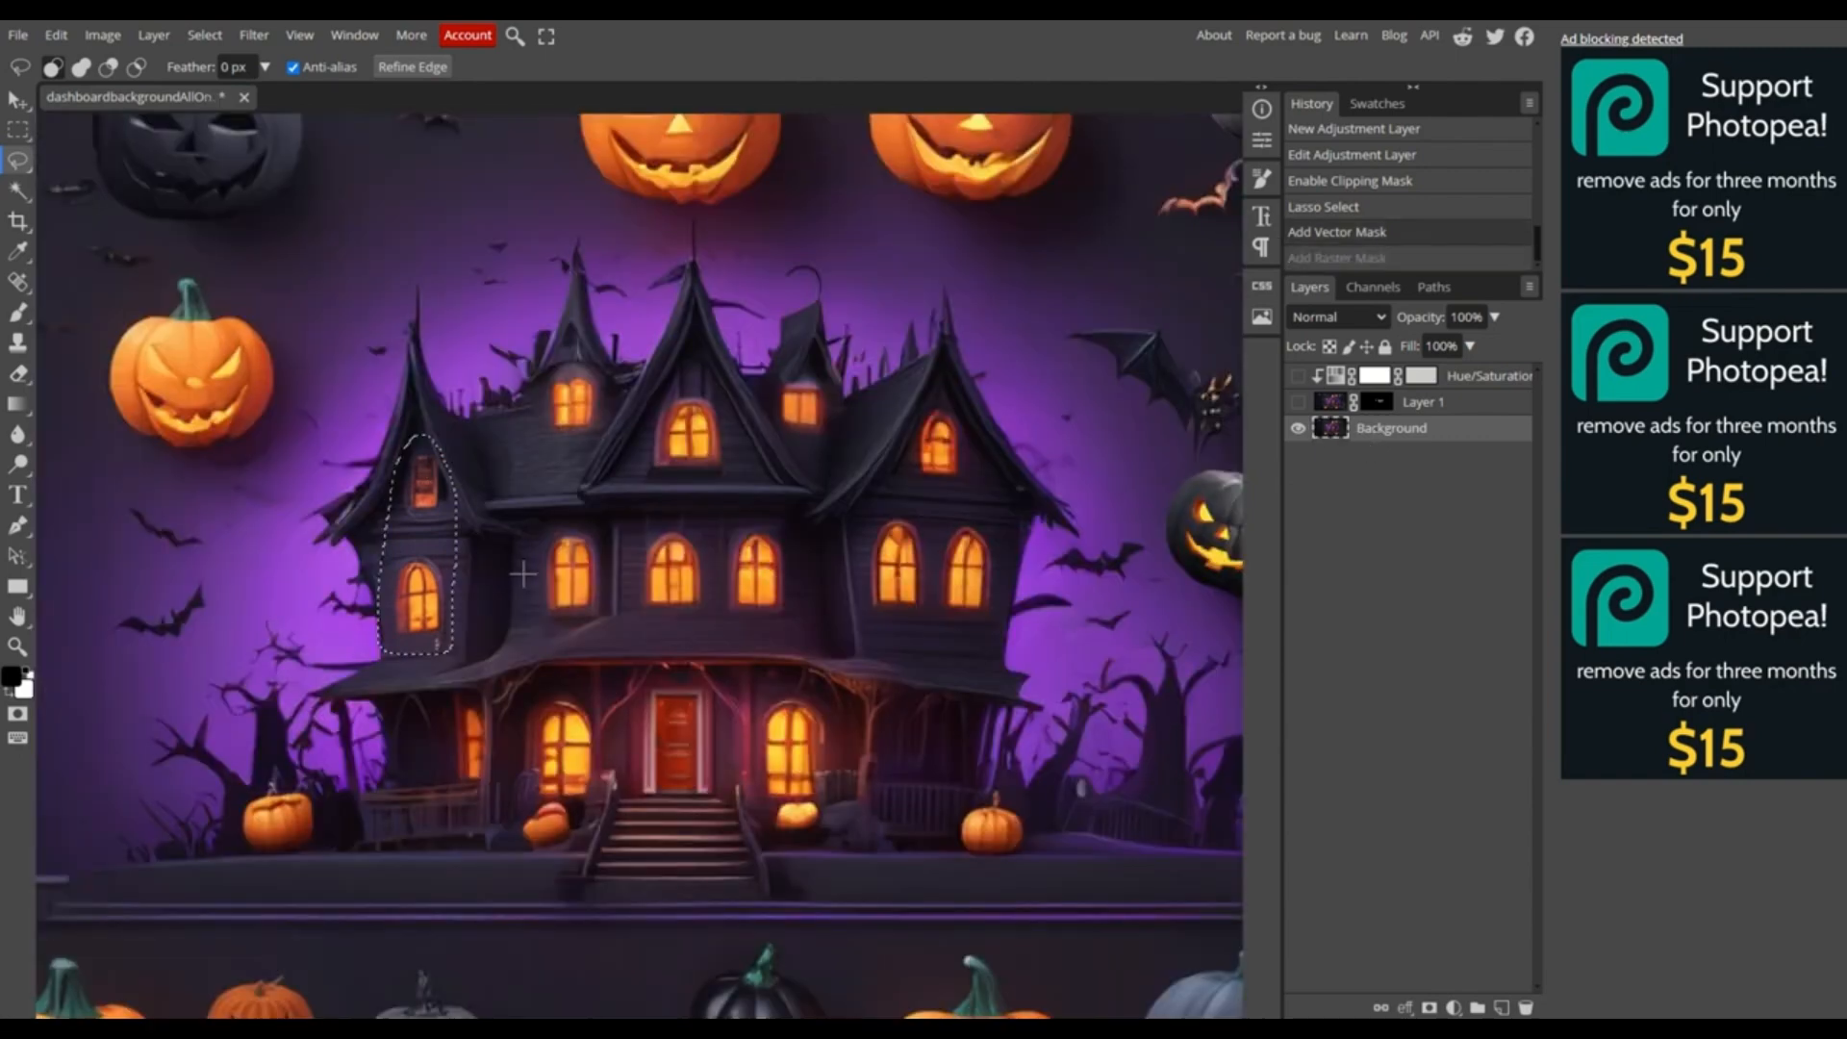
mouse_move(537, 524)
left_mouse_down()
mouse_move(532, 616)
mouse_move(601, 631)
mouse_move(618, 530)
mouse_move(536, 521)
left_mouse_up()
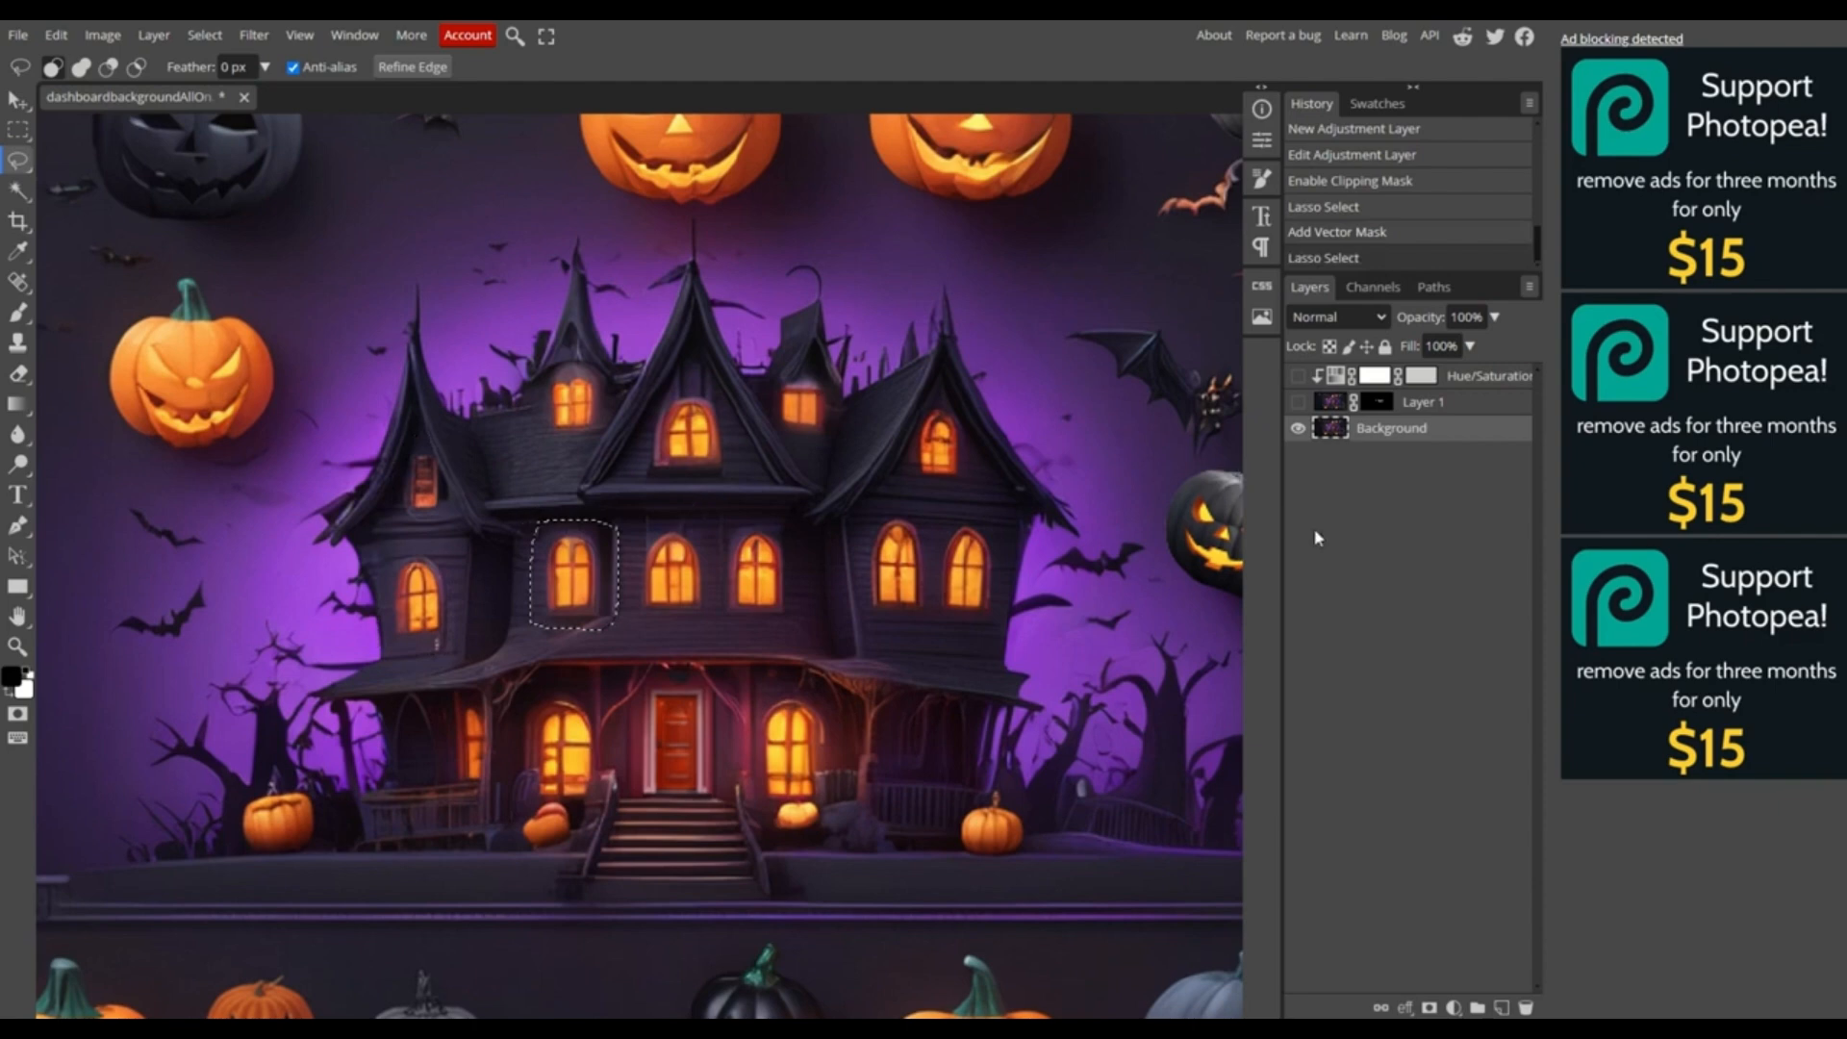
left_click(1429, 1007)
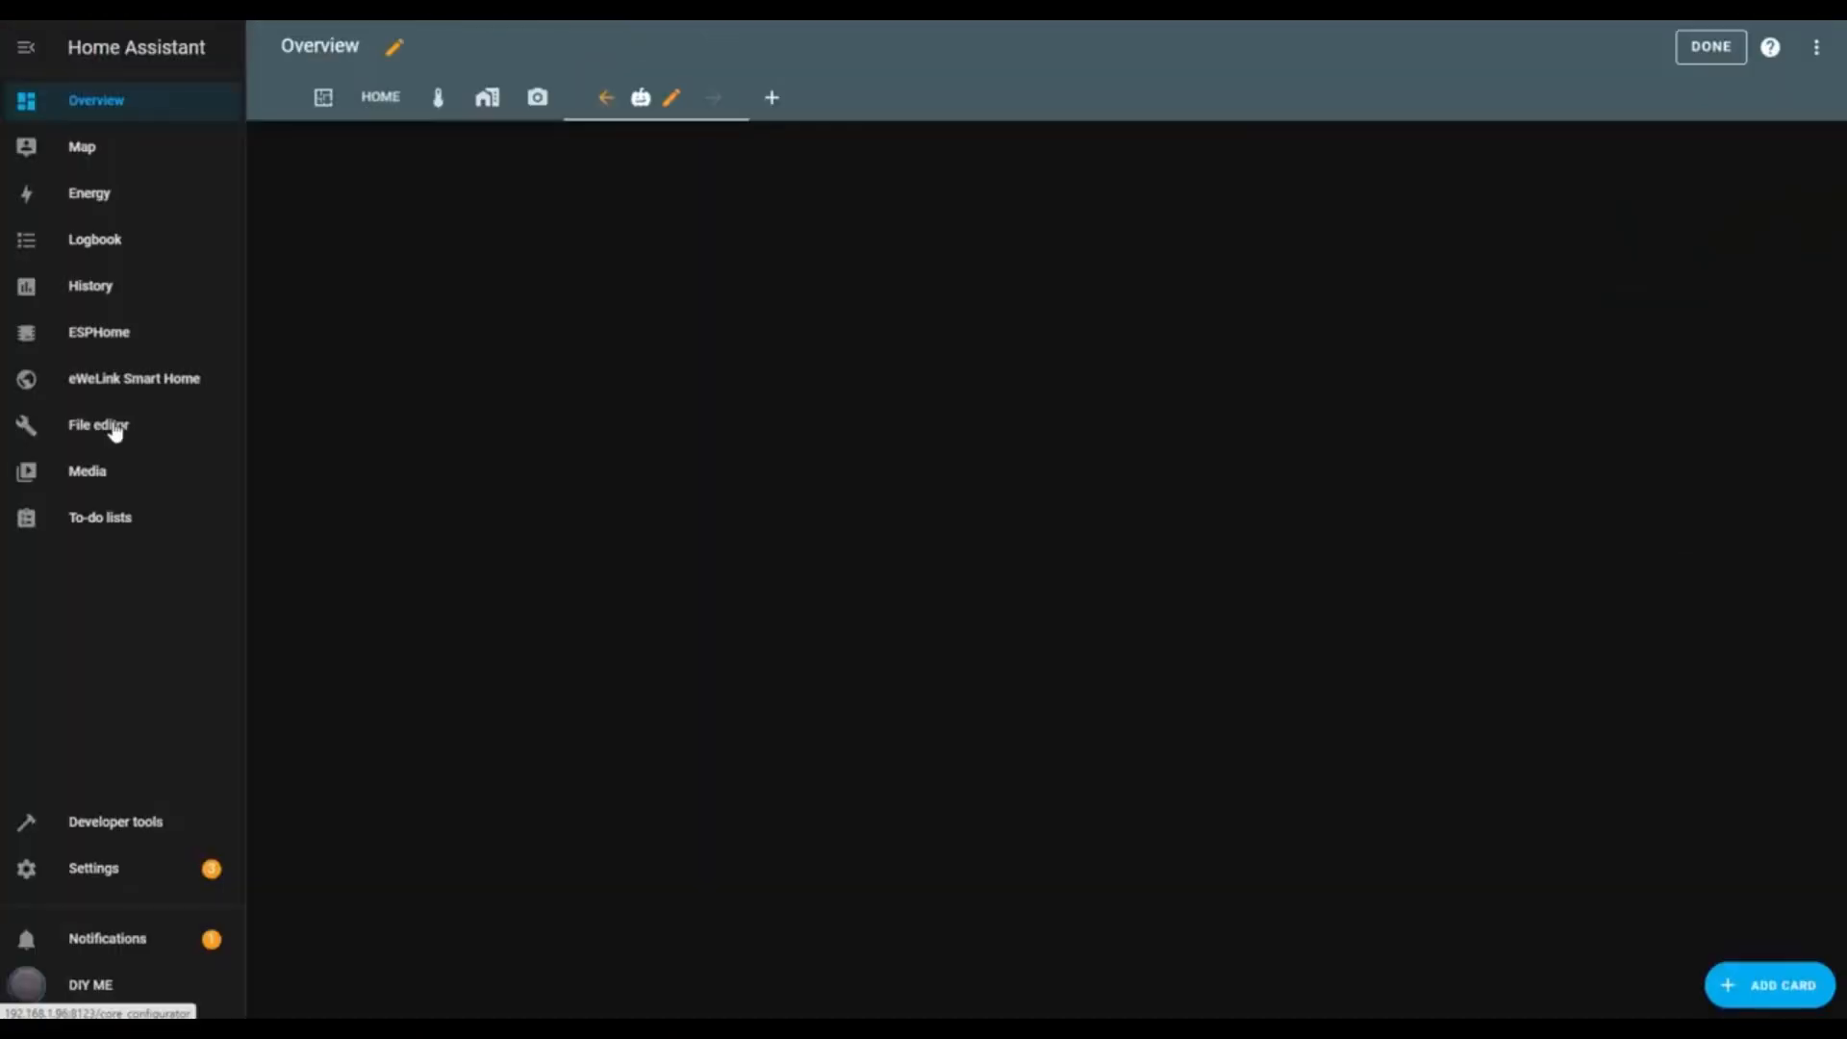
Switch to Home Assistant and open the homeassistant/www/halloween folder in the File editor
left_click(113, 425)
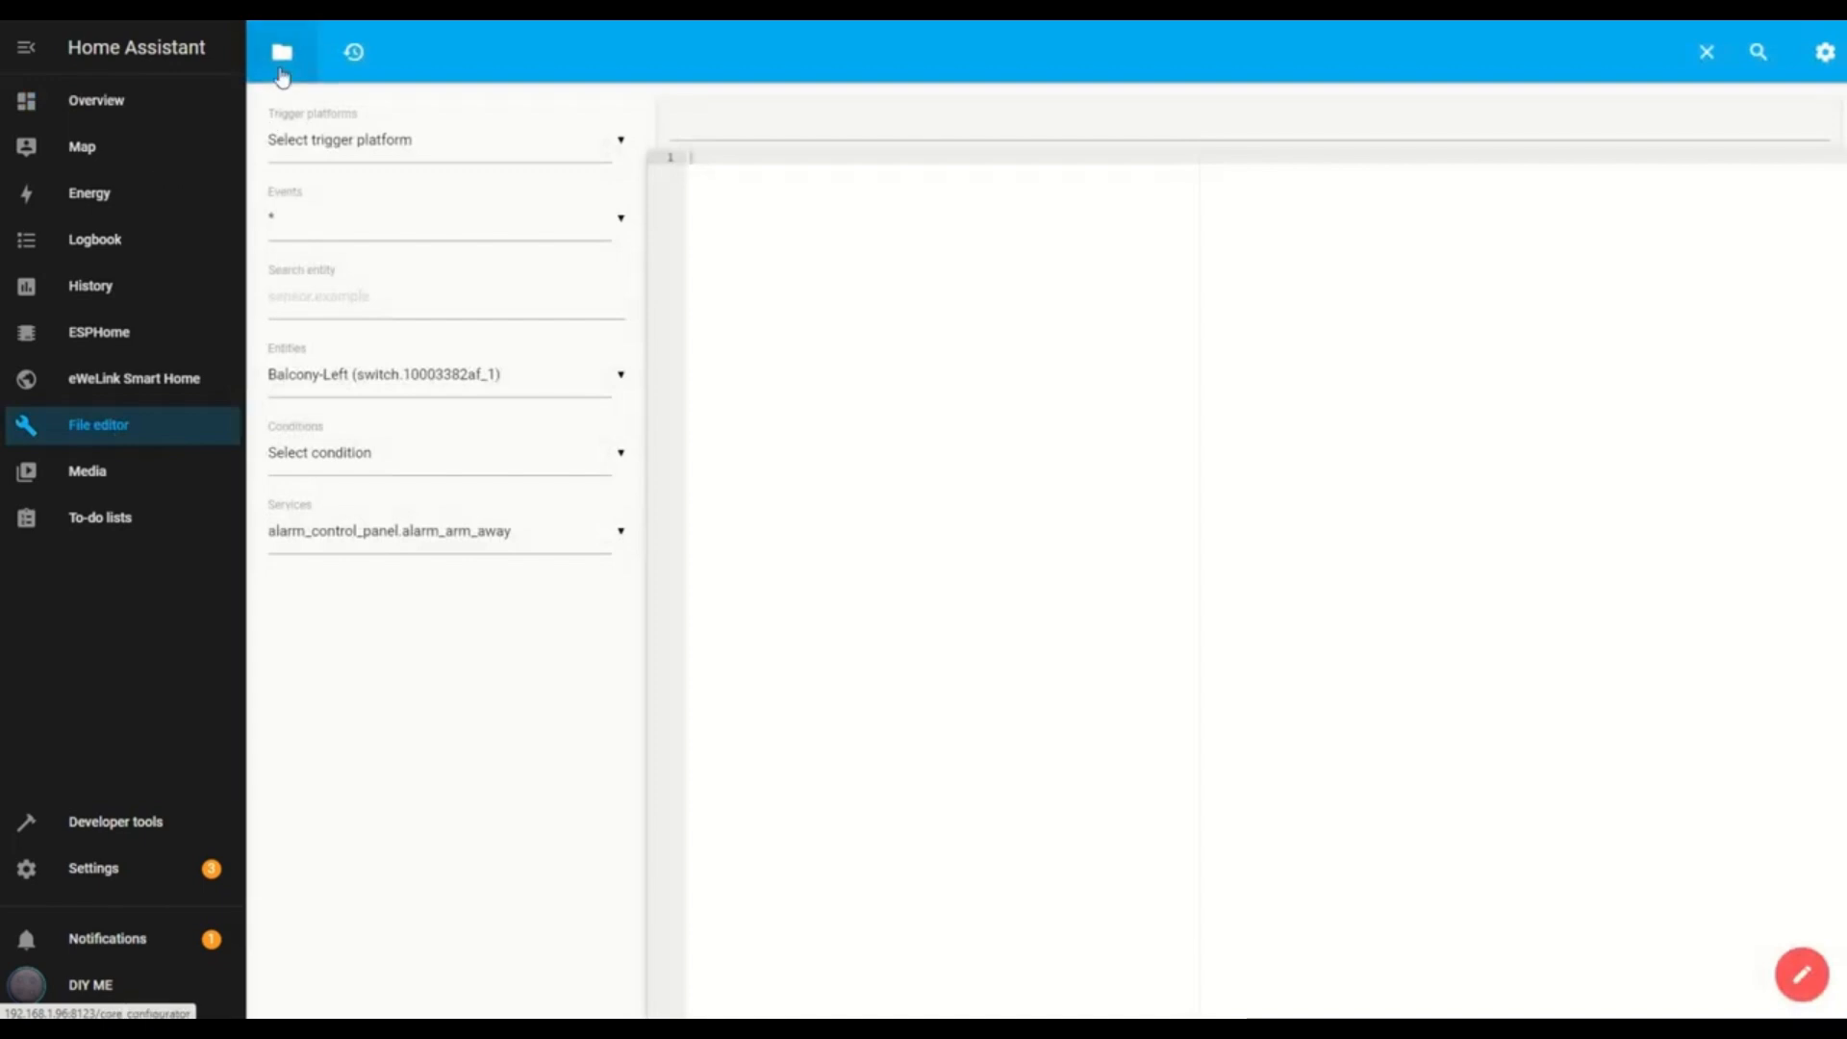
left_click(281, 54)
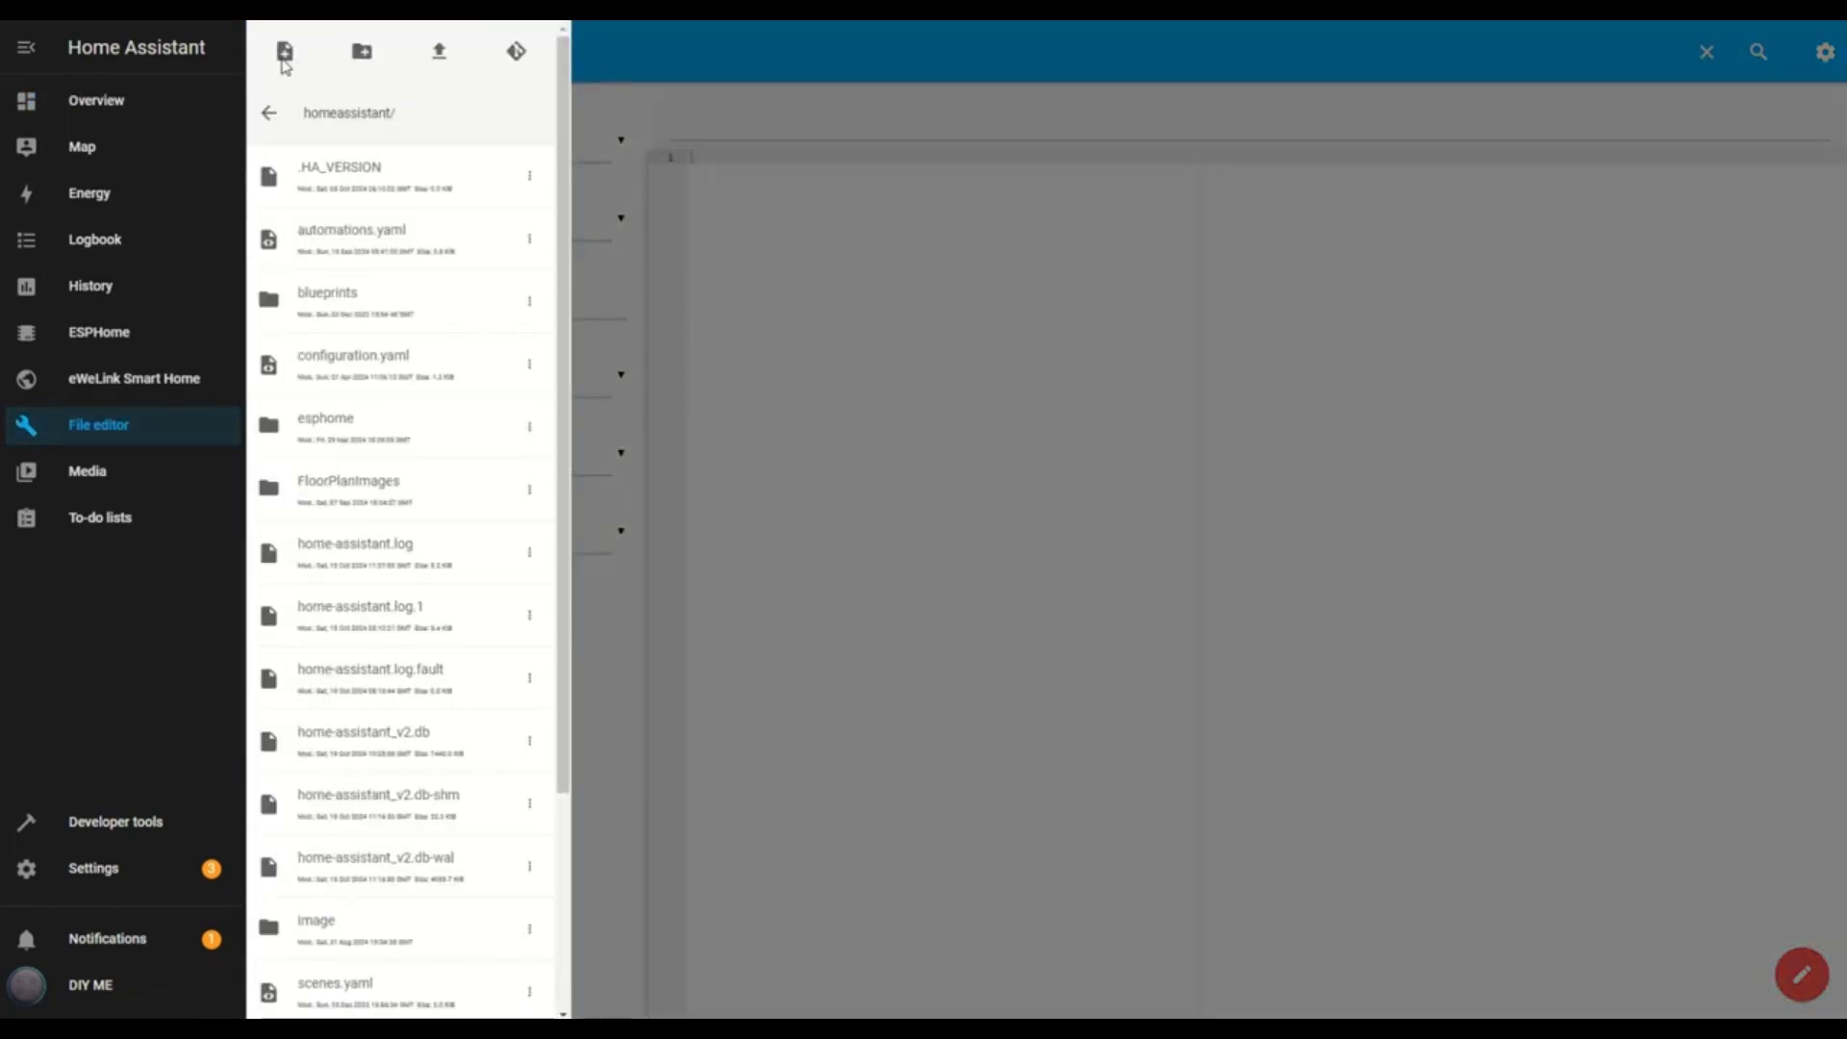
scroll(414, 742, "down", 3)
left_click(351, 962)
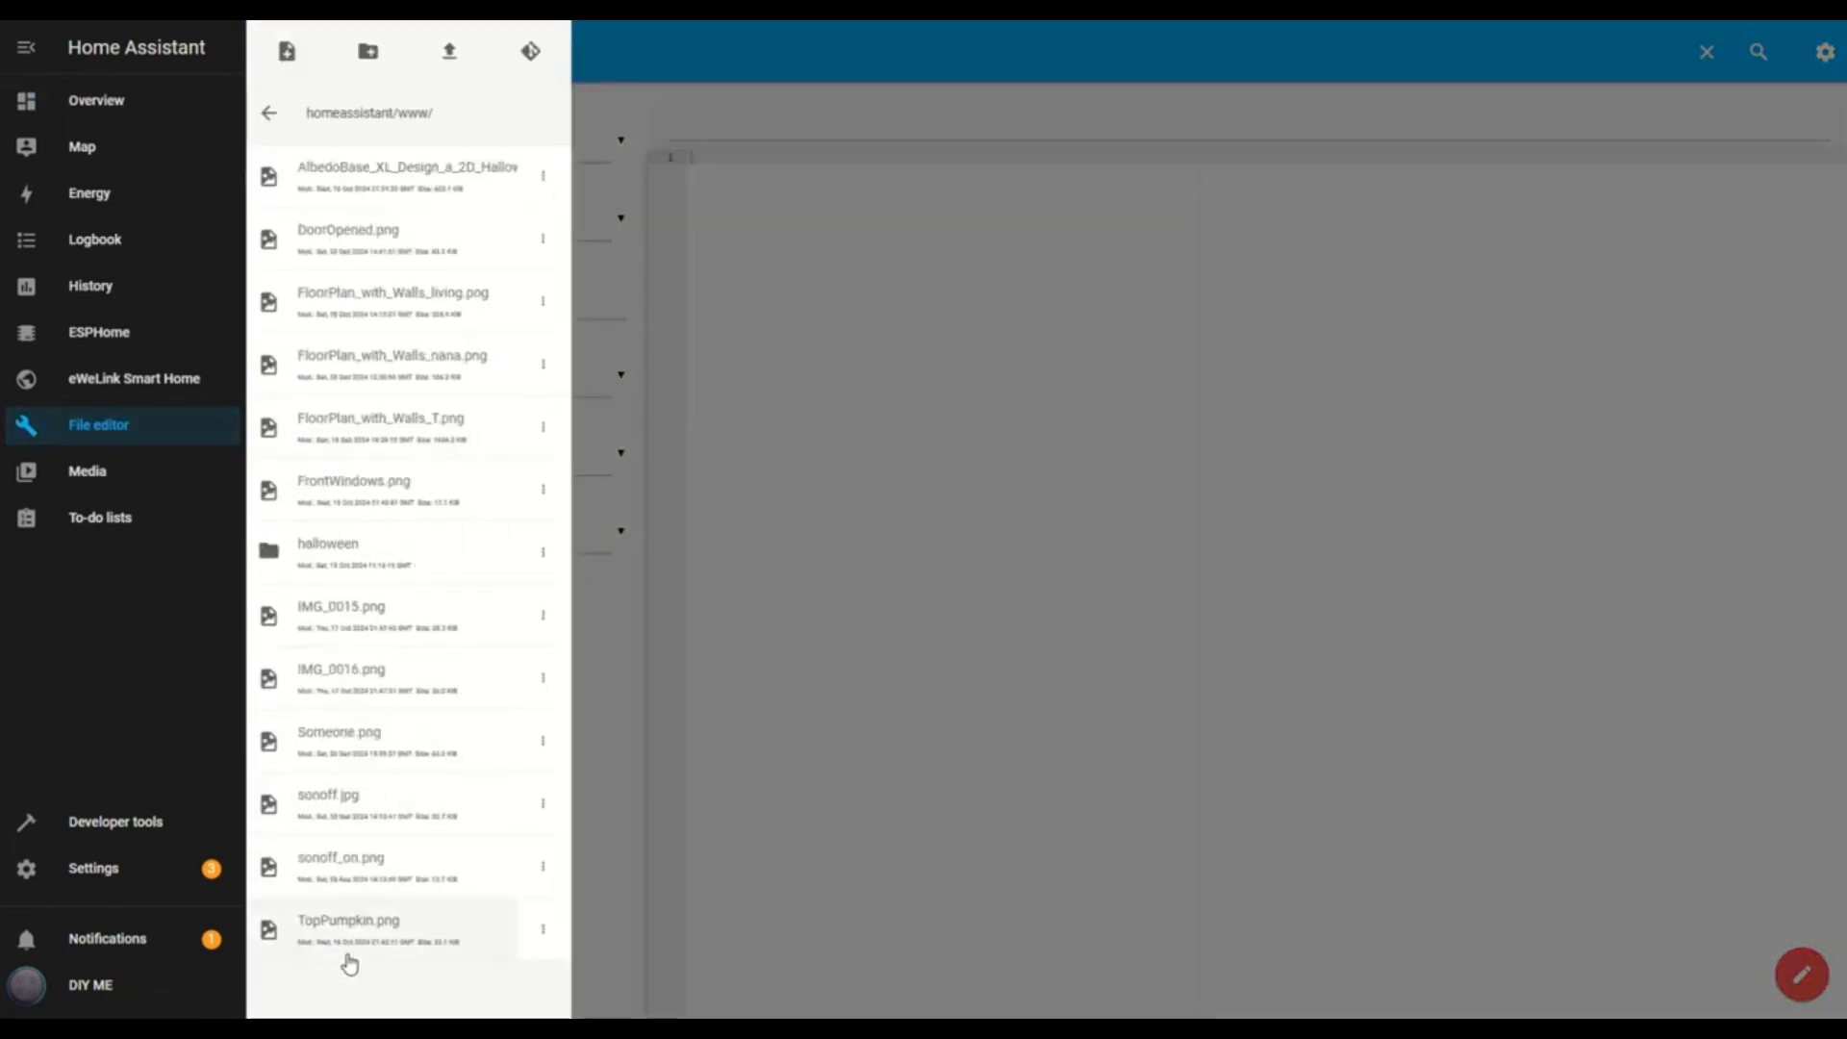
left_click(465, 568)
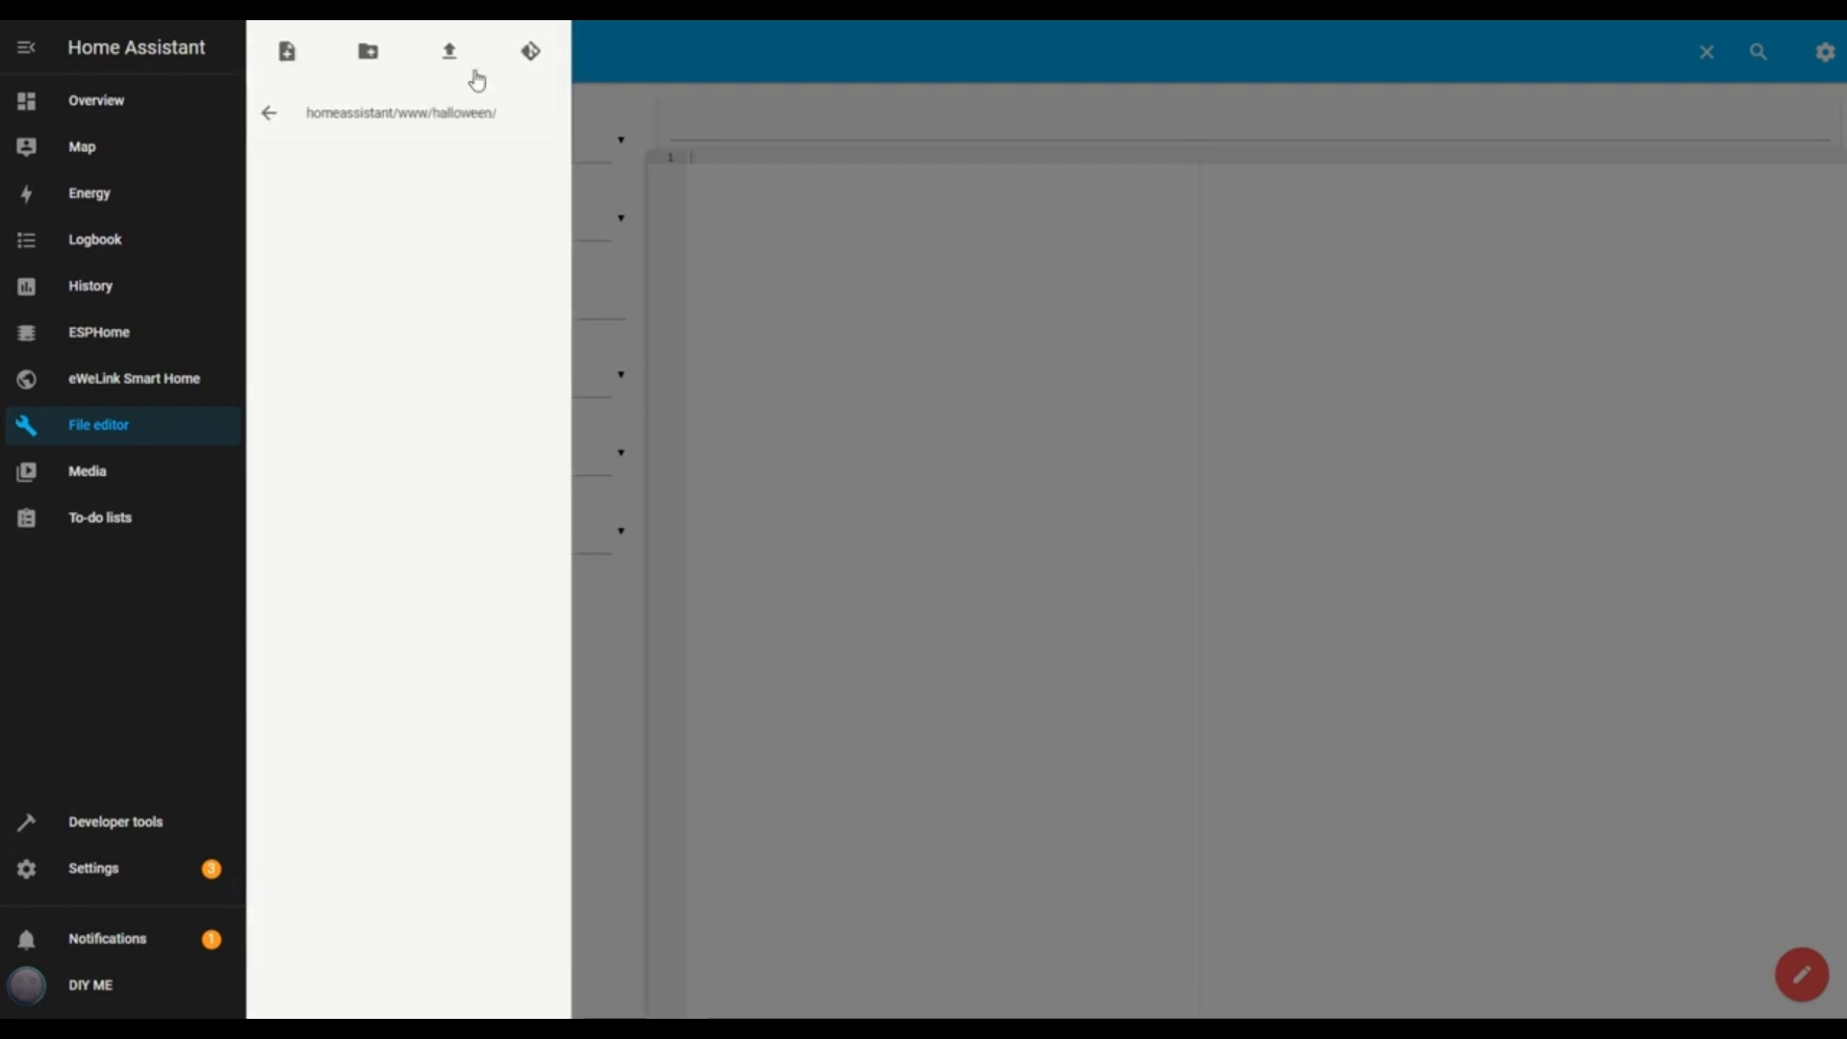
Upload dashboardbackground.png to the homeassistant/www/halloween folder
left_click(451, 50)
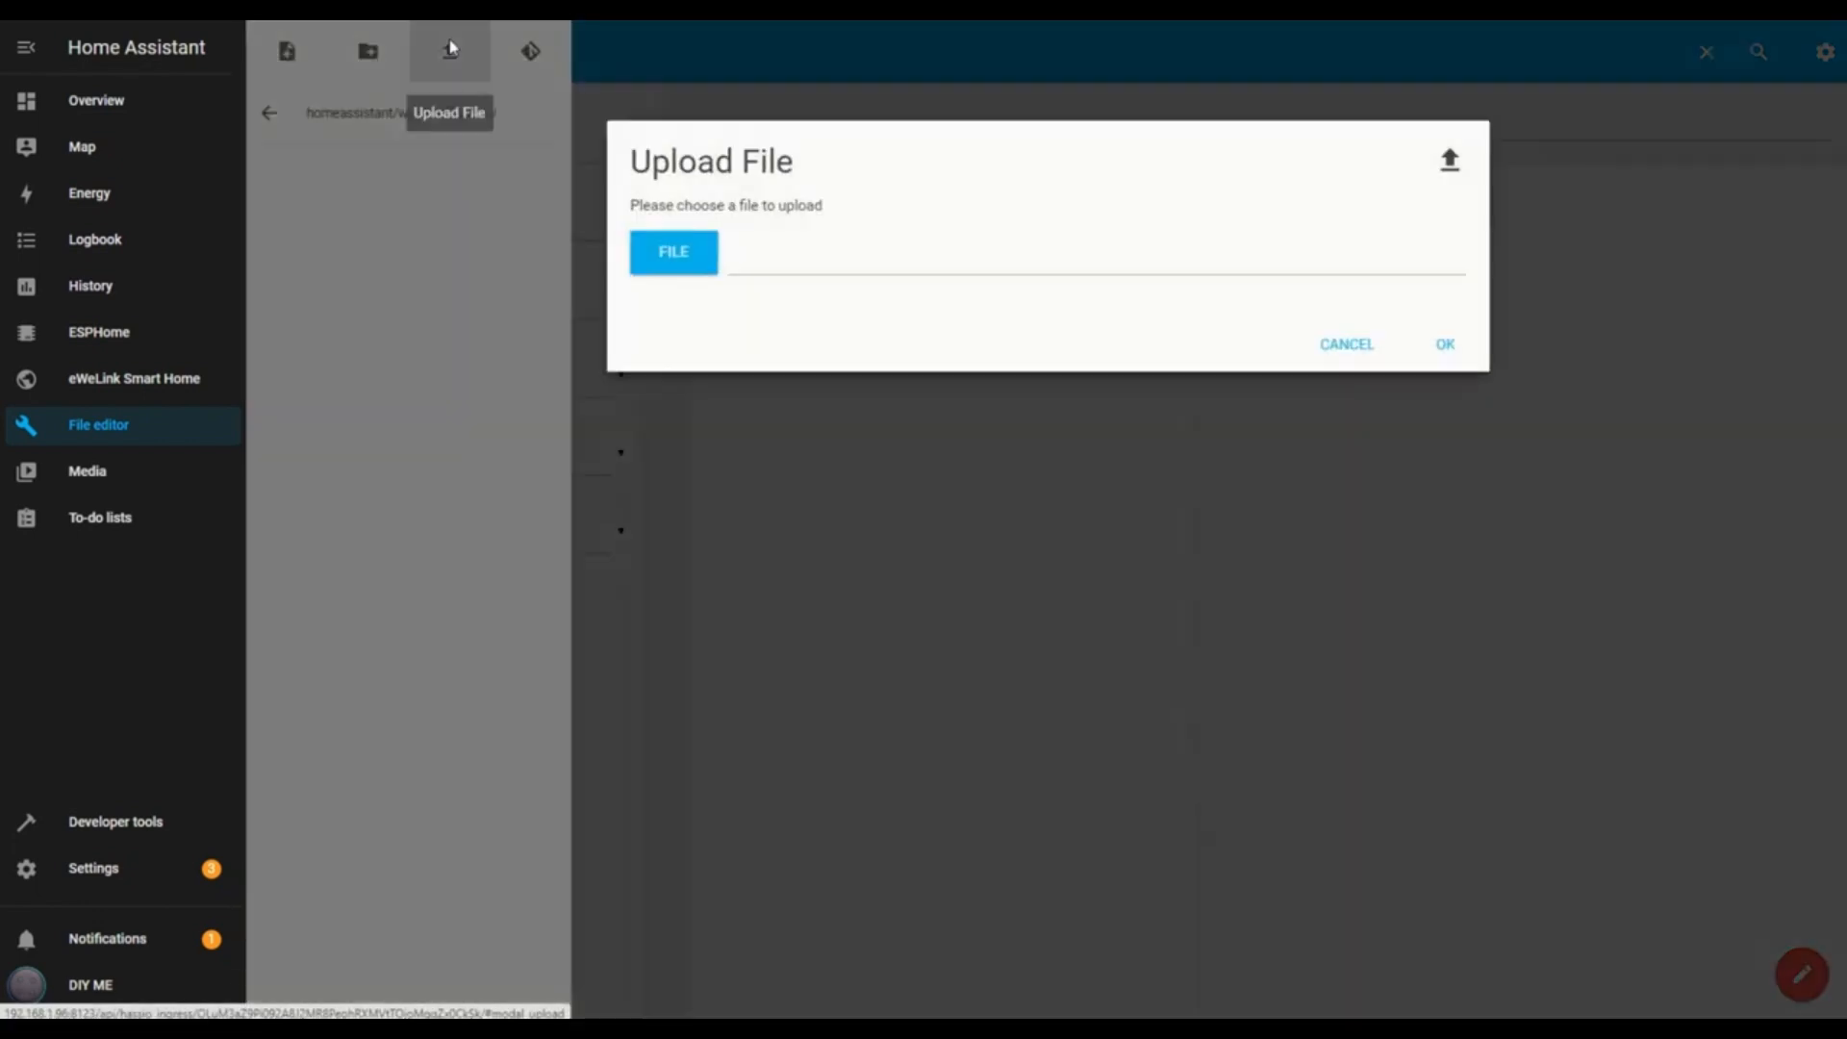
left_click(665, 256)
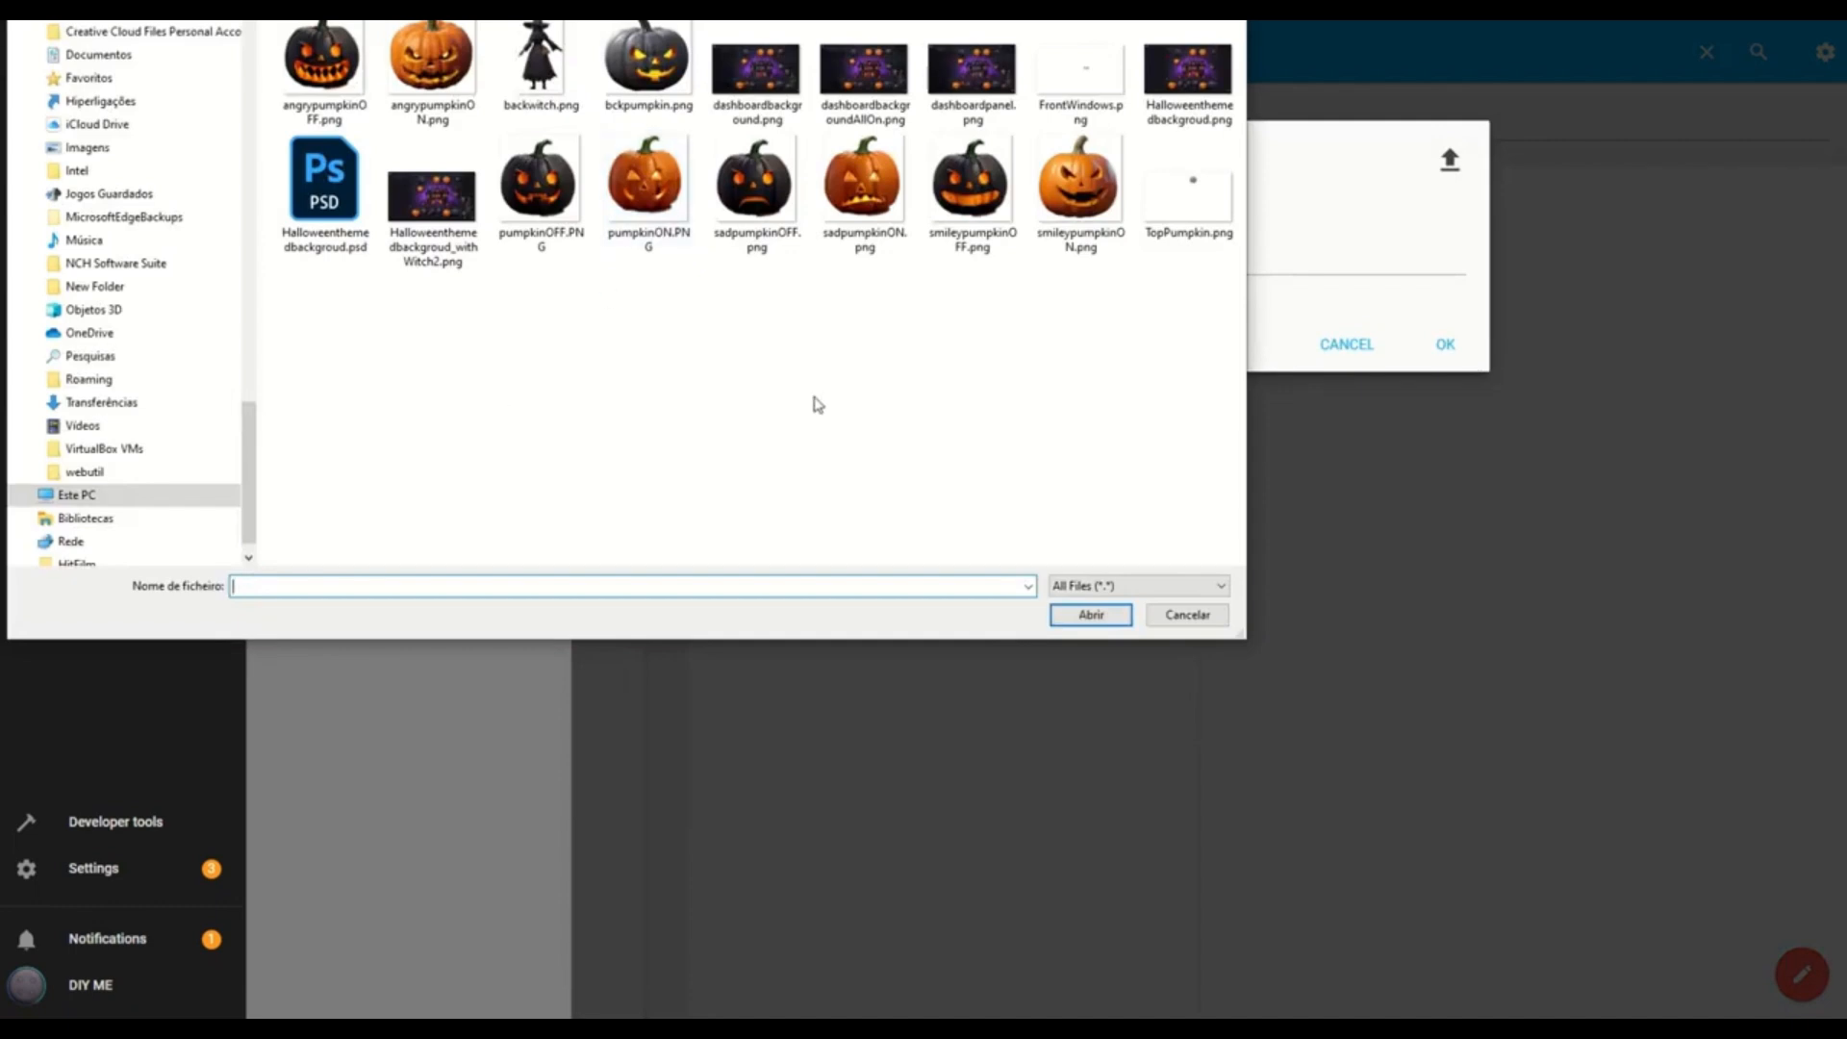
double_click(752, 77)
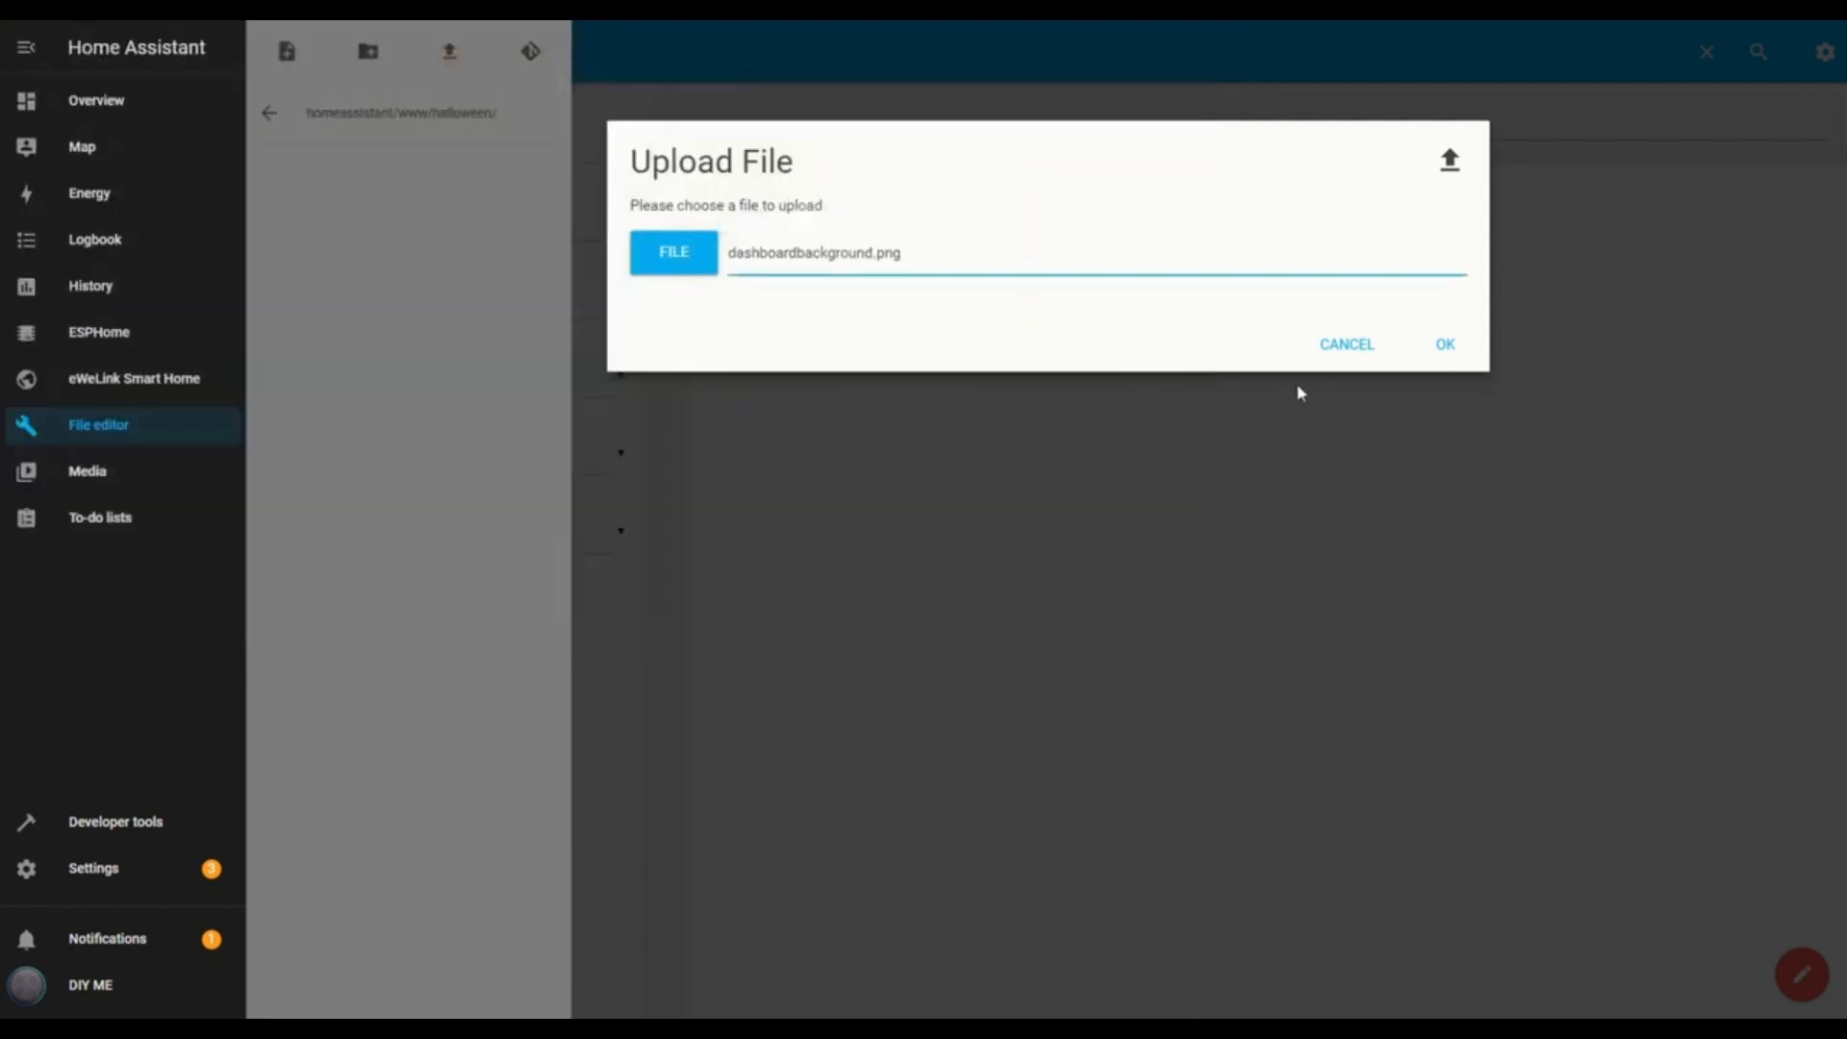
left_click(1448, 348)
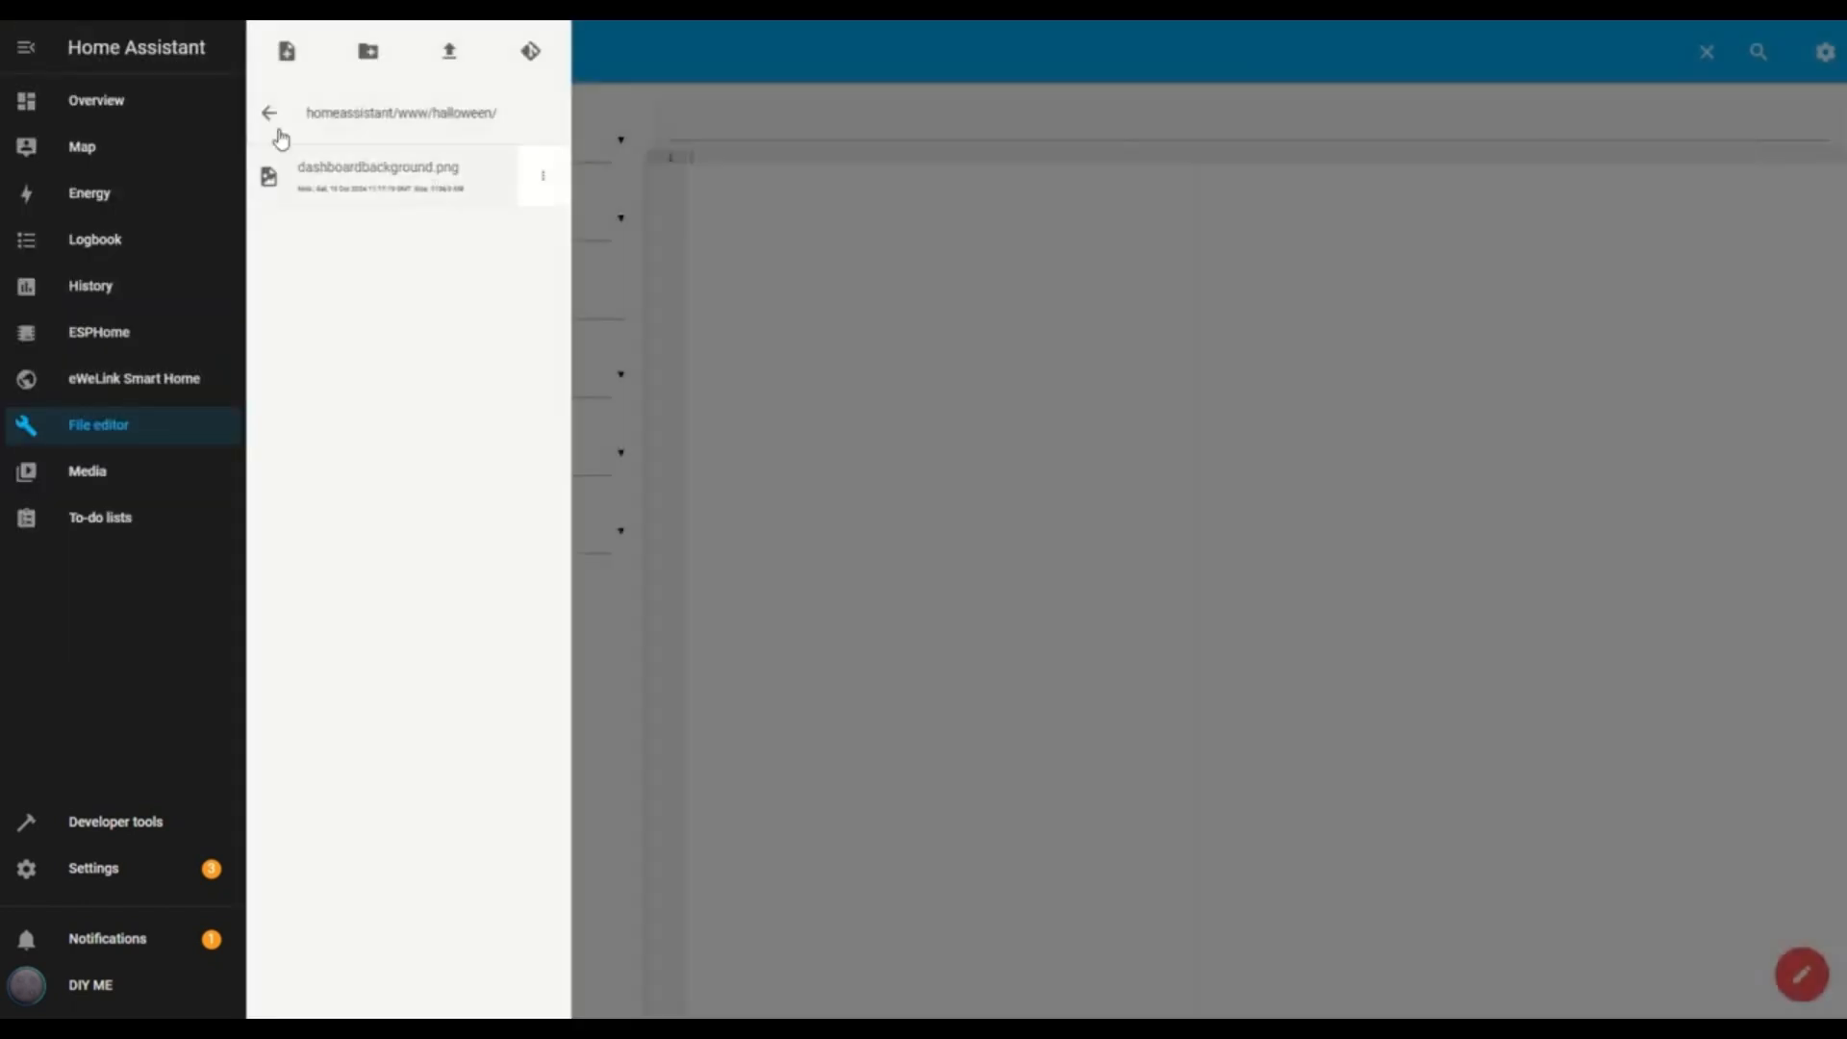
Add a Picture elements card to the Overview dashboard's empty pumpkin-icon view and remove the card's default state badge
left_click(68, 110)
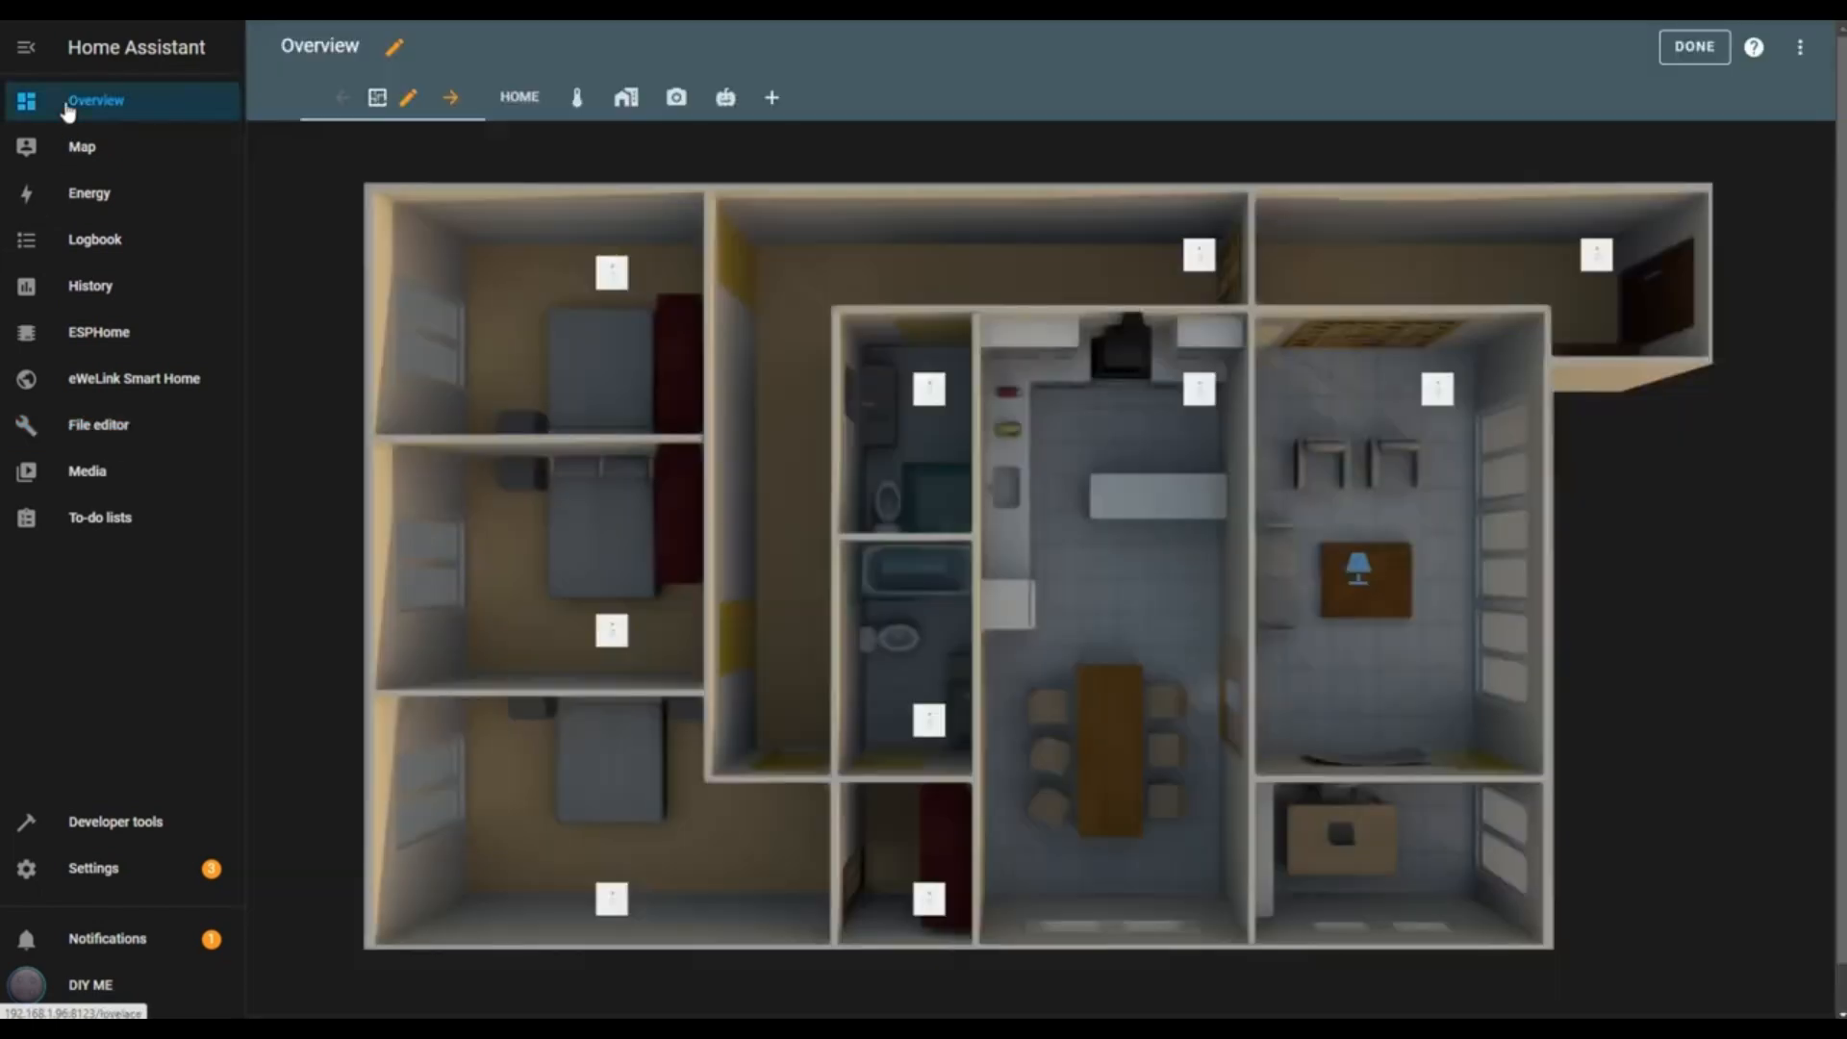
left_click(727, 98)
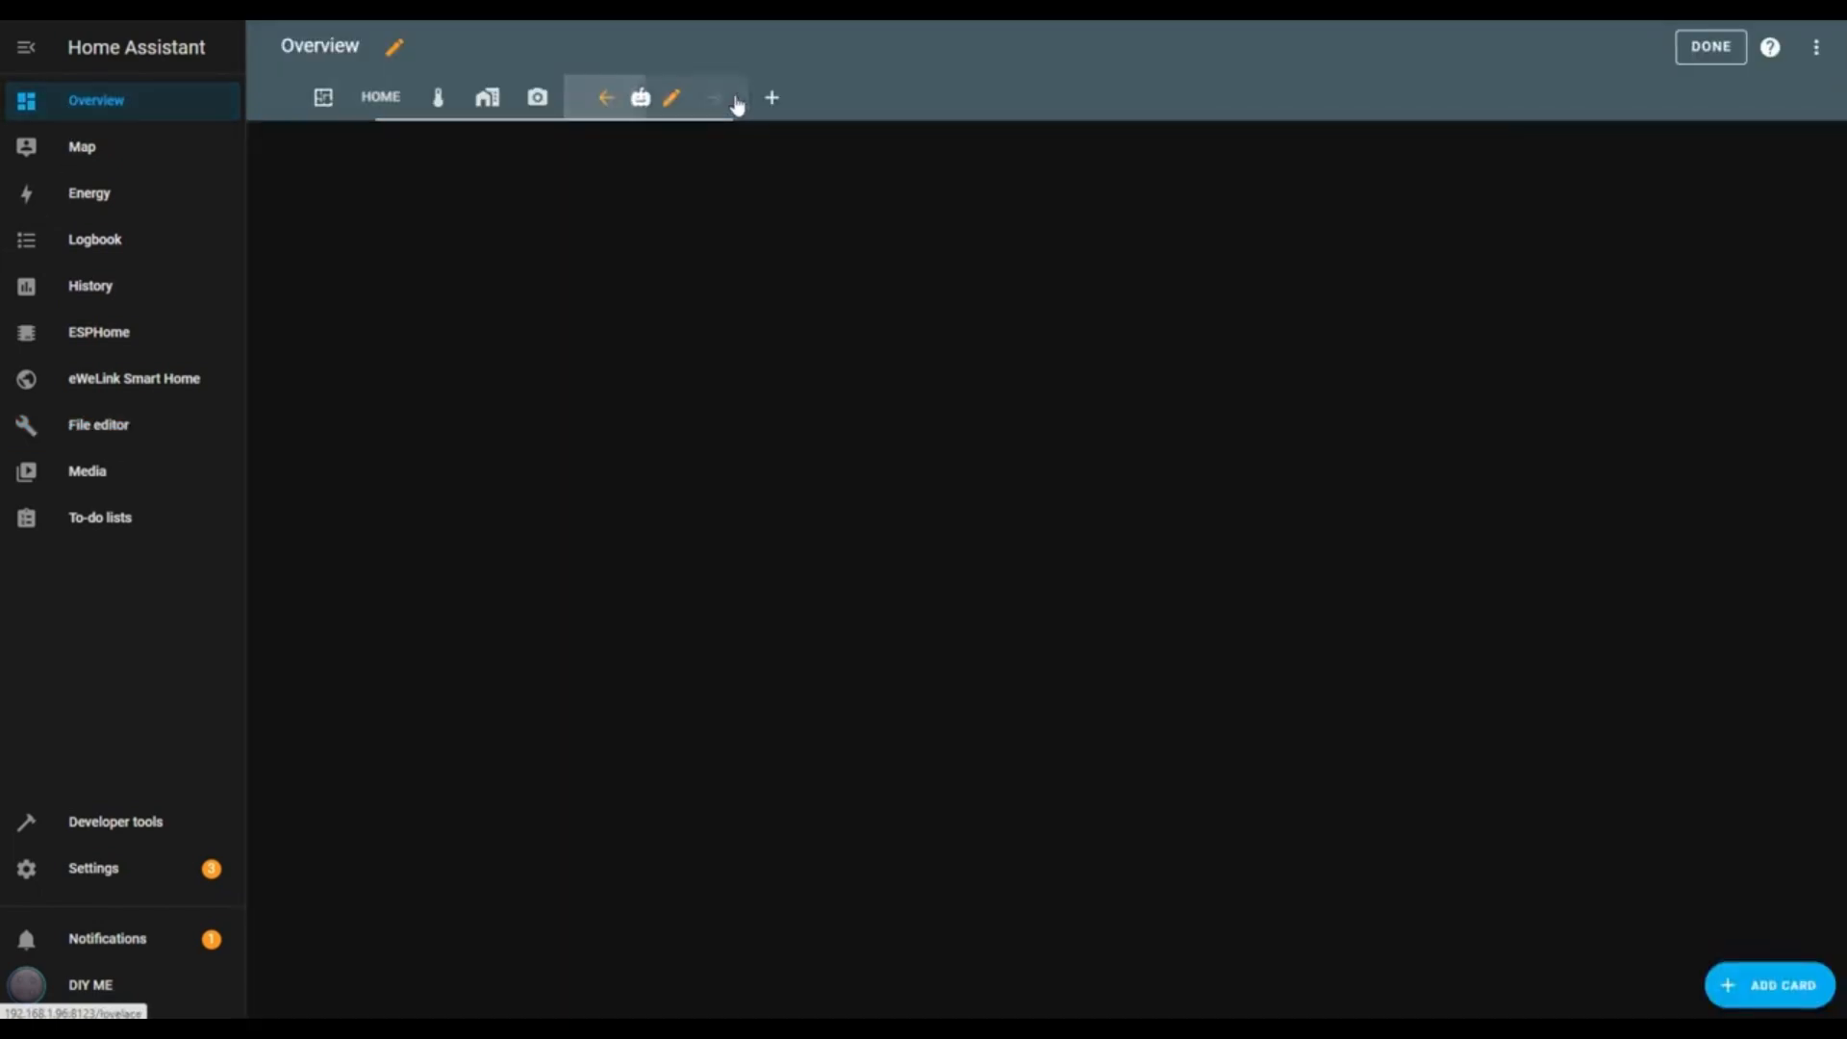
left_click(1776, 994)
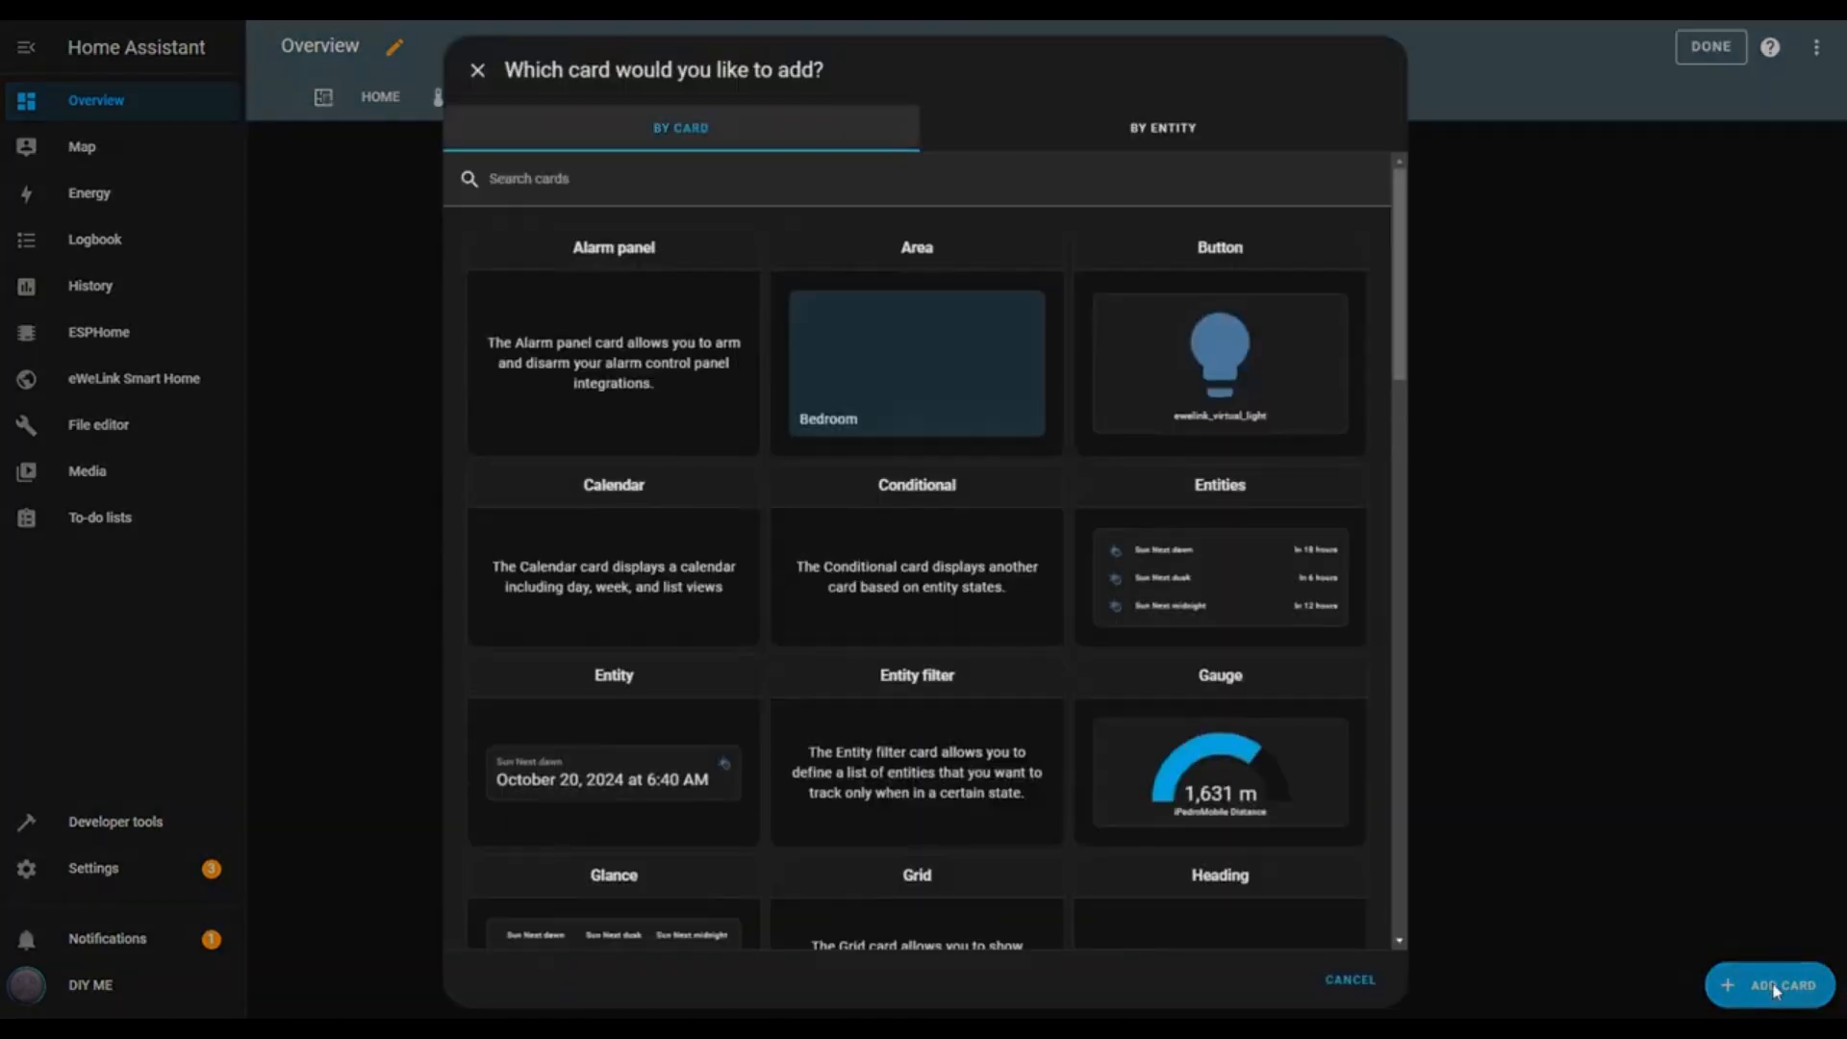
scroll(672, 777, "down", 12)
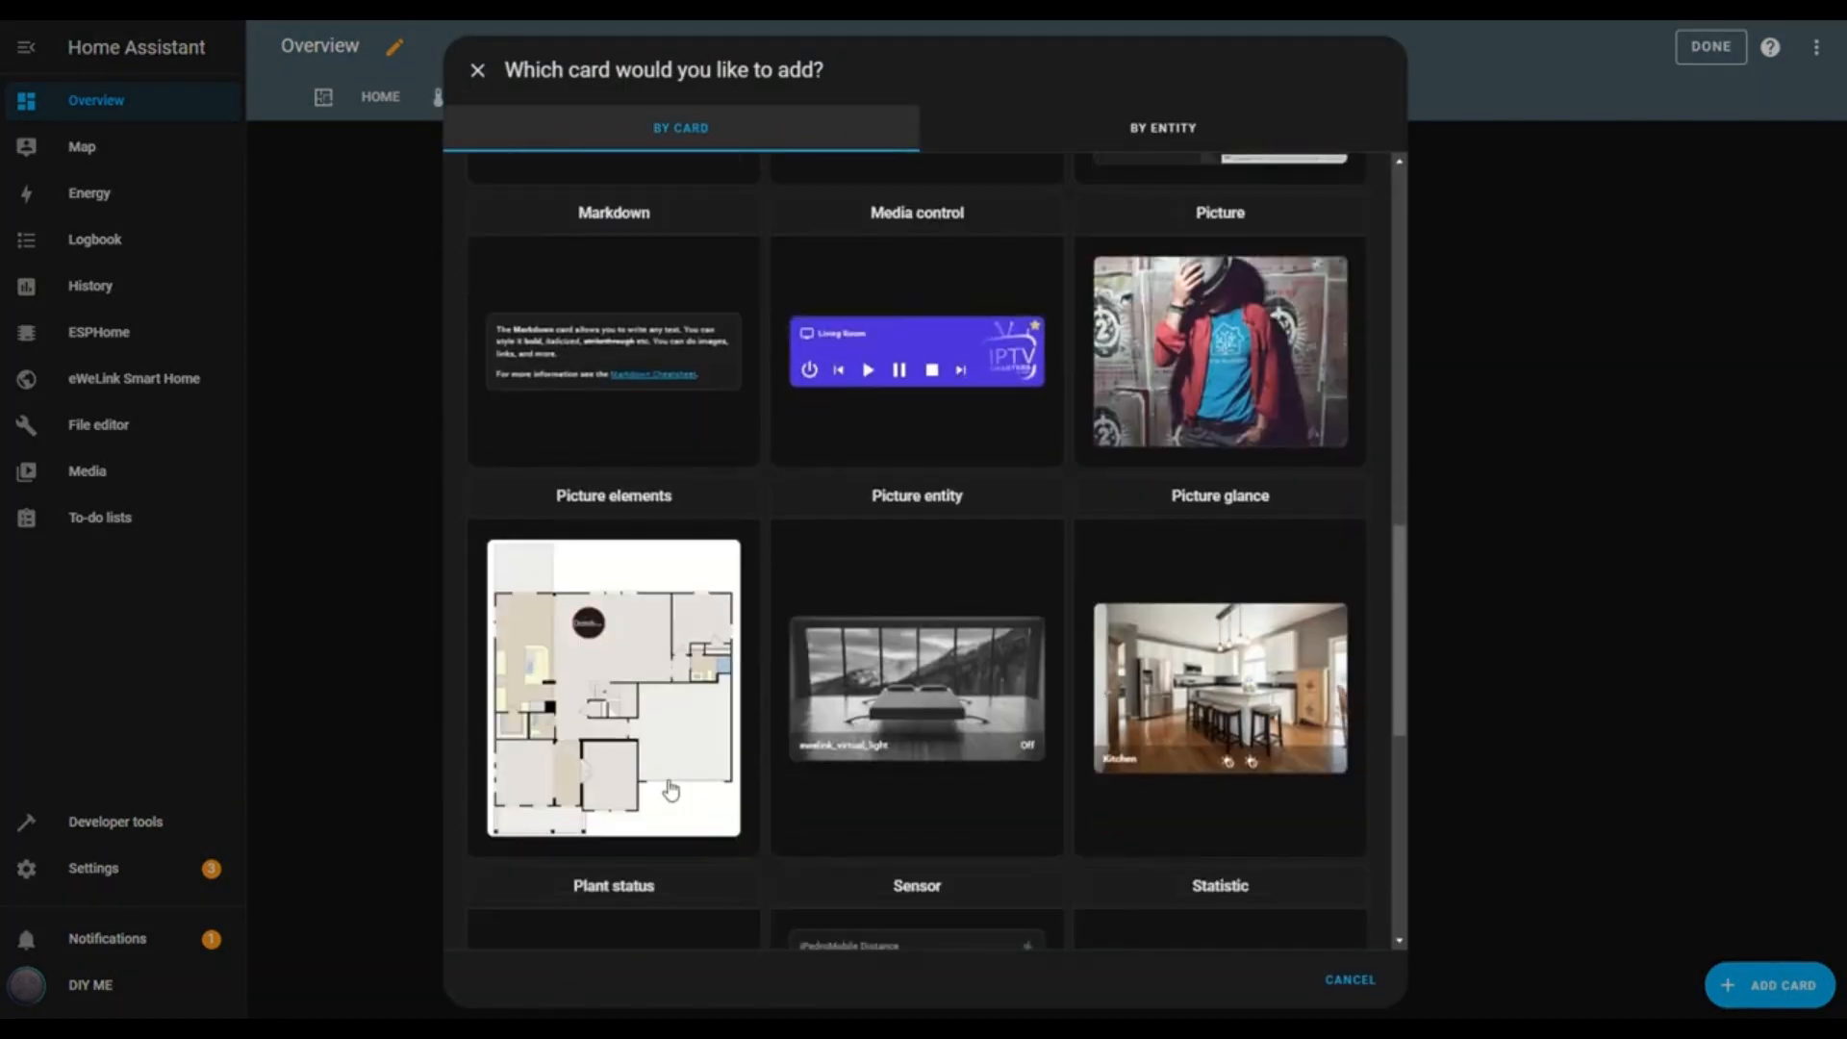
left_click(597, 579)
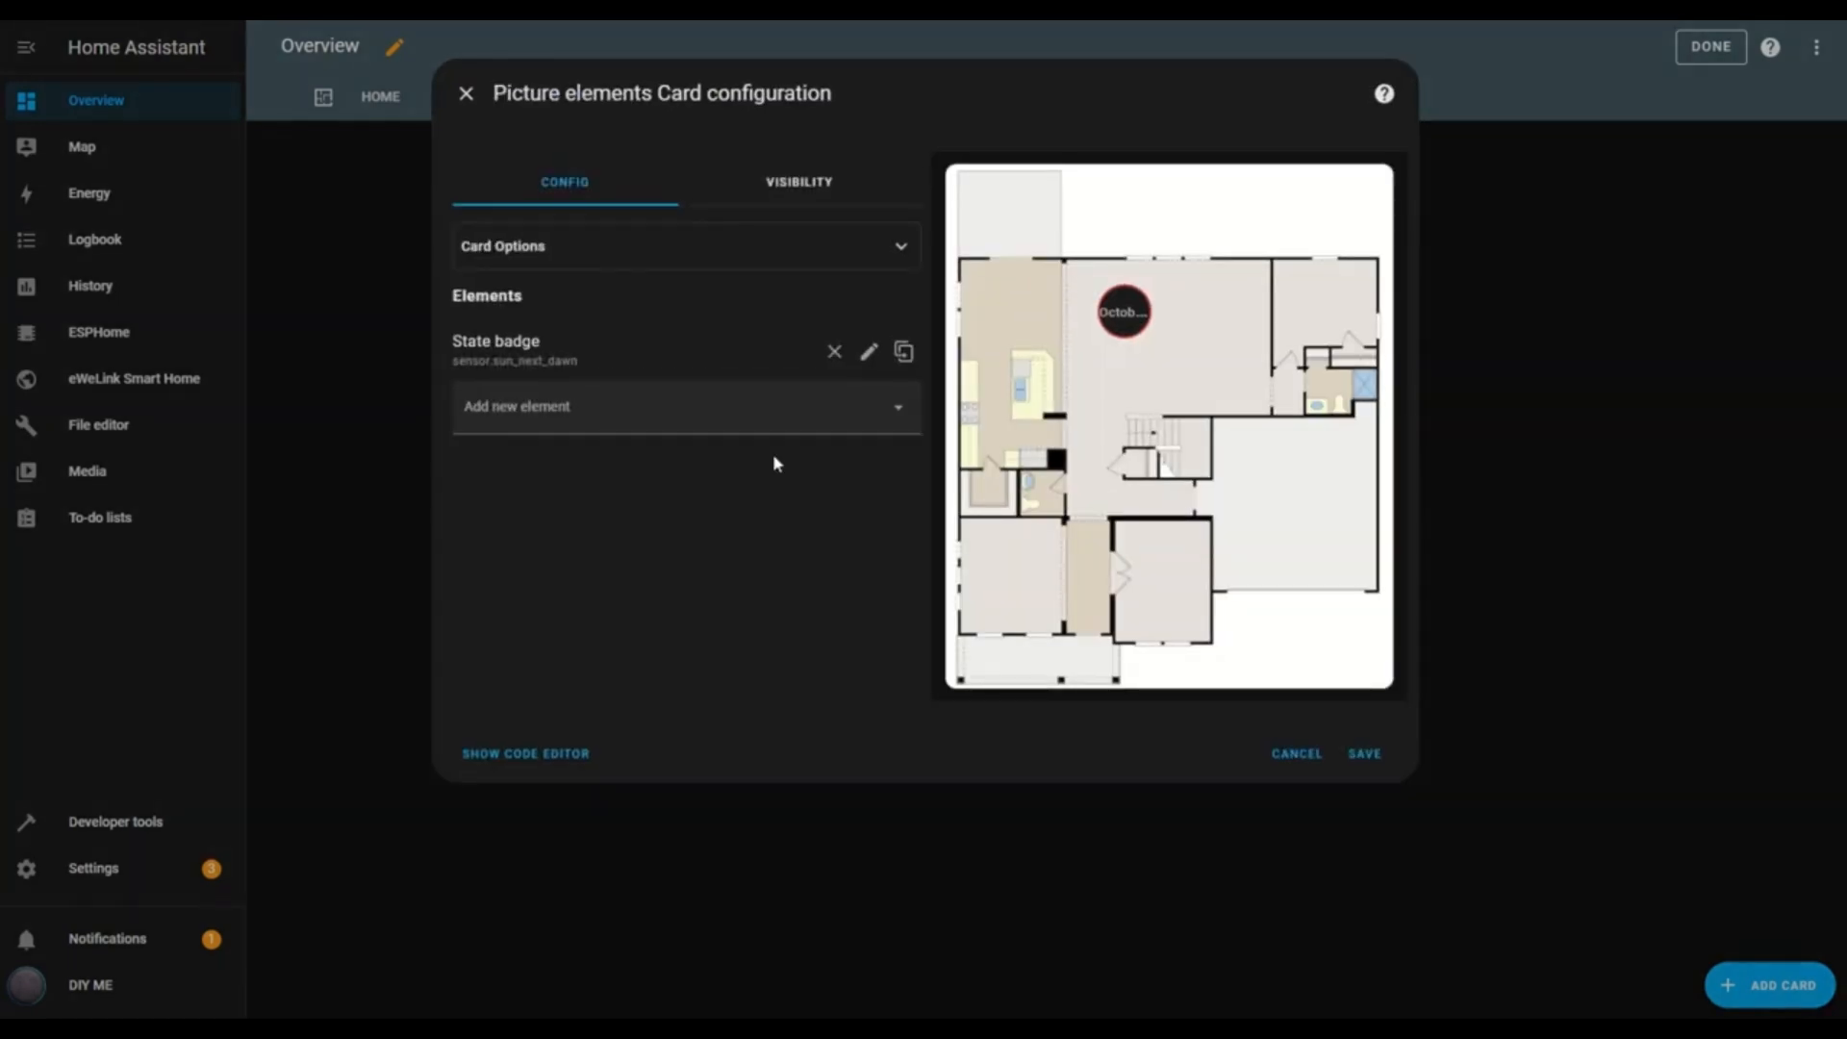
left_click(833, 358)
left_click(1068, 569)
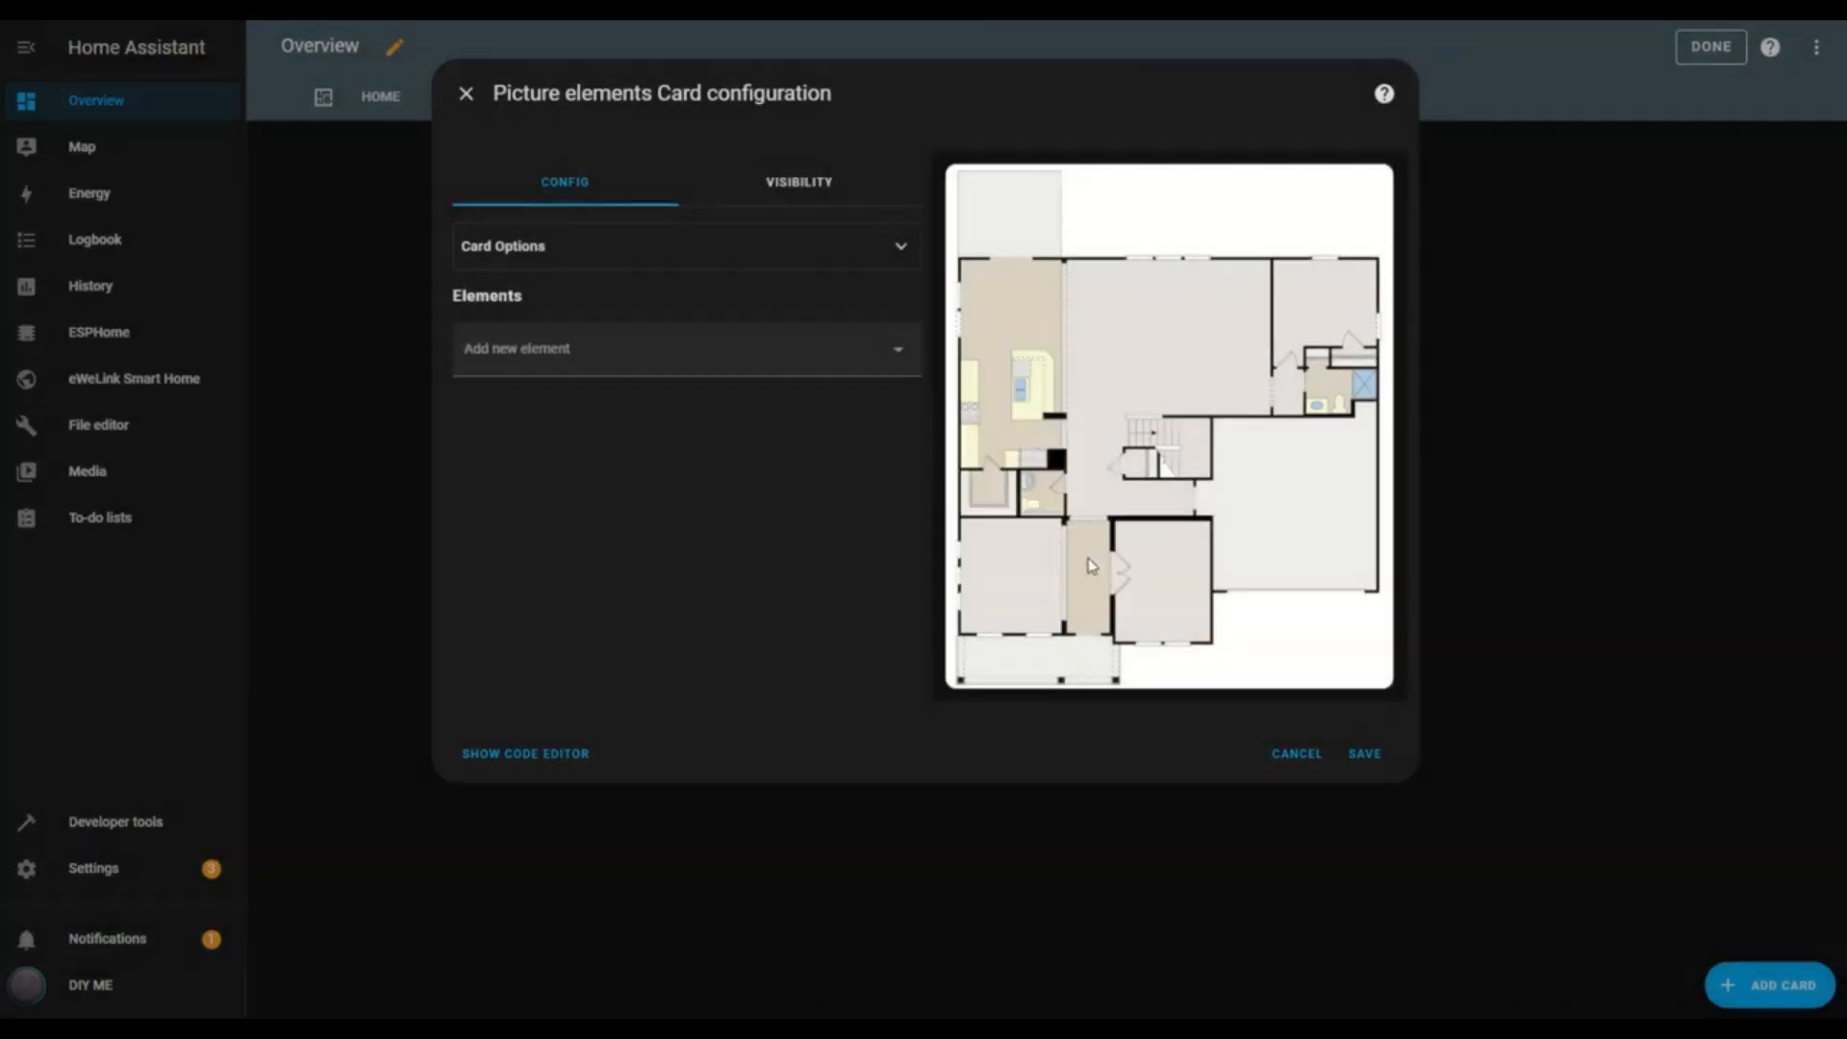
Set the card's image path to /local/halloween/dashboardbackground.png and save the card
left_click(900, 246)
left_click_drag(849, 508, 449, 522)
type("/local/halloween/dashboardbackground.png")
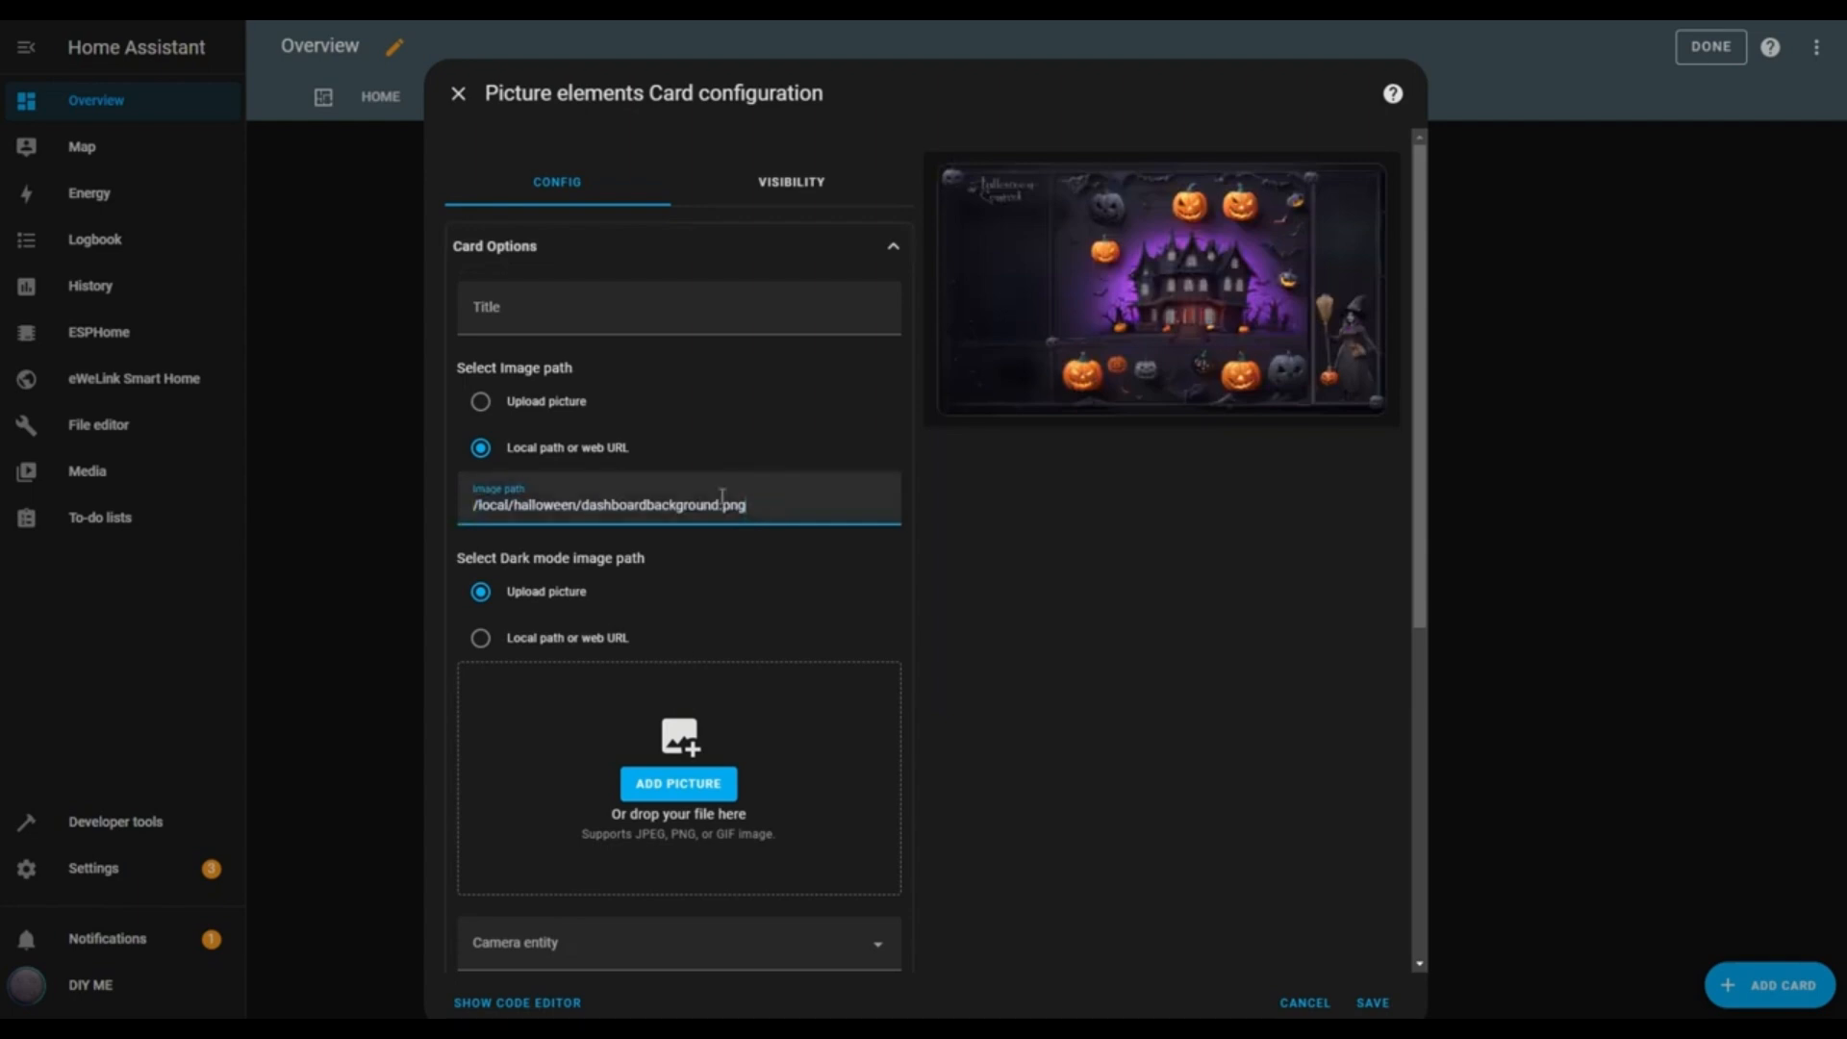
scroll(873, 585, "down", 6)
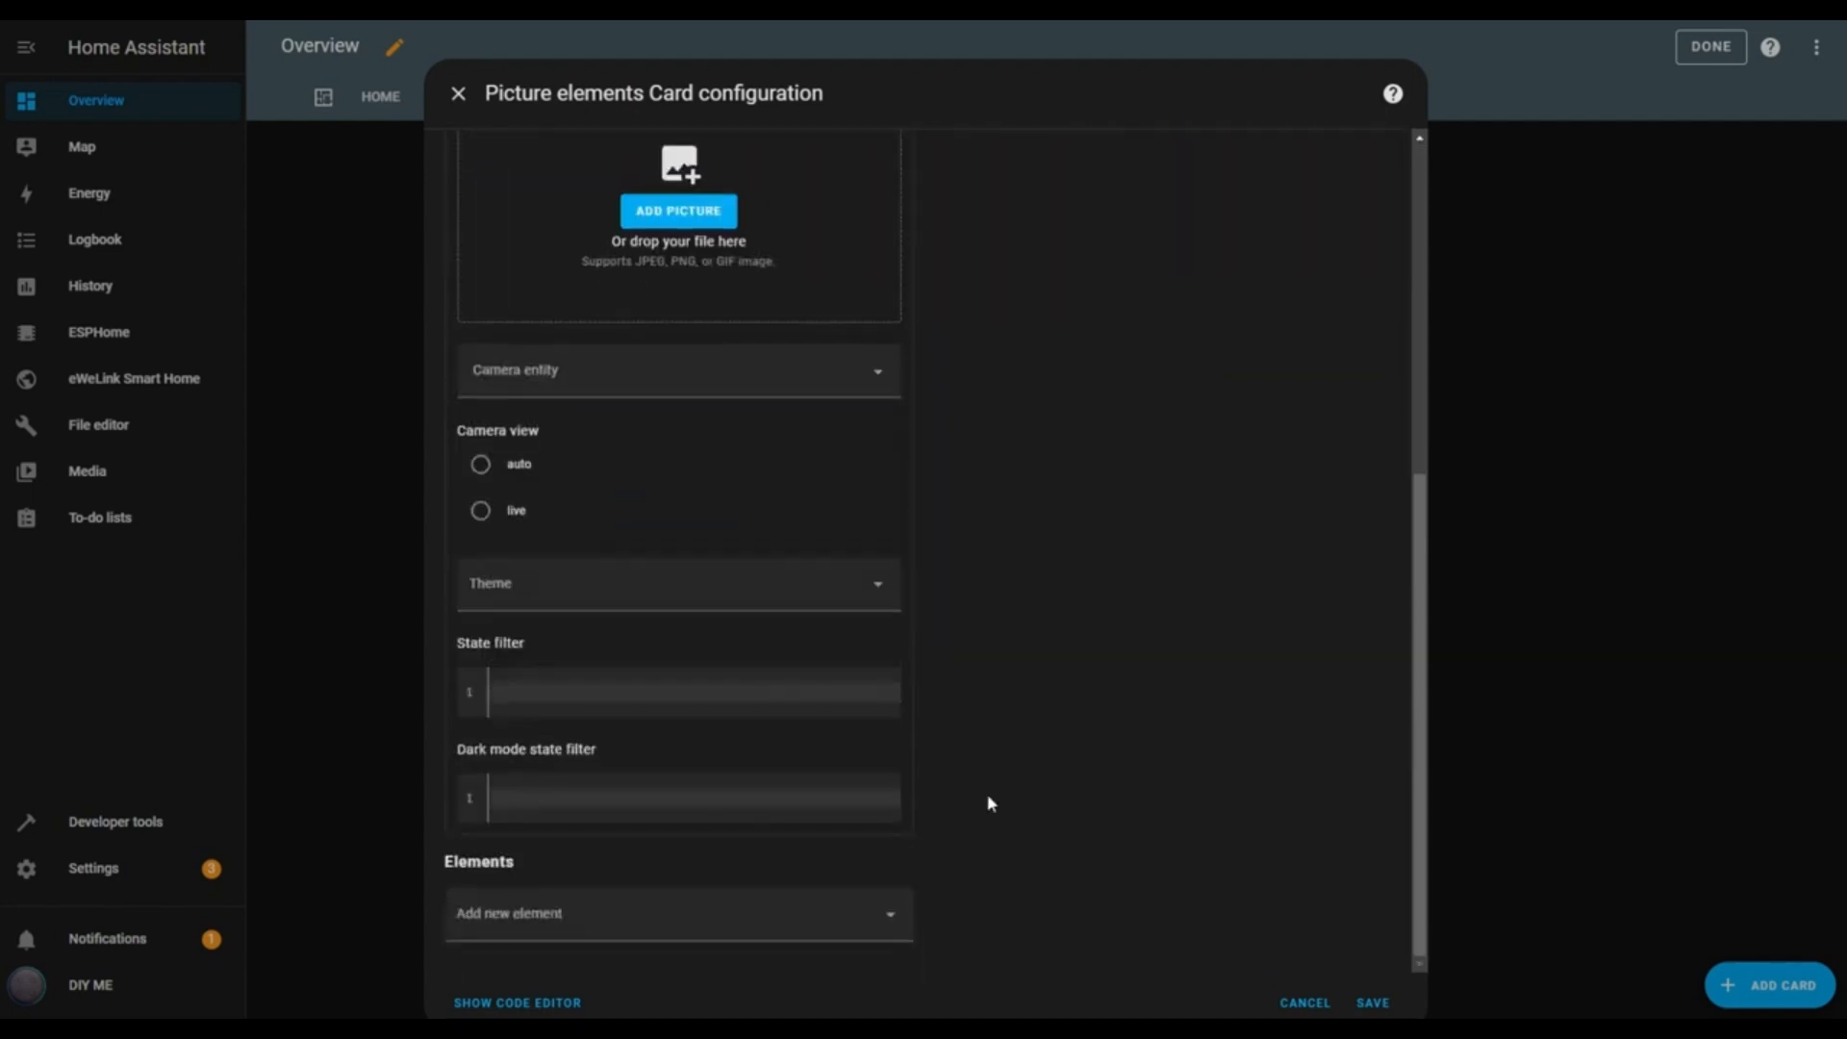
left_click(1372, 1003)
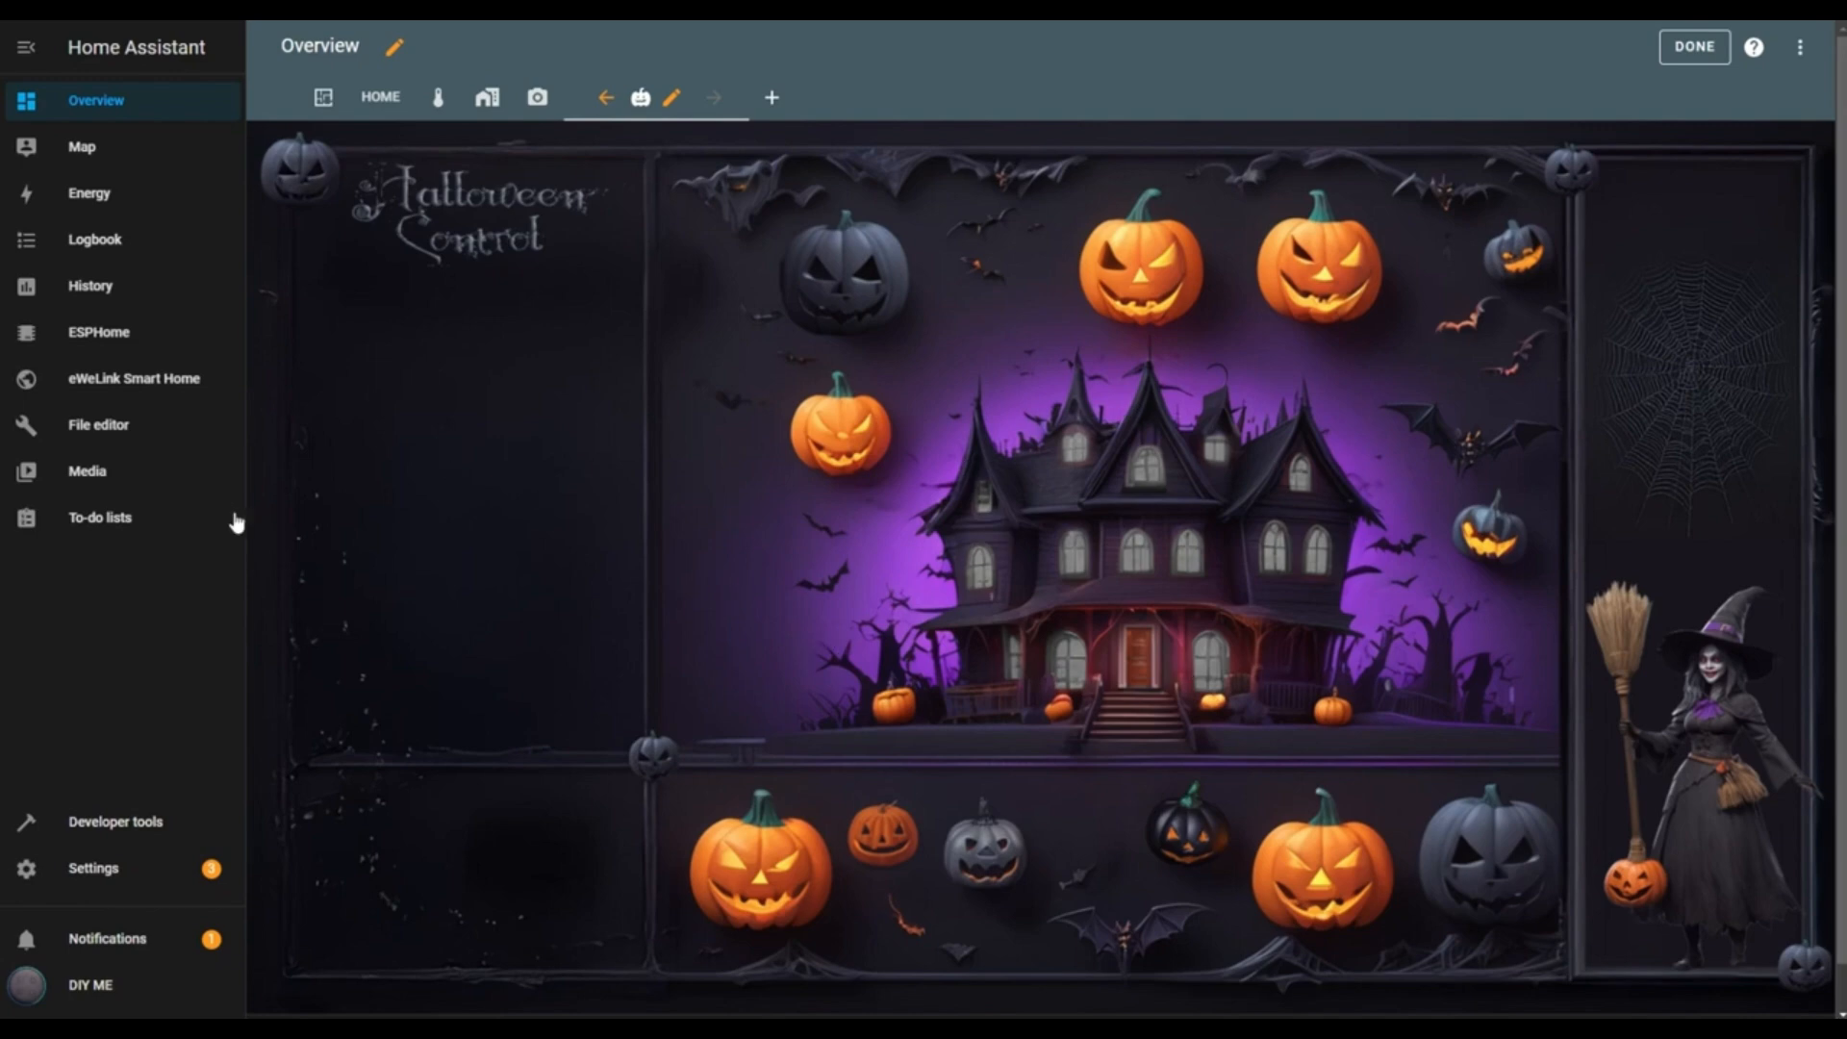
Return to the File editor and open the homeassistant/www/halloween folder
left_click(100, 426)
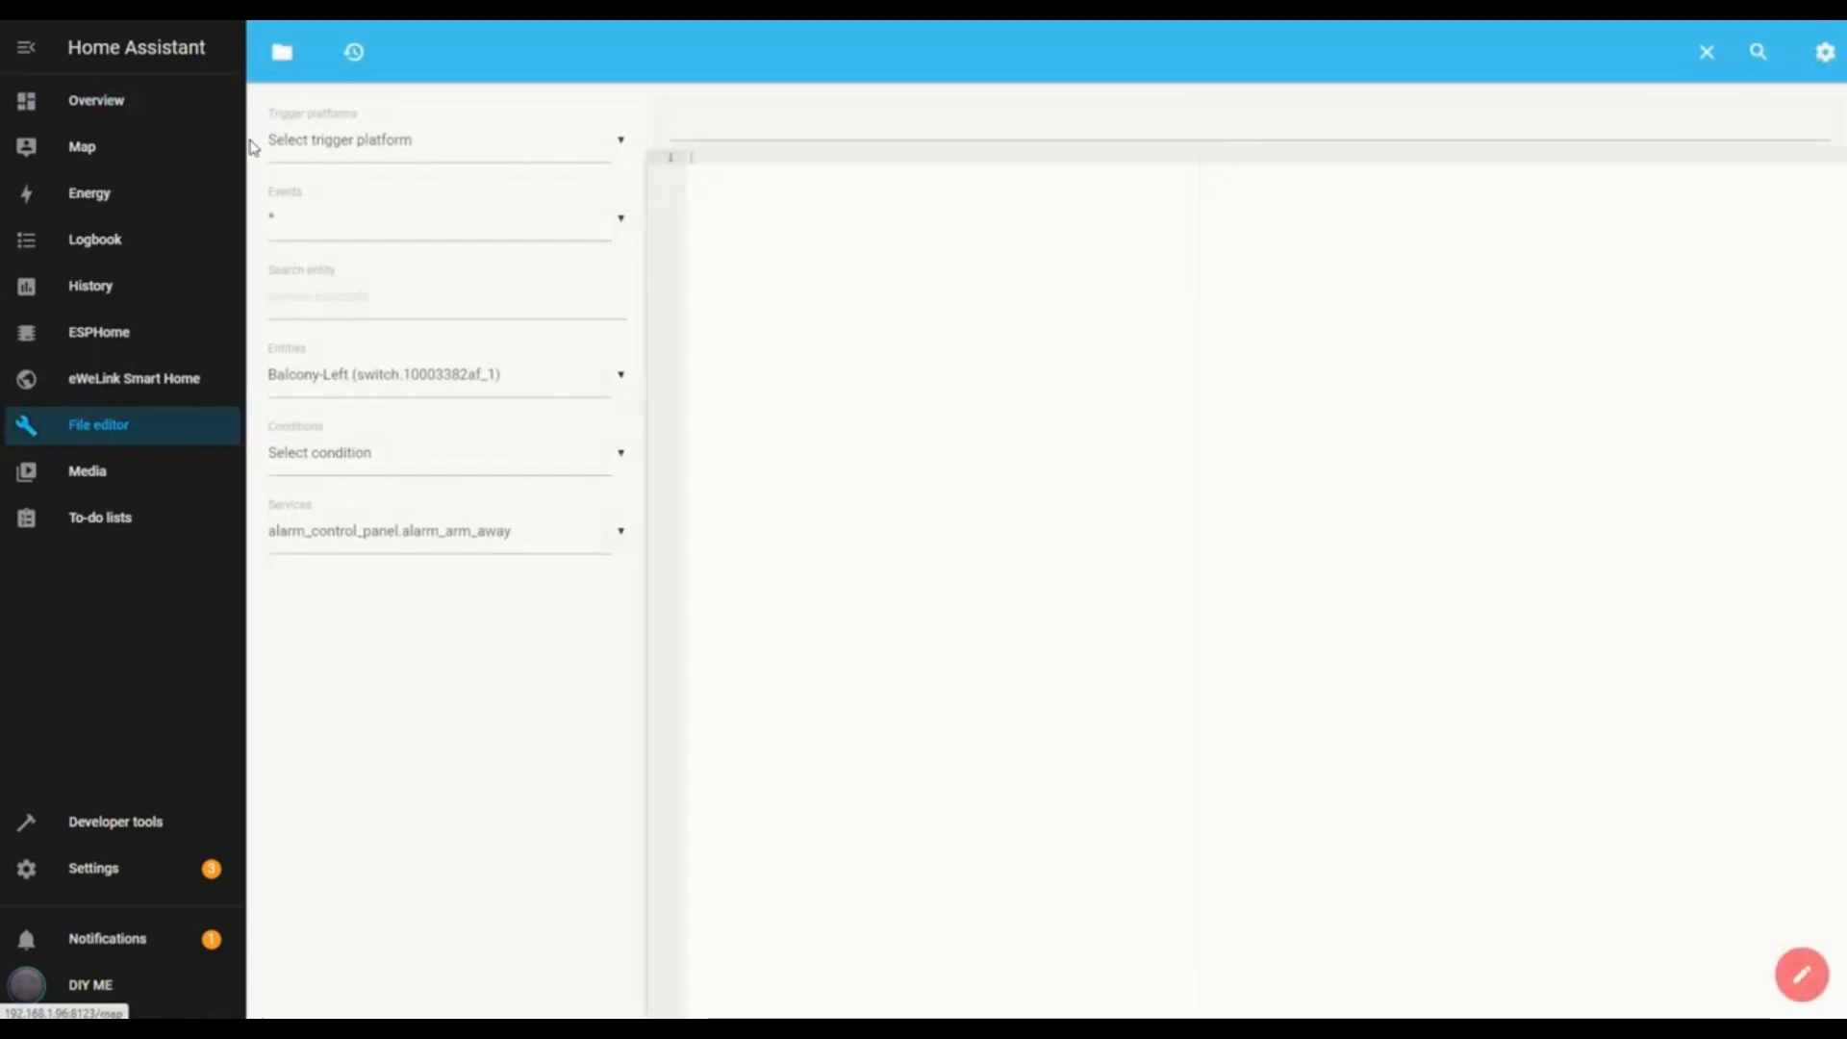
left_click(282, 52)
scroll(388, 696, "down", 3)
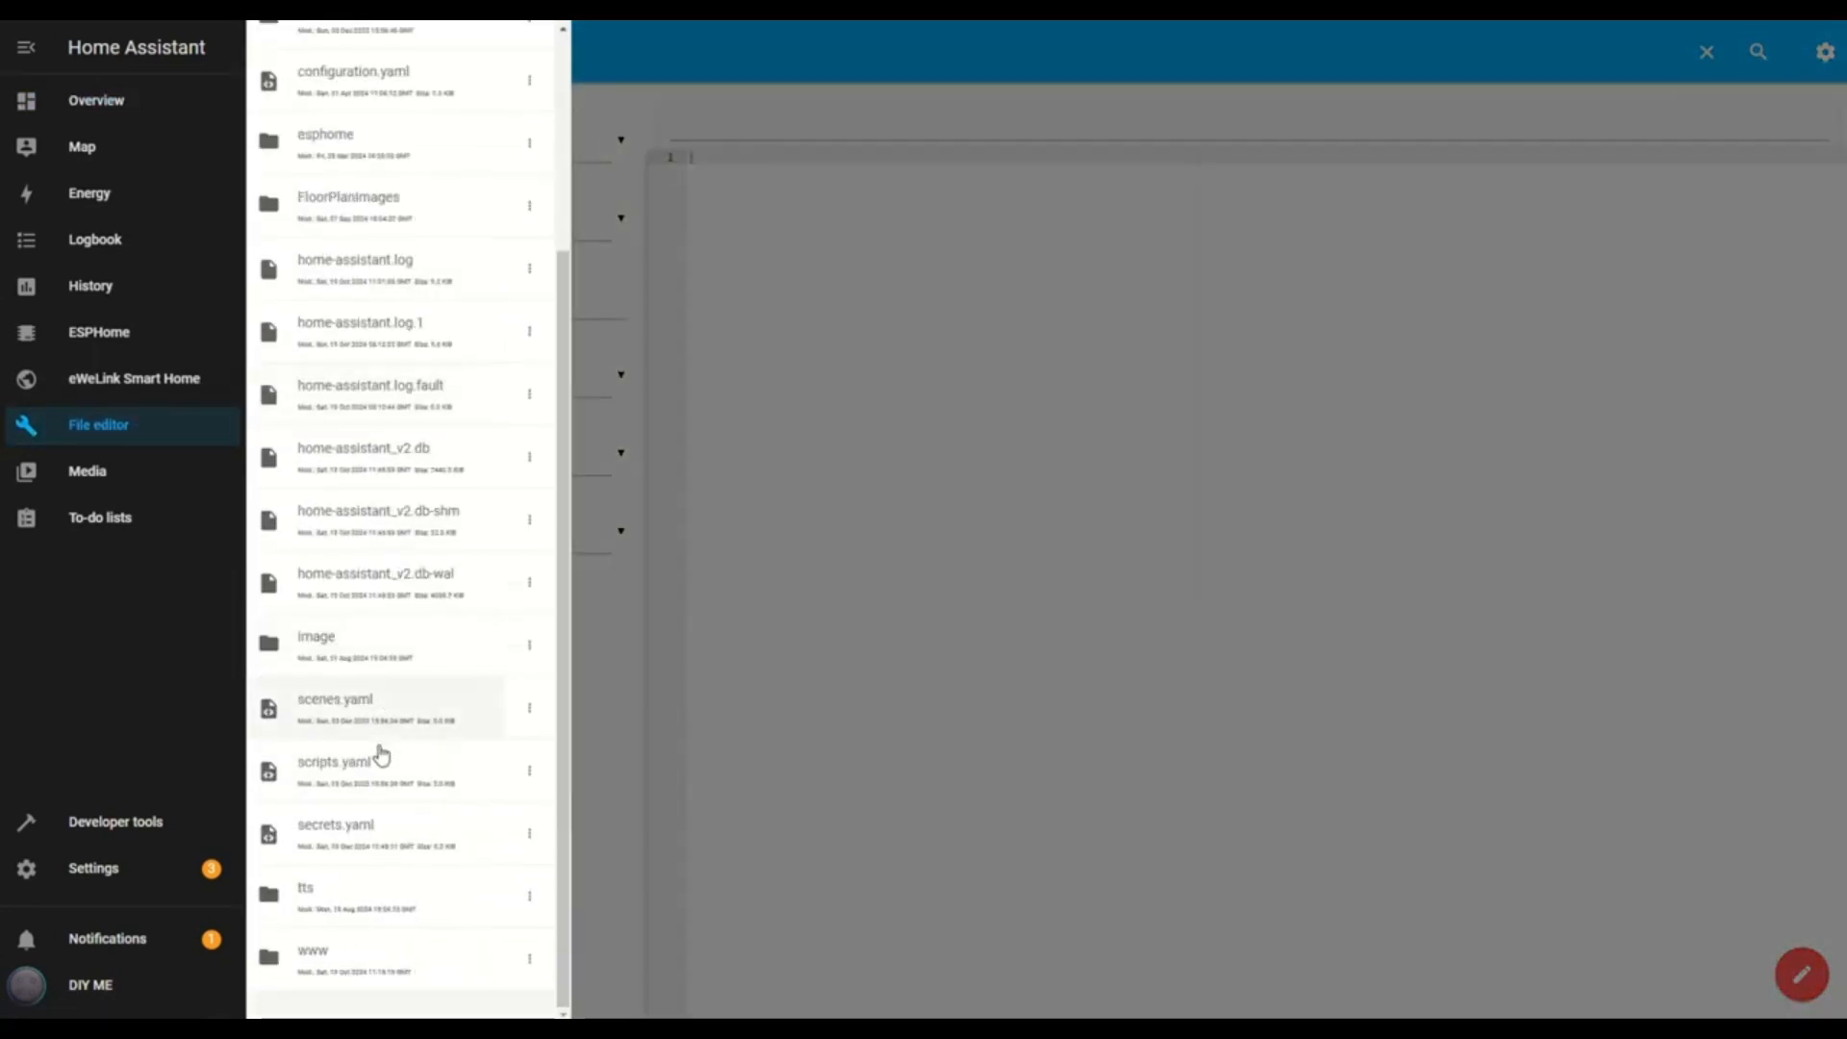
left_click(339, 957)
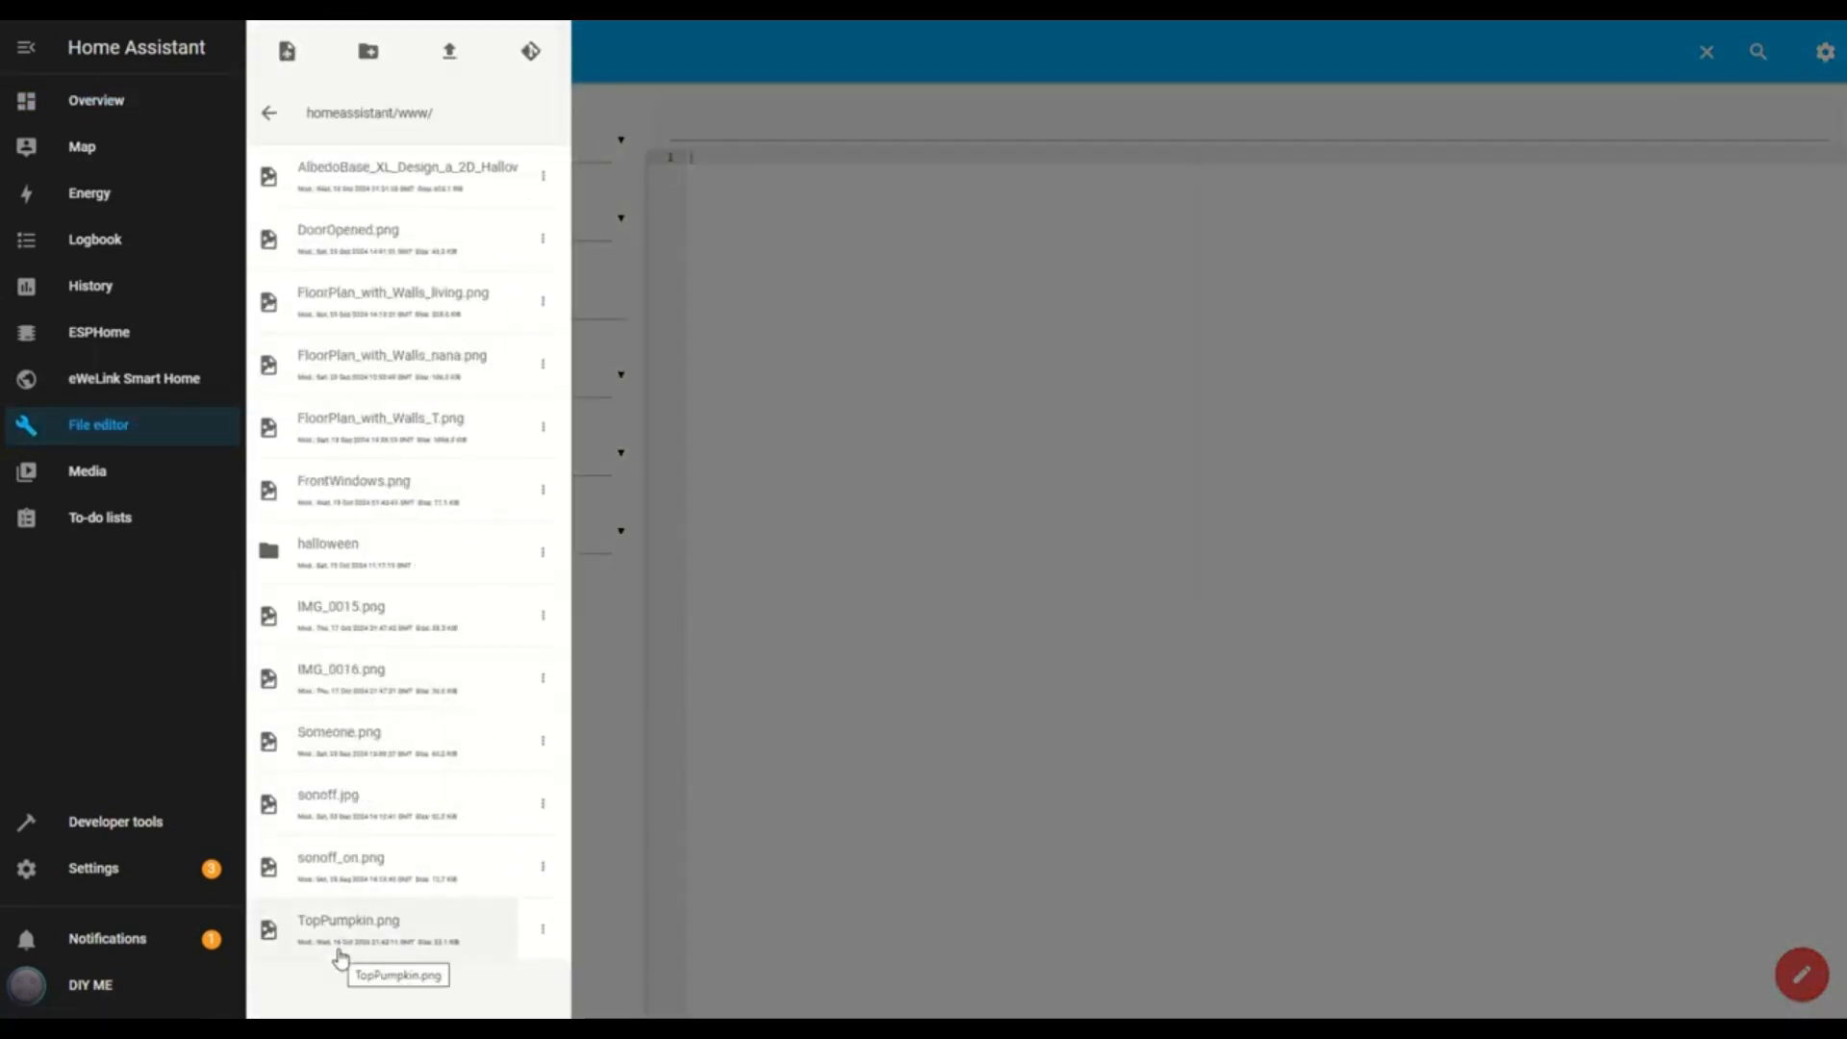
left_click(440, 561)
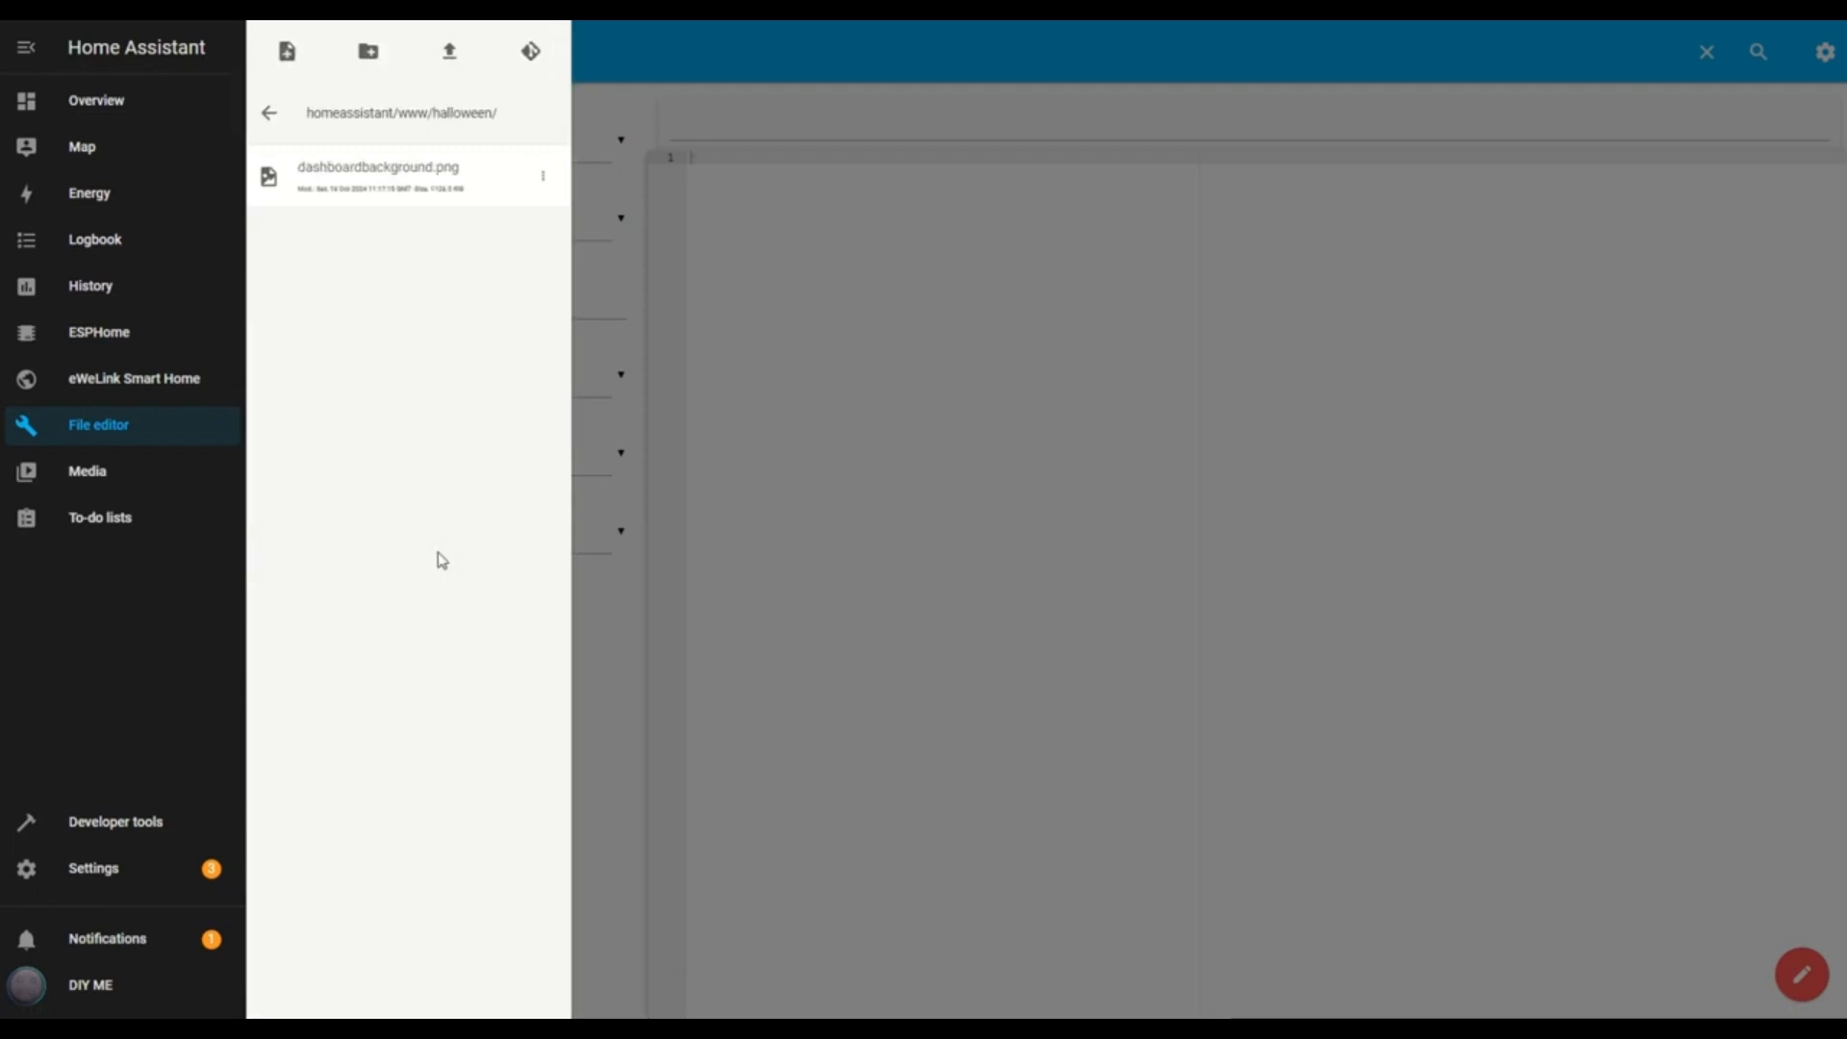
Upload windowbedroom1ON.png to the halloween folder
left_click(453, 55)
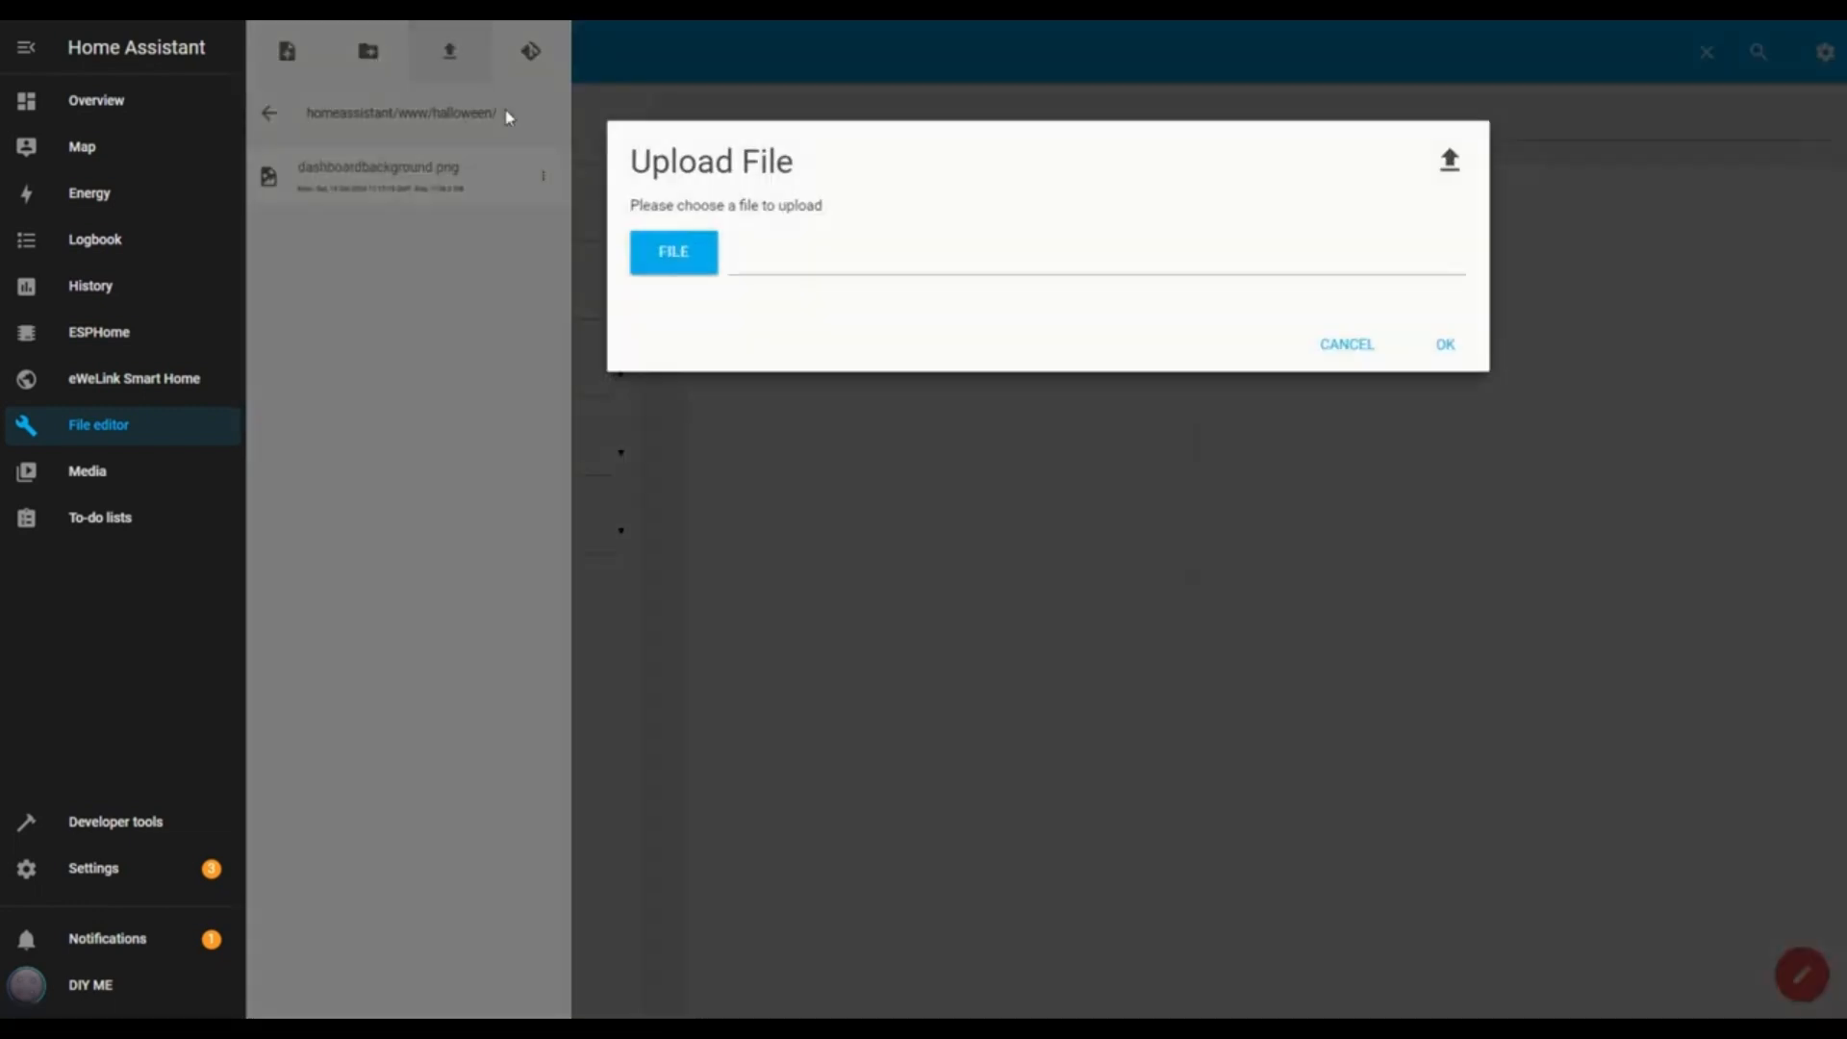
left_click(671, 260)
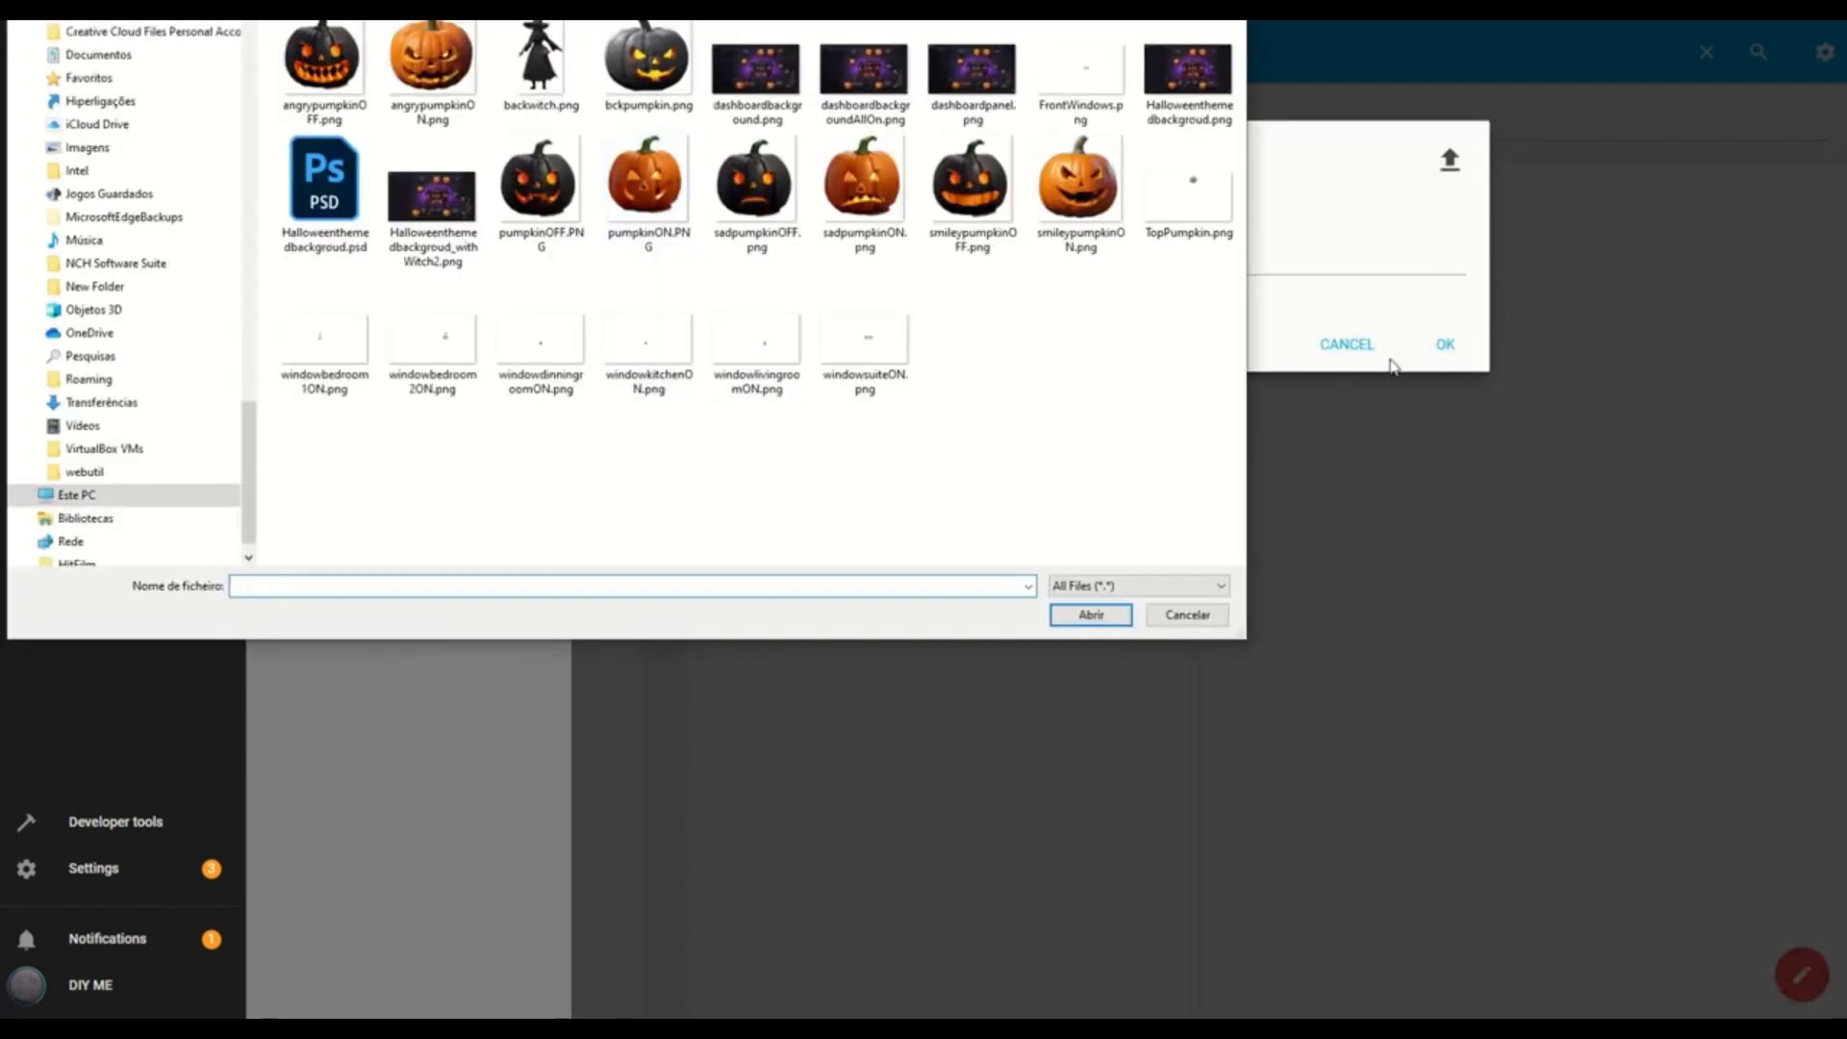
left_click(319, 348)
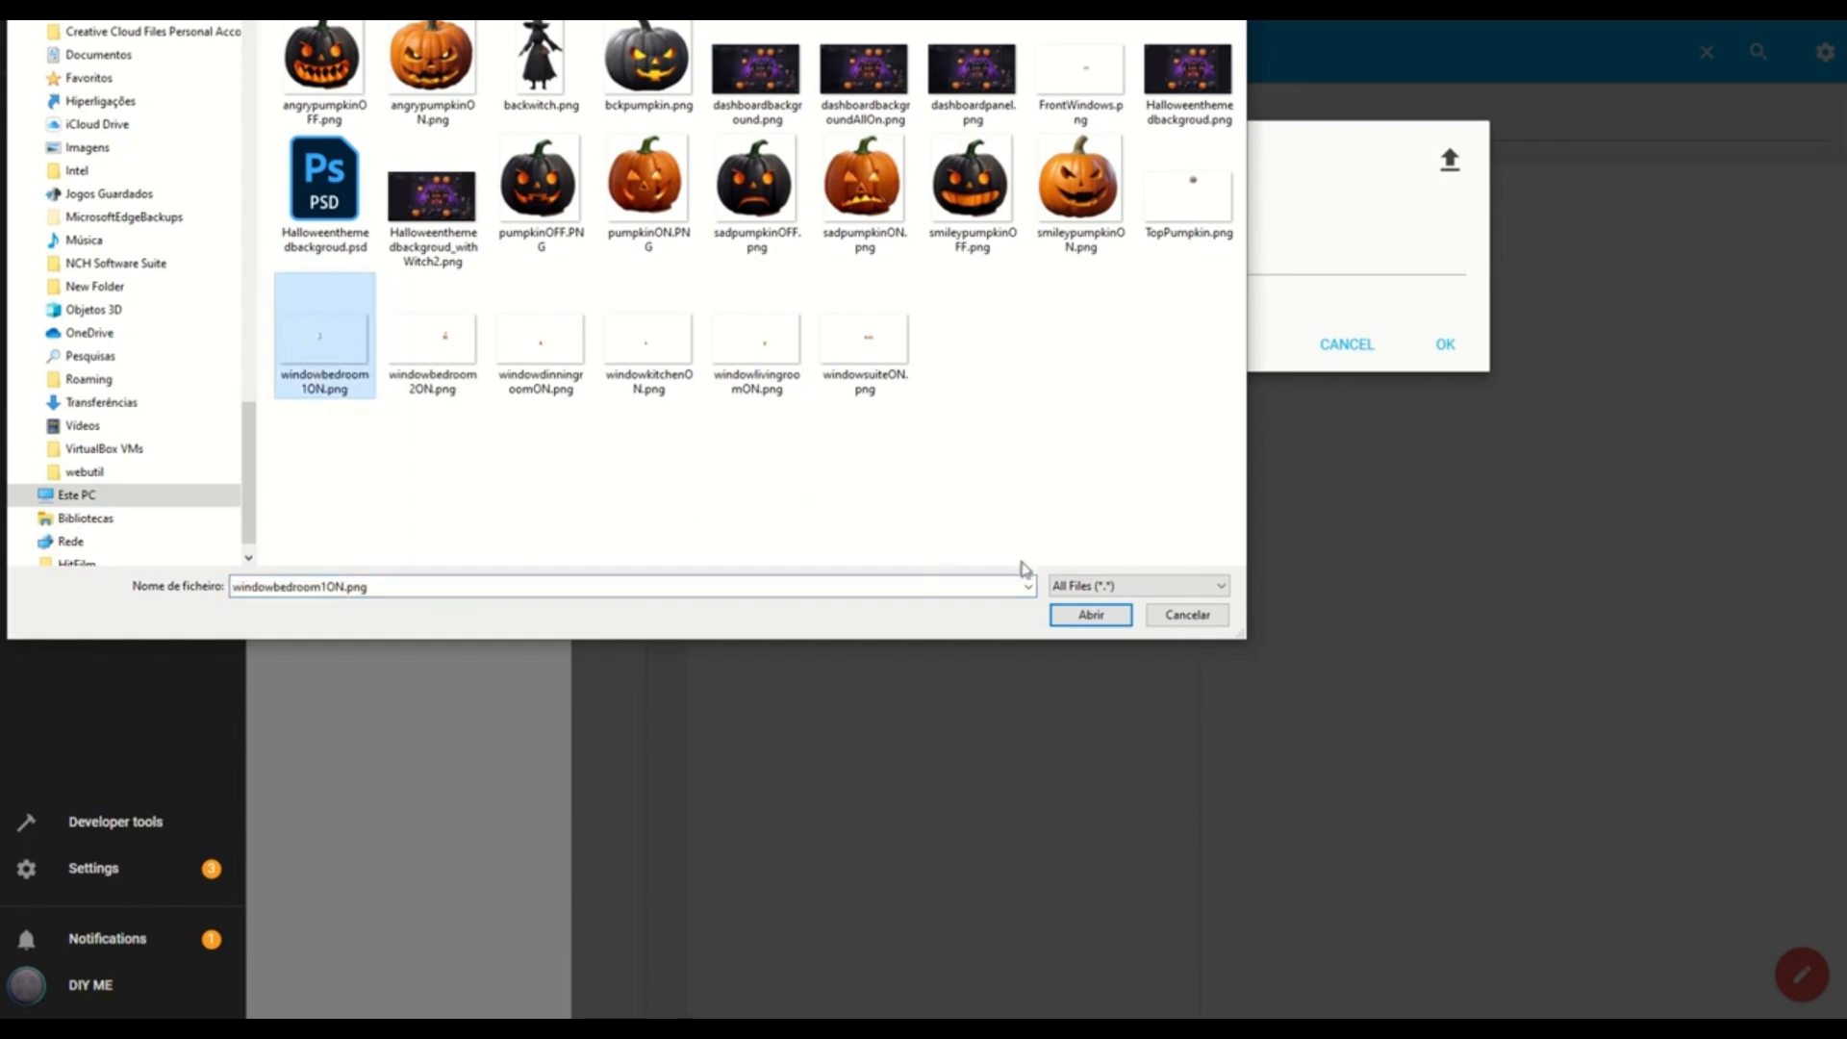
left_click(1098, 621)
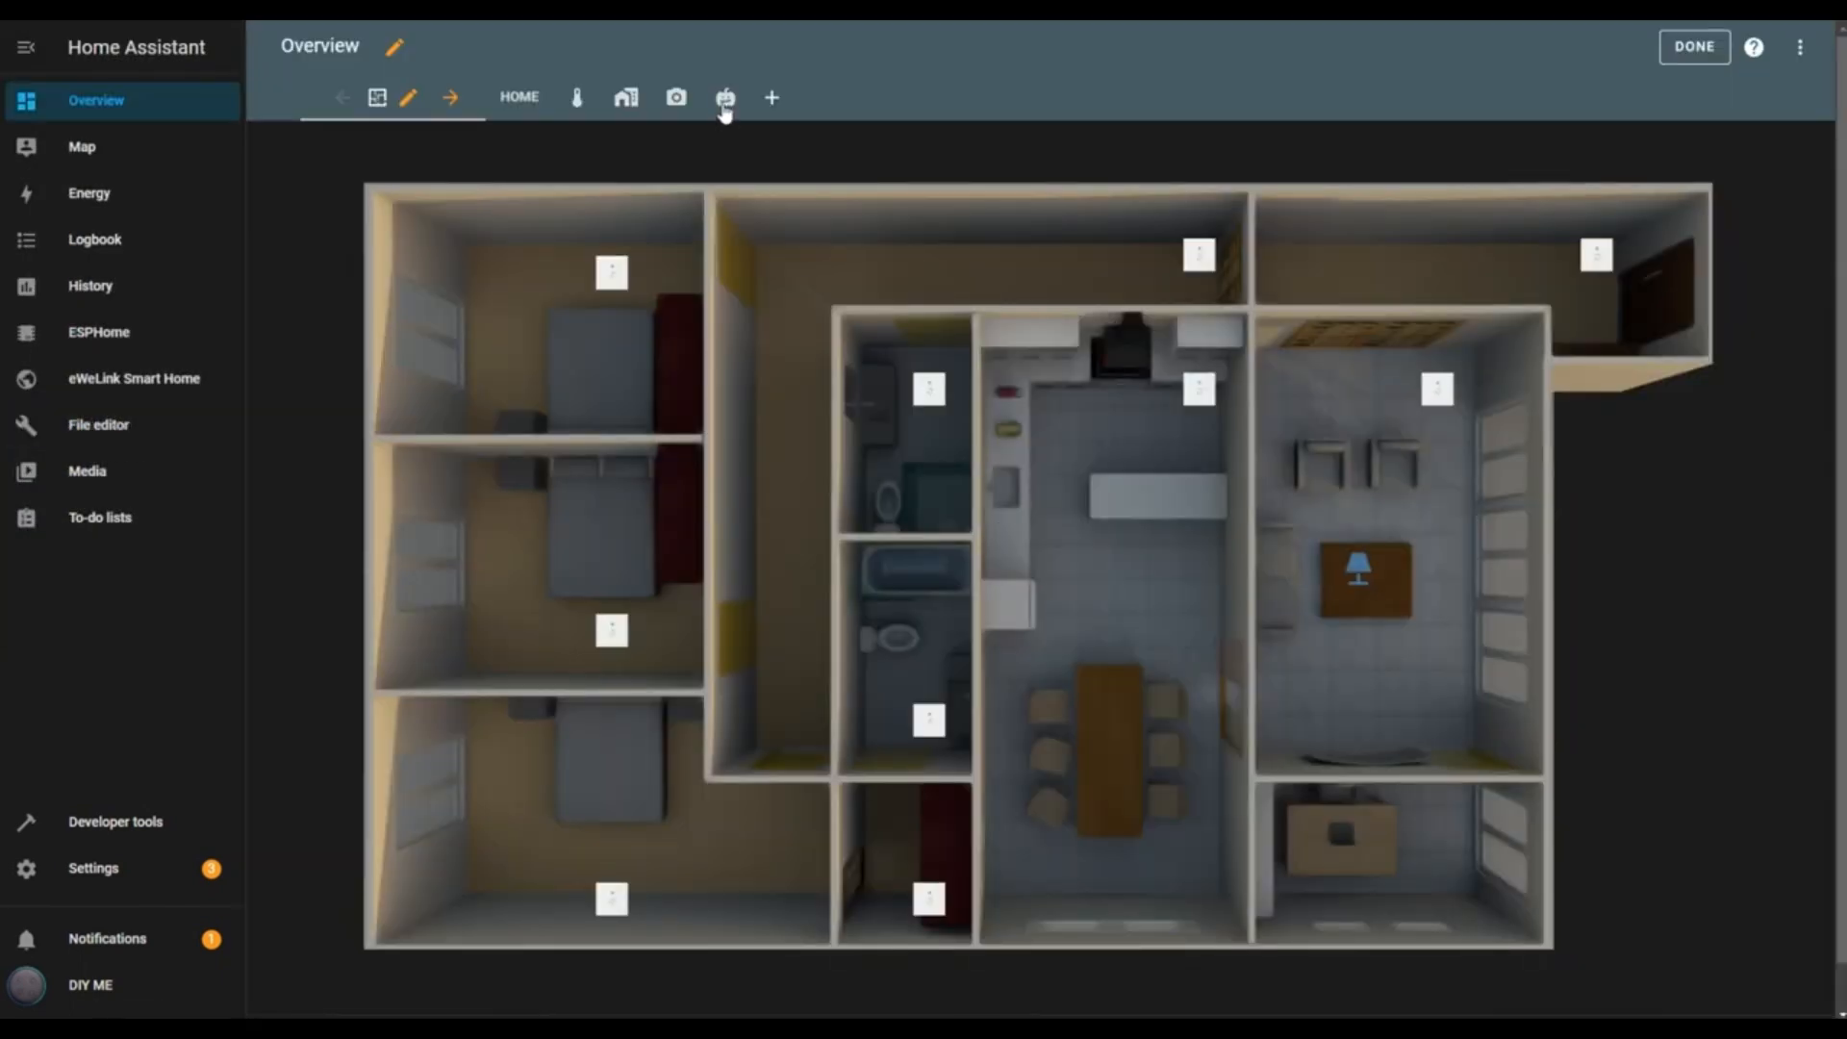
Edit the Halloween view's Picture elements card on the Overview dashboard and add a Conditional element titled Suite
left_click(724, 106)
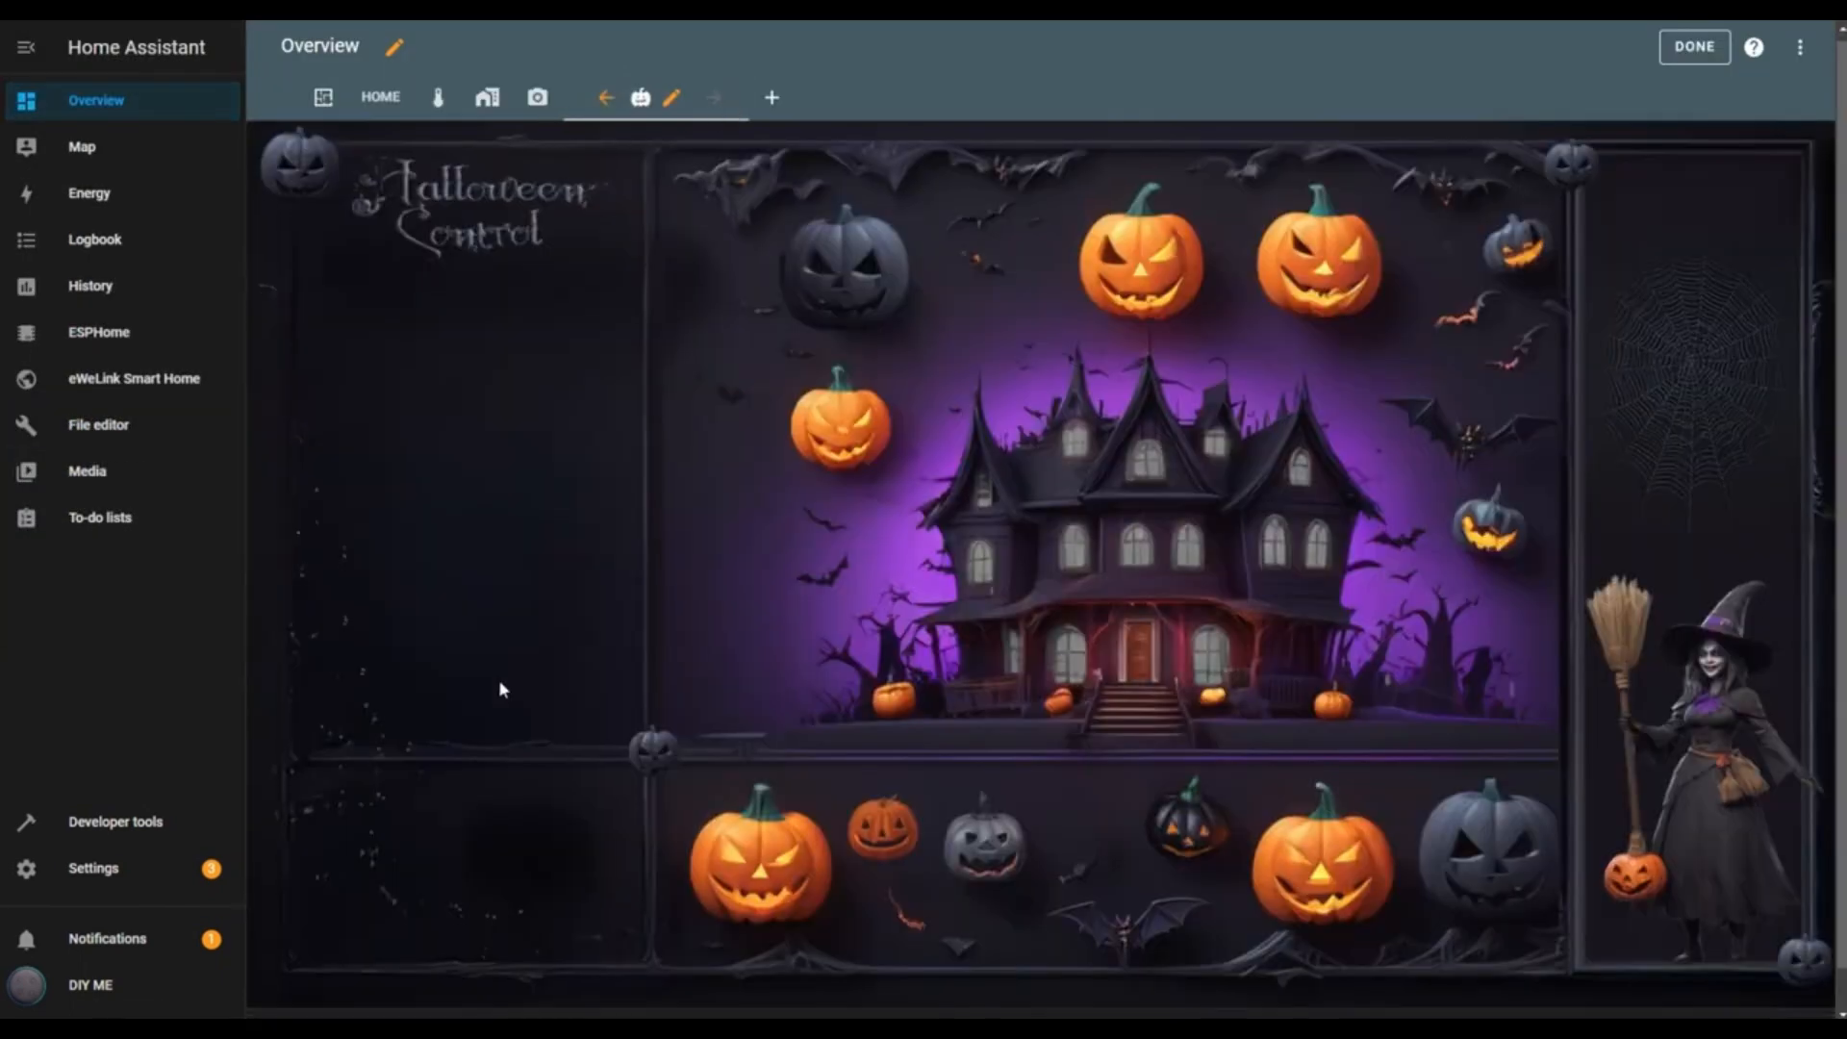
scroll(355, 910, "down", 1)
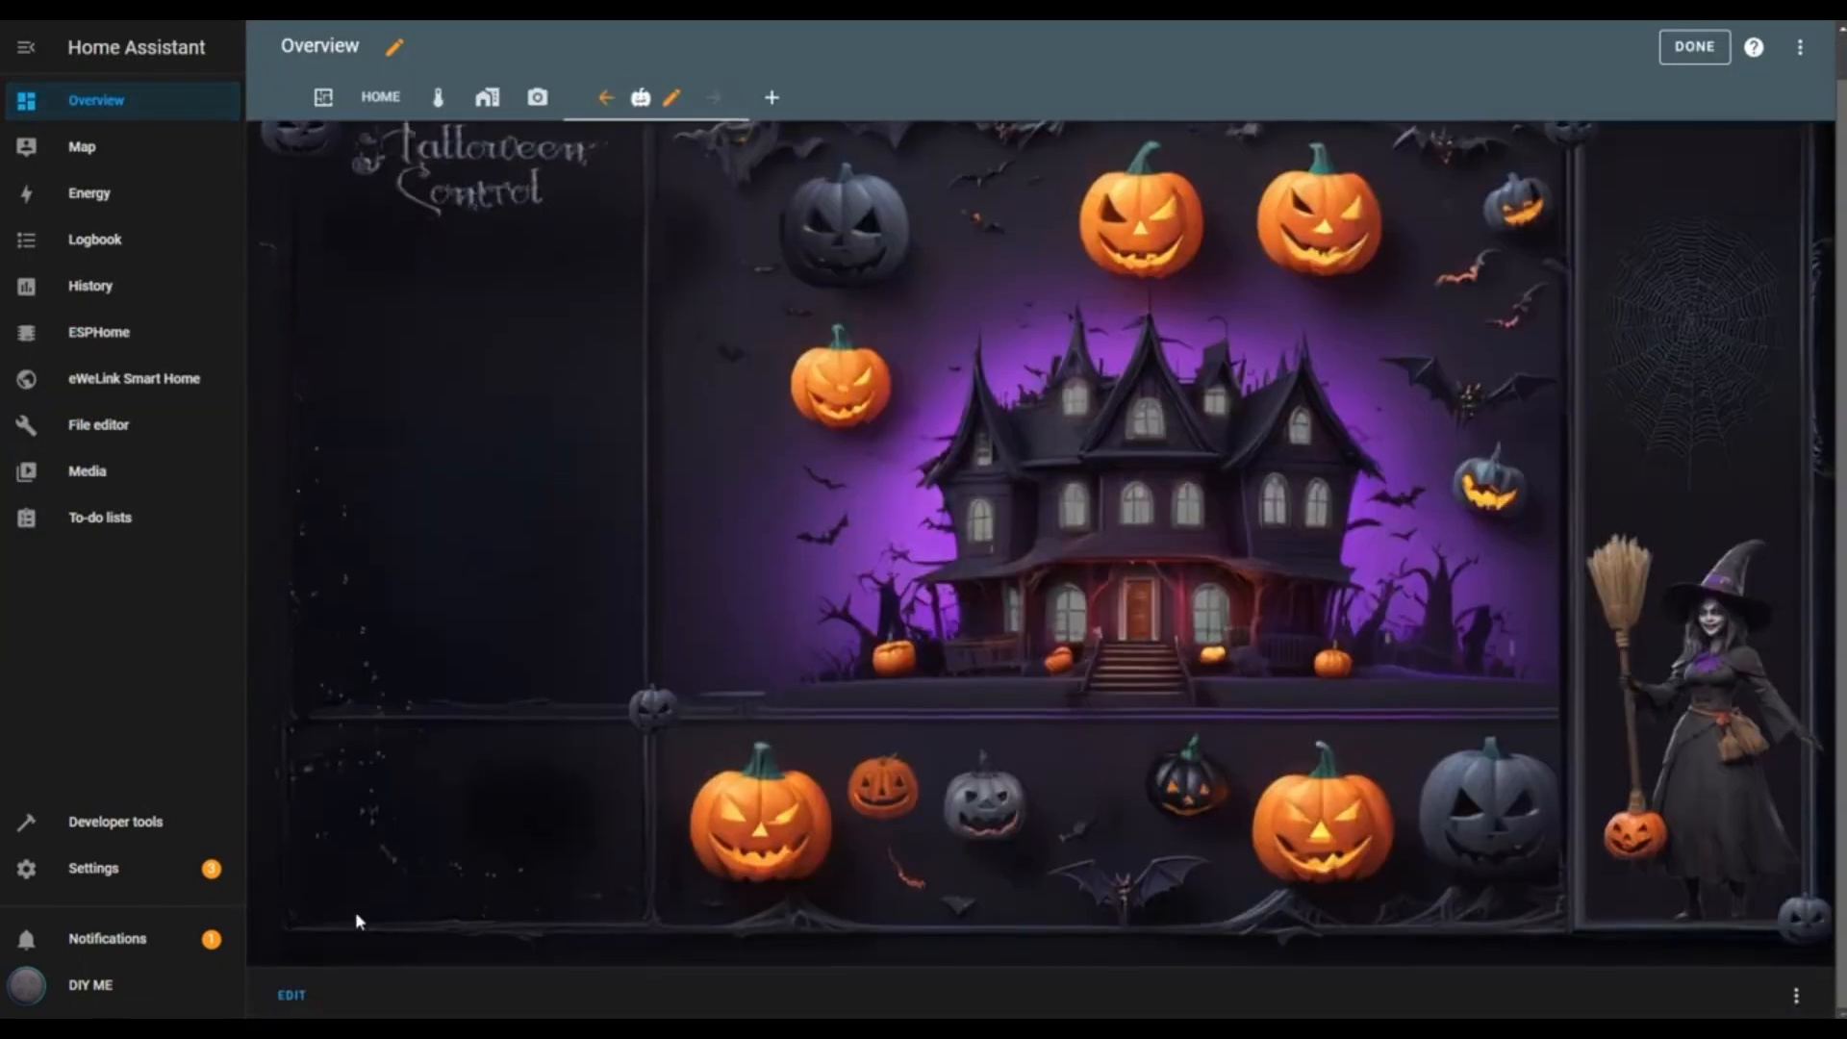
left_click(290, 997)
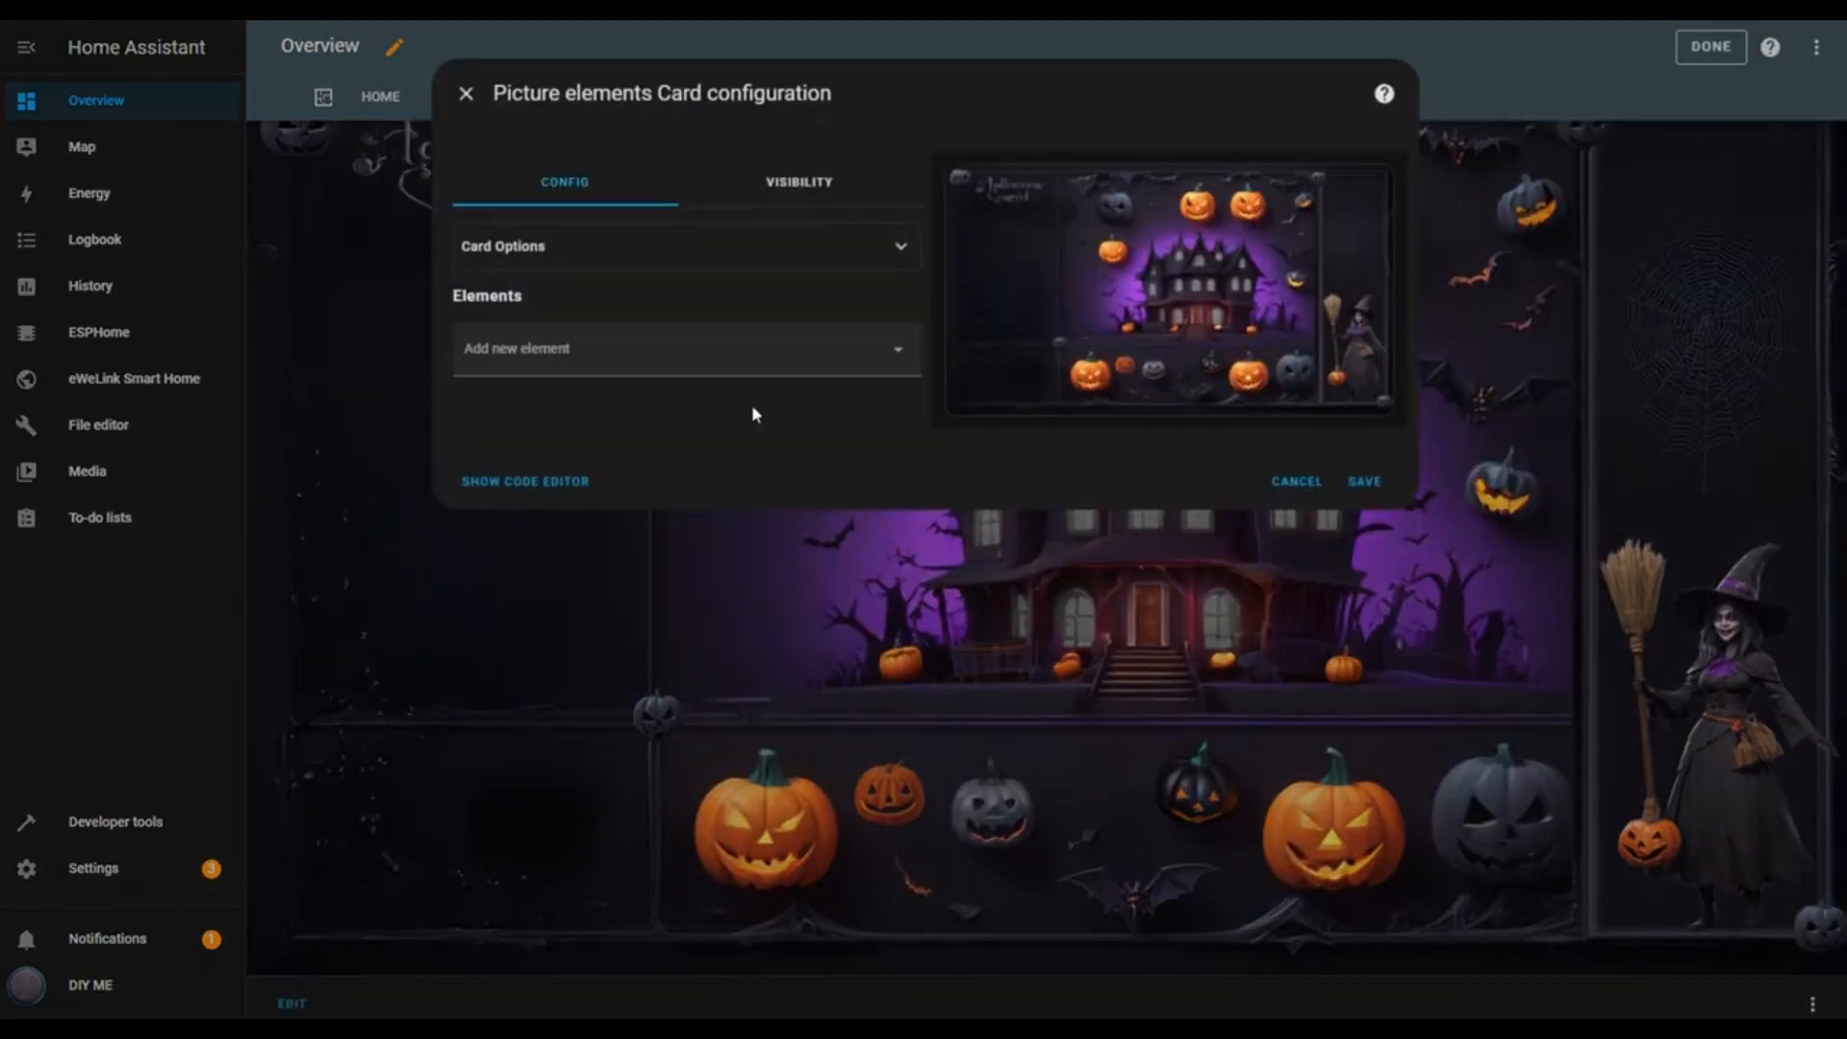
left_click(900, 354)
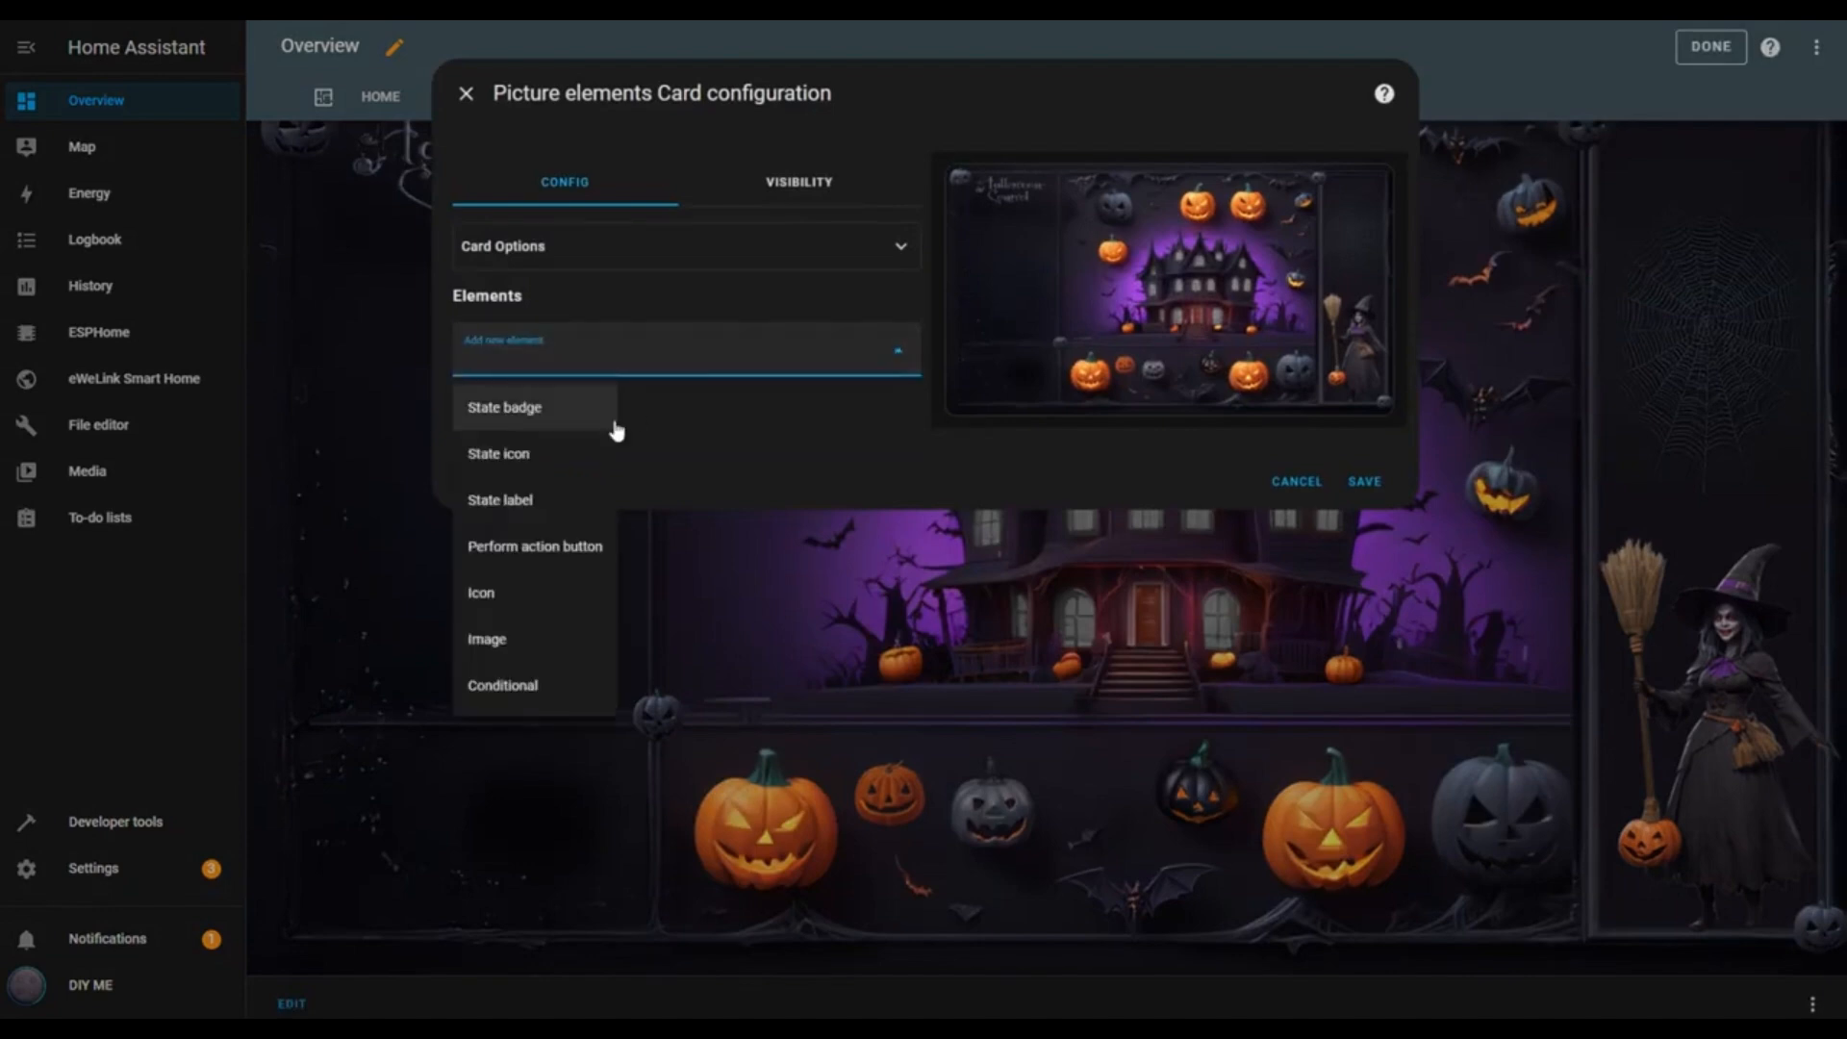
left_click(520, 689)
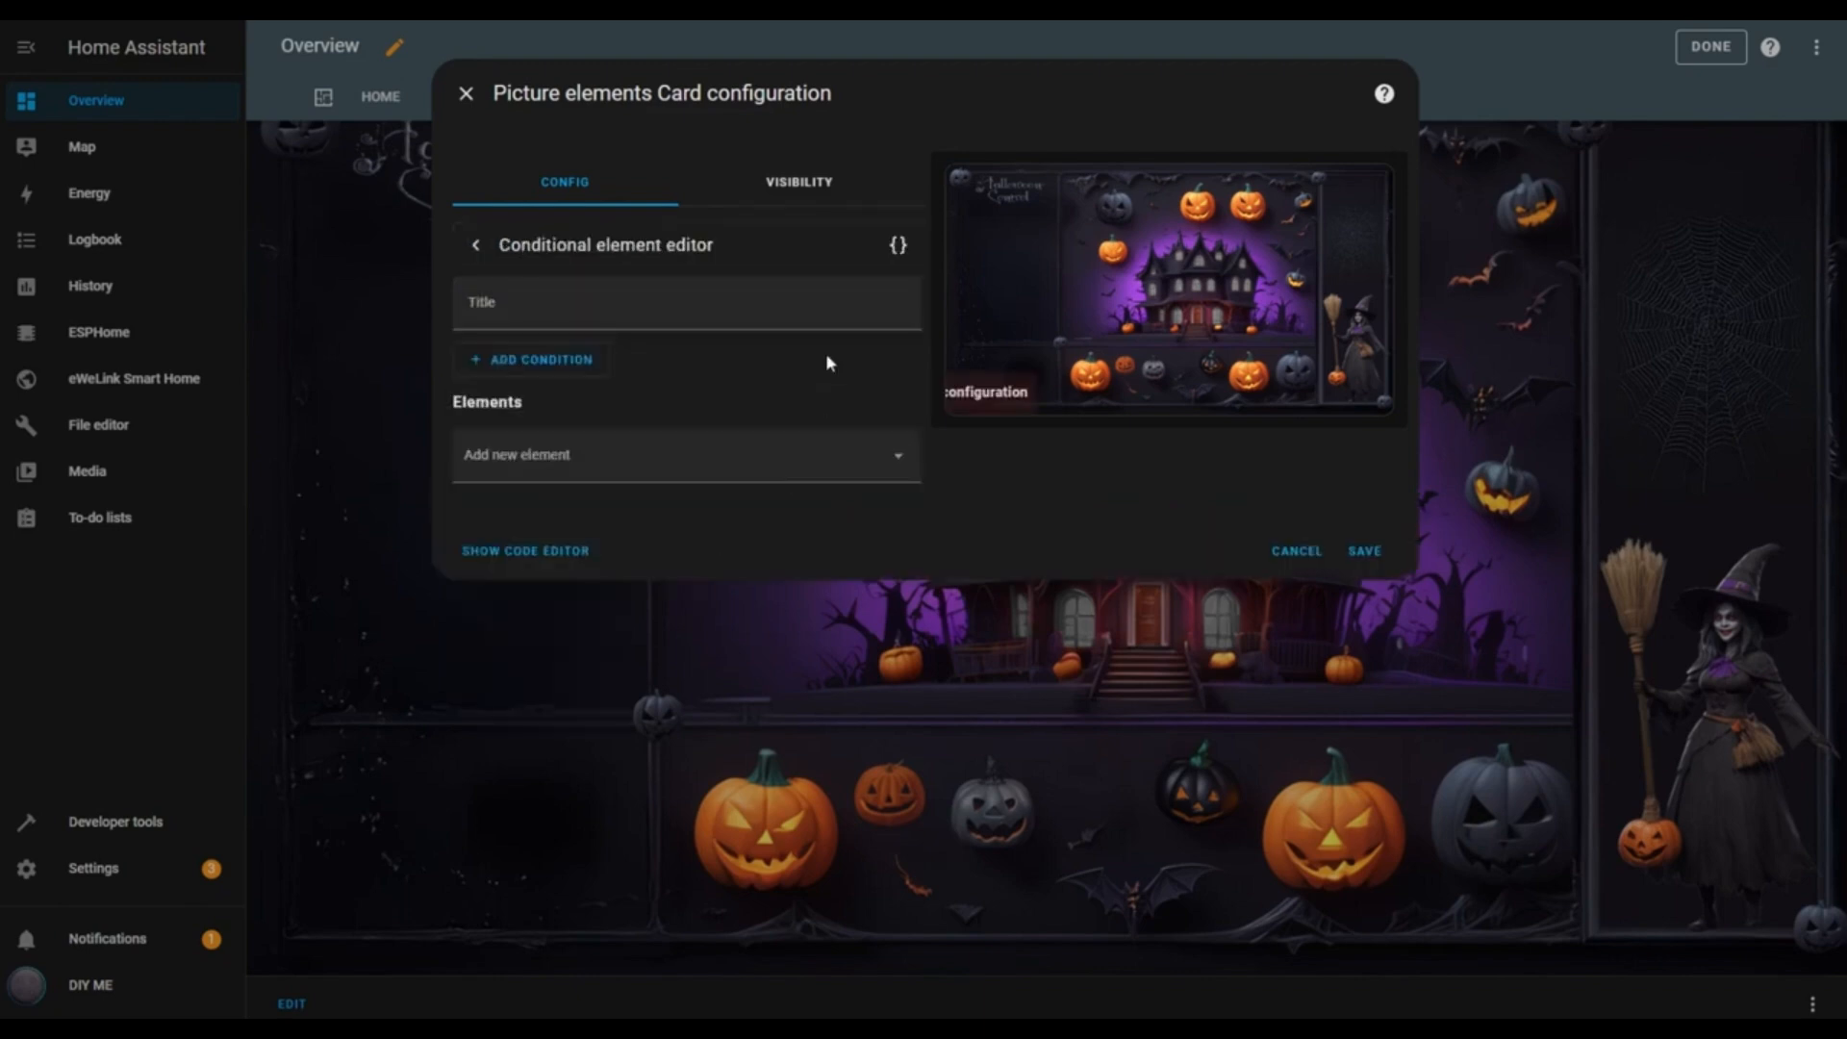
left_click(550, 315)
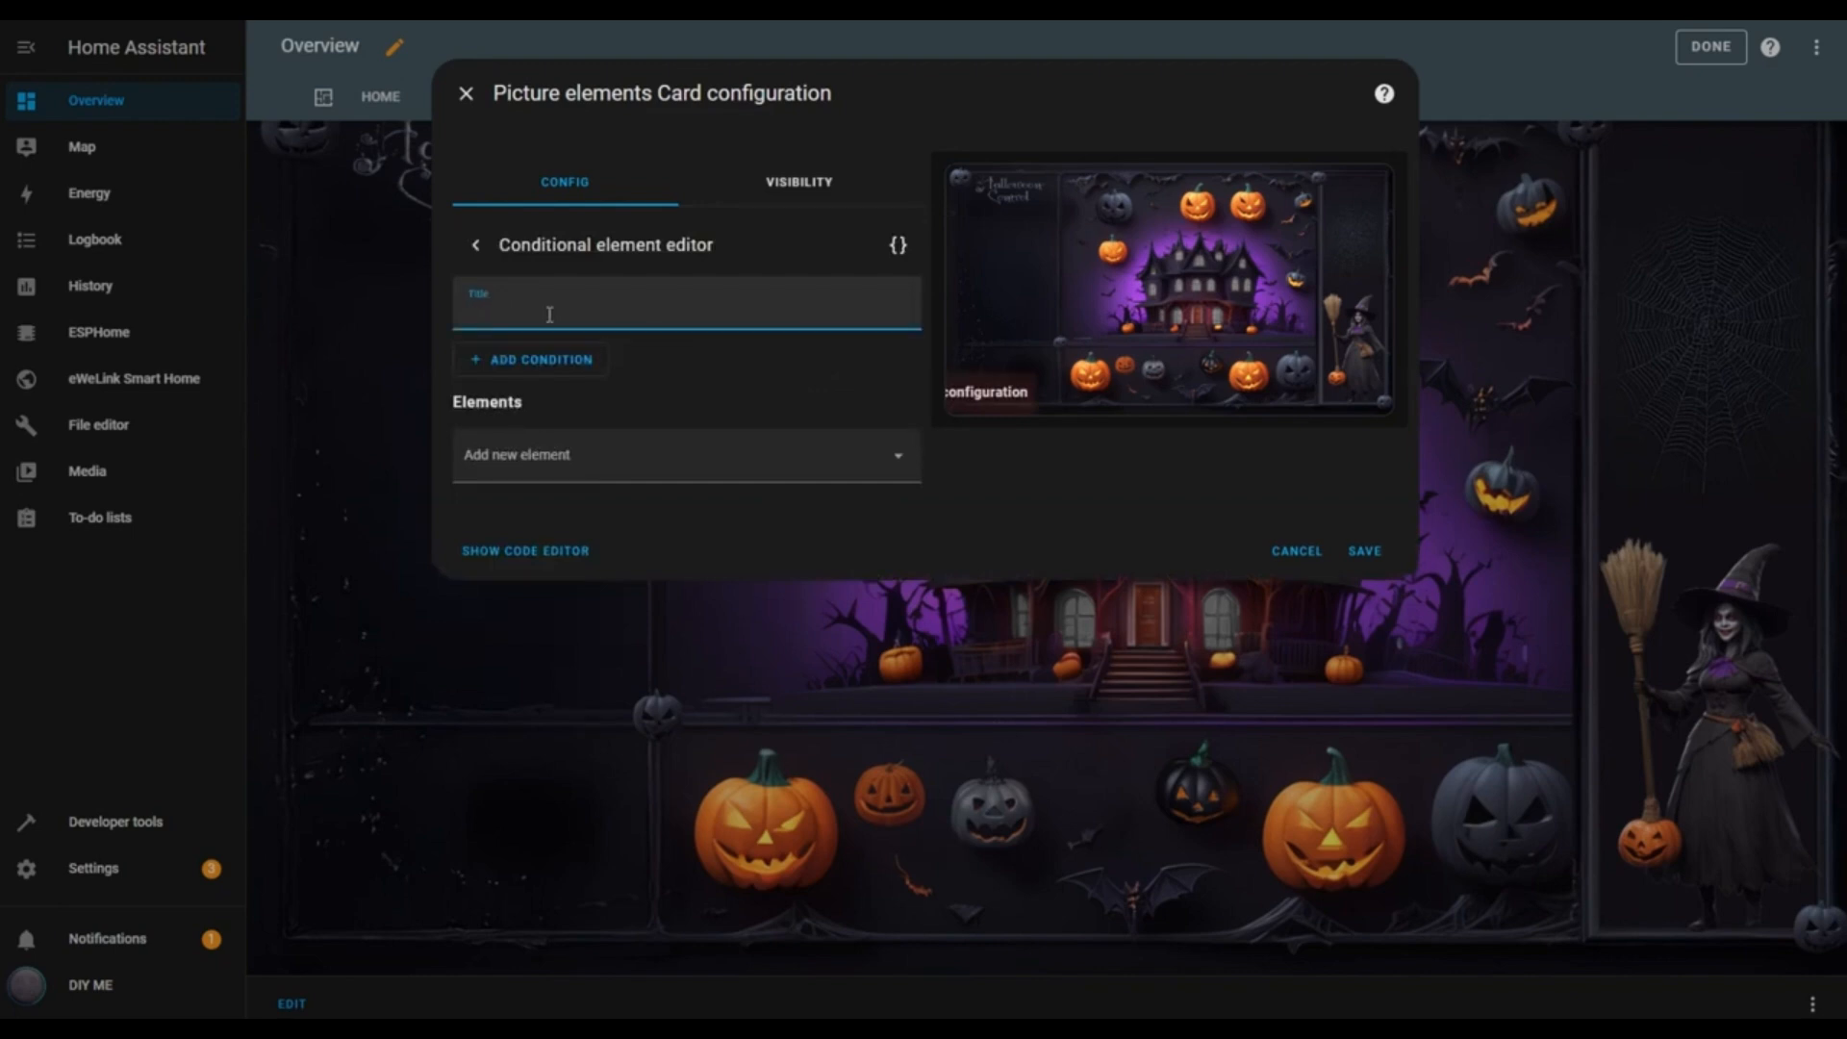
type("Suite")
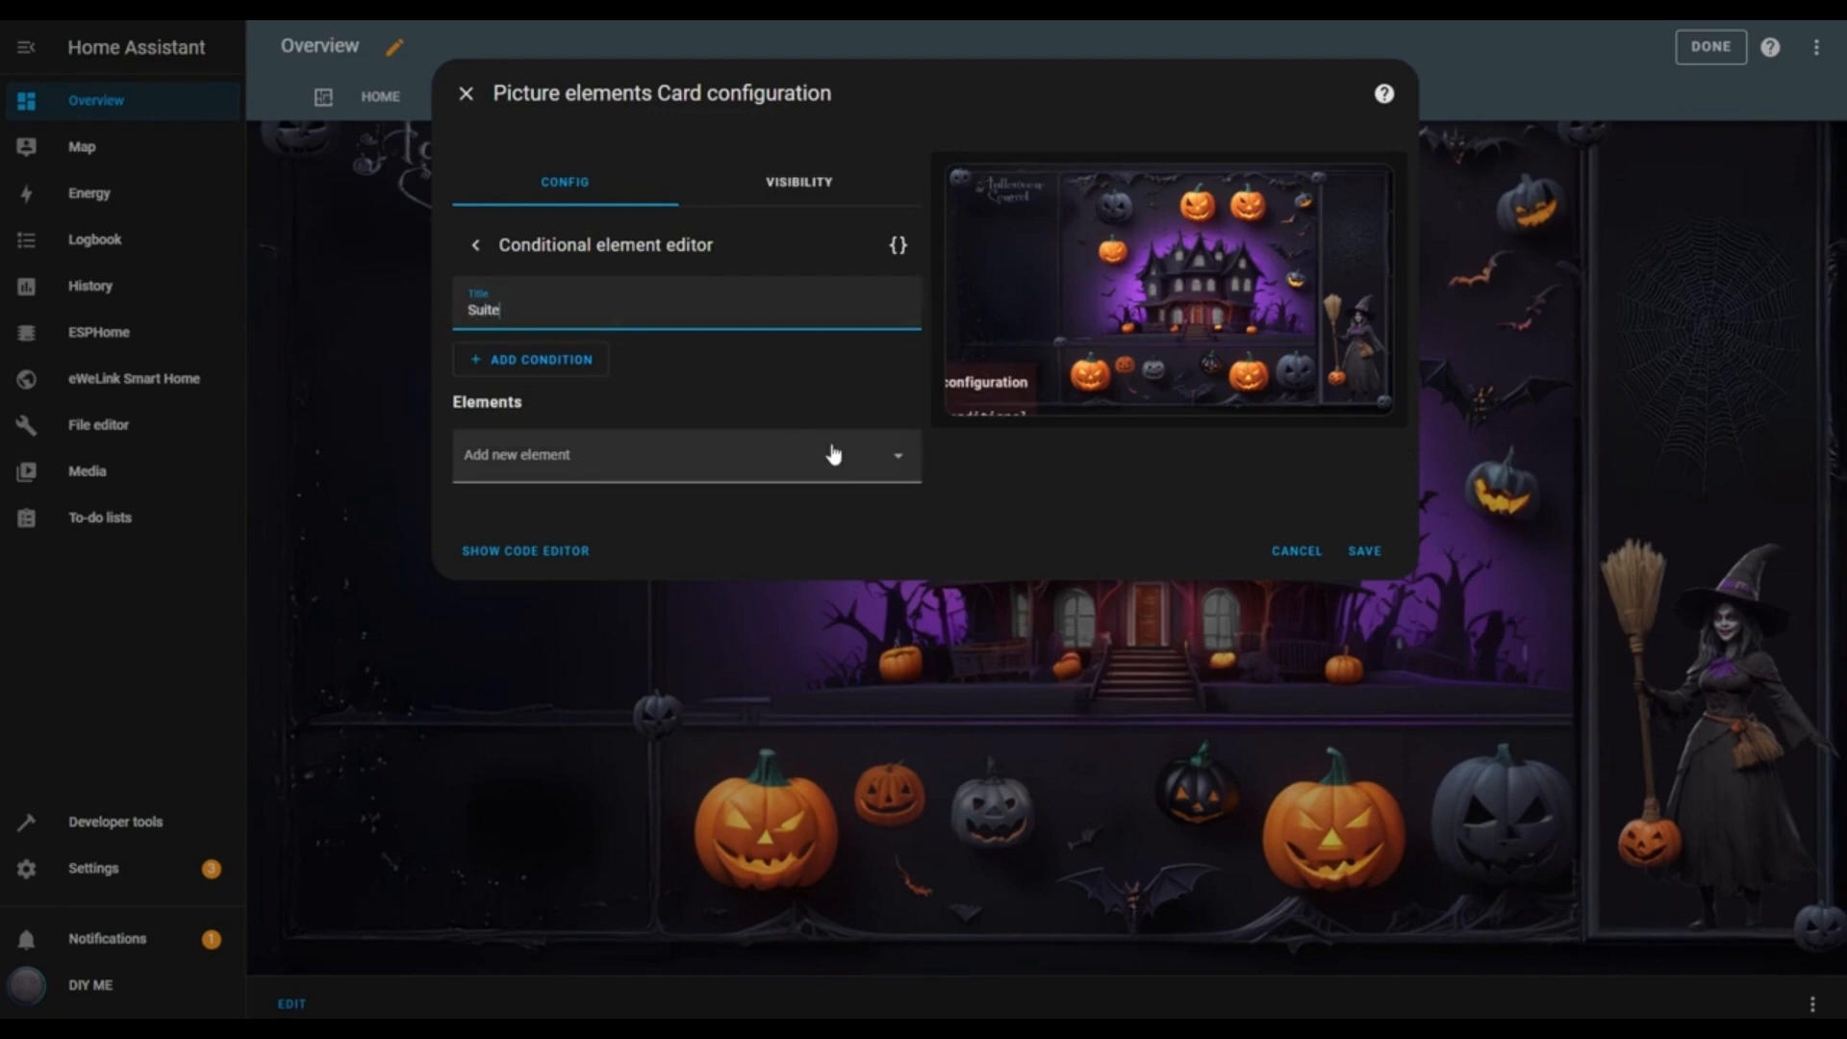
Add an Entity state condition to the Suite element requiring the Bedroom switch's state to equal On
left_click(582, 370)
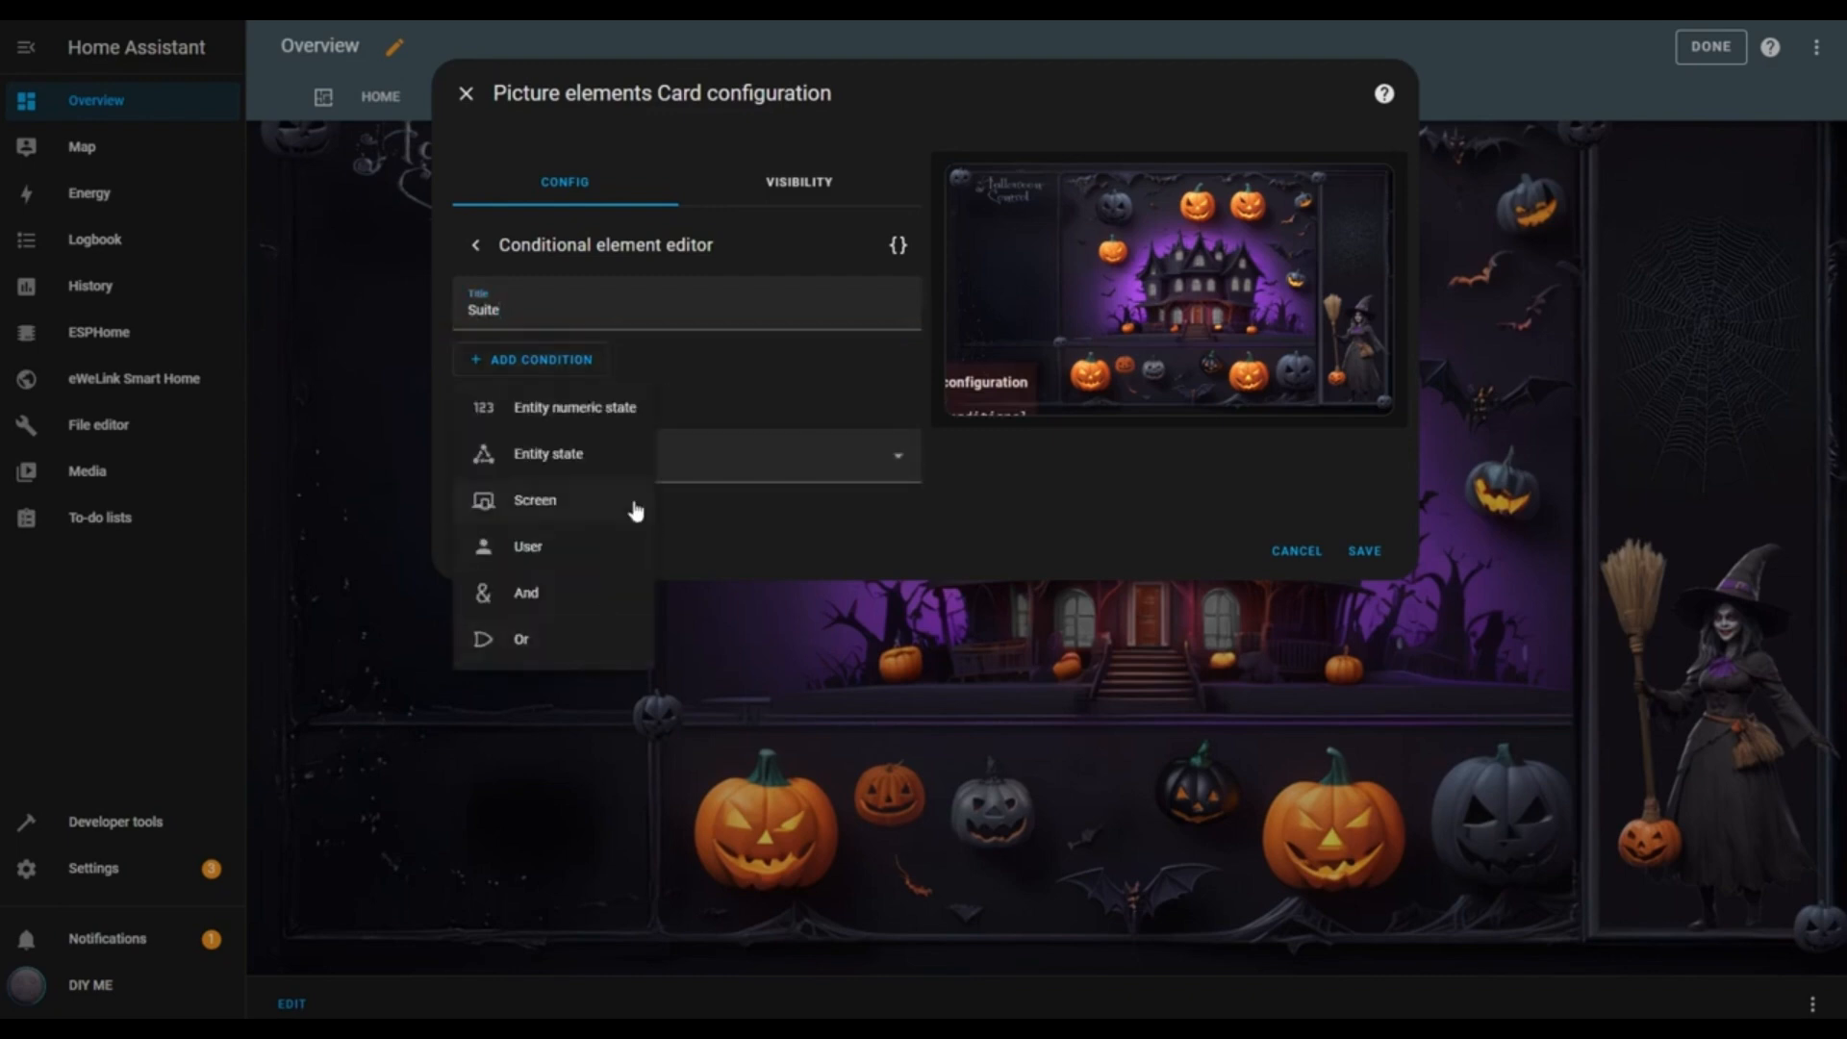
left_click(566, 456)
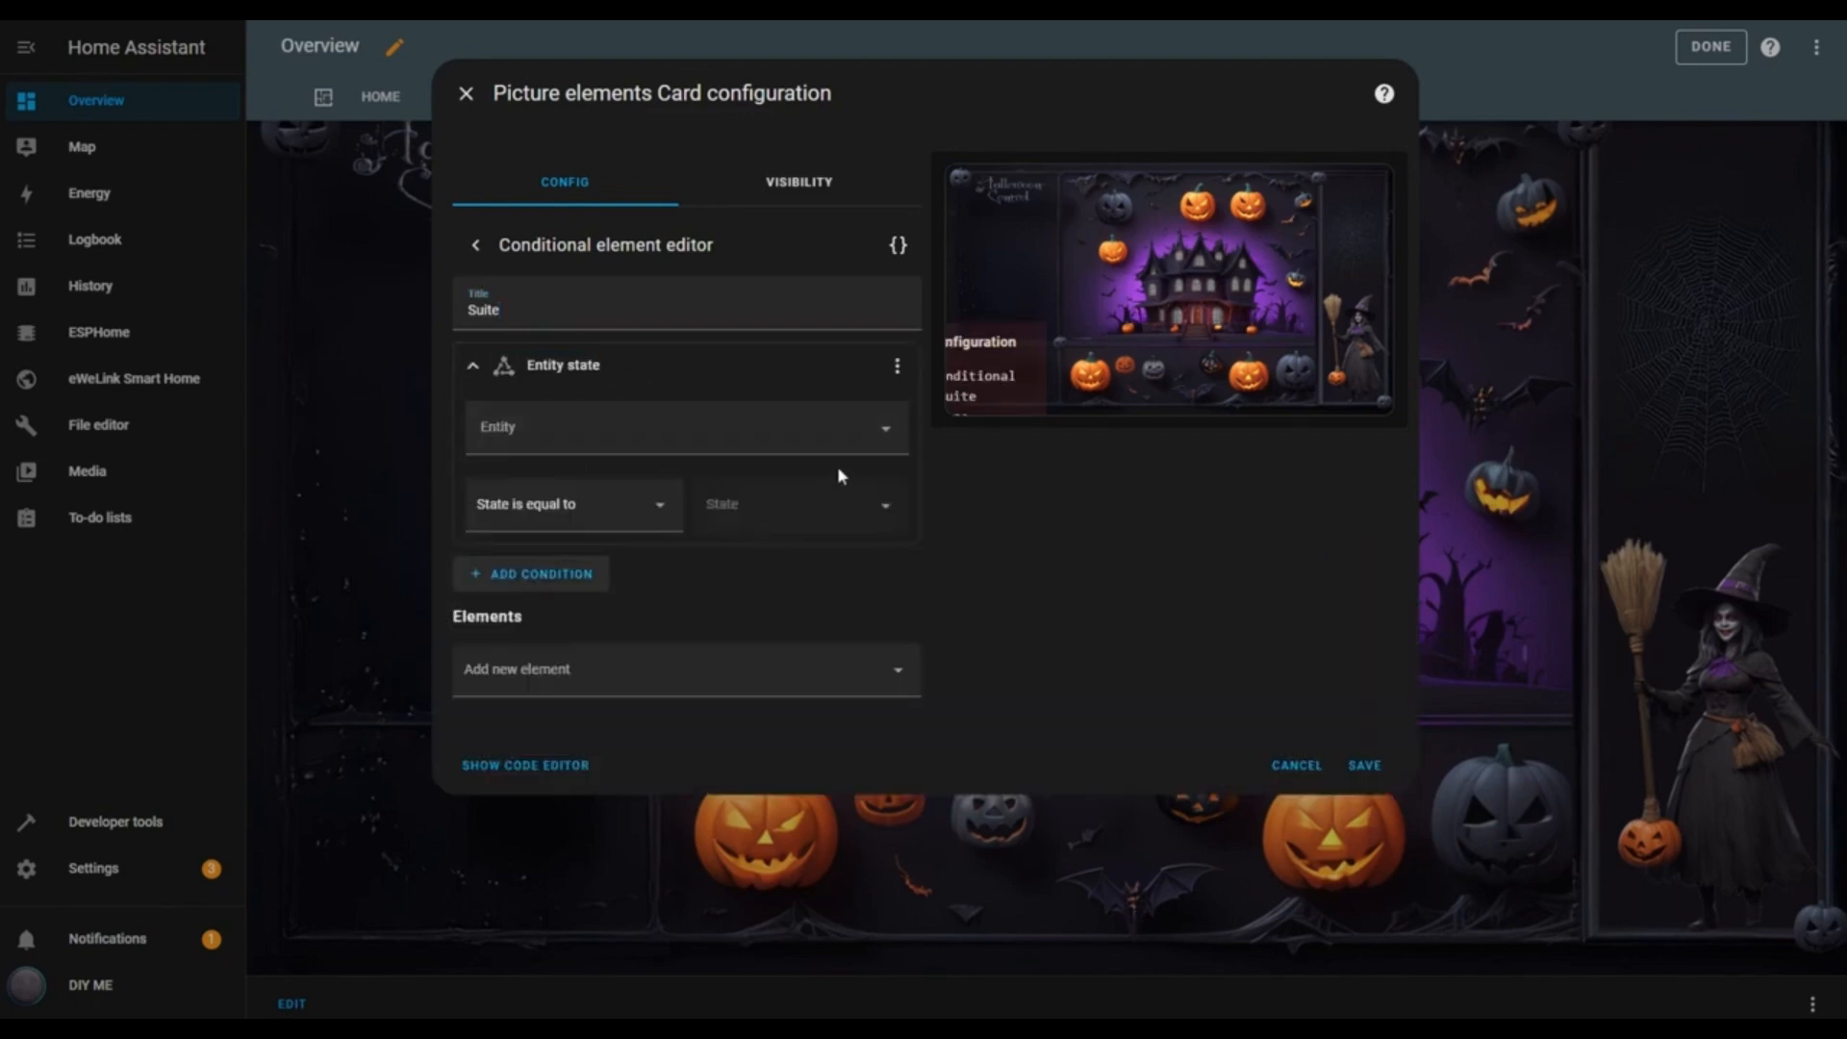
left_click(887, 435)
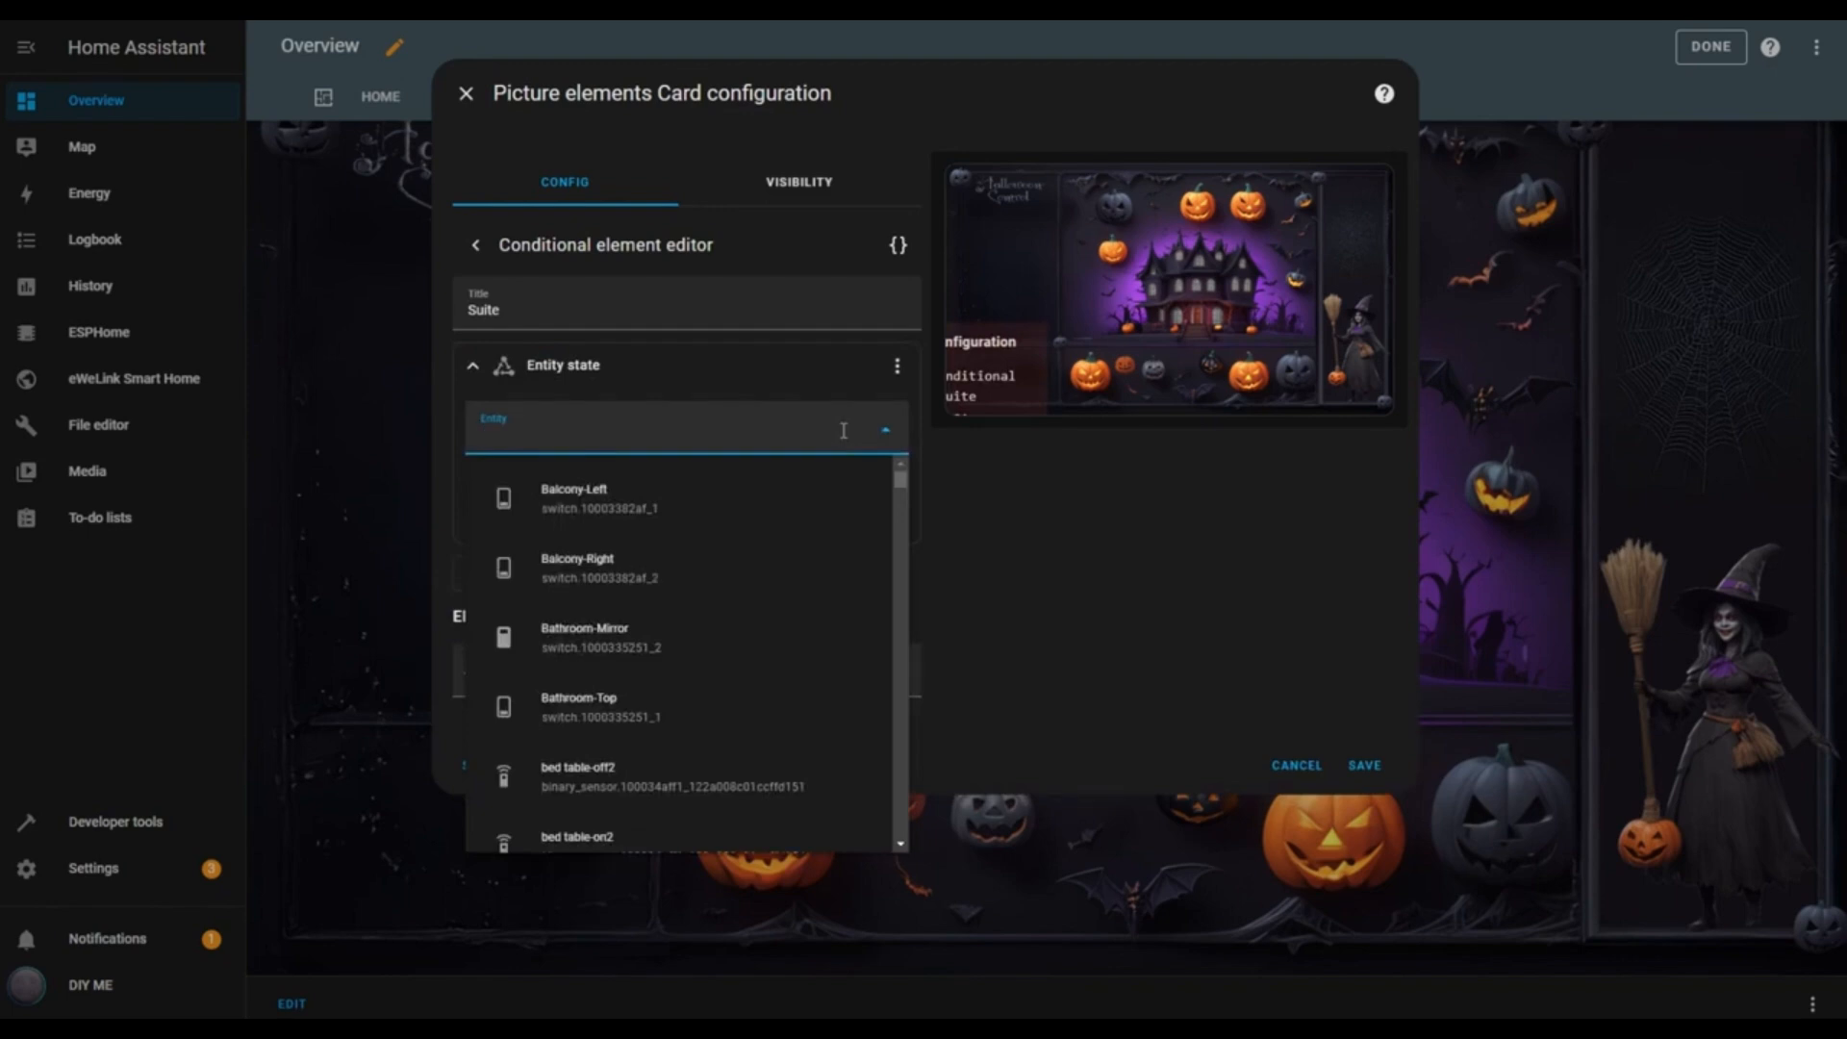
type("bed")
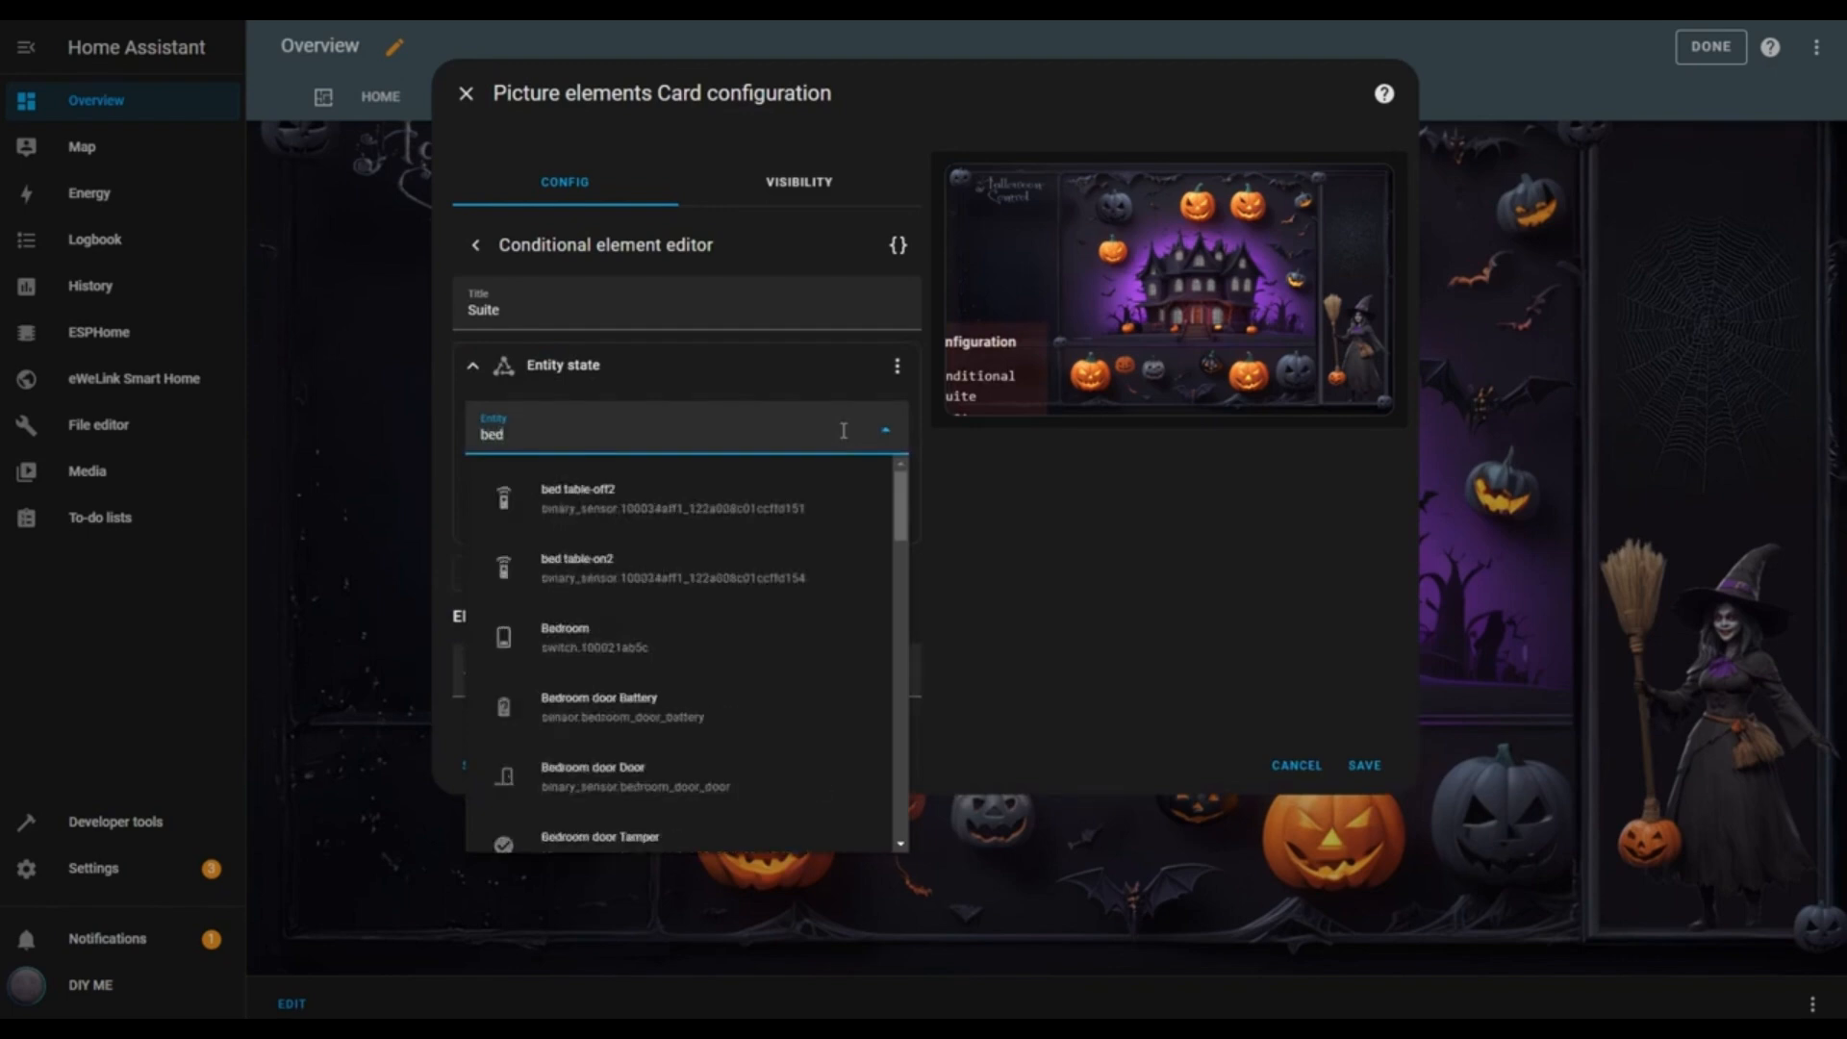
left_click(565, 639)
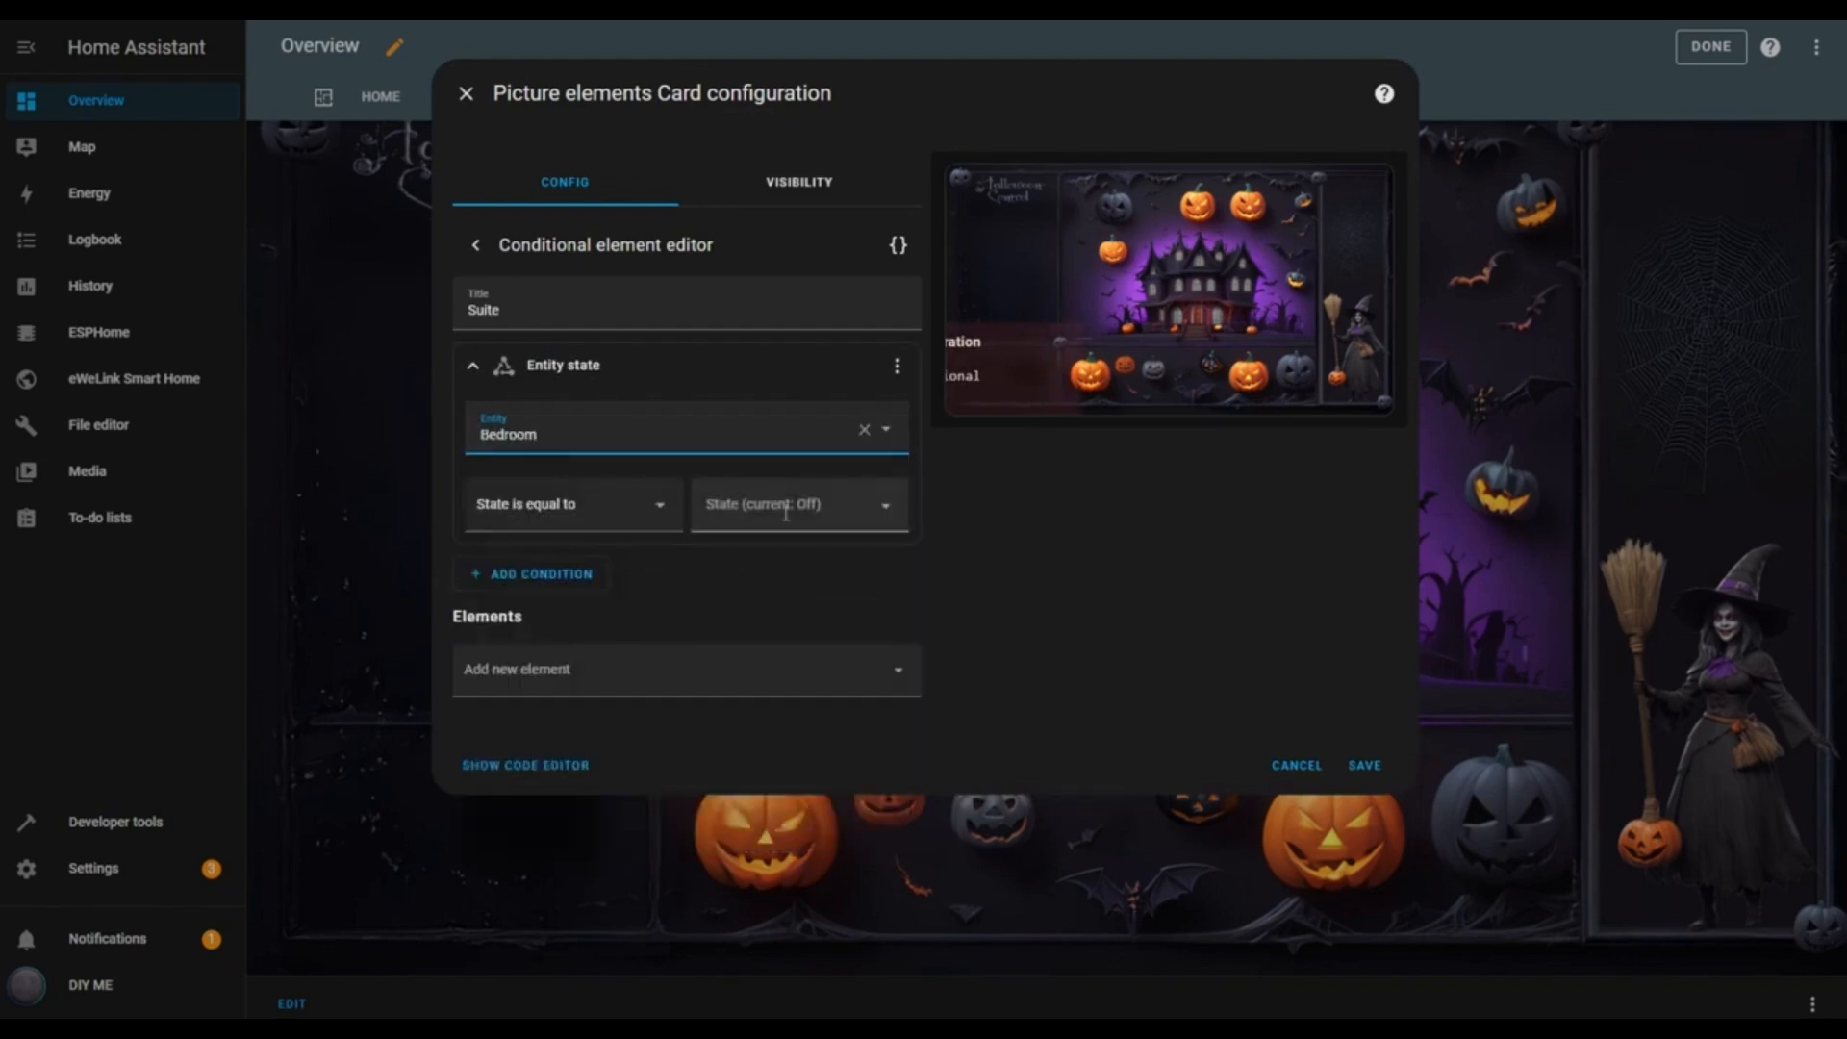
left_click(880, 507)
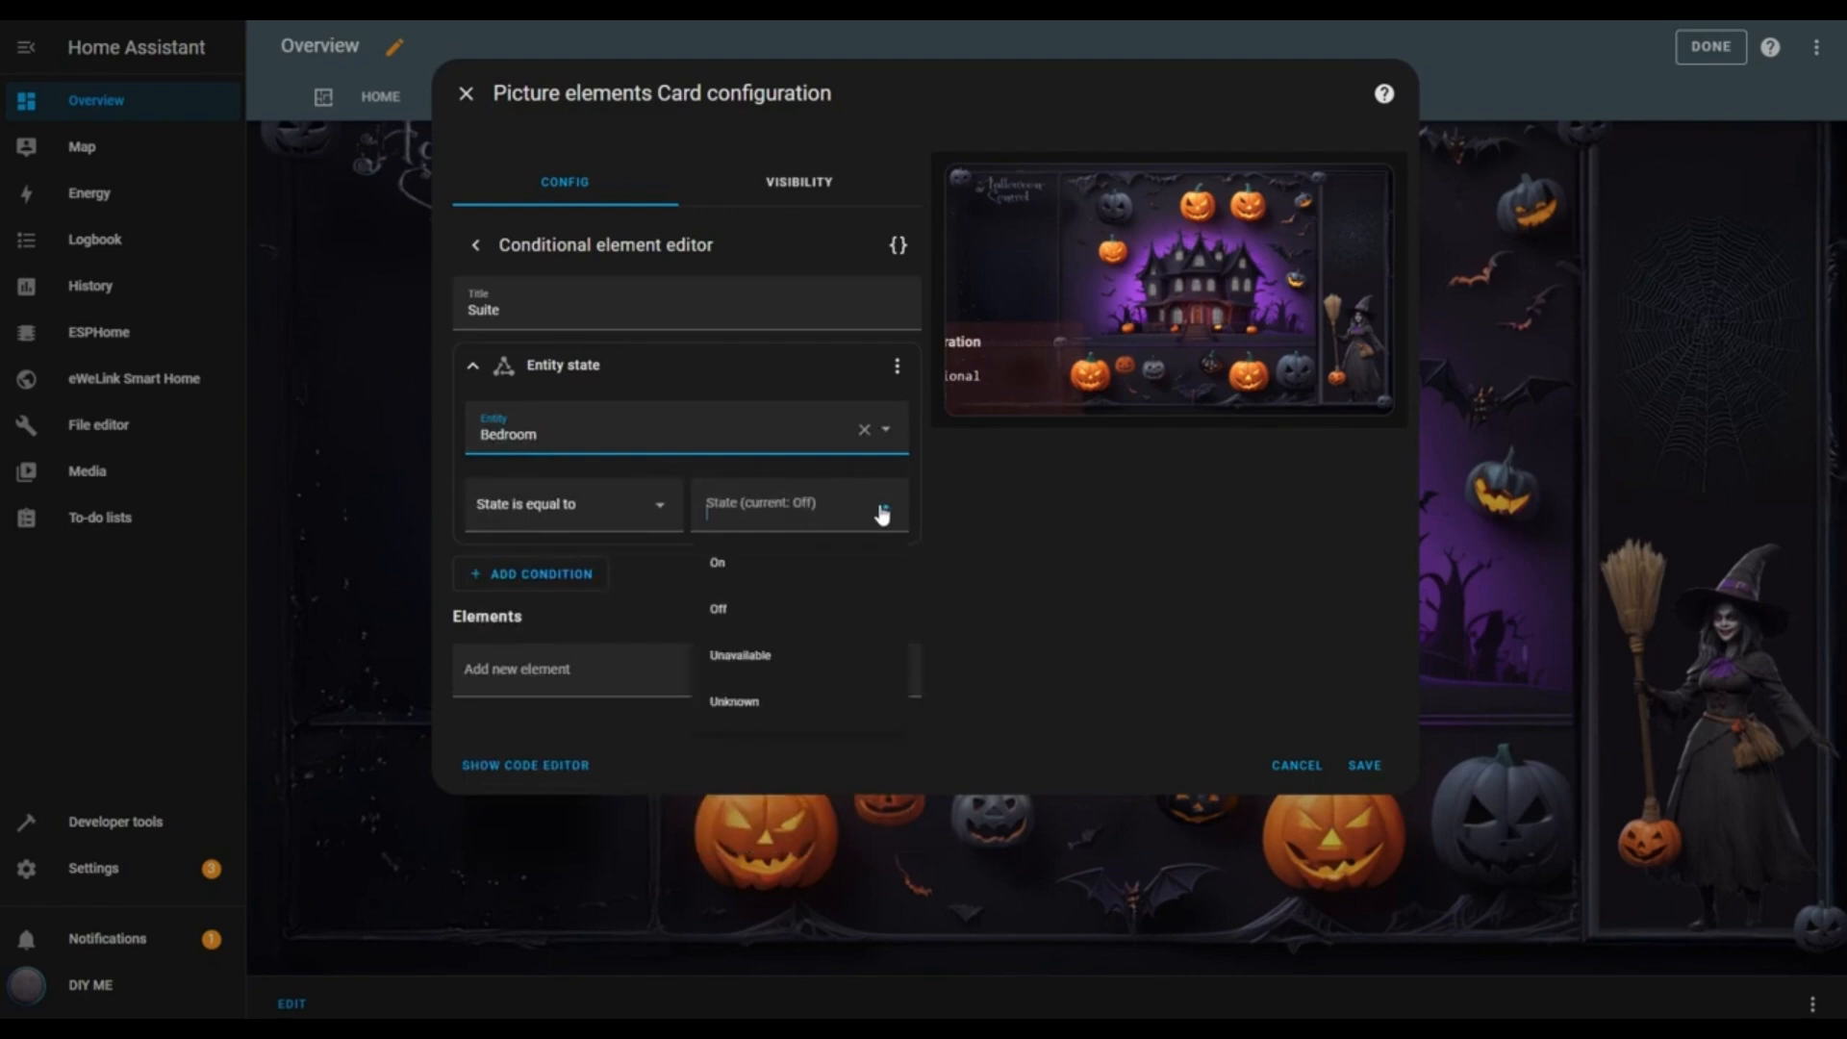
left_click(734, 566)
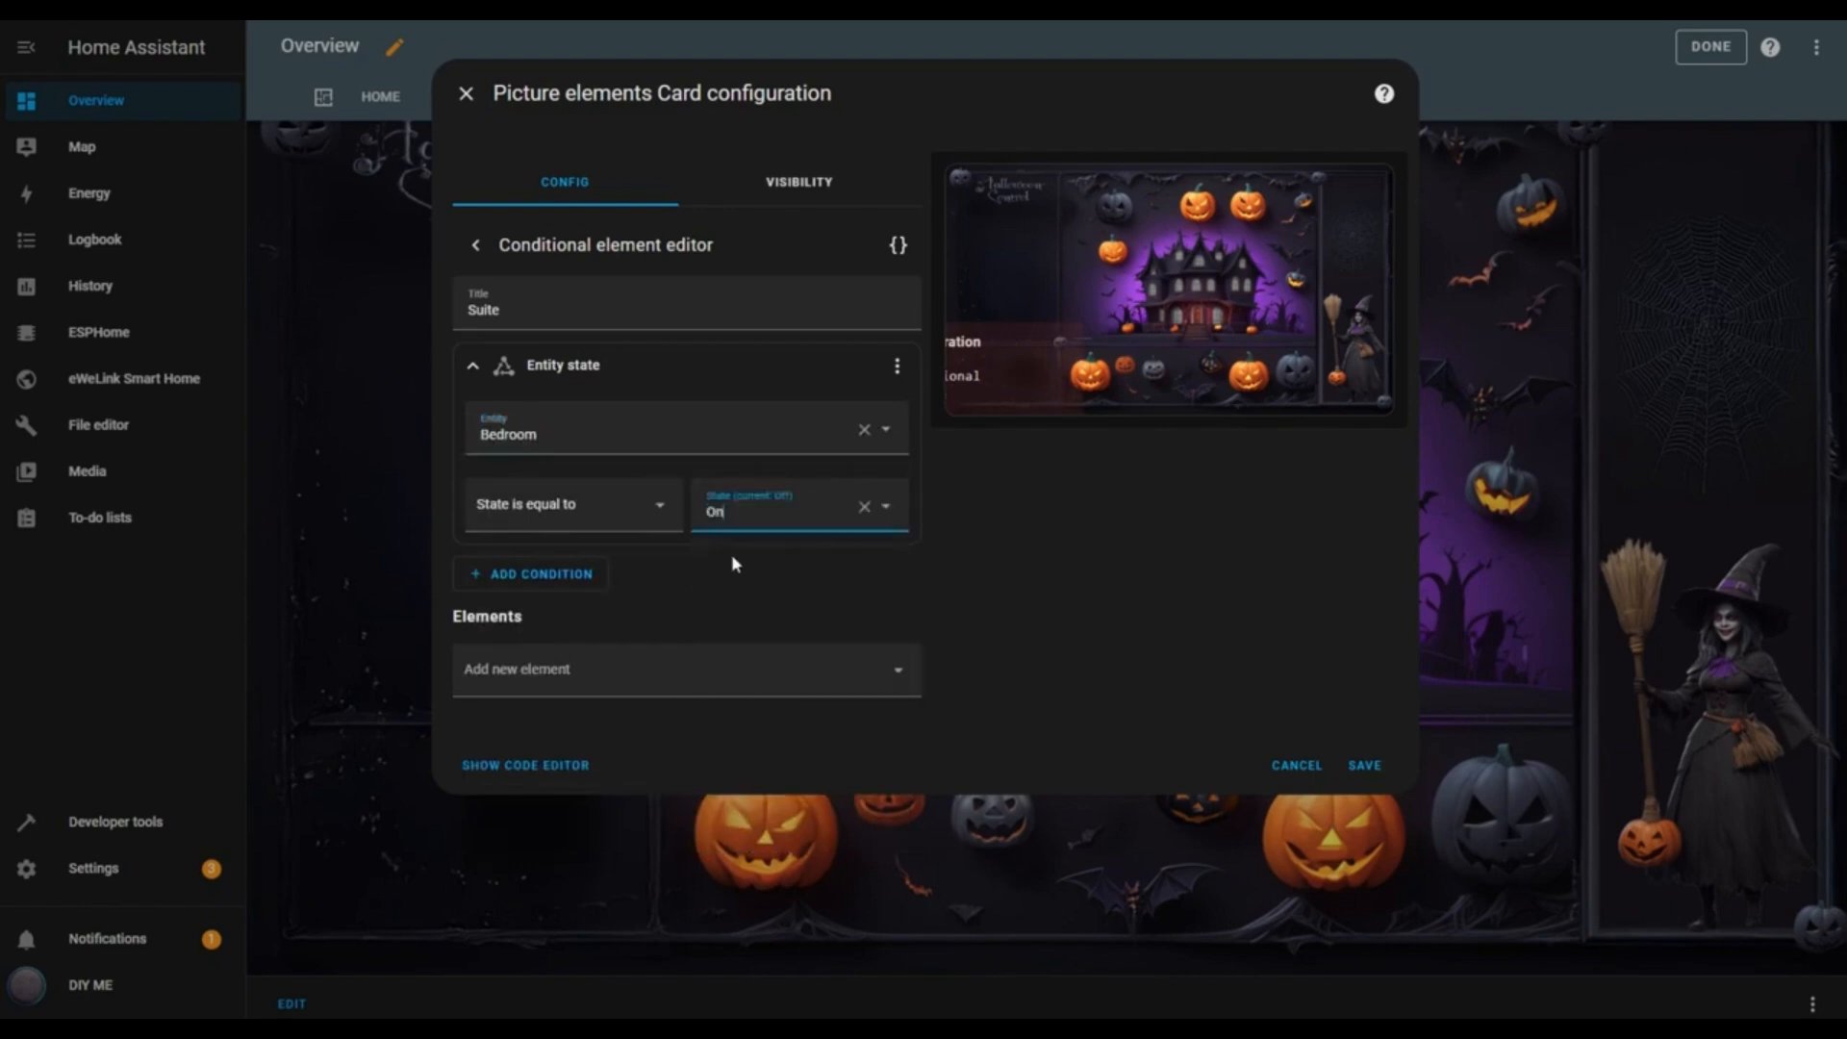
Add an Image element inside the Suite conditional element, using the local path /local/halloween/windowsuiteON.png
left_click(898, 682)
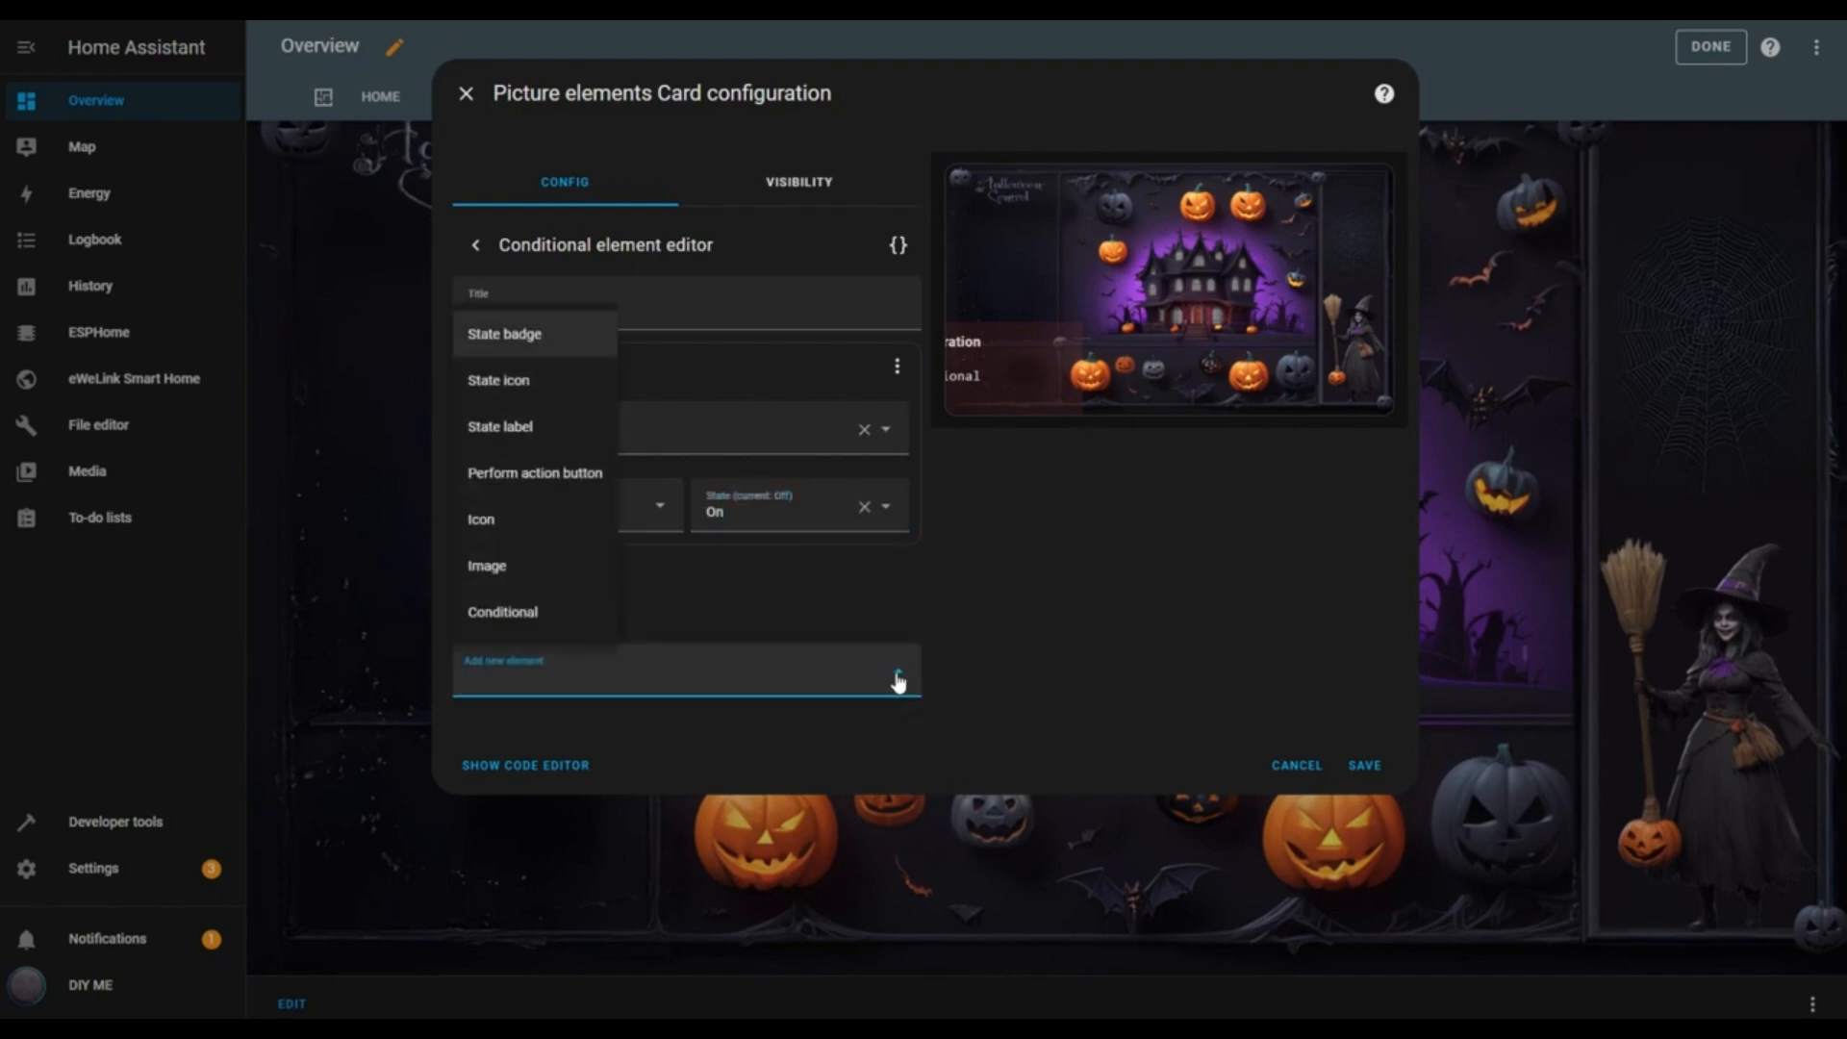
left_click(493, 573)
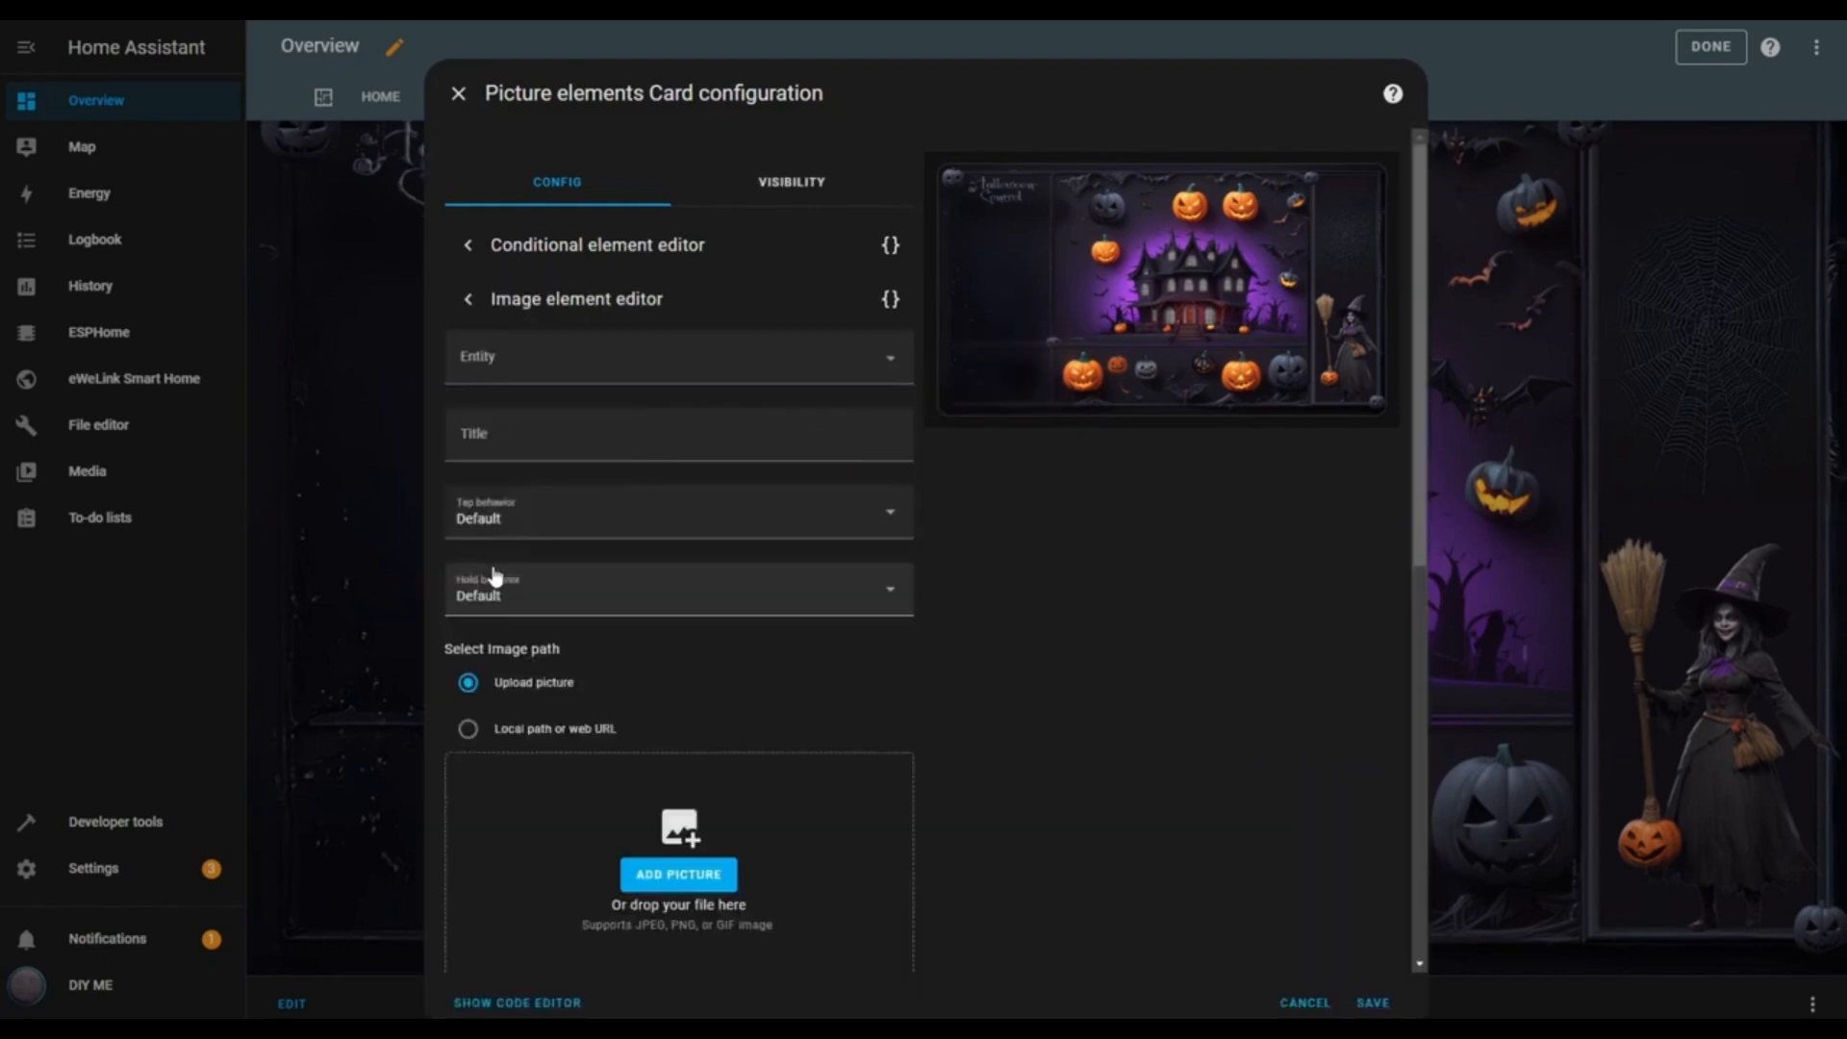
scroll(877, 644, "down", 3)
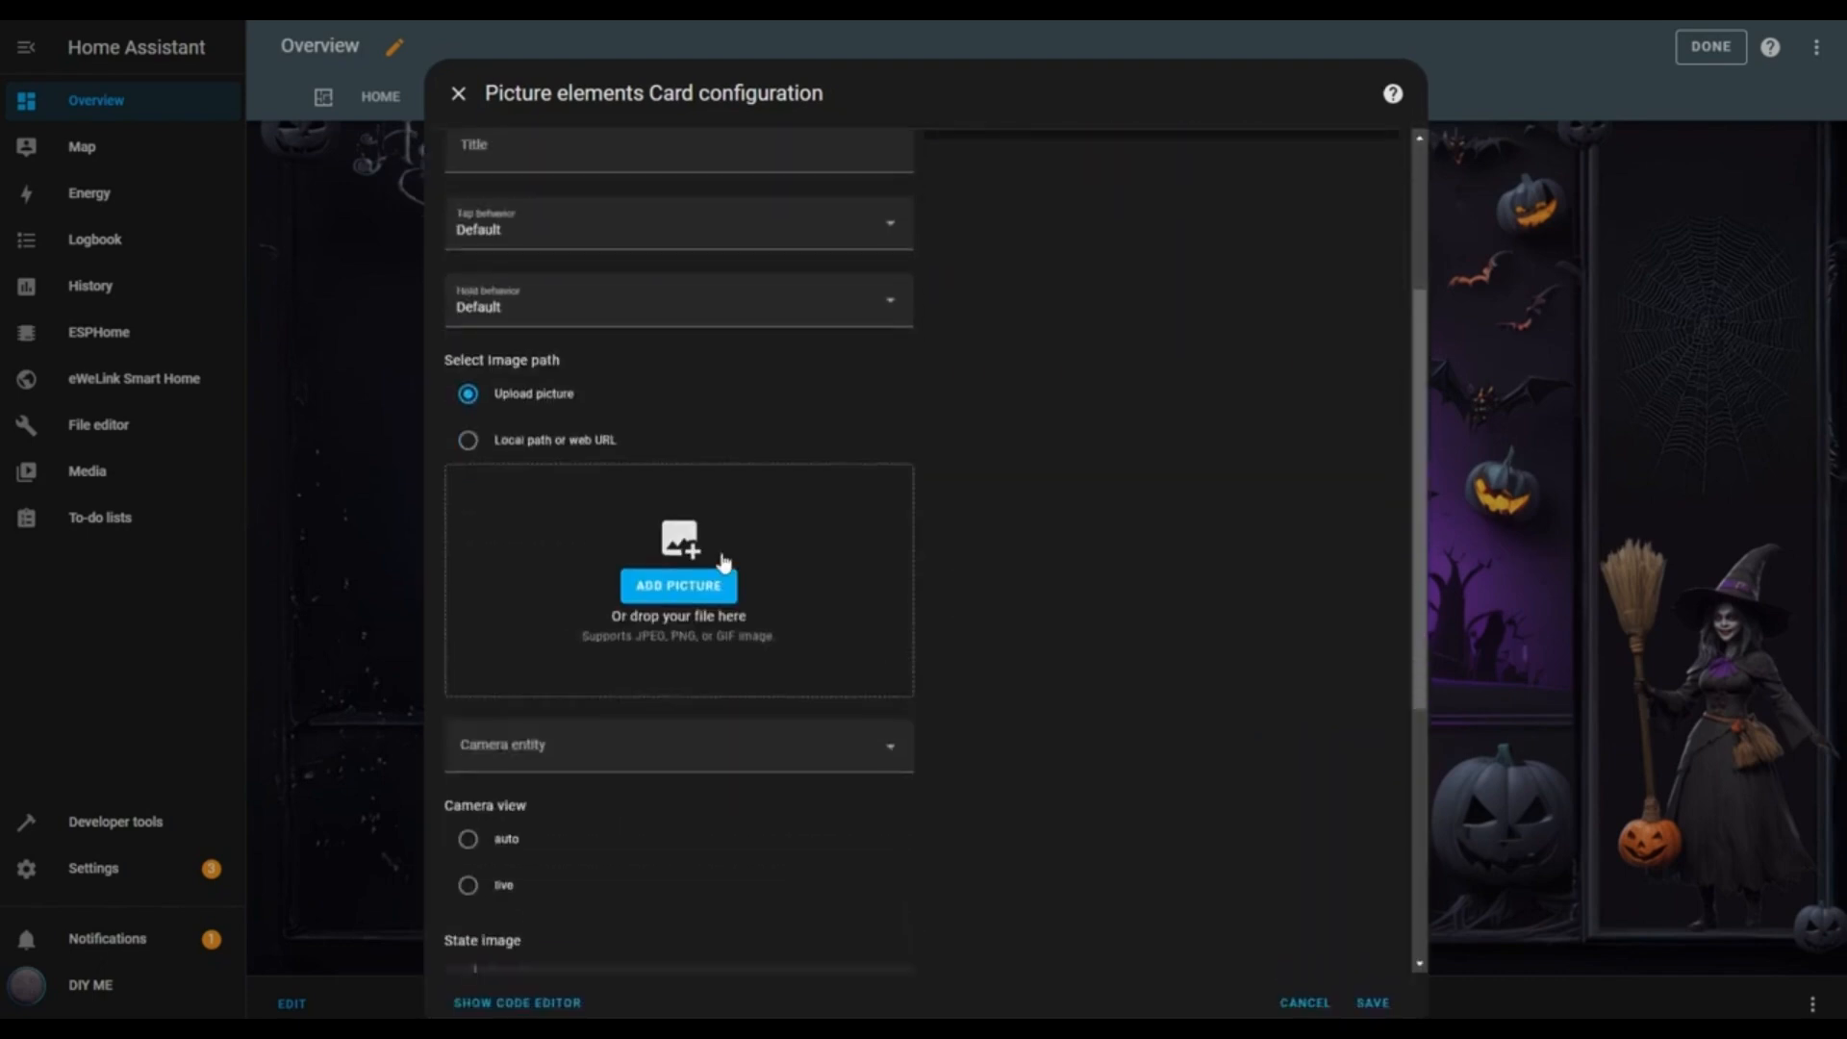
left_click(500, 441)
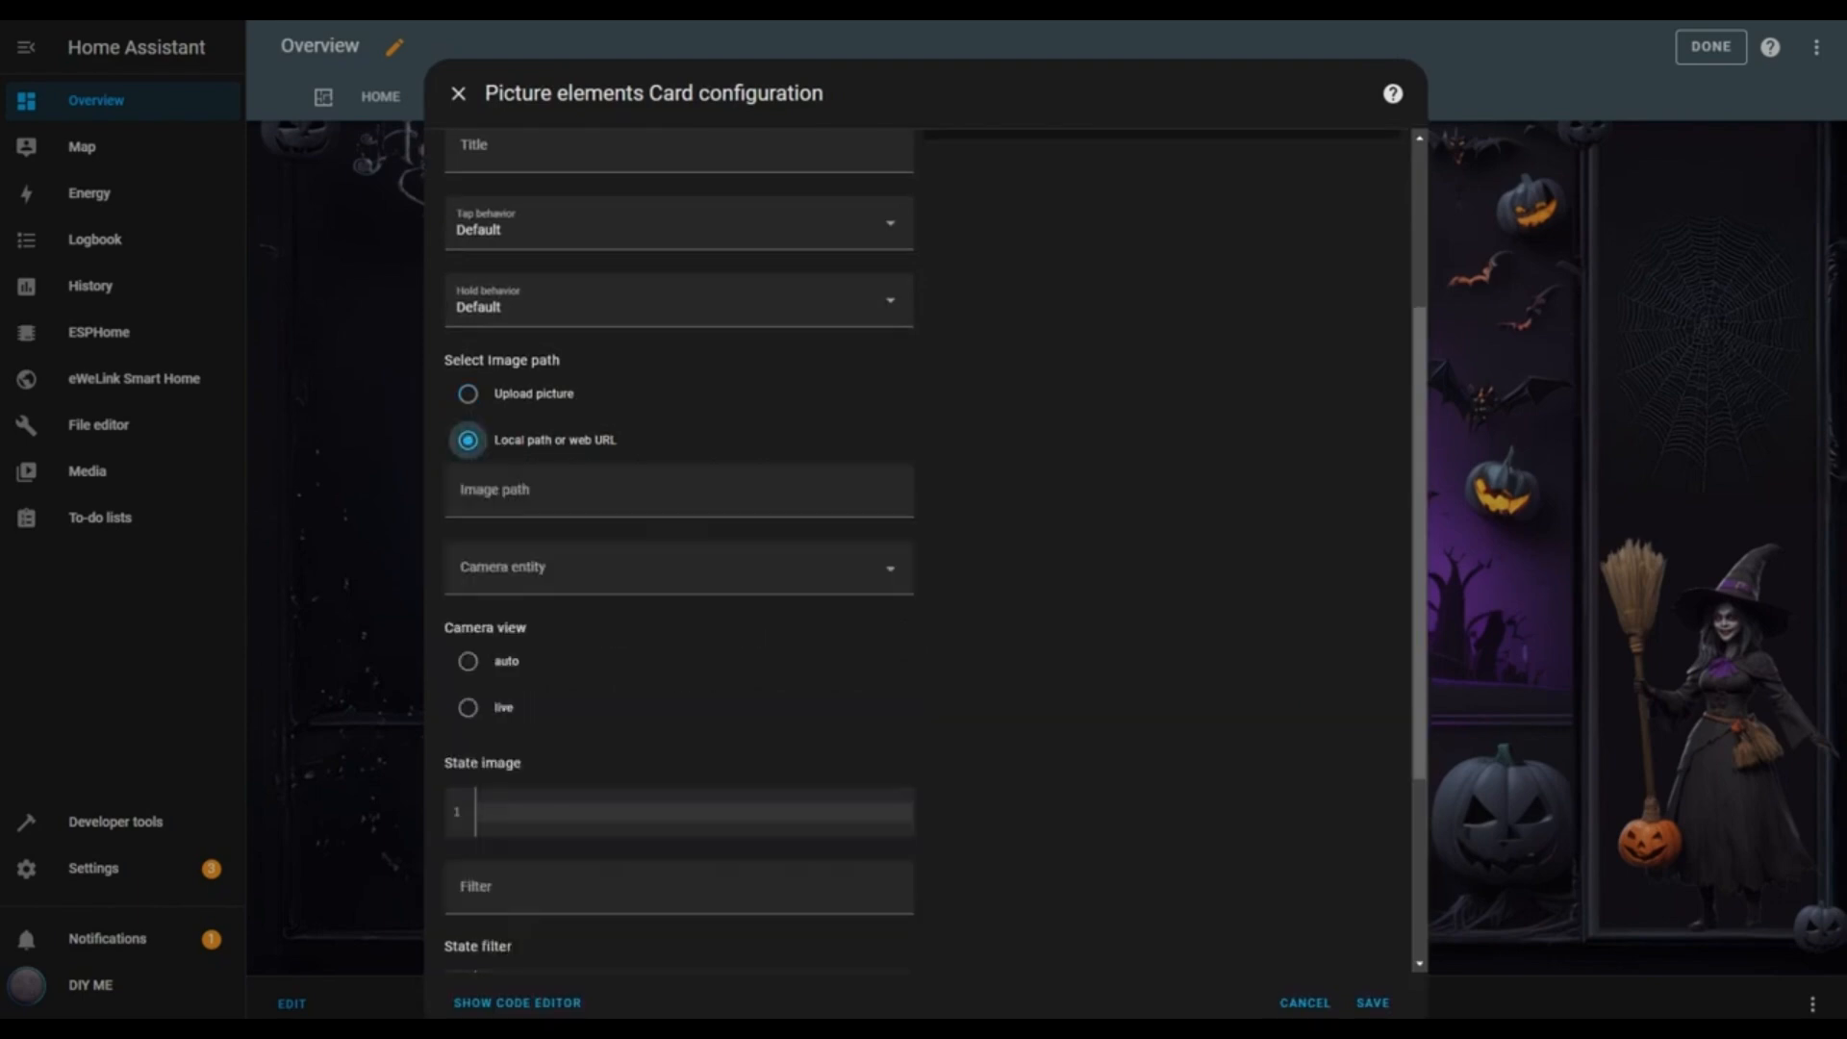
left_click(550, 499)
type("/local/halloween/windowsuiteON.png")
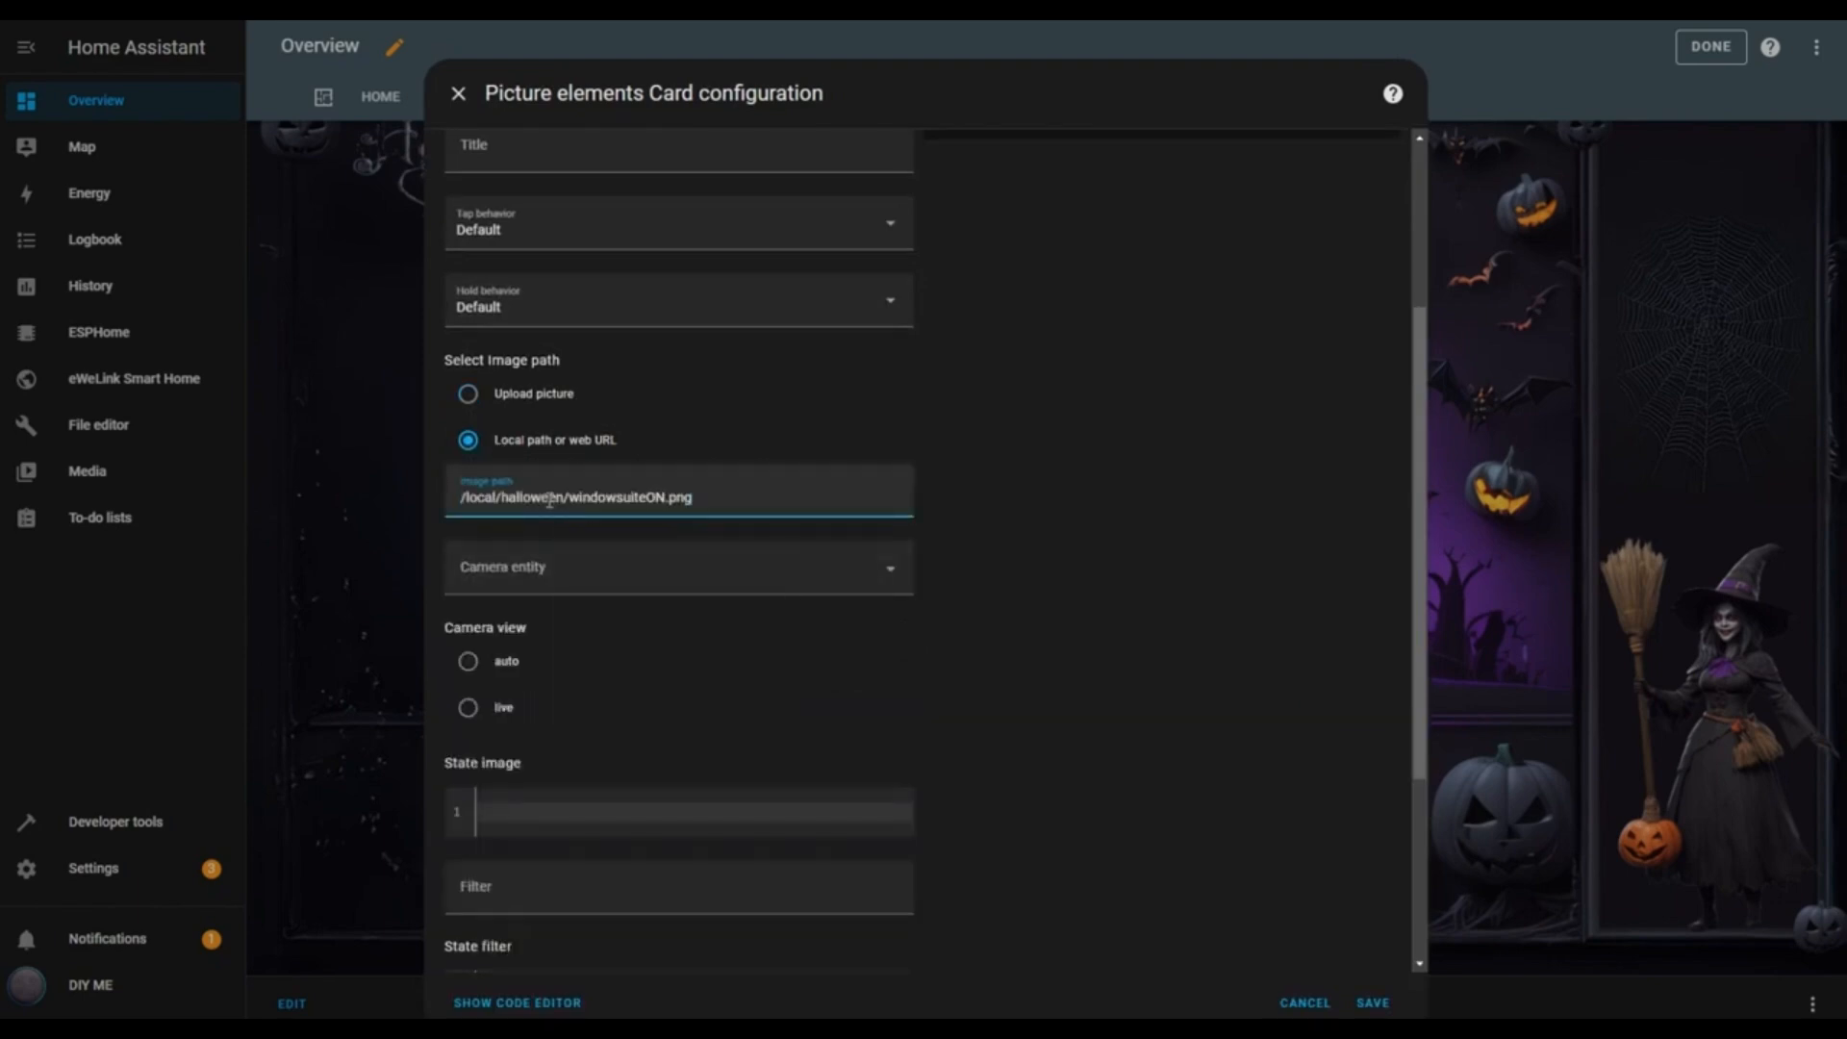
scroll(1020, 527, "up", 3)
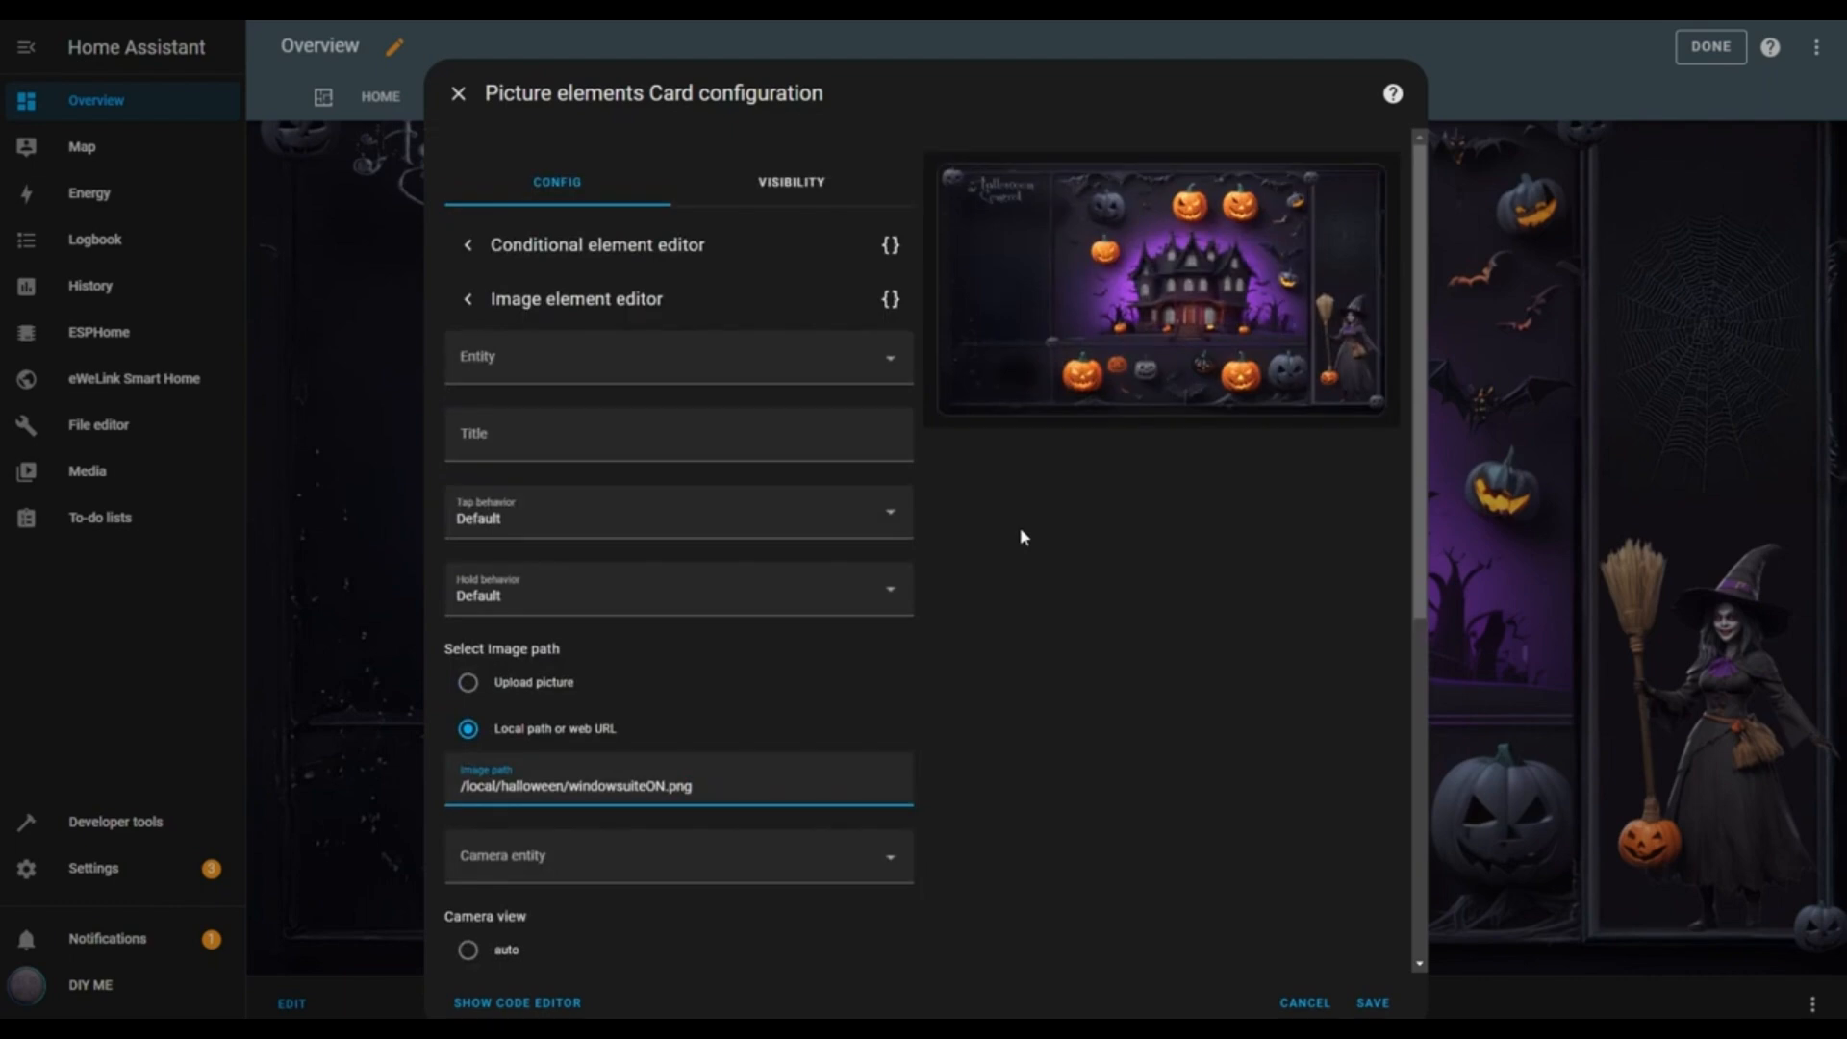
Add width: 100% to the Suite window image's style and save the card
scroll(1023, 536, "down", 6)
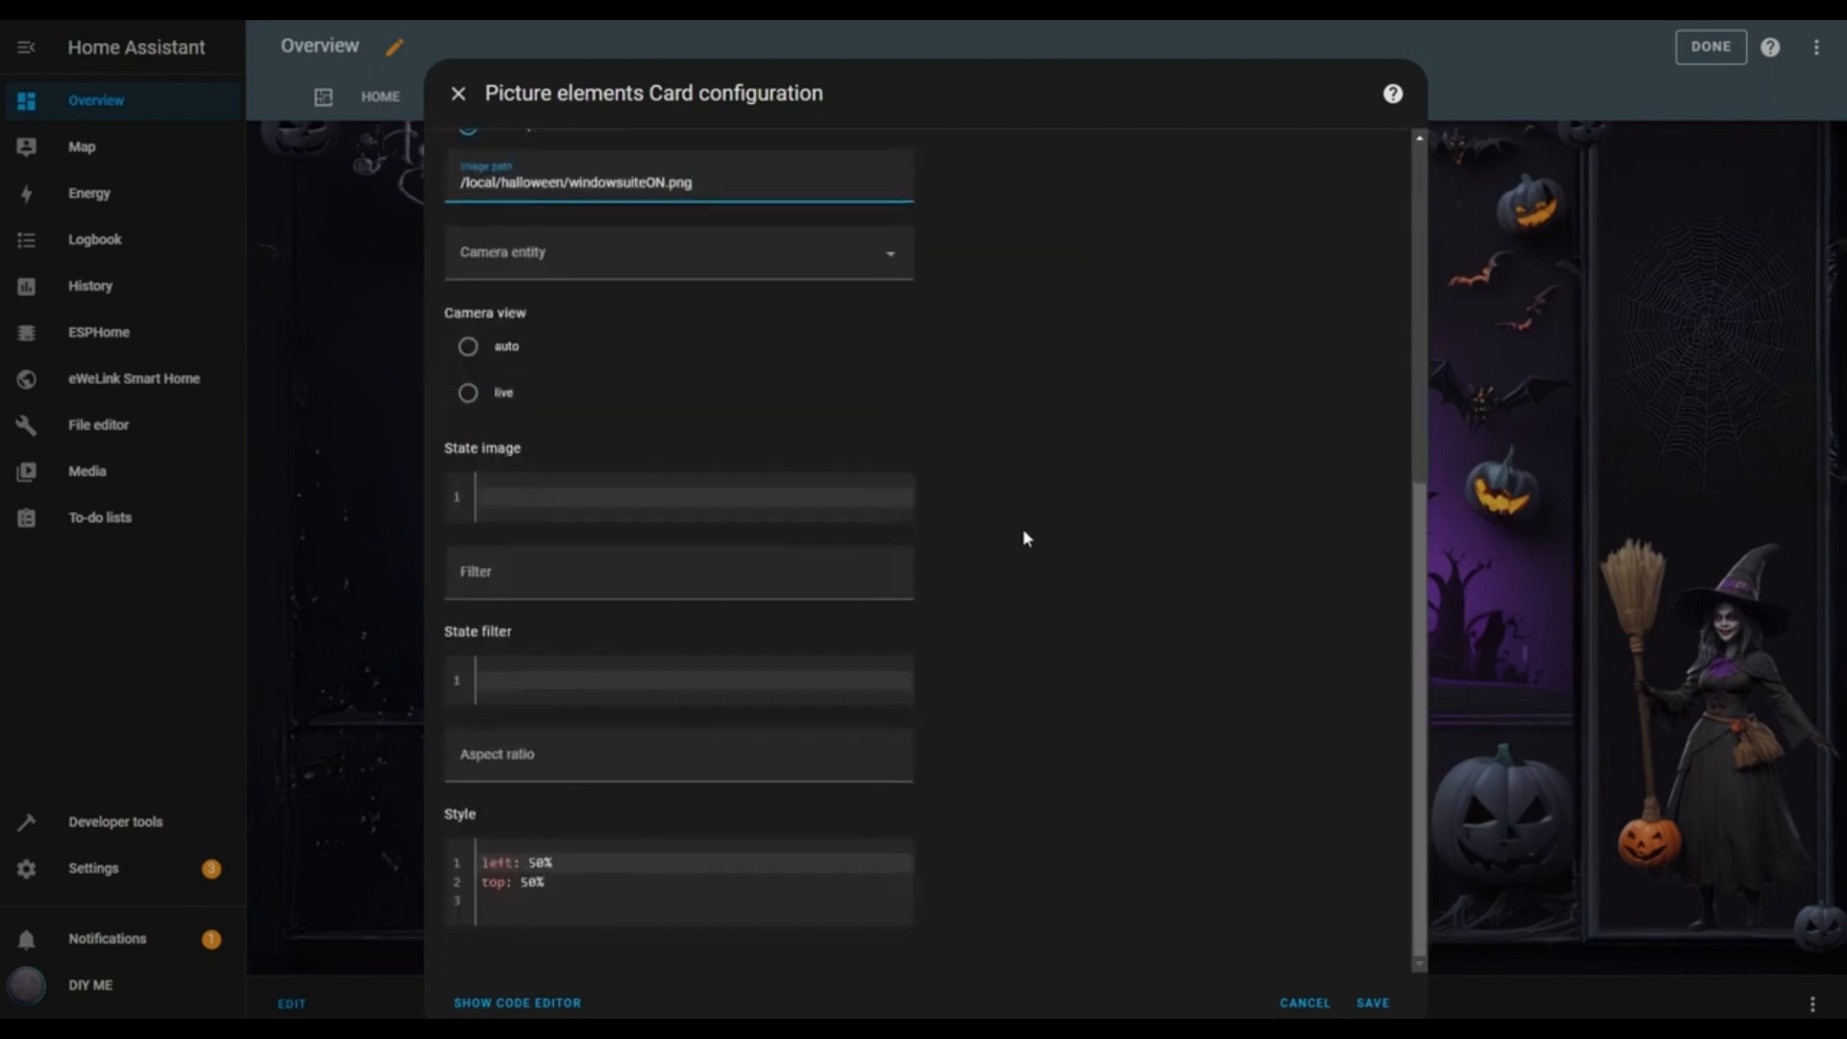
left_click(579, 890)
key("Return")
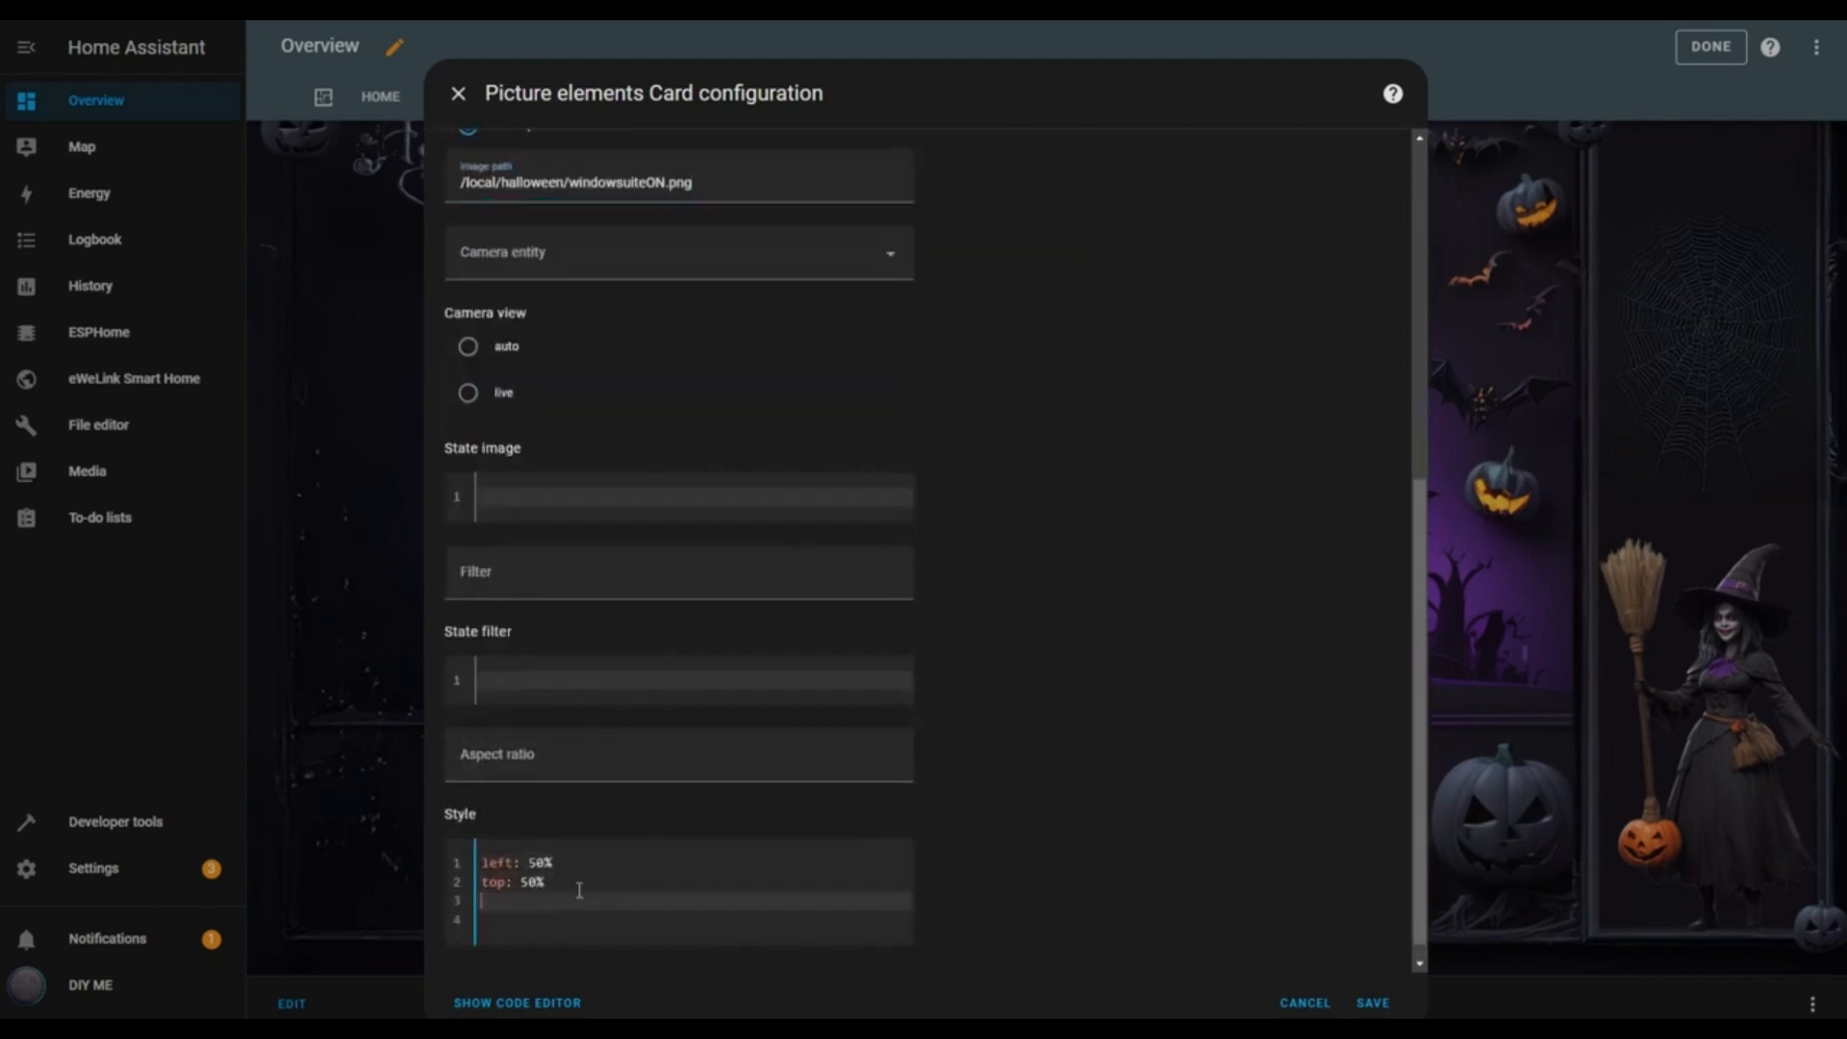
type("width: 100%")
left_click(1373, 1002)
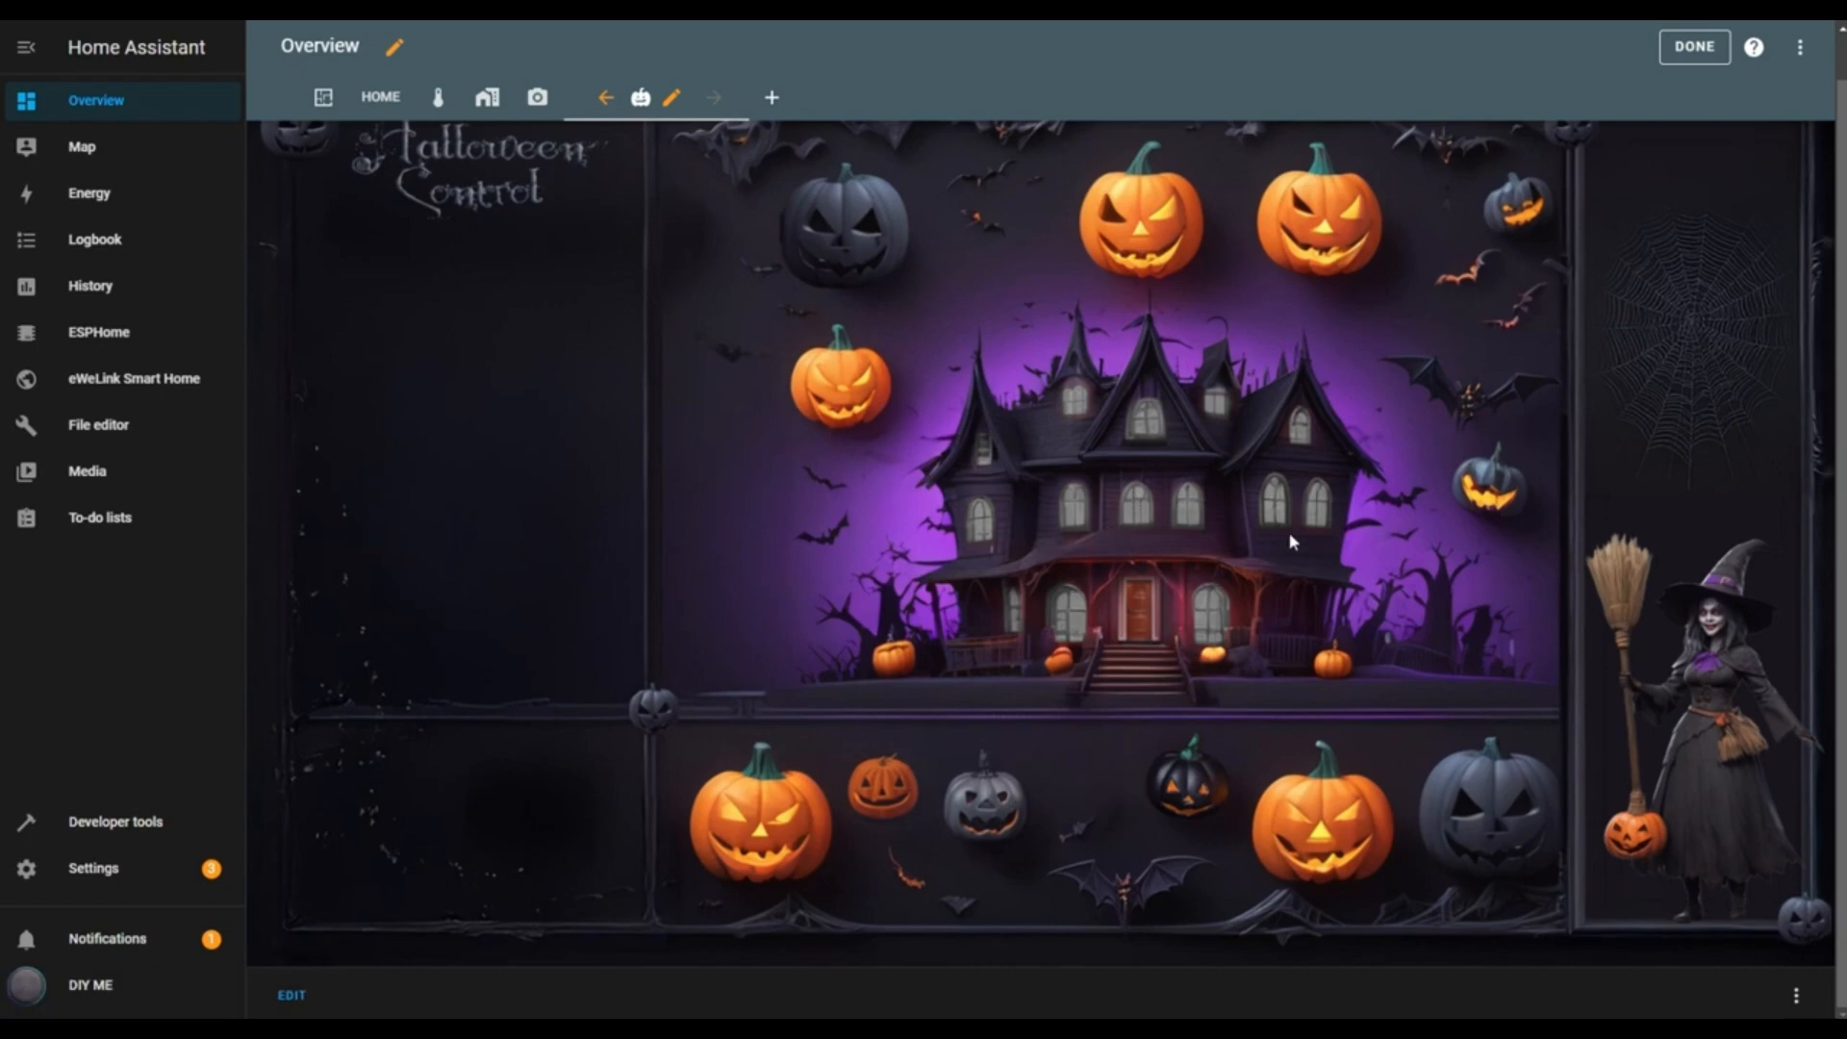
Reopen the Picture elements card and review the DinningRoom conditional element's condition and image
left_click(1191, 524)
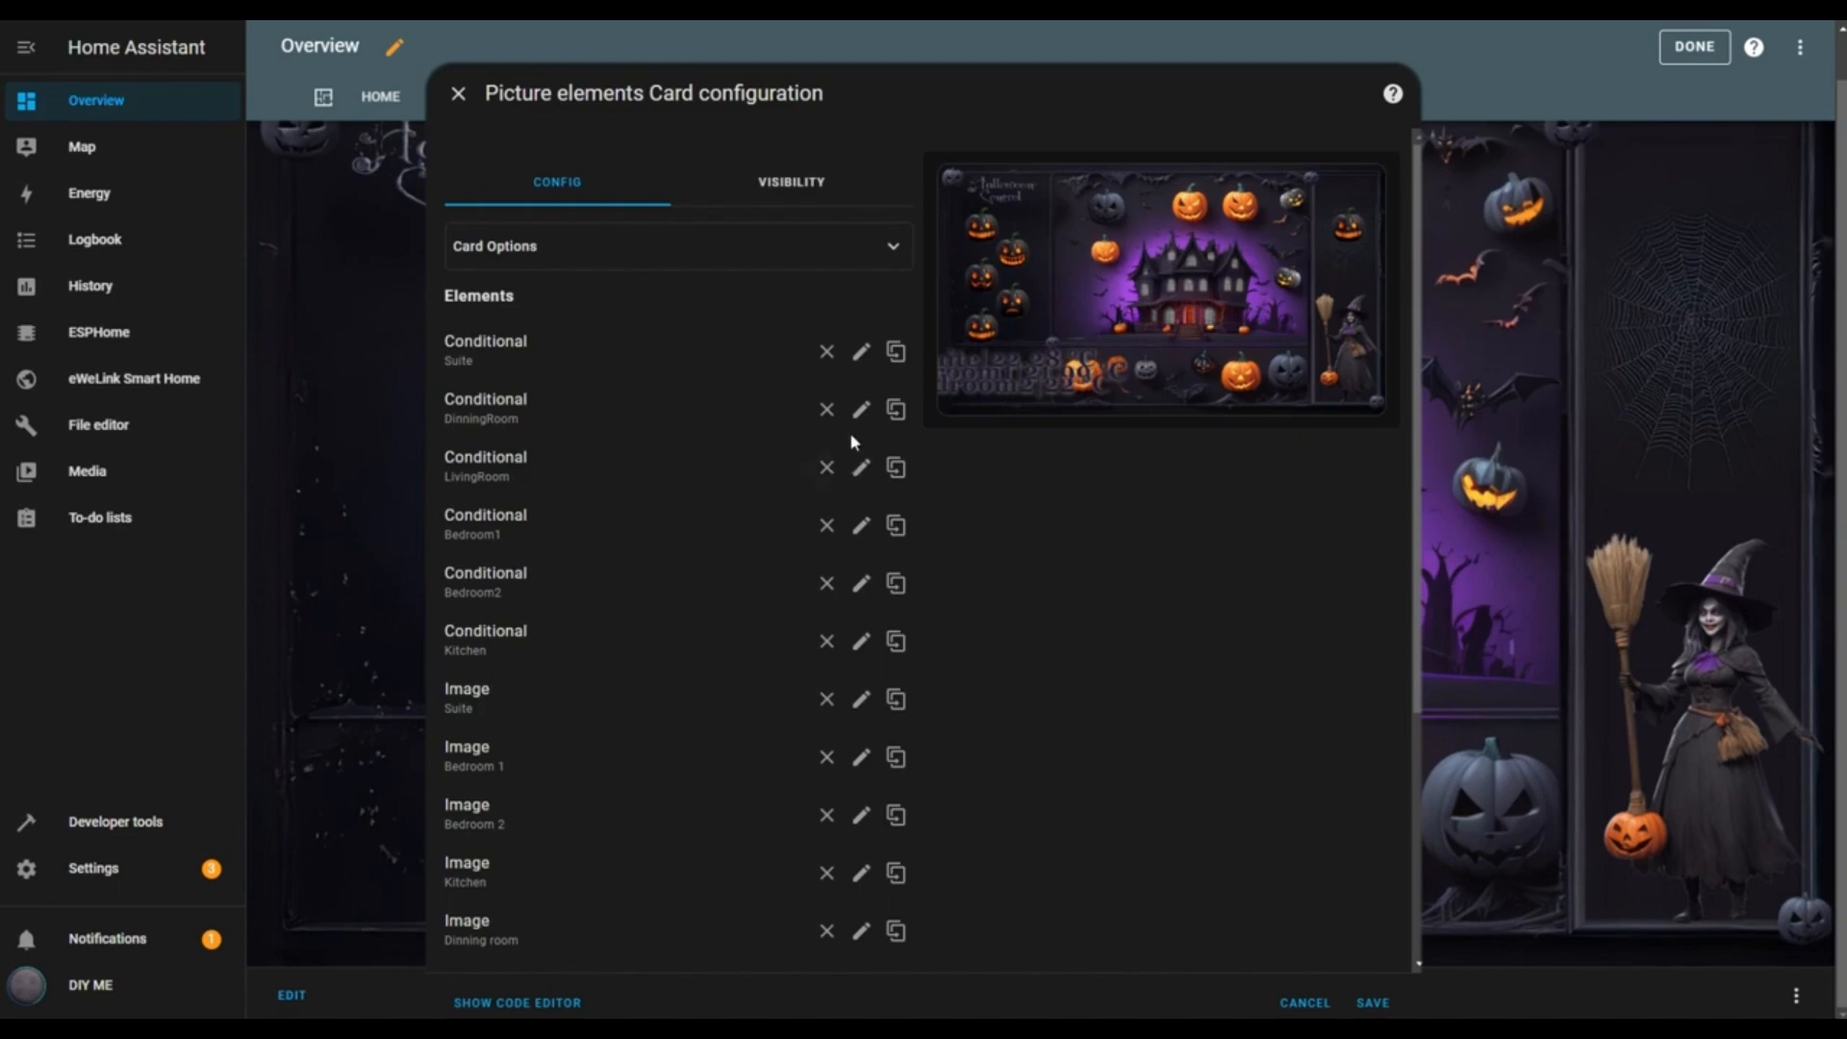
left_click(861, 409)
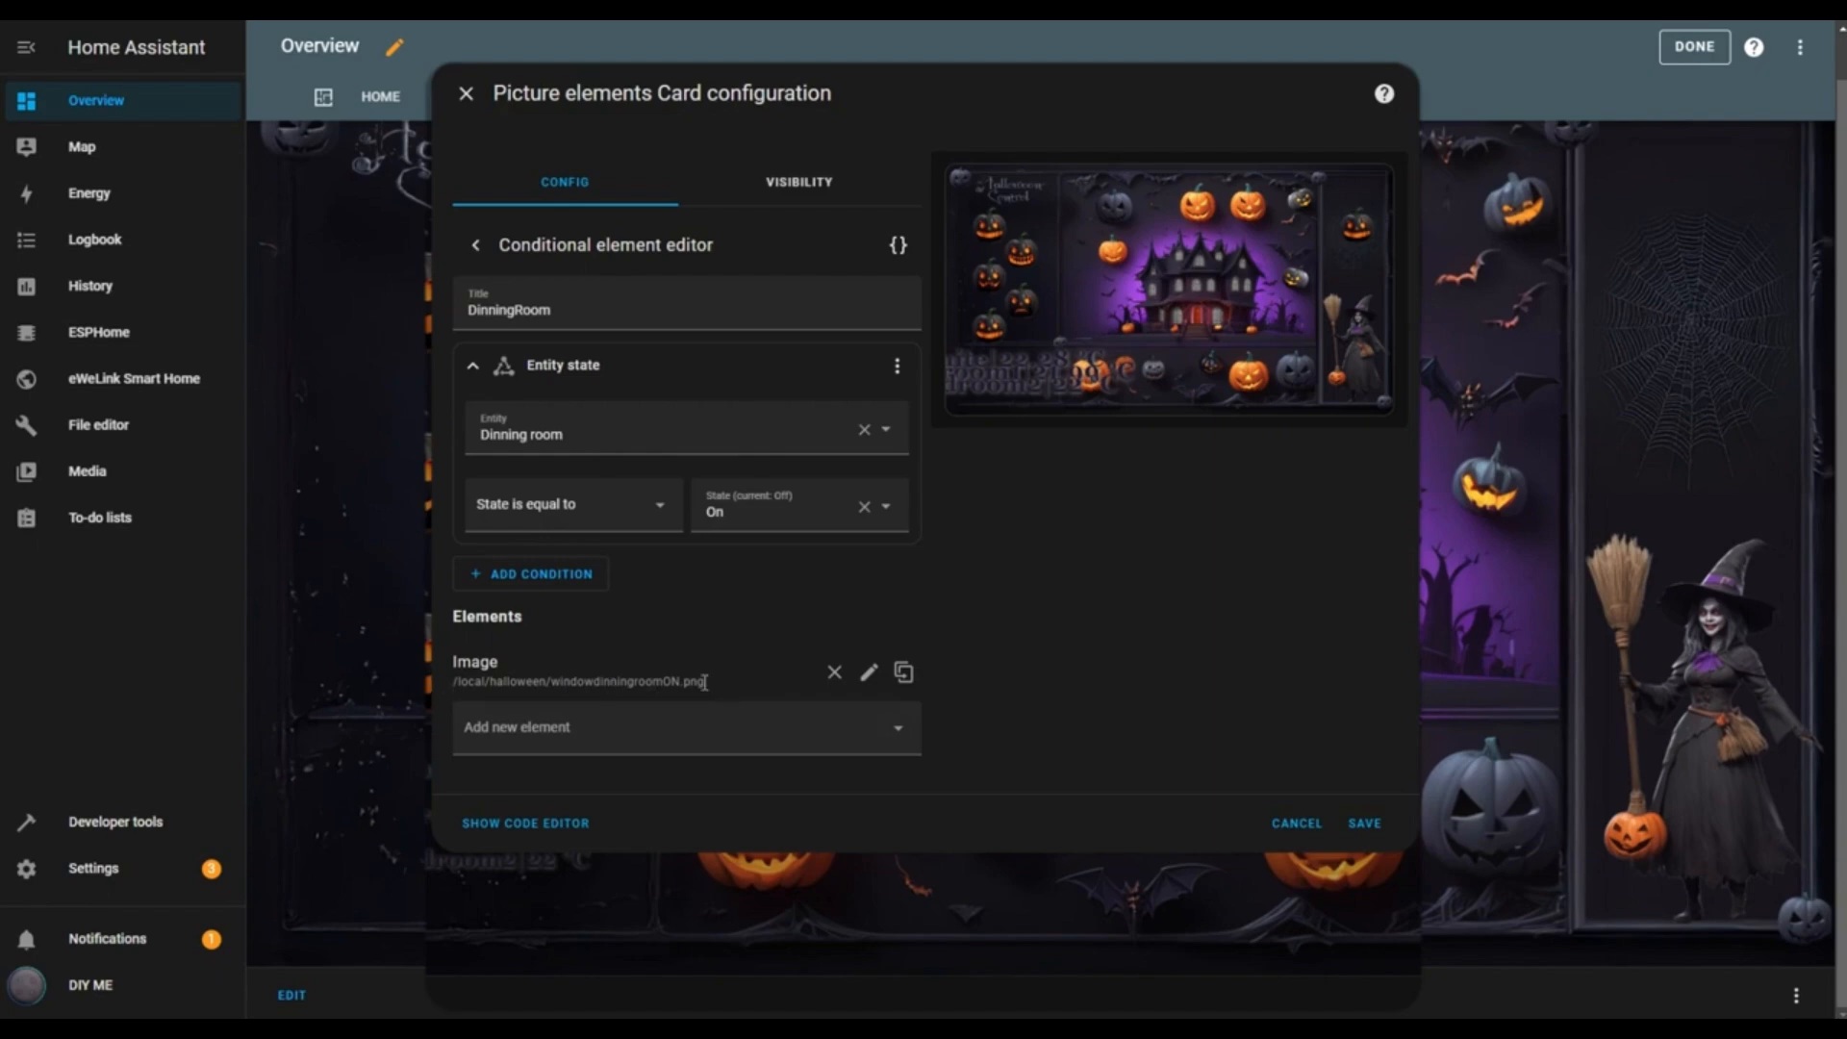
left_click(475, 245)
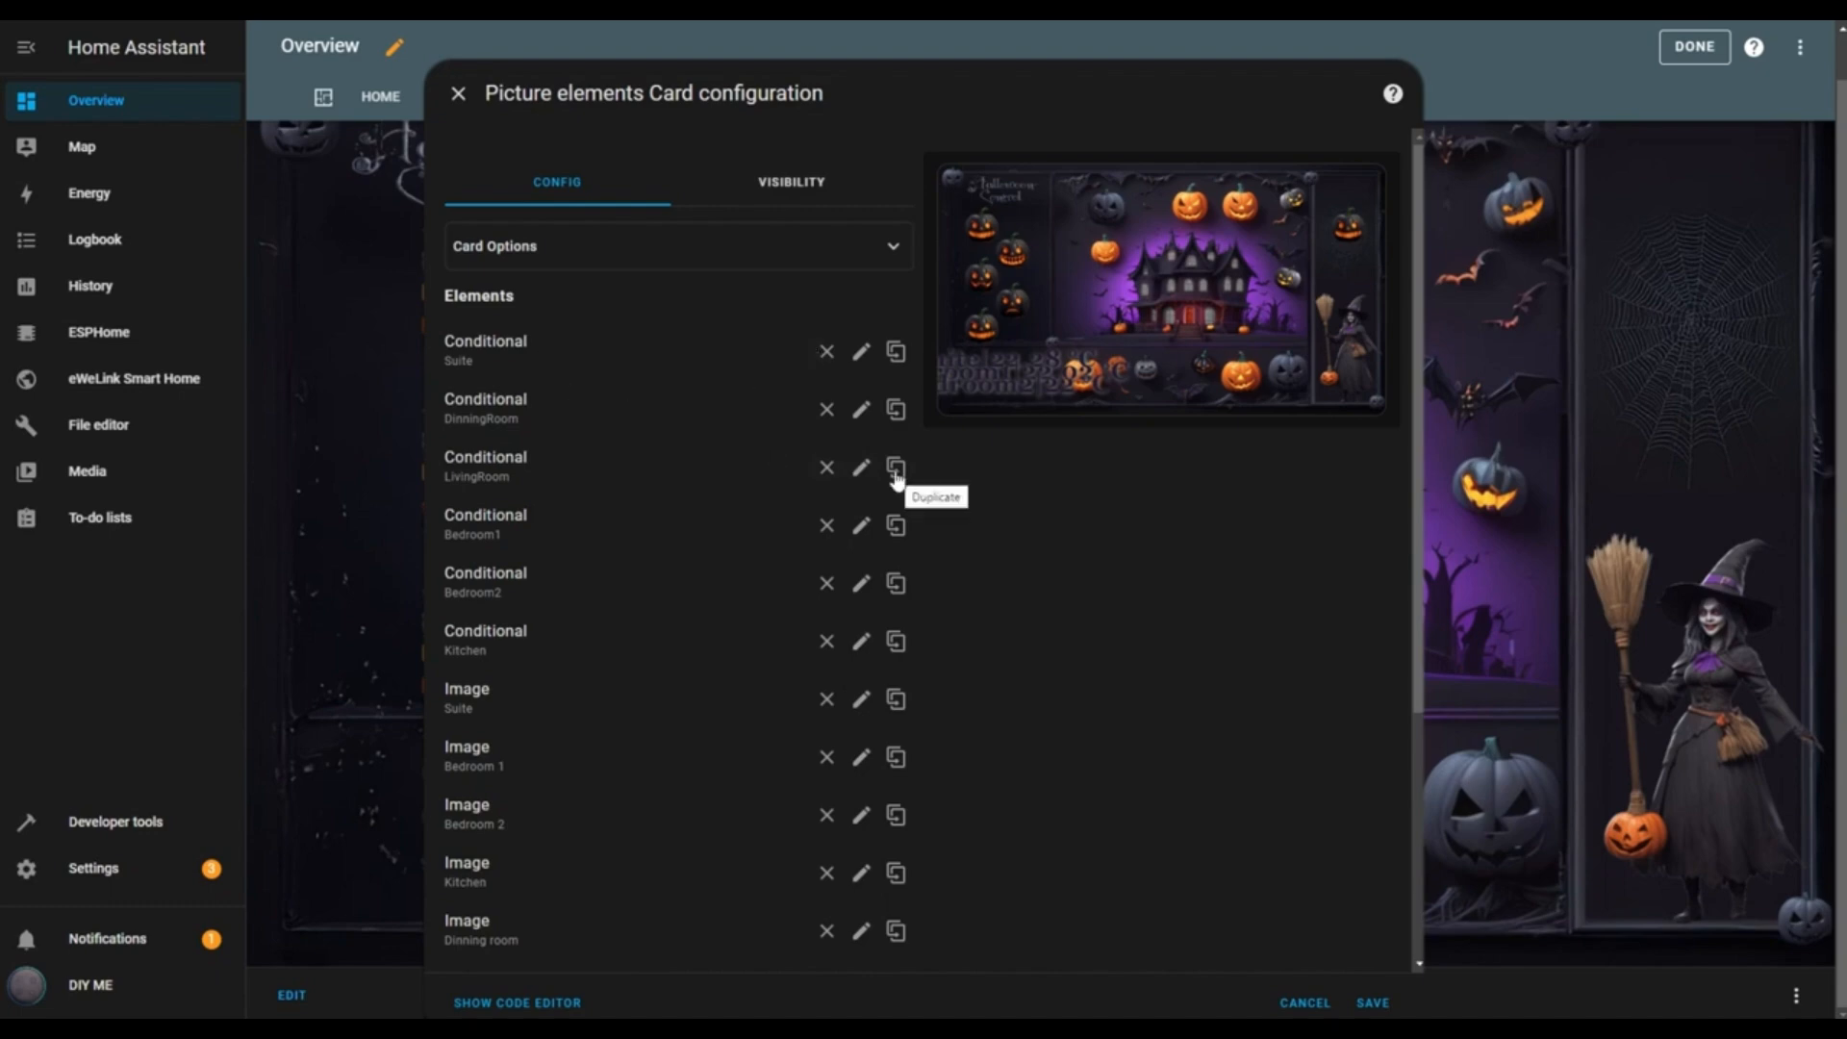
Open the LivingRoom conditional element, retitle it Kitchen, and set its condition's entity to Kitchen
left_click(860, 467)
double_click(631, 276)
type("Kitchen")
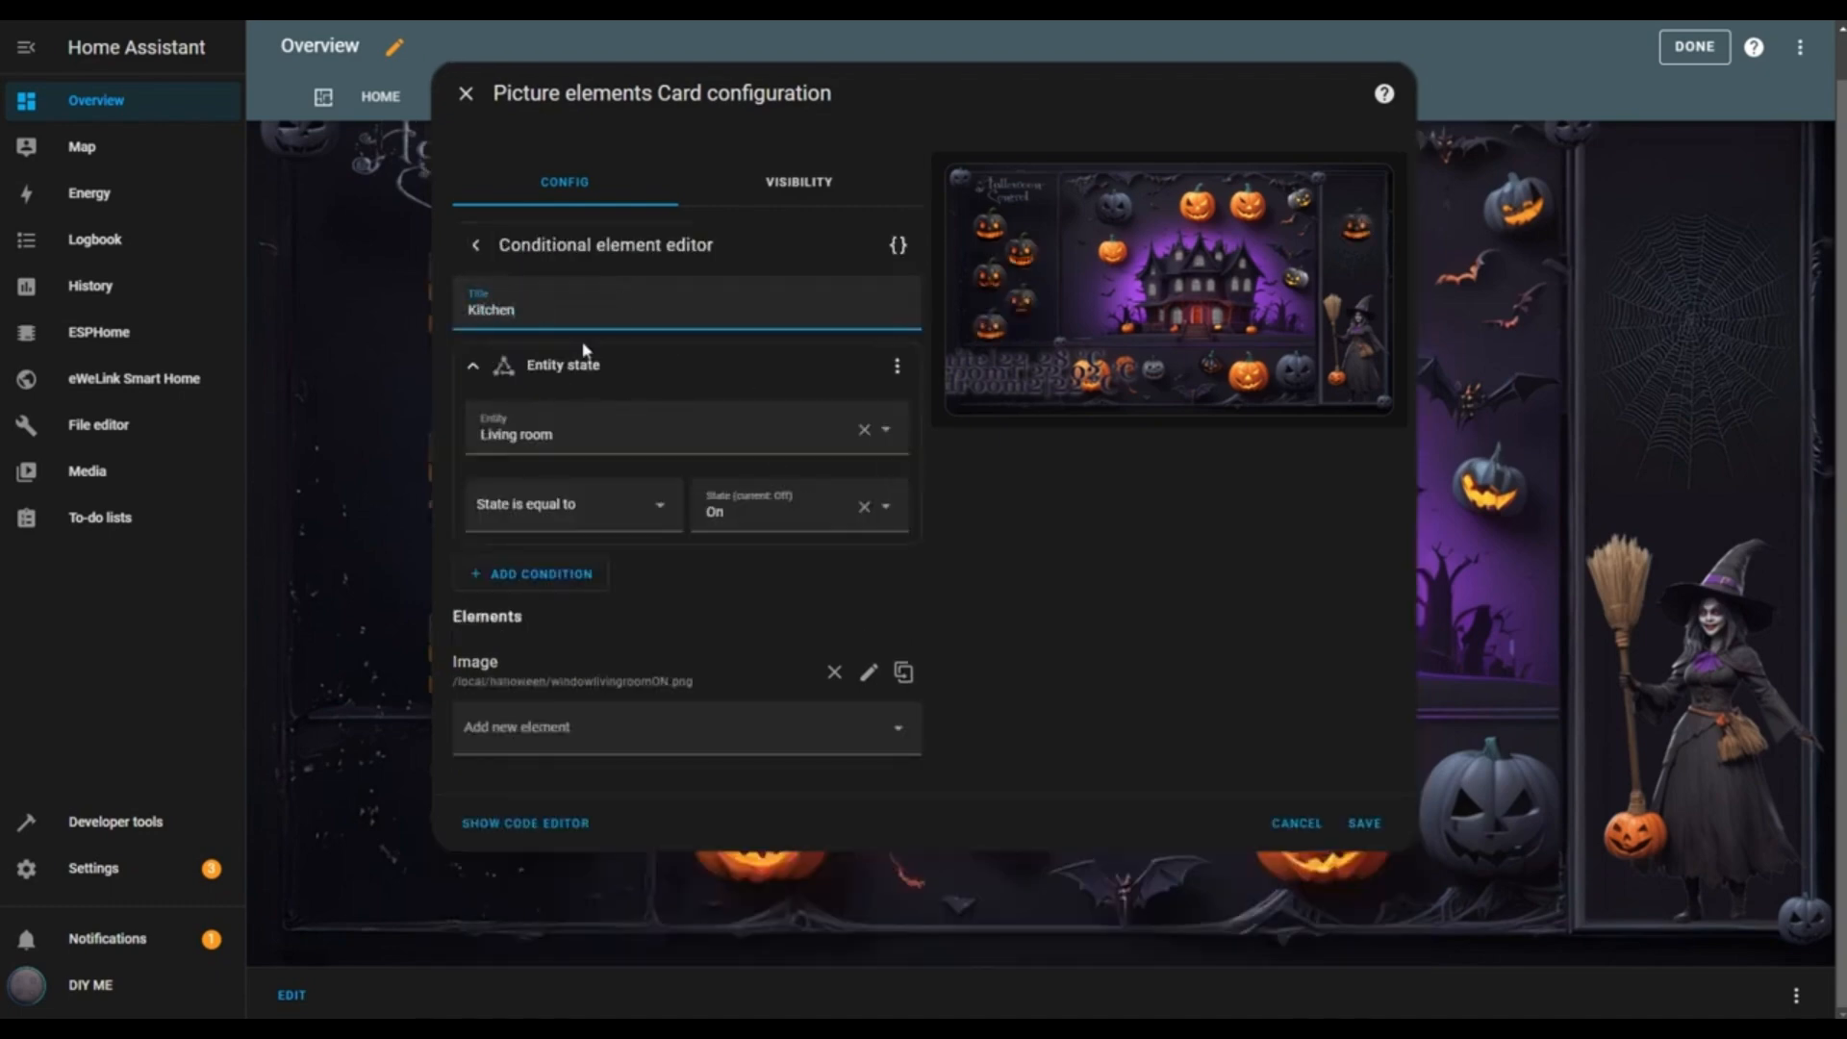
left_click(864, 429)
type("kitche")
left_click(568, 500)
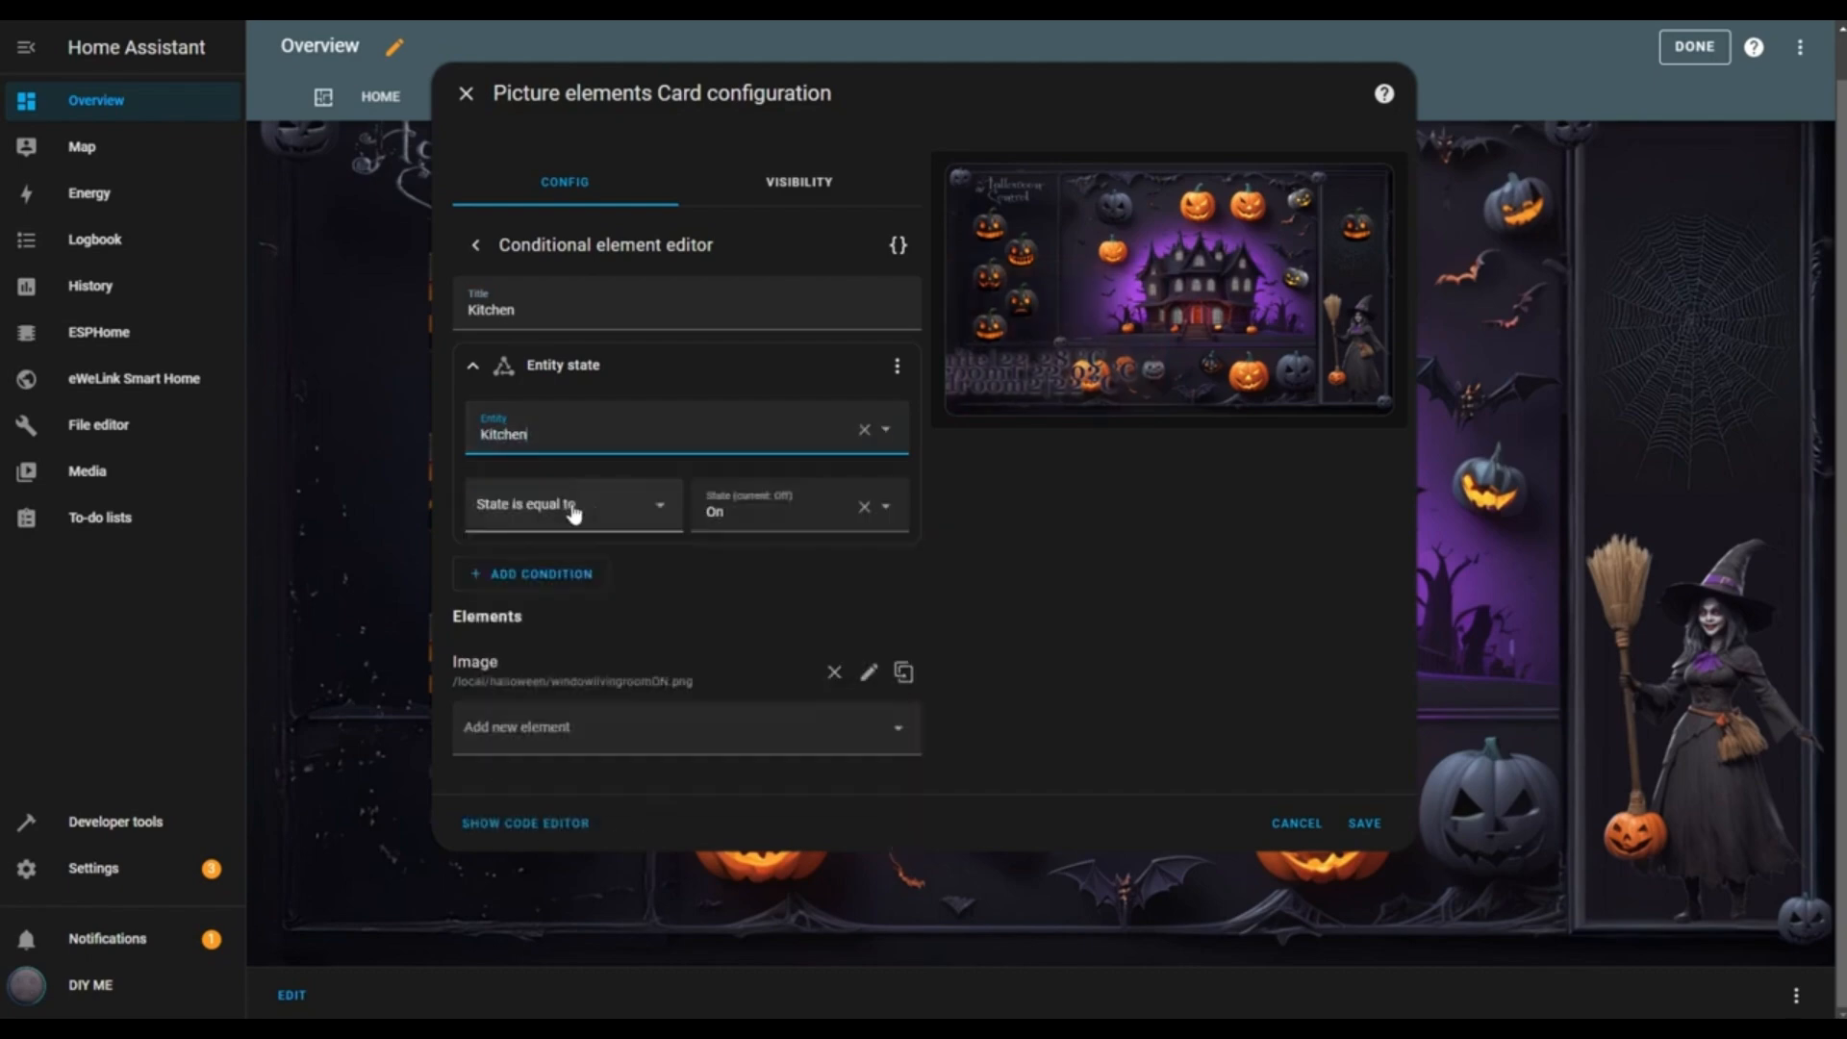
Set the Kitchen conditional element's image path to \local\halloween\windowkitchenON.png and save the card
left_click(866, 663)
triple_click(759, 784)
type("\\local\\halloween\\windowkitchenON.png")
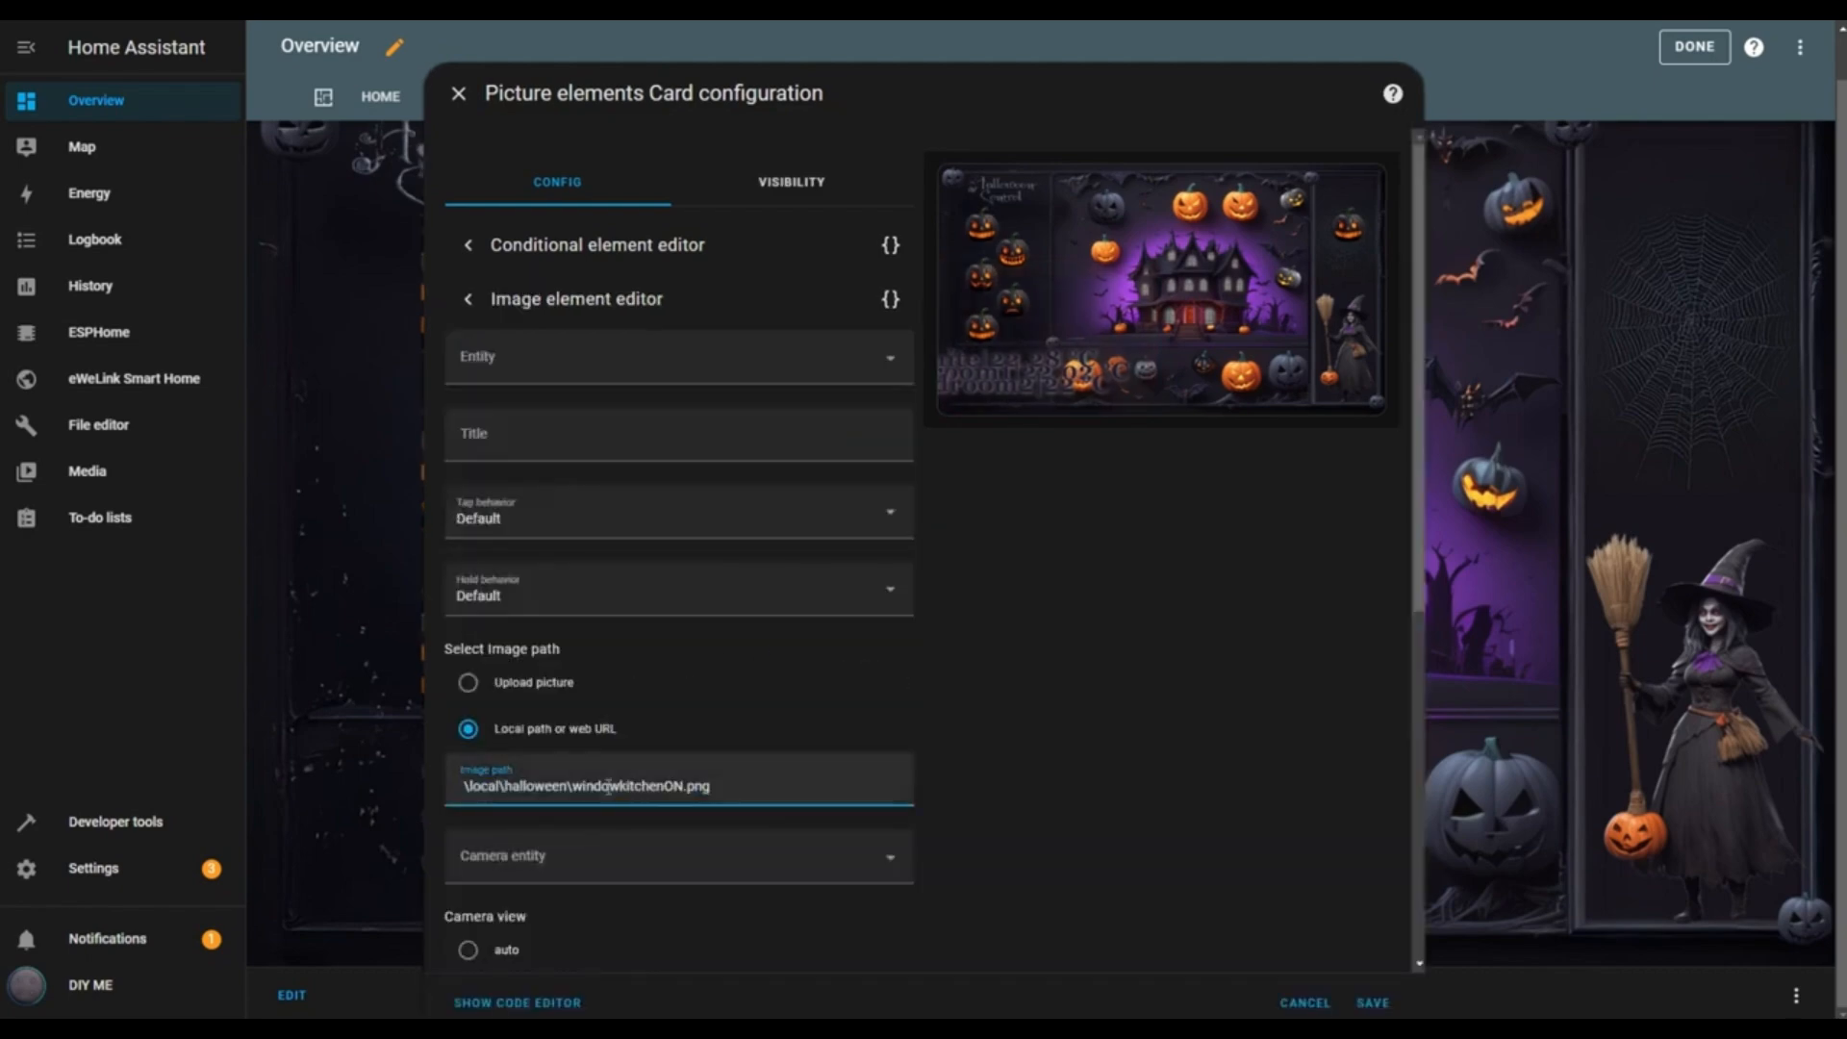
left_click(1373, 1003)
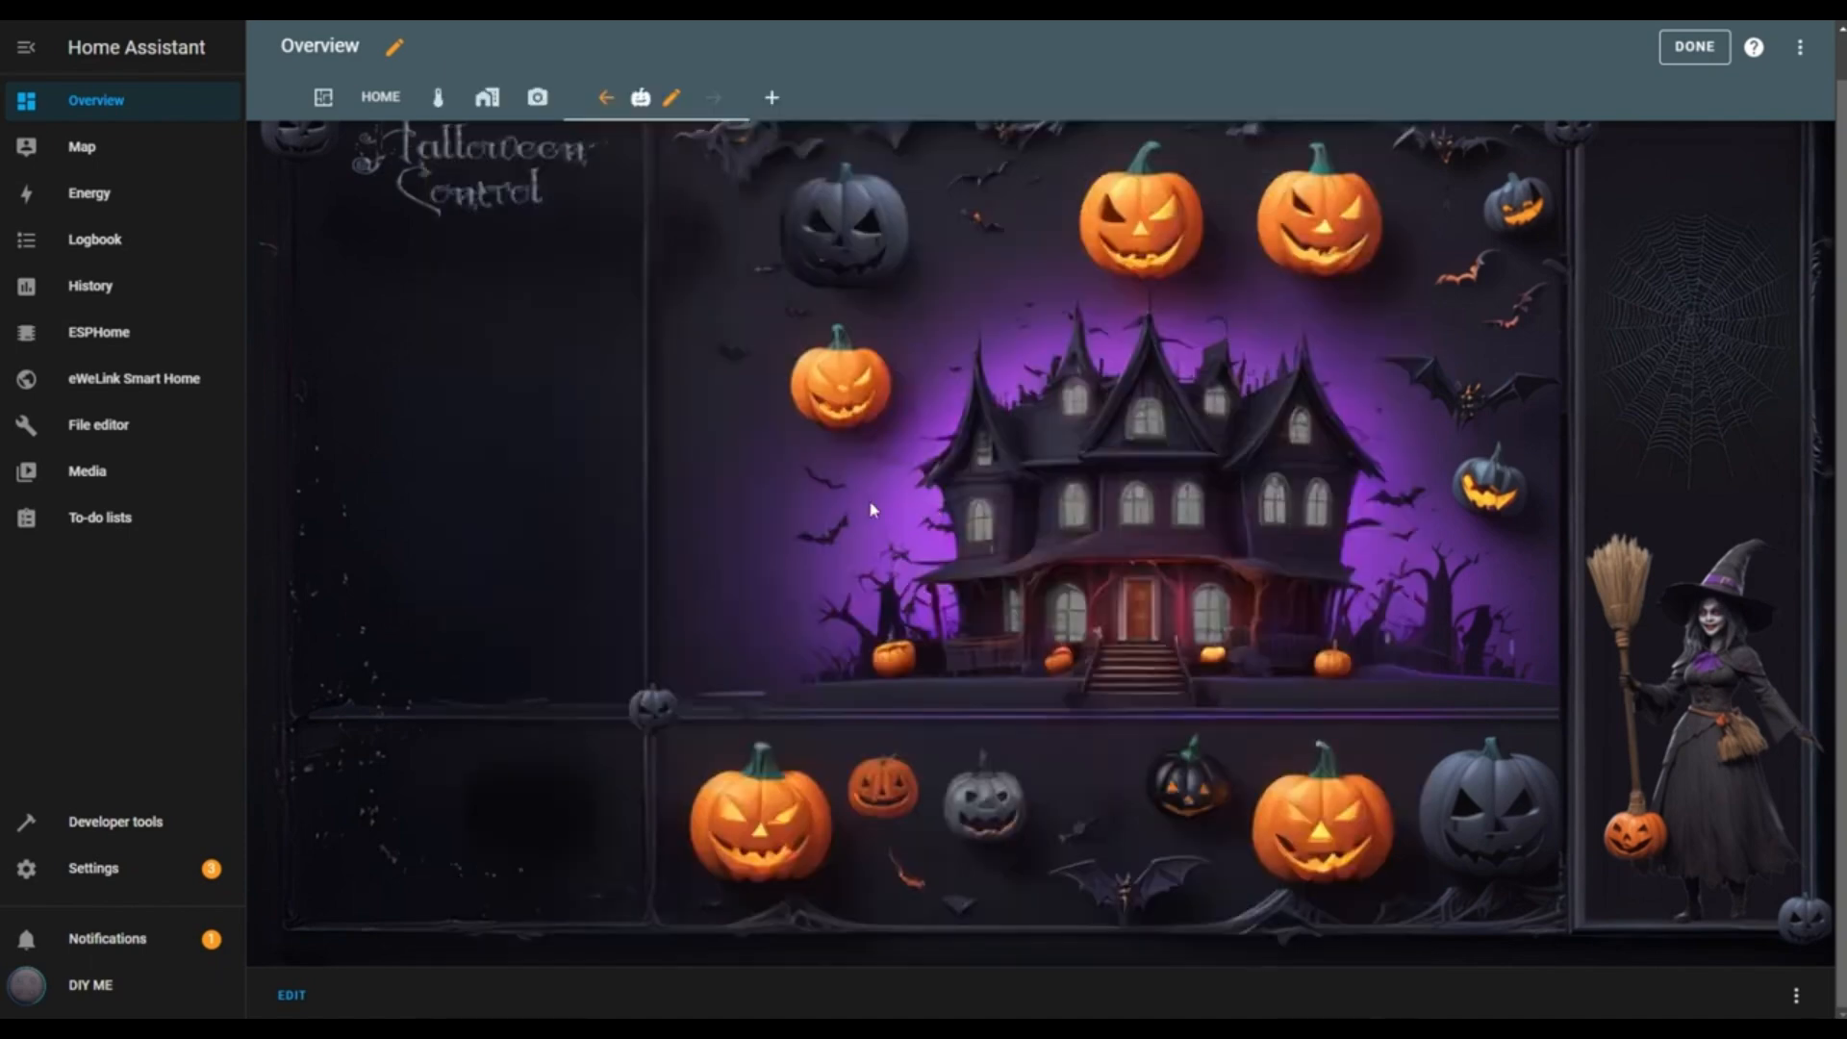
Switch to the File editor and open the homeassistant/www/halloween folder
left_click(101, 438)
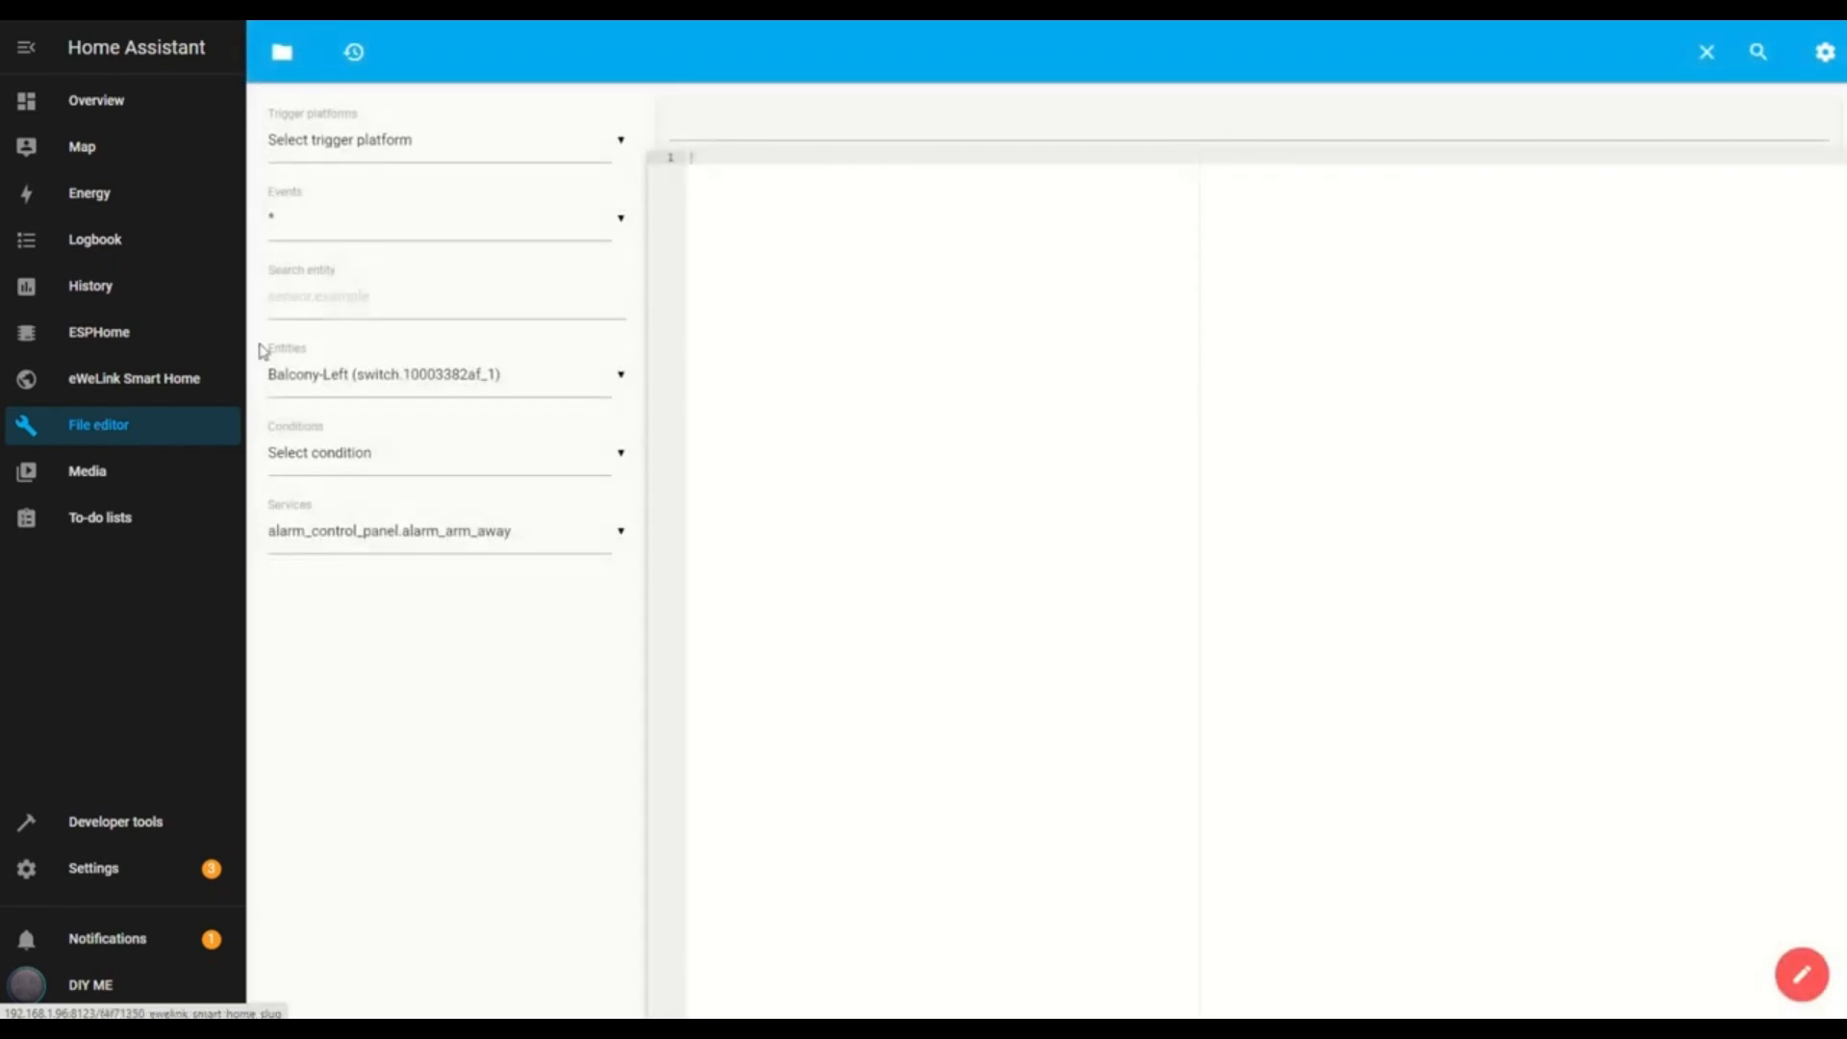
left_click(281, 54)
scroll(391, 642, "down", 3)
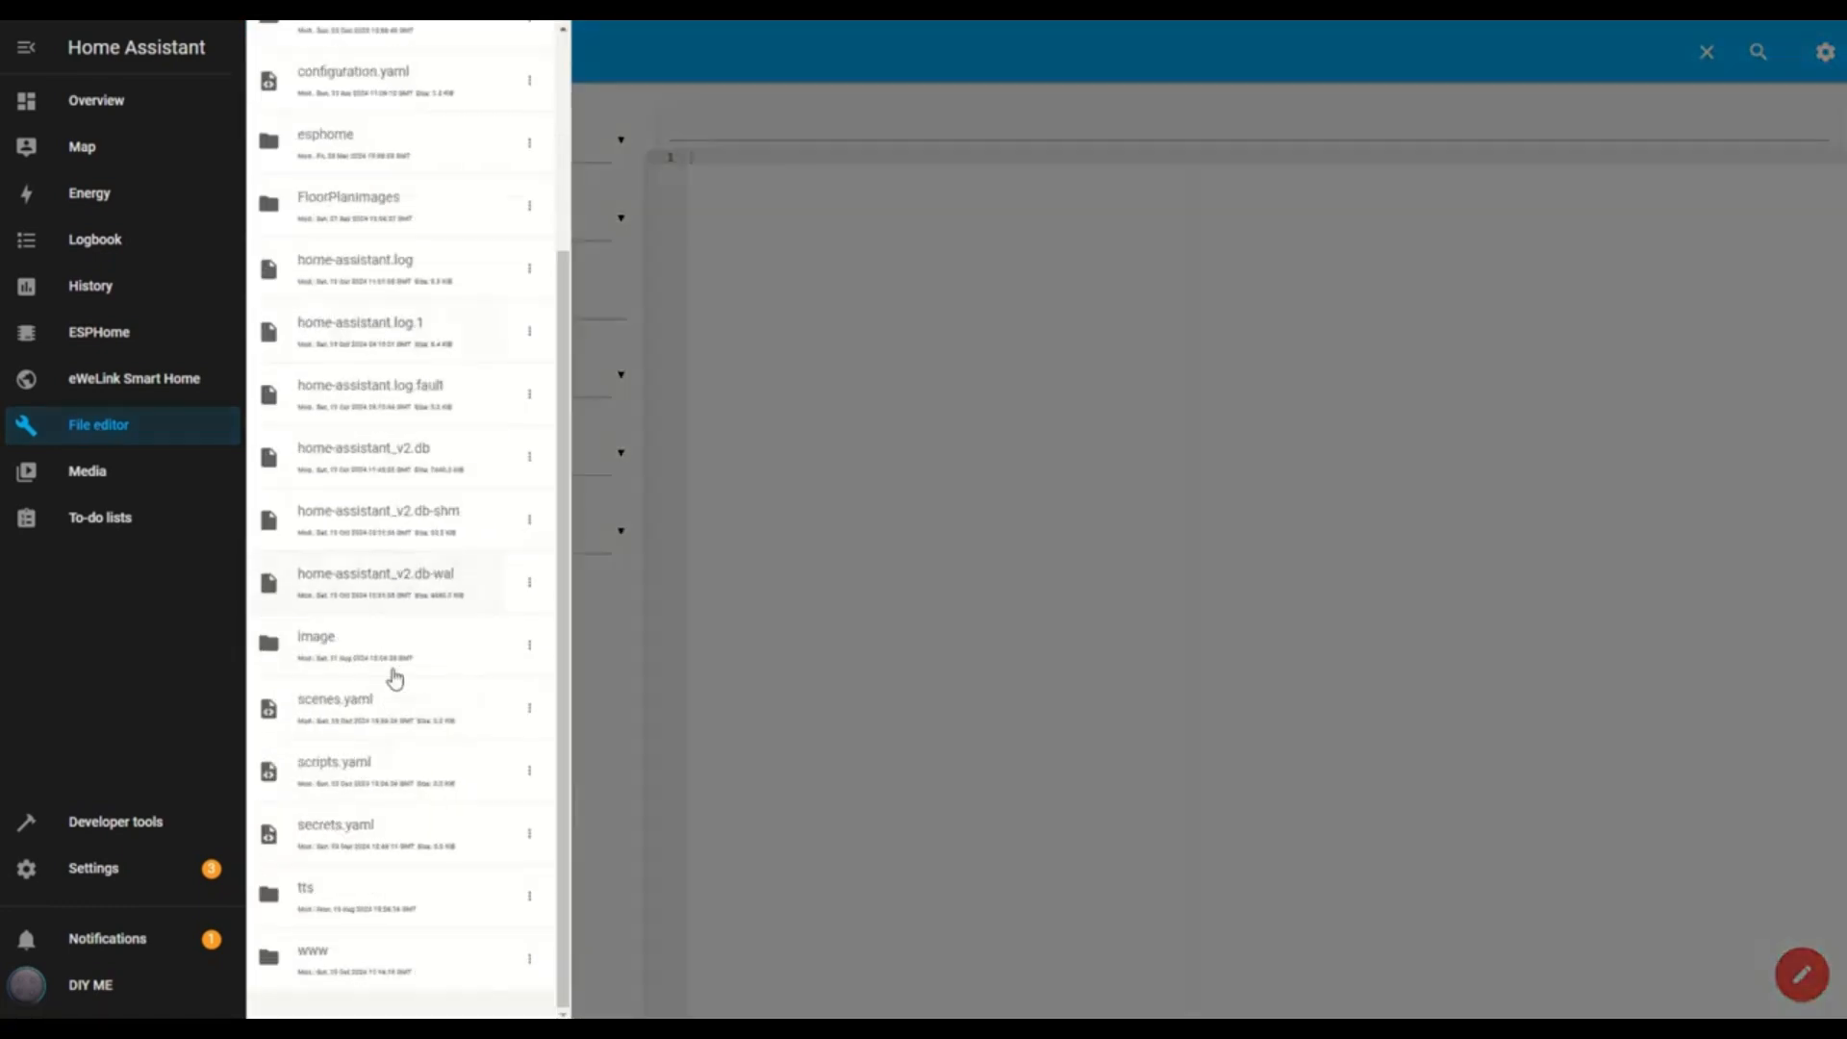
left_click(359, 942)
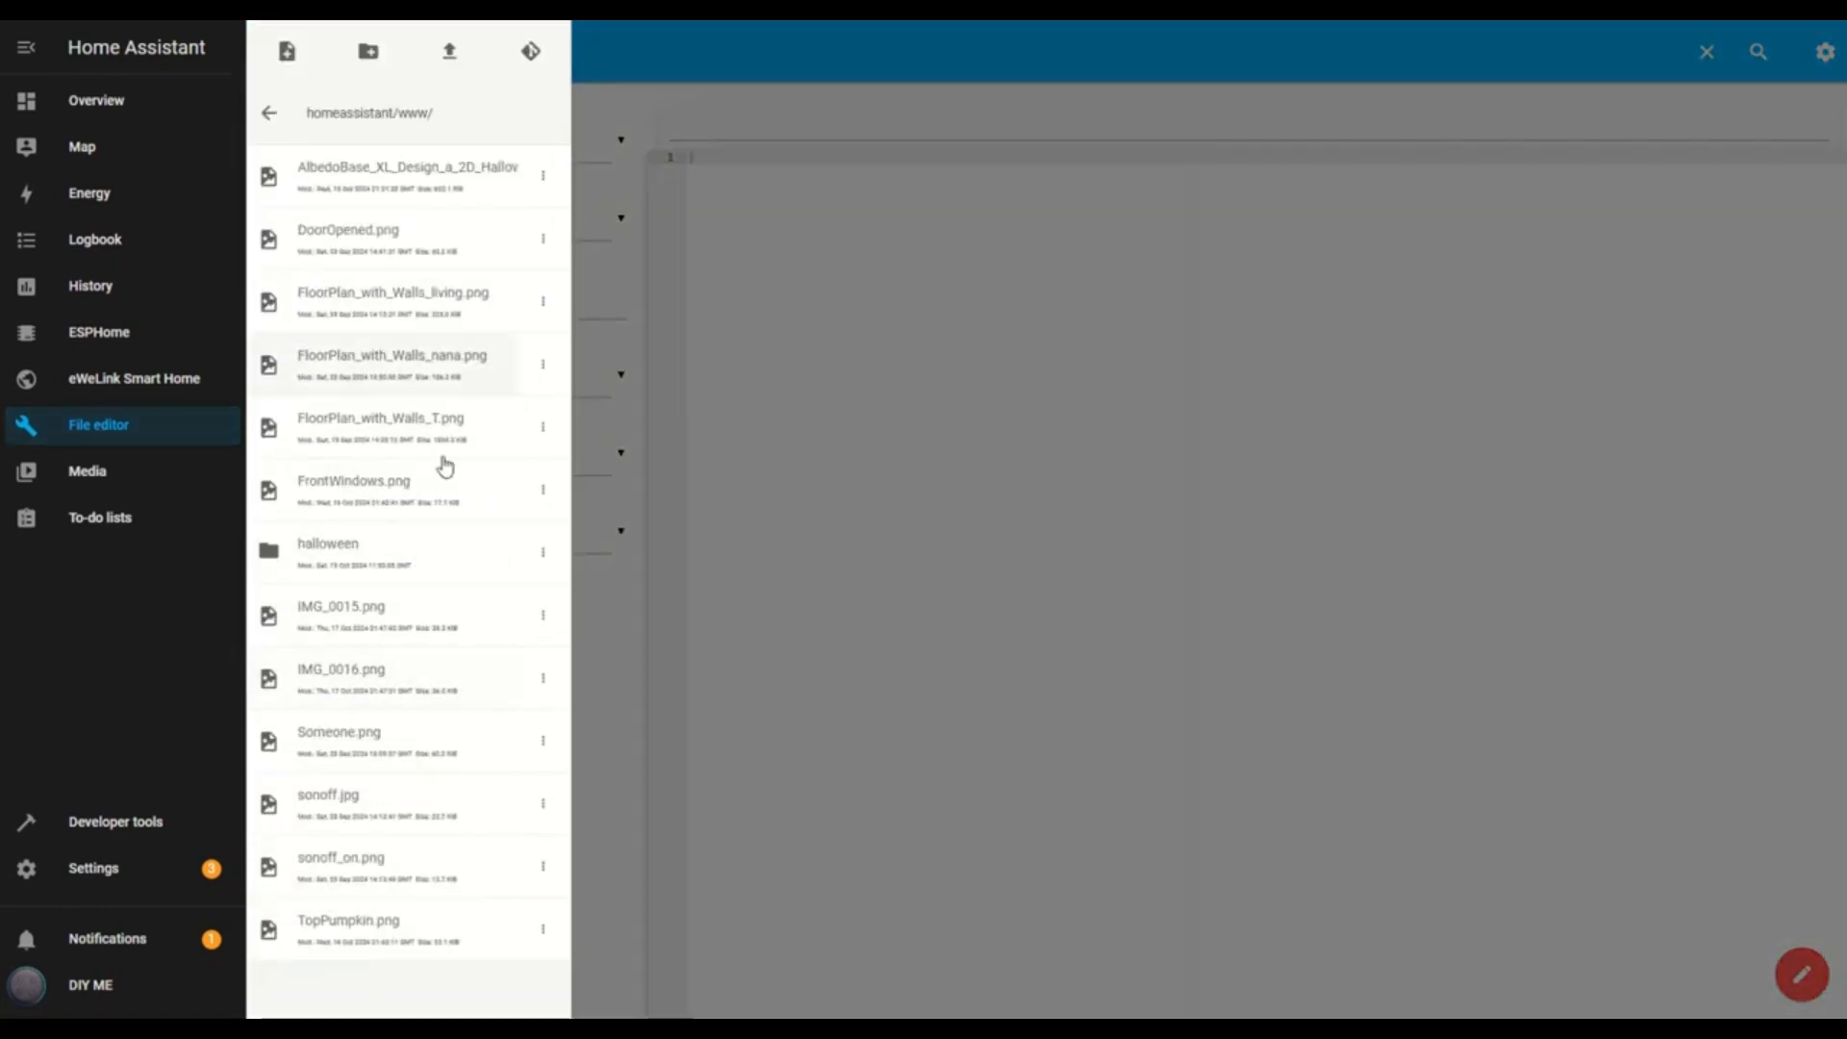
left_click(338, 556)
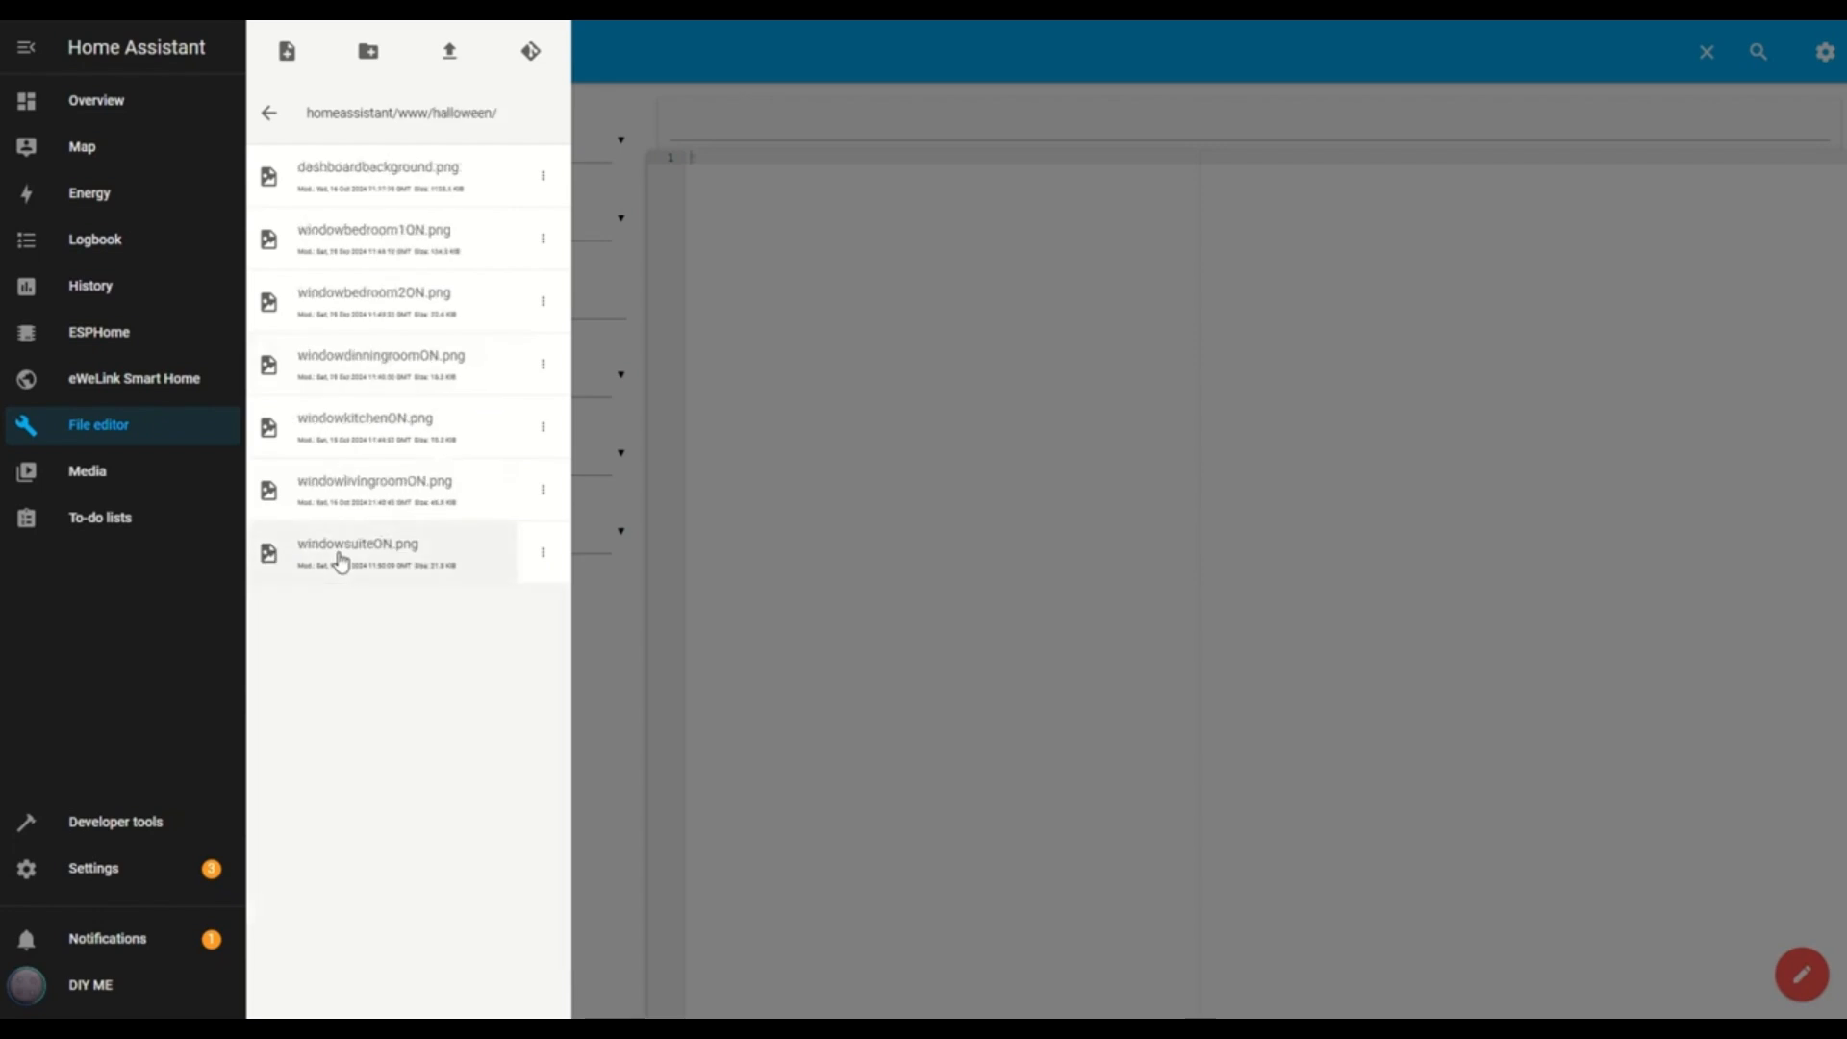
Upload angrypumpkinOFF.png and the remaining angry, sad, smiley and plain pumpkin ON and OFF images to the halloween folder
left_click(450, 53)
left_click(667, 265)
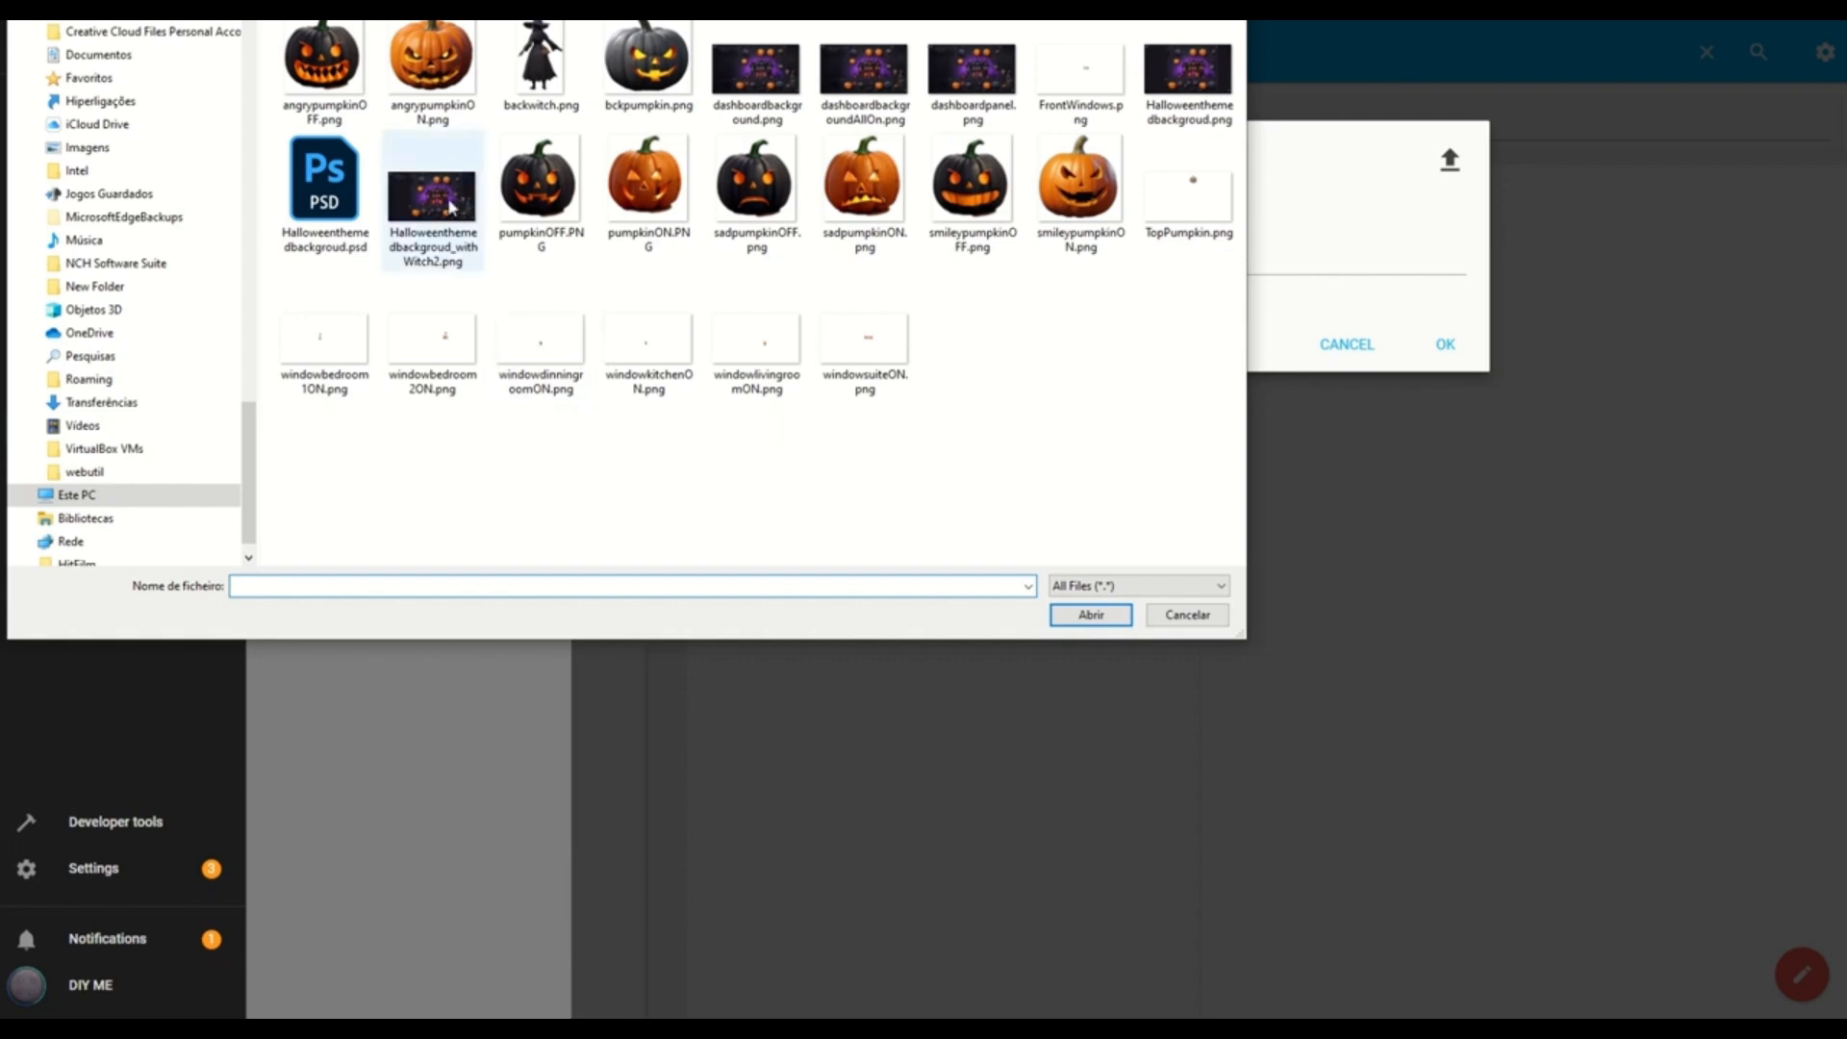
double_click(318, 77)
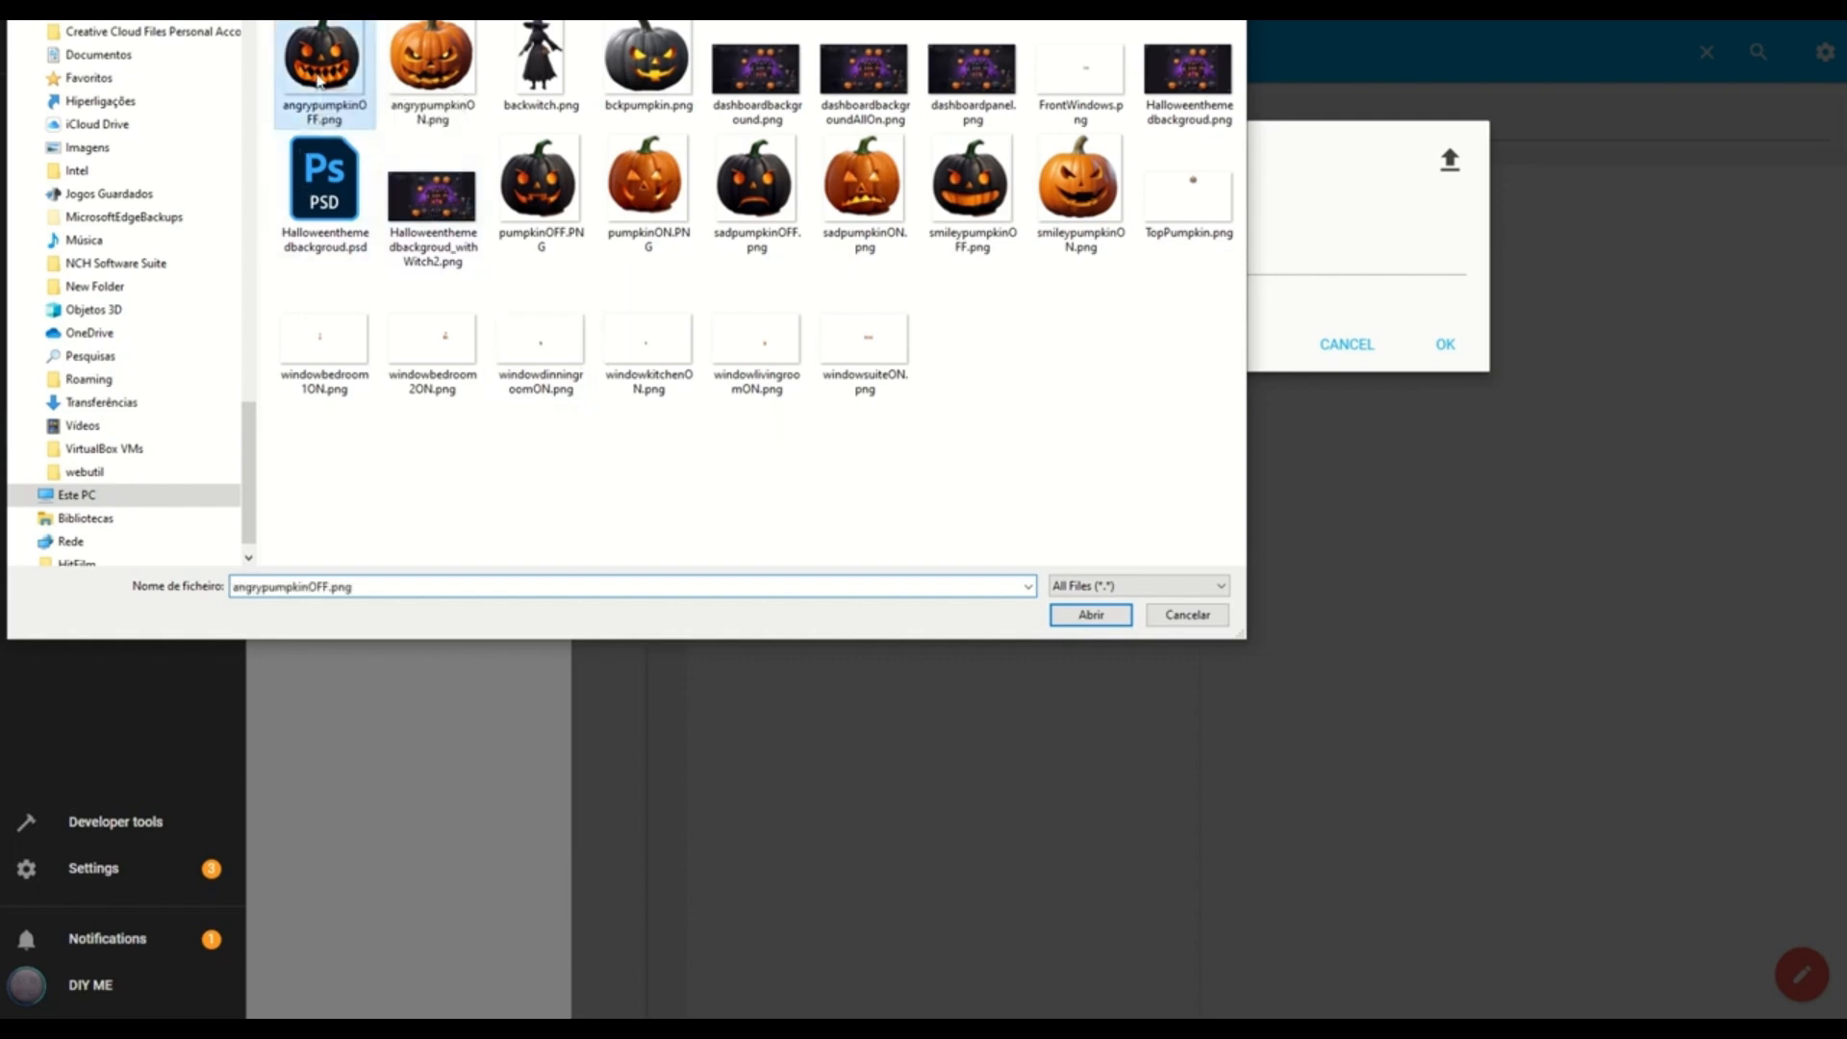
left_click(1446, 346)
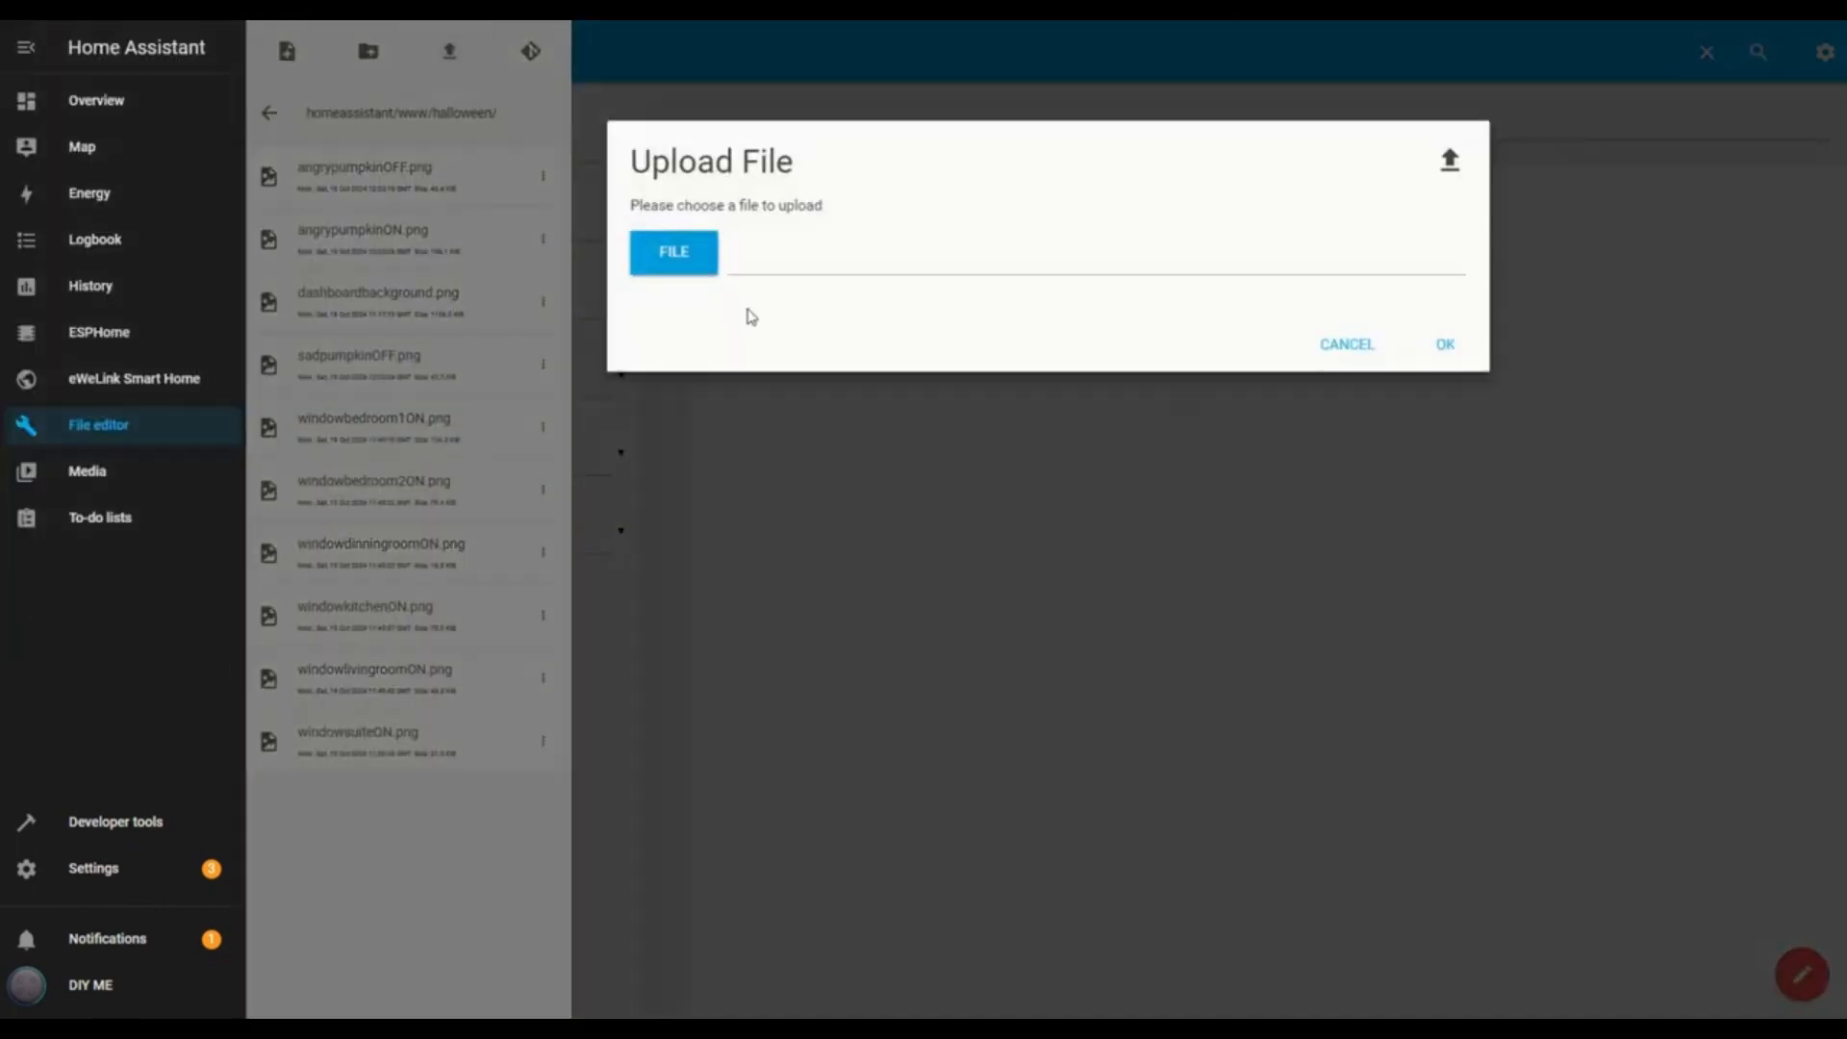
left_click(673, 252)
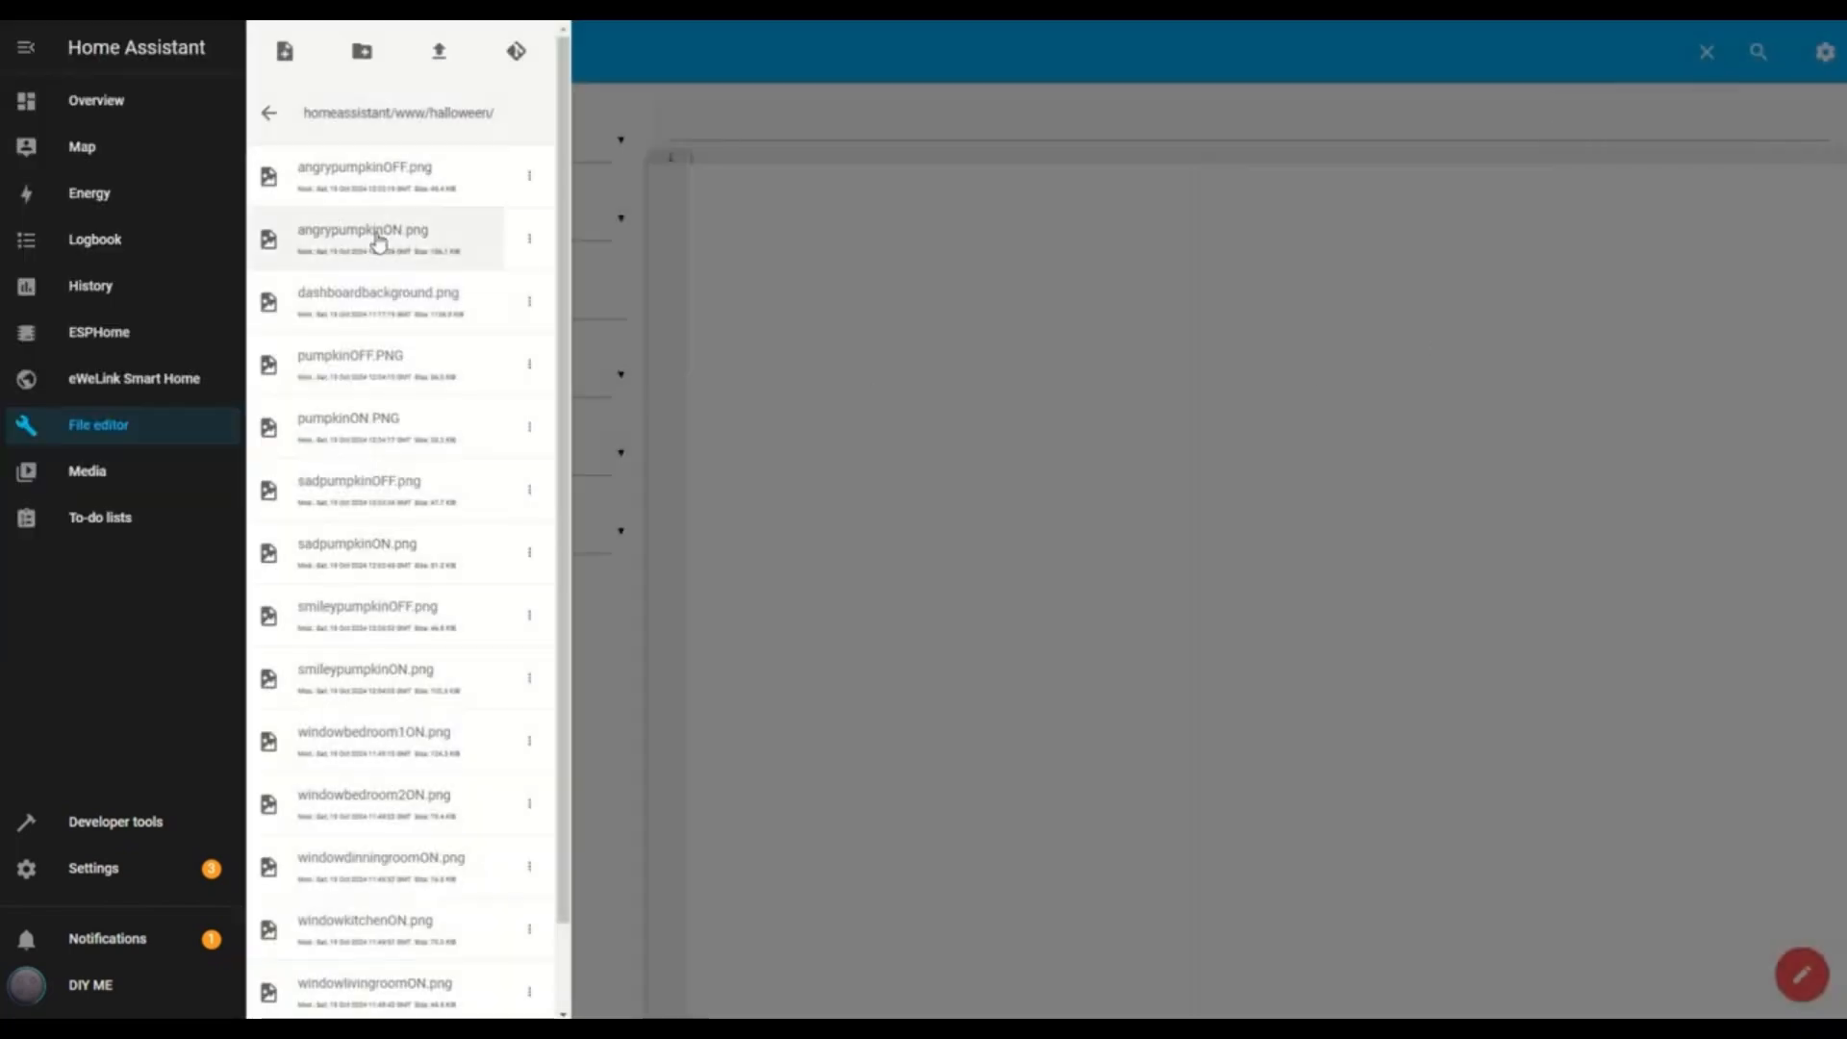
Return to the Halloween view on the Overview dashboard and add an Image element to its Picture elements card
left_click(65, 100)
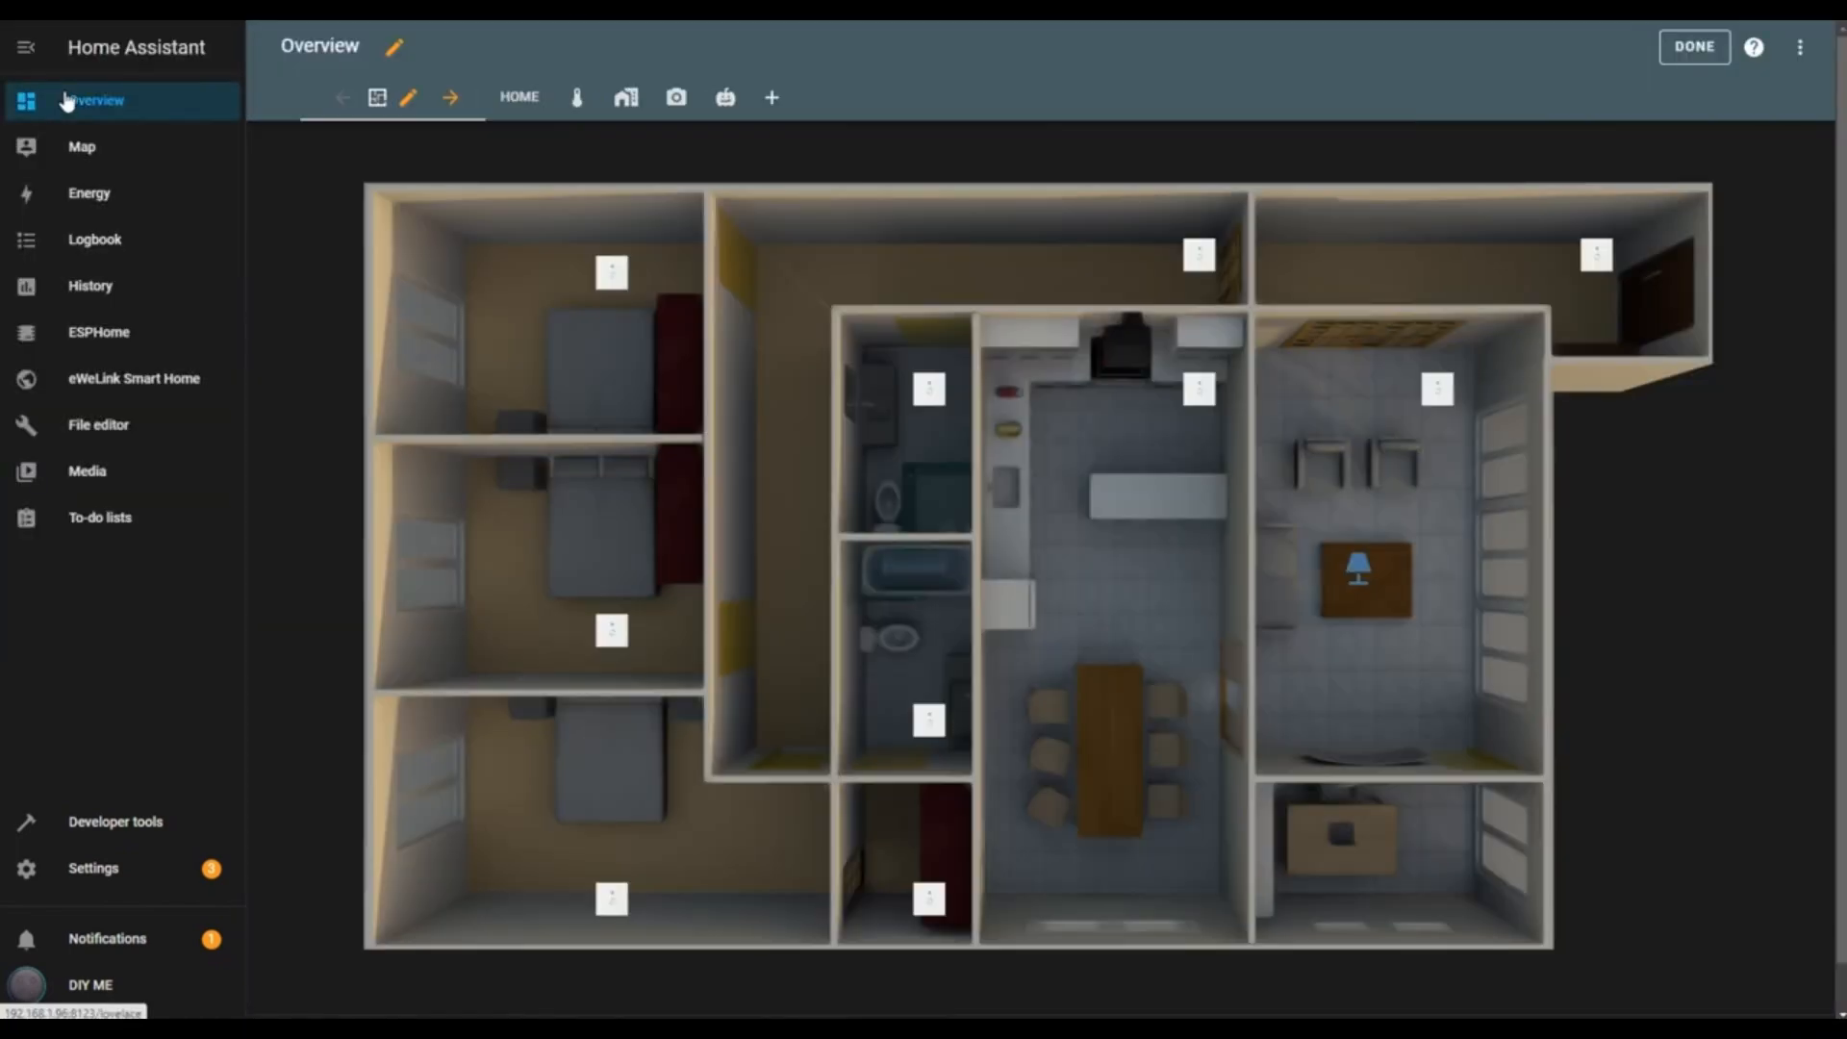
left_click(737, 102)
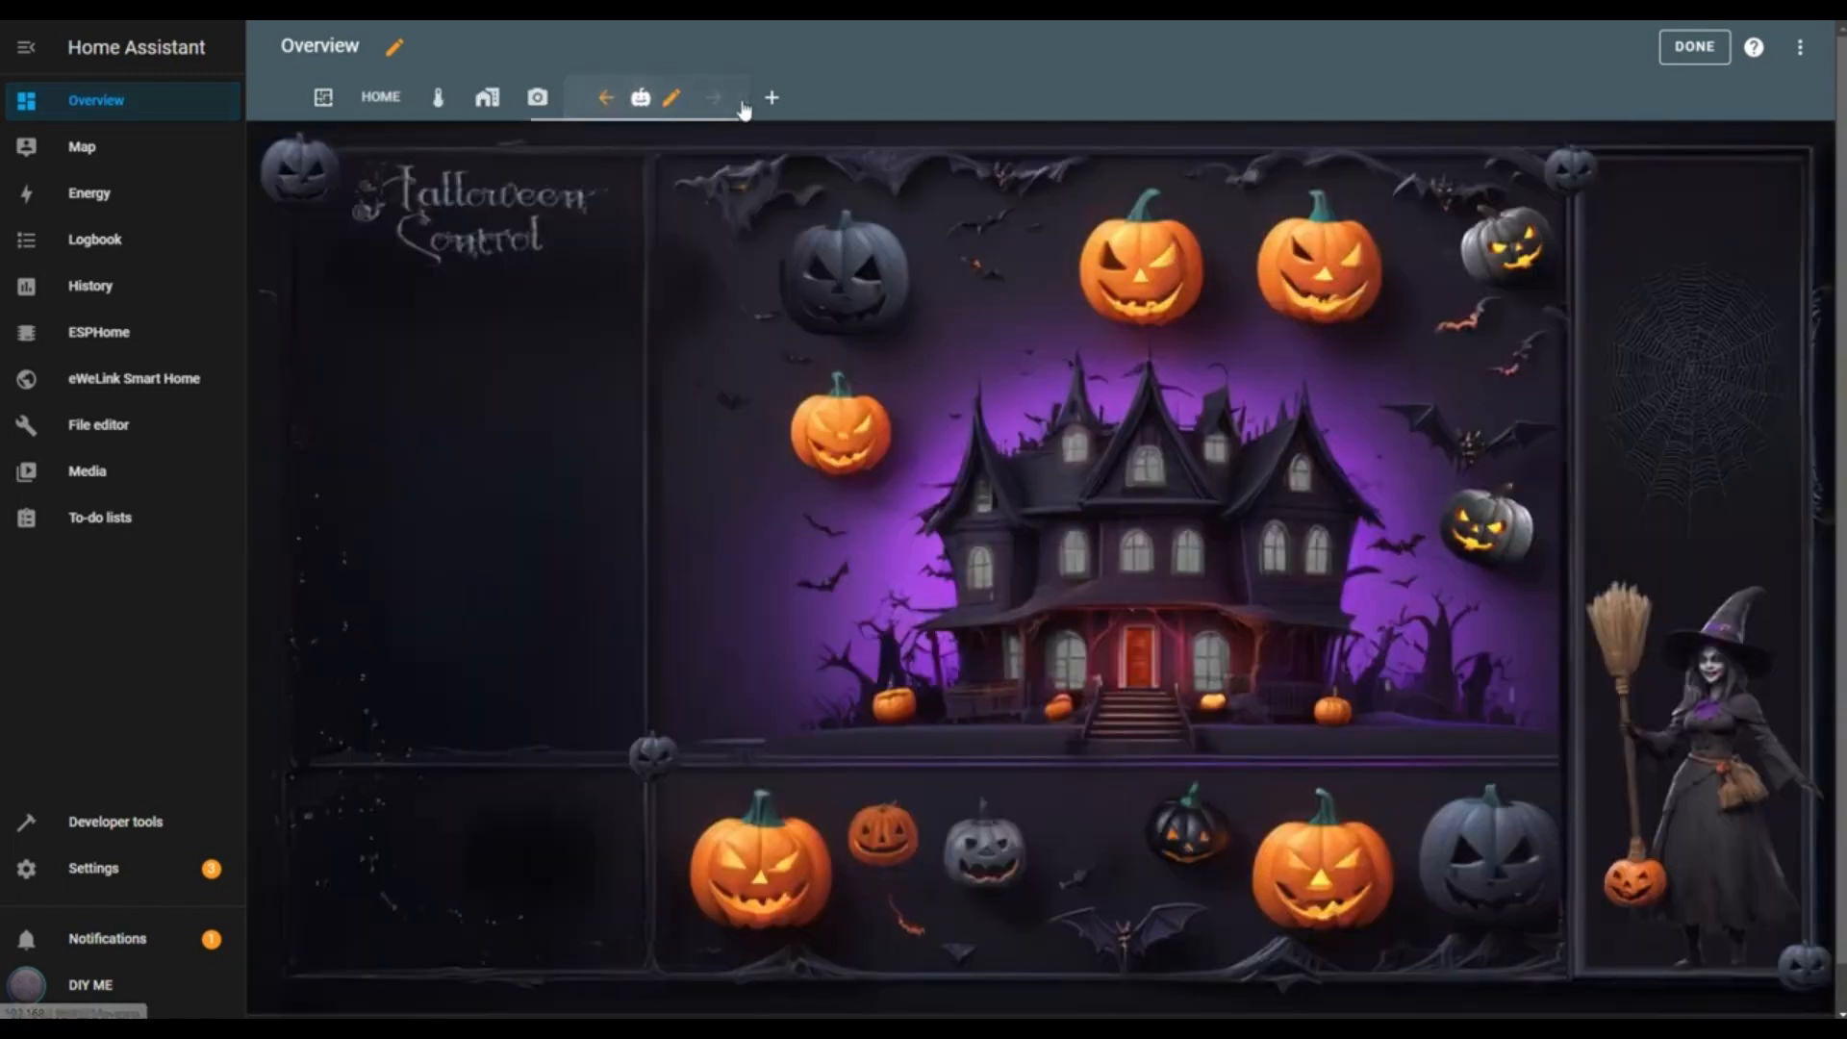
scroll(424, 775, "down", 1)
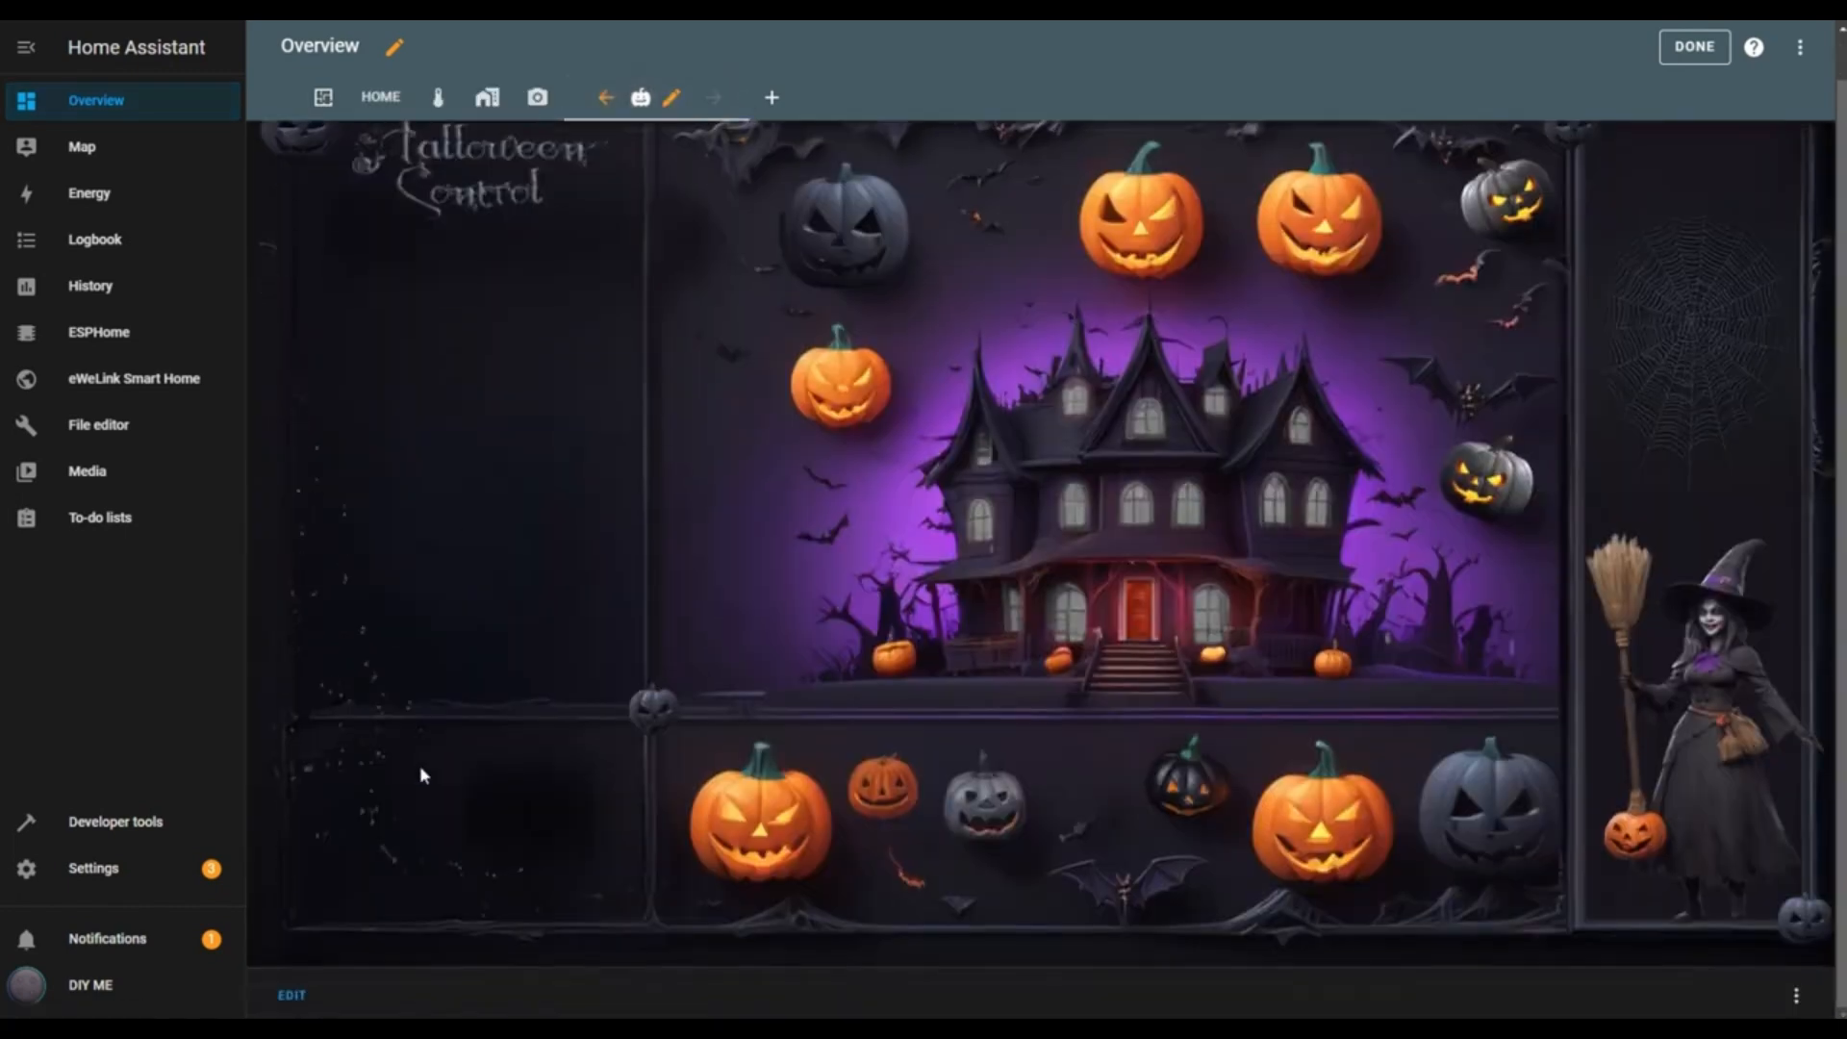
left_click(291, 996)
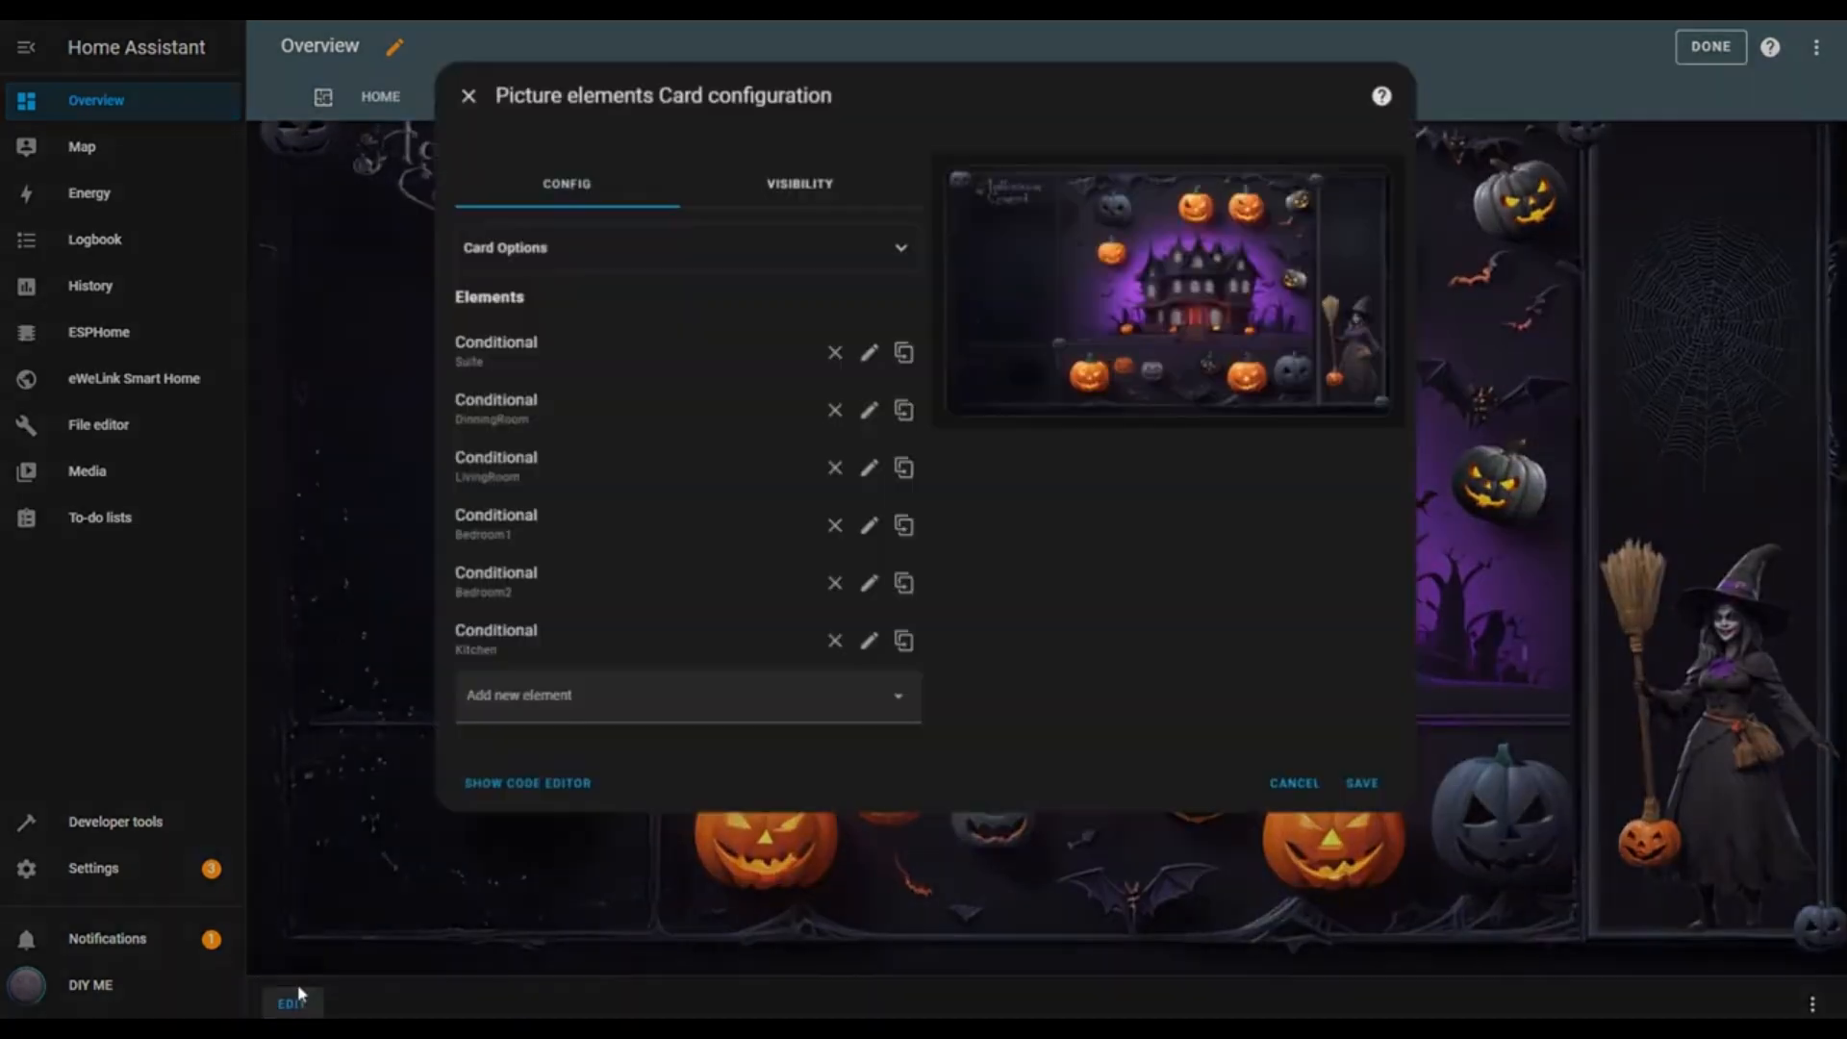
left_click(898, 703)
left_click(499, 596)
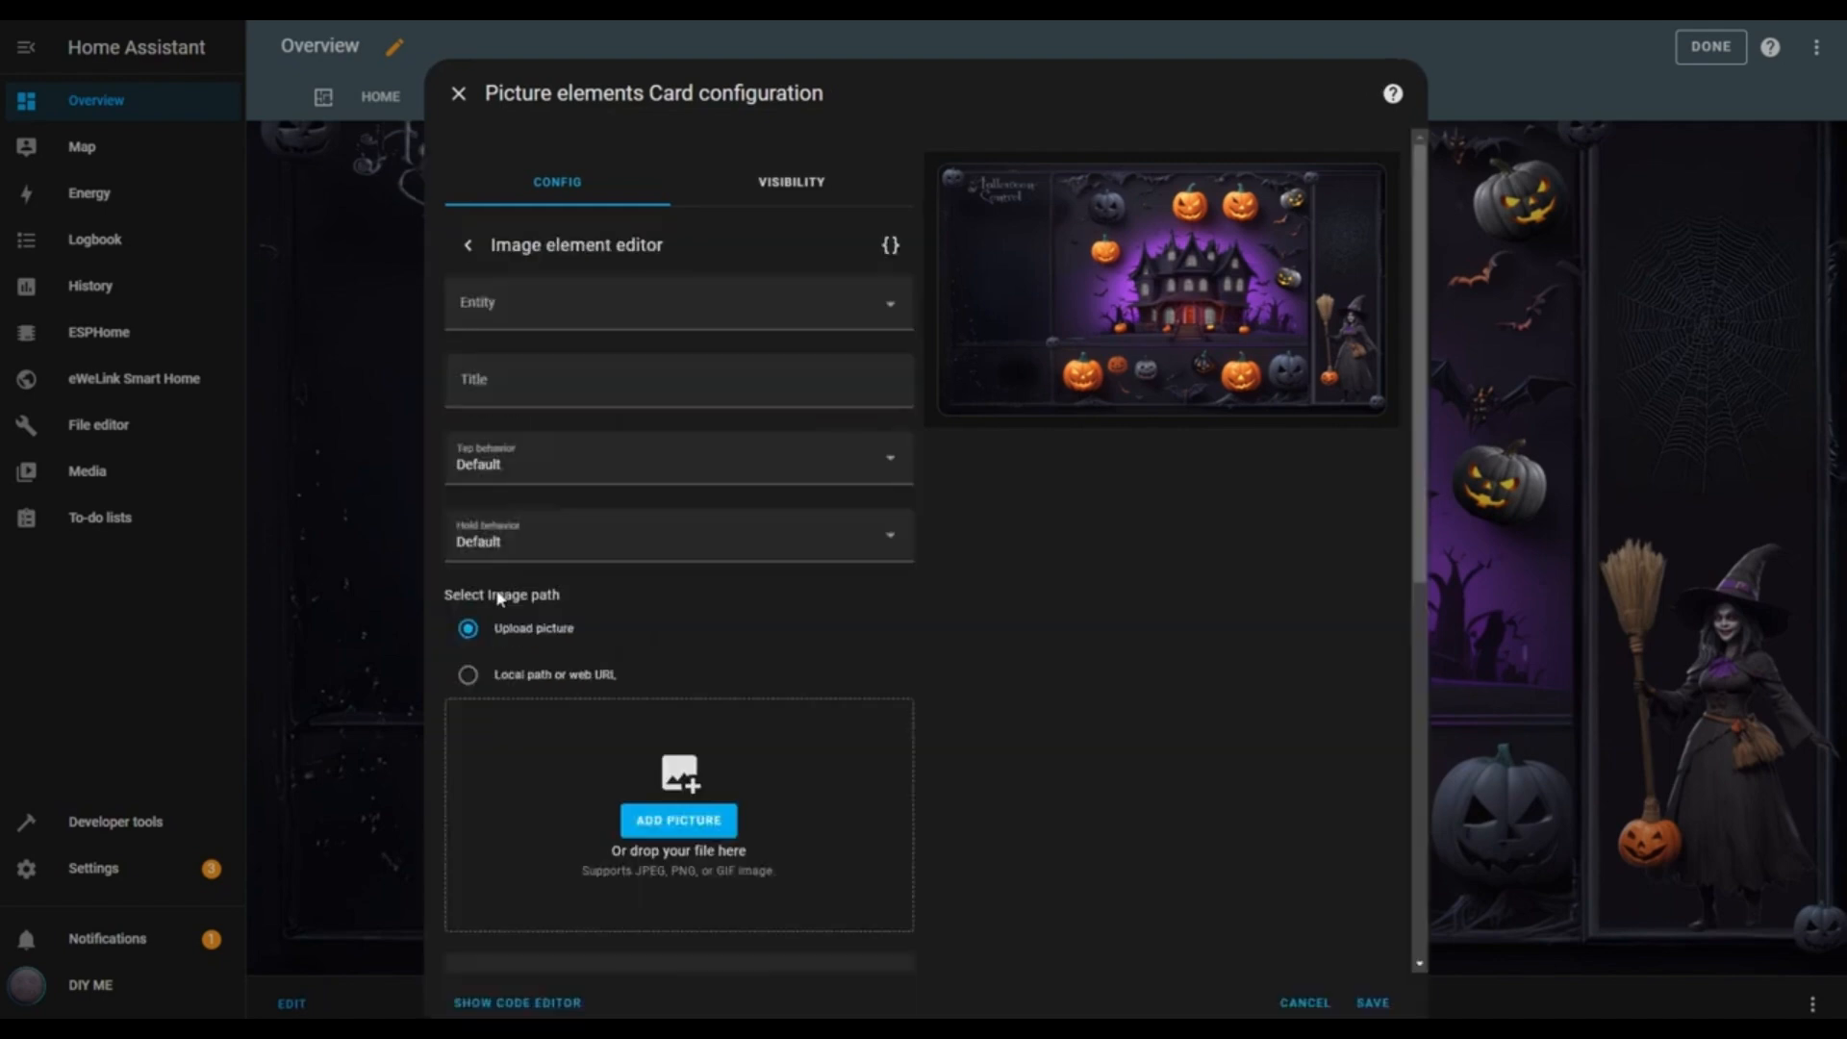
Set the new Image element's entity to the Bedroom switch and title it Suite
left_click(555, 313)
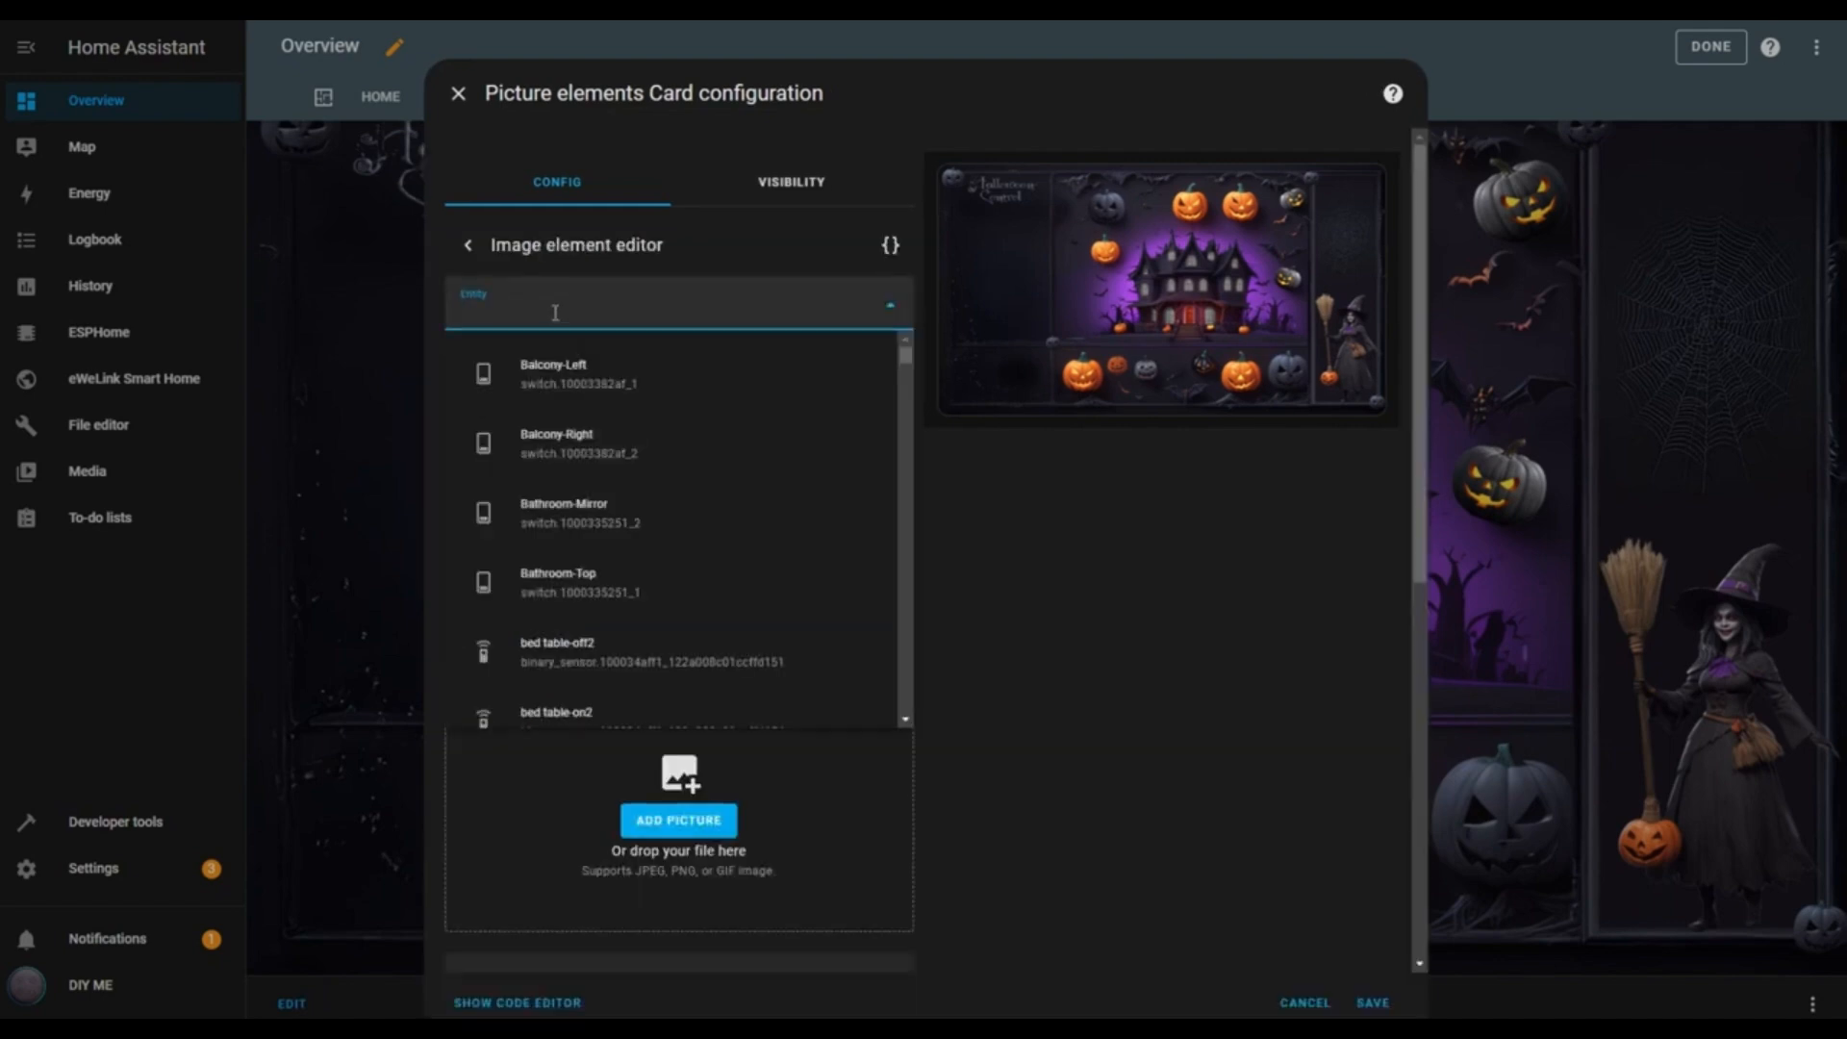
type("bedroo")
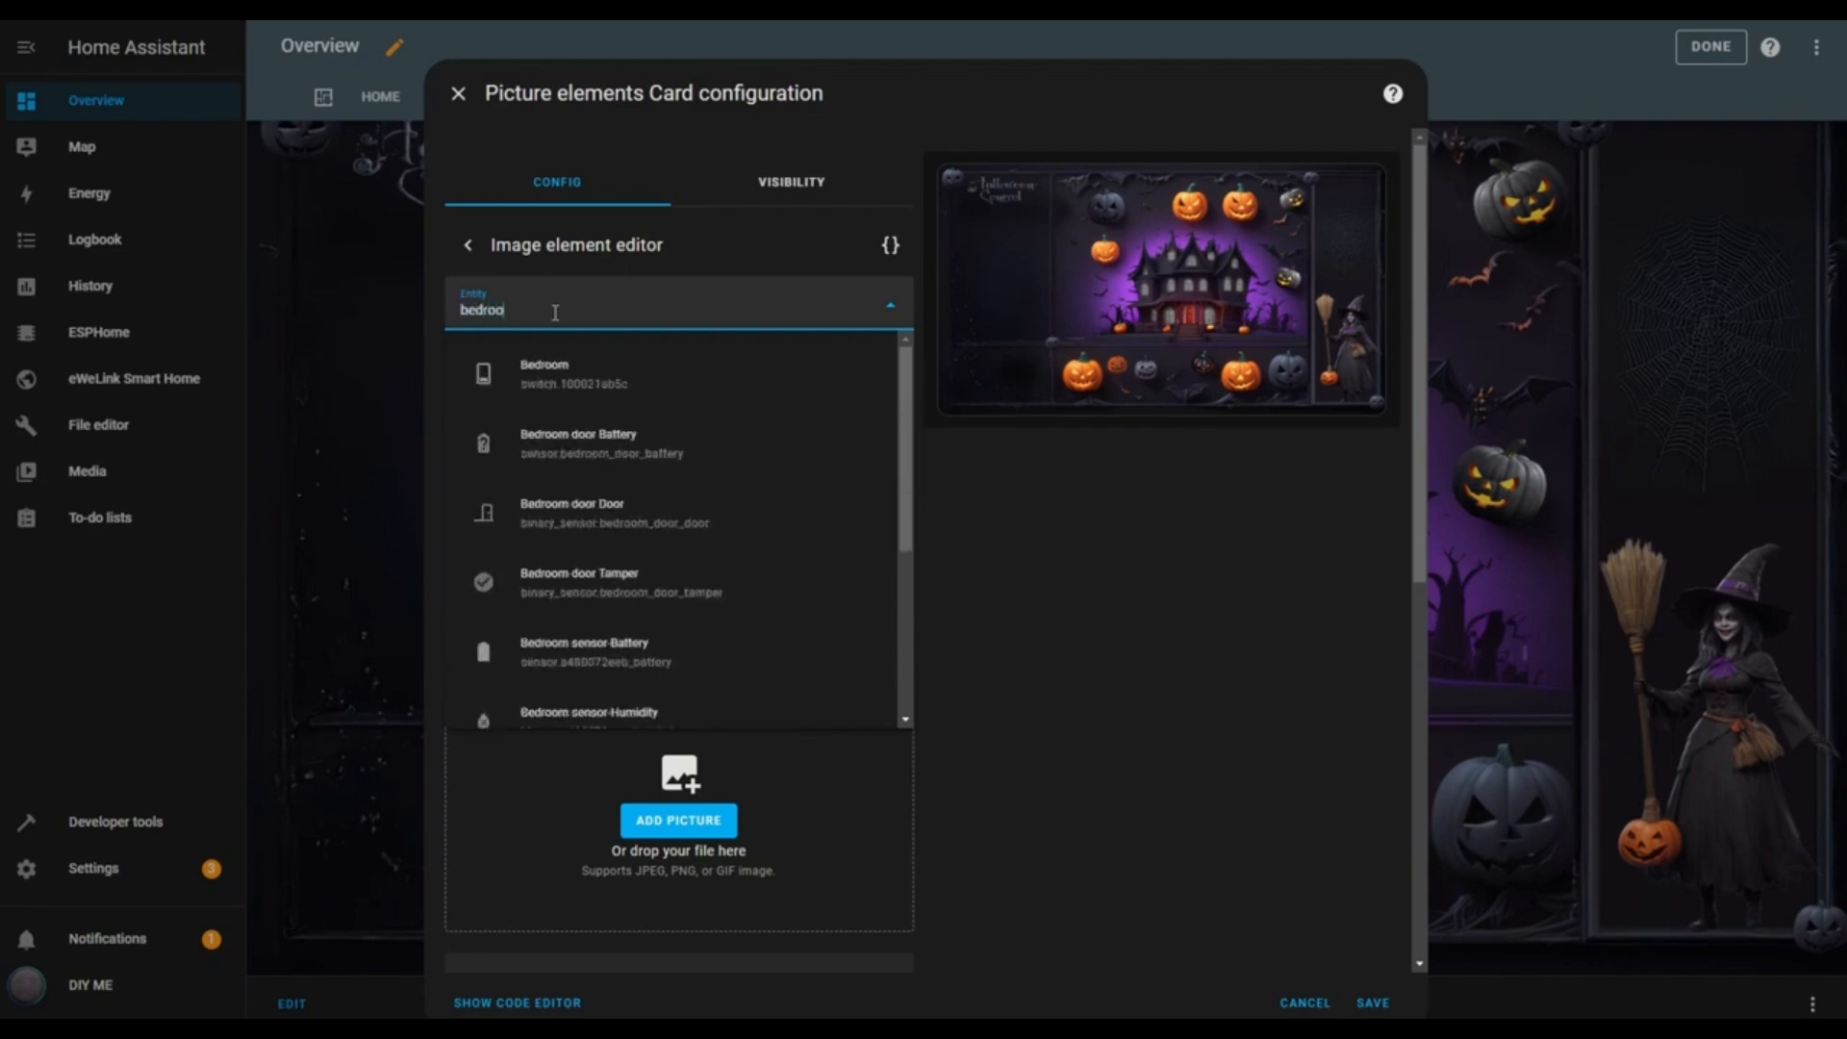
left_click(550, 380)
left_click(549, 378)
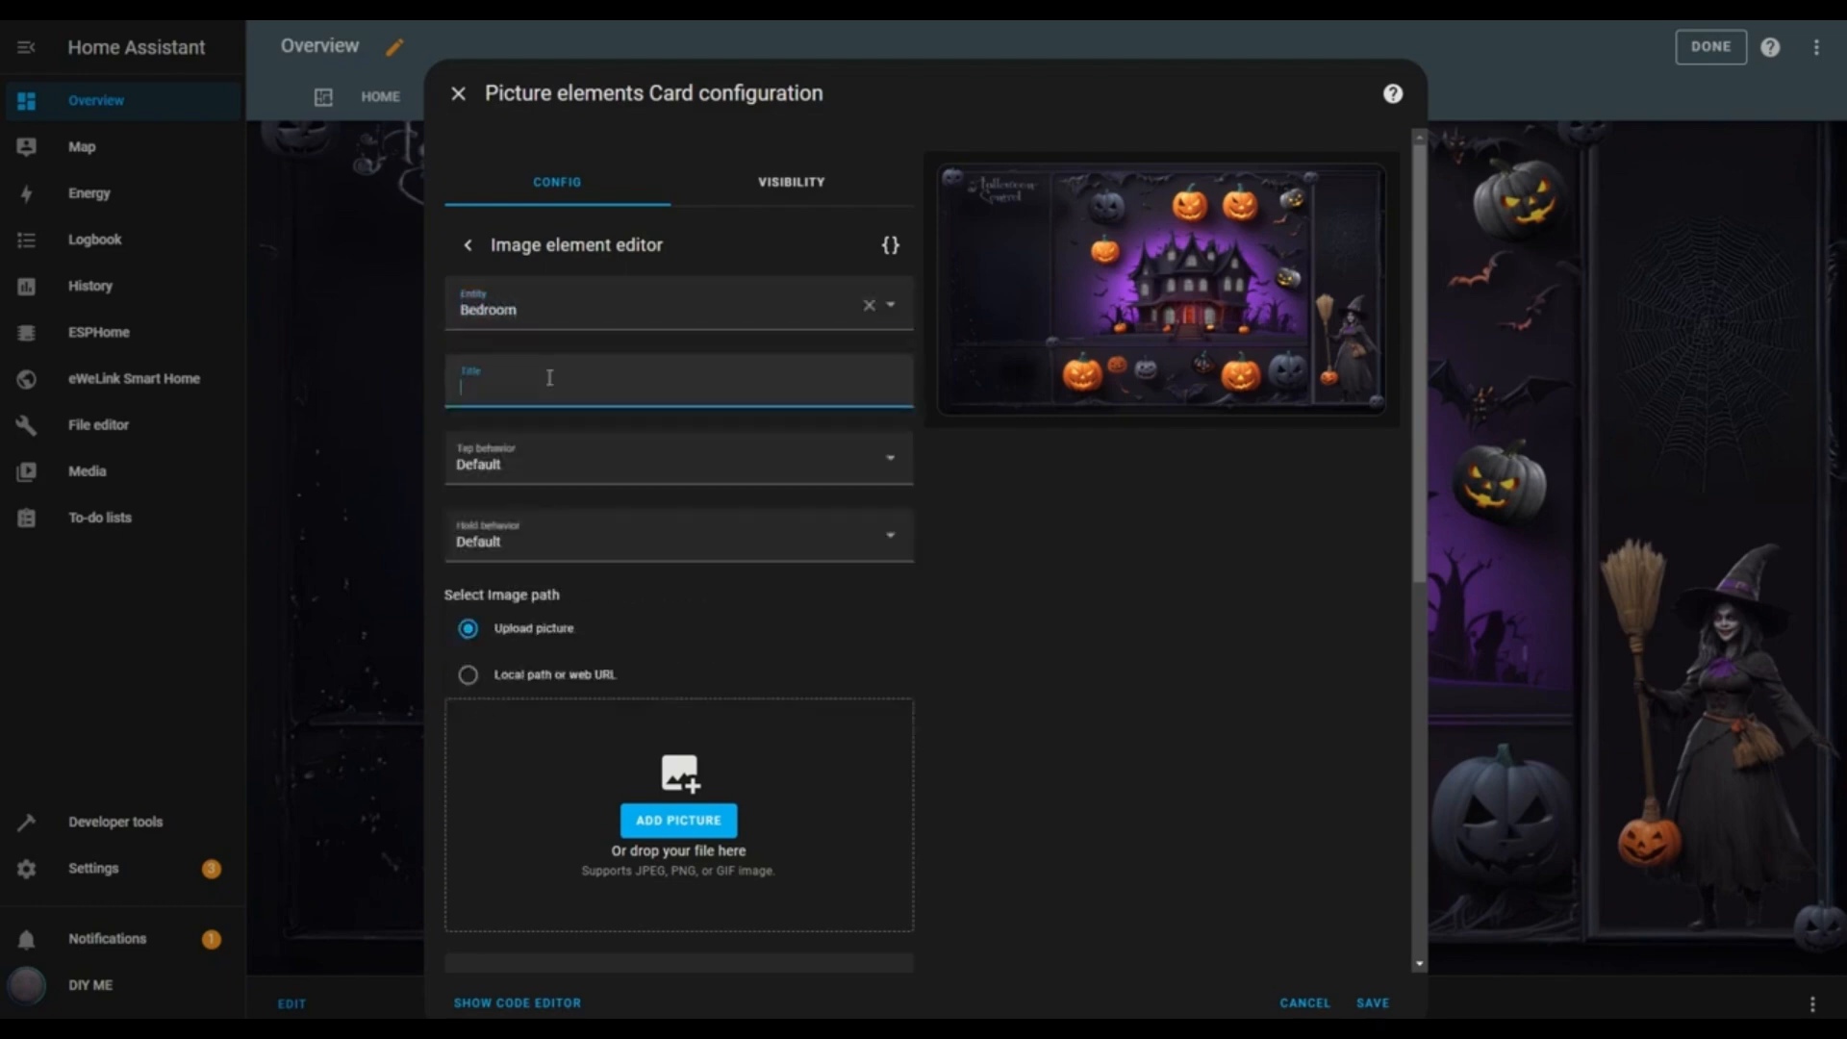
type("Suite")
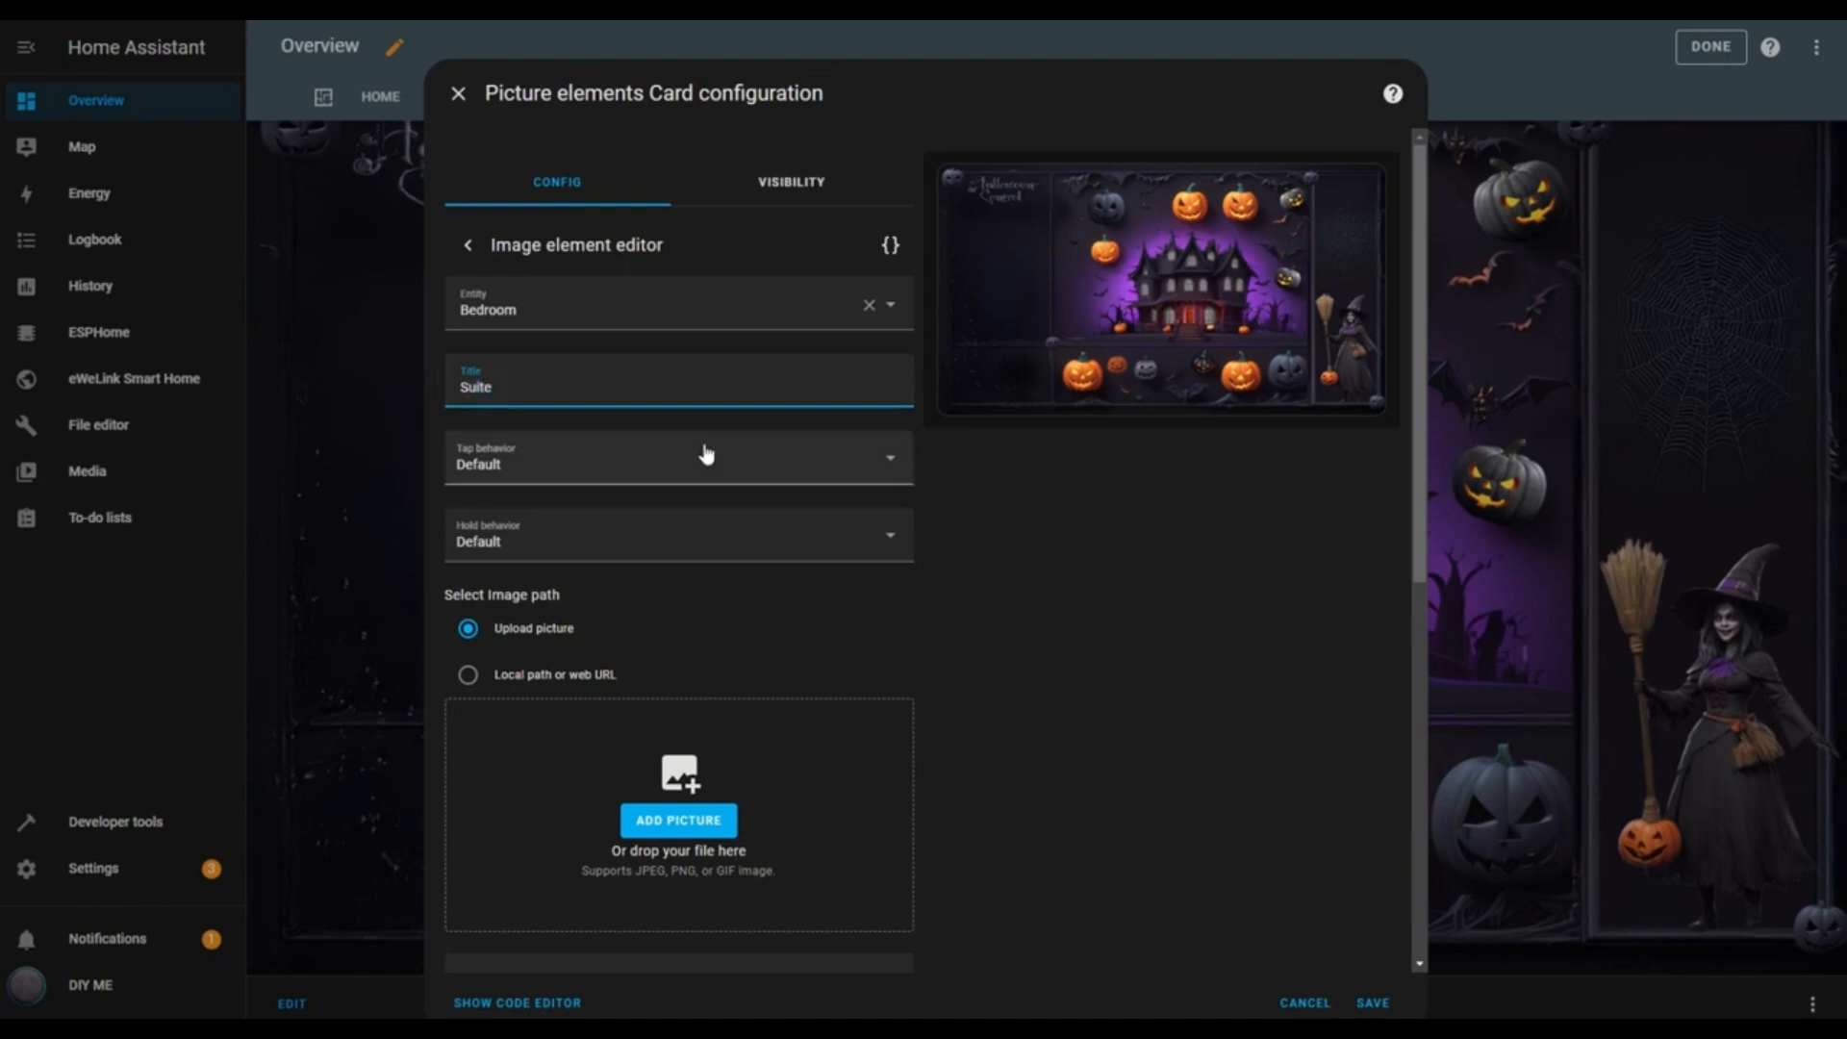
Set the Suite image's tap behavior to Toggle and hold behavior to More info, with a local path or web URL as its image source
left_click(813, 474)
left_click(487, 614)
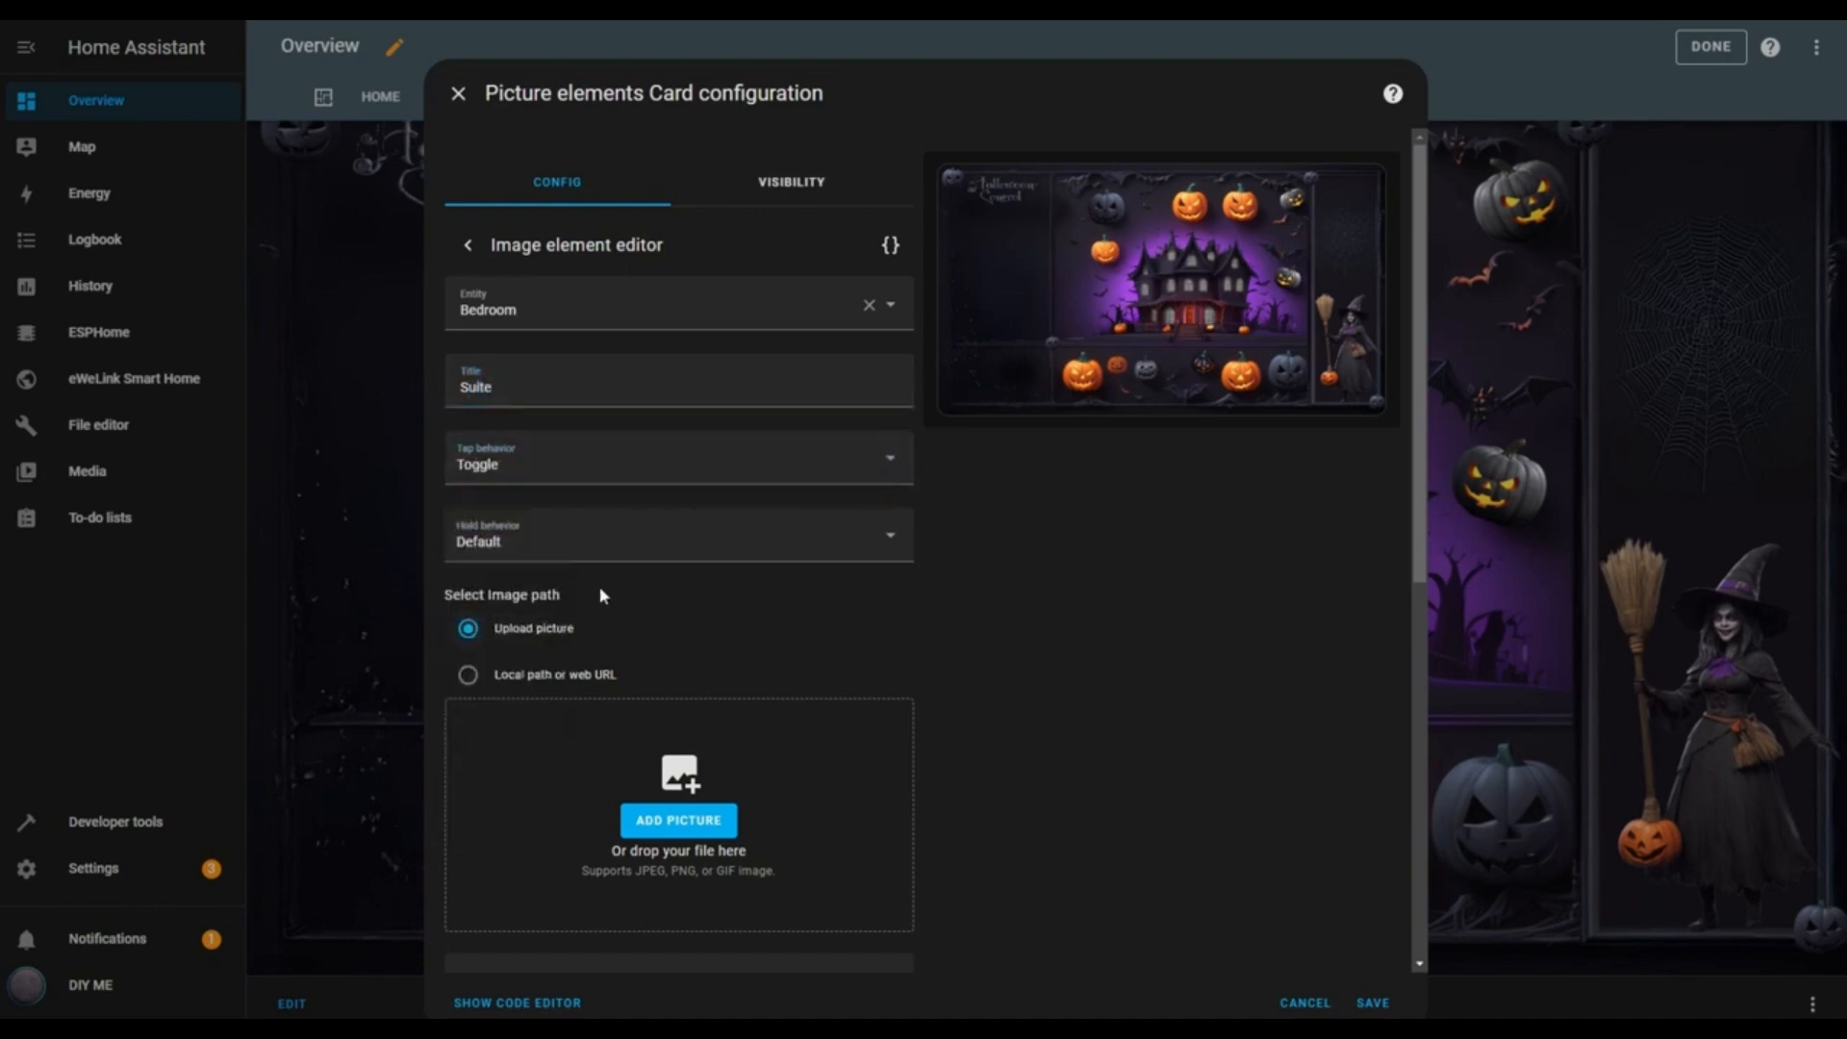
left_click(693, 534)
left_click(486, 641)
scroll(957, 608, "down", 3)
left_click(468, 386)
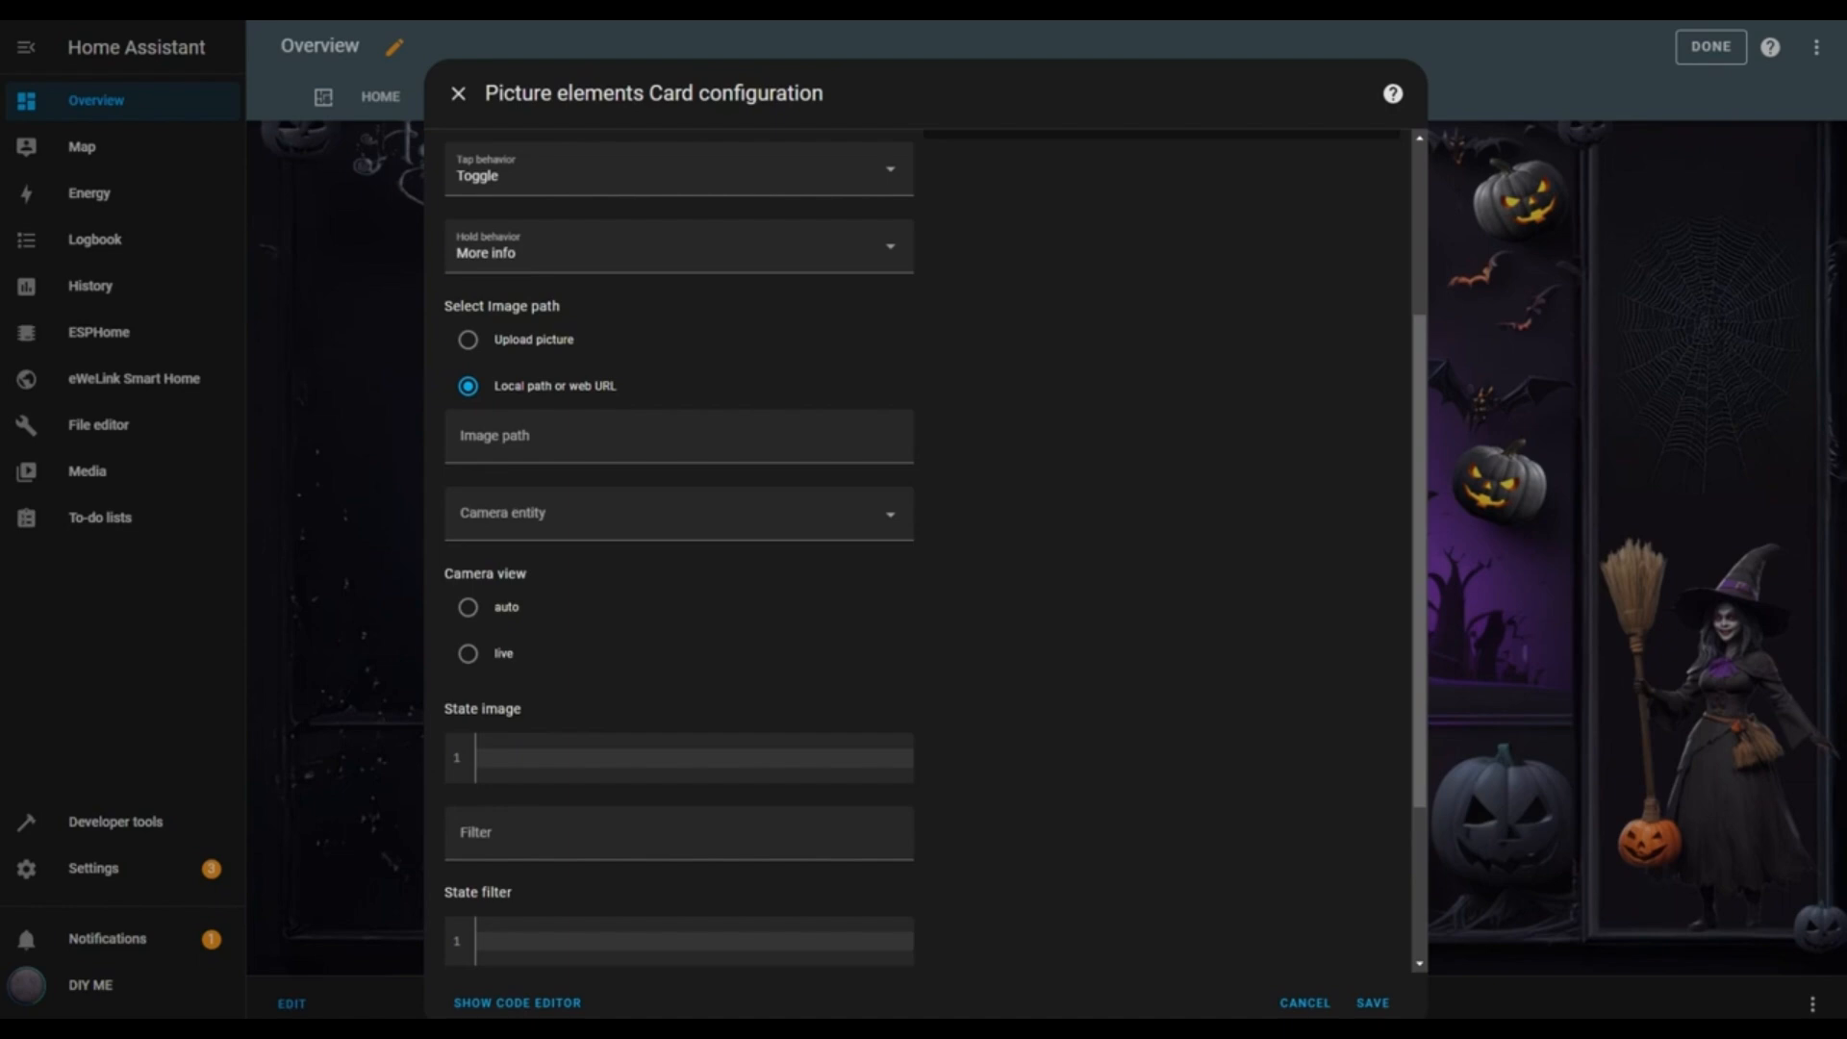
Set the Suite image's path to \local\halloween\smileypumpkinON.png and its style to left: 10%, top: 27%, width: 6%
left_click(521, 449)
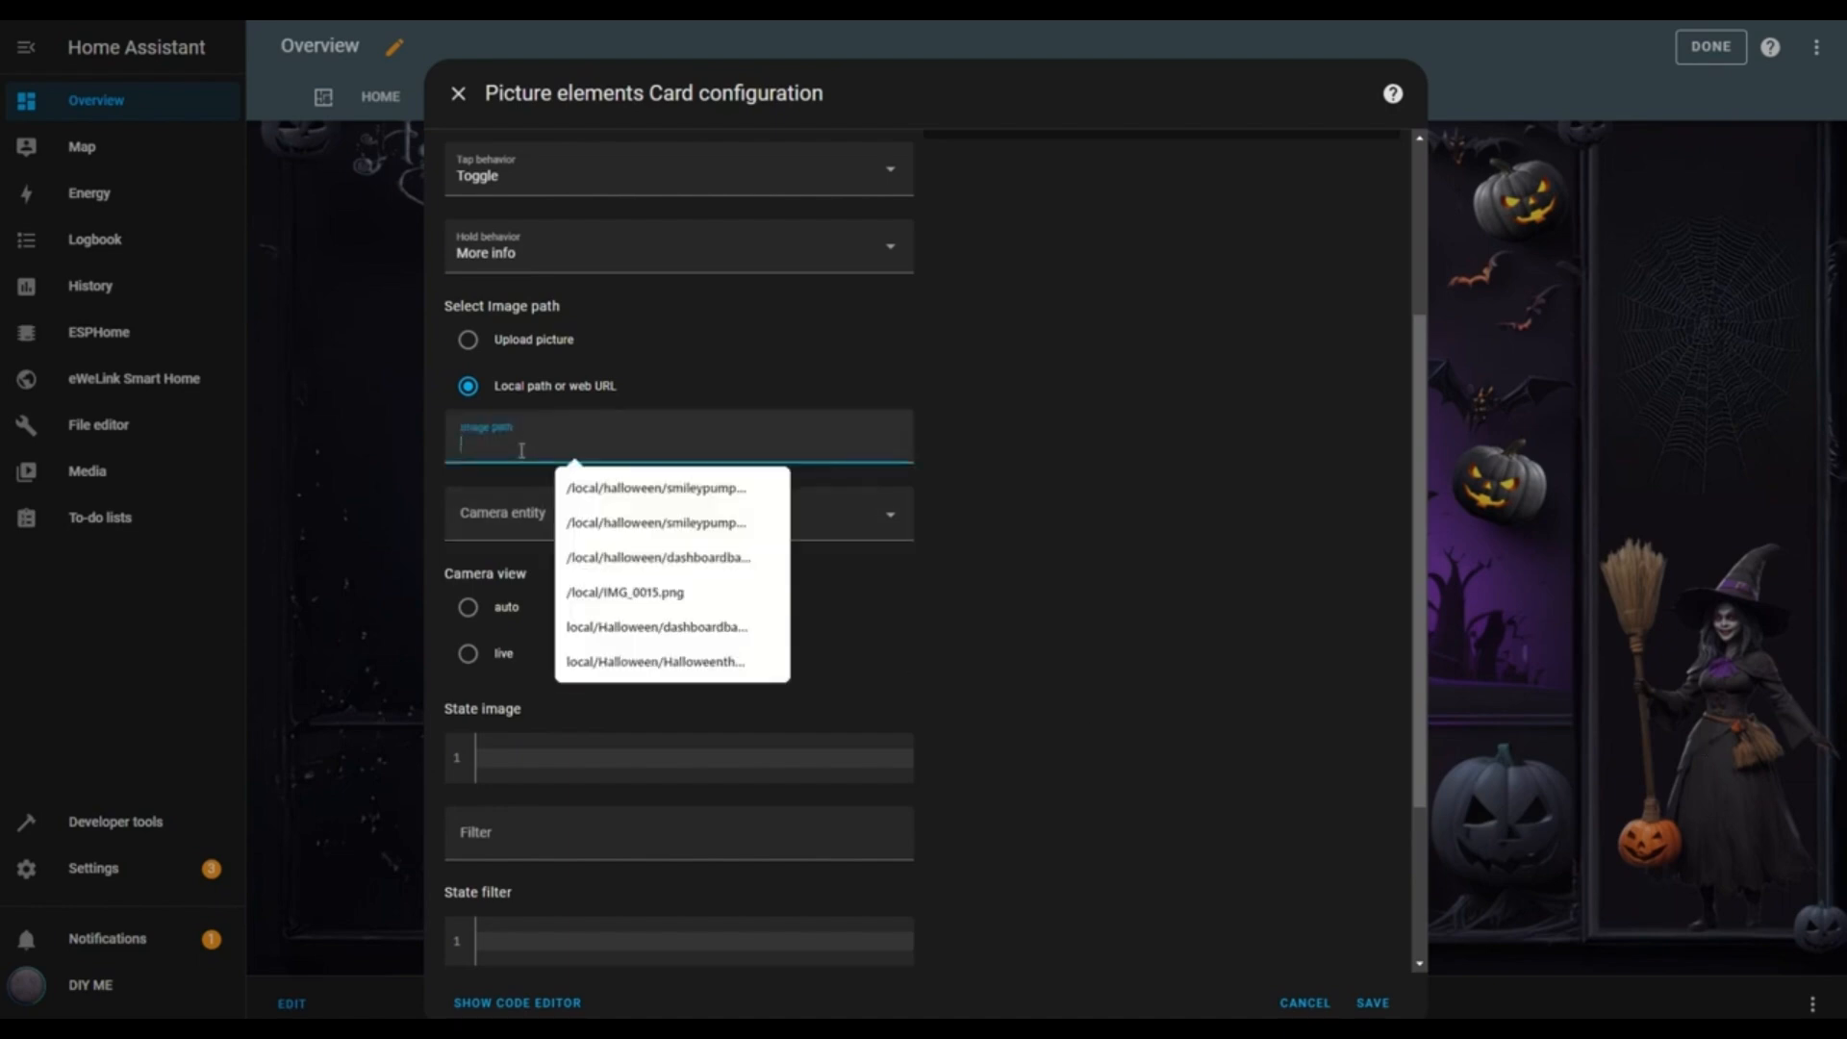
type("\\local\\halloween\\smileypumpkinON.png")
left_click(969, 619)
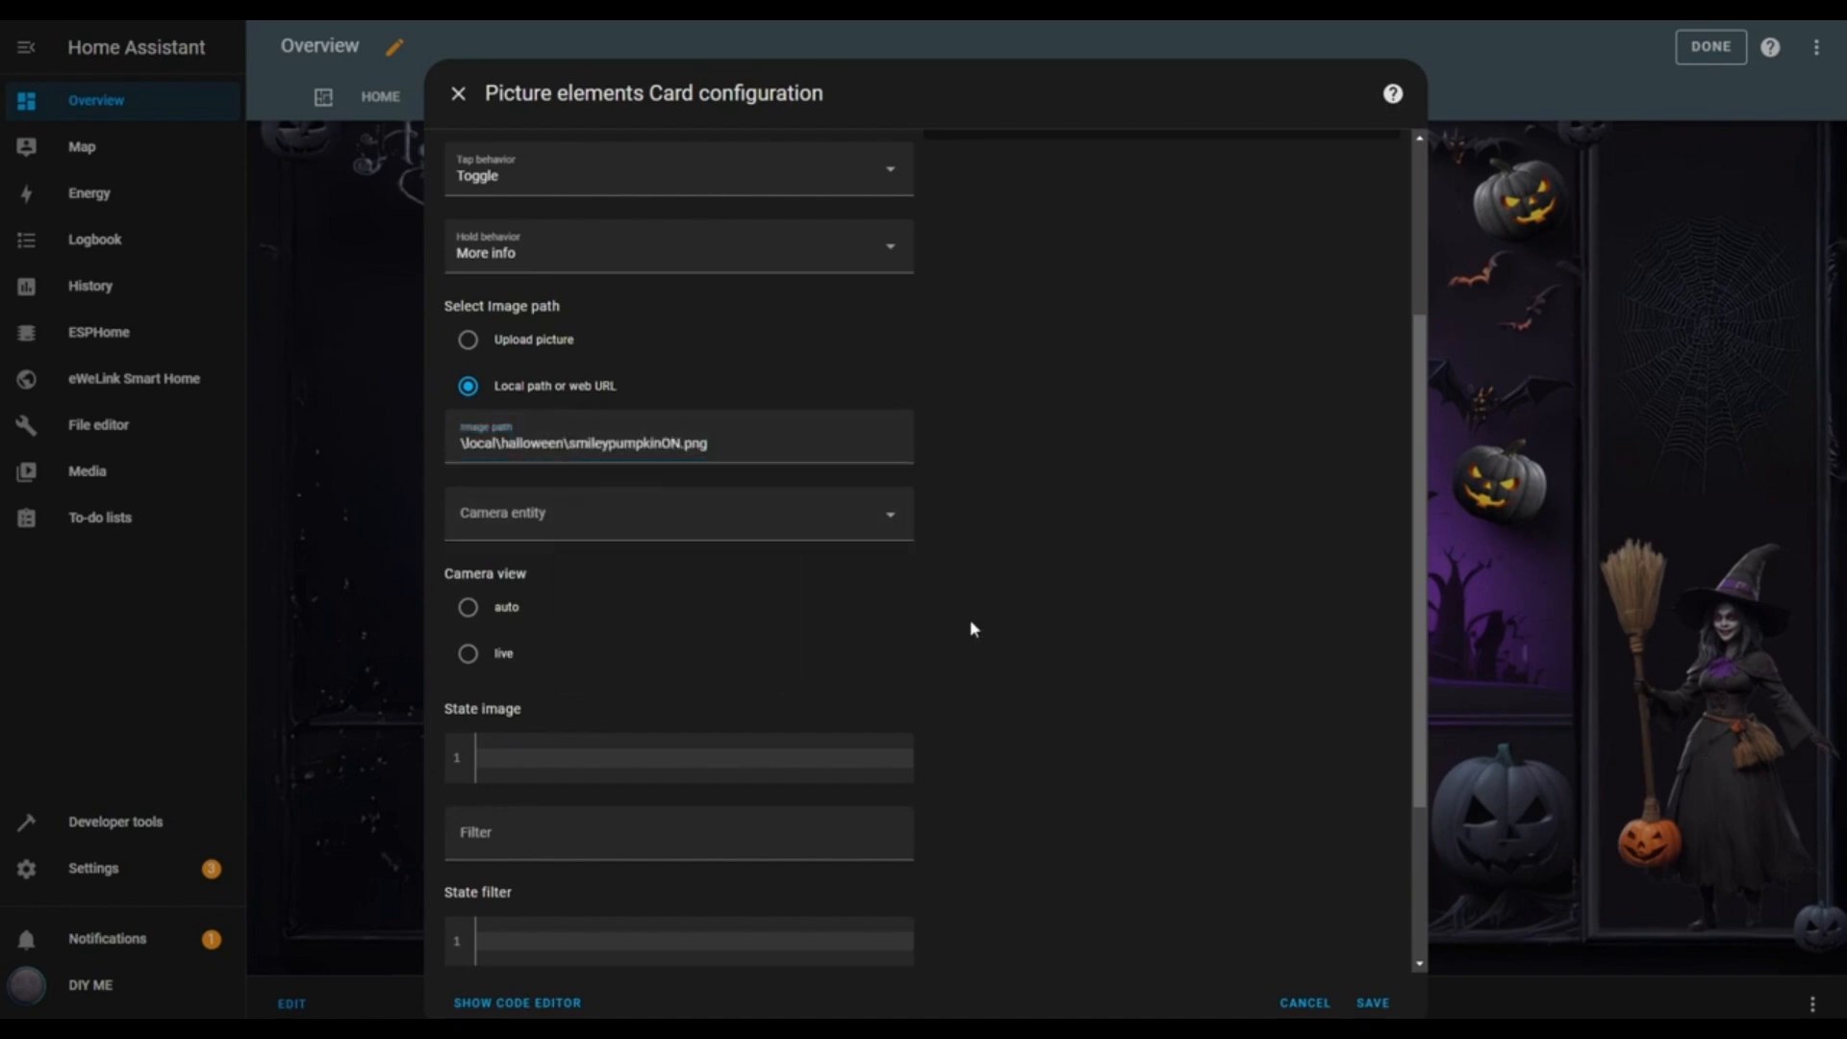
scroll(970, 619, "down", 3)
left_click_drag(571, 897, 466, 875)
type("left: 10% top: 27% width: 6%")
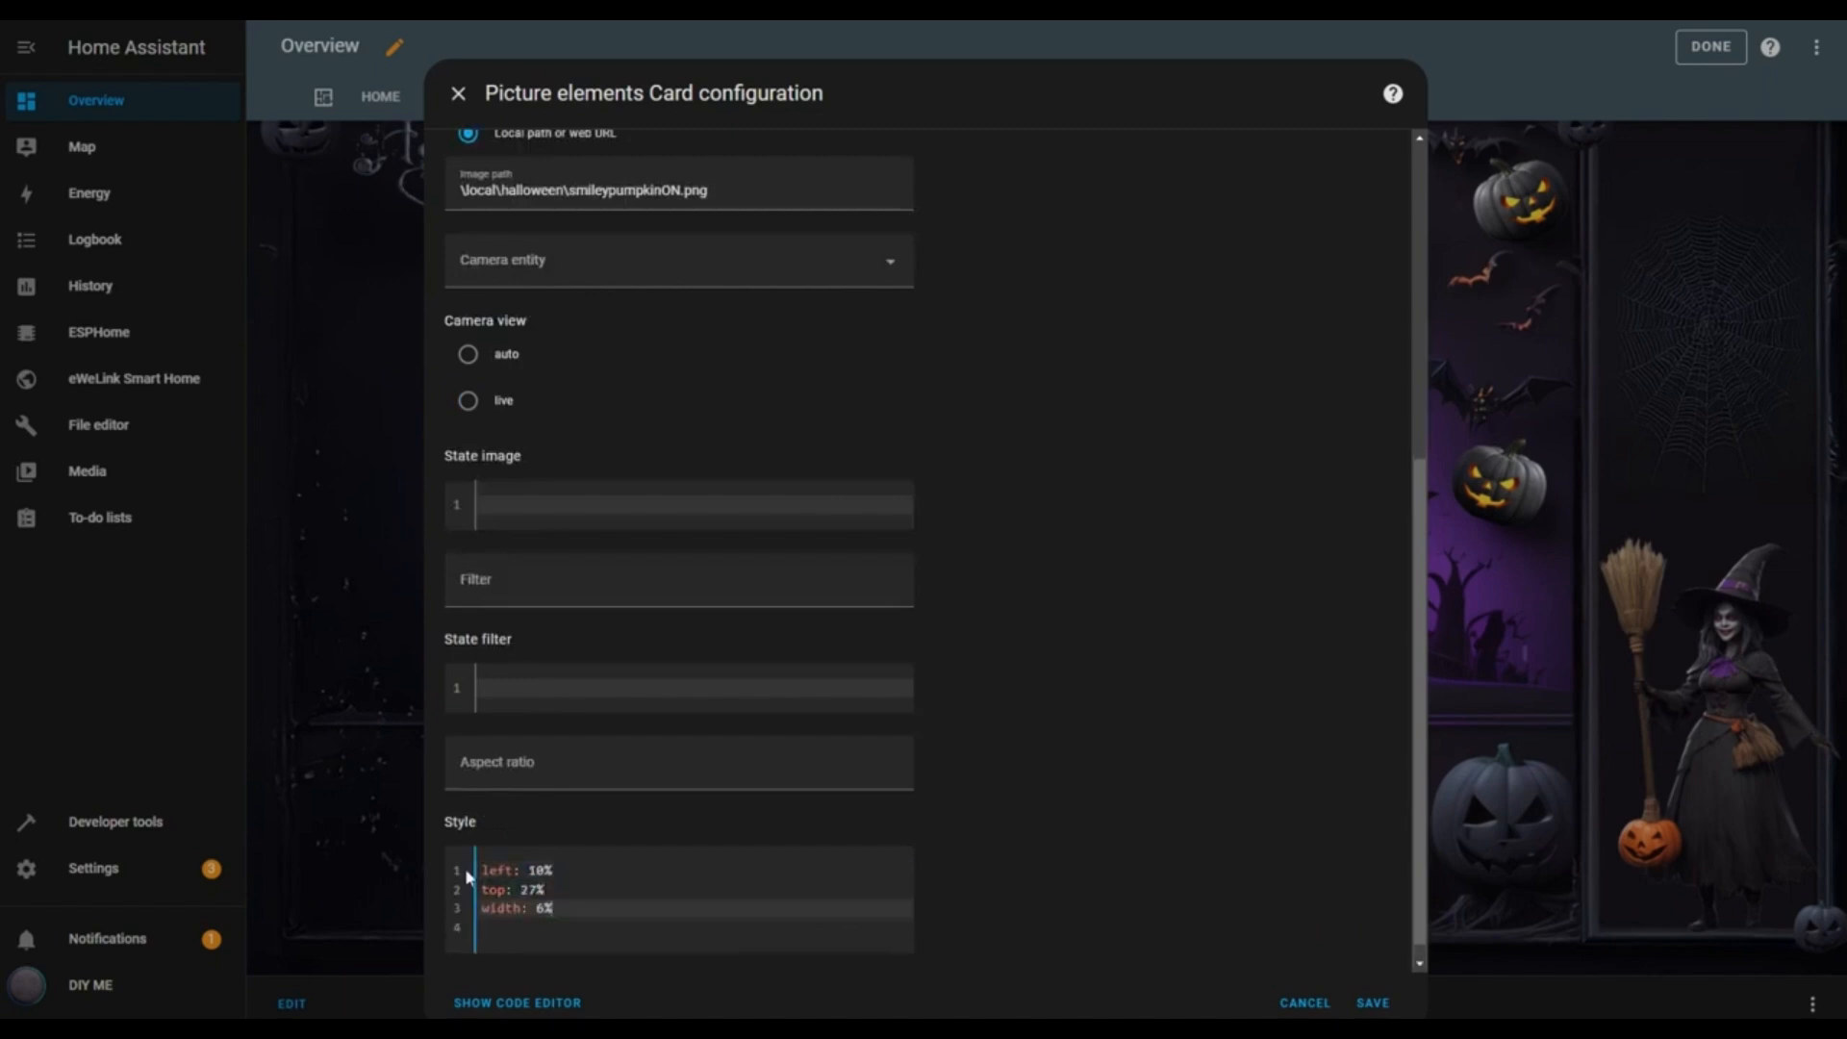
Save the card and test the Suite pumpkin by toggling the light on and back off
scroll(1114, 793, "up", 5)
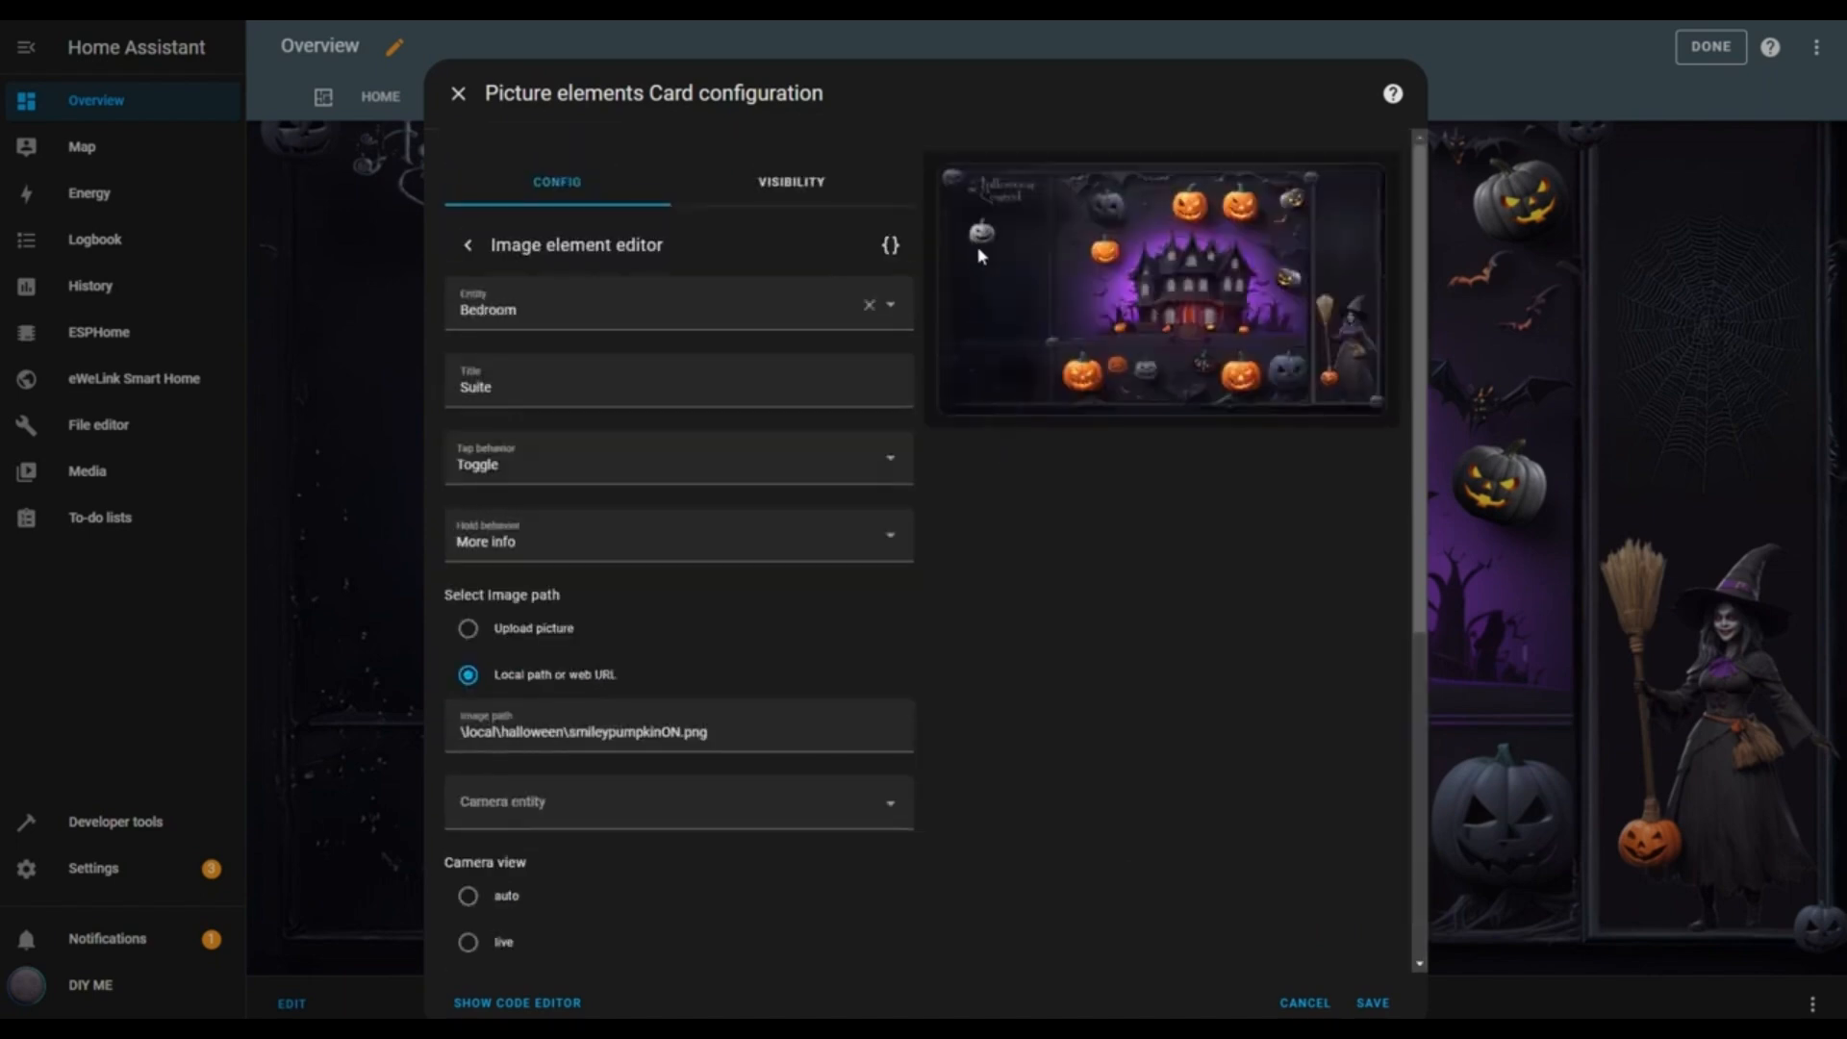
left_click(1373, 1003)
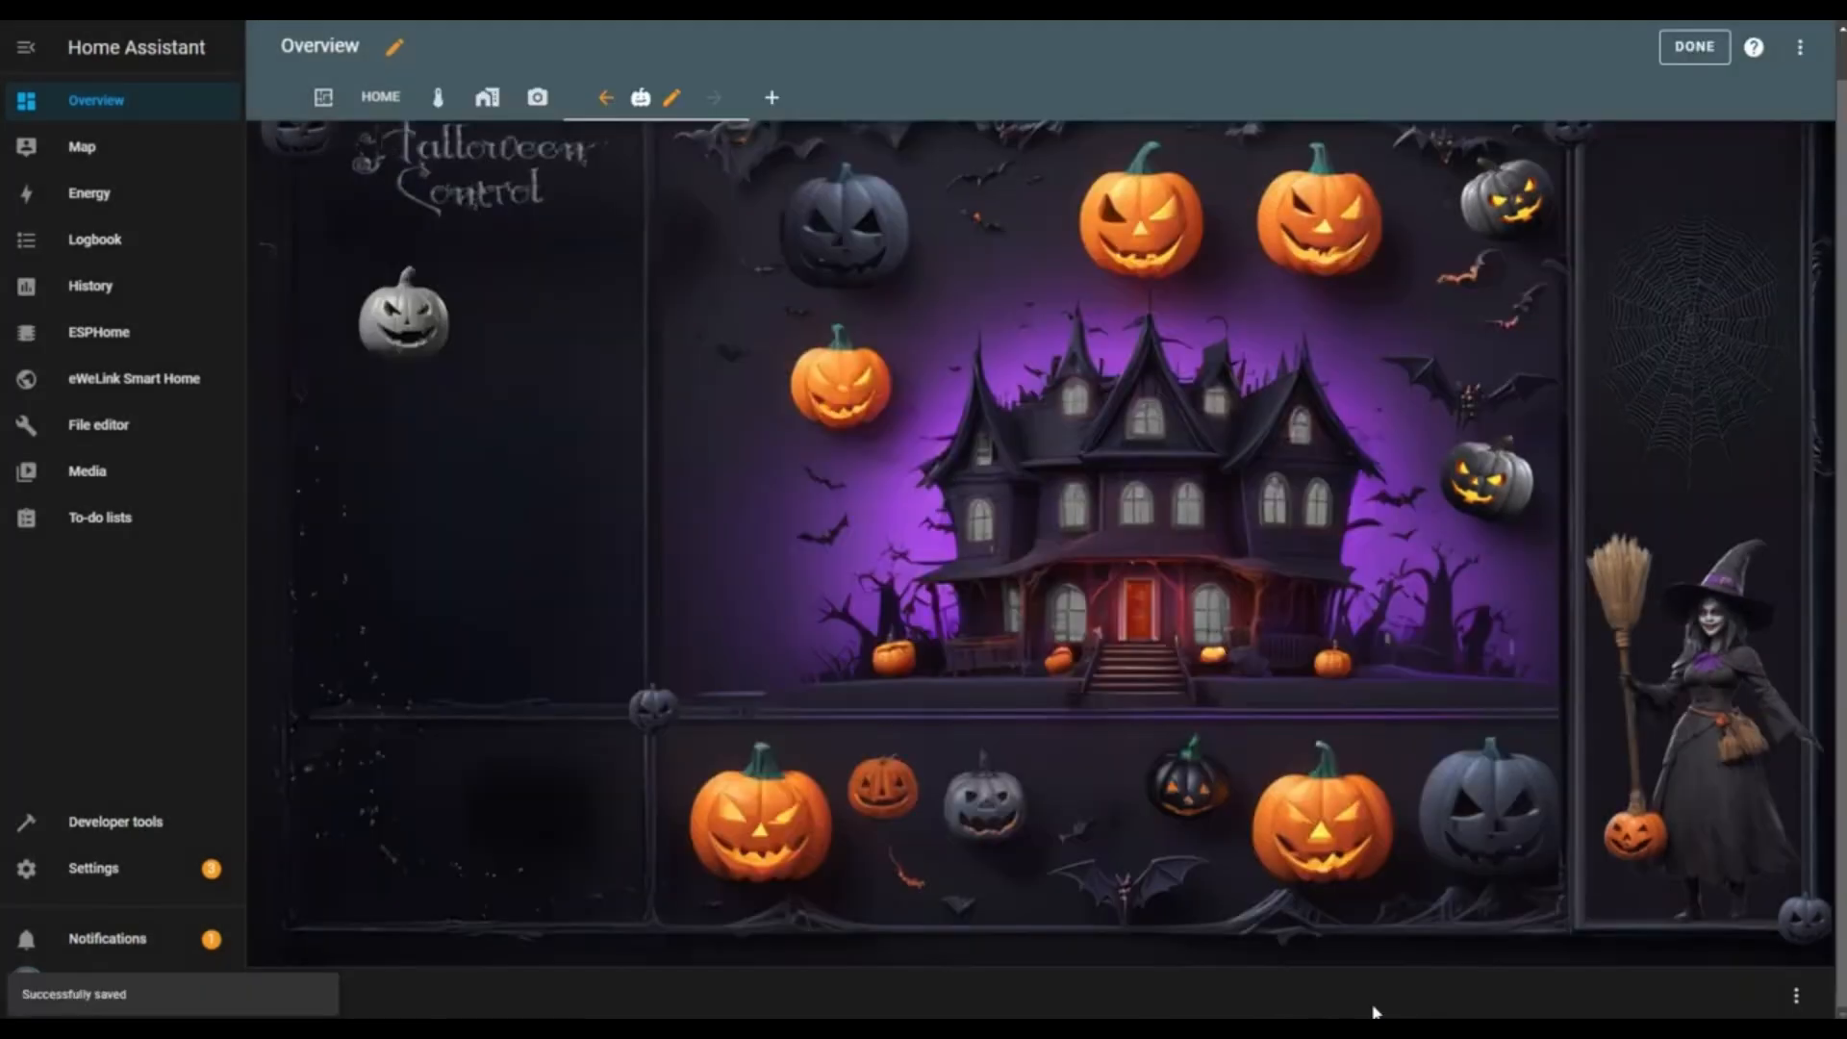
left_click(412, 322)
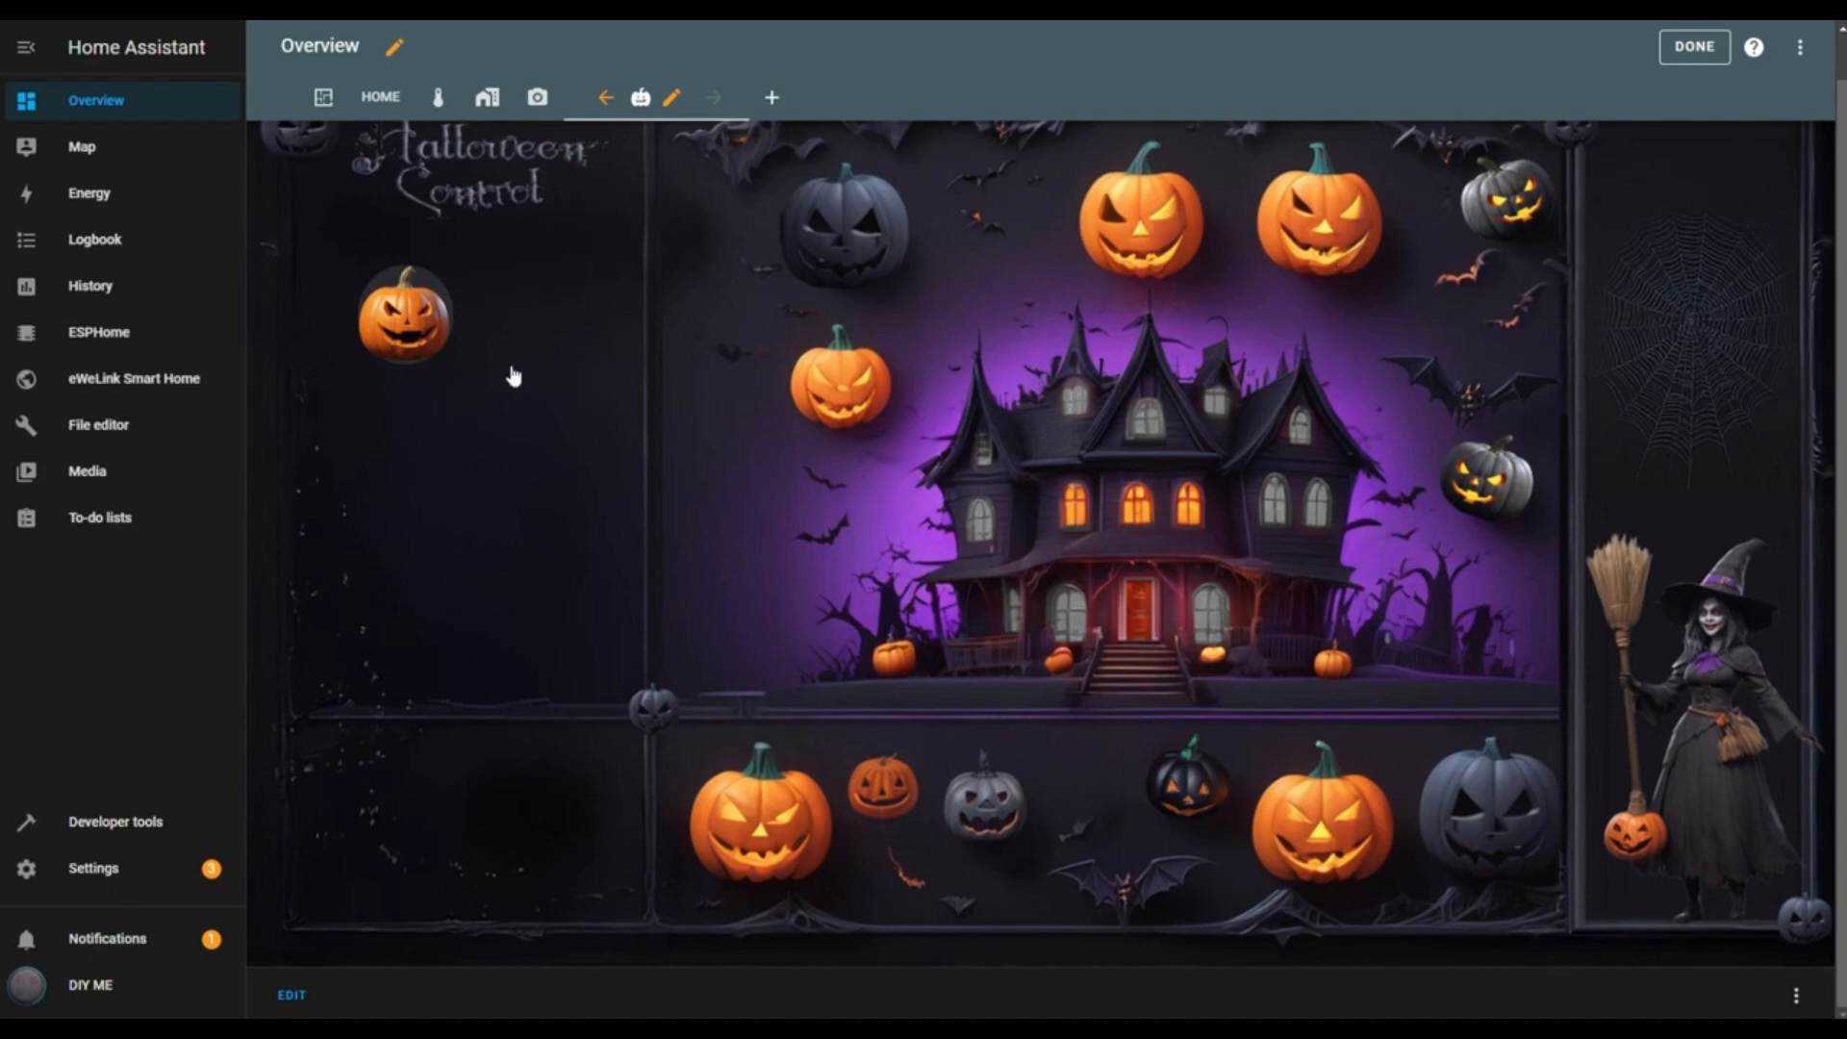
left_click(432, 336)
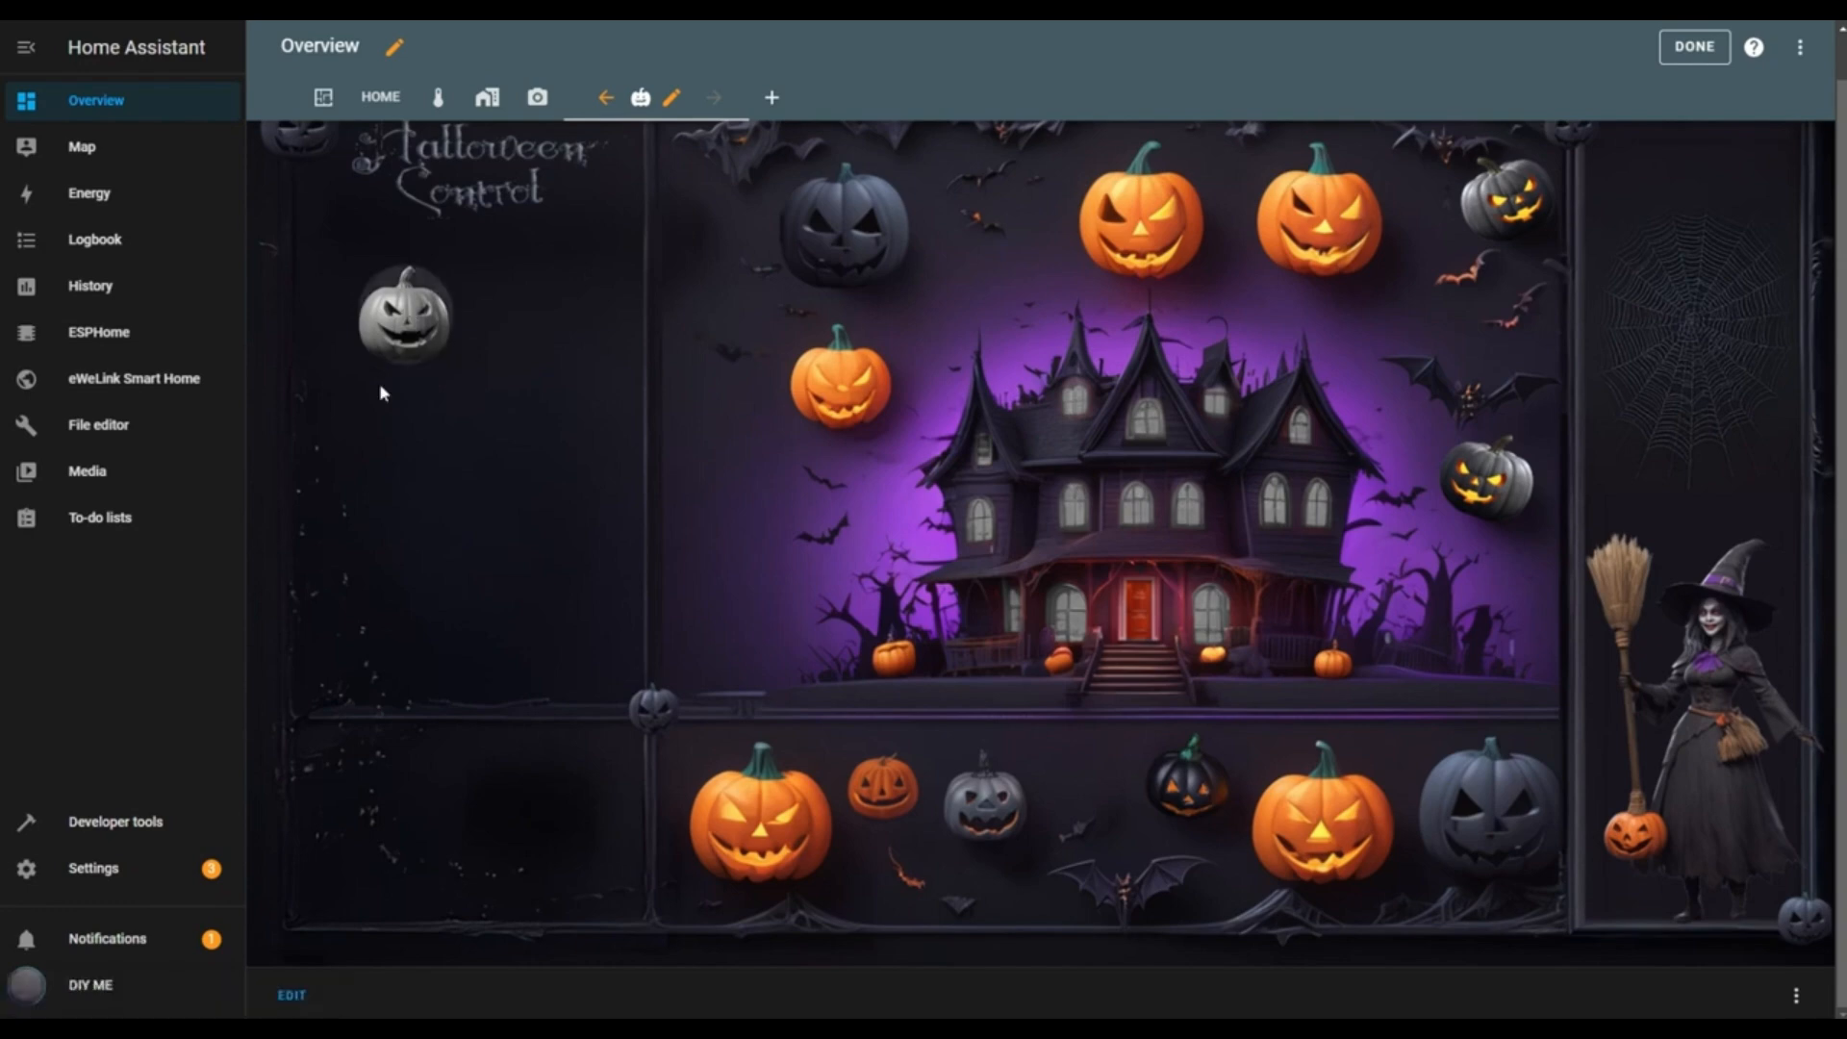
Reopen the Suite image element and set its state image for "off" to \local\halloween\smileypumpkinOFF.png
left_click(291, 997)
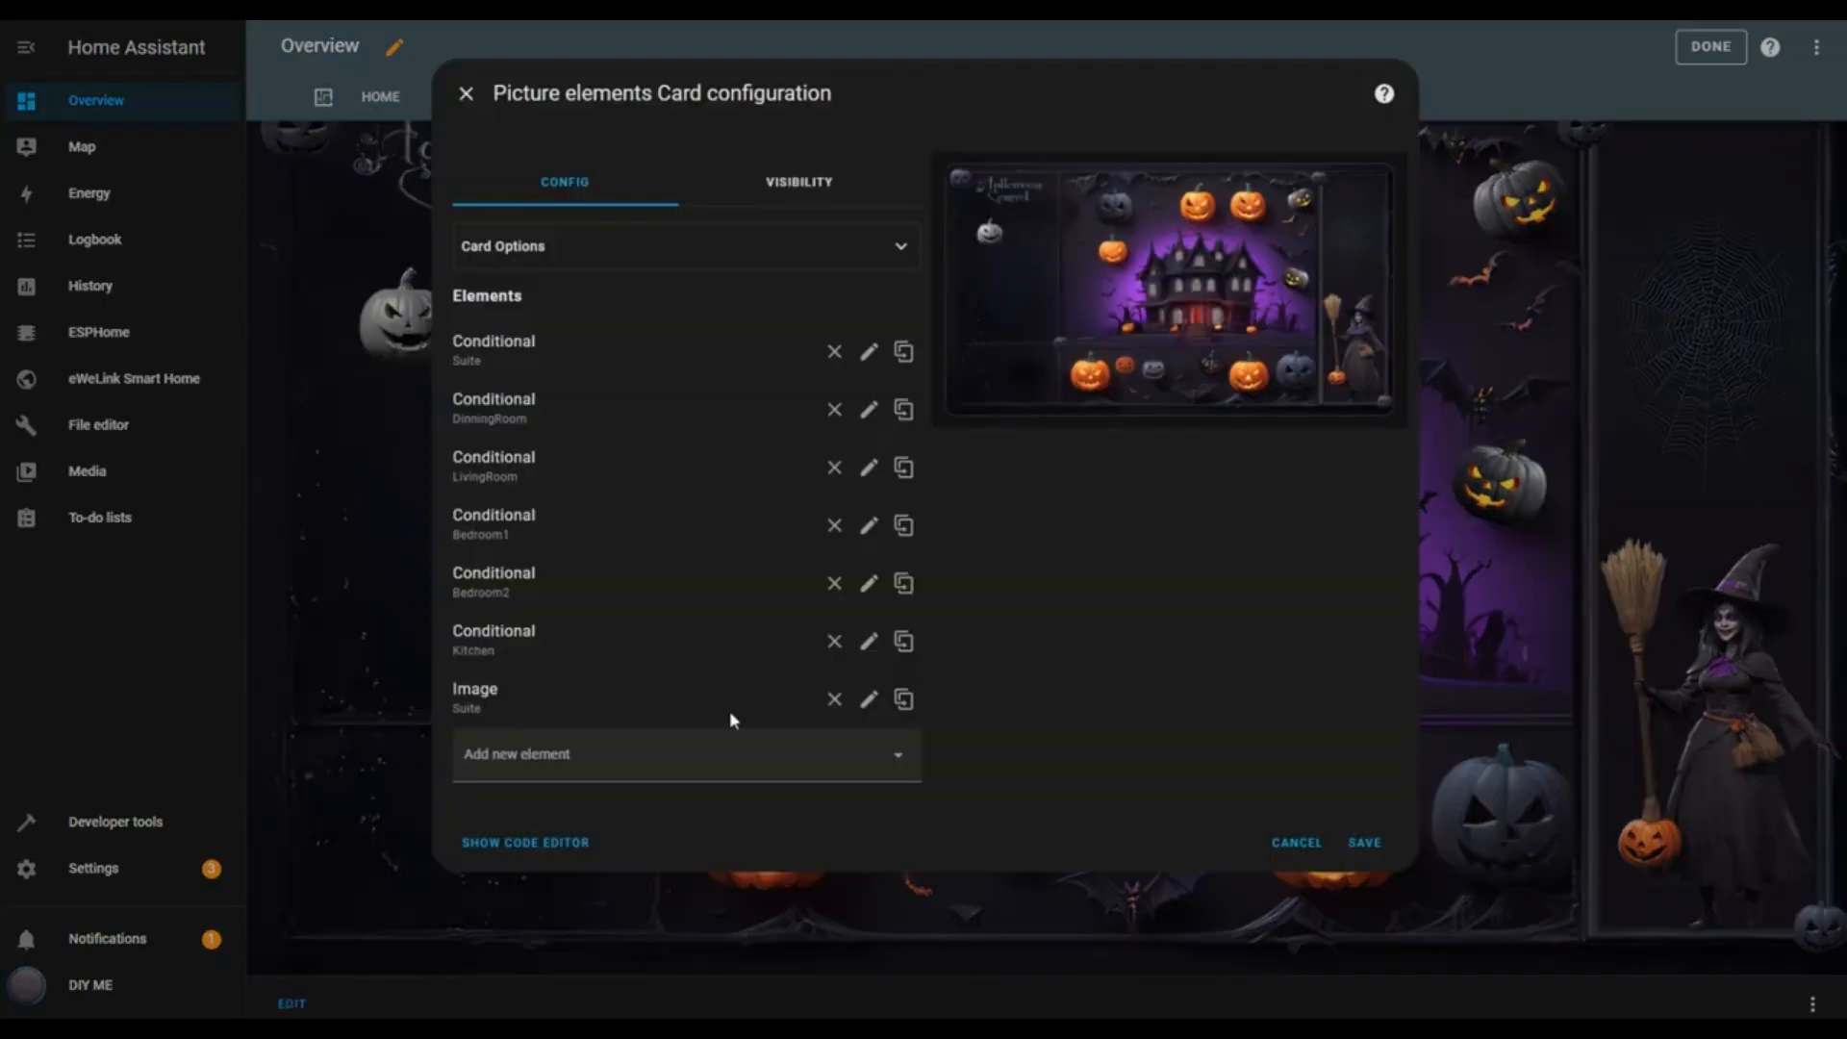
left_click(868, 700)
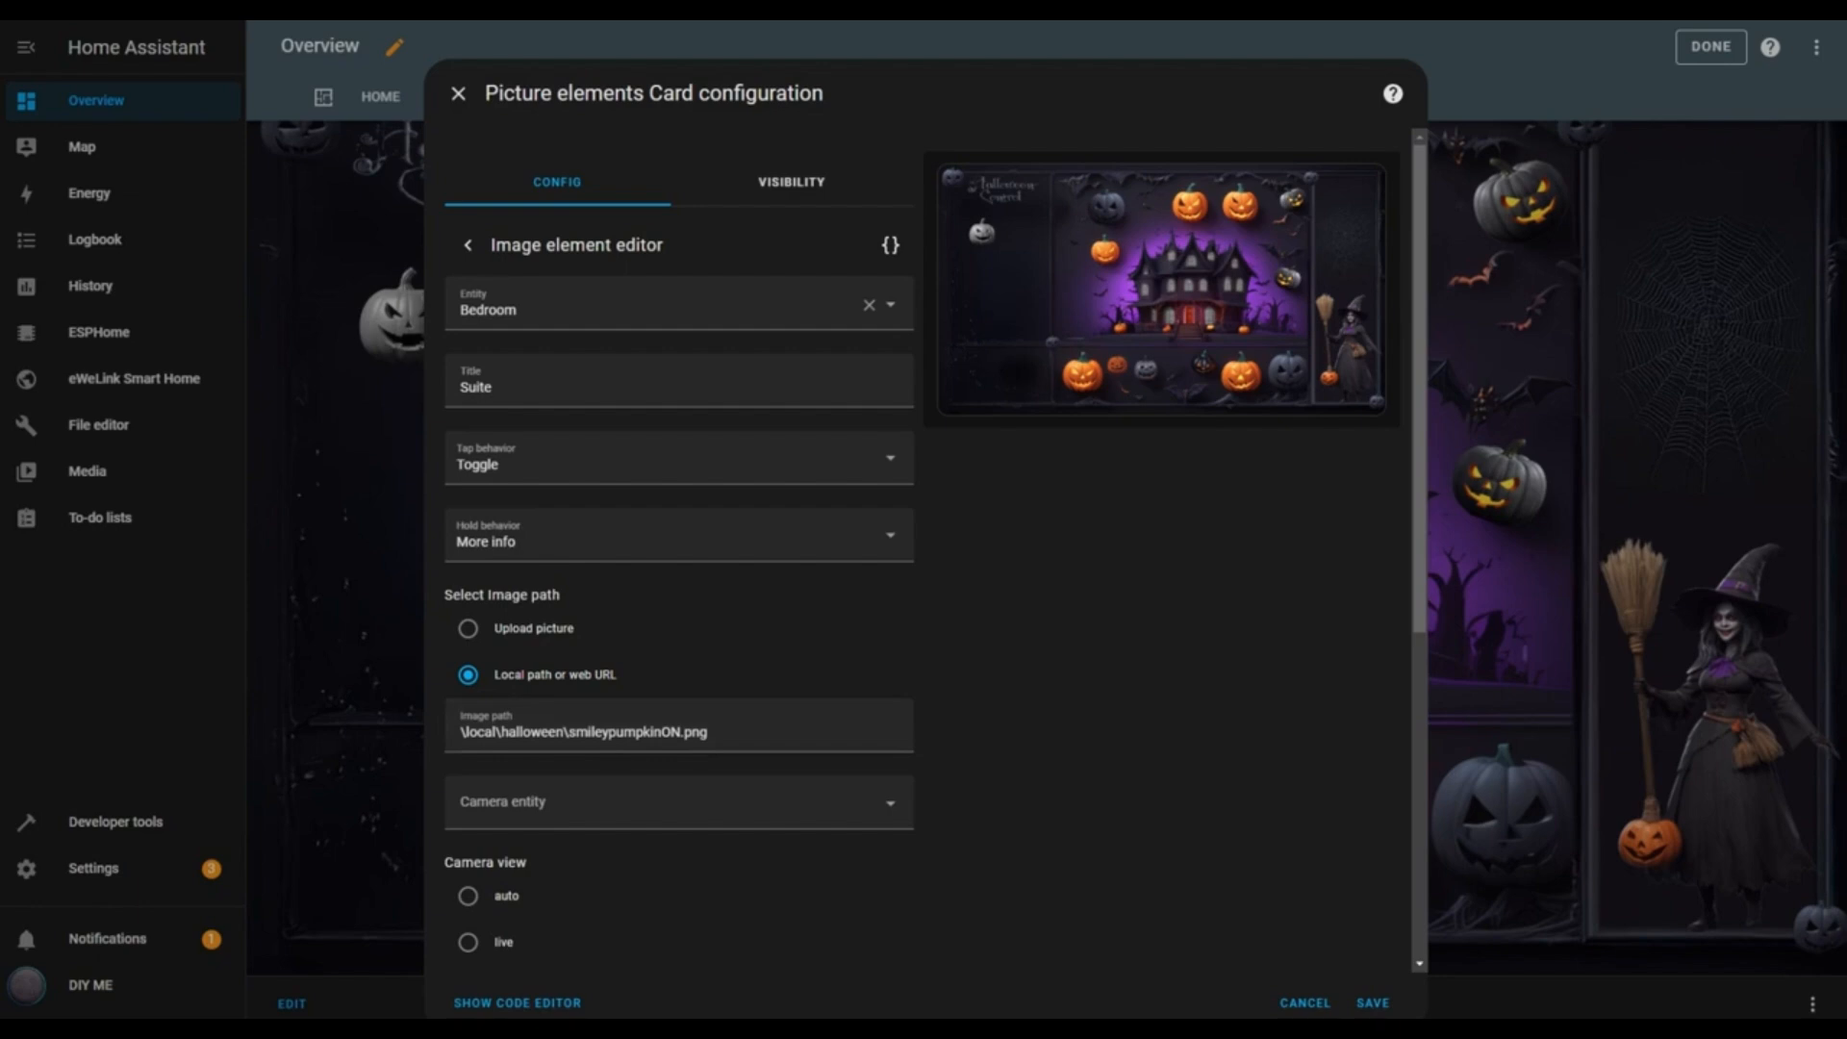
scroll(606, 702, "down", 5)
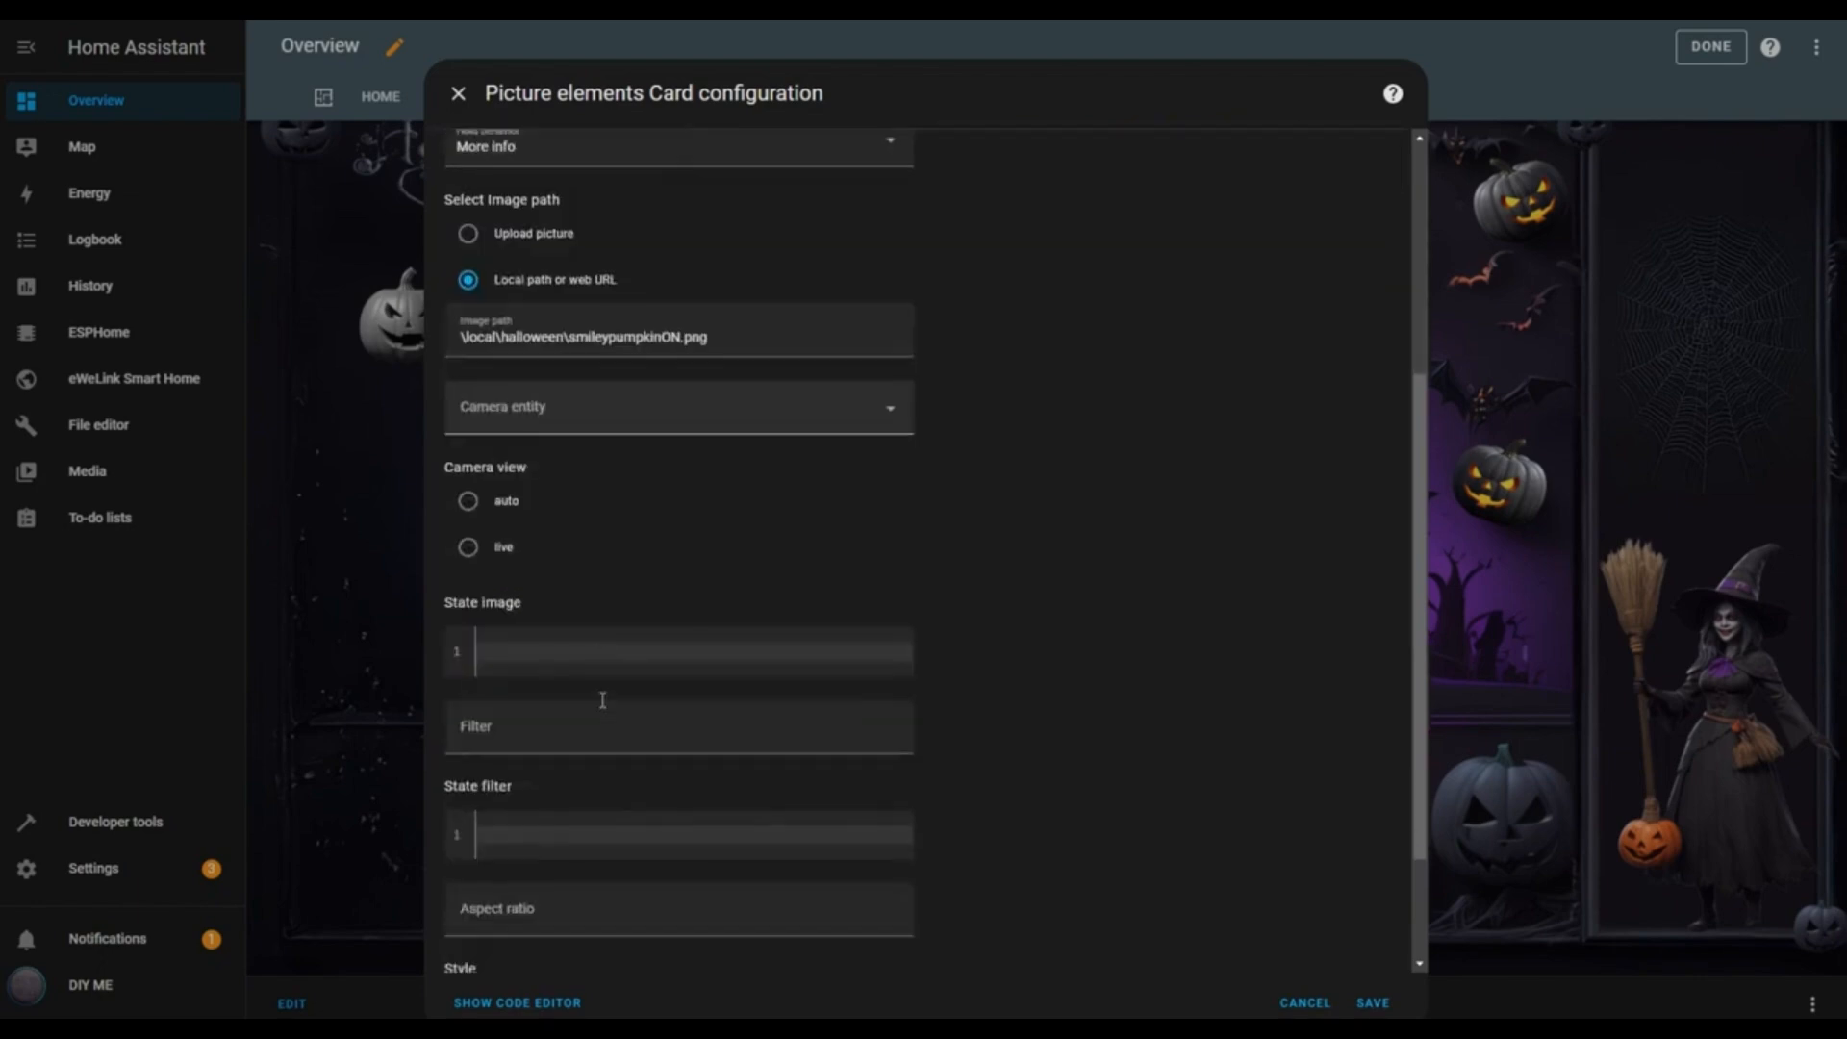
left_click(536, 568)
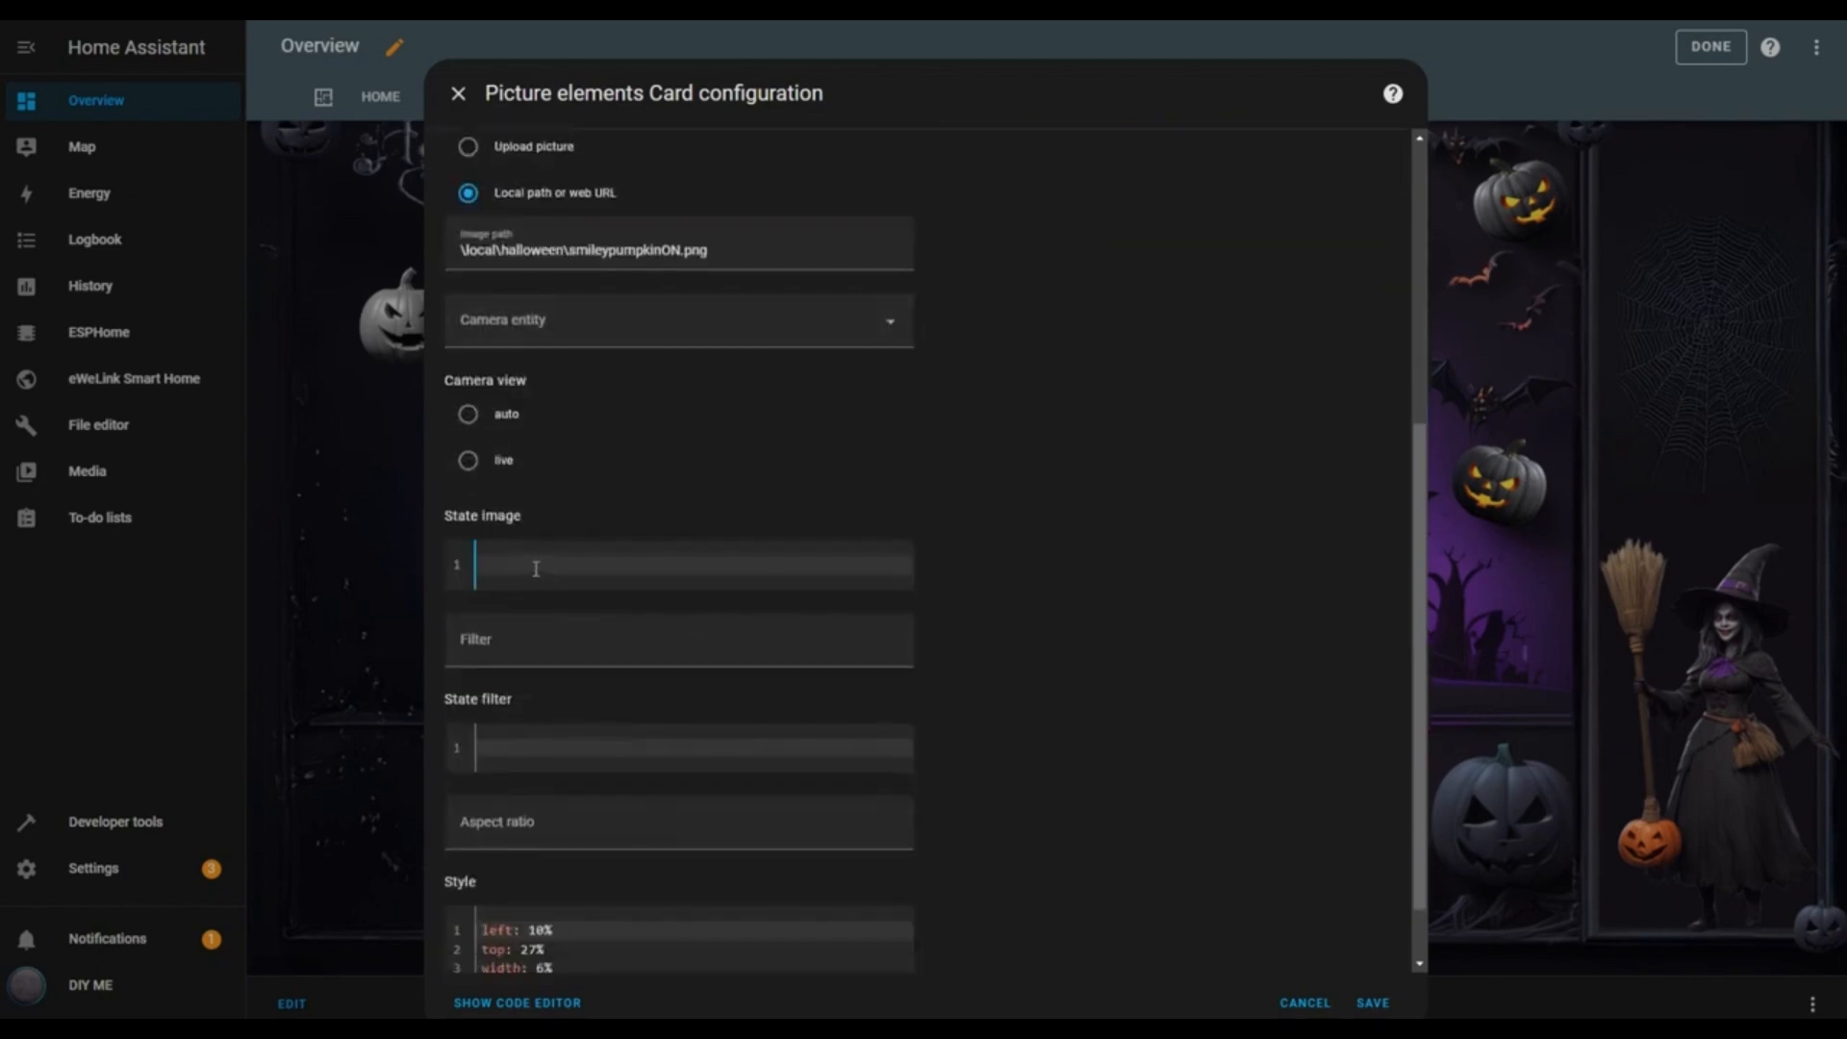
type("\"off\": \\local\\halloween\\smileypumpkinOFF.png")
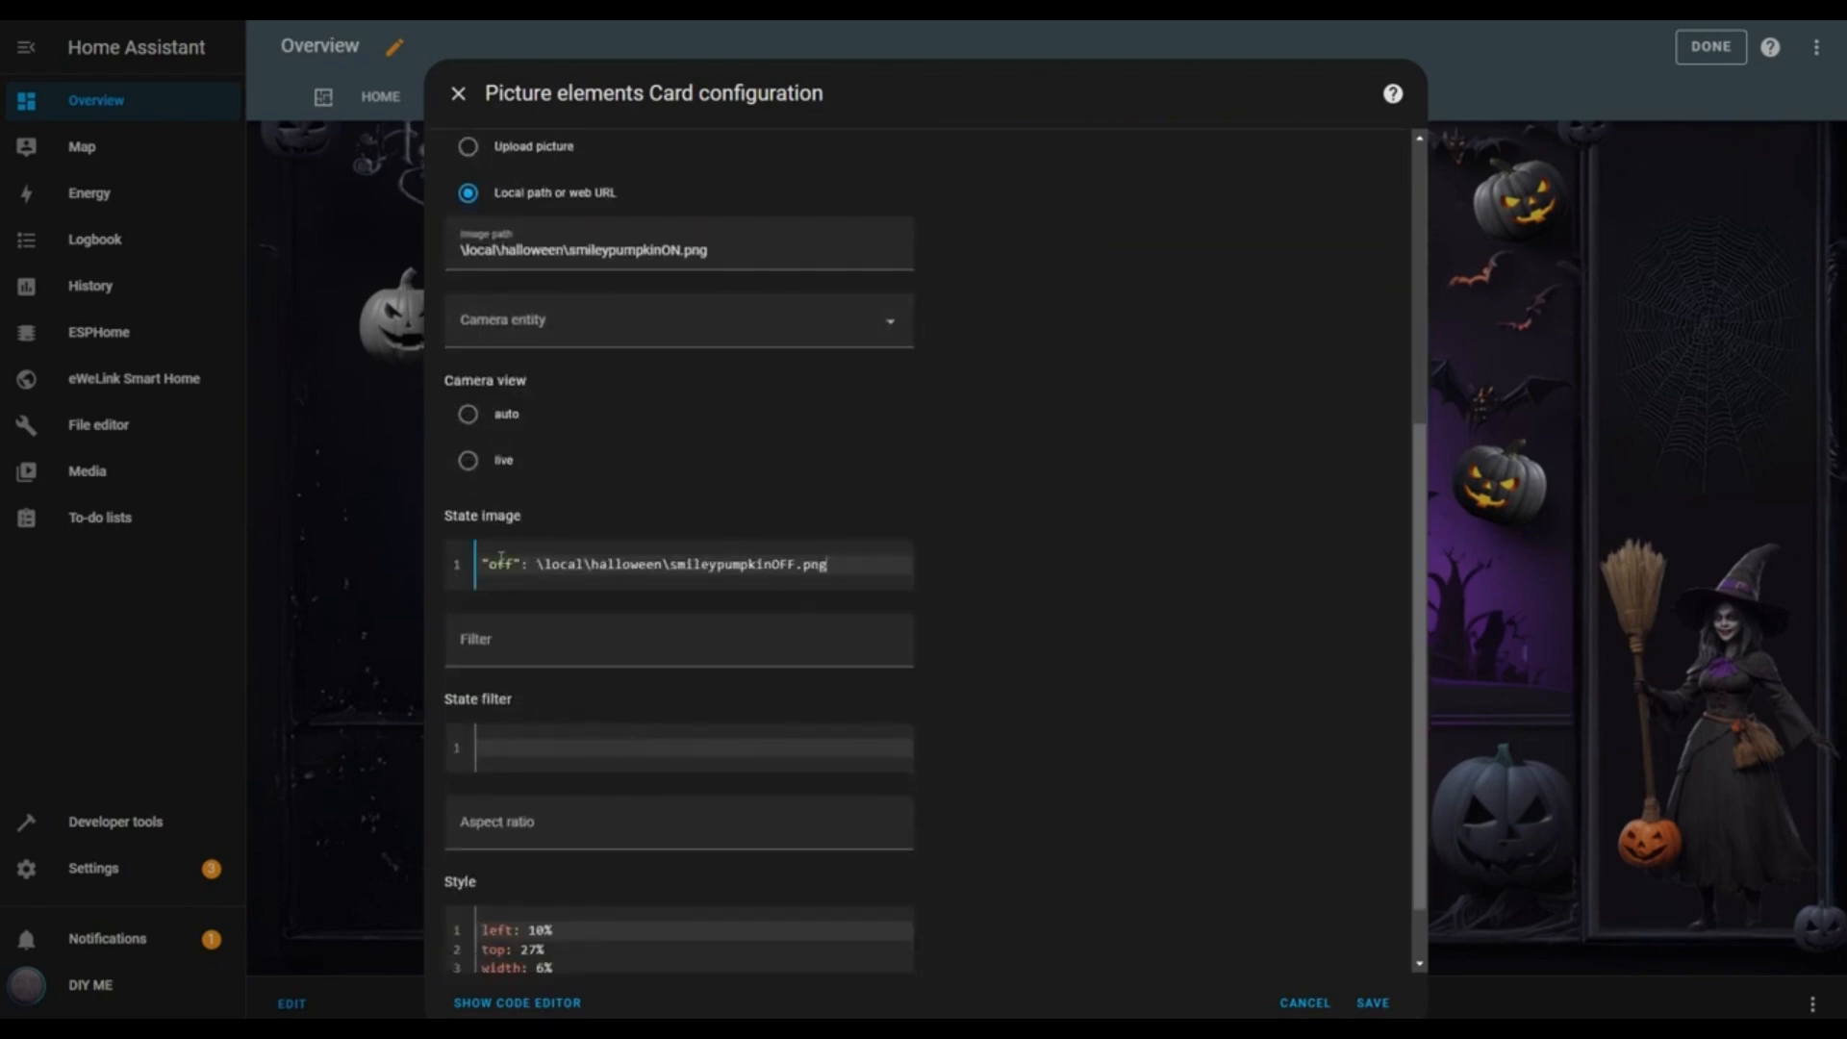
scroll(838, 646, "down", 1)
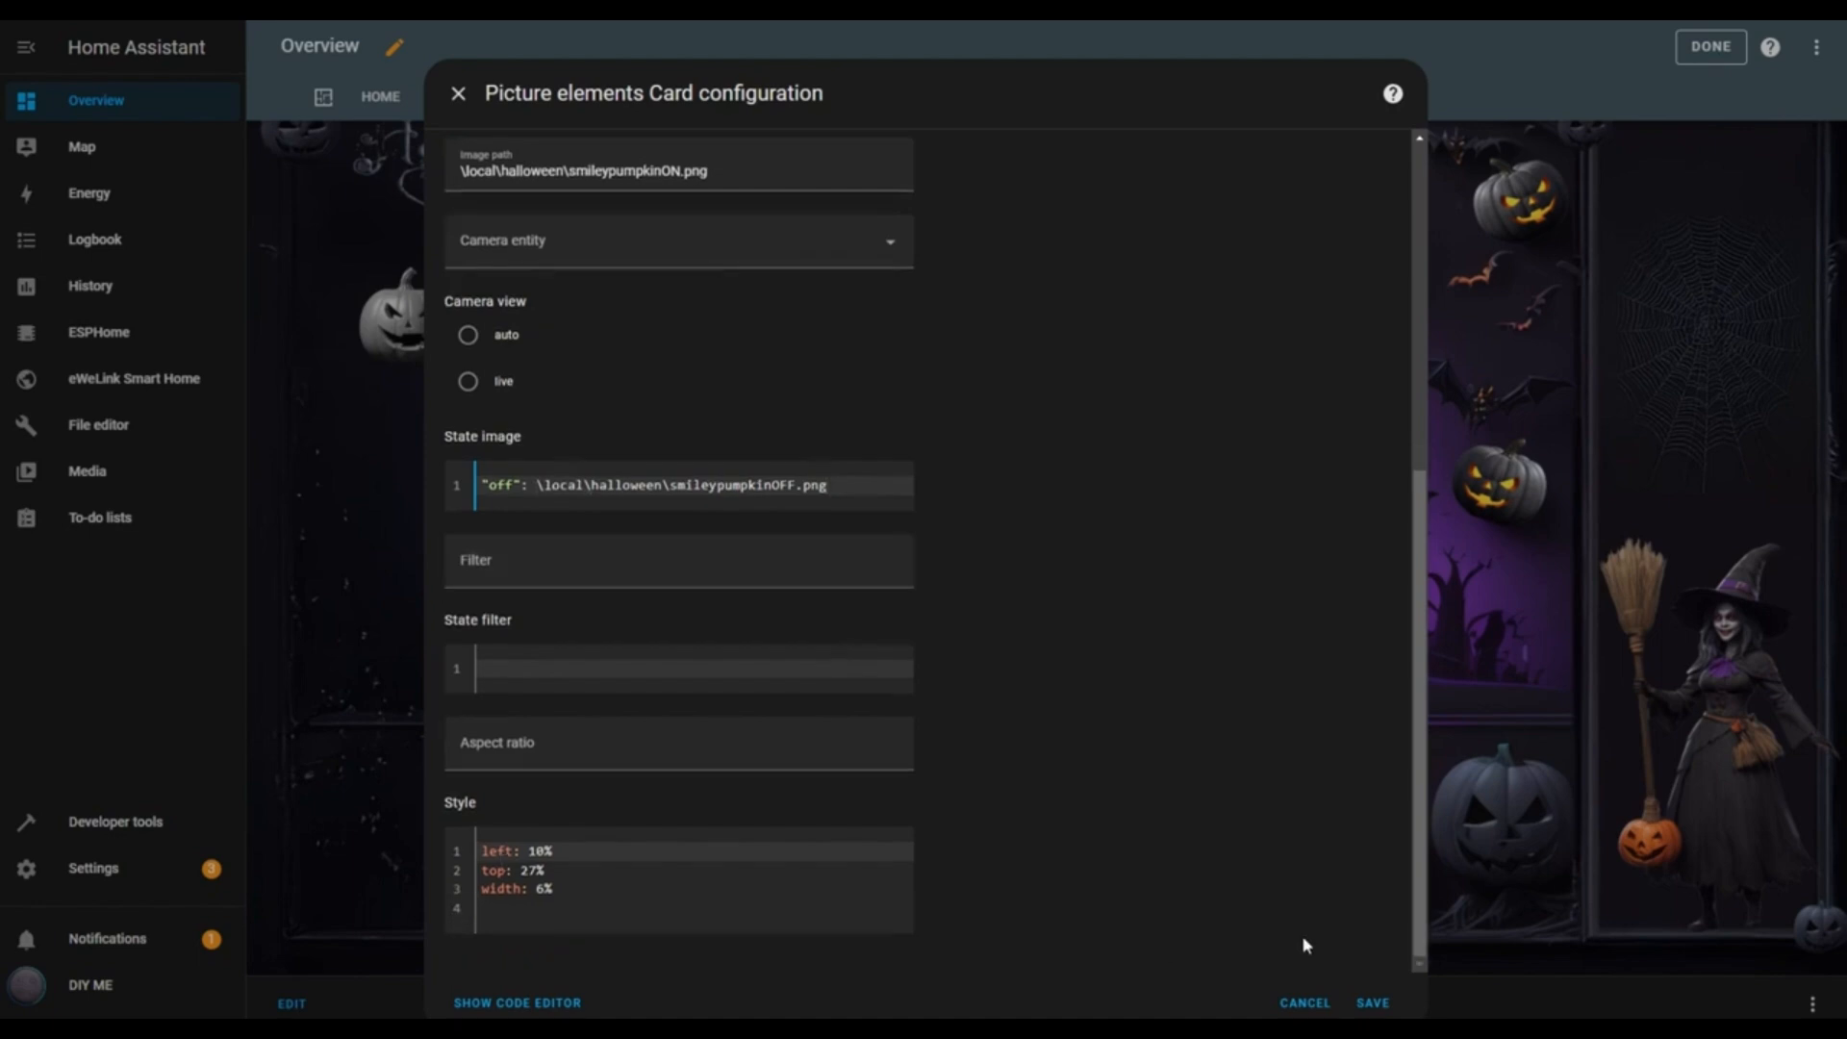
Save the card and check the Suite pumpkin's on and off images by toggling it twice
left_click(1370, 1003)
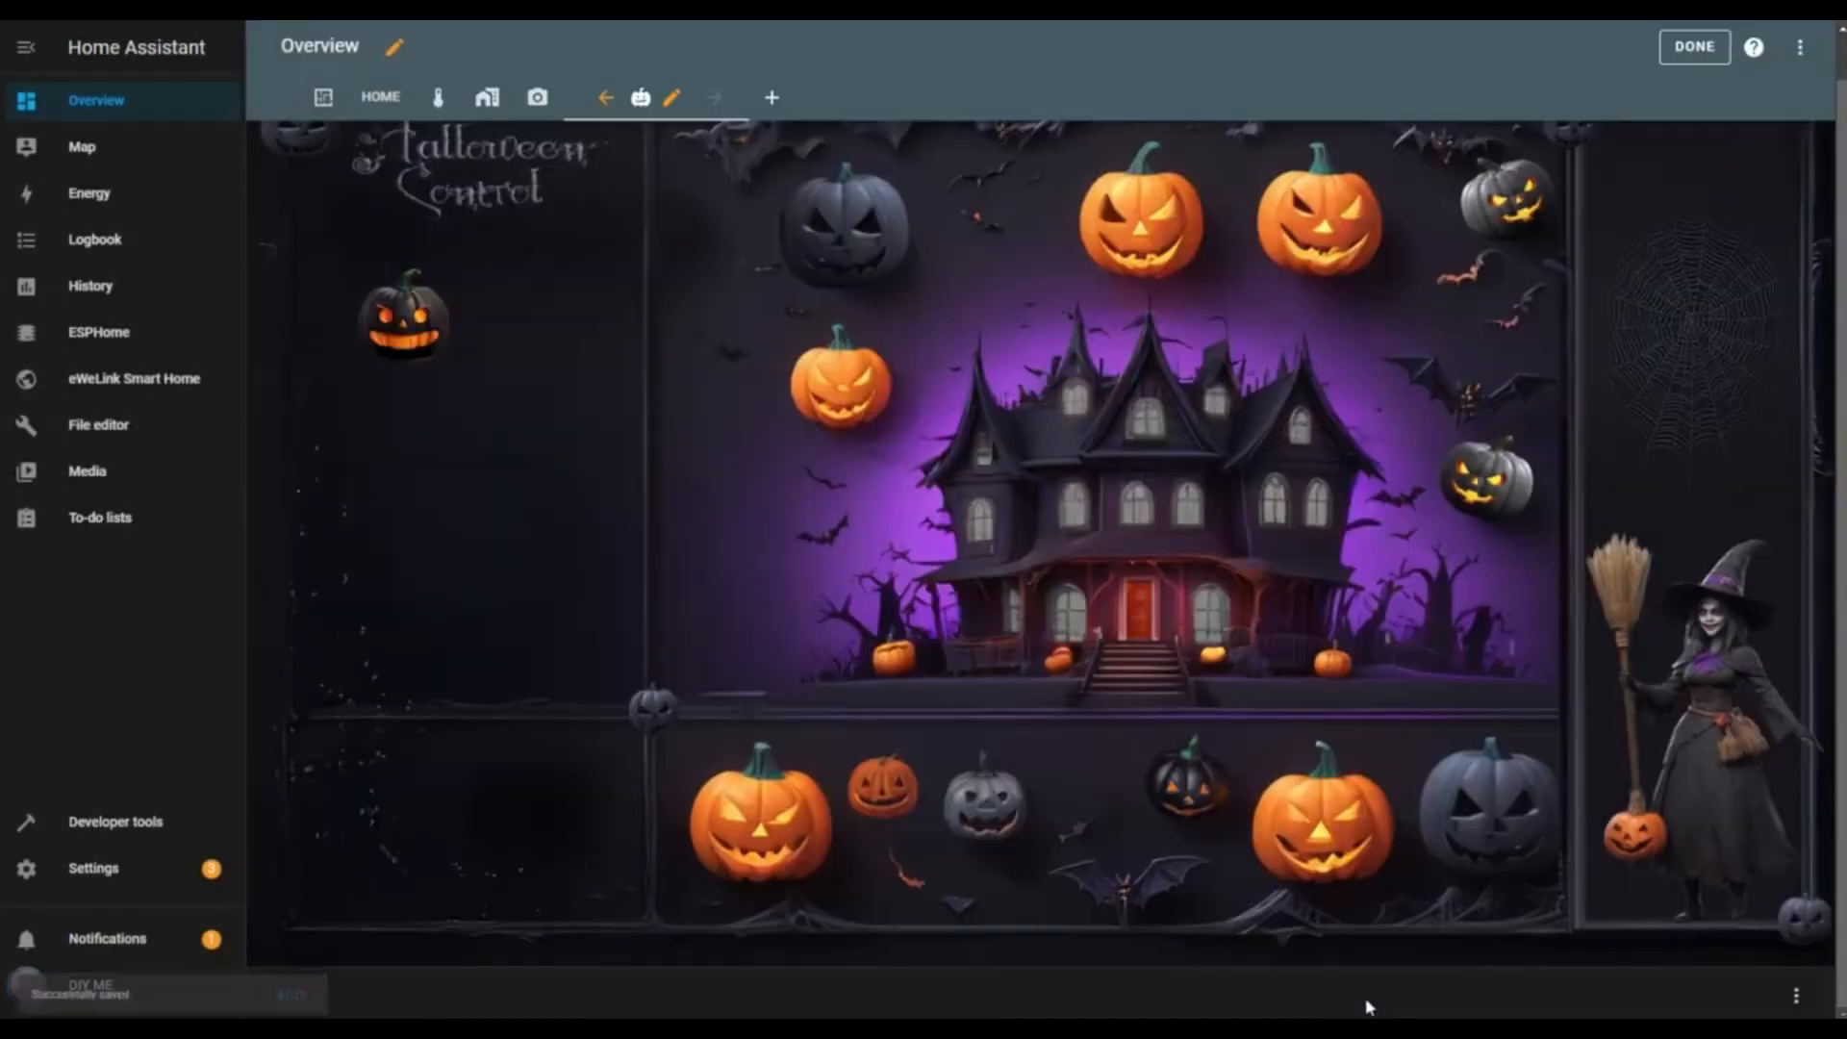
left_click(407, 332)
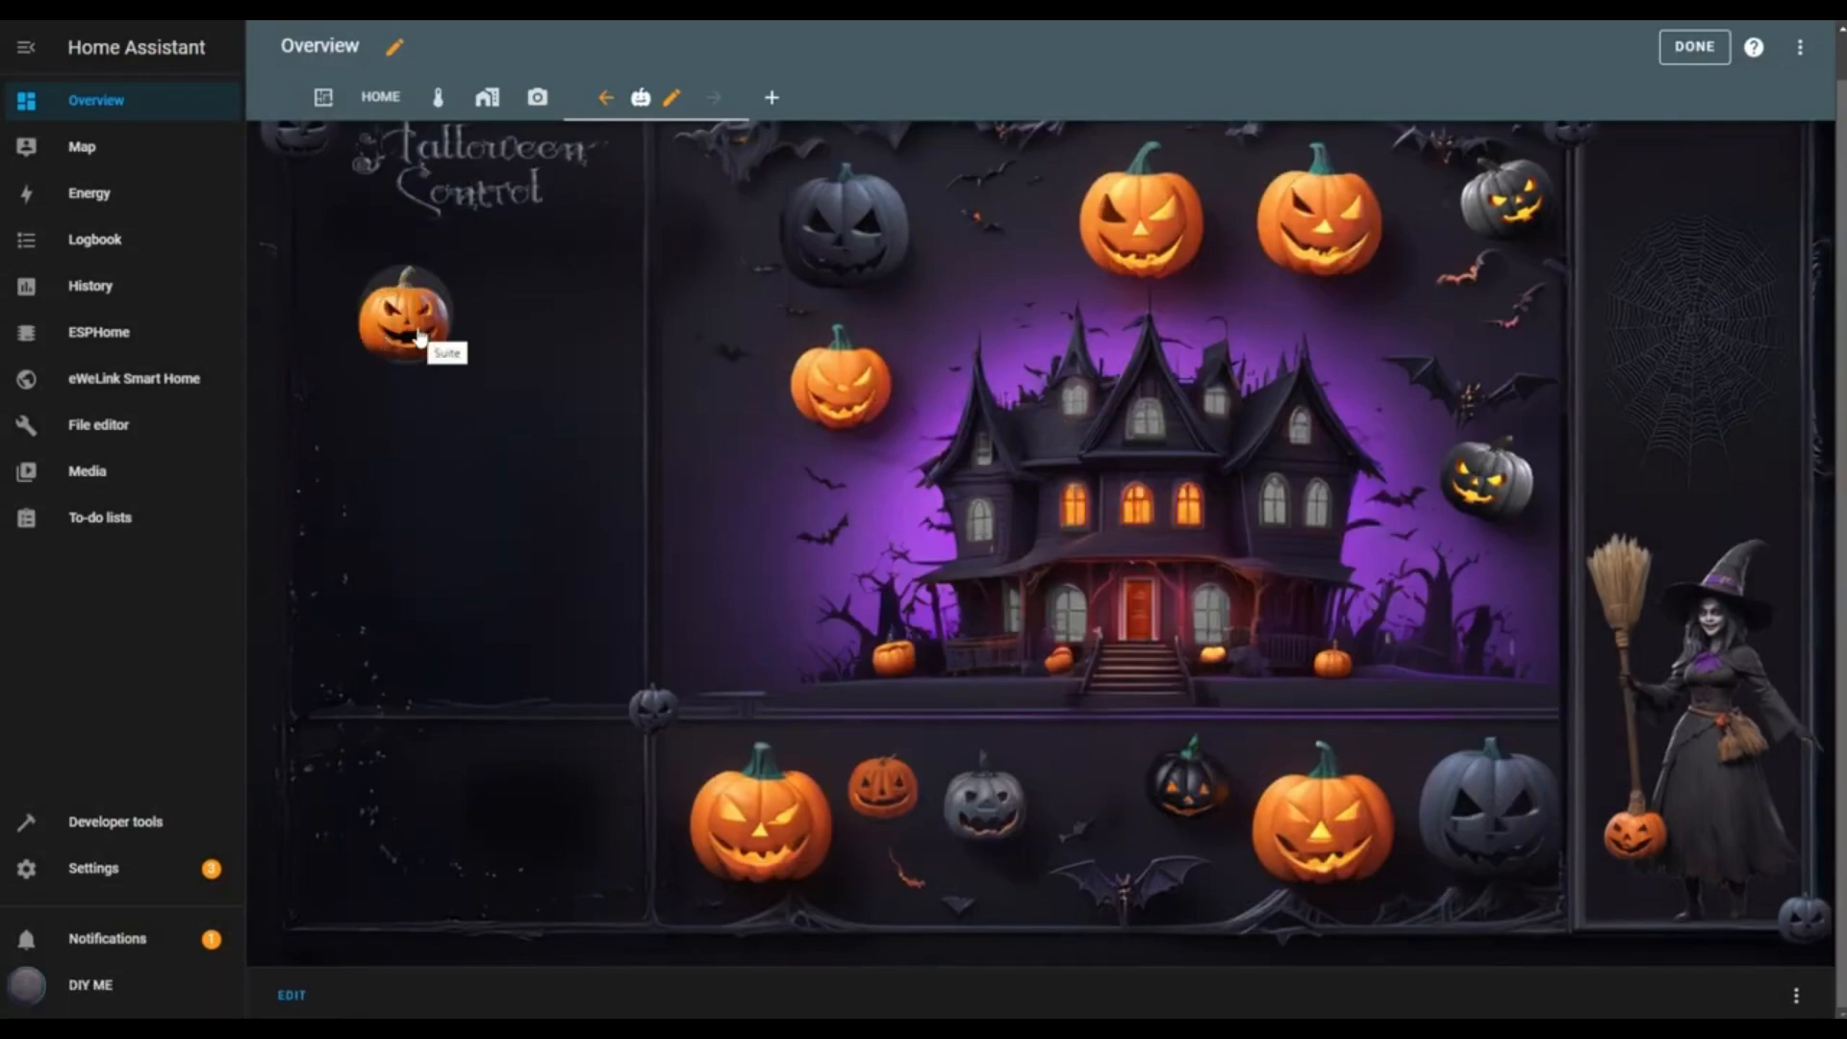
left_click(420, 336)
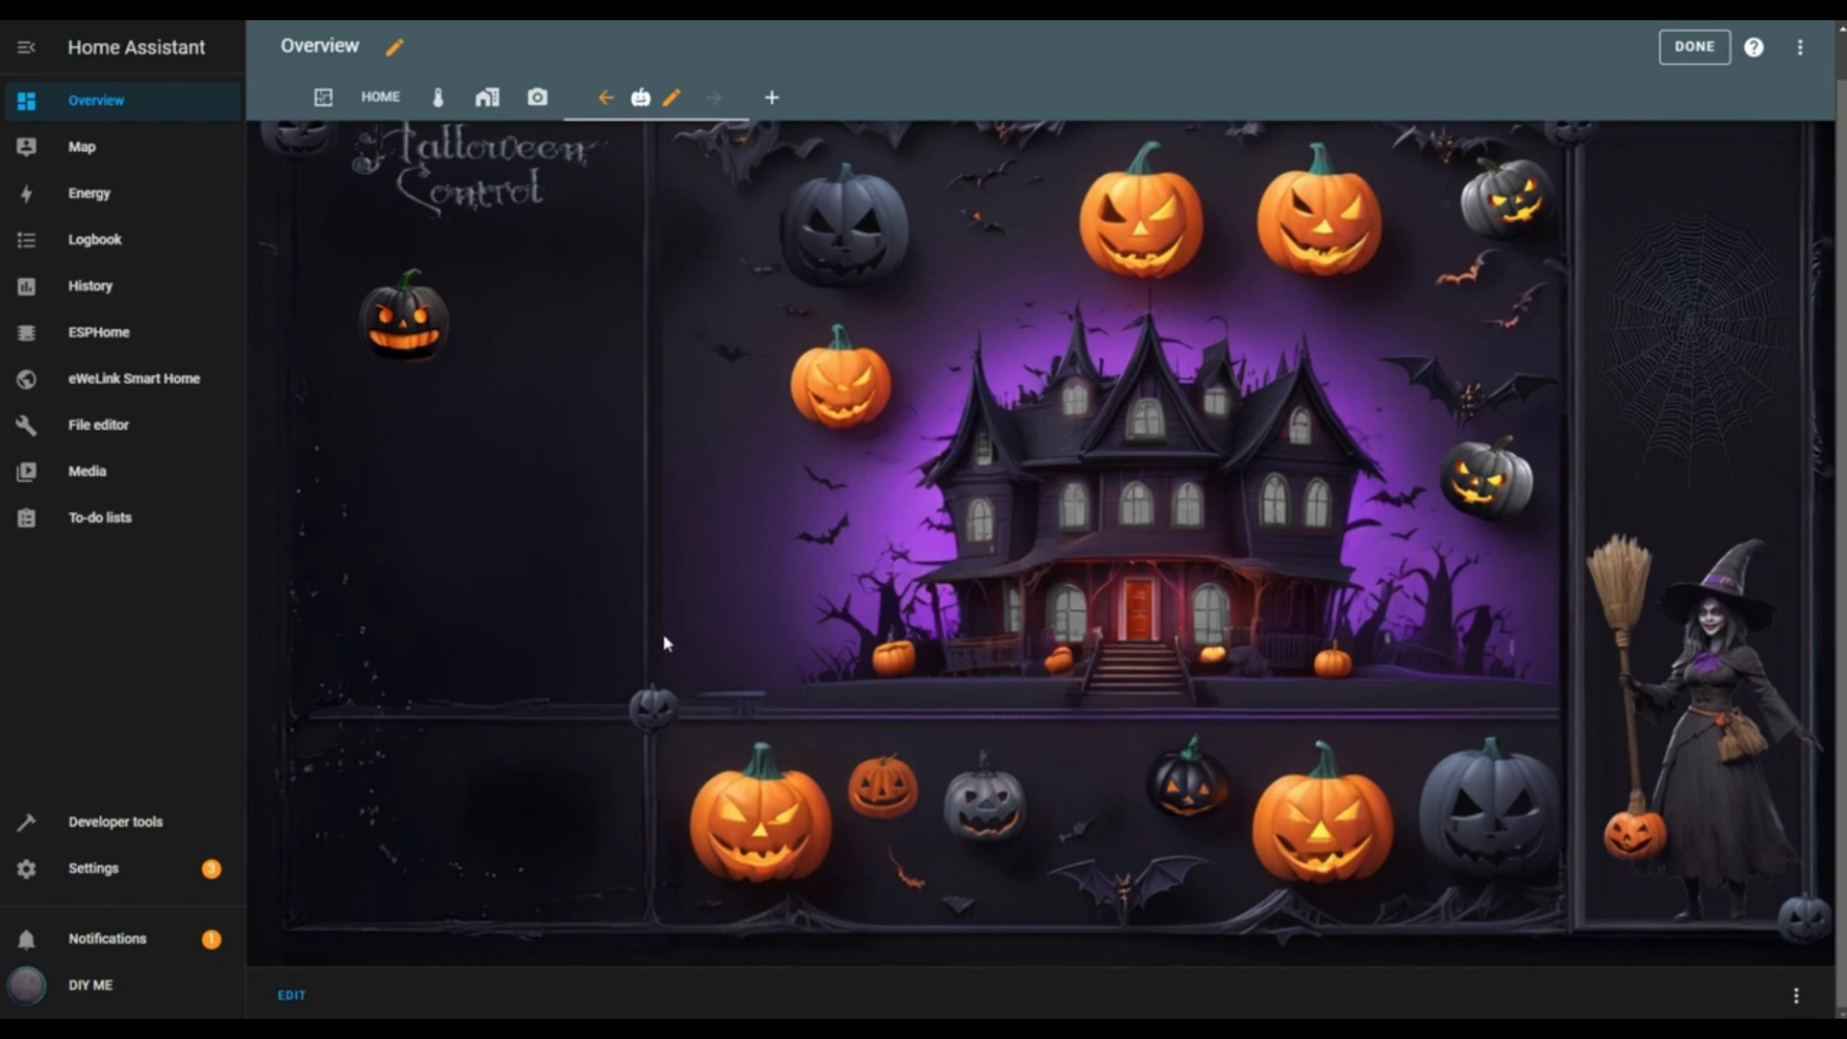
Duplicate the Suite image element and give the copy the Nana Room switch entity and the title Bedroom 1
left_click(309, 1002)
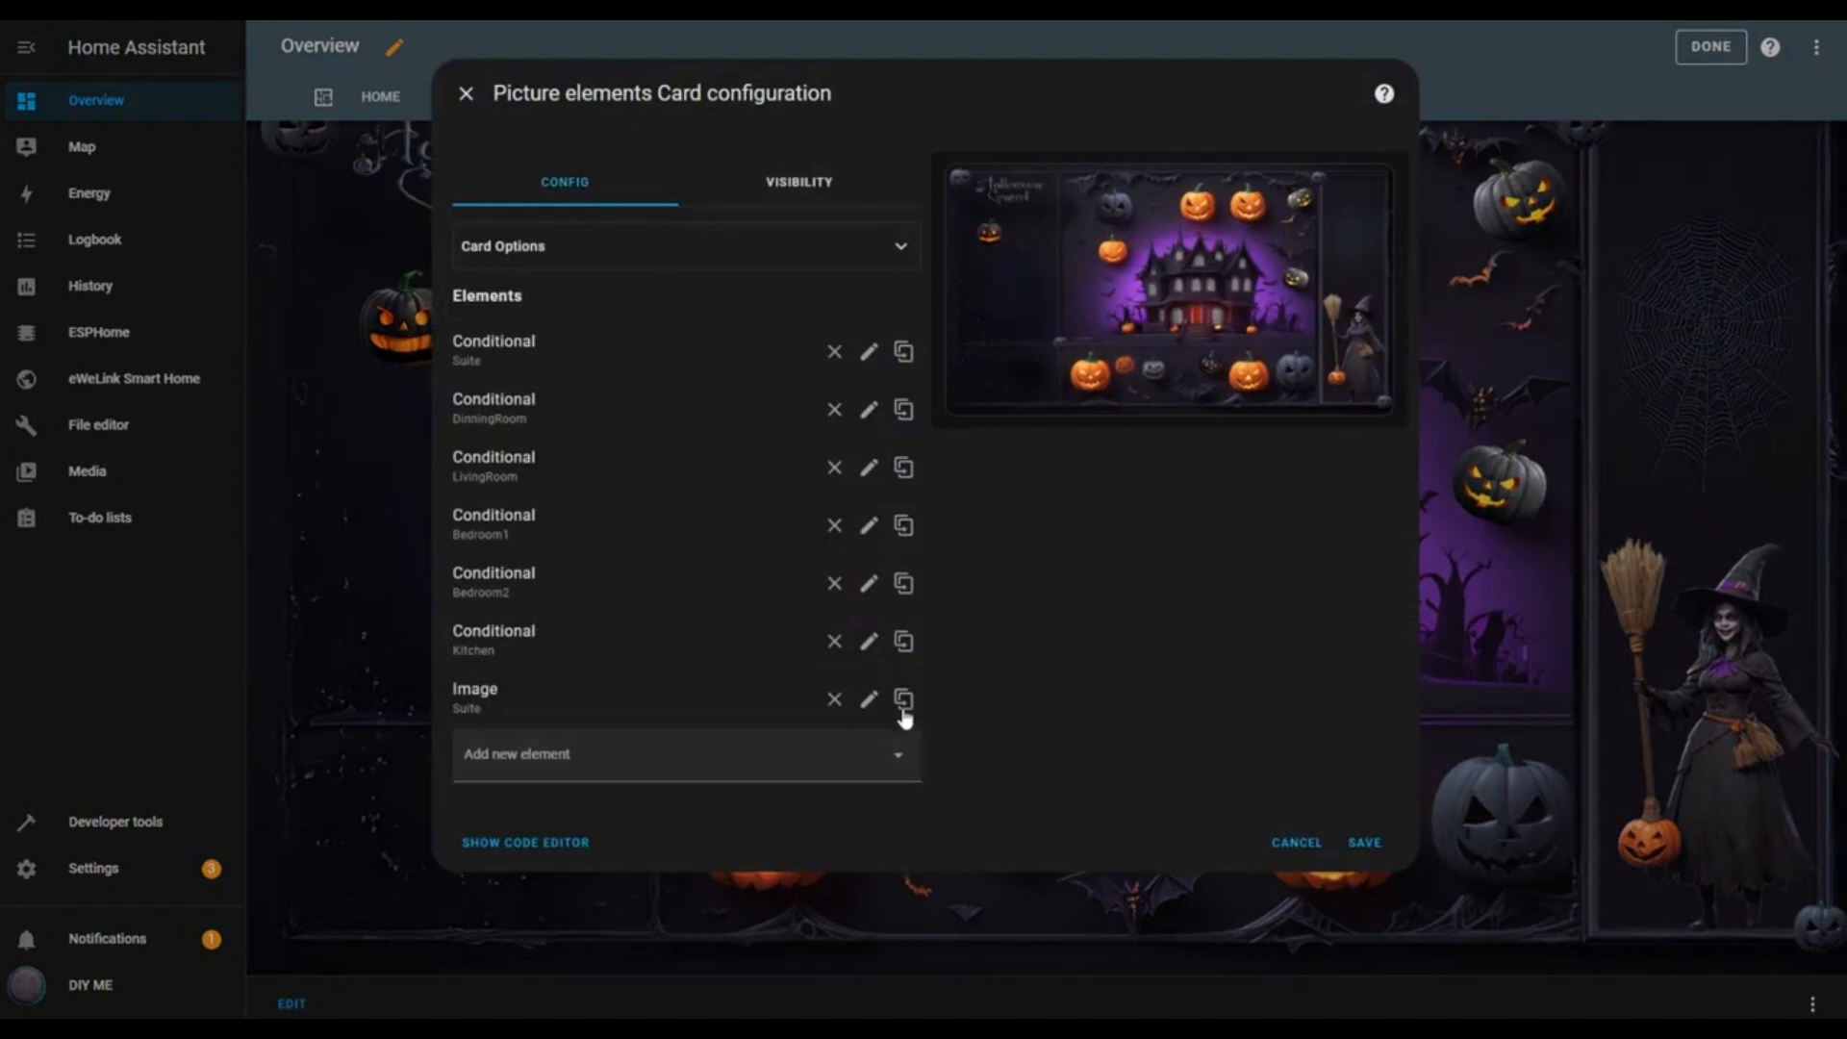
left_click(905, 700)
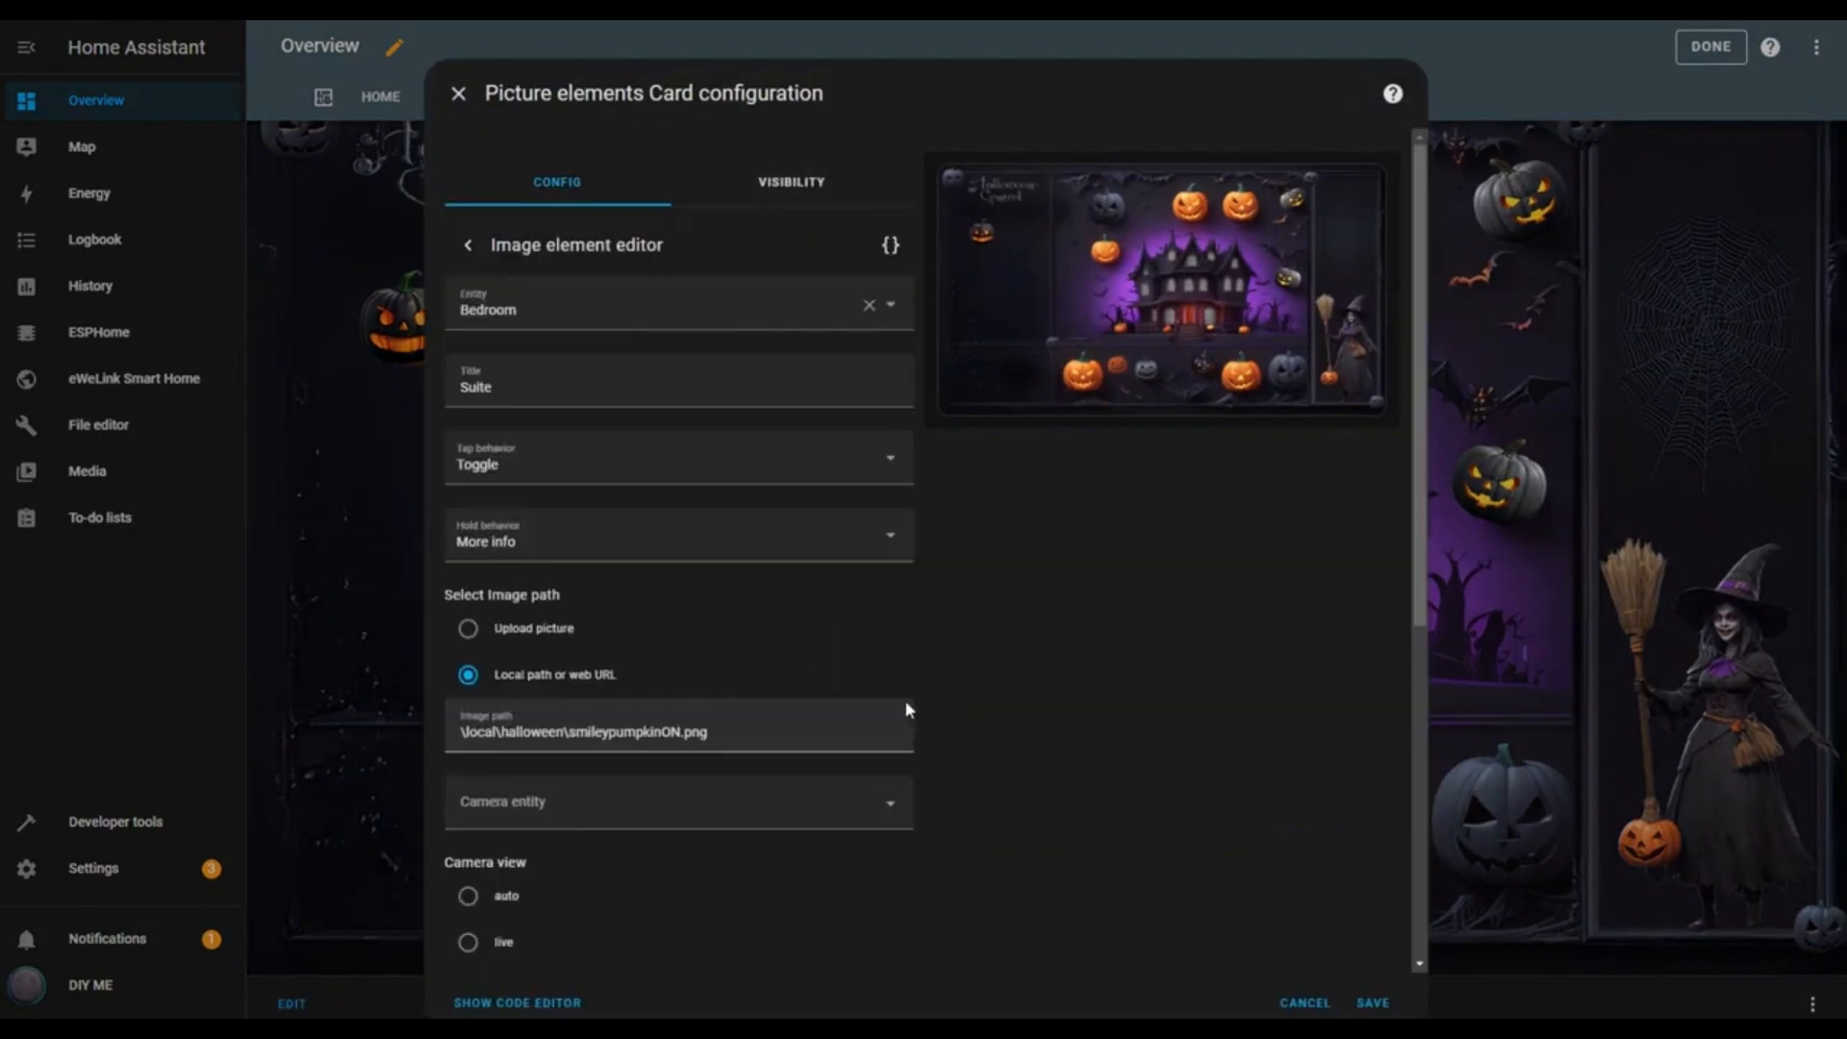
double_click(469, 312)
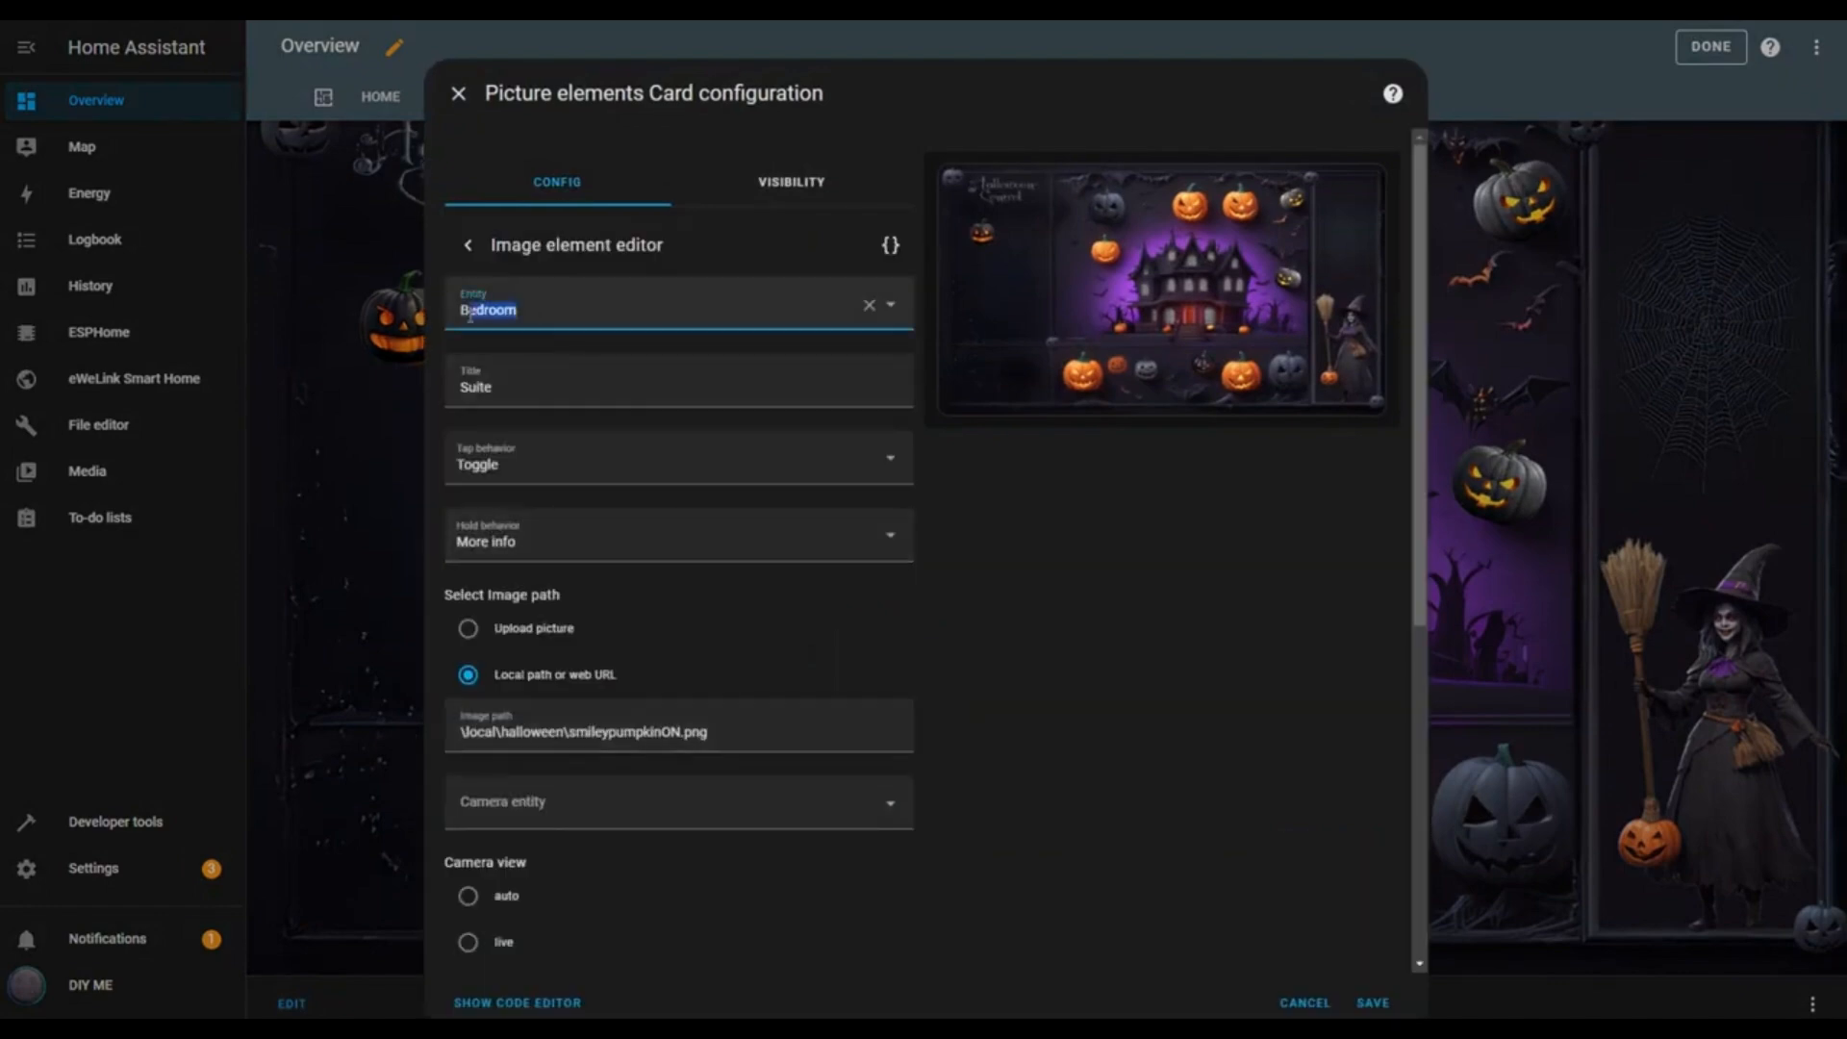
left_click(463, 322)
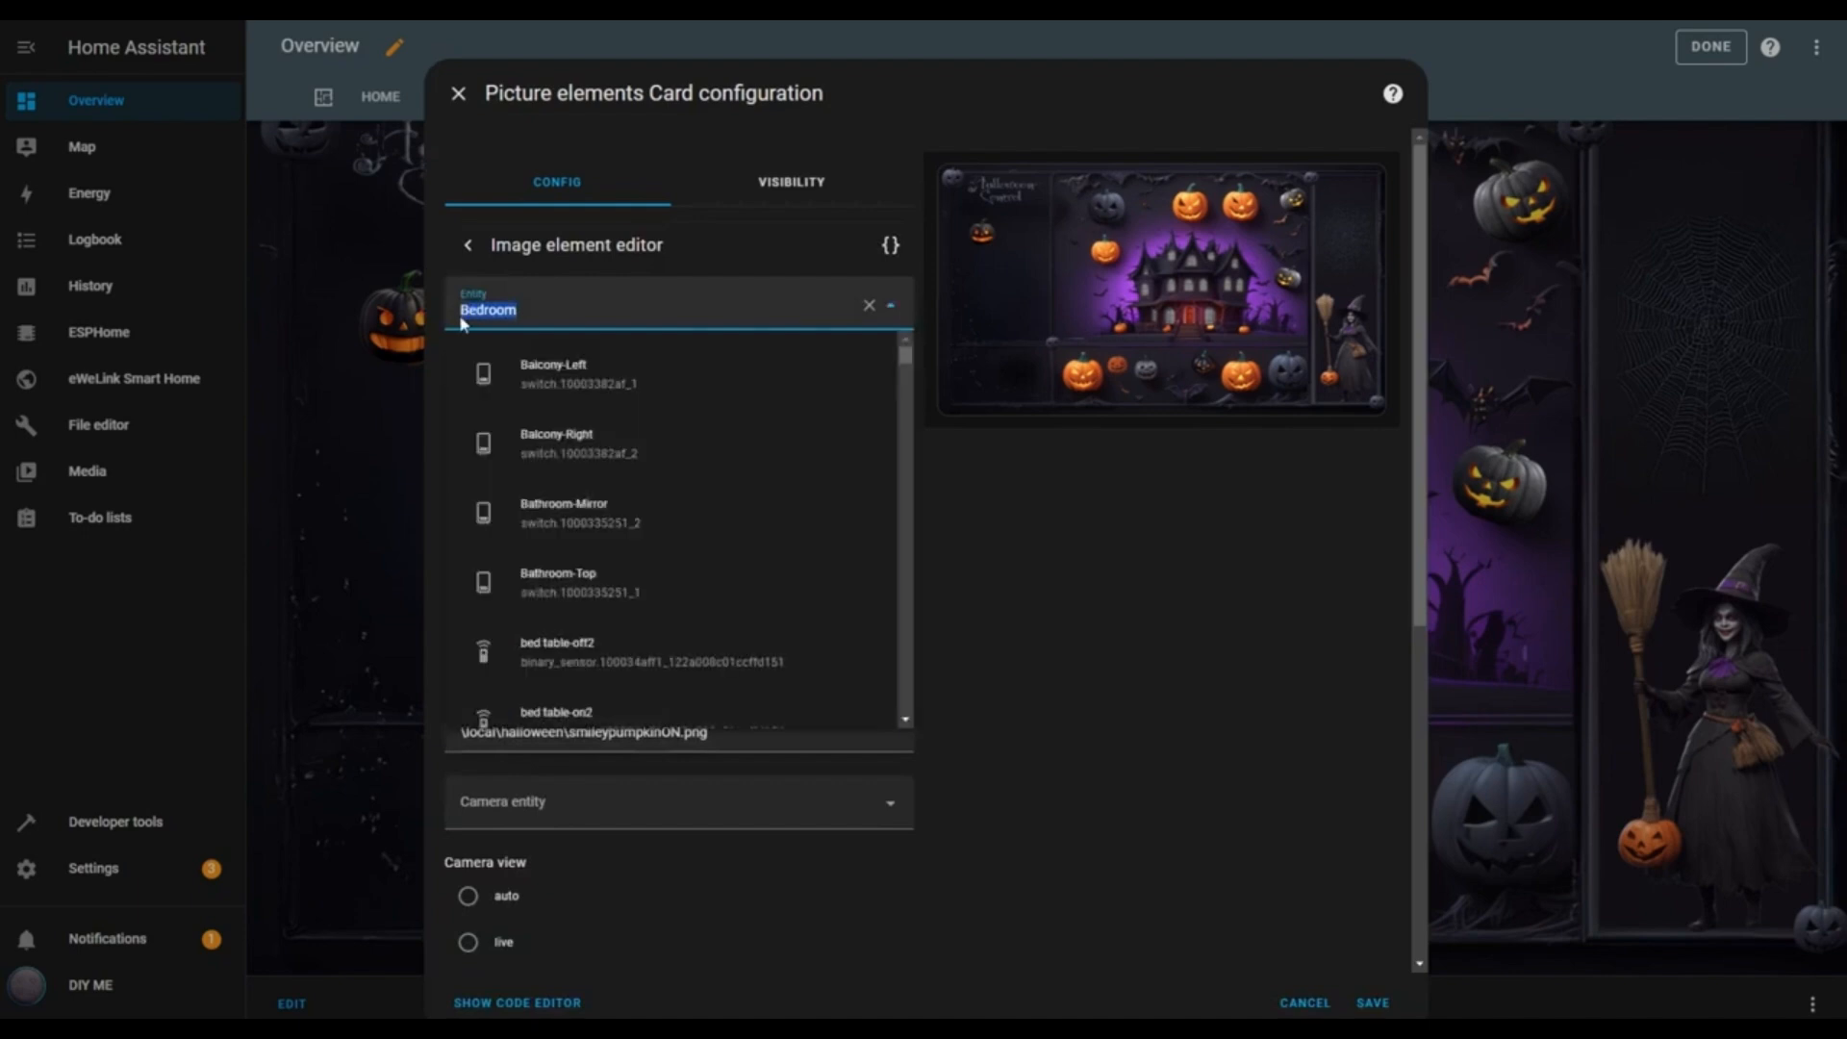
type("n")
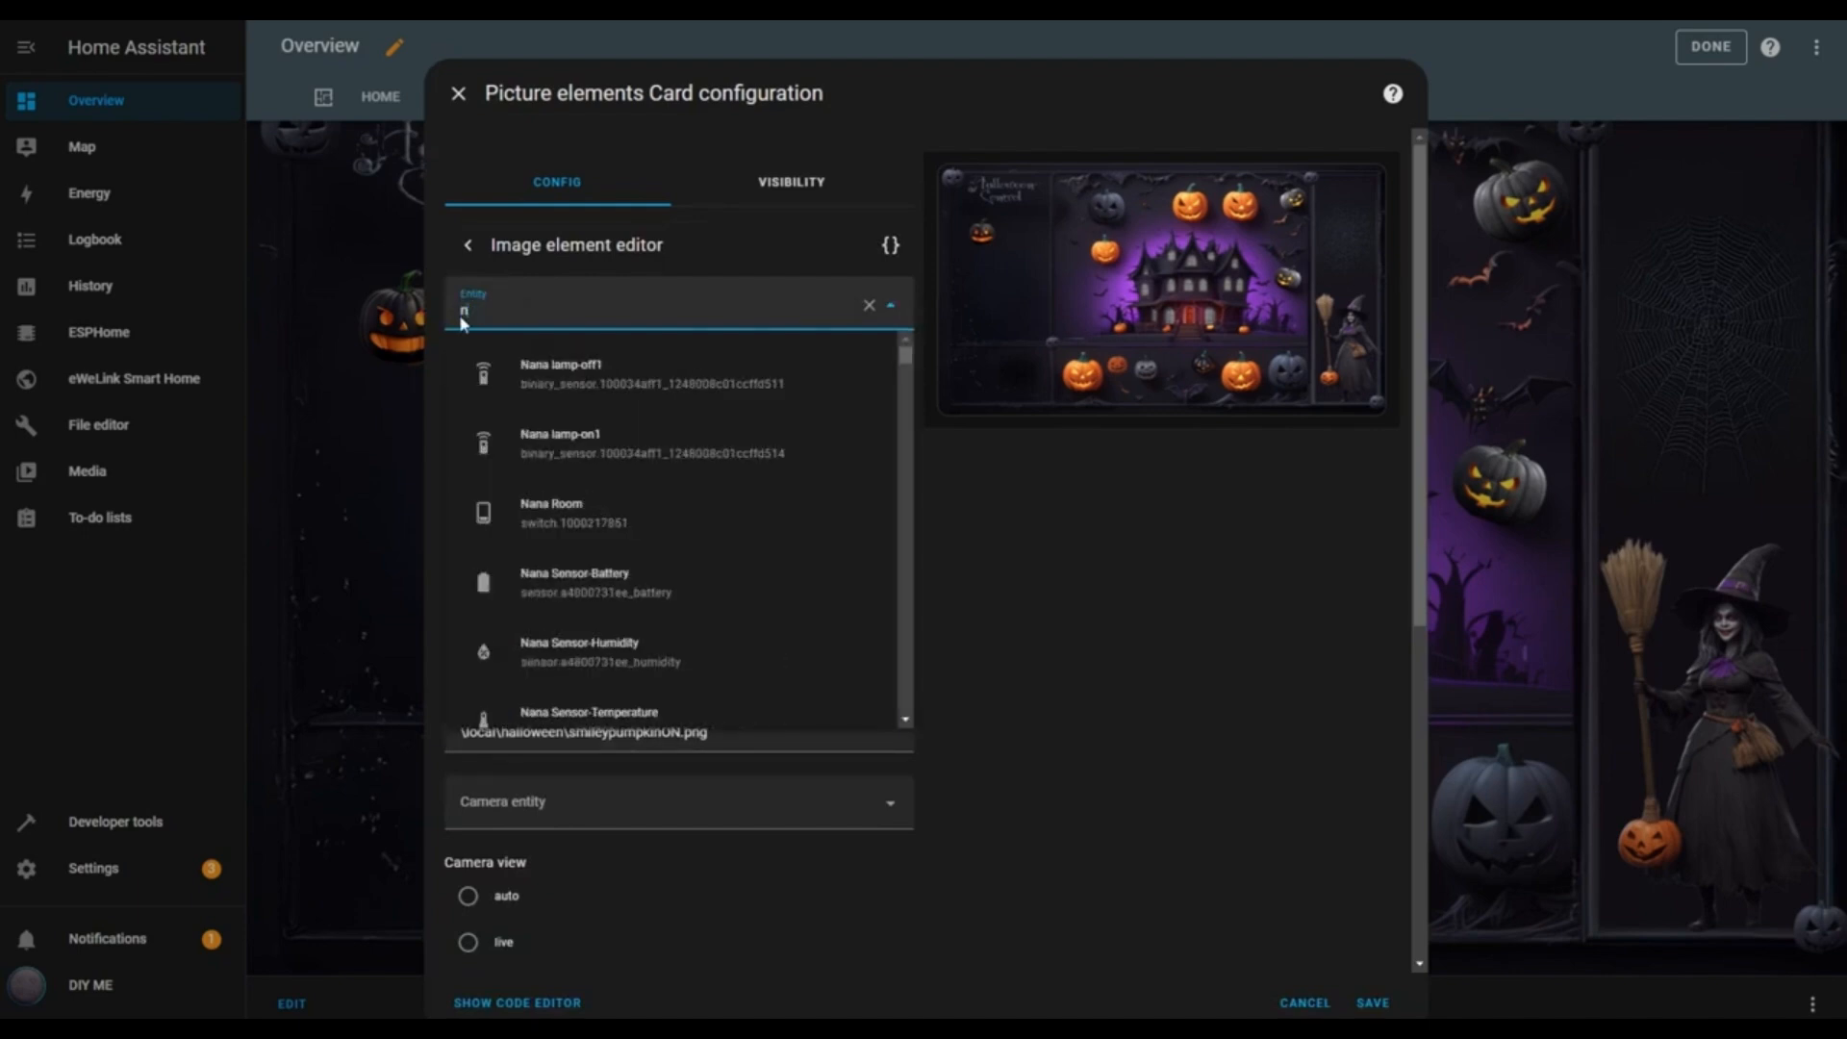
type("an")
left_click(554, 514)
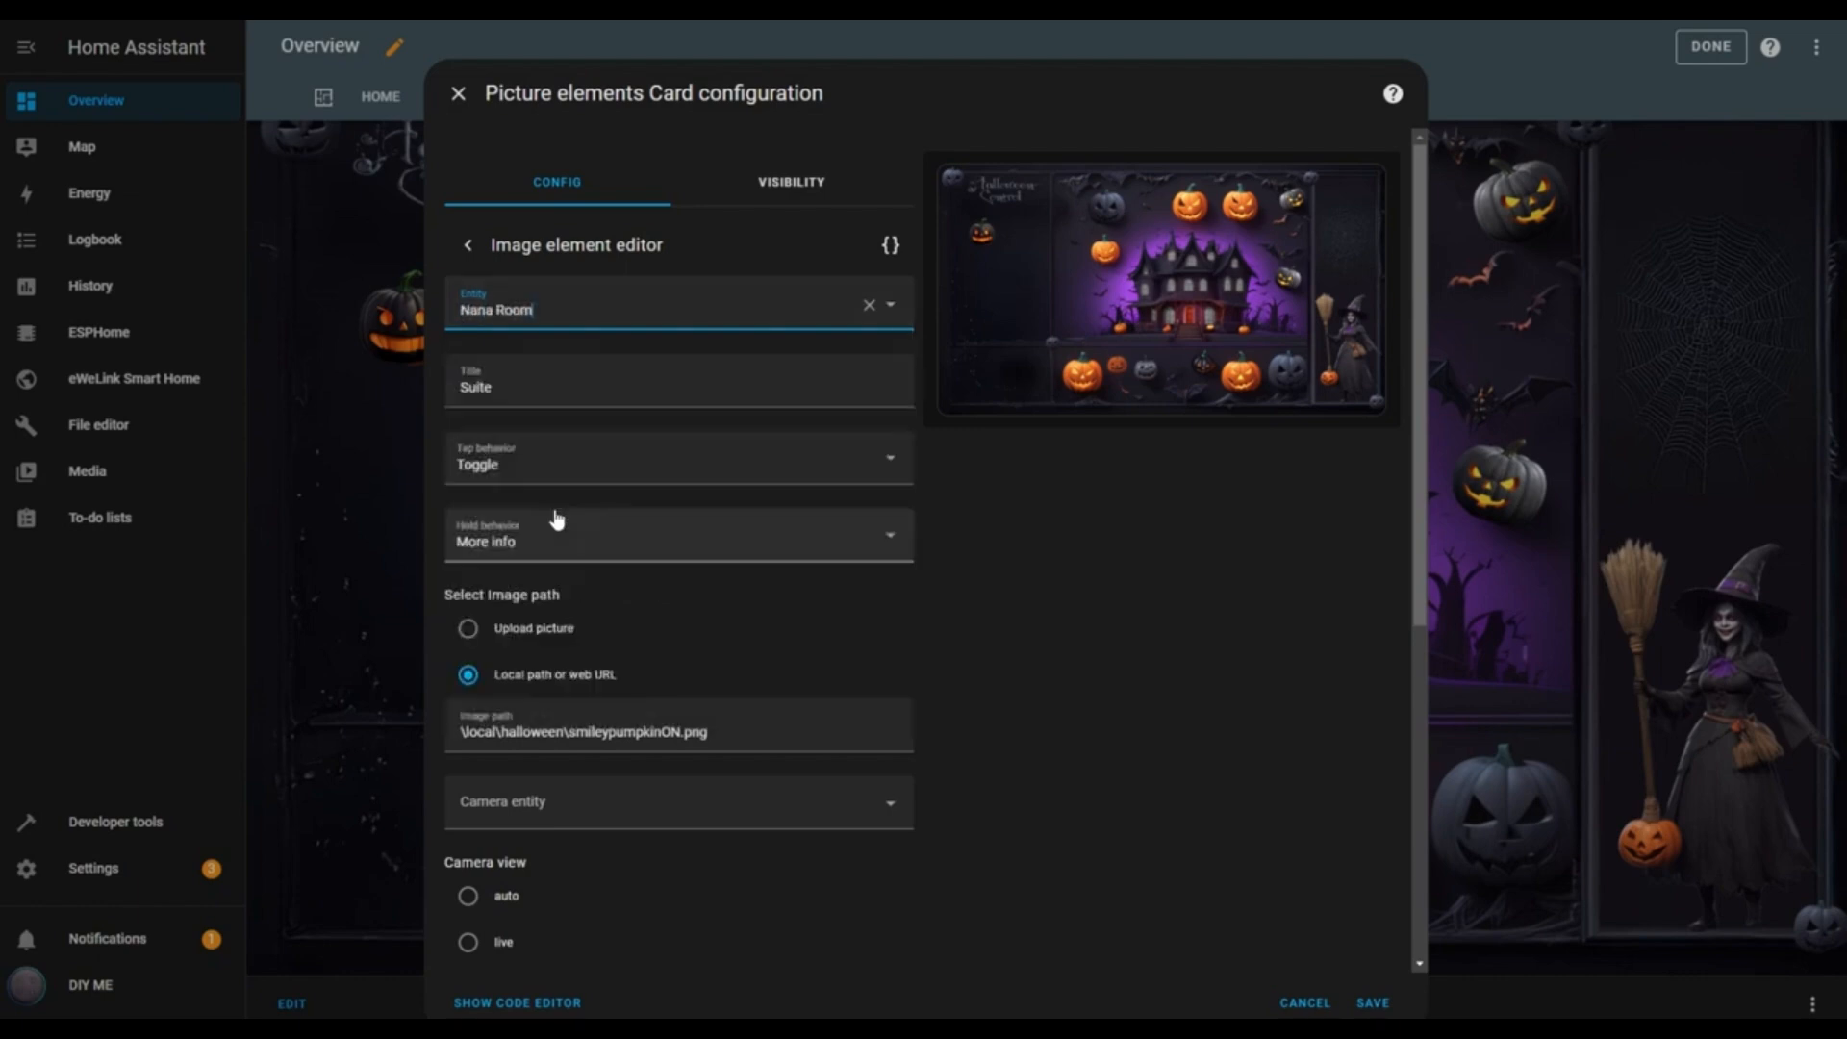
left_click_drag(494, 387, 450, 389)
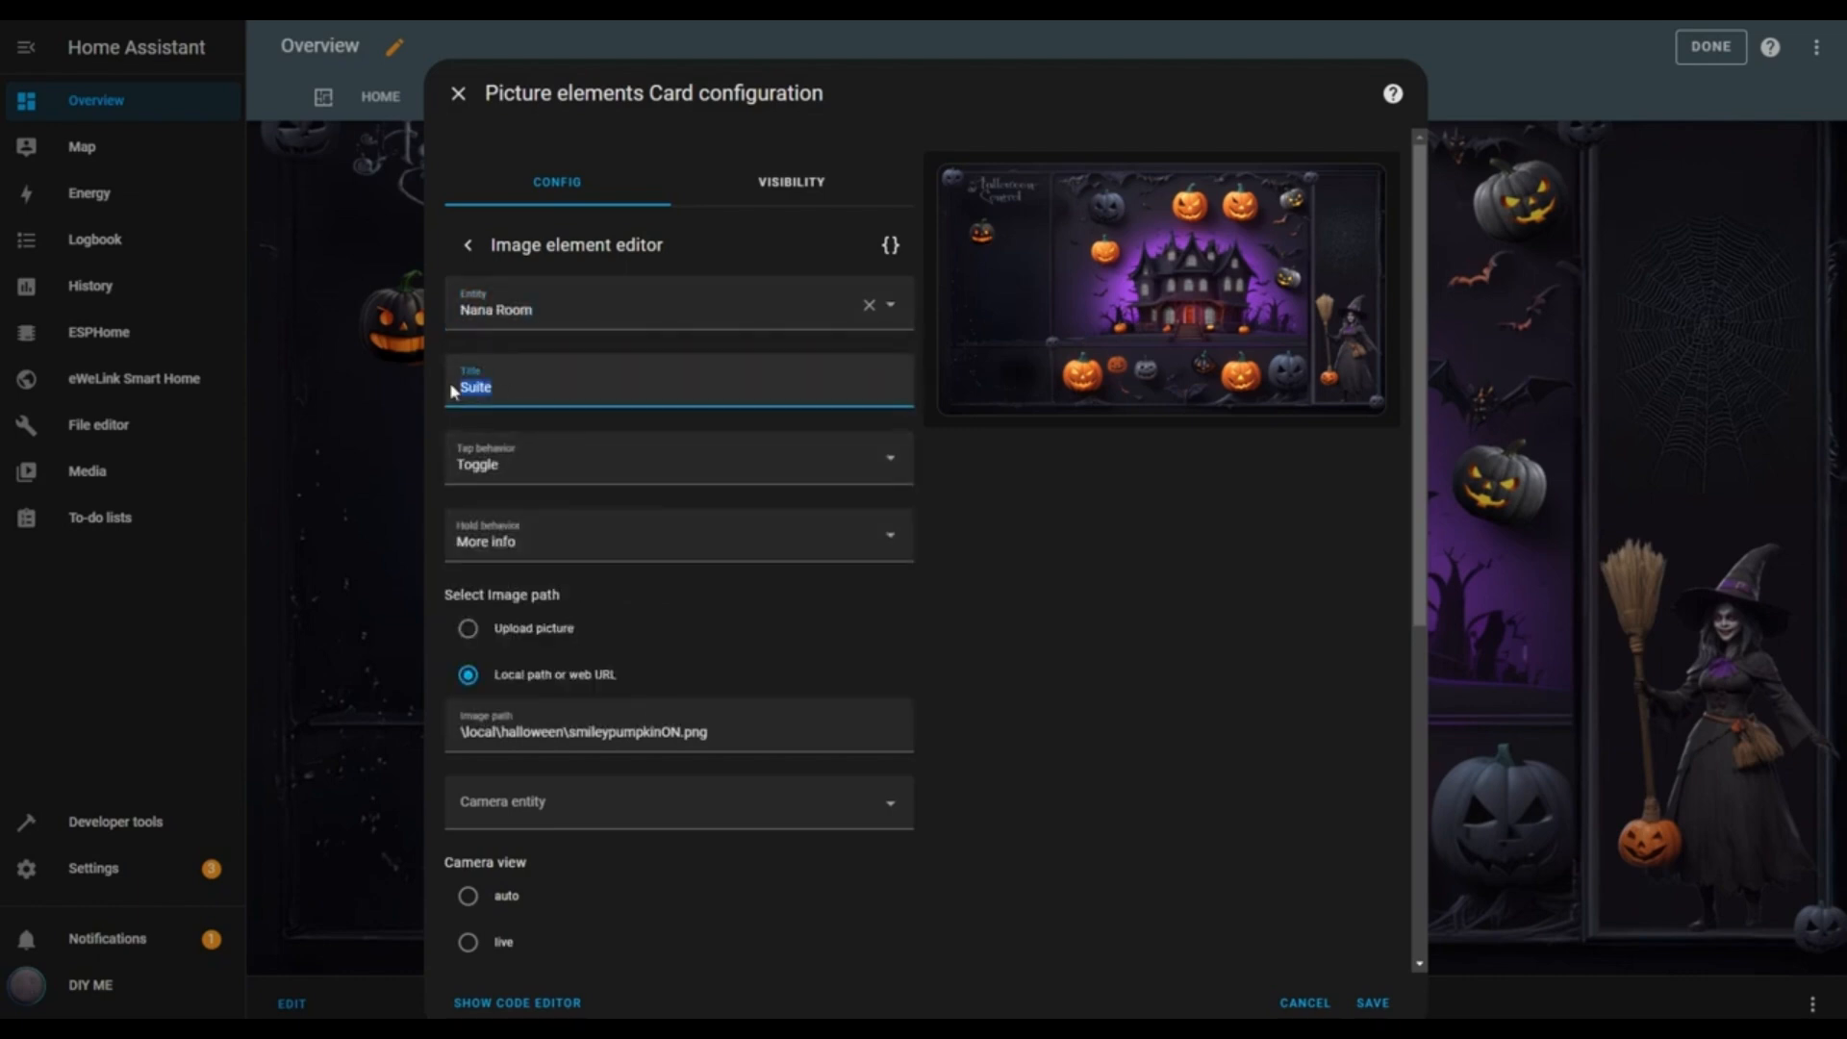
type("Bedroom 1")
Set the Bedroom 1 image path to \local\halloween\angrypumpkinON.png and its "off" state image to \local\halloween\angrypumpkinOFF.png
scroll(883, 642, "down", 2)
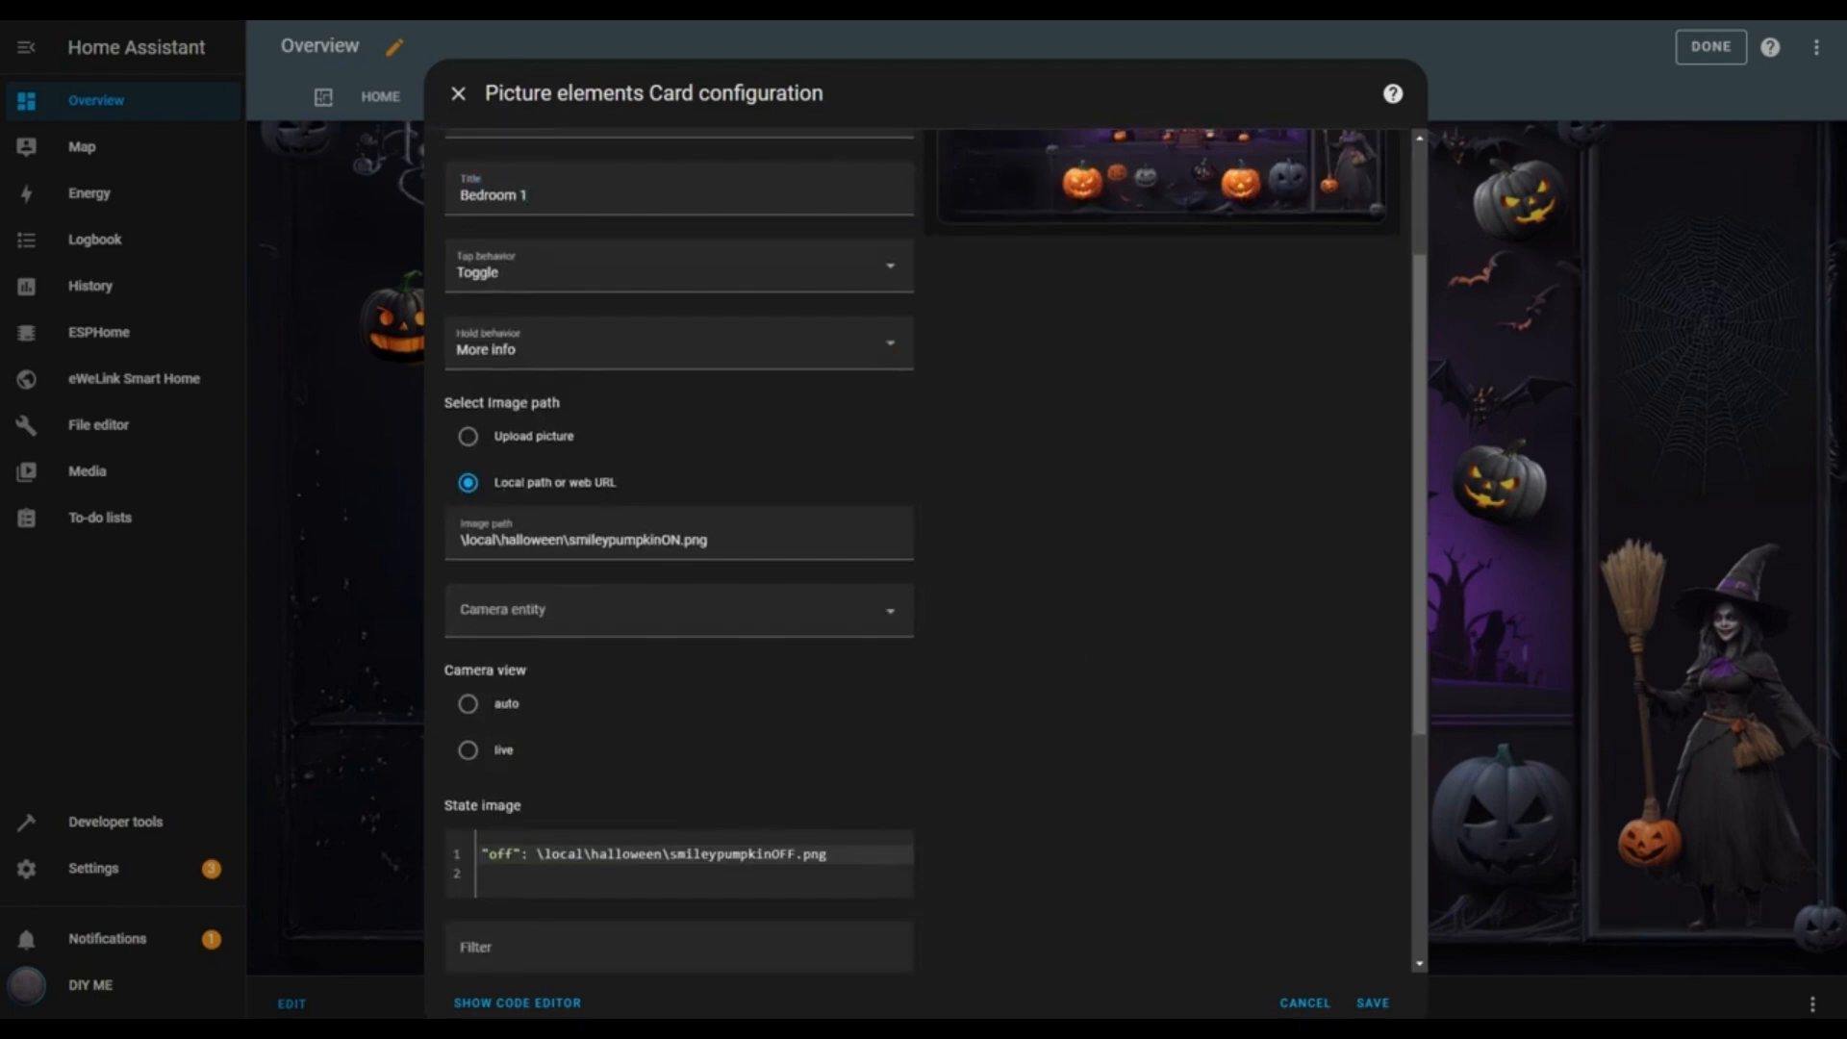
left_click_drag(719, 539, 459, 550)
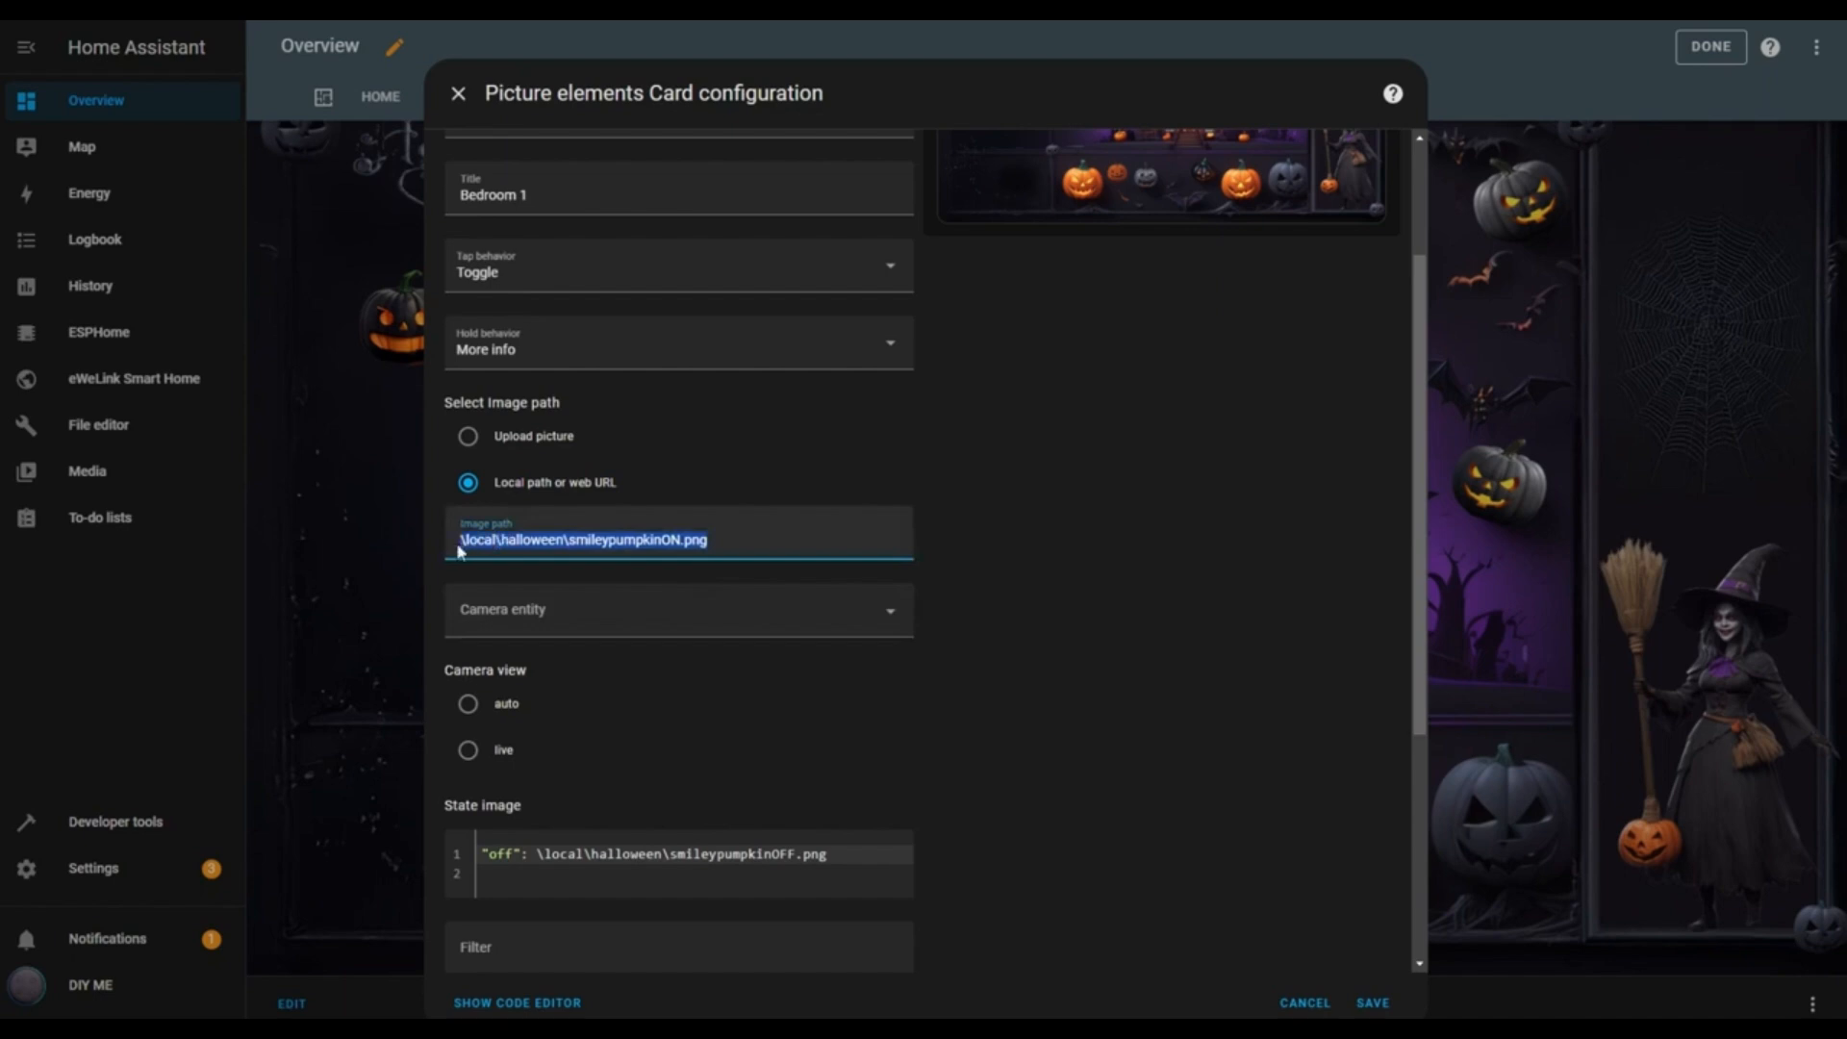
type("\\local\\halloween\\angrypumpkinON.png")
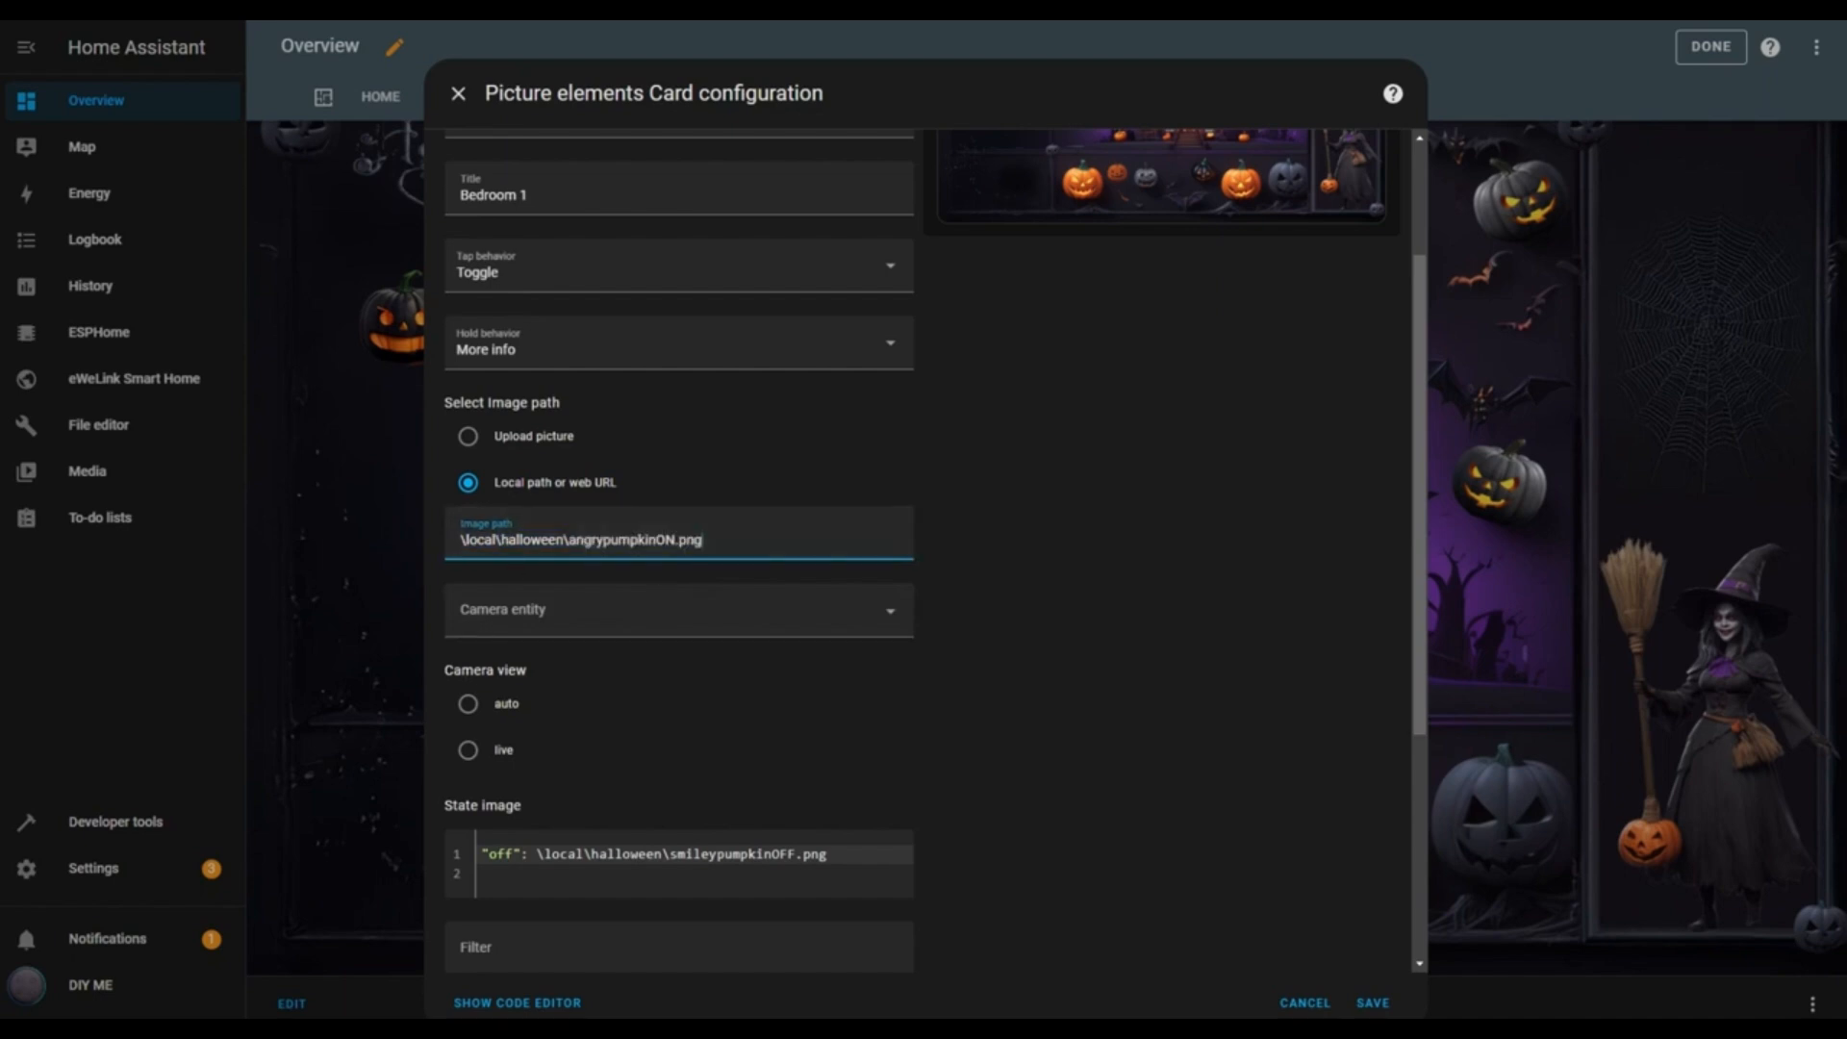
left_click(829, 854)
left_click_drag(836, 853, 538, 853)
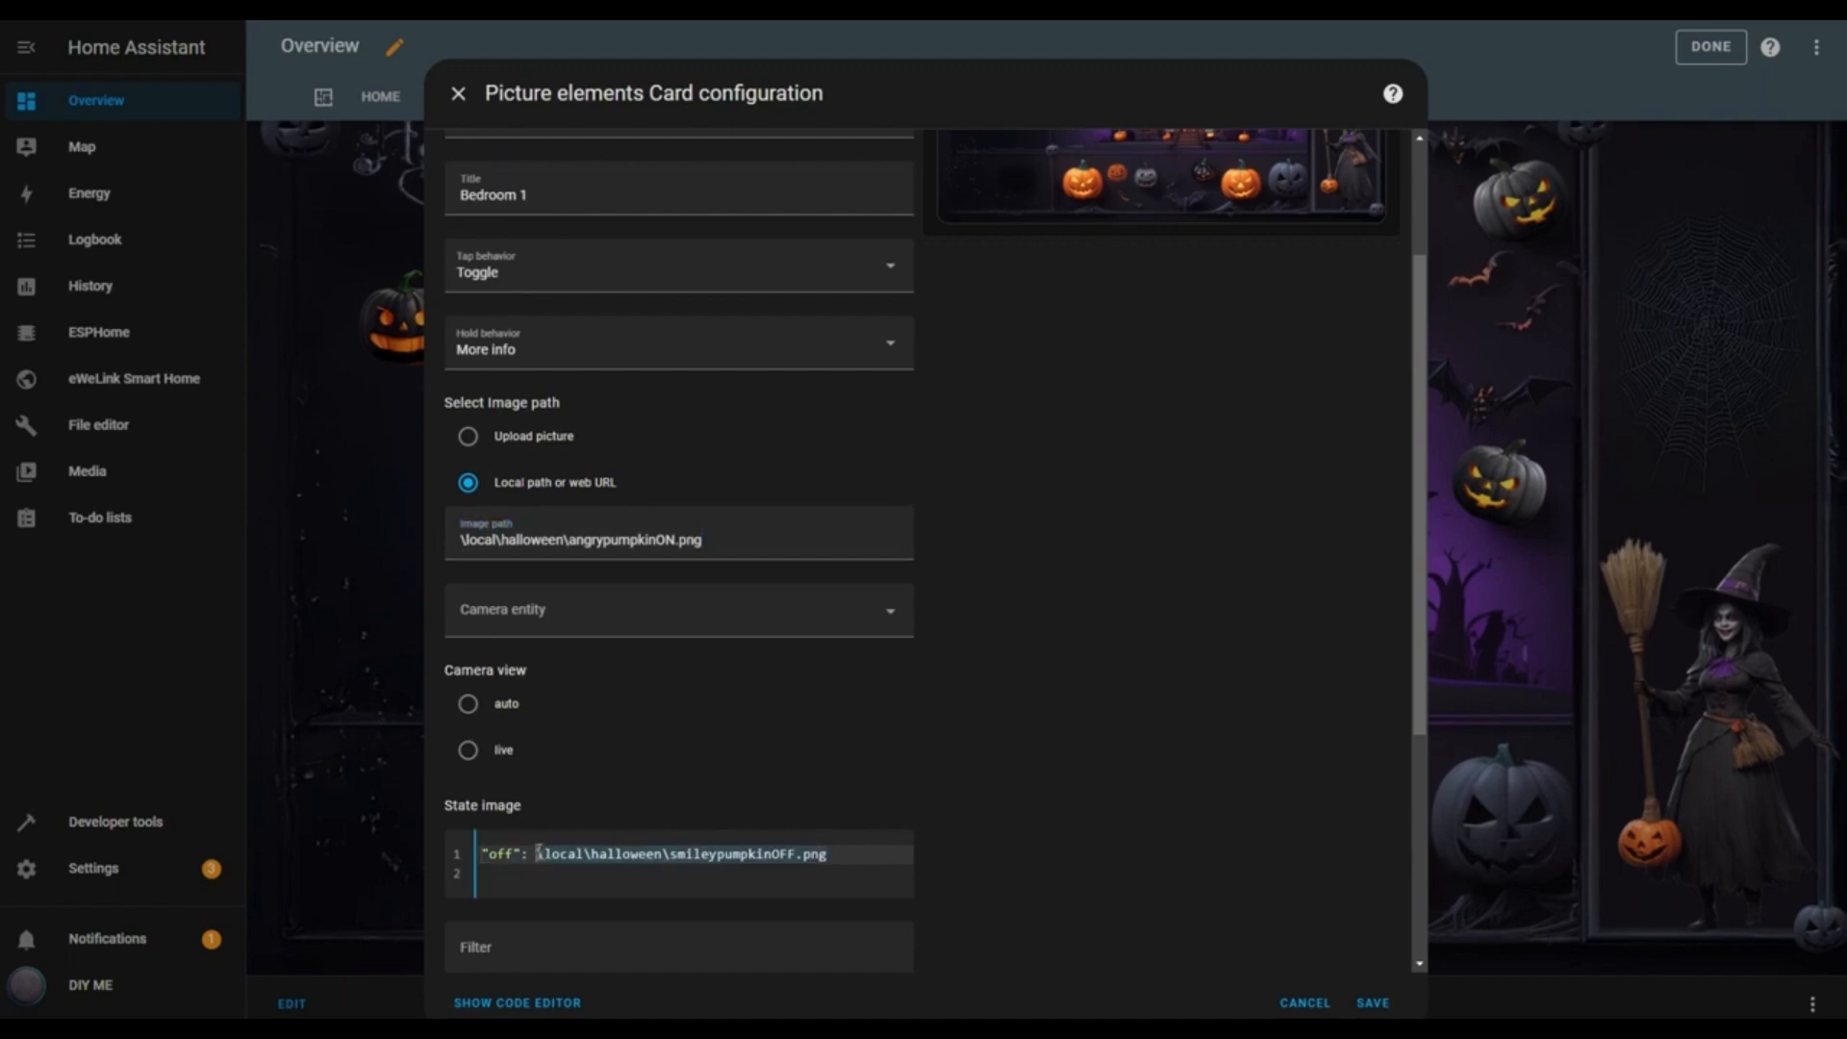
type("\\local\\halloween\\angrypumpkinOFF.png")
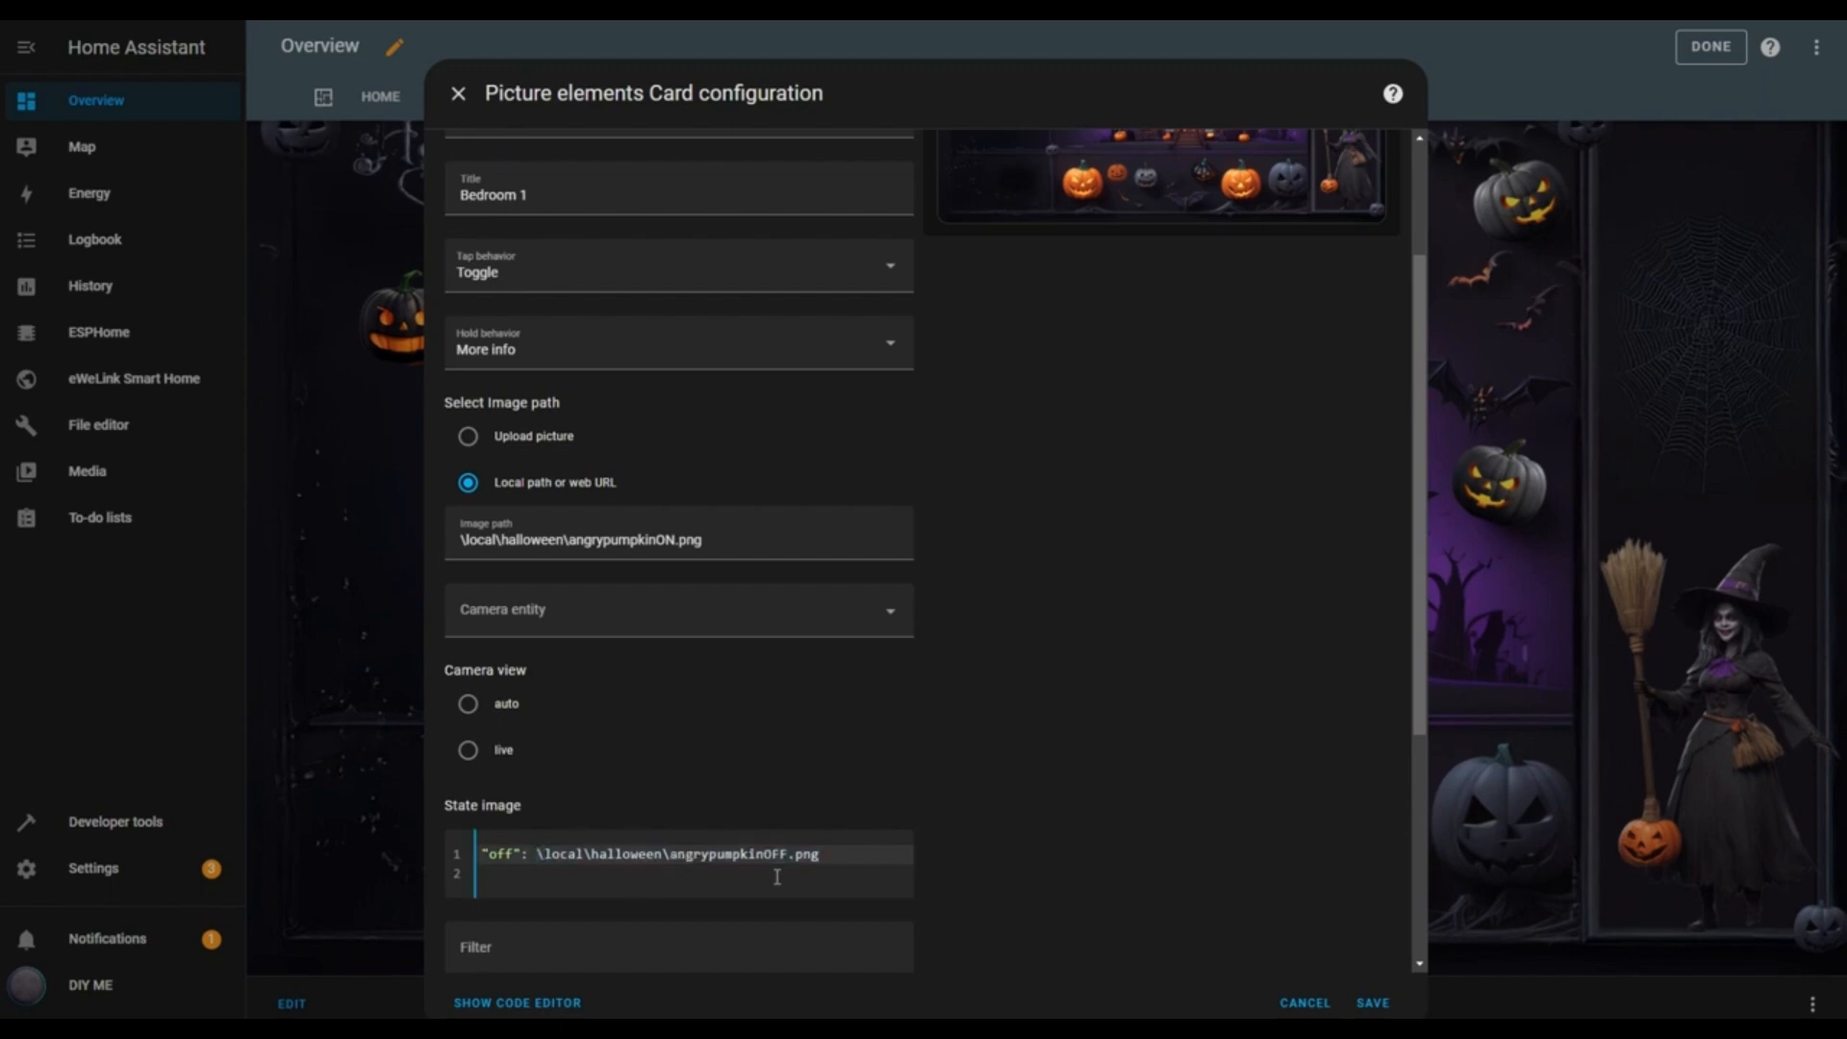
Reposition the Bedroom 1 pumpkin by setting its style to left: 17% and top: 37%, and check it in the card preview
scroll(1128, 544, "down", 5)
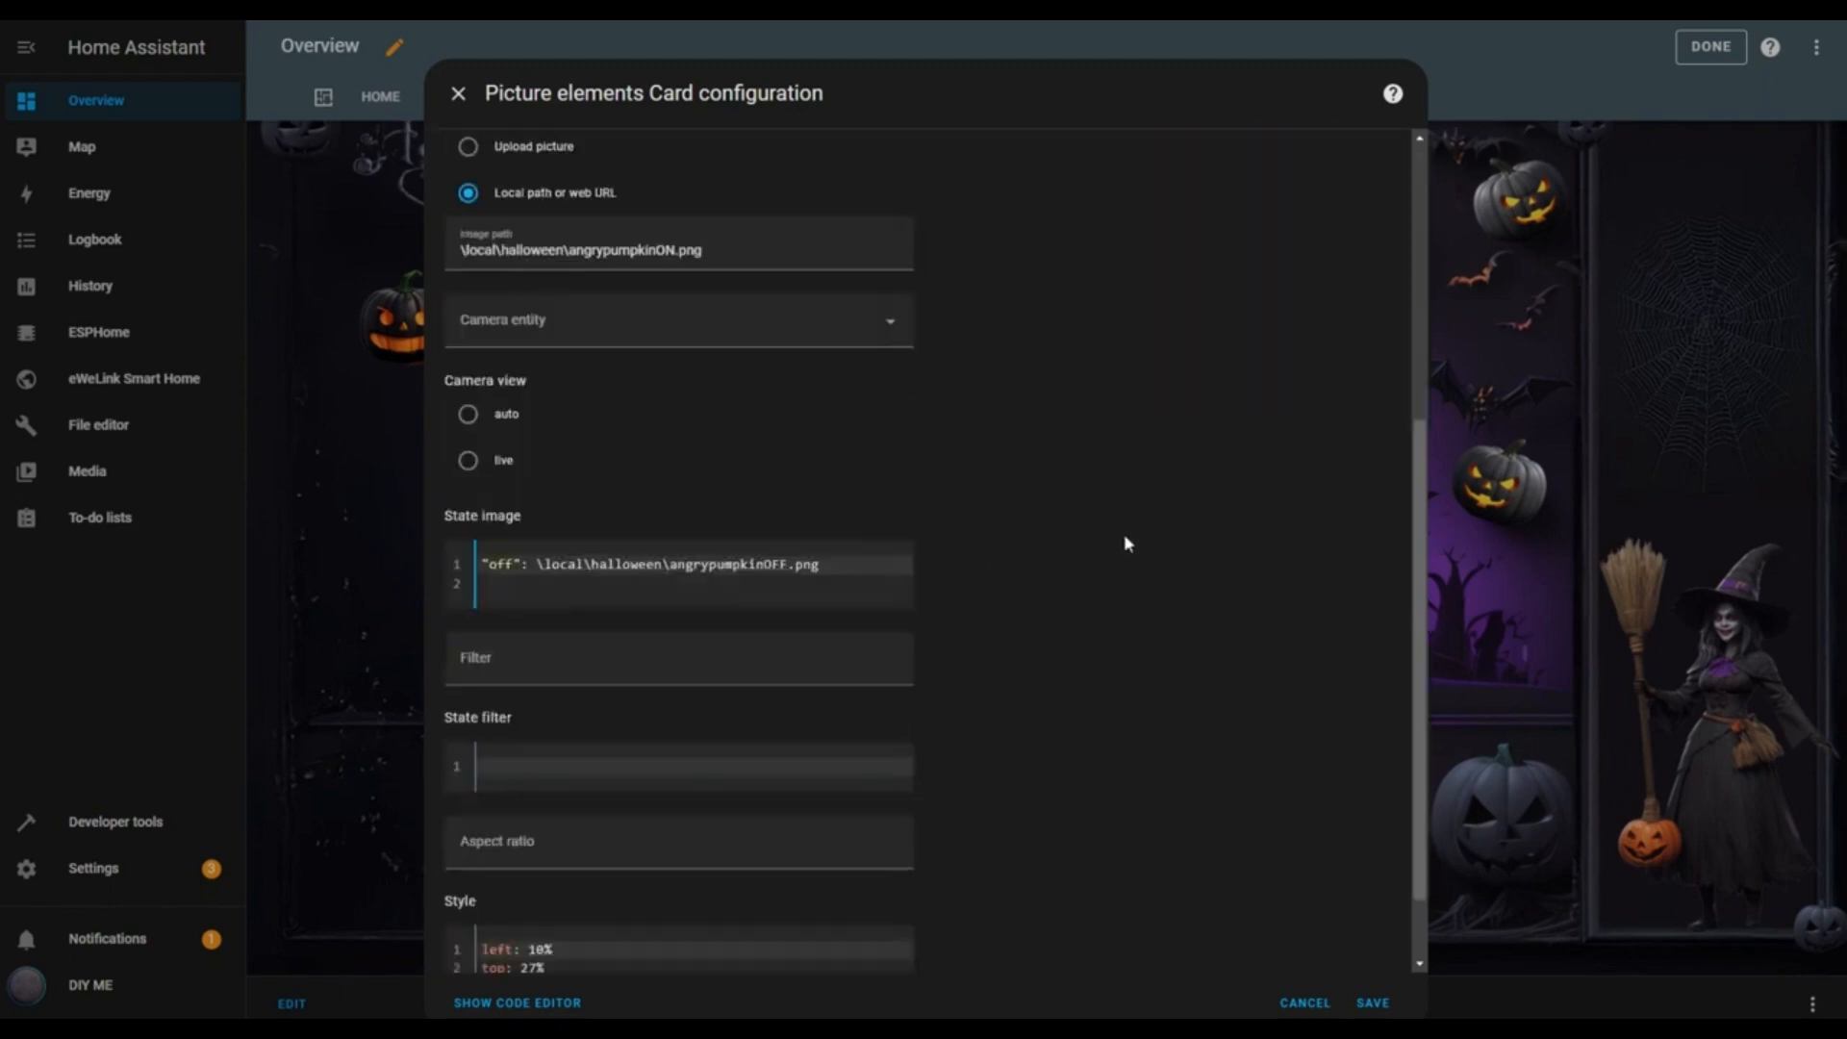
scroll(950, 608, "down", 1)
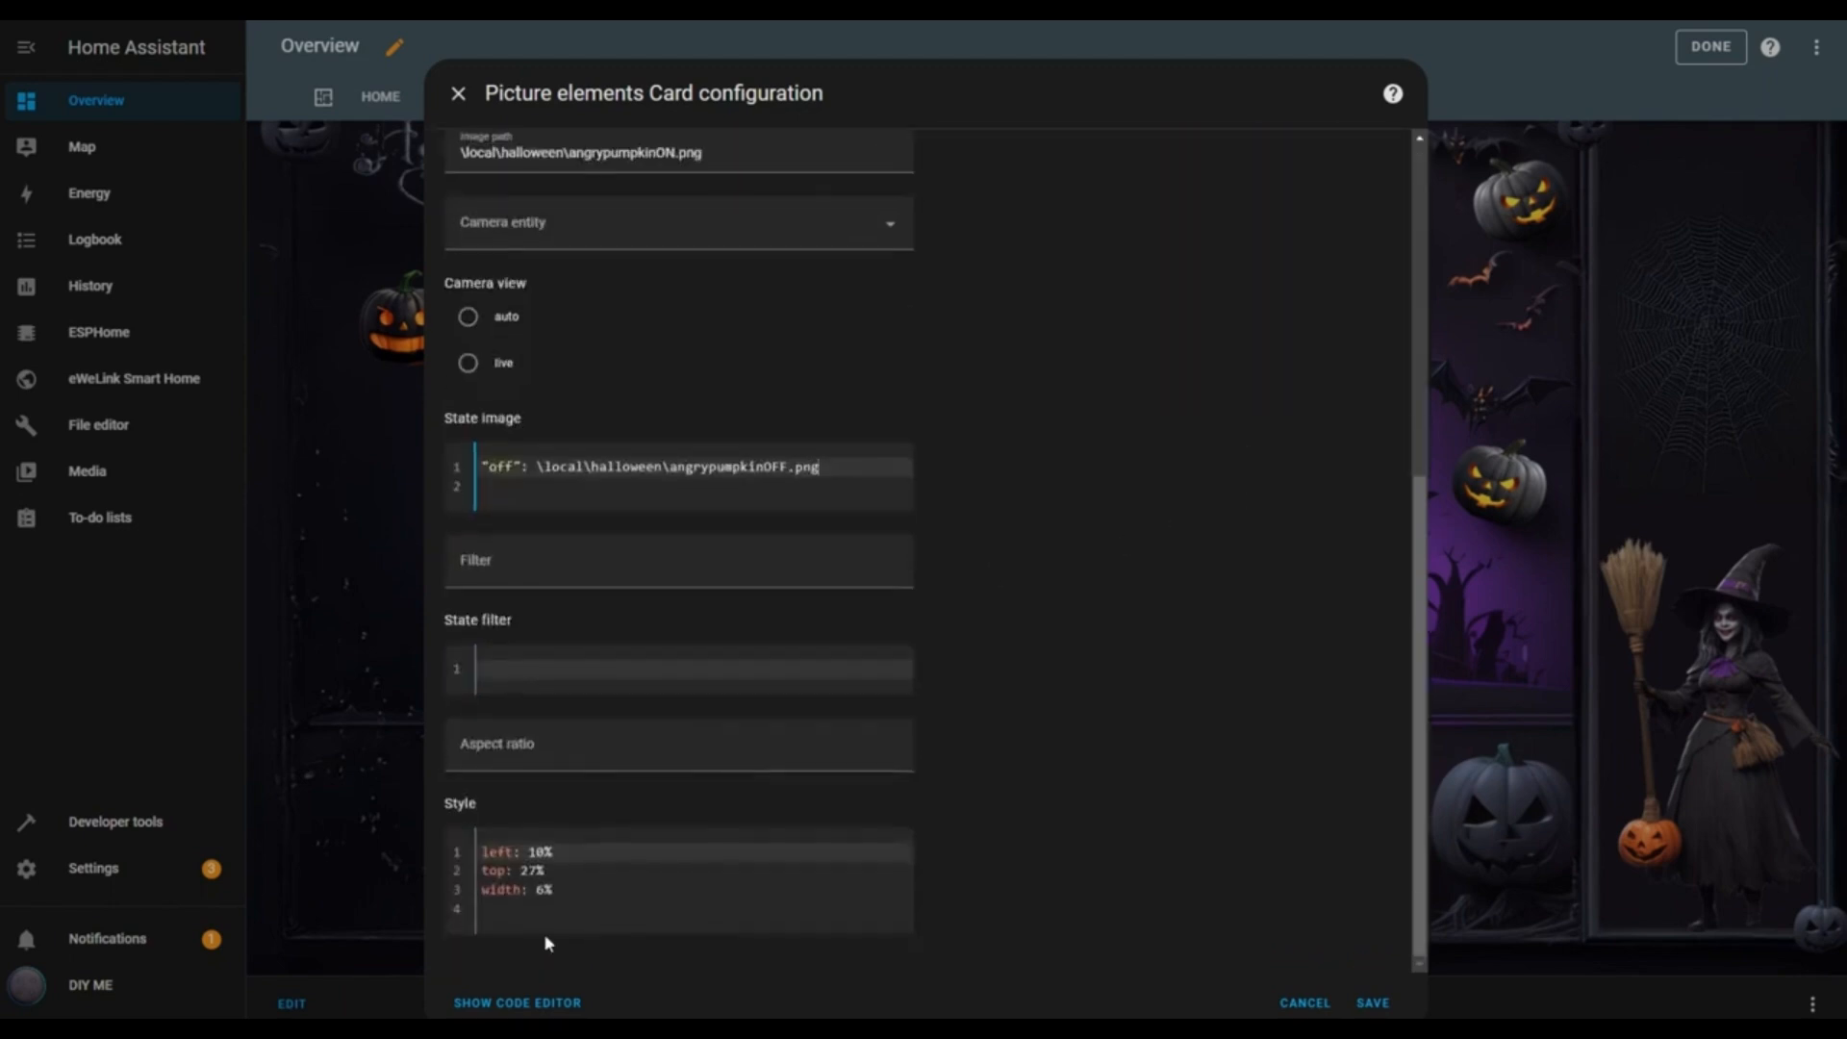
left_click(543, 849)
key("BackSpace")
type("7")
left_click(532, 871)
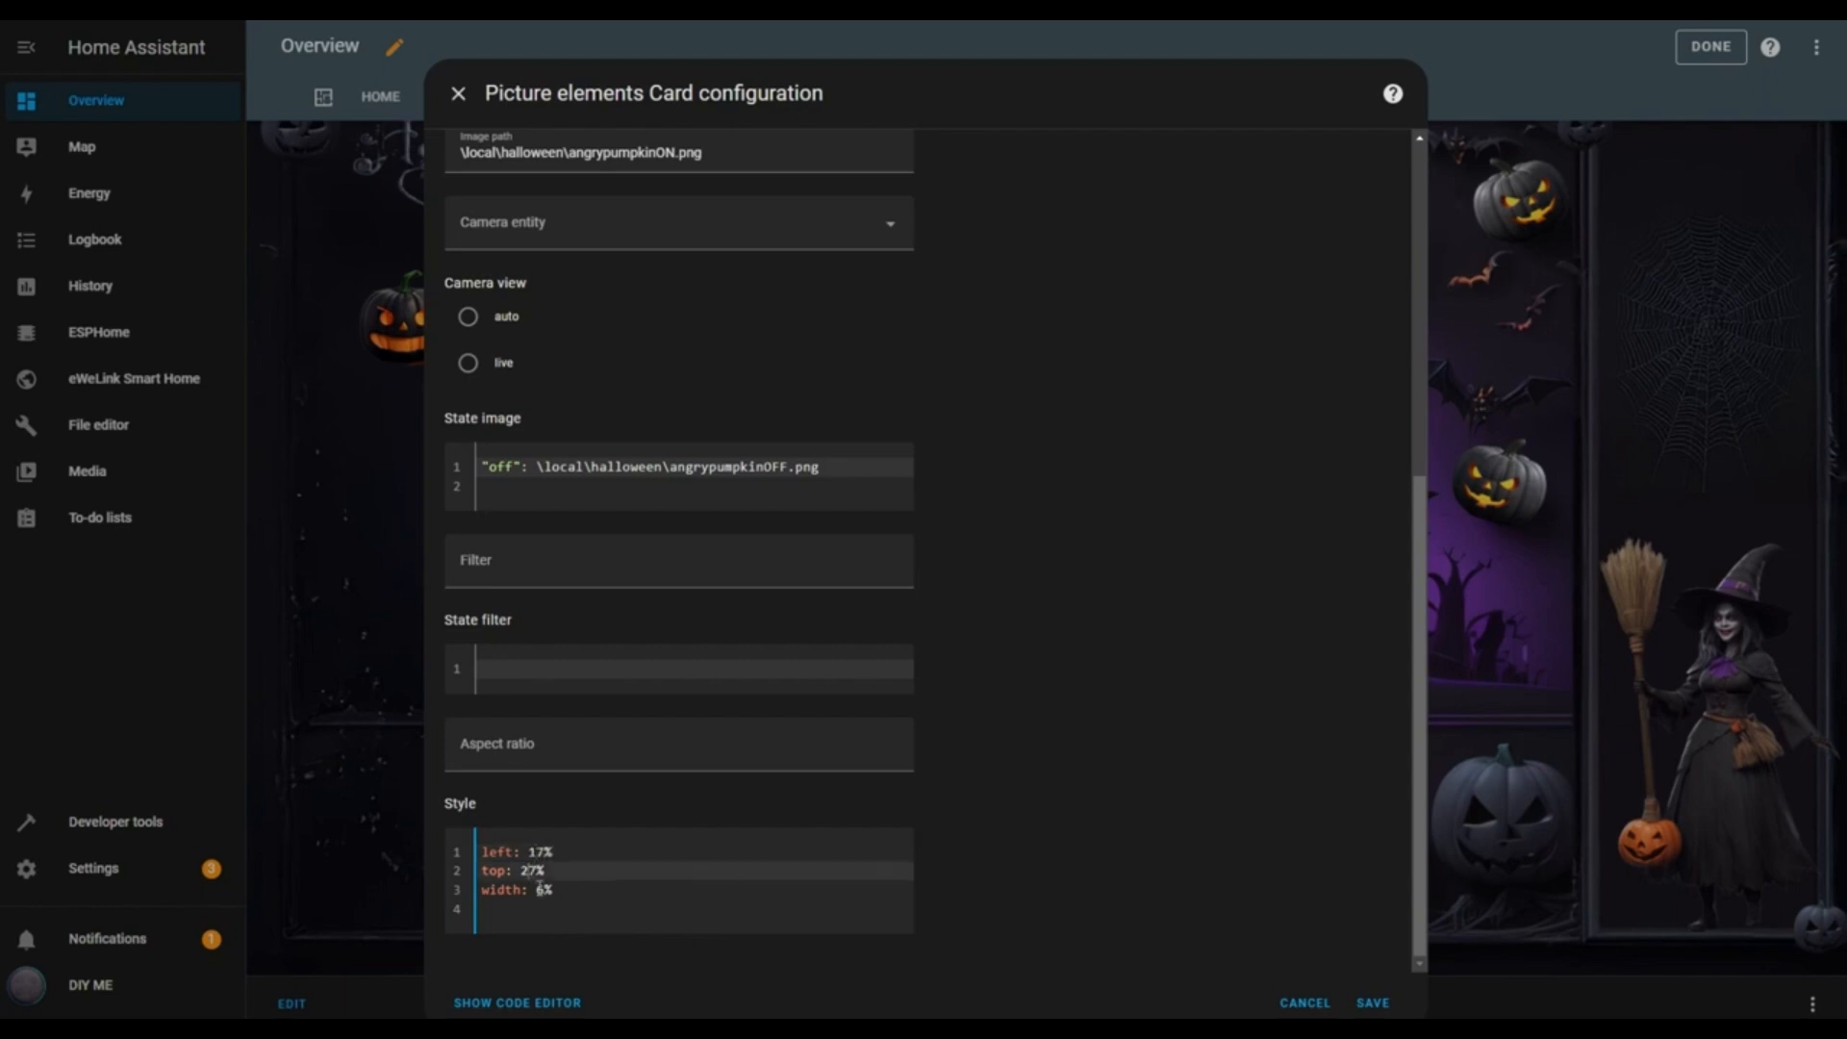
key("BackSpace")
type("3")
scroll(1129, 636, "up", 6)
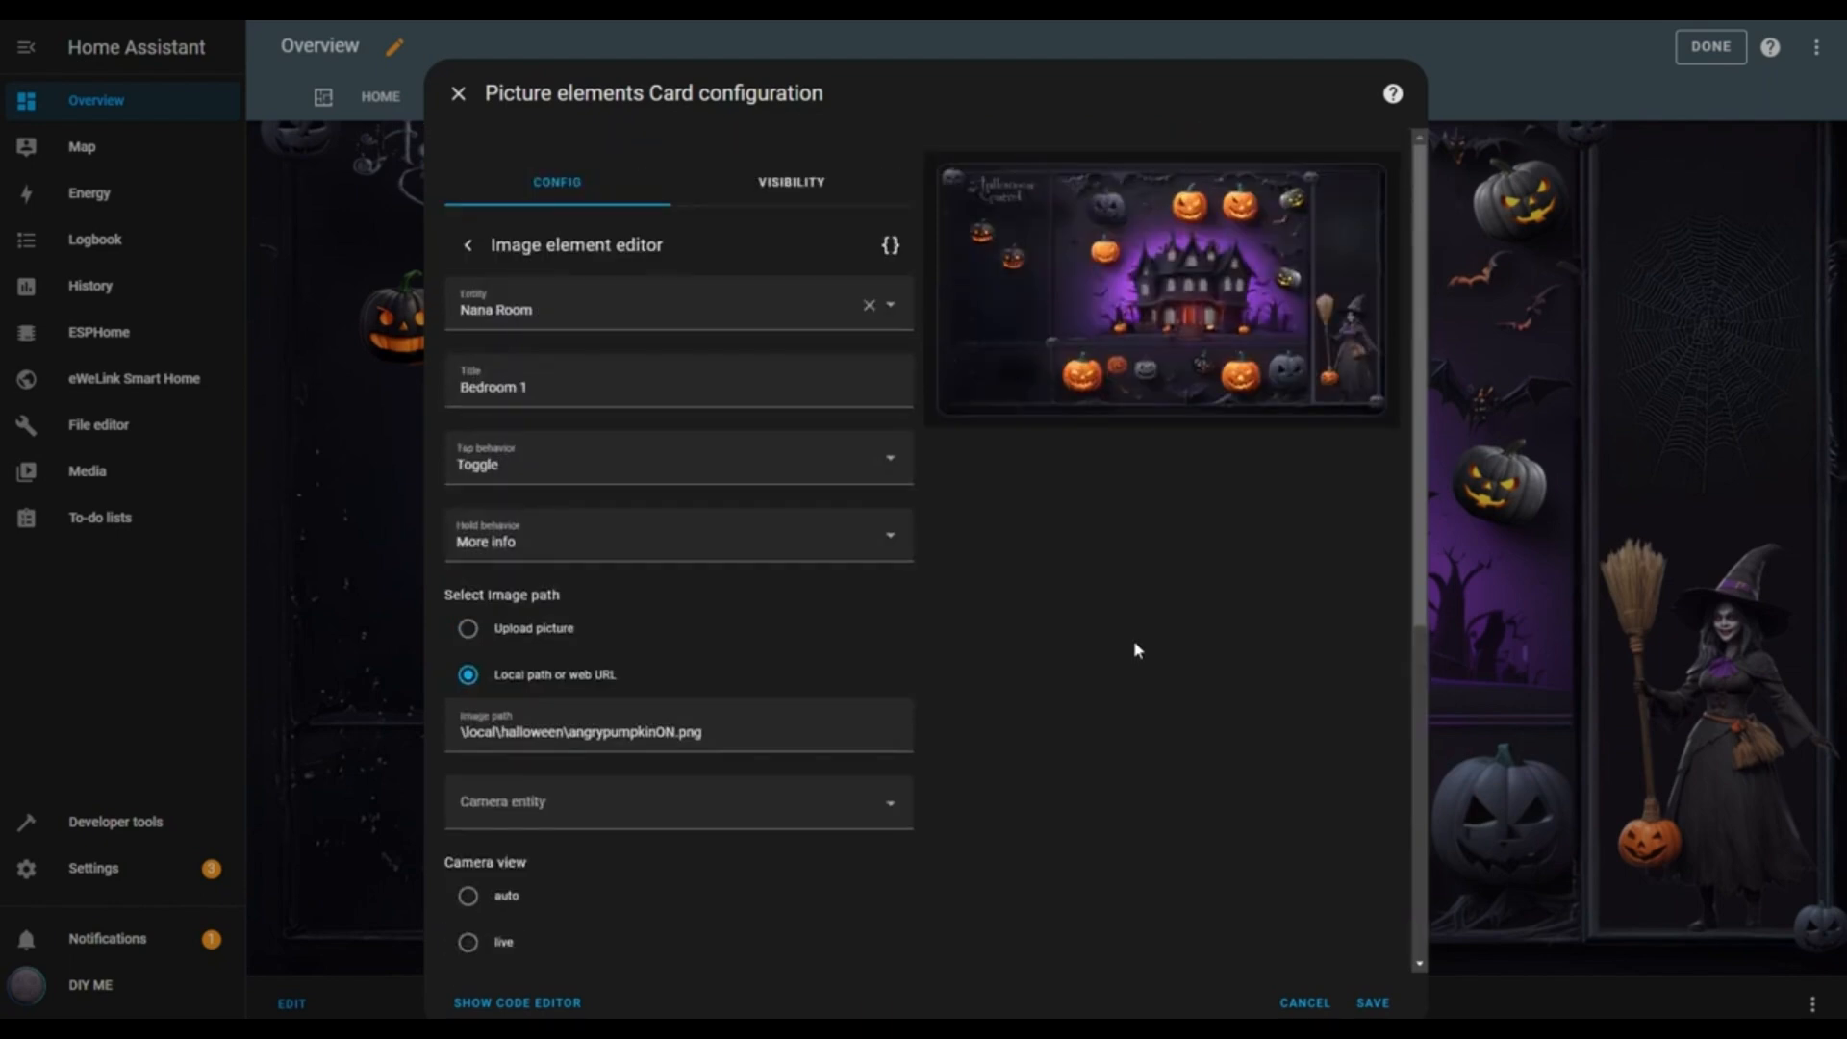
scroll(1124, 669, "down", 6)
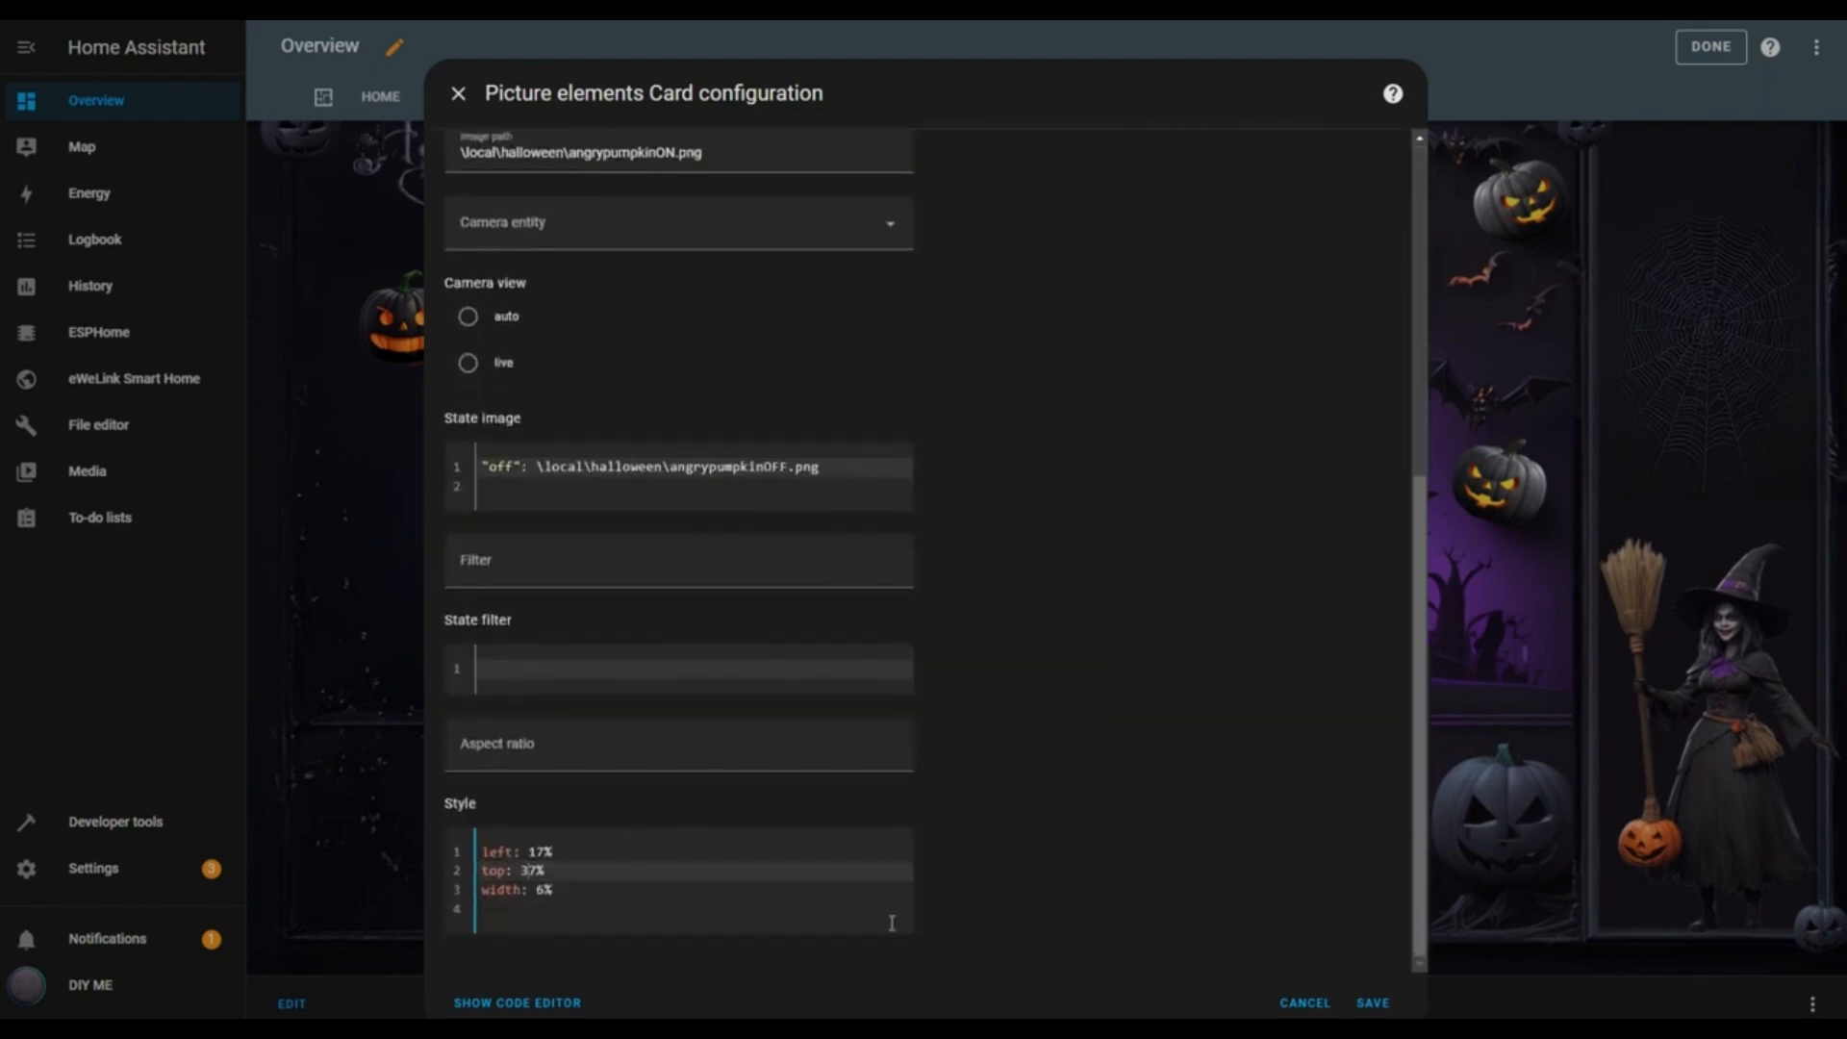
scroll(962, 664, "up", 6)
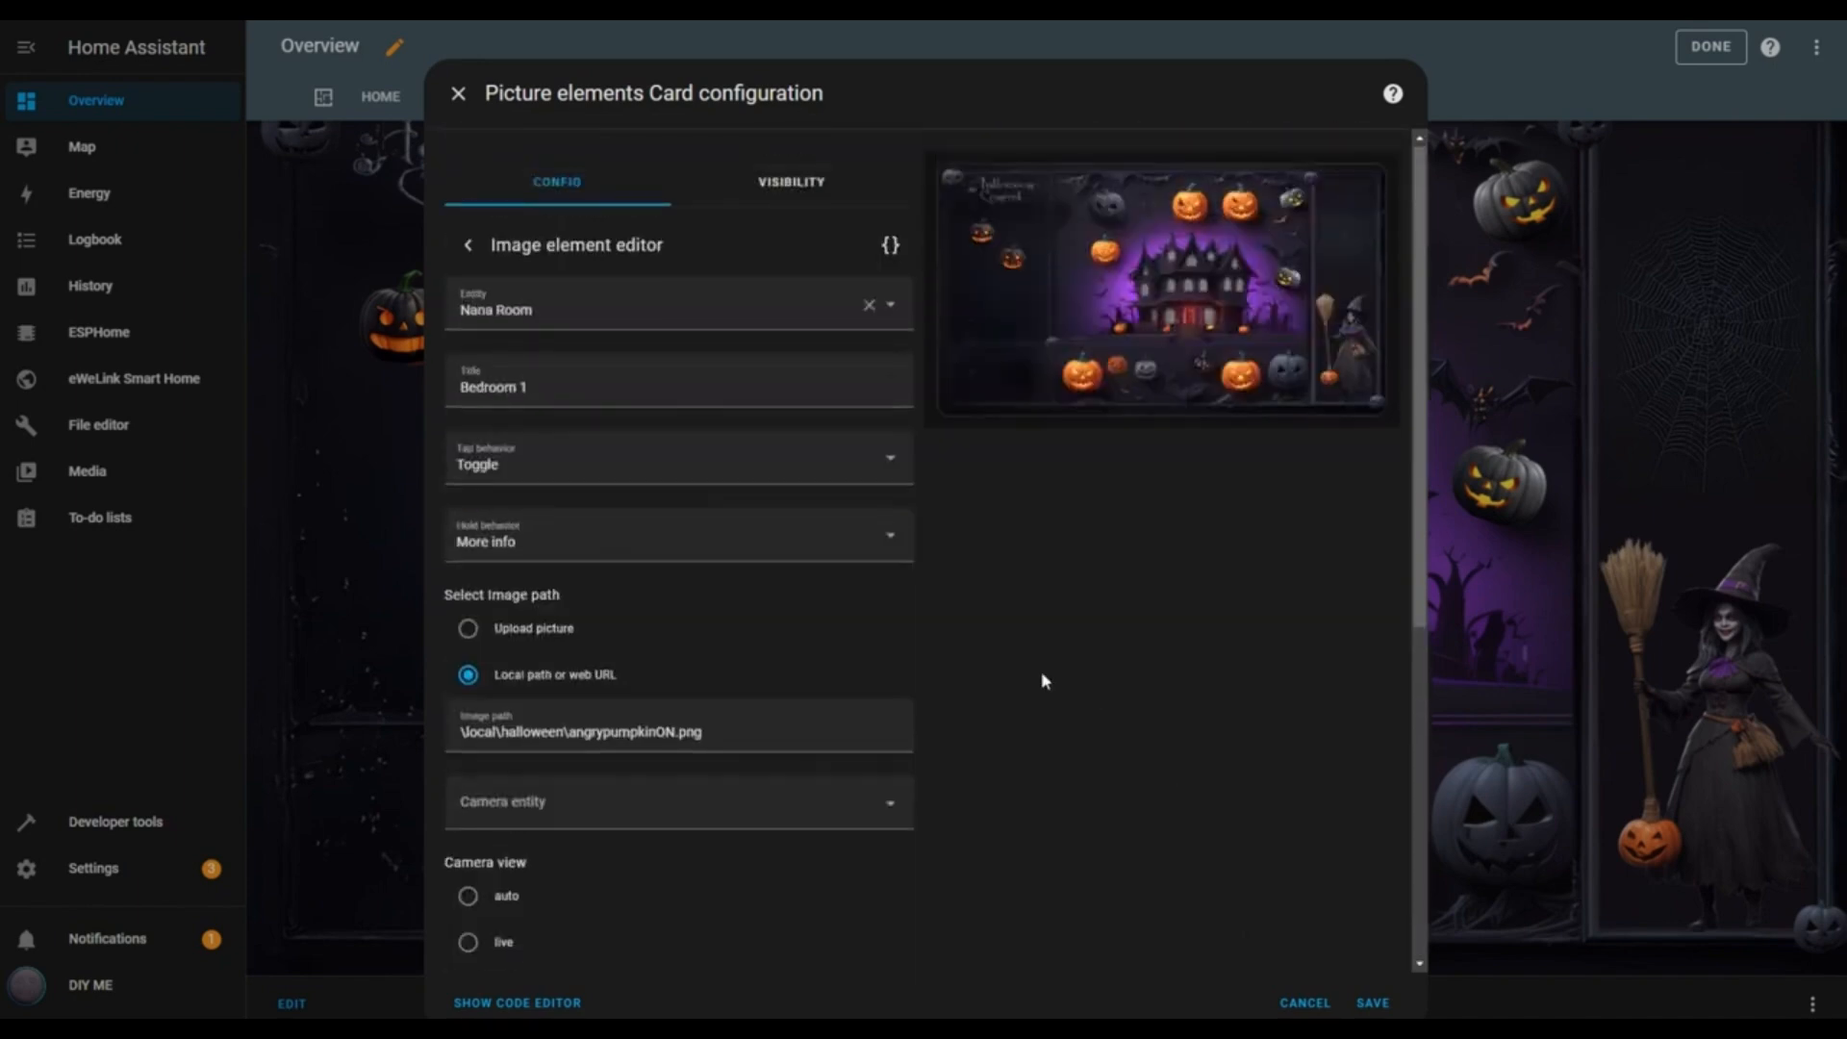
Add a Bedroom 2 image element with image path \local\halloween\pumpkinON.png and "off" state image \local\halloween\pumpkinOFF.png
left_click(467, 245)
left_click(866, 581)
scroll(945, 664, "down", 2)
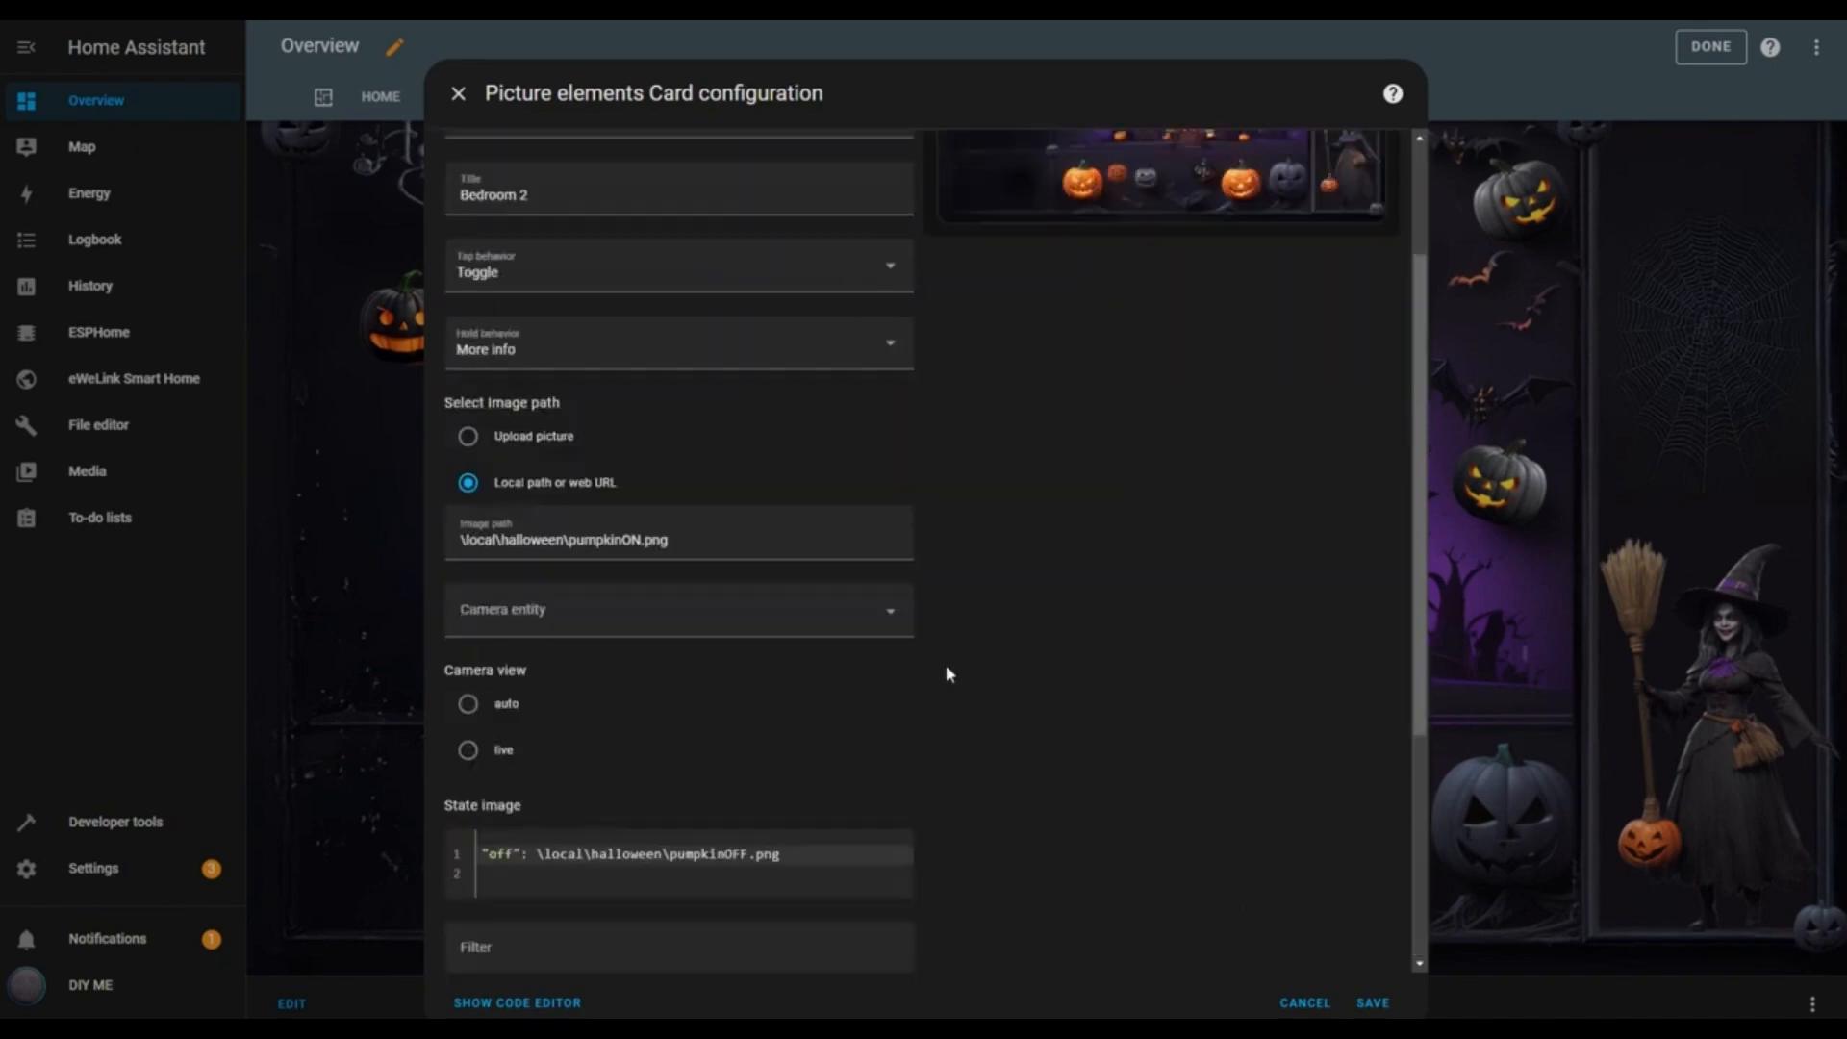
Add a Dinning room image element with the Dinning room entity and image path \local\halloween\sadpumpkinON.png, and save the card
scroll(1012, 707, "up", 2)
scroll(1012, 707, "down", 2)
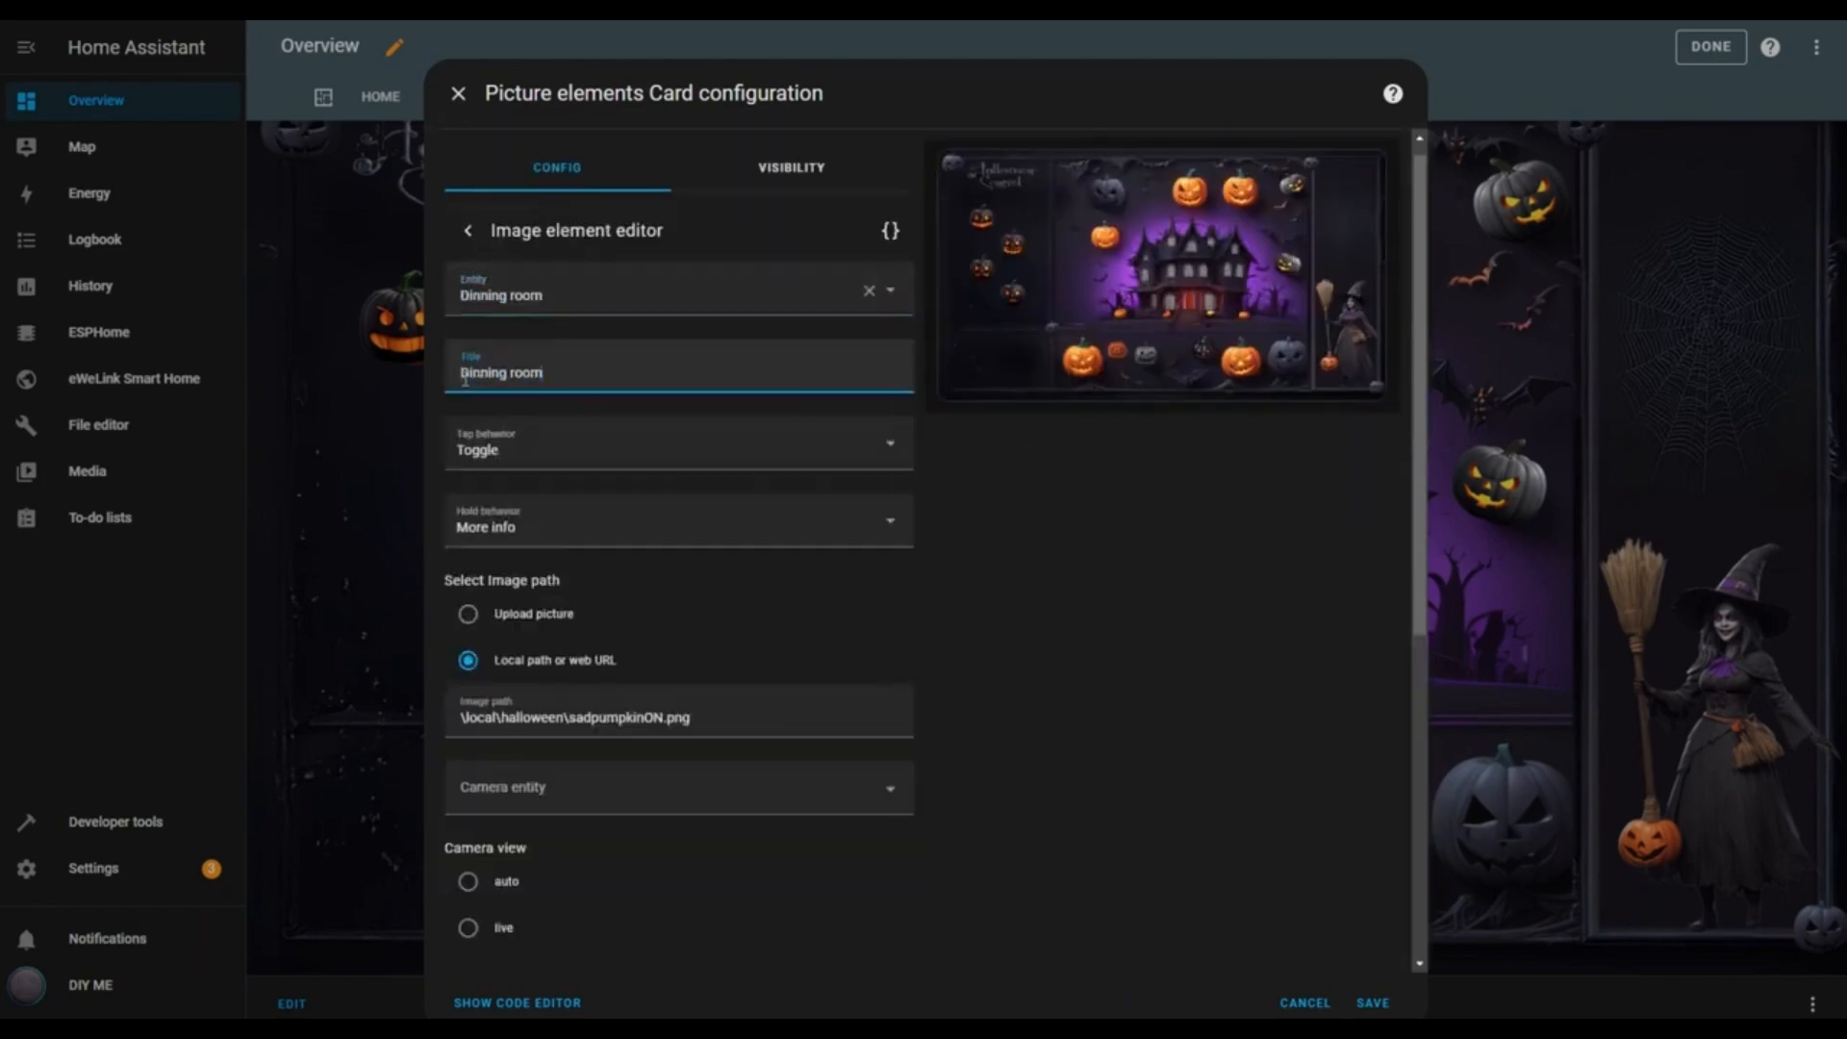
scroll(985, 660, "down", 5)
scroll(949, 734, "up", 5)
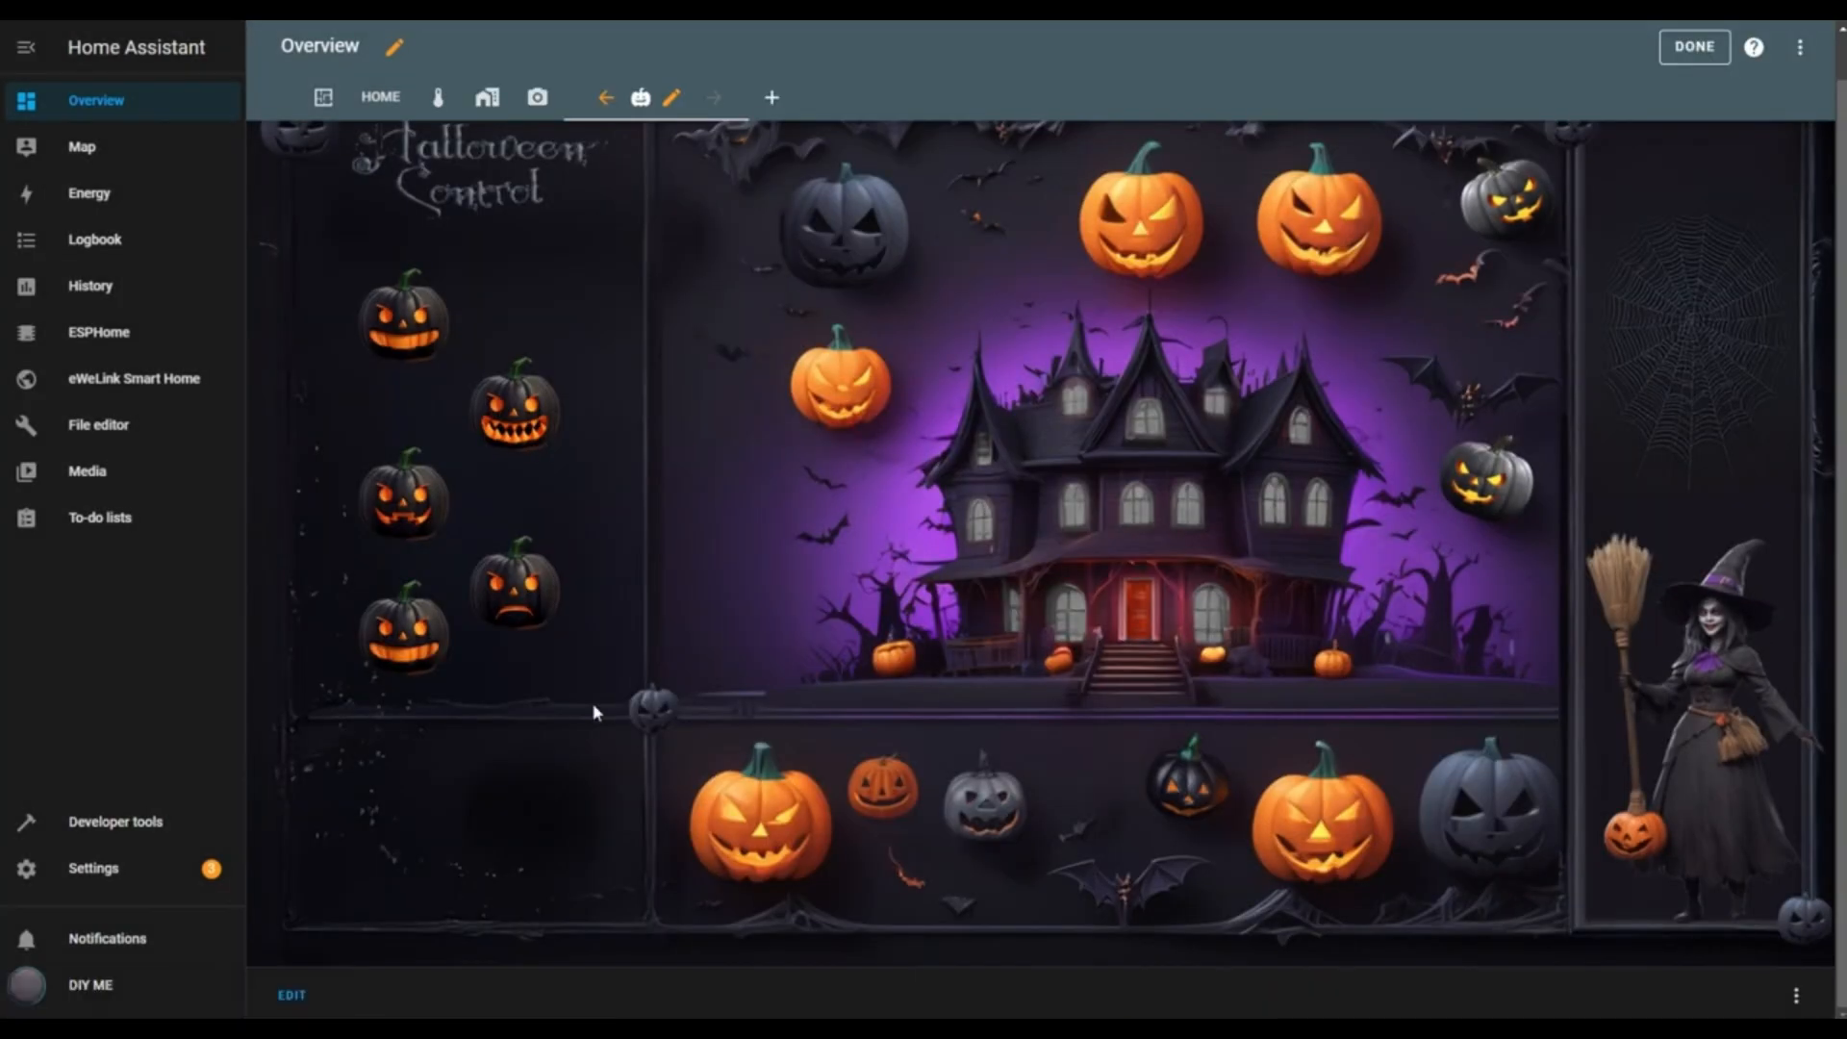
Test the five room pumpkins by toggling their lights on and off and watching the matching house windows
left_click(537, 607)
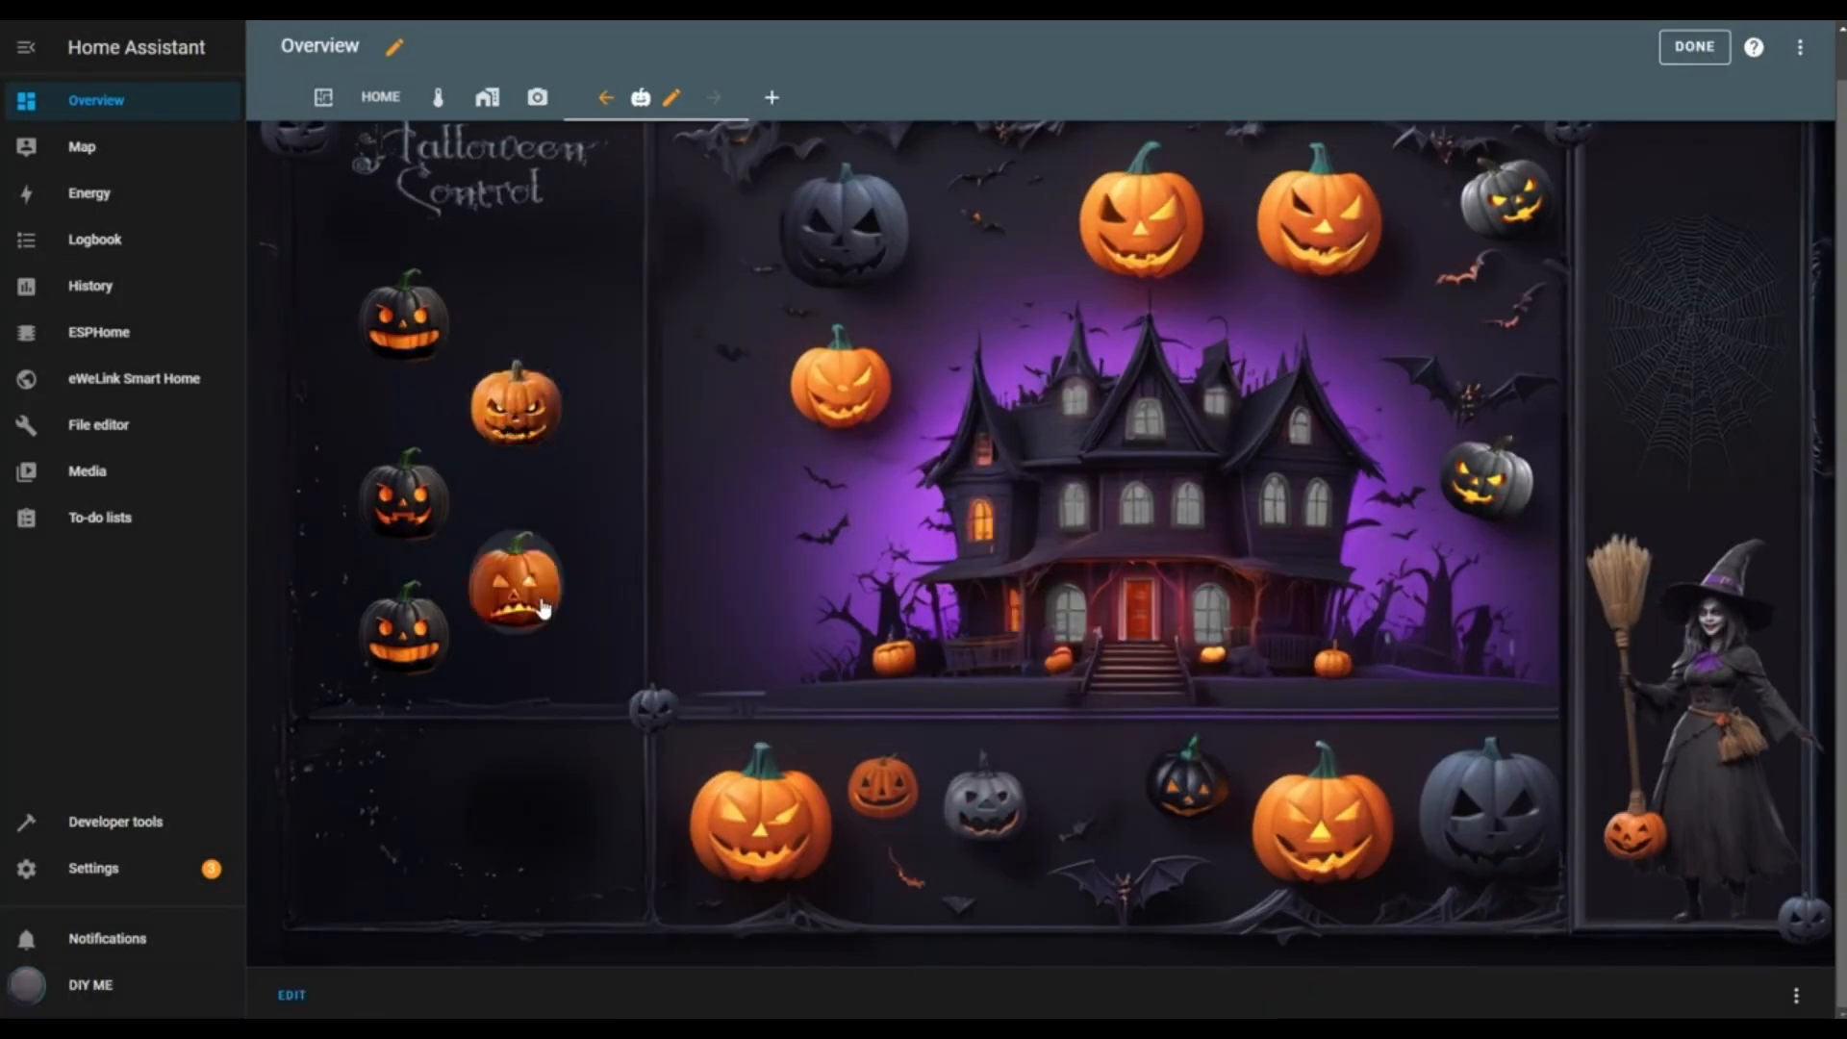
left_click(423, 497)
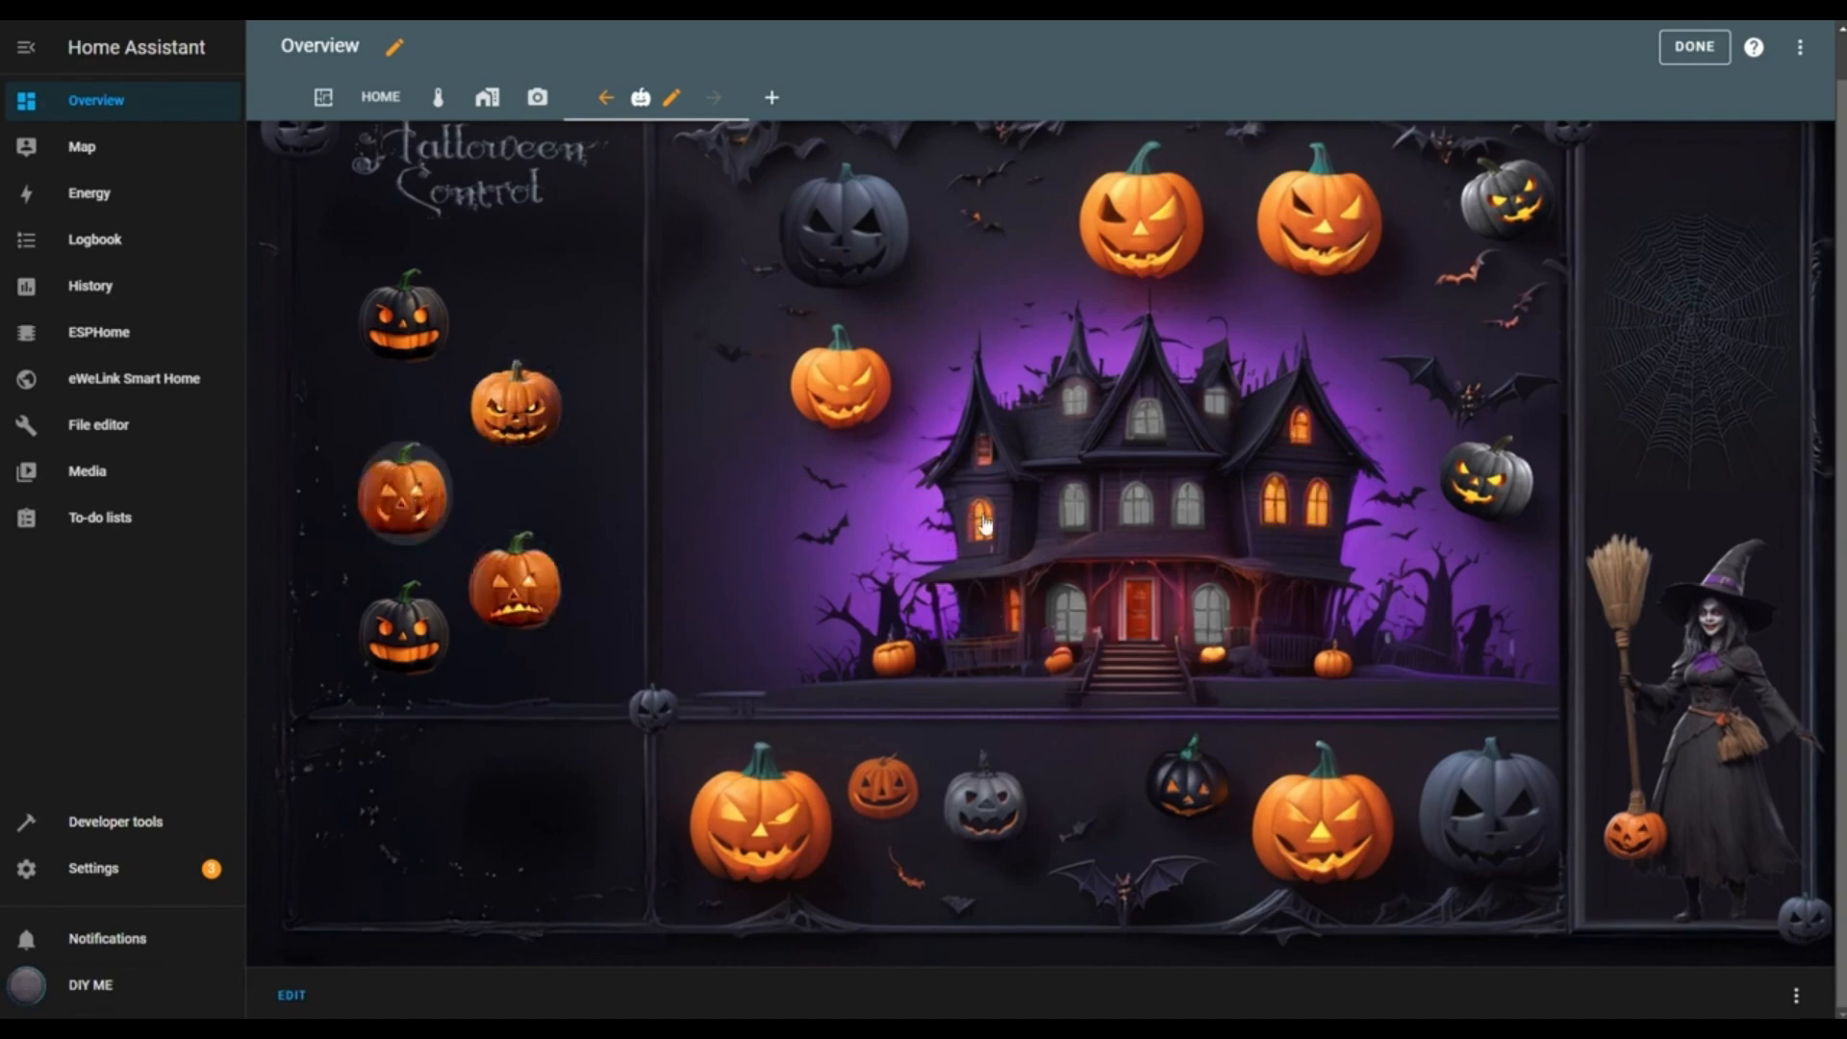
left_click(409, 626)
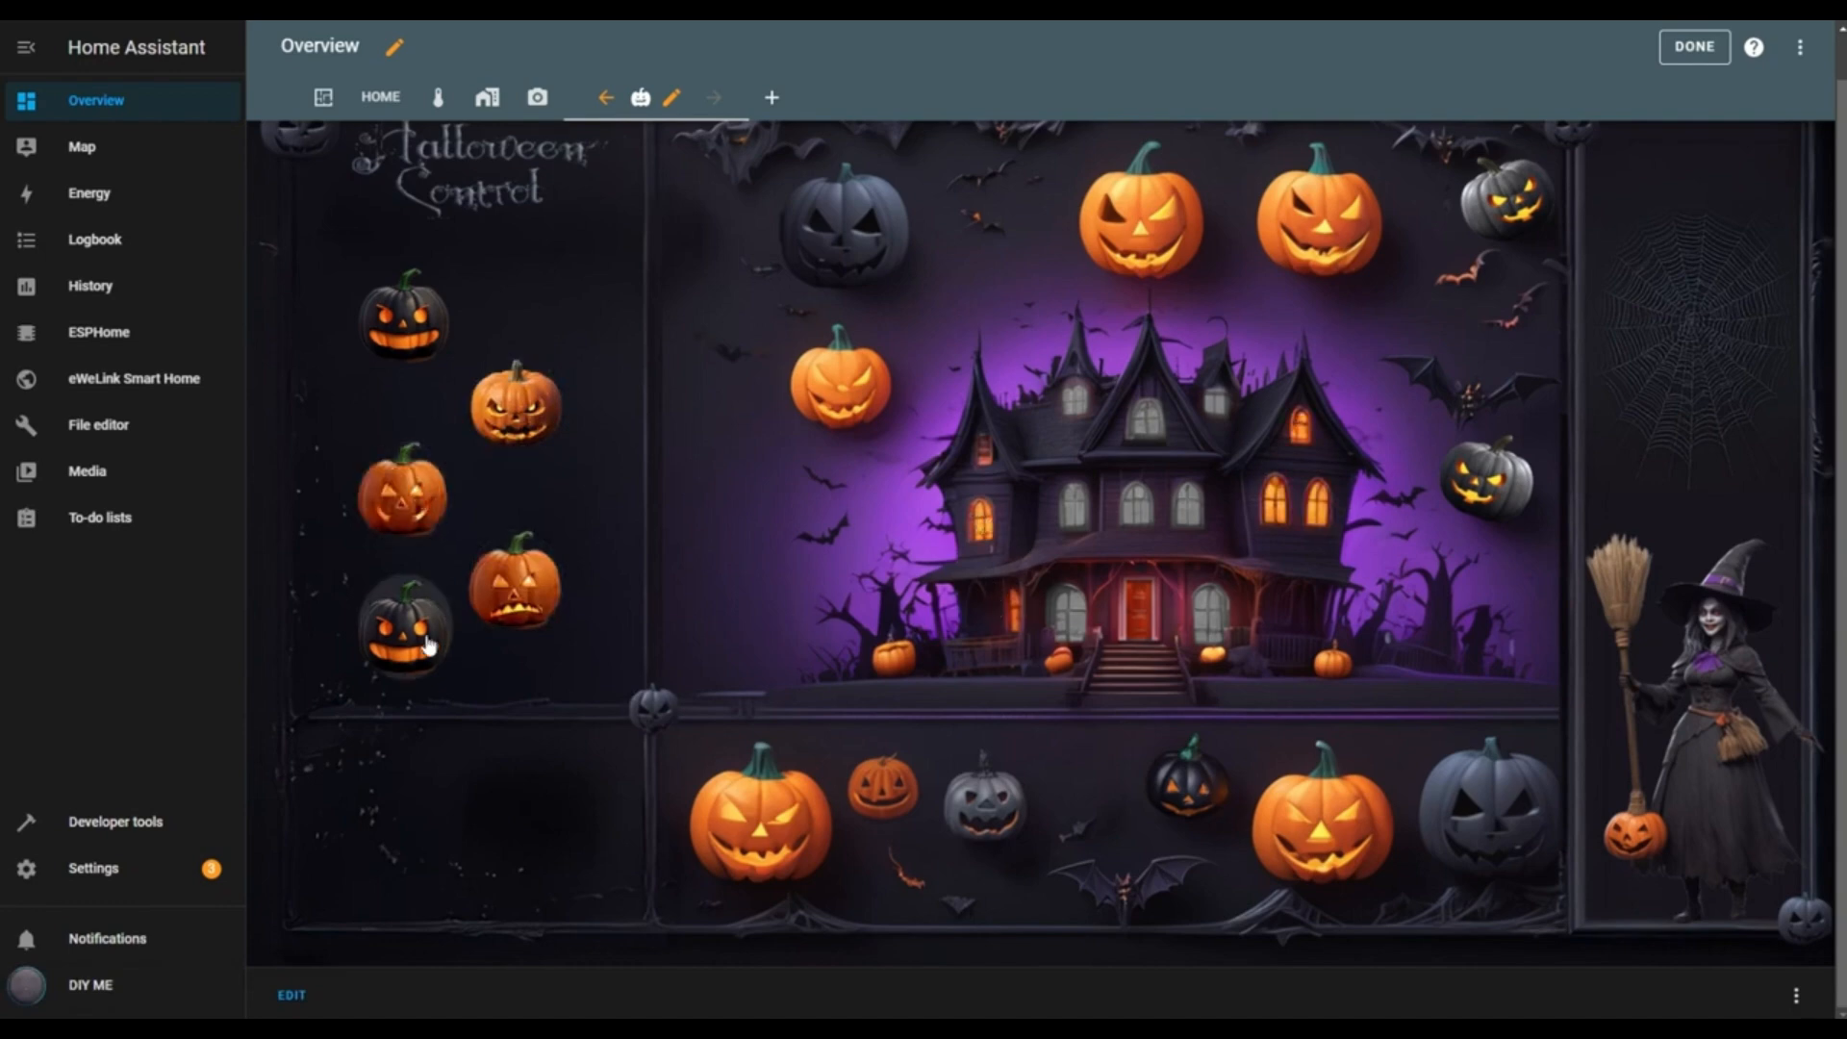
left_click(409, 319)
left_click(530, 416)
left_click(404, 493)
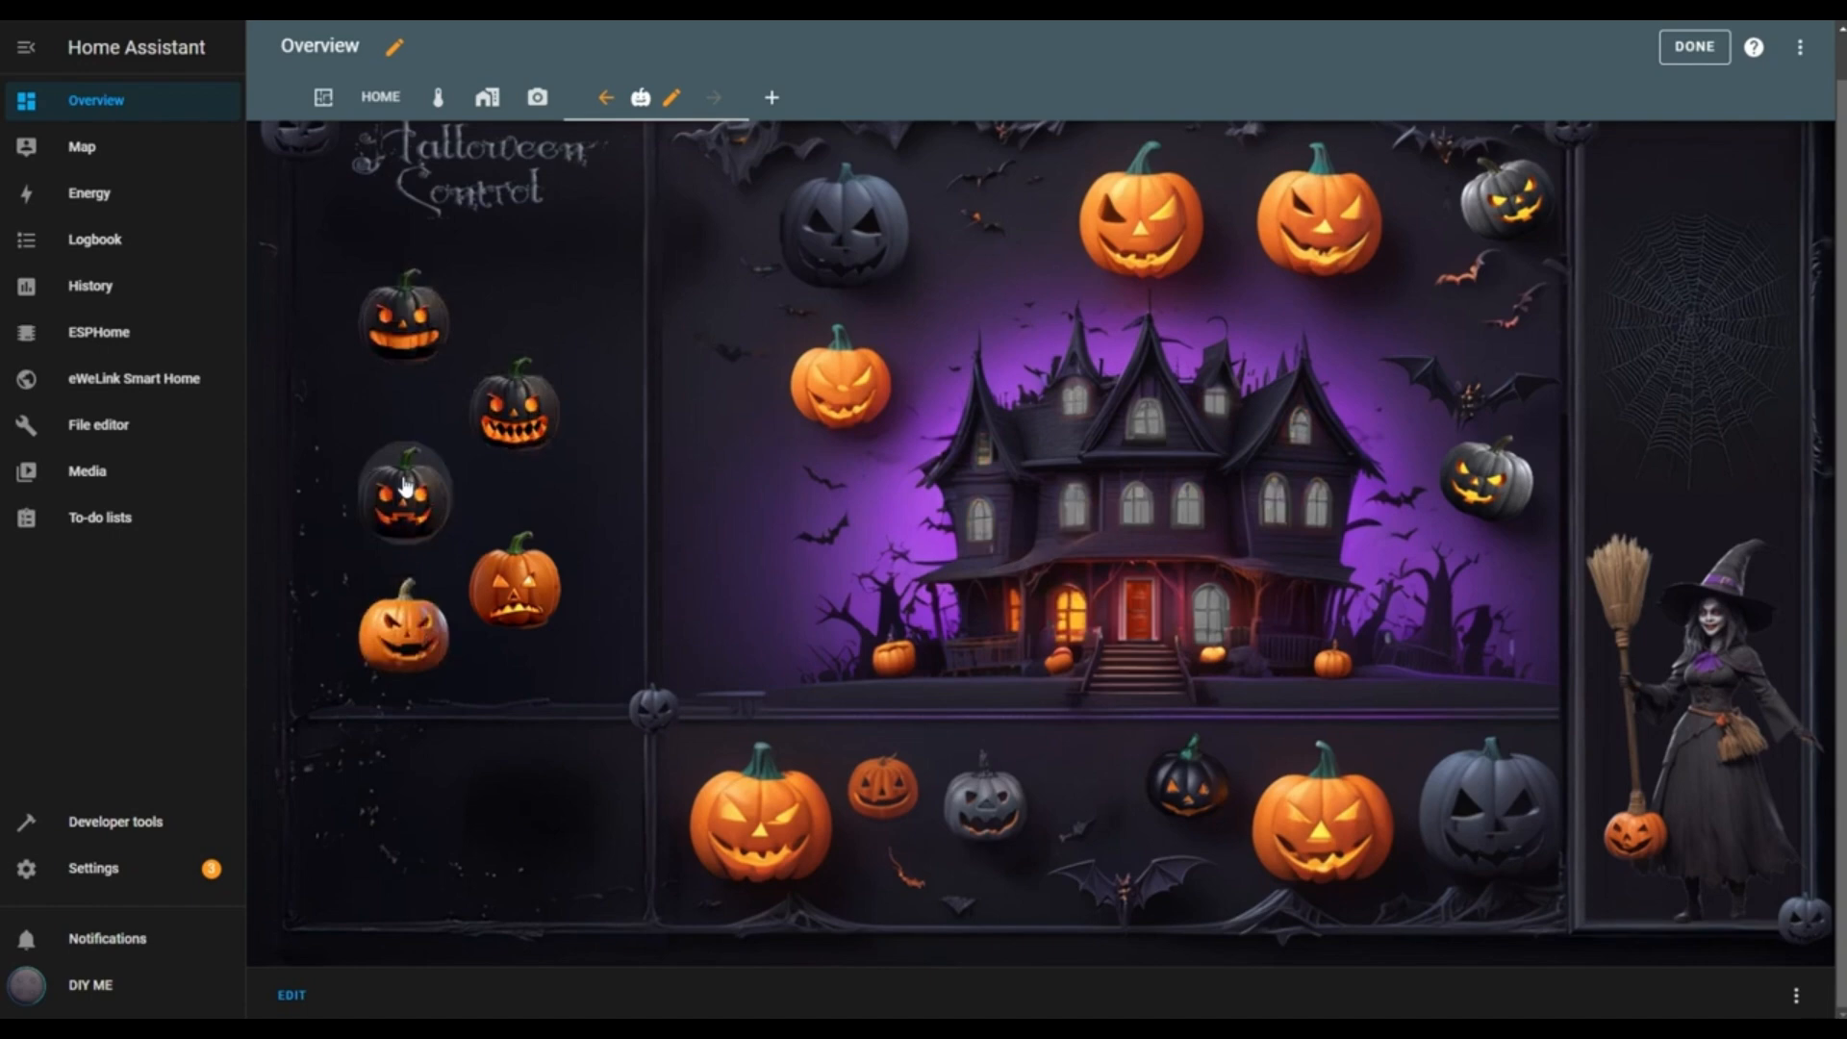
left_click(515, 581)
left_click(404, 627)
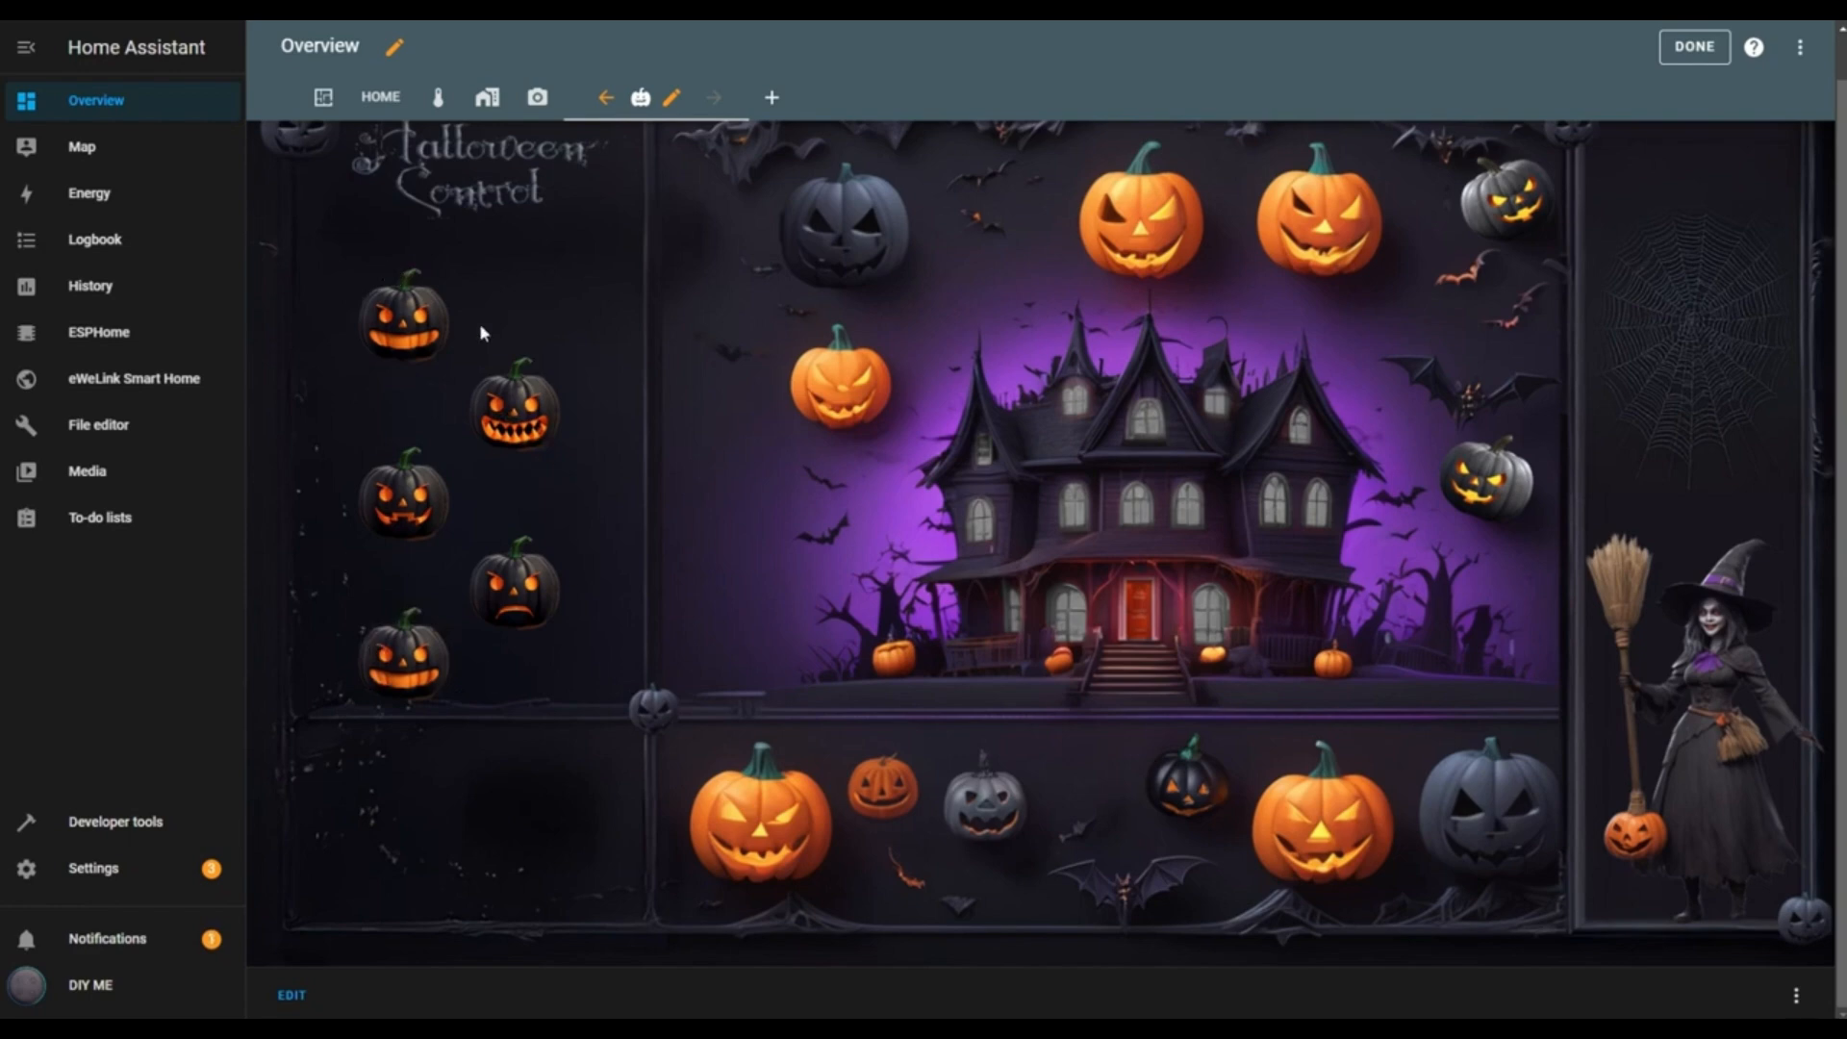
Enlarge the five room pumpkin images and add a State label element to the card
left_click(285, 996)
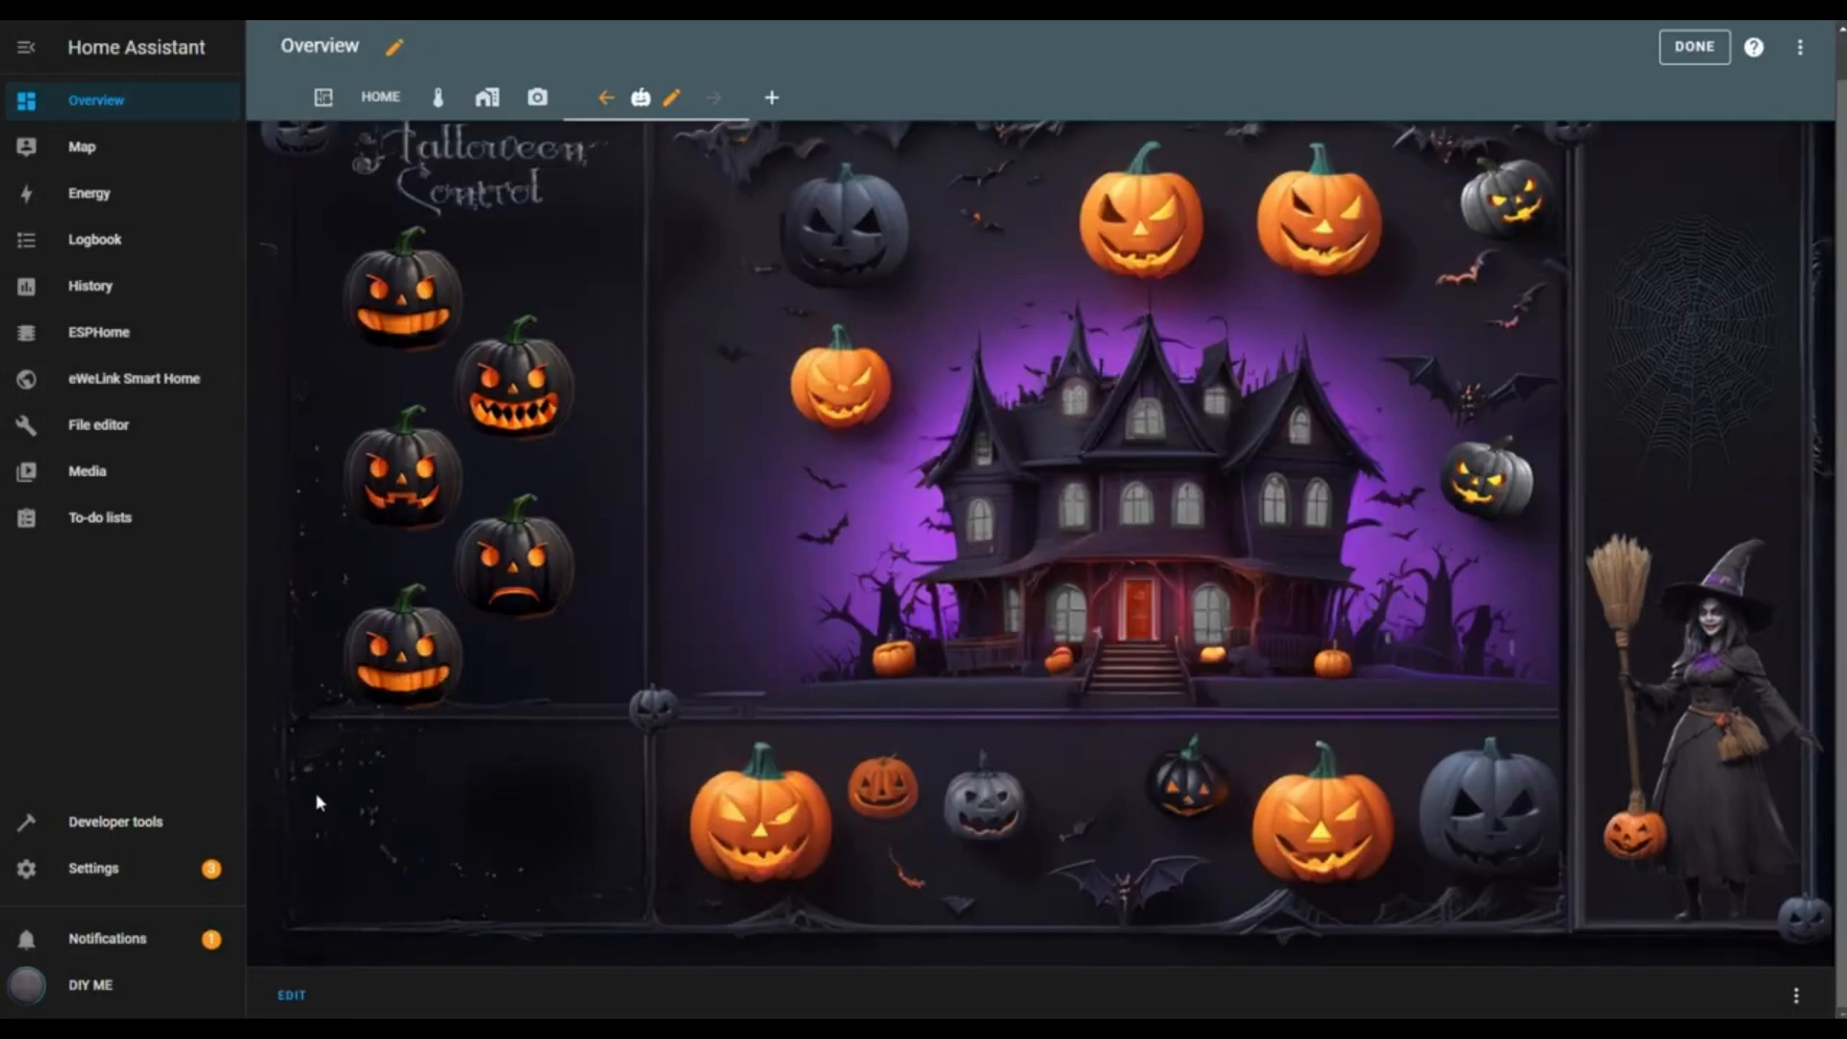
left_click(291, 996)
scroll(669, 793, "down", 2)
left_click(895, 923)
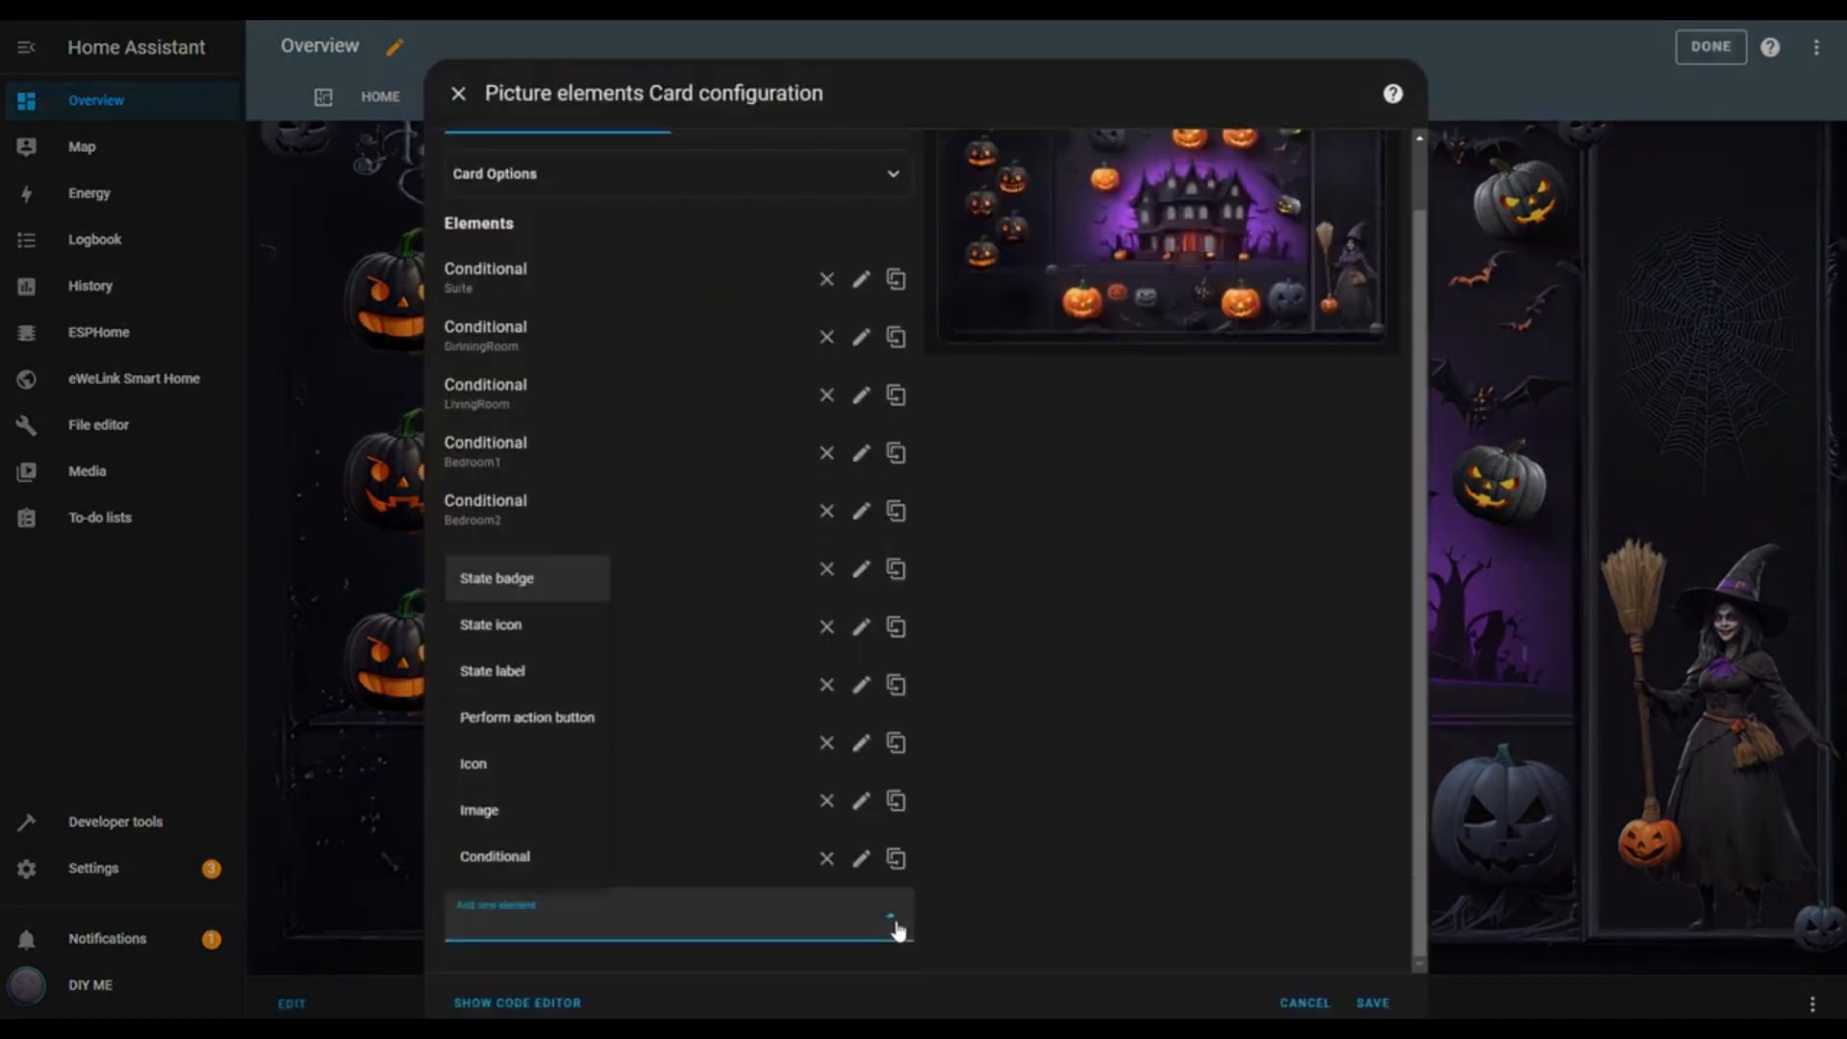
left_click(493, 670)
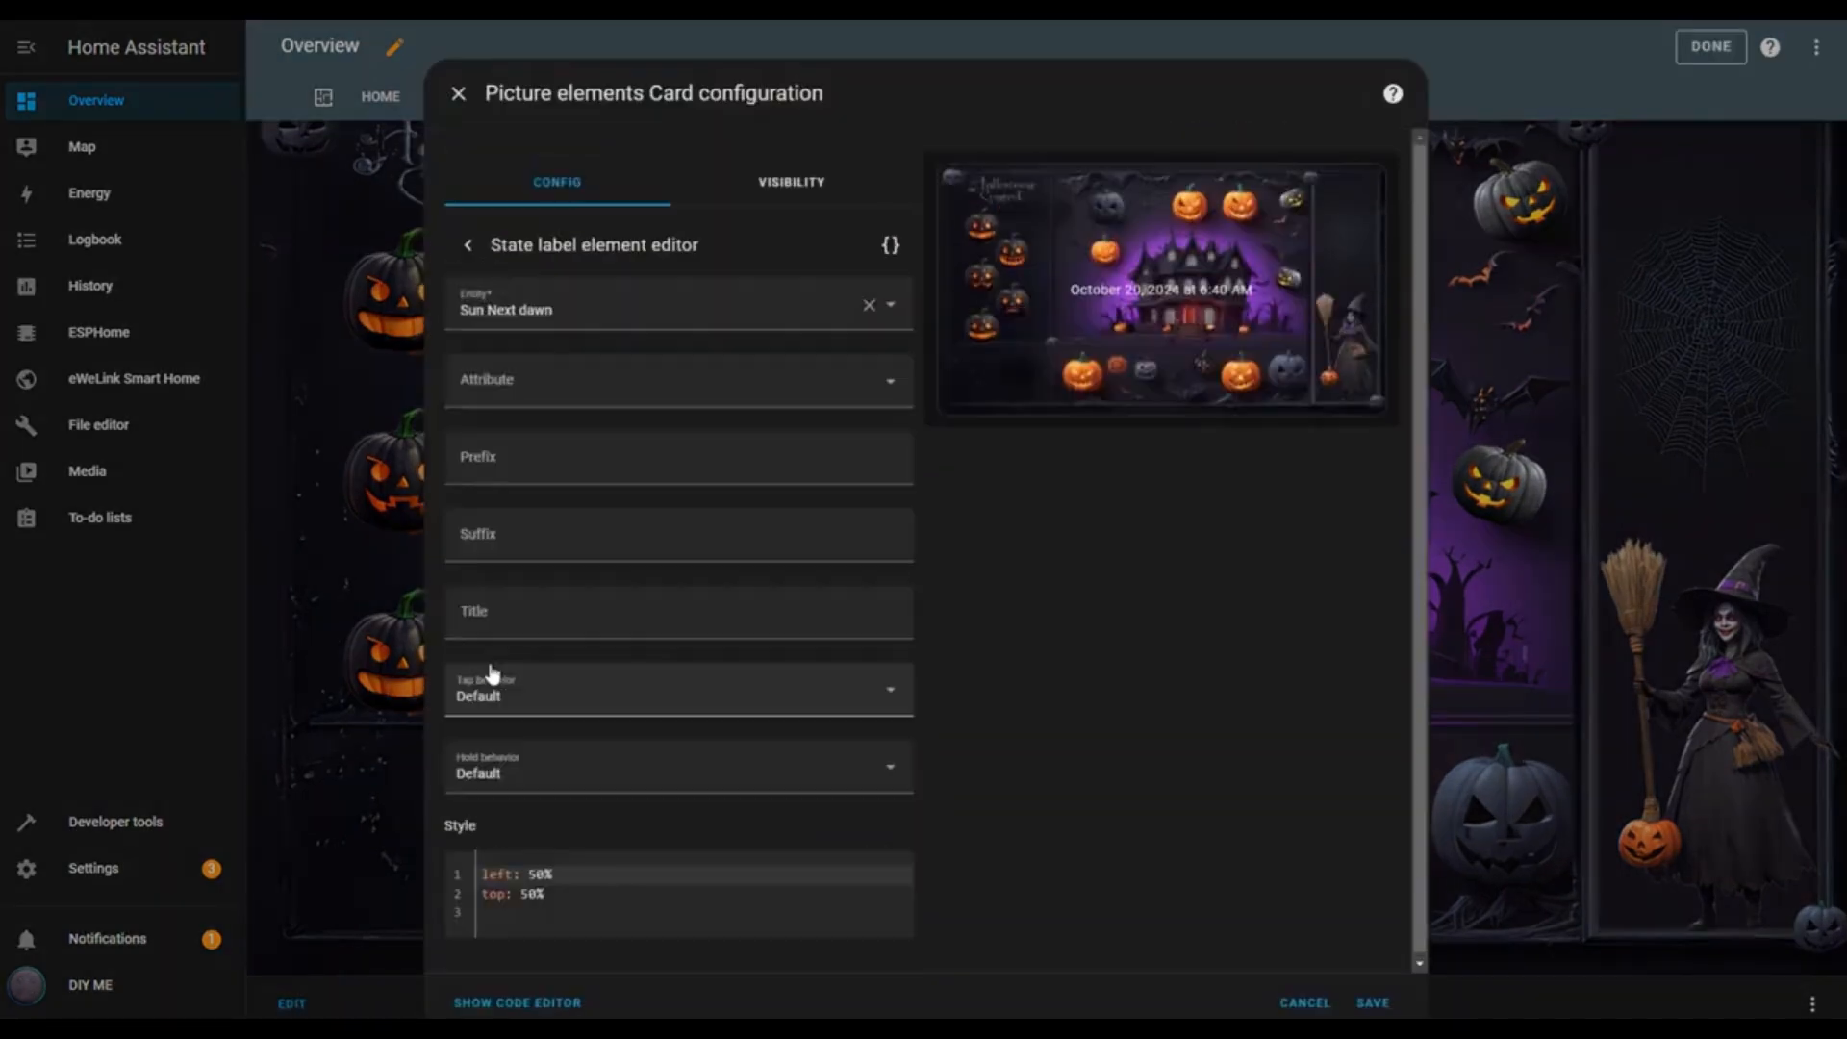
Set the state label's entity to Bedroom sensor-Temperature and its prefix to Suite|
left_click(868, 308)
left_click(560, 315)
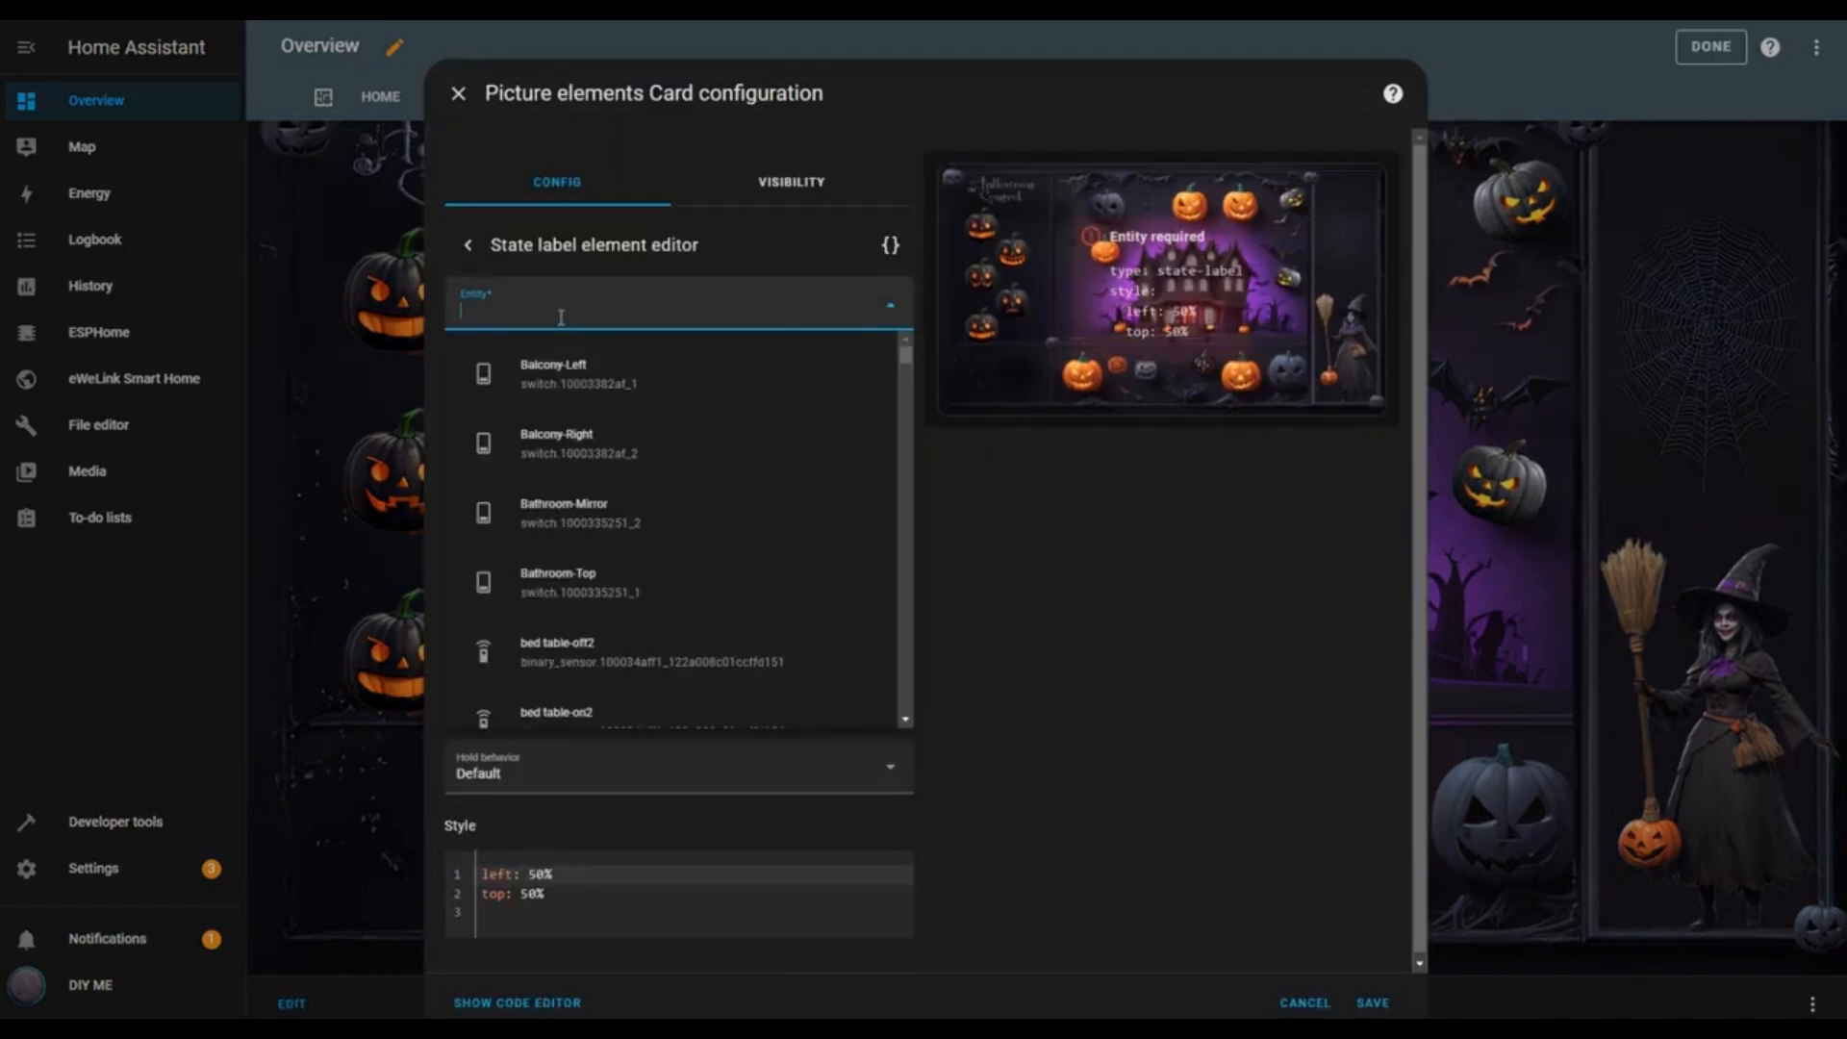
type("bedro")
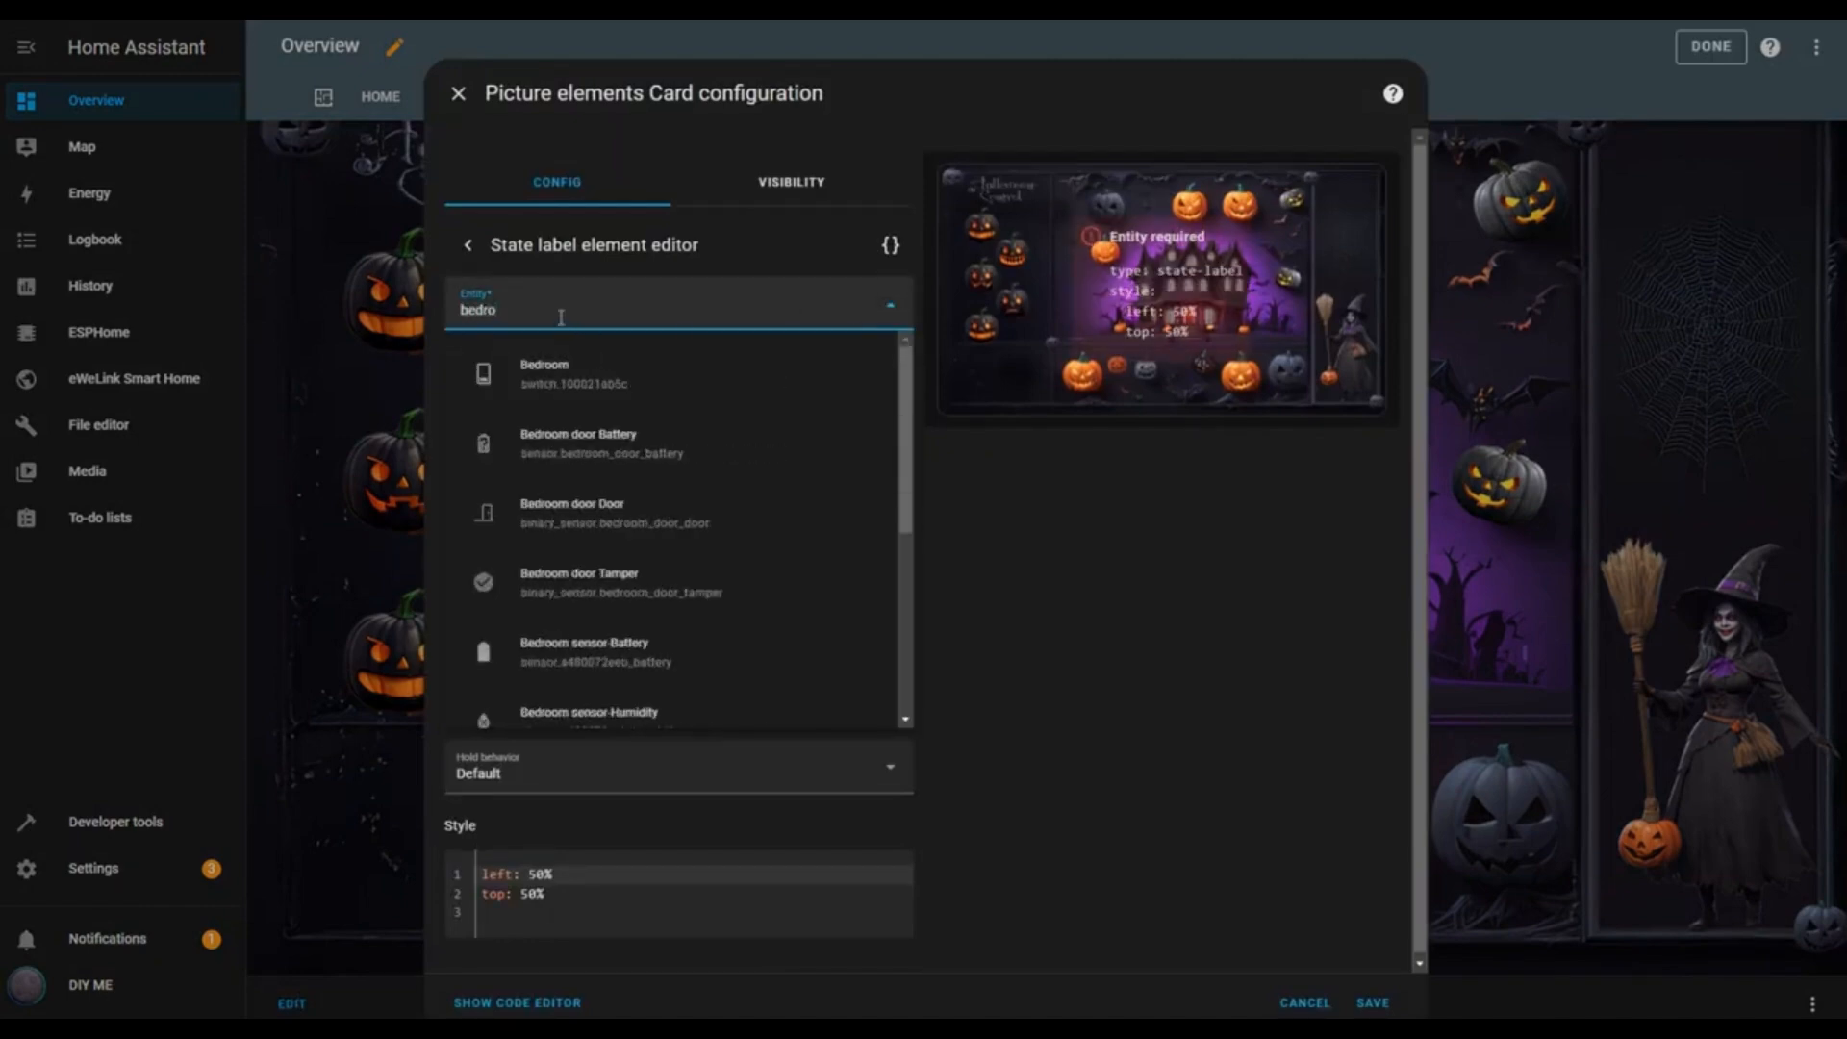
scroll(673, 462, "down", 3)
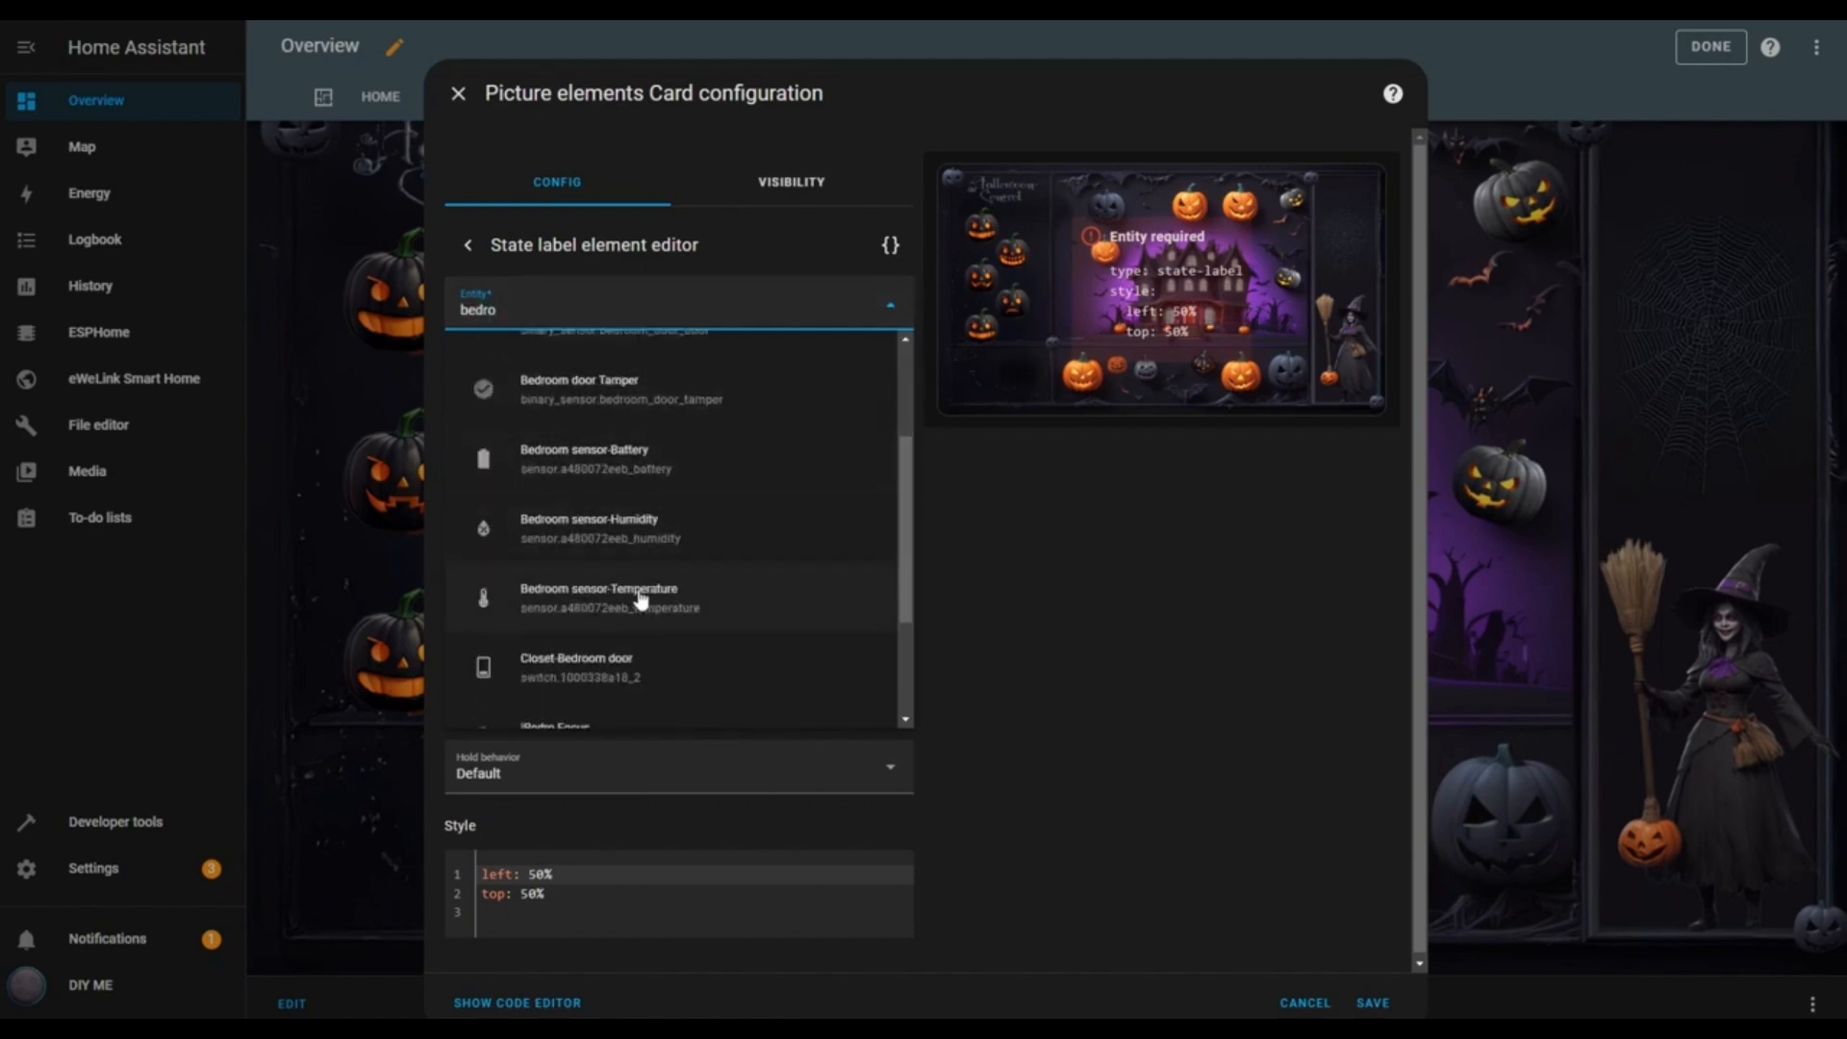
left_click(640, 593)
left_click(571, 444)
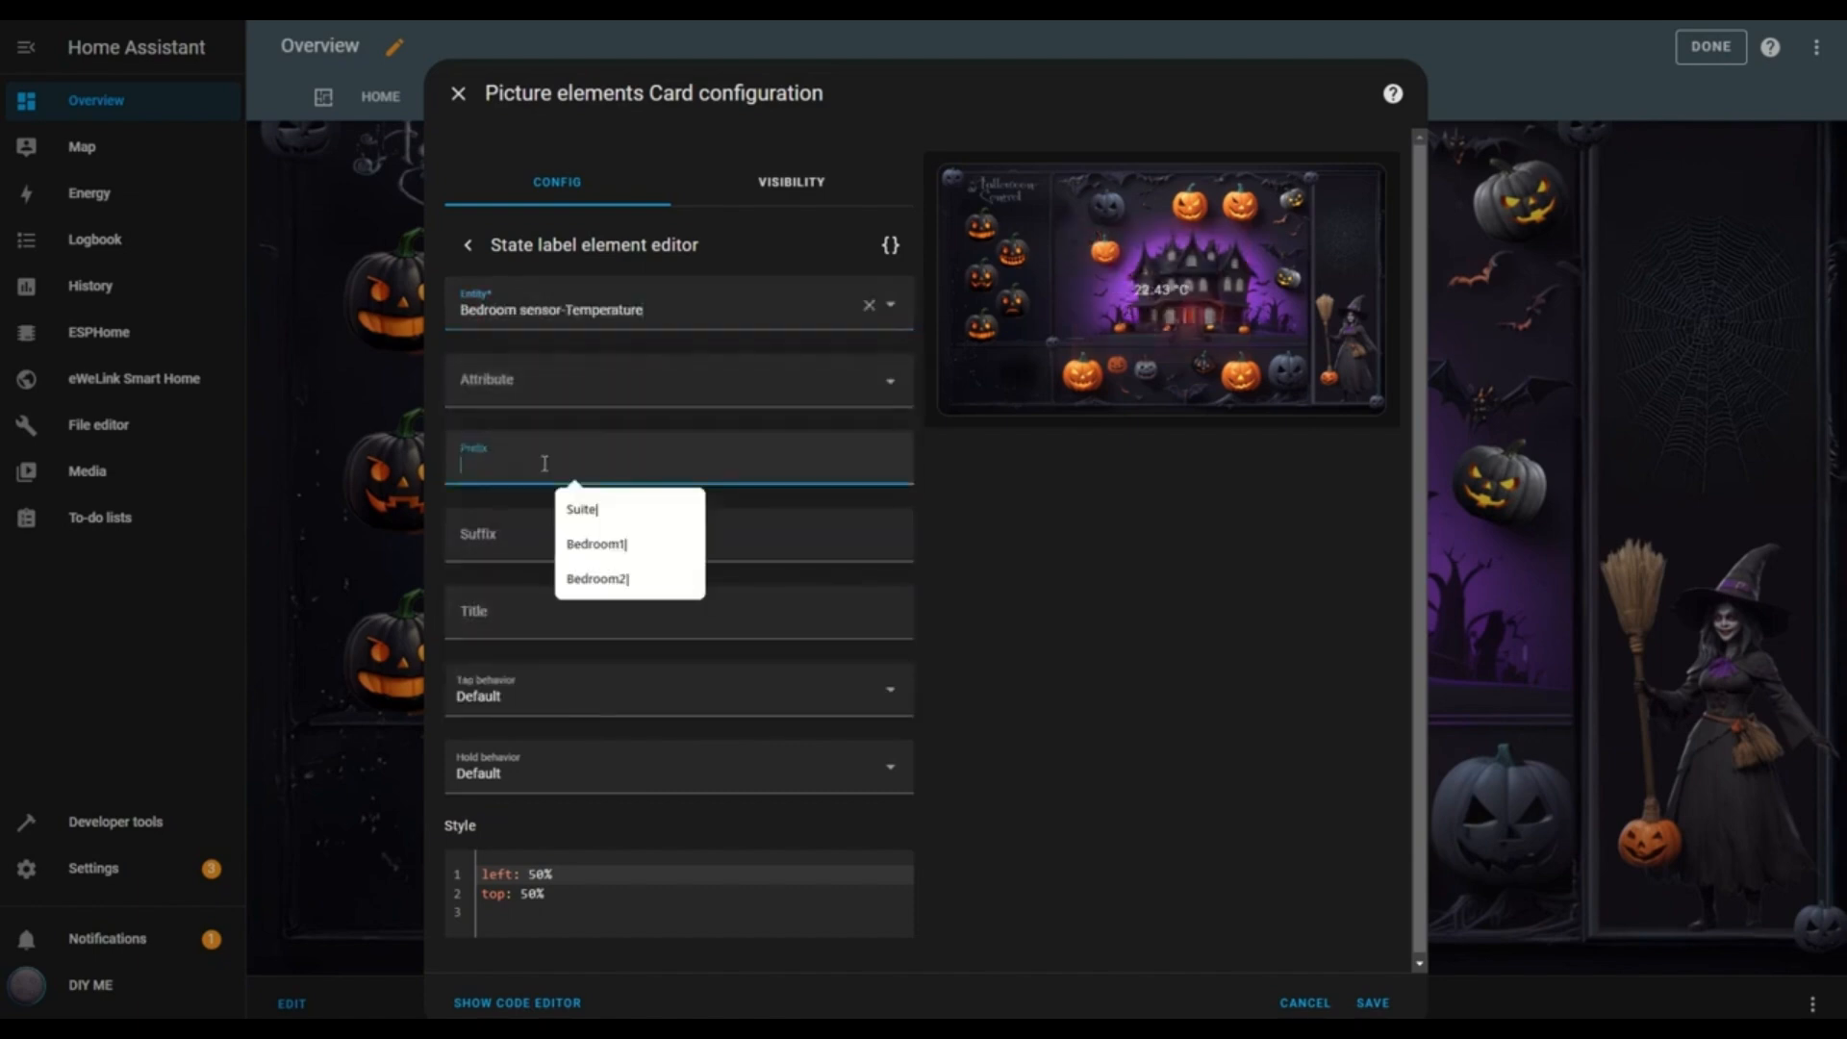
left_click(570, 527)
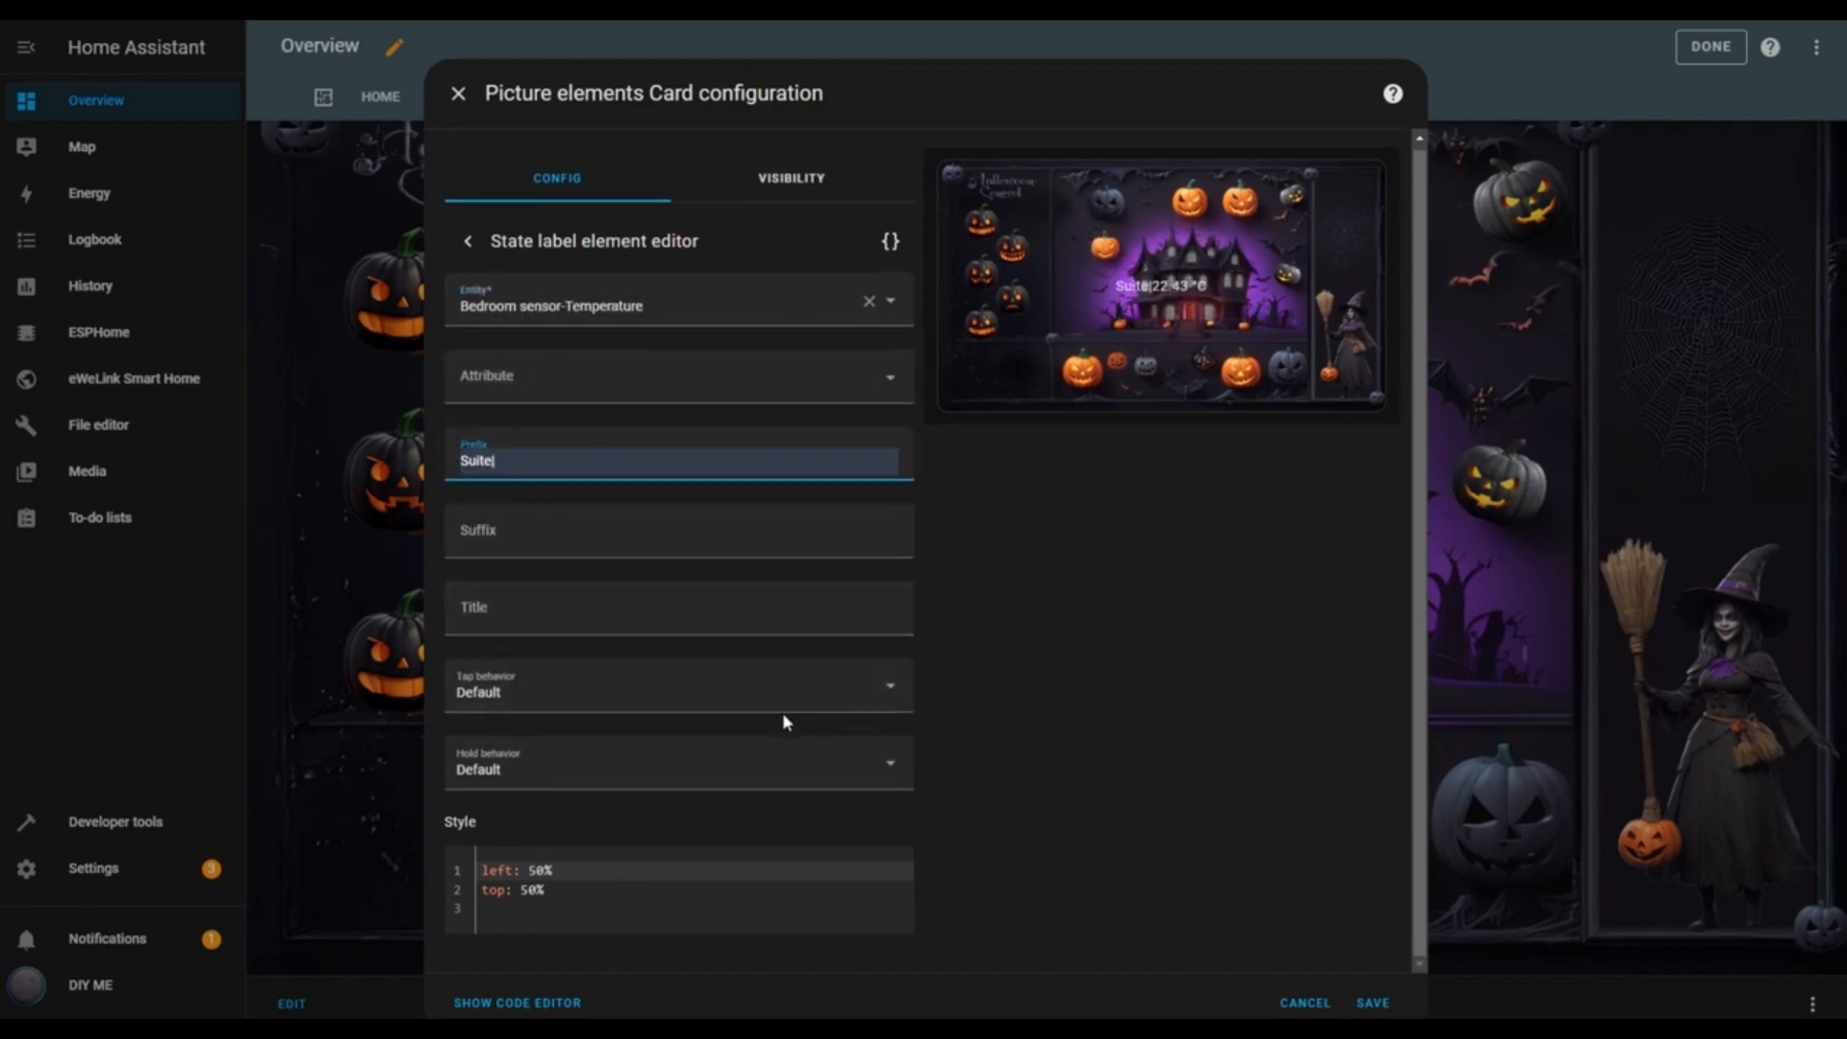
Set the Suite label's tap behavior to Nothing and its hold behavior to More info
left_click(881, 691)
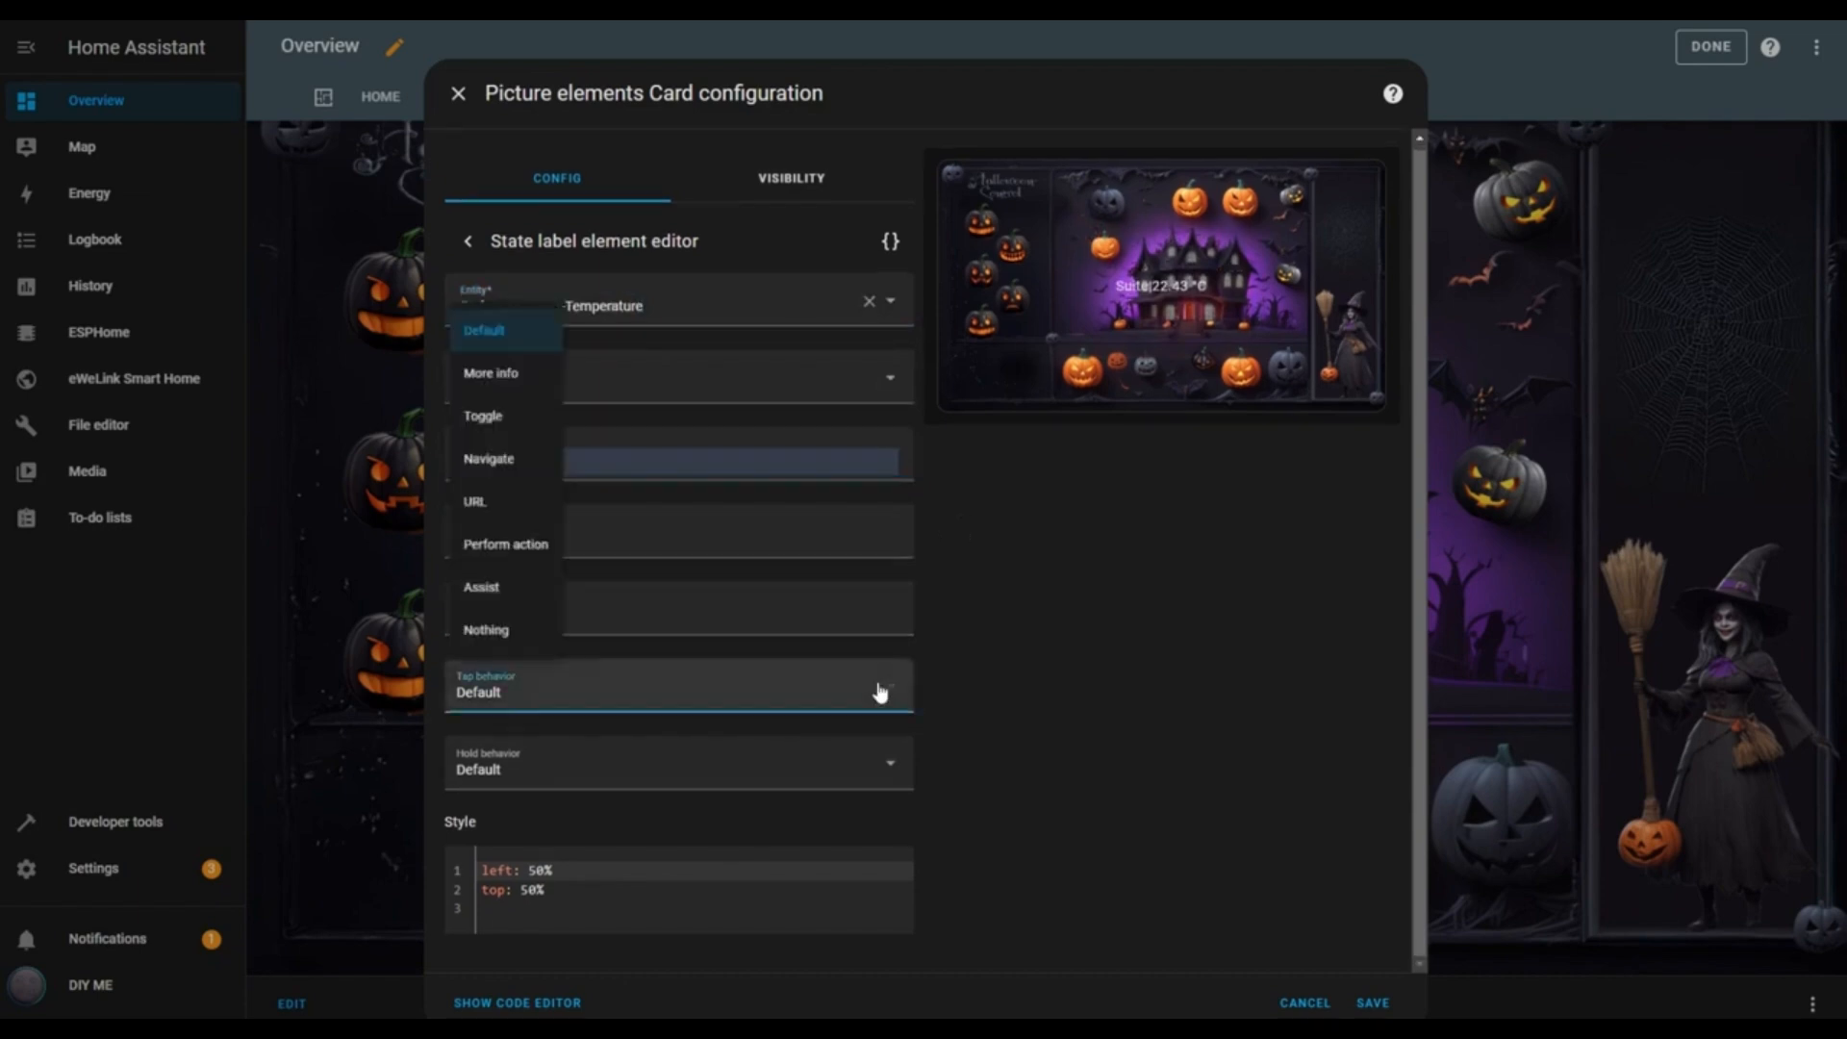
left_click(498, 629)
left_click(886, 770)
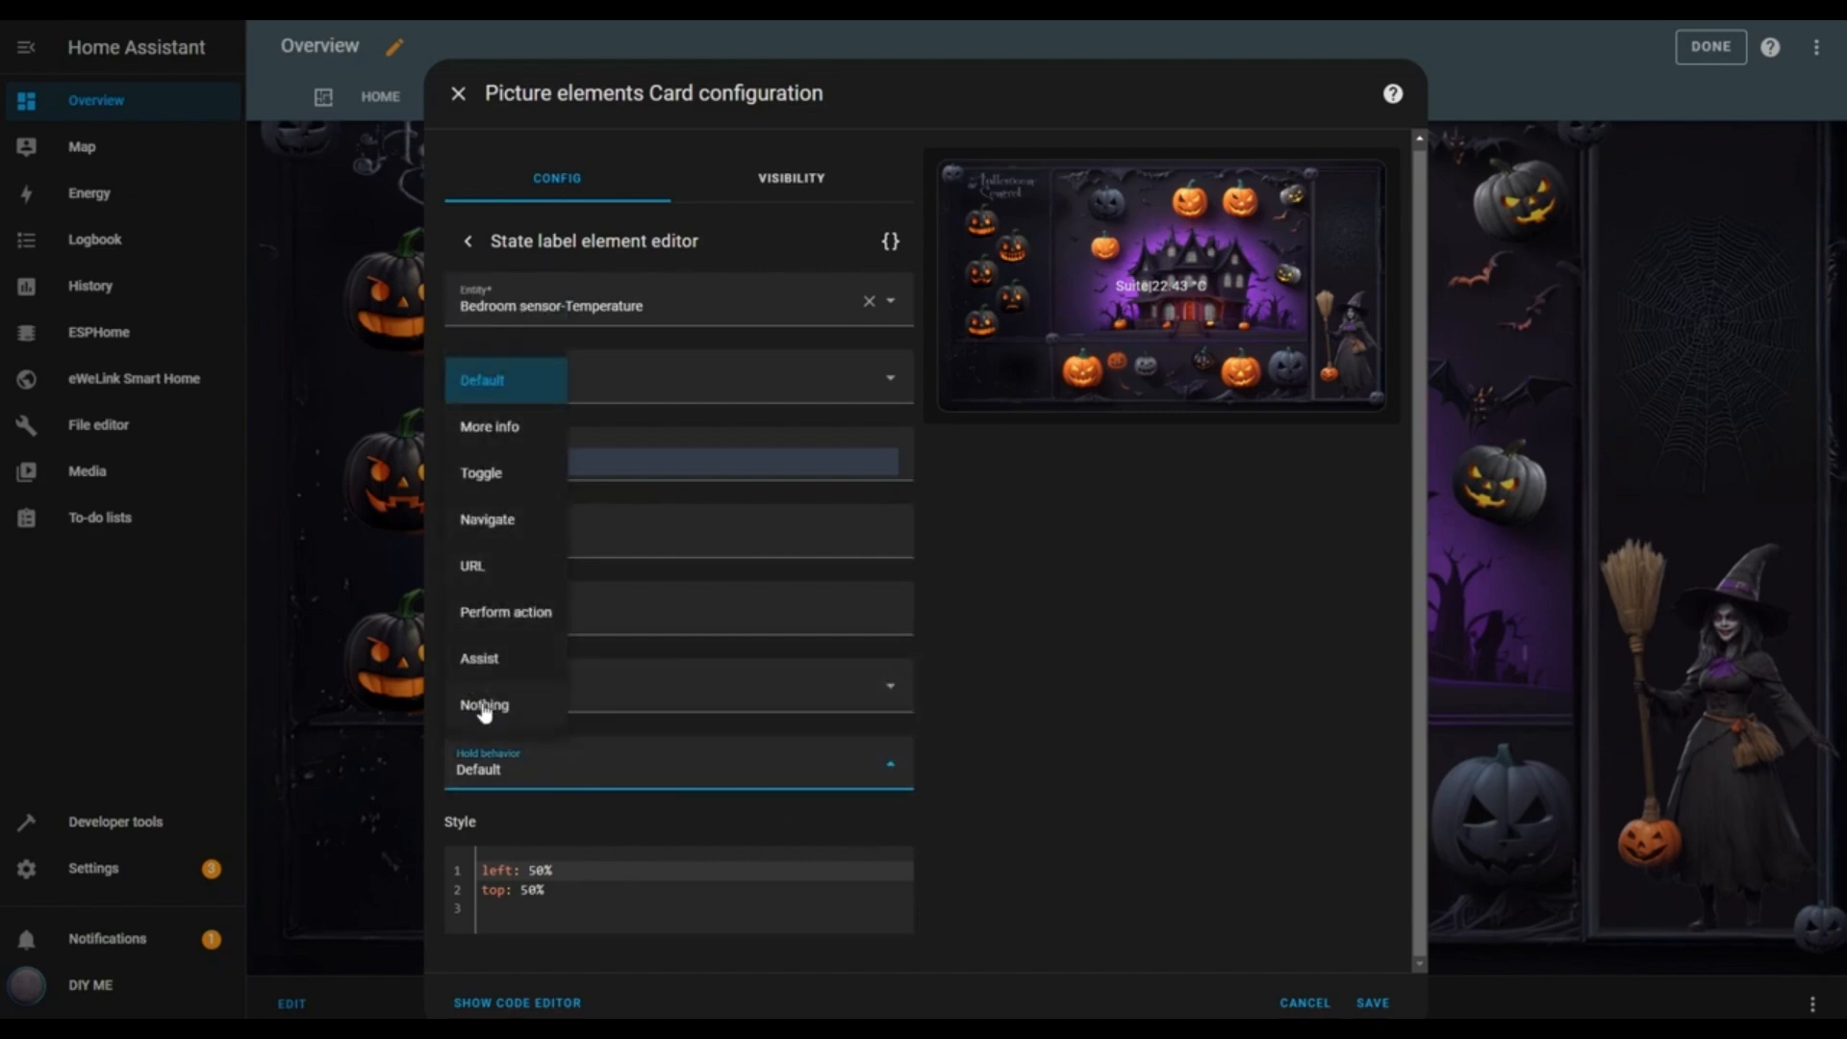
left_click(500, 435)
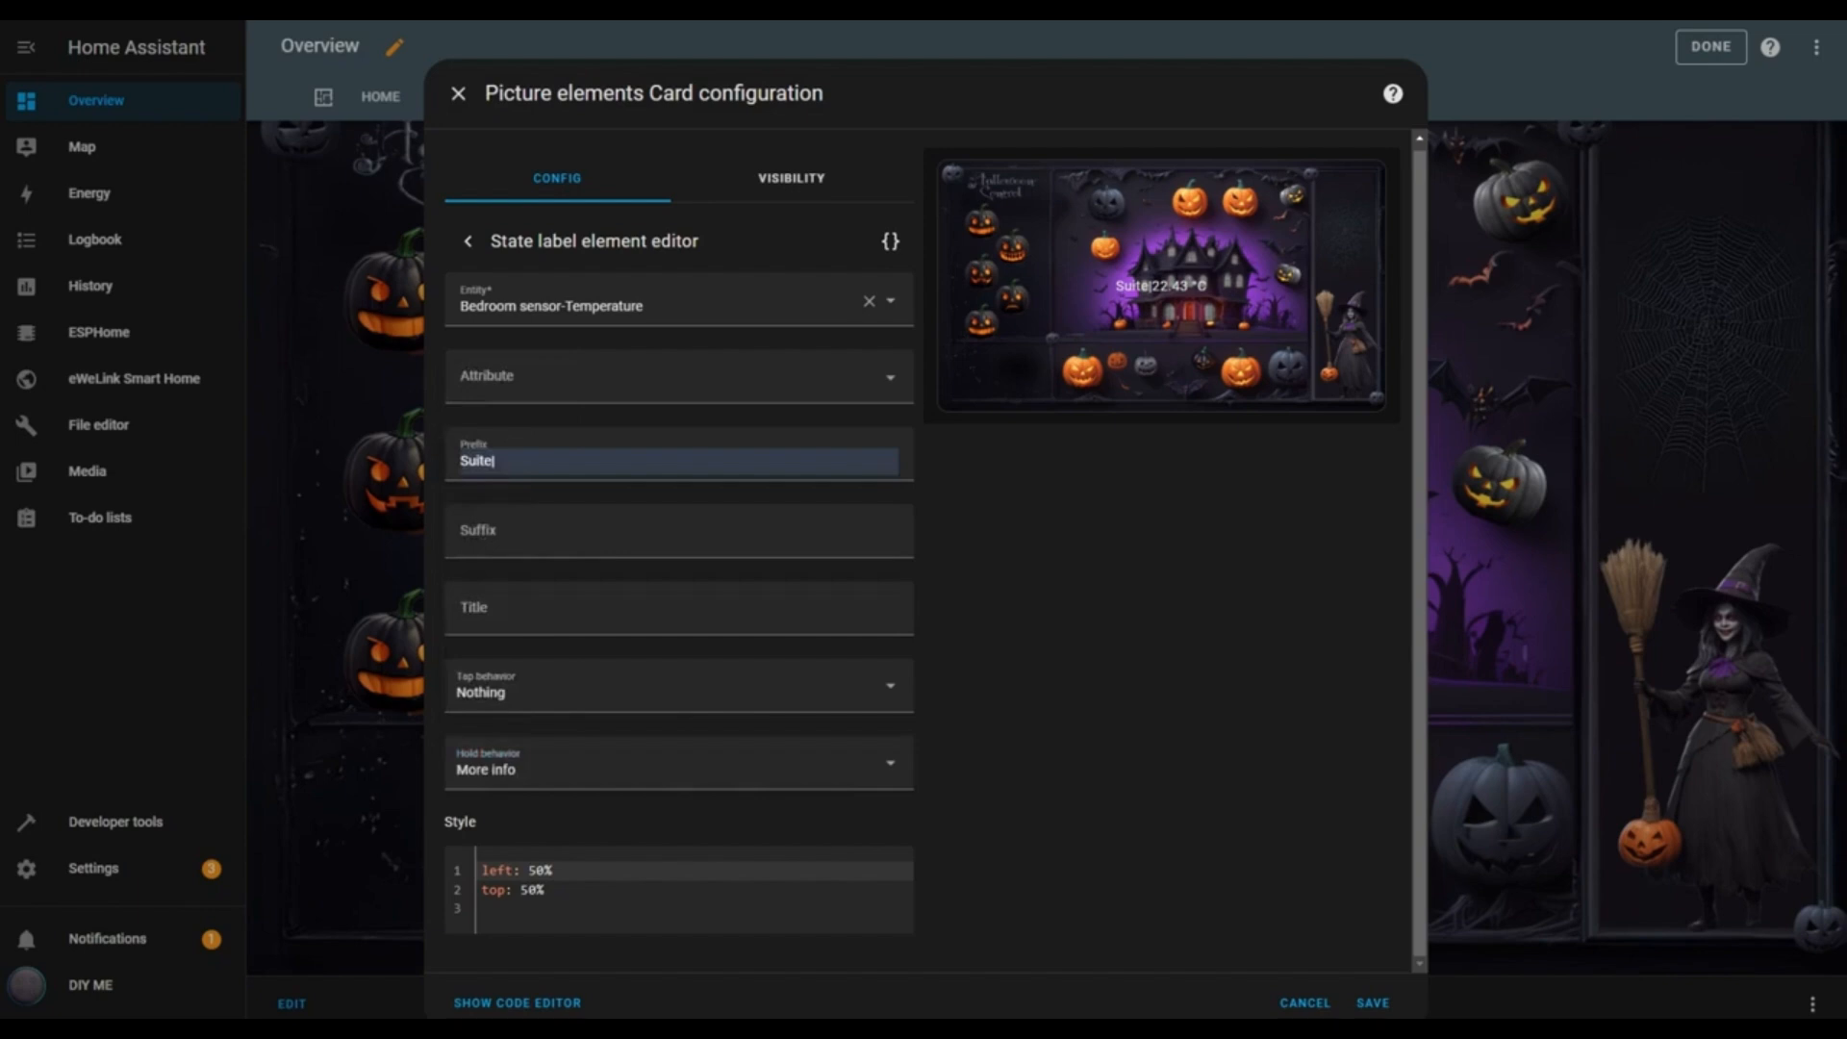
Style the Suite label with left: 15%, top: 77%, color "#241b32", 30px bold Georgia and text-shadow 1px 1px 4px grey, and save the card
left_click(487, 865)
key("ctrl+a")
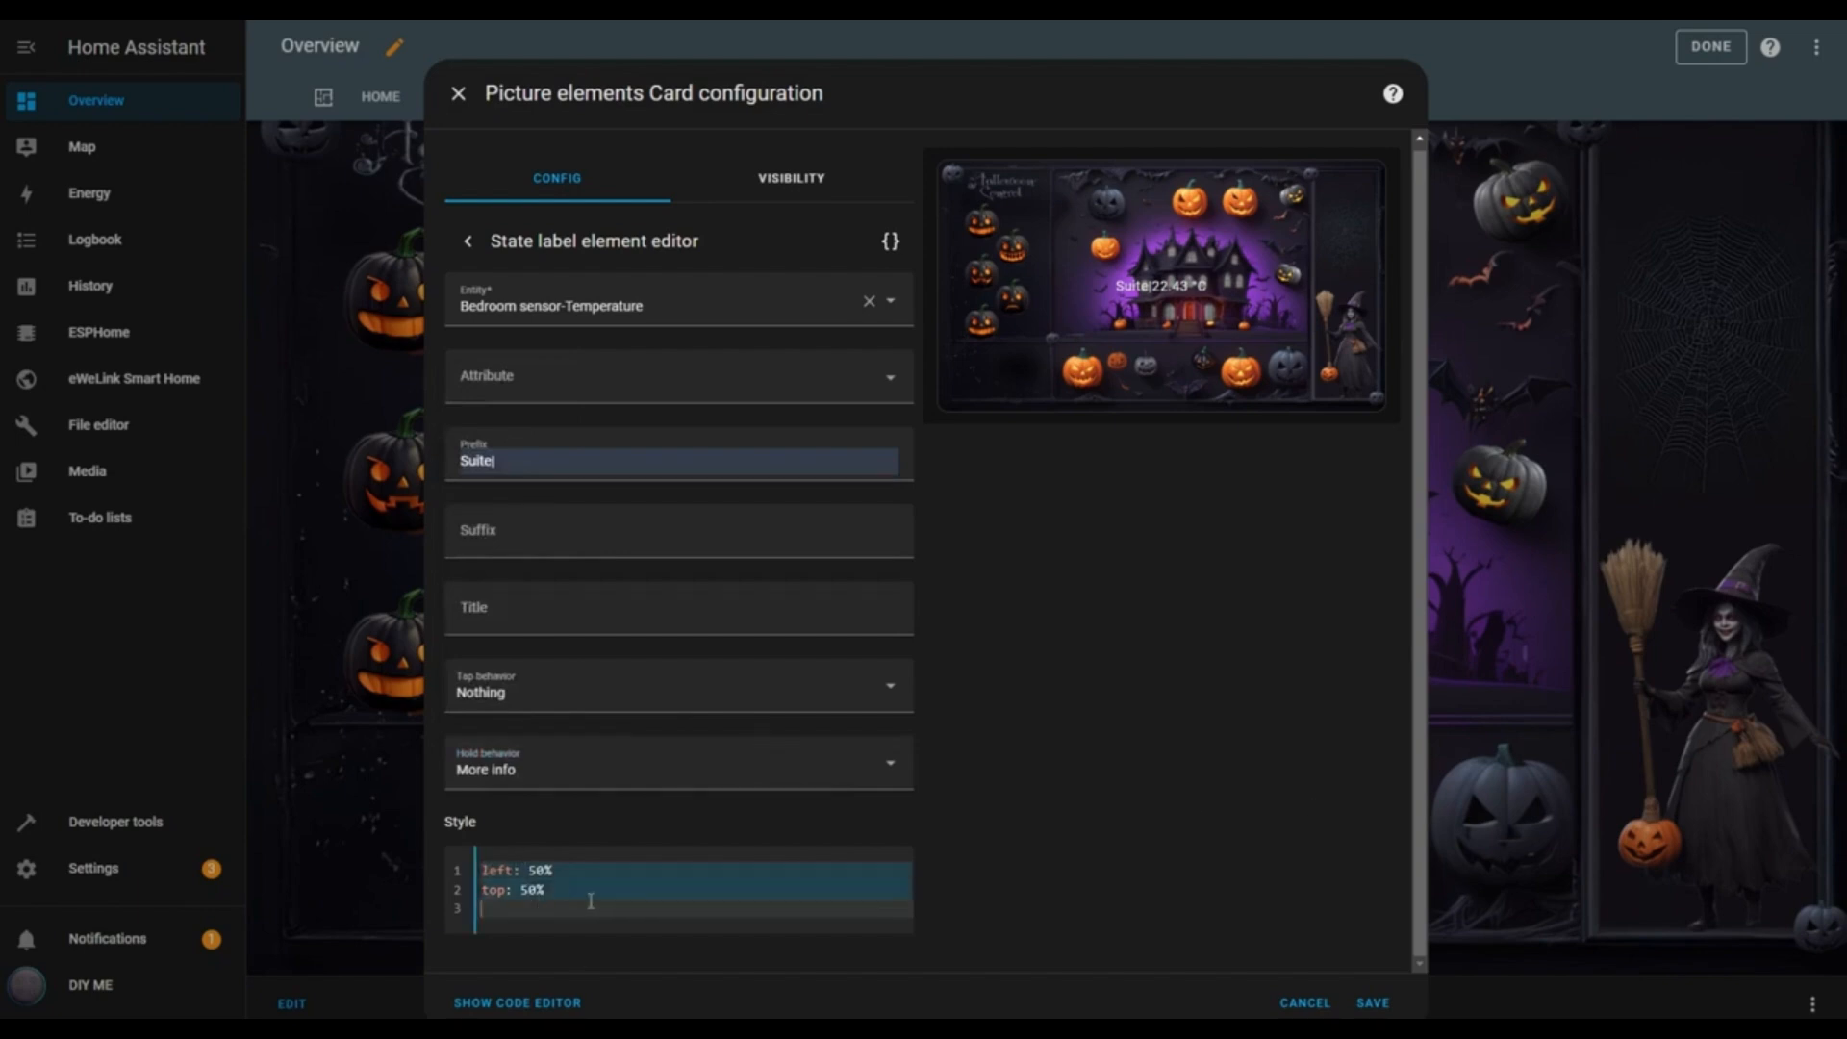
type("left: 15% top: 77% color: \"#241b32\" font-size: 30px font-family: Georgia font-weight: bold text-shadow: 1px 1px 4px grey")
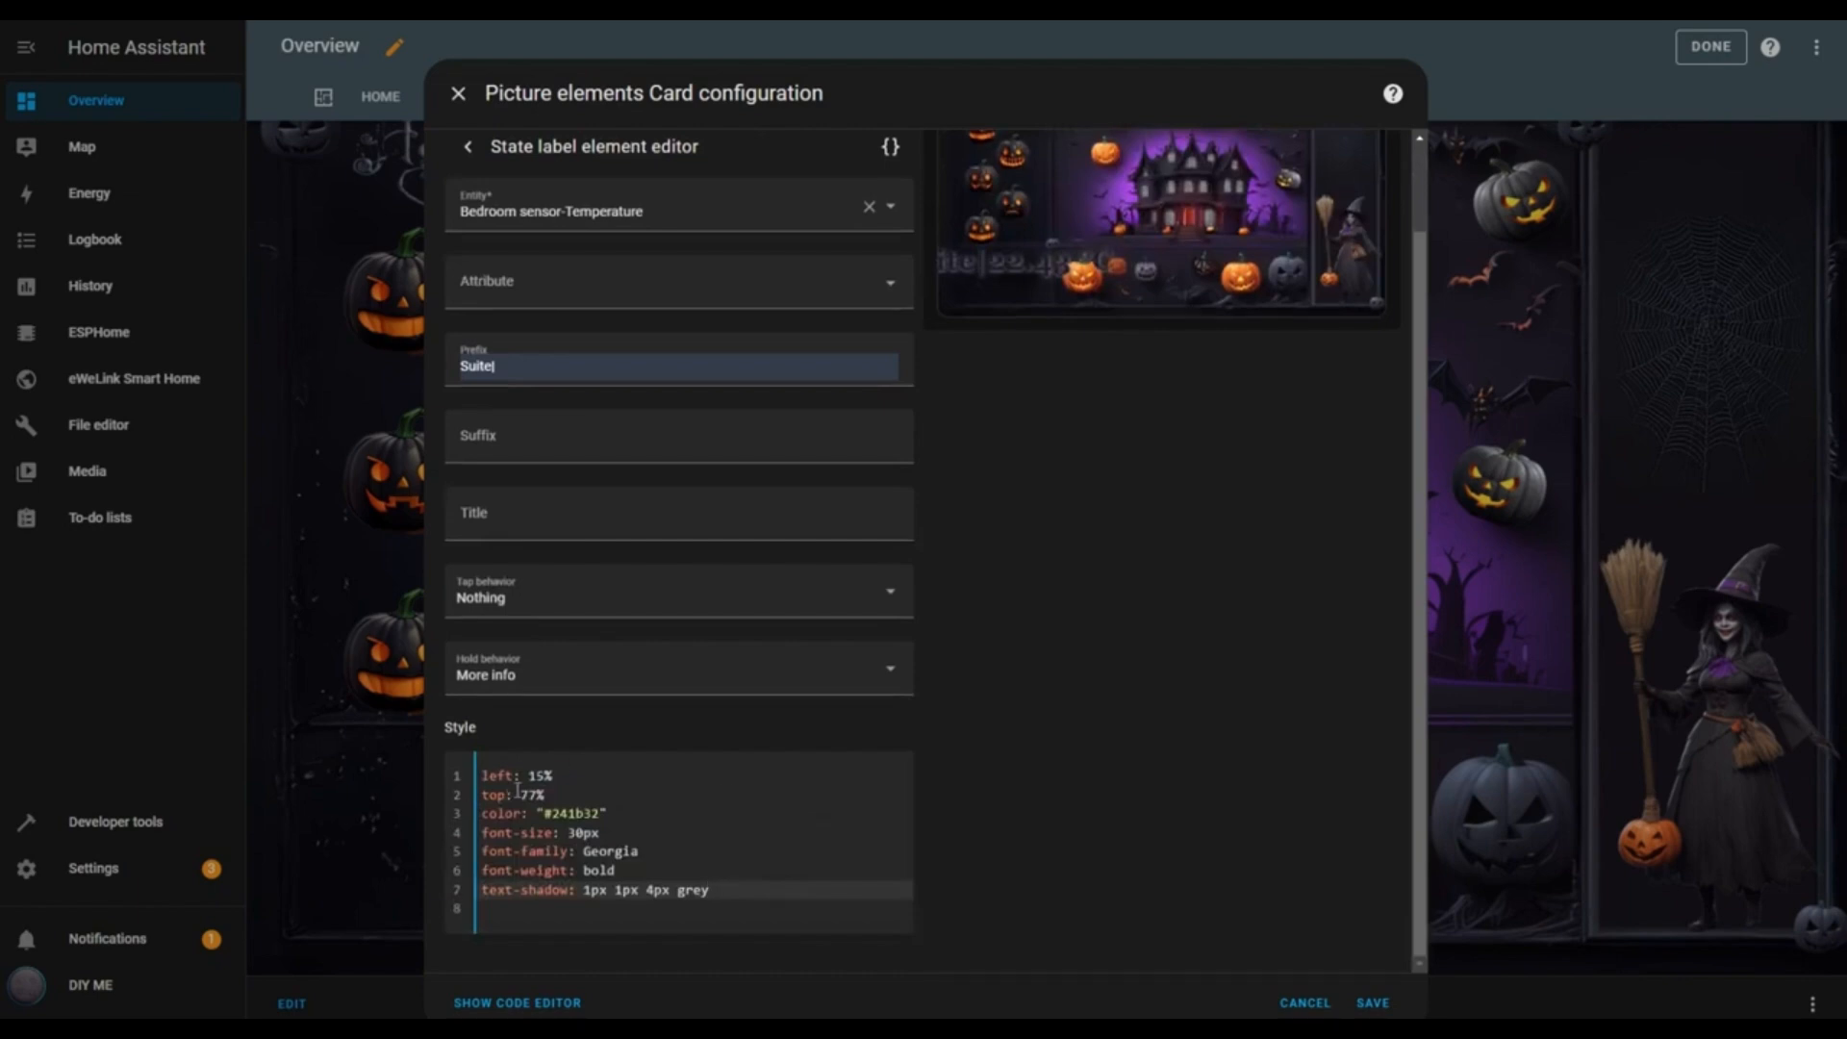
left_click_drag(612, 814, 537, 814)
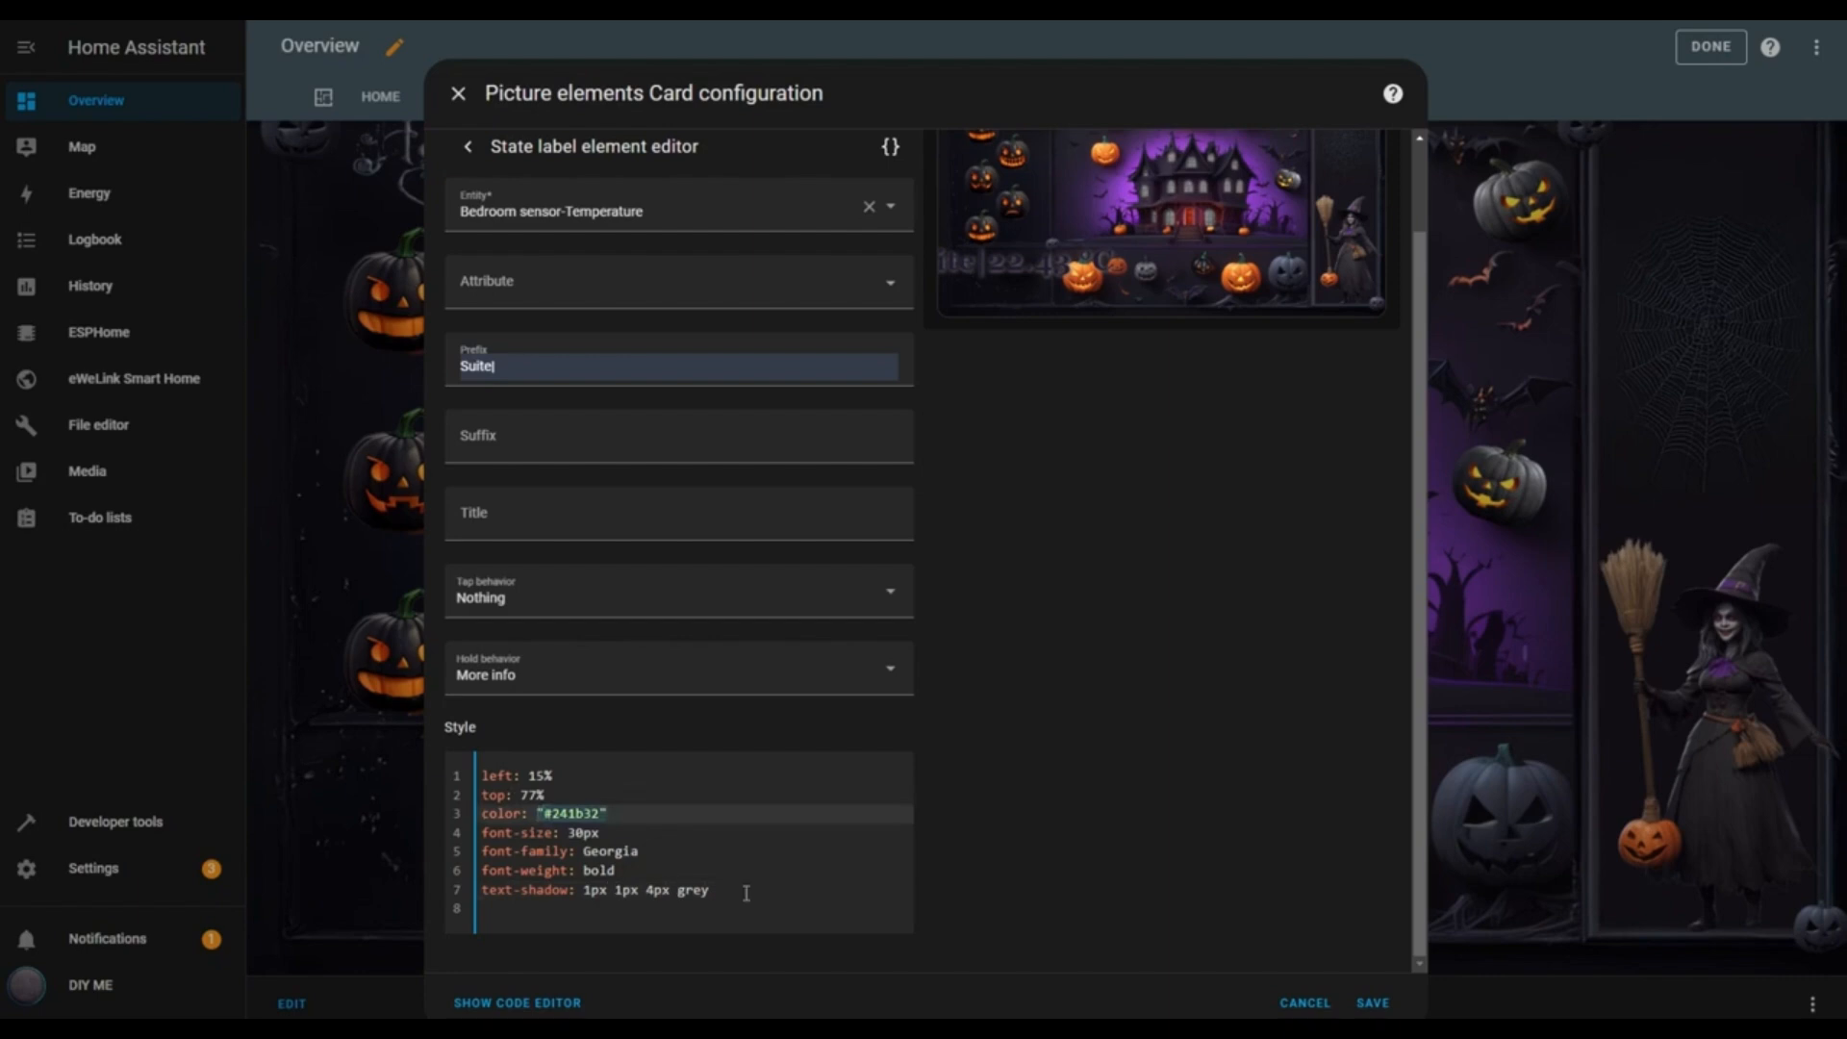
left_click(1375, 1004)
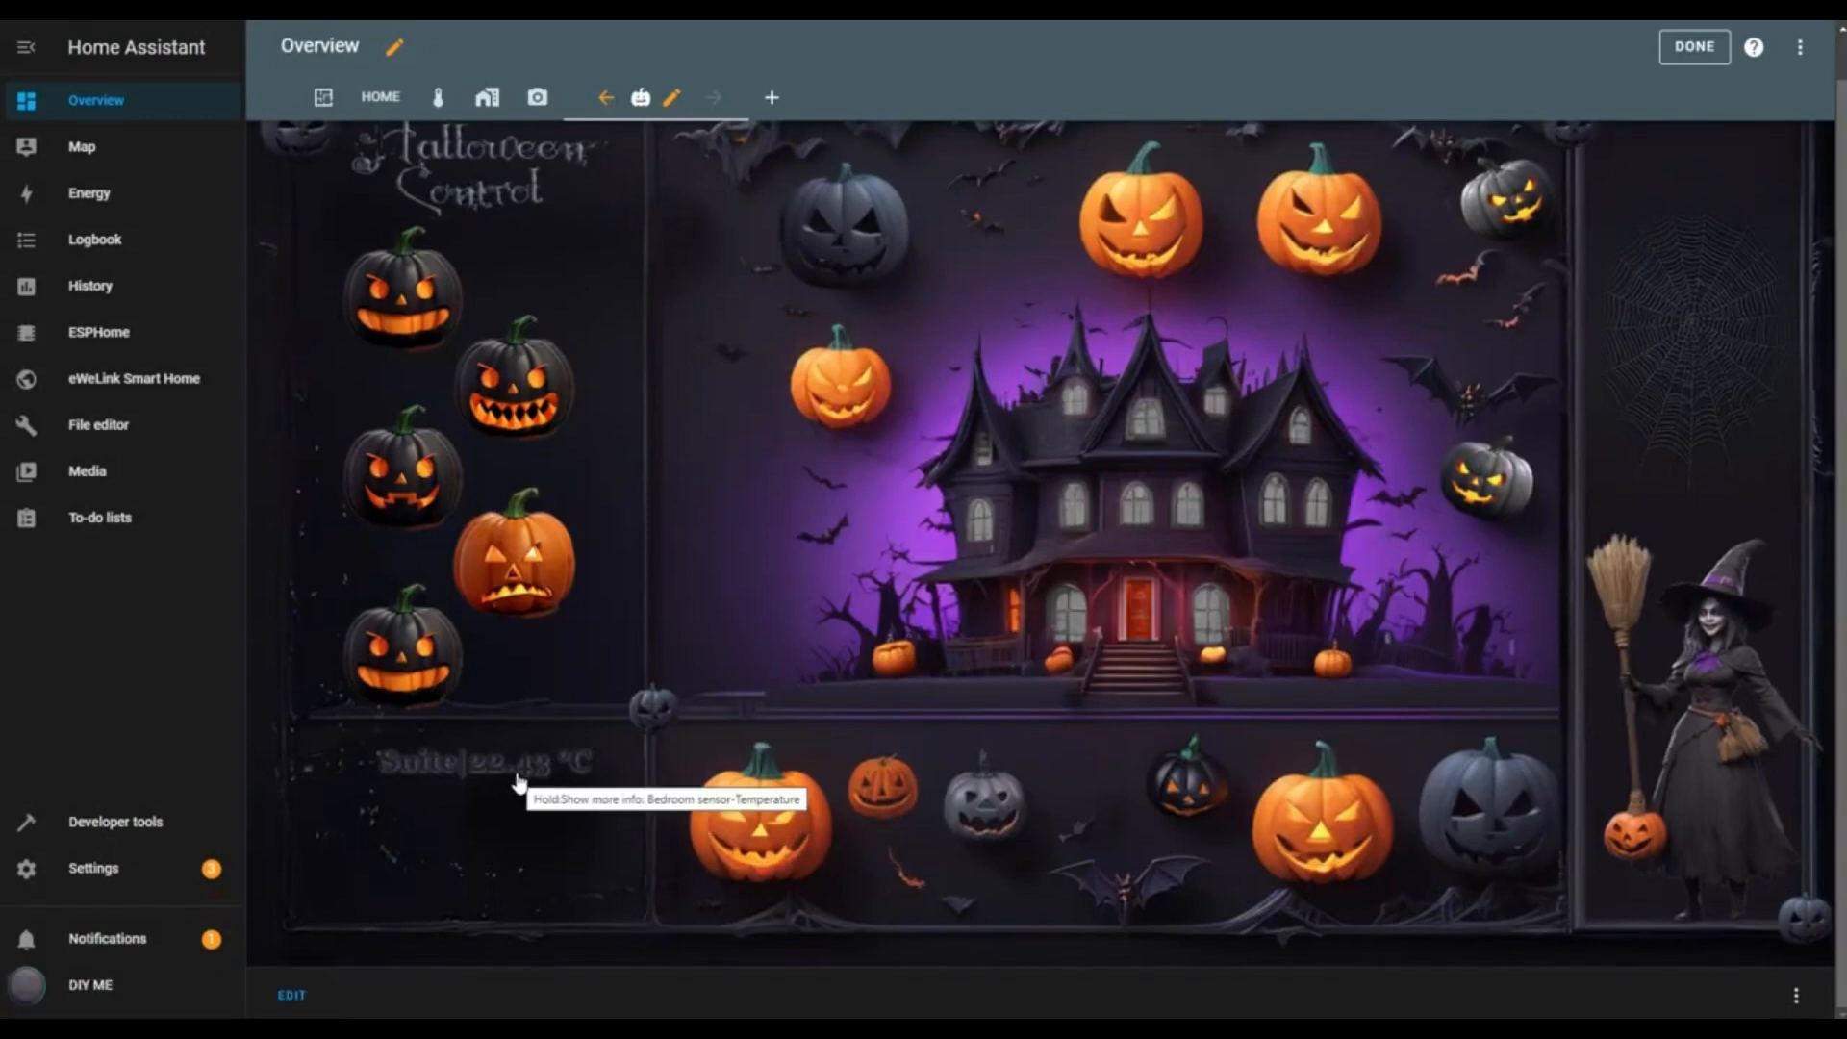
Duplicate the Suite temperature label and give the copy the Nana Sensor-Temperature entity, the prefix Bedroom1| and top: 82%
left_click(291, 994)
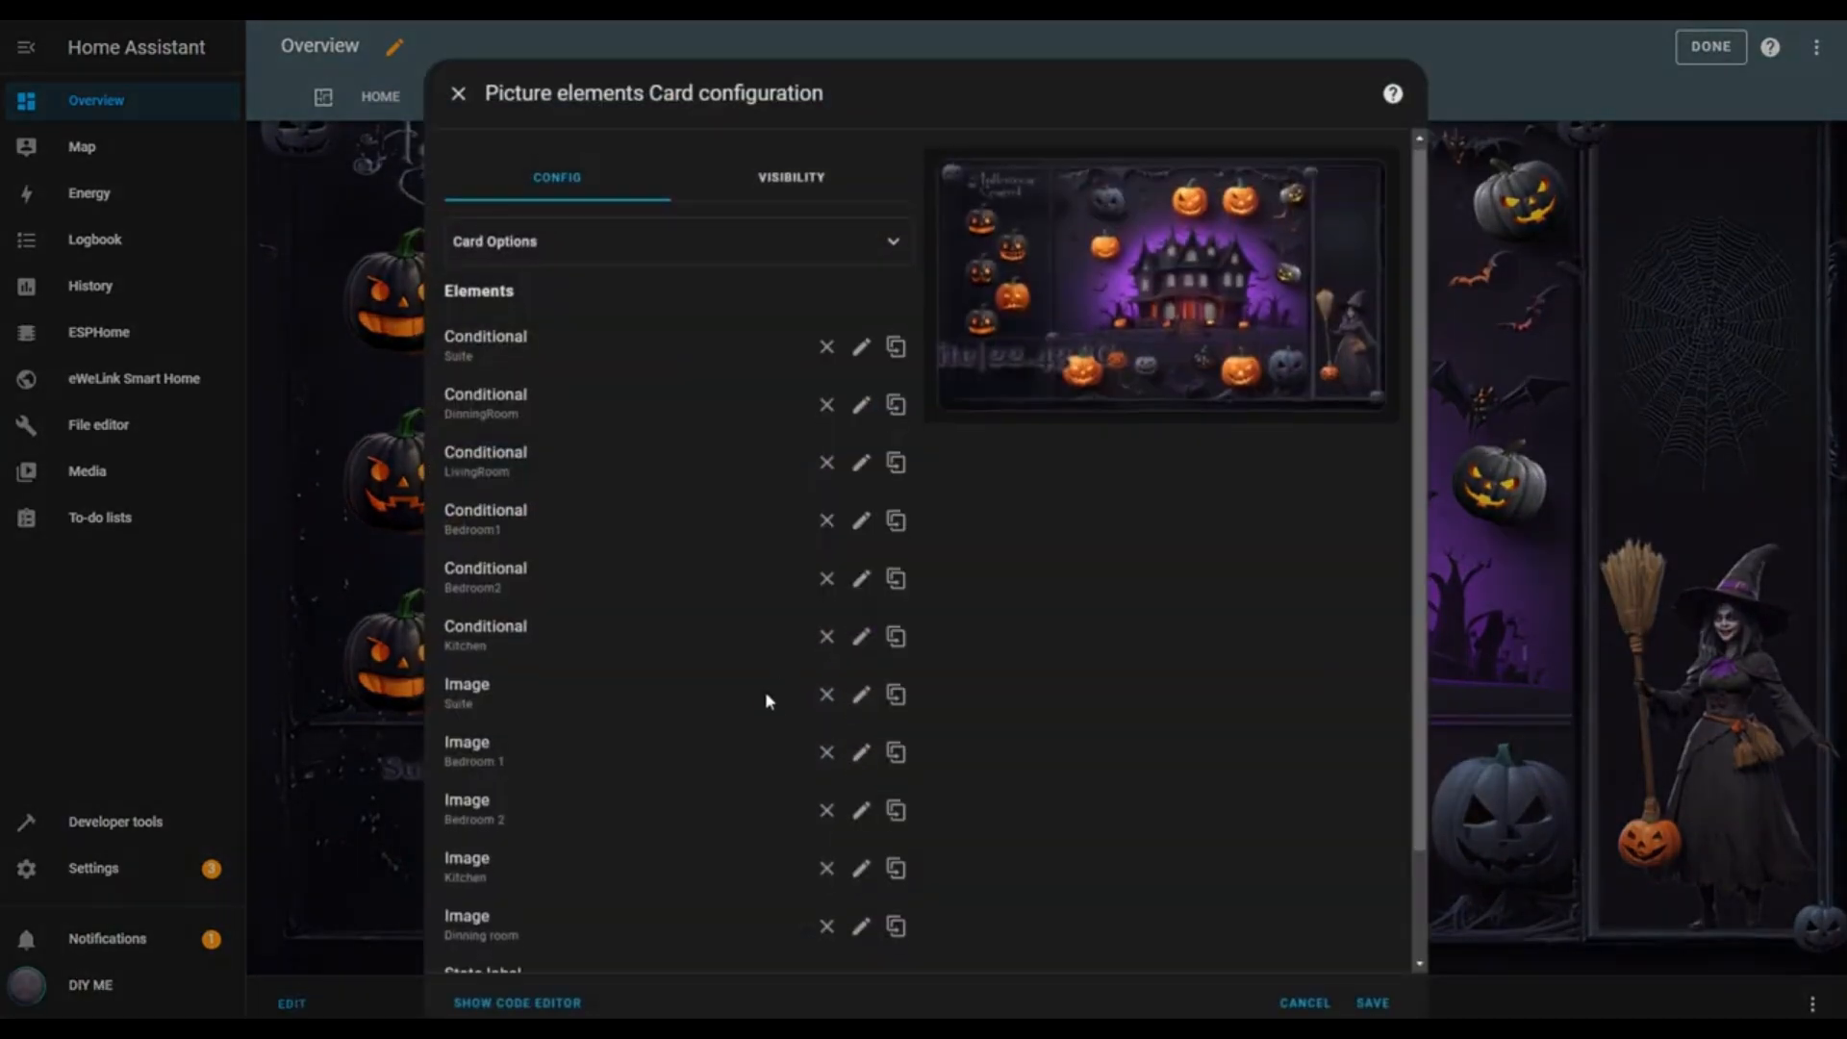
scroll(808, 817, "down", 2)
left_click(861, 858)
left_click(869, 209)
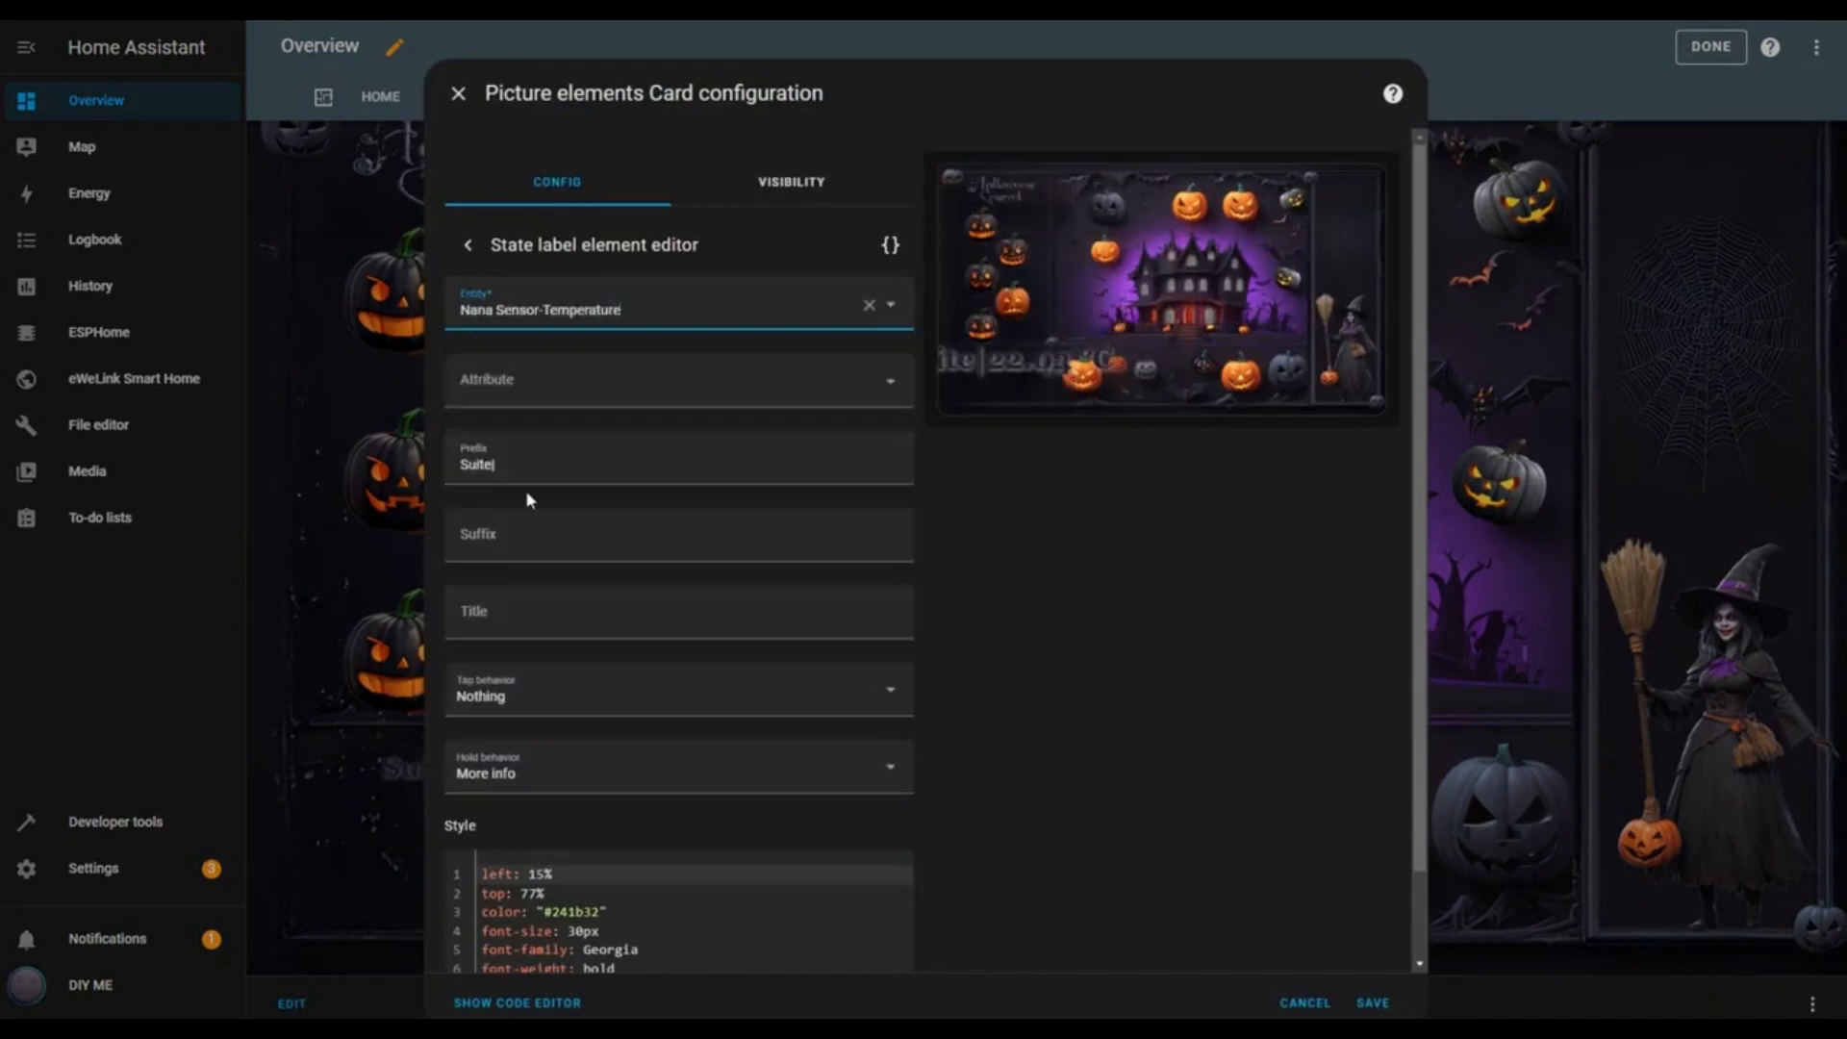
double_click(577, 369)
type("Bedroom1")
double_click(530, 797)
type("82")
left_click(467, 149)
Duplicate the Bedroom1 label, give the copy the Necas sensor-Temperature entity and the prefix Bedroom2|, and save the card
scroll(907, 817, "down", 3)
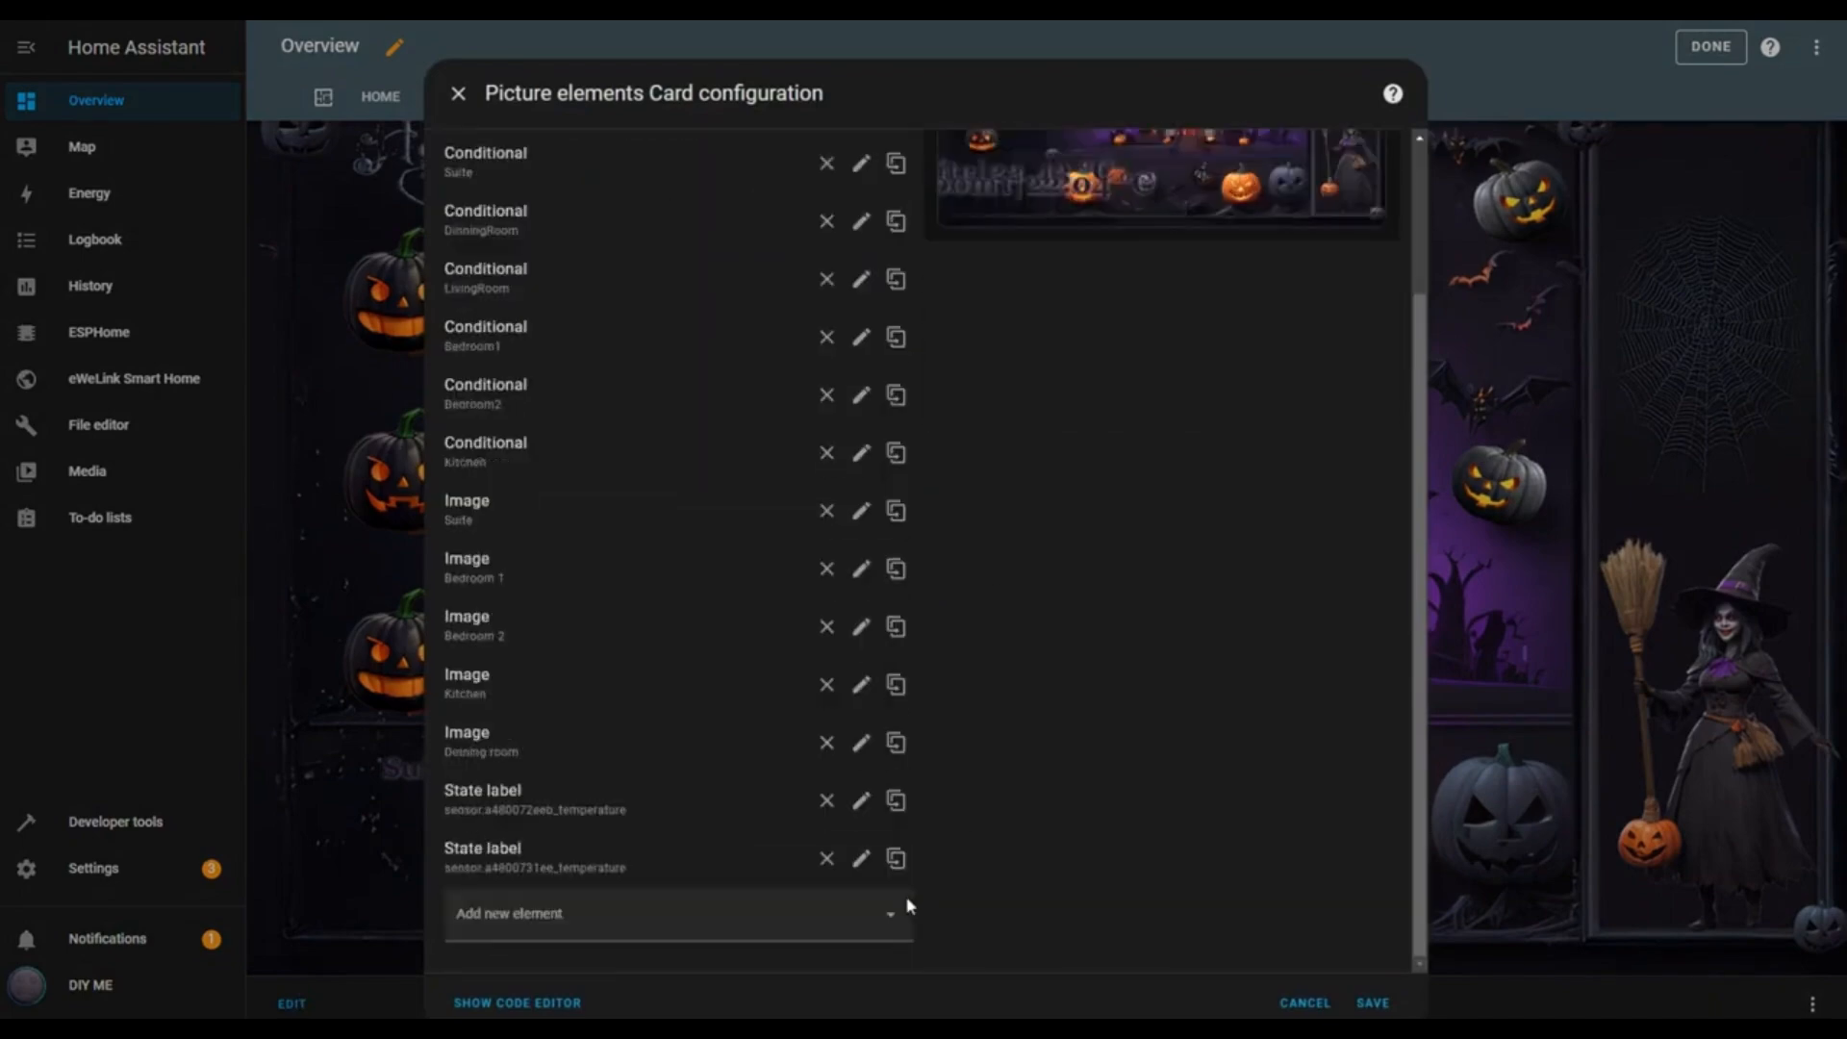
left_click(898, 860)
left_click(862, 917)
left_click(868, 305)
left_click(561, 306)
left_click(577, 374)
left_click_drag(529, 466, 449, 465)
type("Bedroom2")
scroll(965, 657, "down", 1)
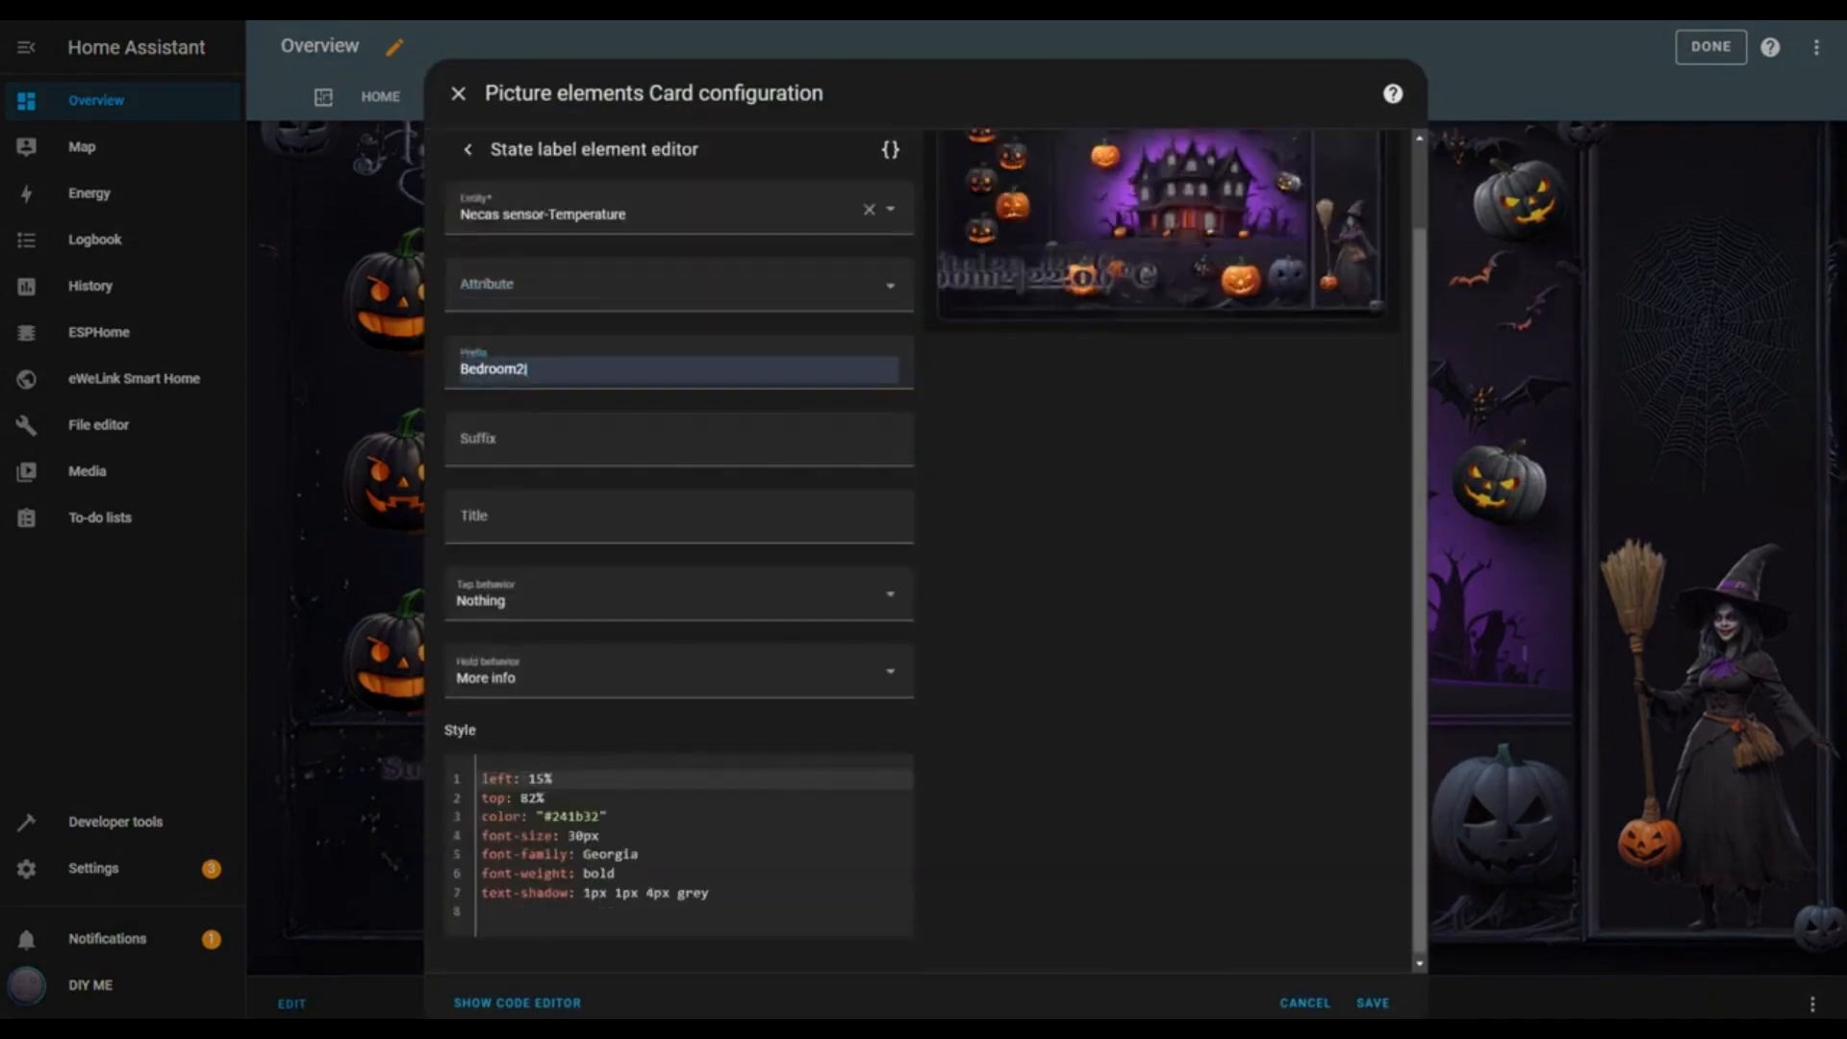
left_click(712, 892)
left_click(1375, 1001)
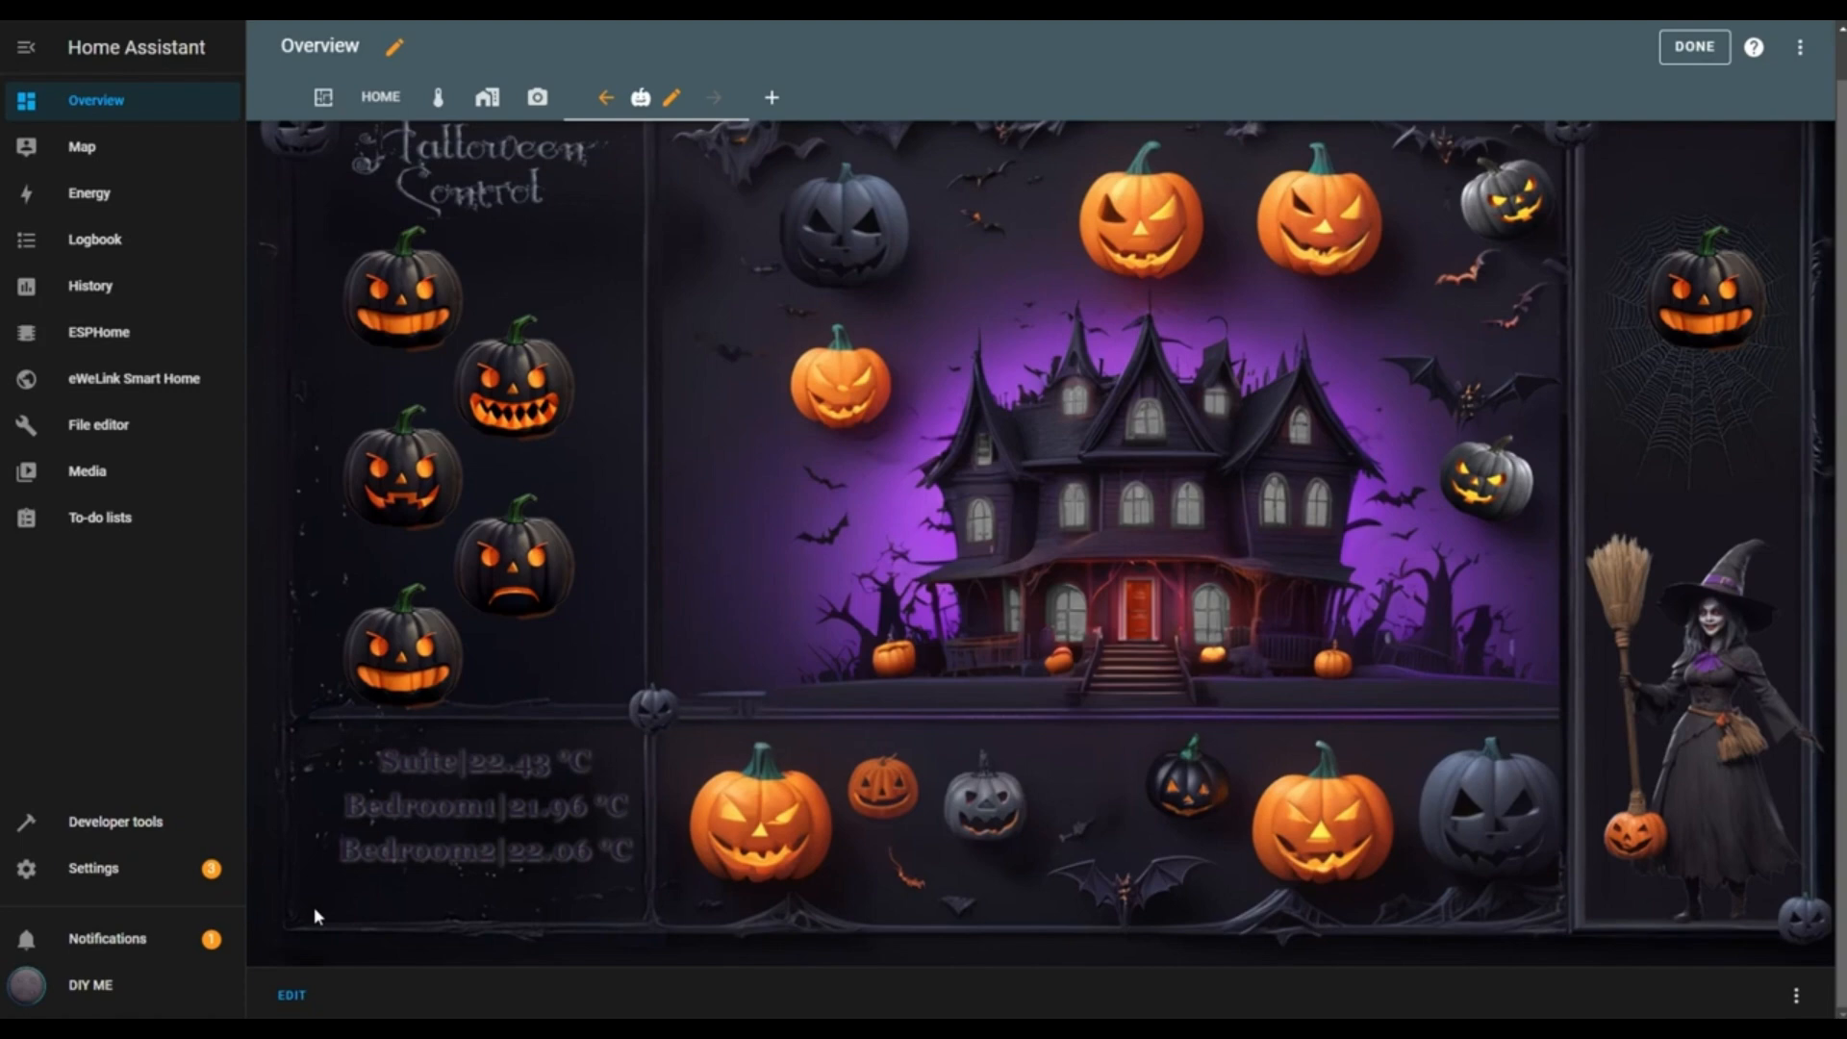
Add a Conditional element titled "Someone at the door" to the card
left_click(291, 994)
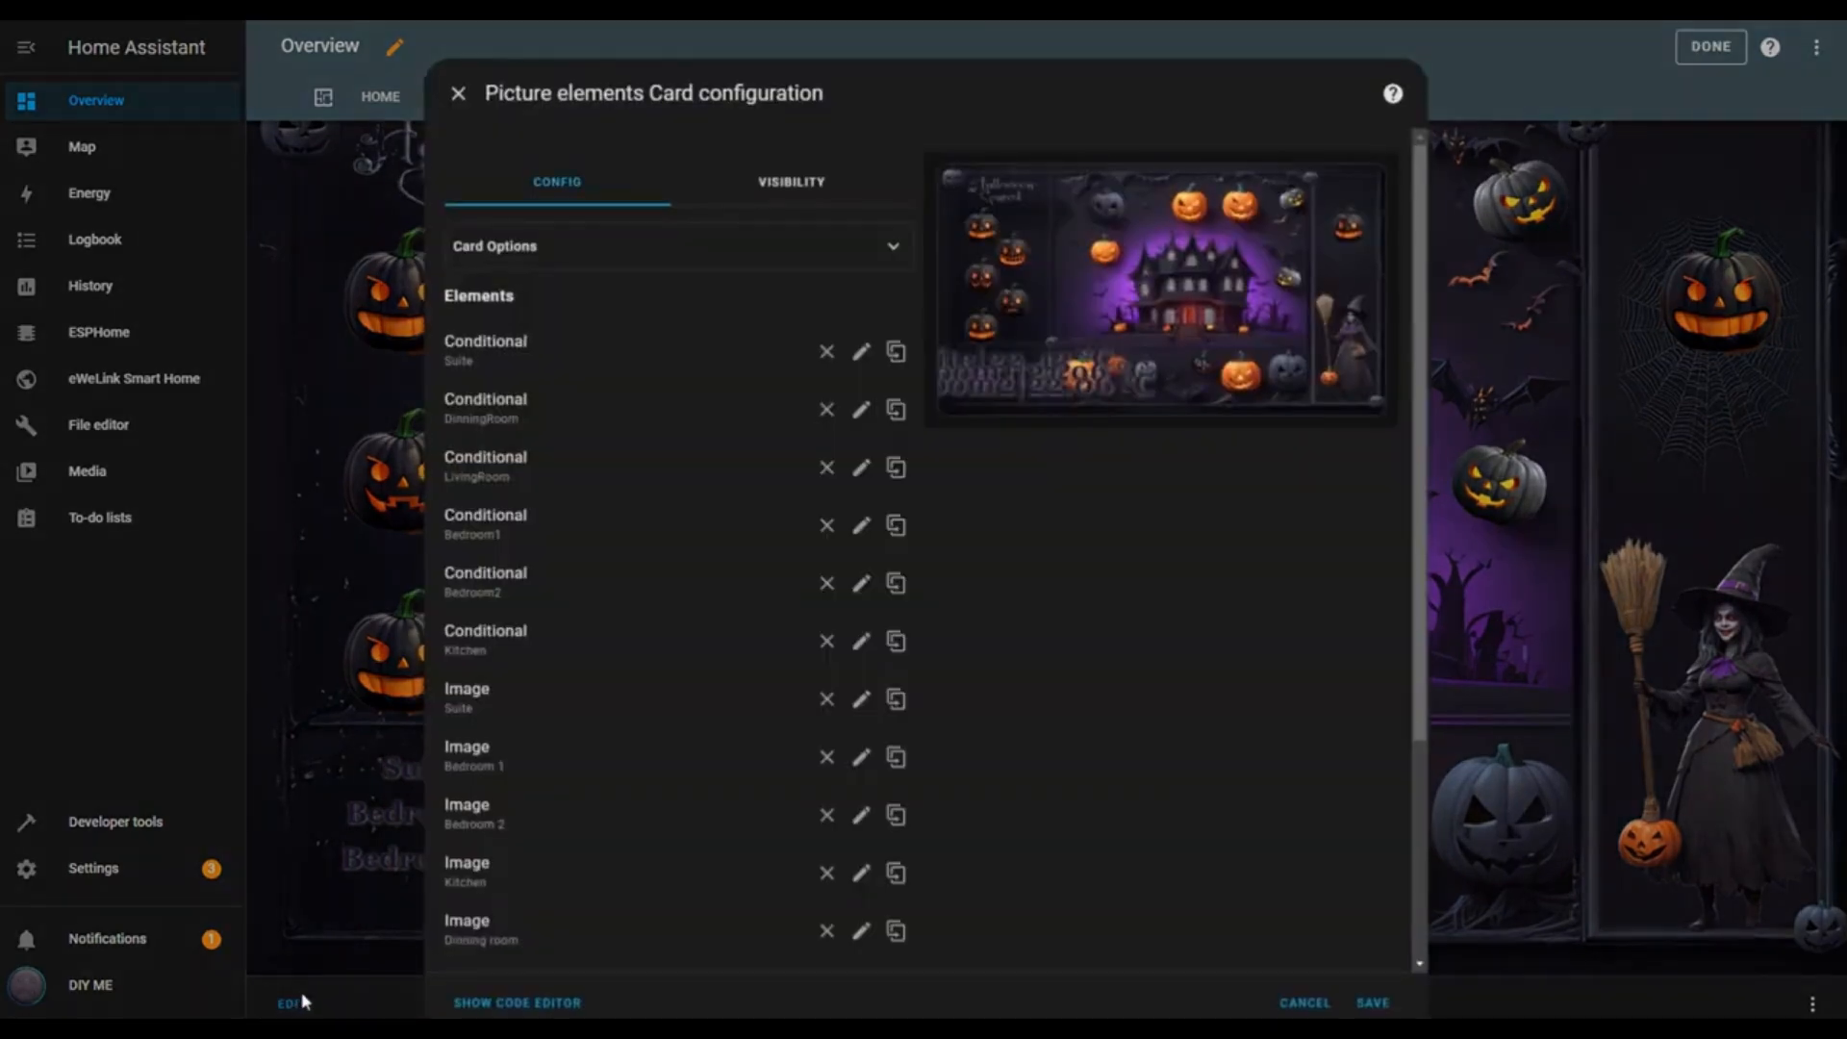
scroll(739, 856, "down", 5)
left_click(887, 914)
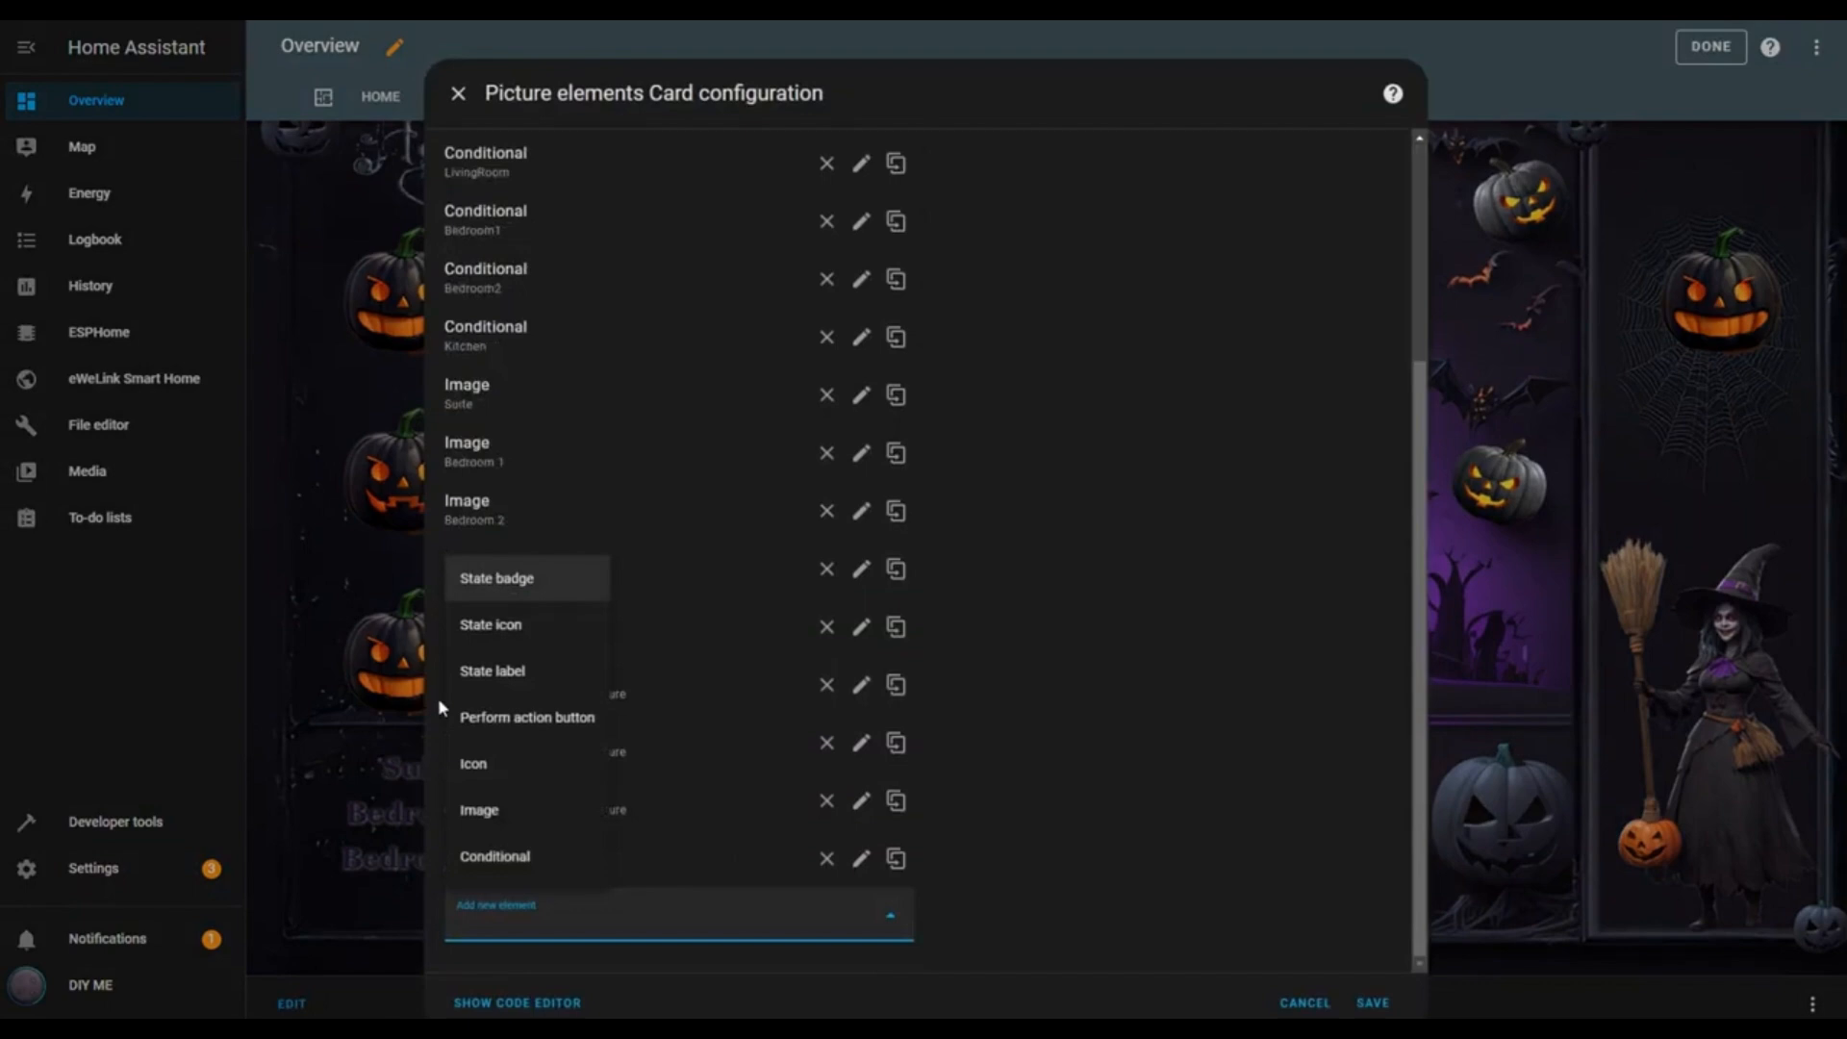
left_click(507, 866)
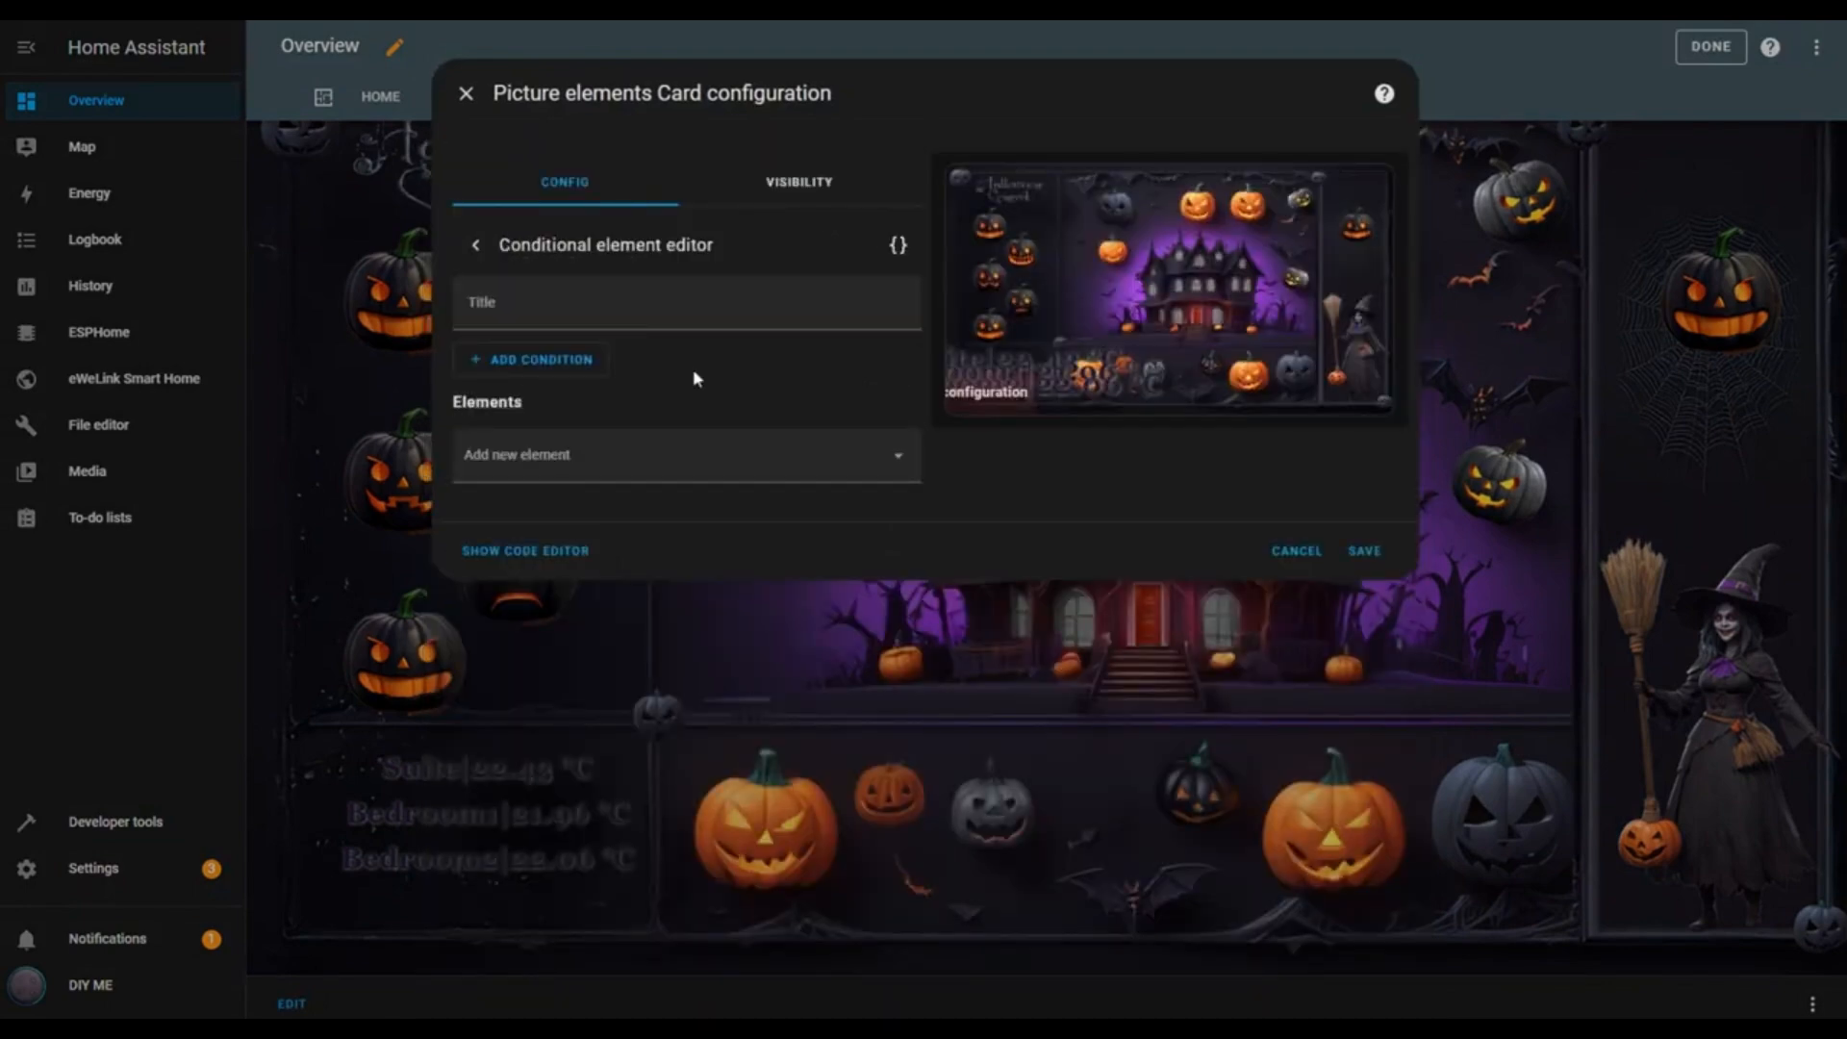
left_click(501, 302)
type("Someone")
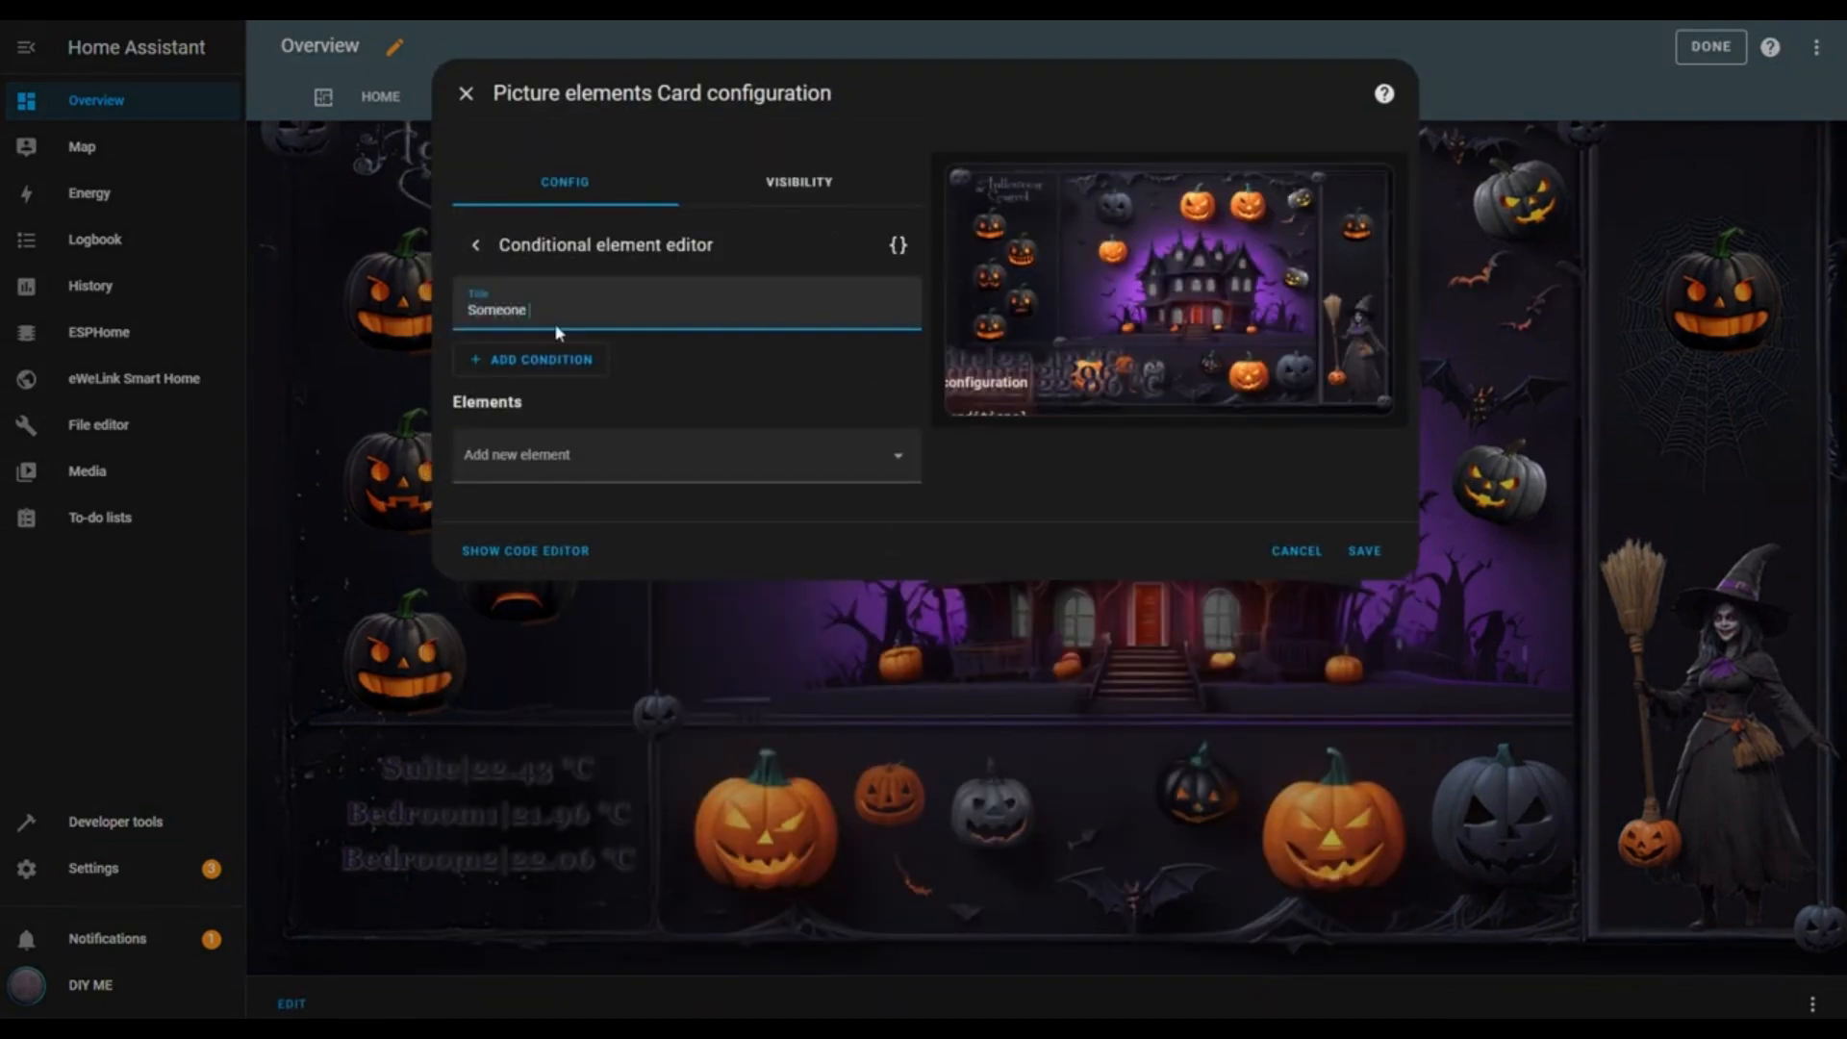
type(" at the door")
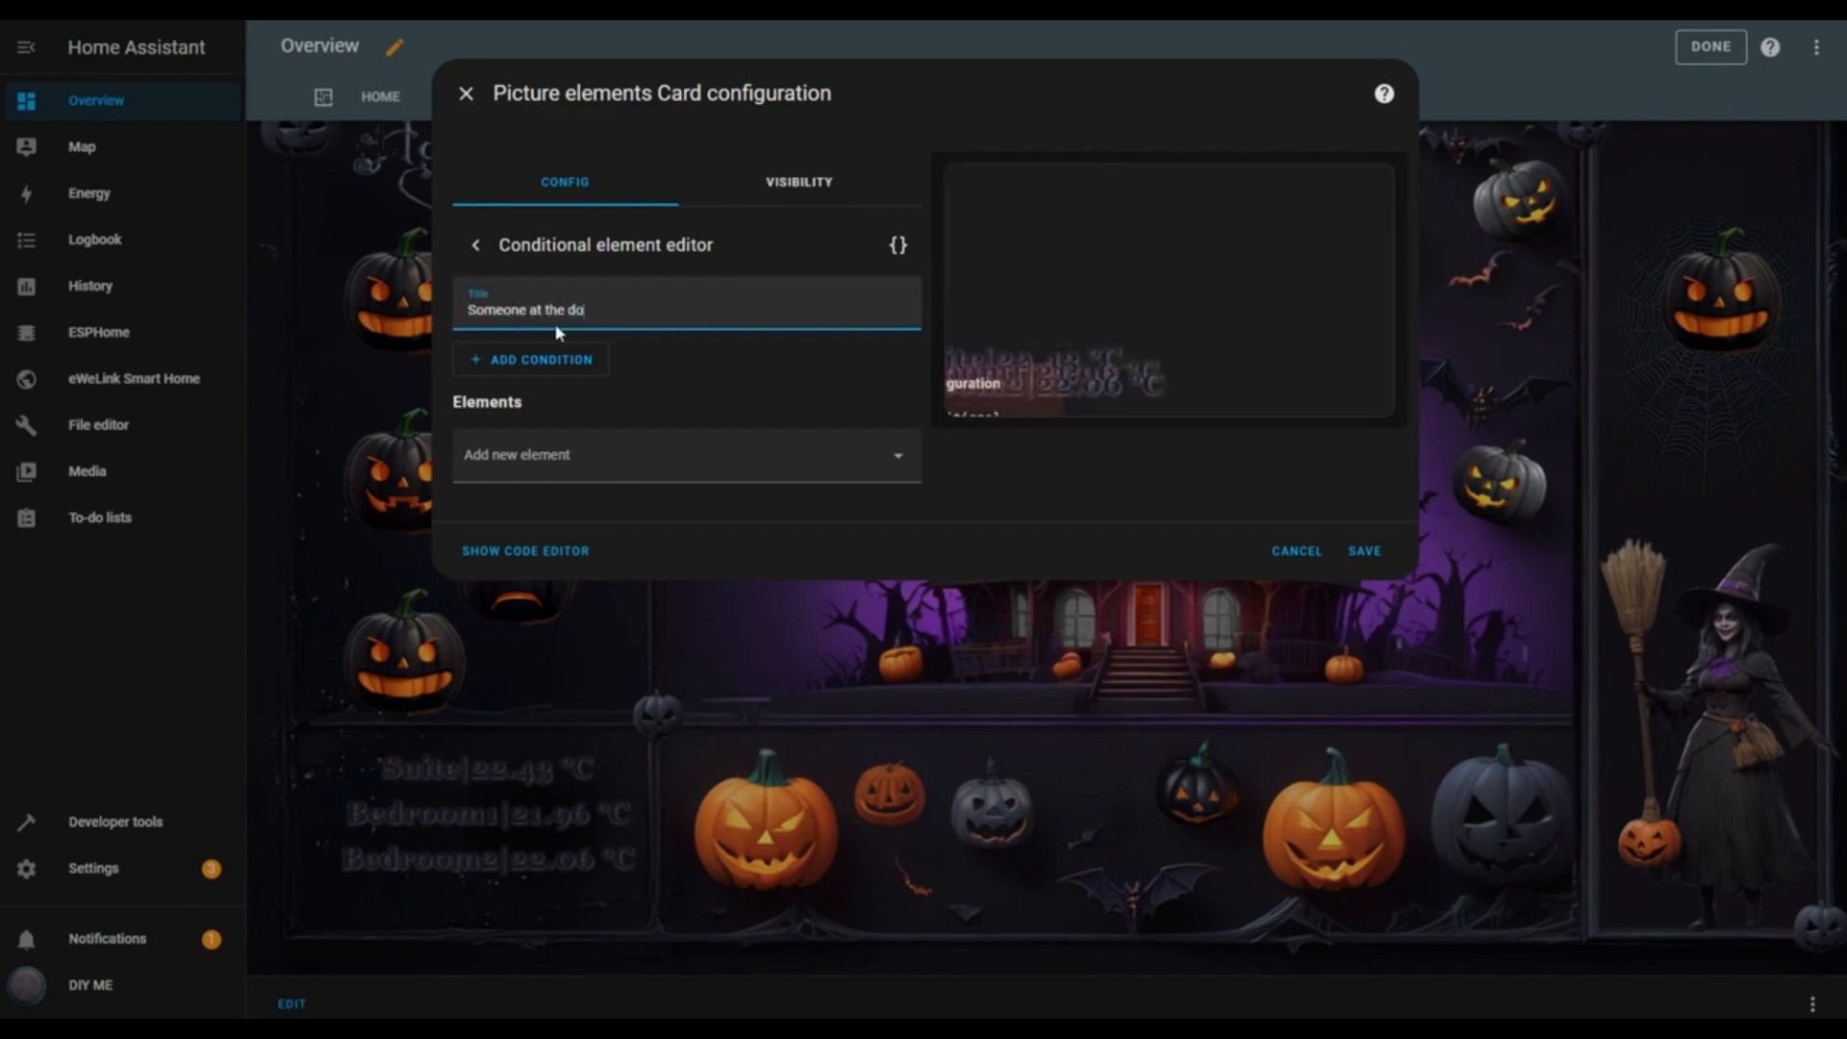
Add an Entity state condition requiring Entrance motion Motion to be equal to Detected
left_click(572, 361)
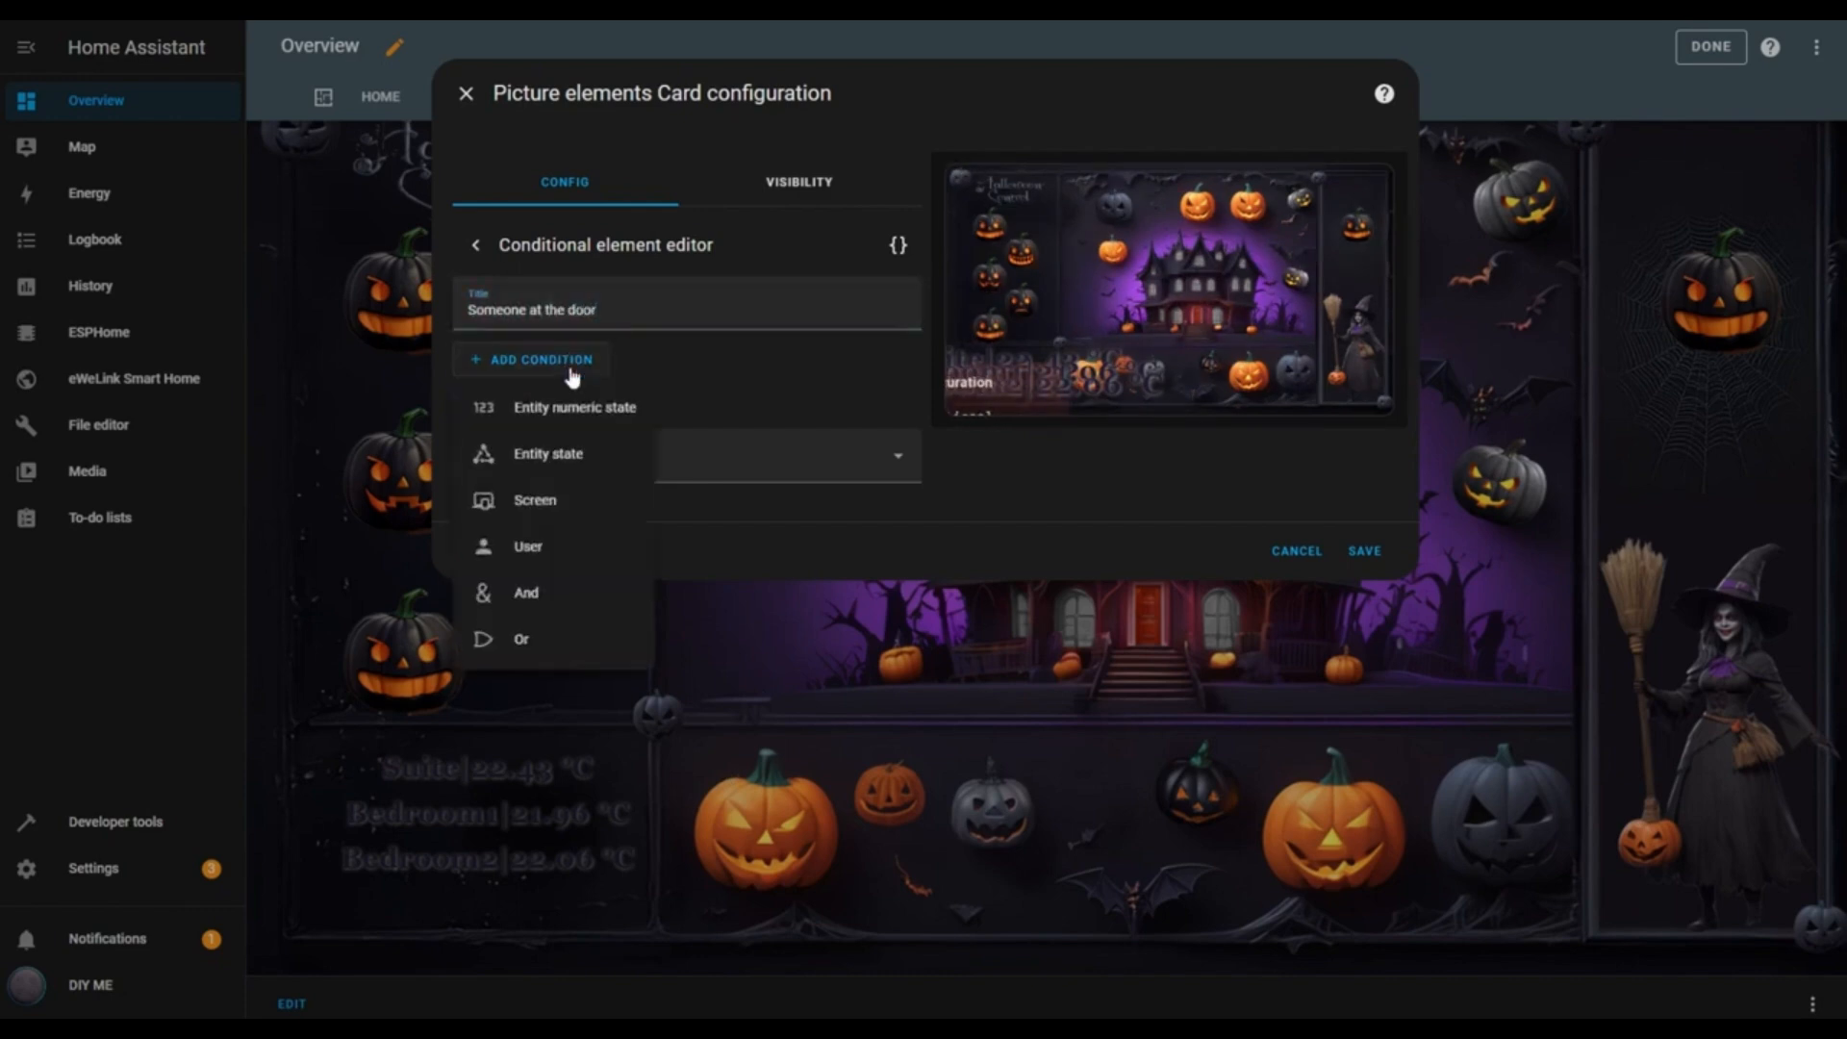
left_click(568, 462)
left_click(576, 434)
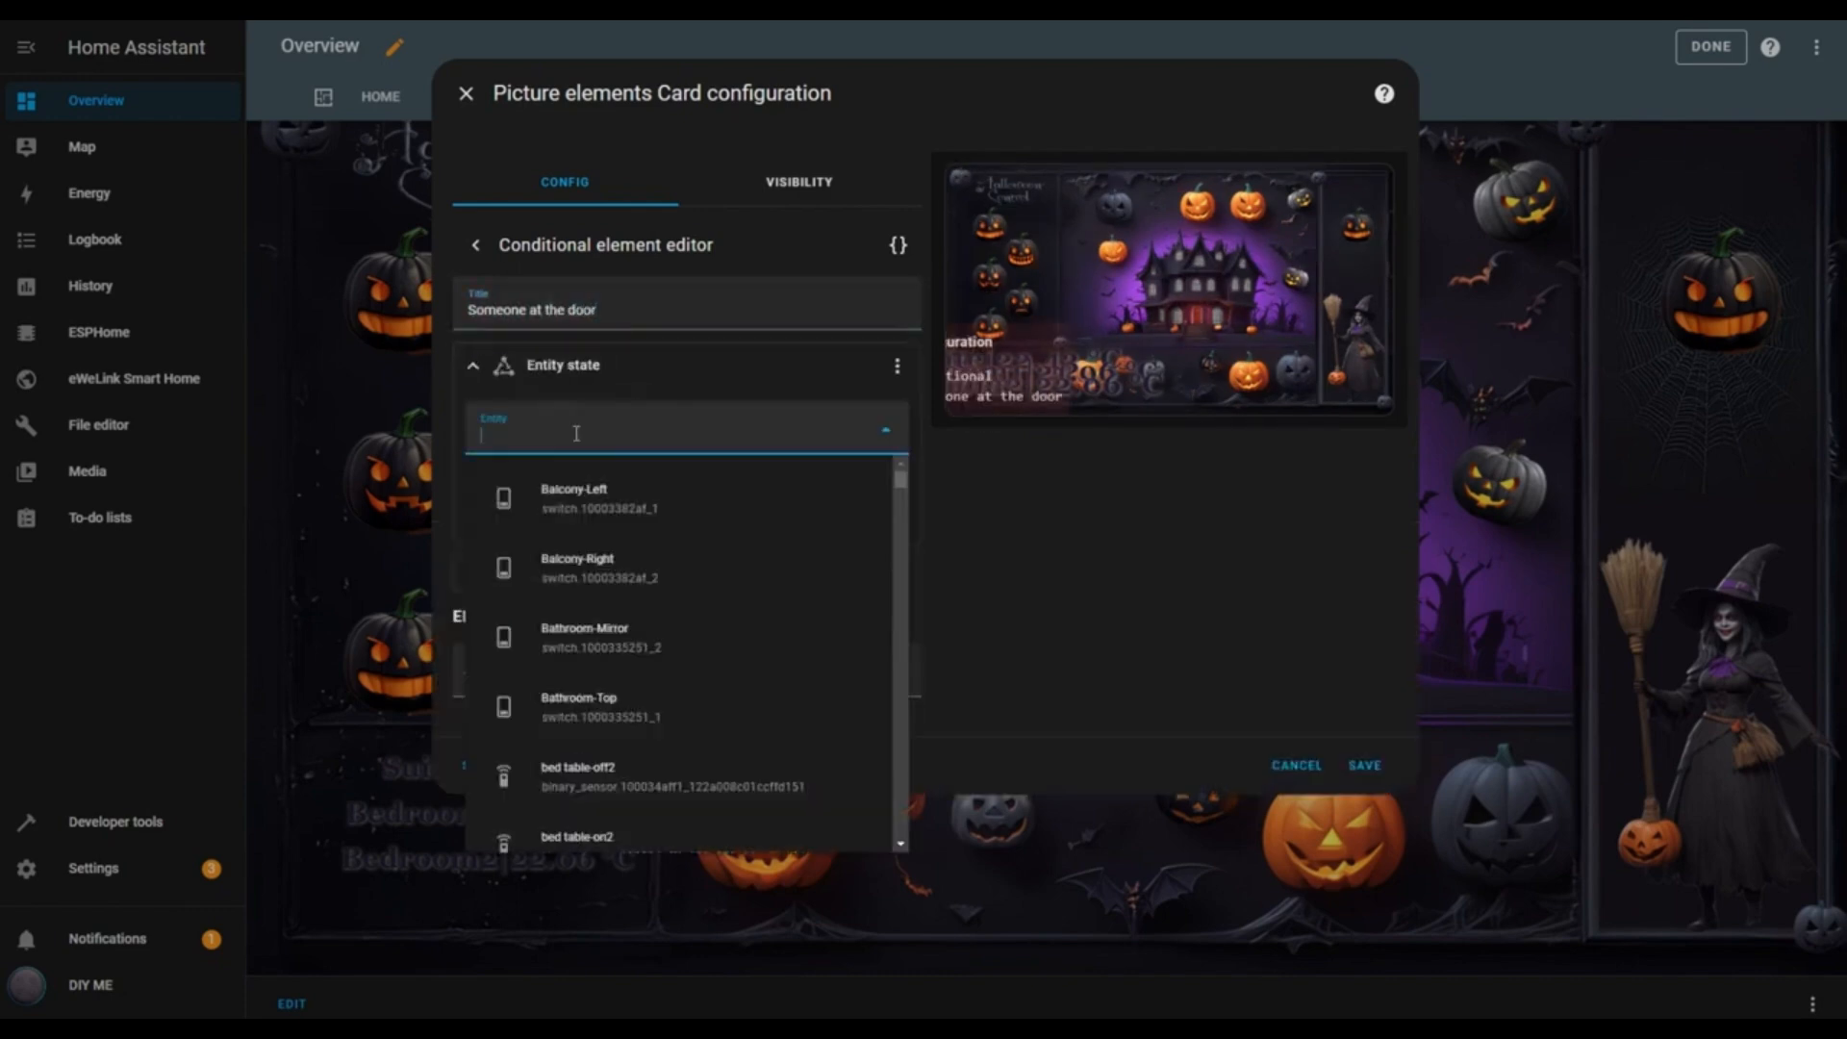
type("entr")
left_click(619, 558)
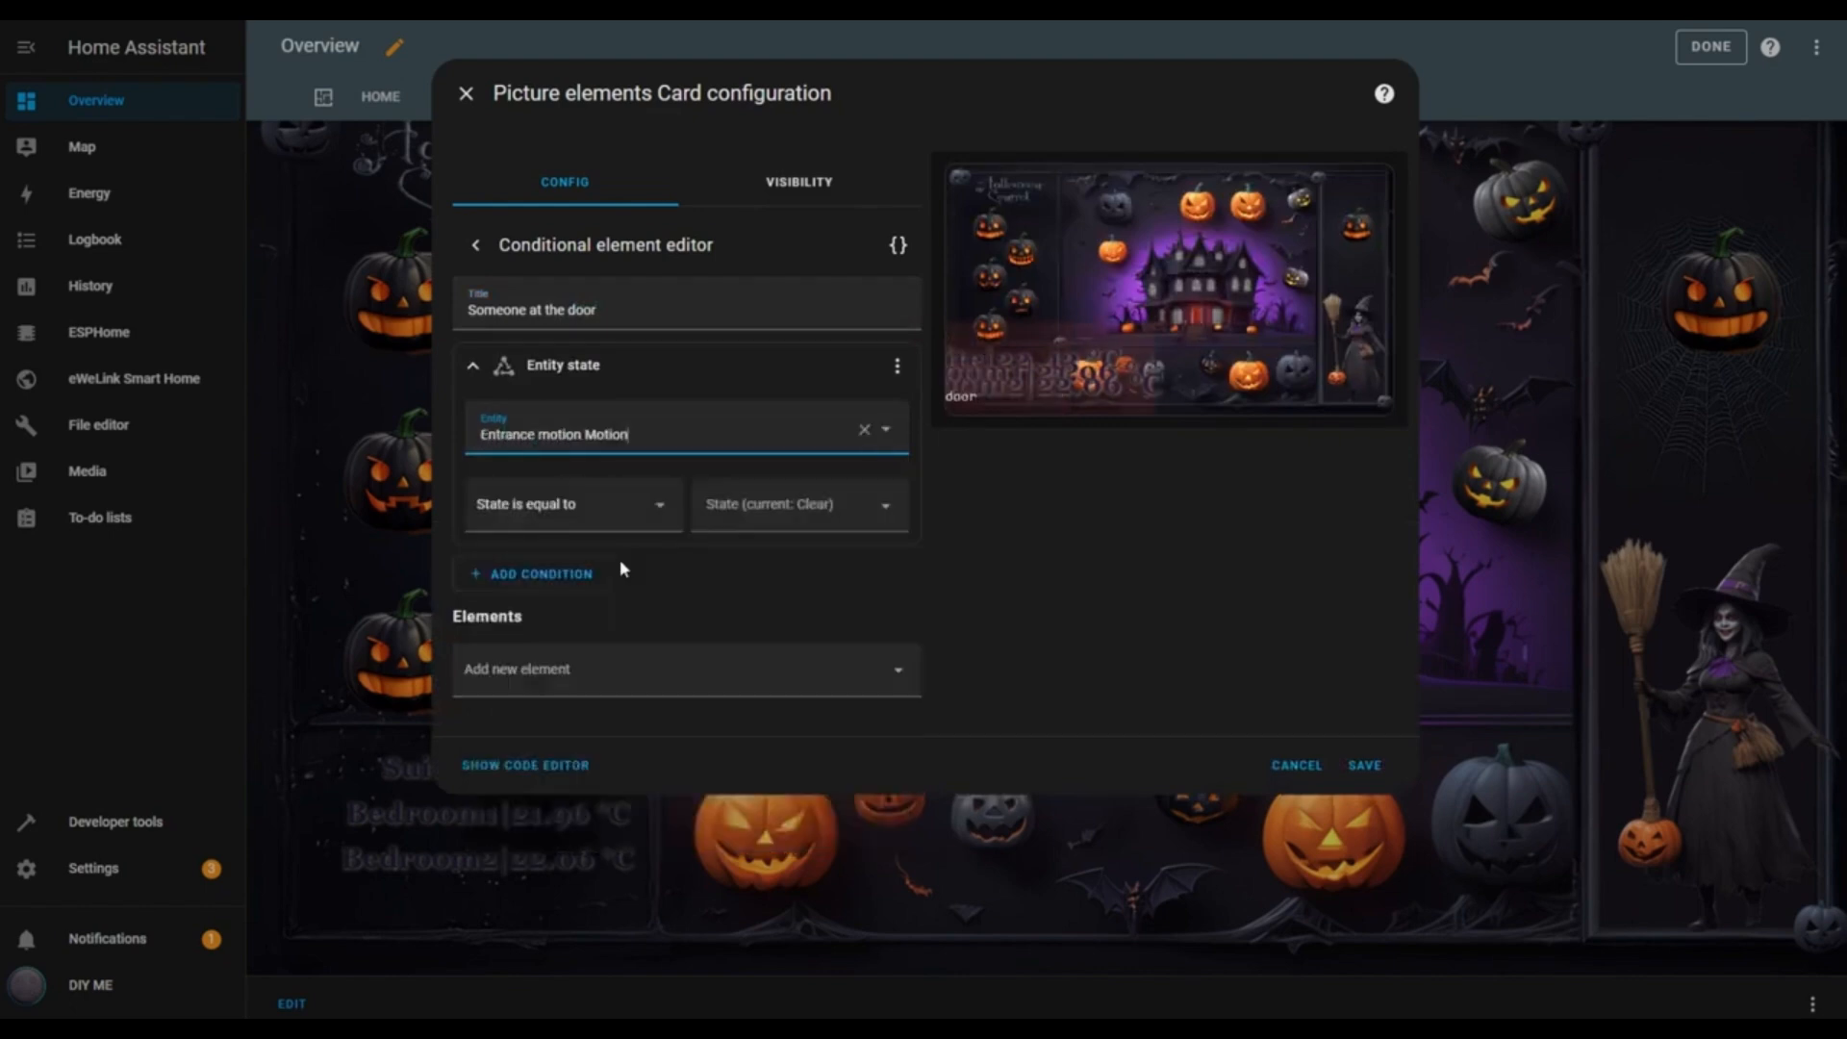
left_click(890, 520)
left_click(747, 567)
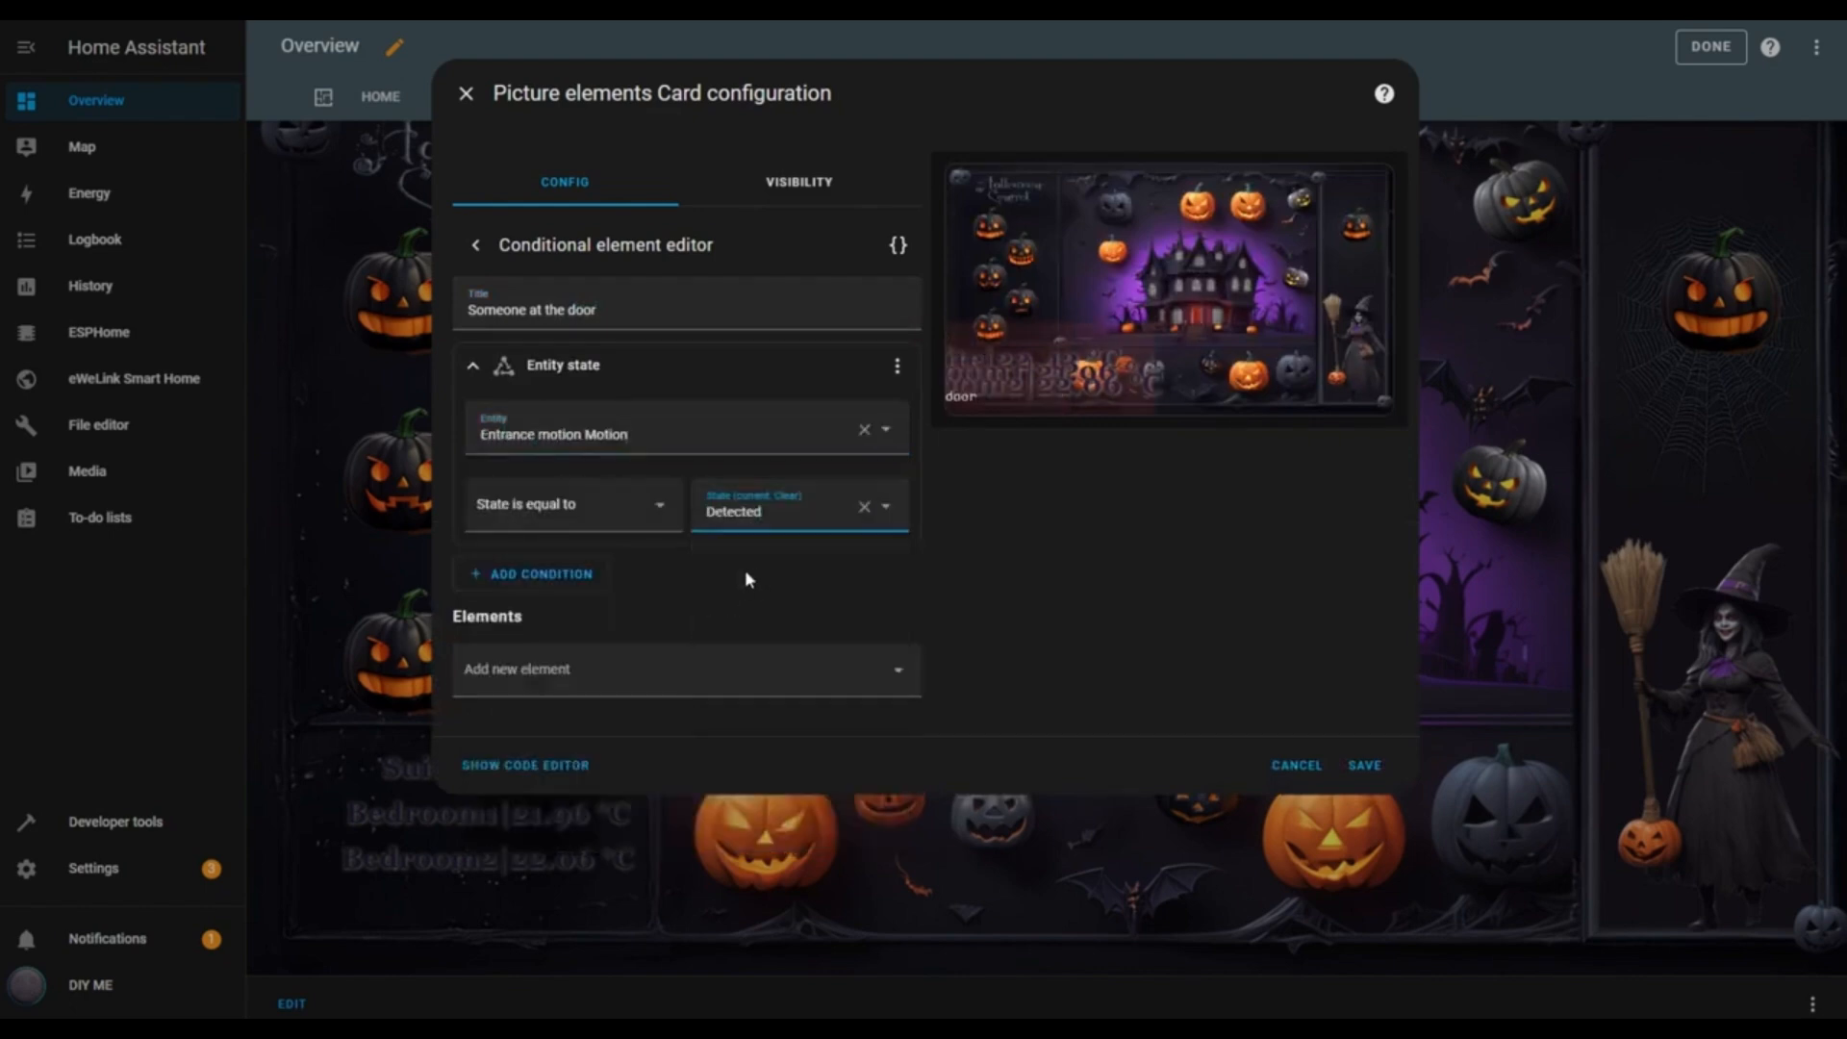
Add an Image element to the conditional element, with both tap and hold behavior set to Nothing
left_click(897, 670)
left_click(489, 575)
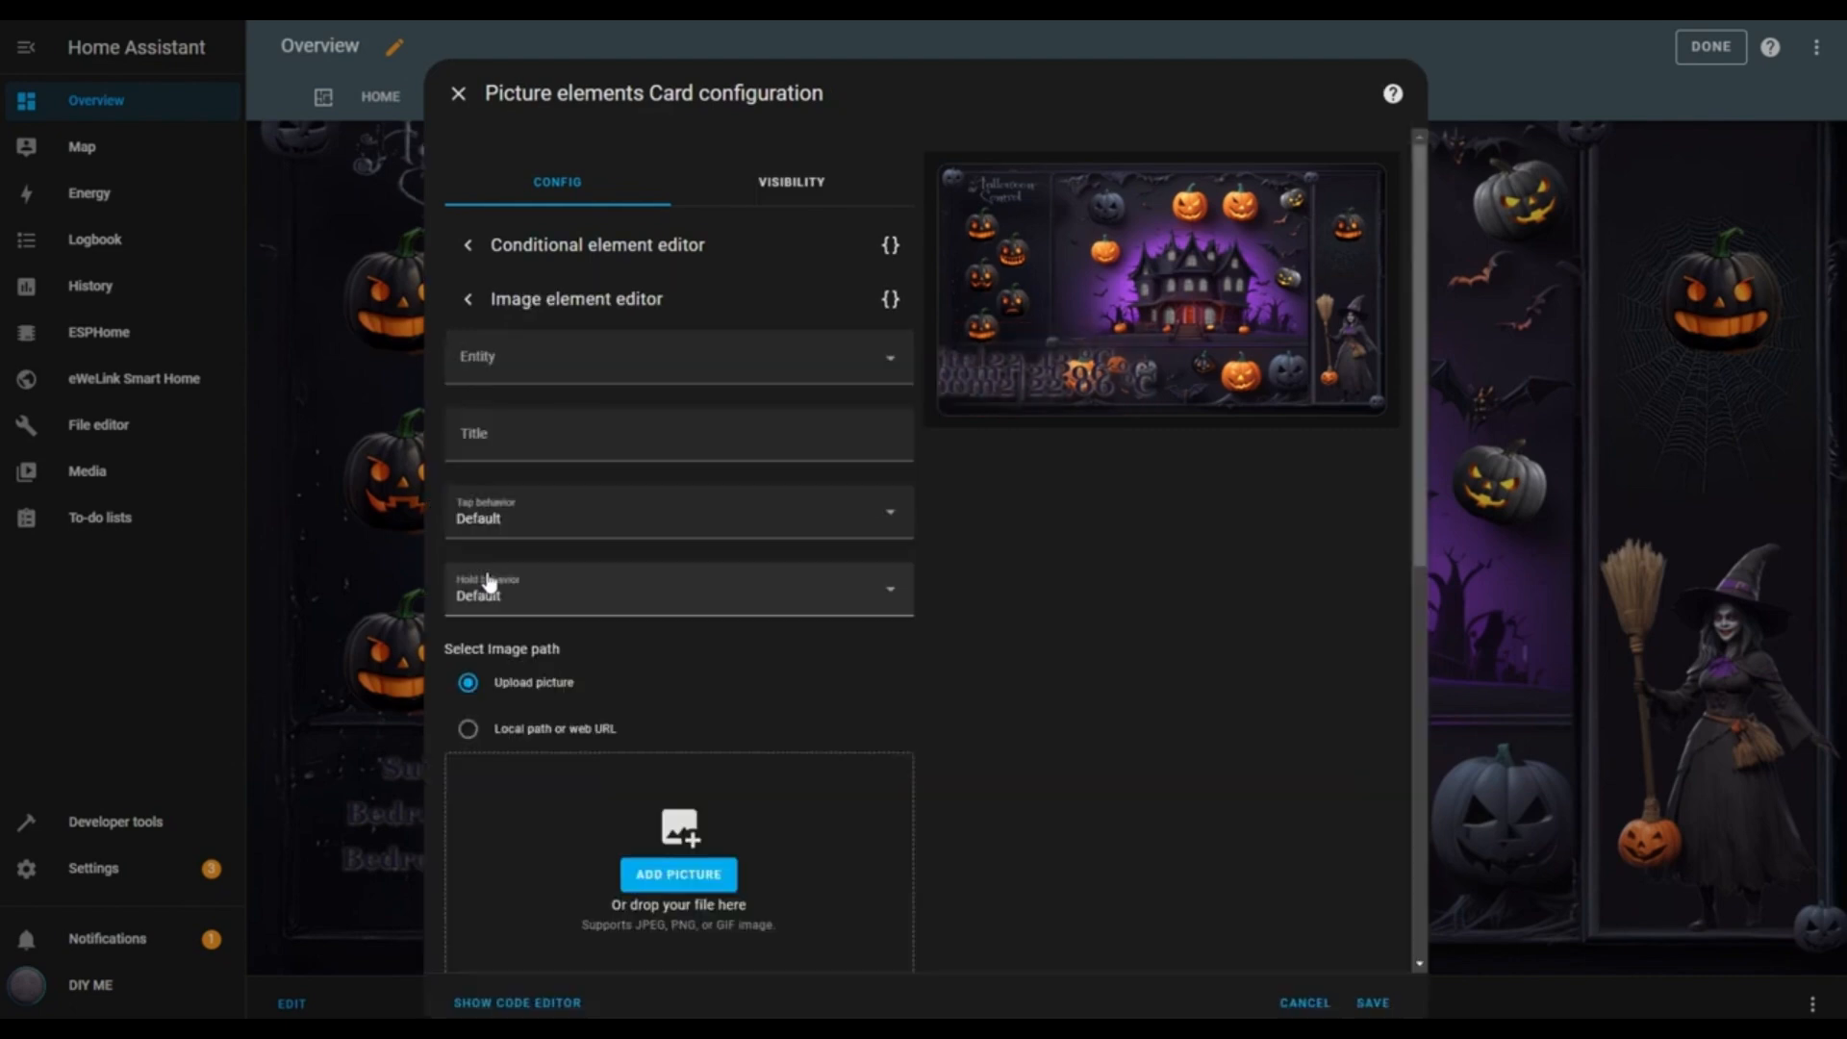
scroll(857, 640, "down", 1)
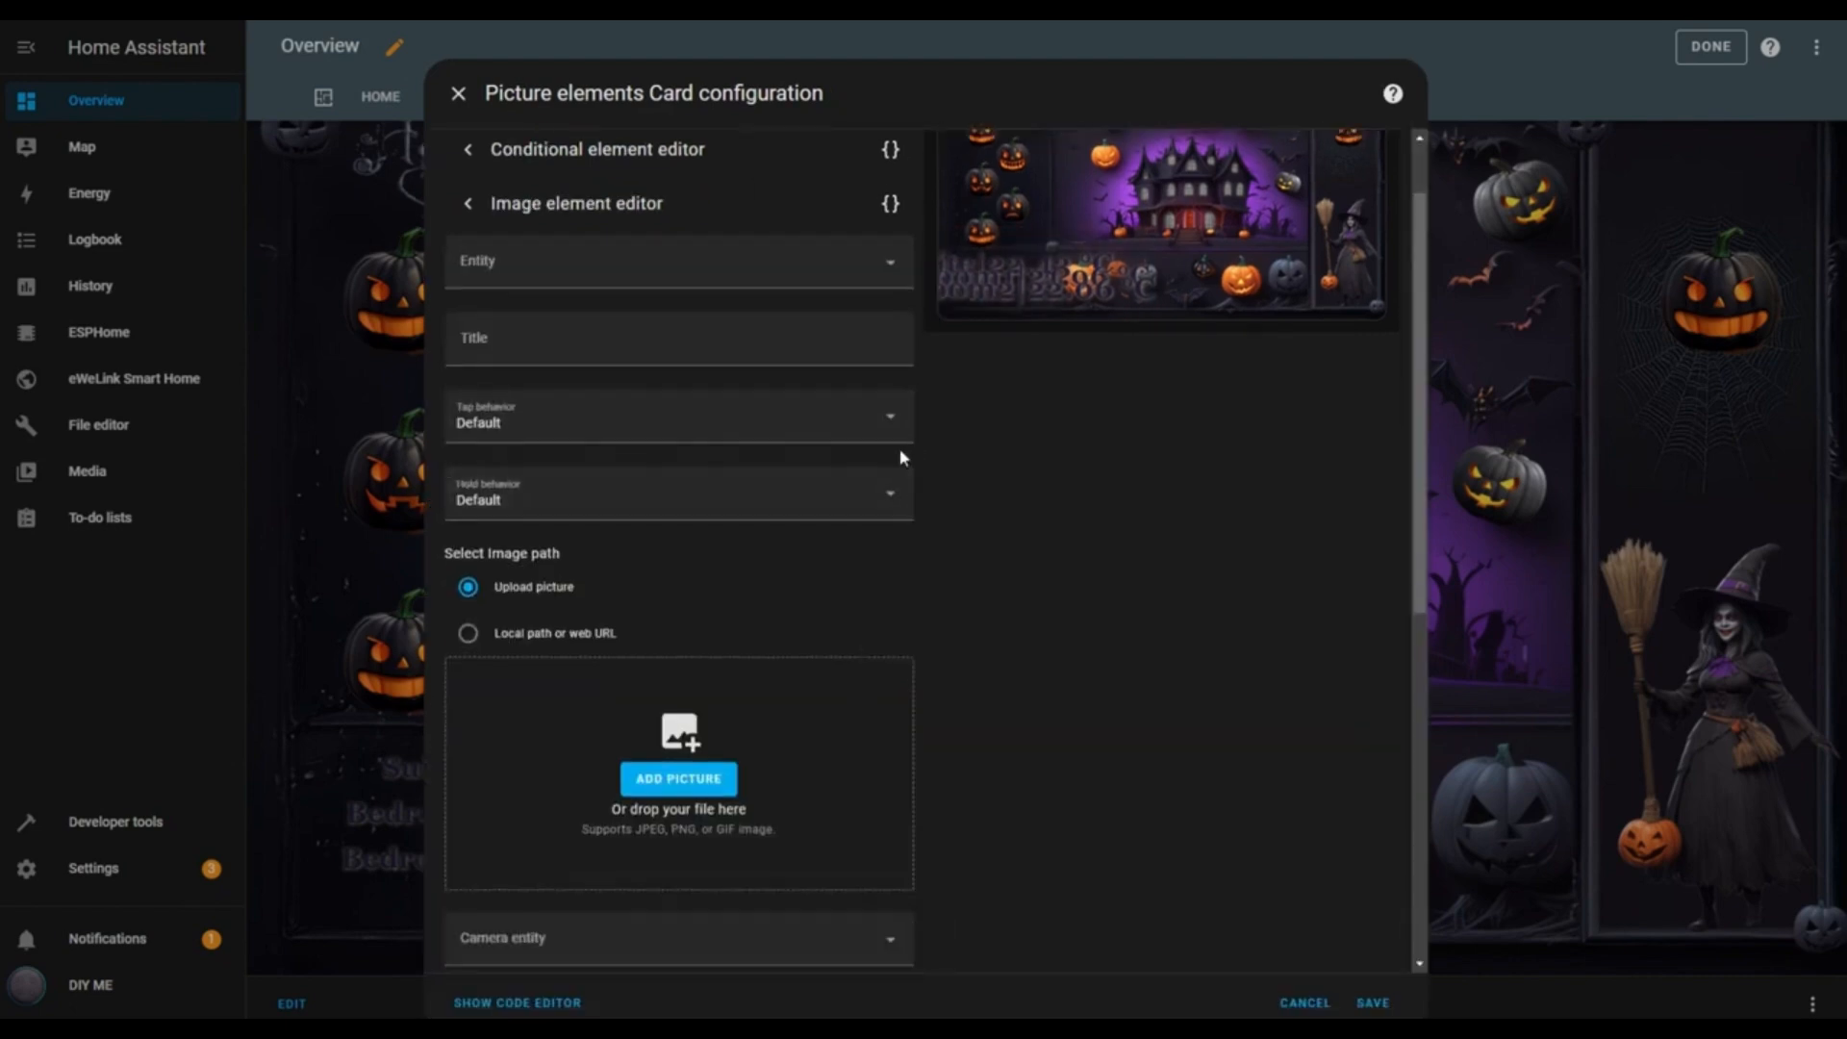
left_click(890, 420)
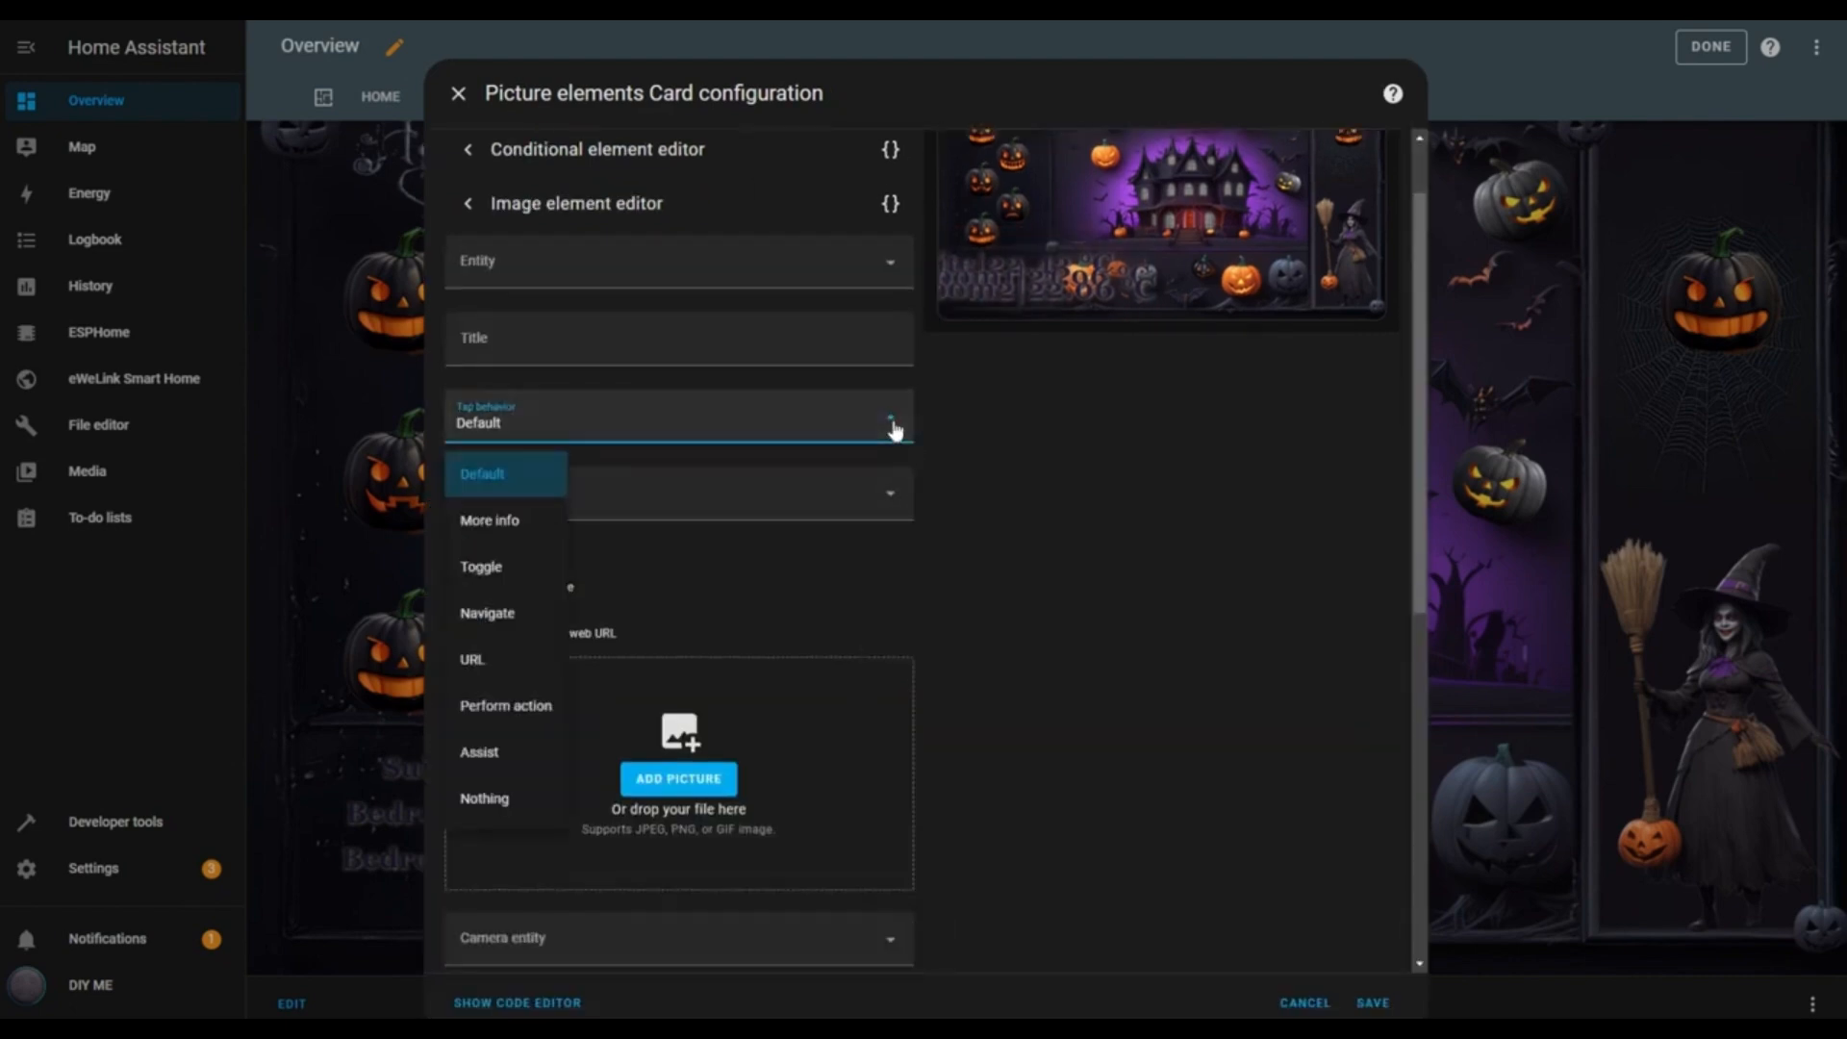
left_click(507, 796)
left_click(890, 492)
left_click(494, 875)
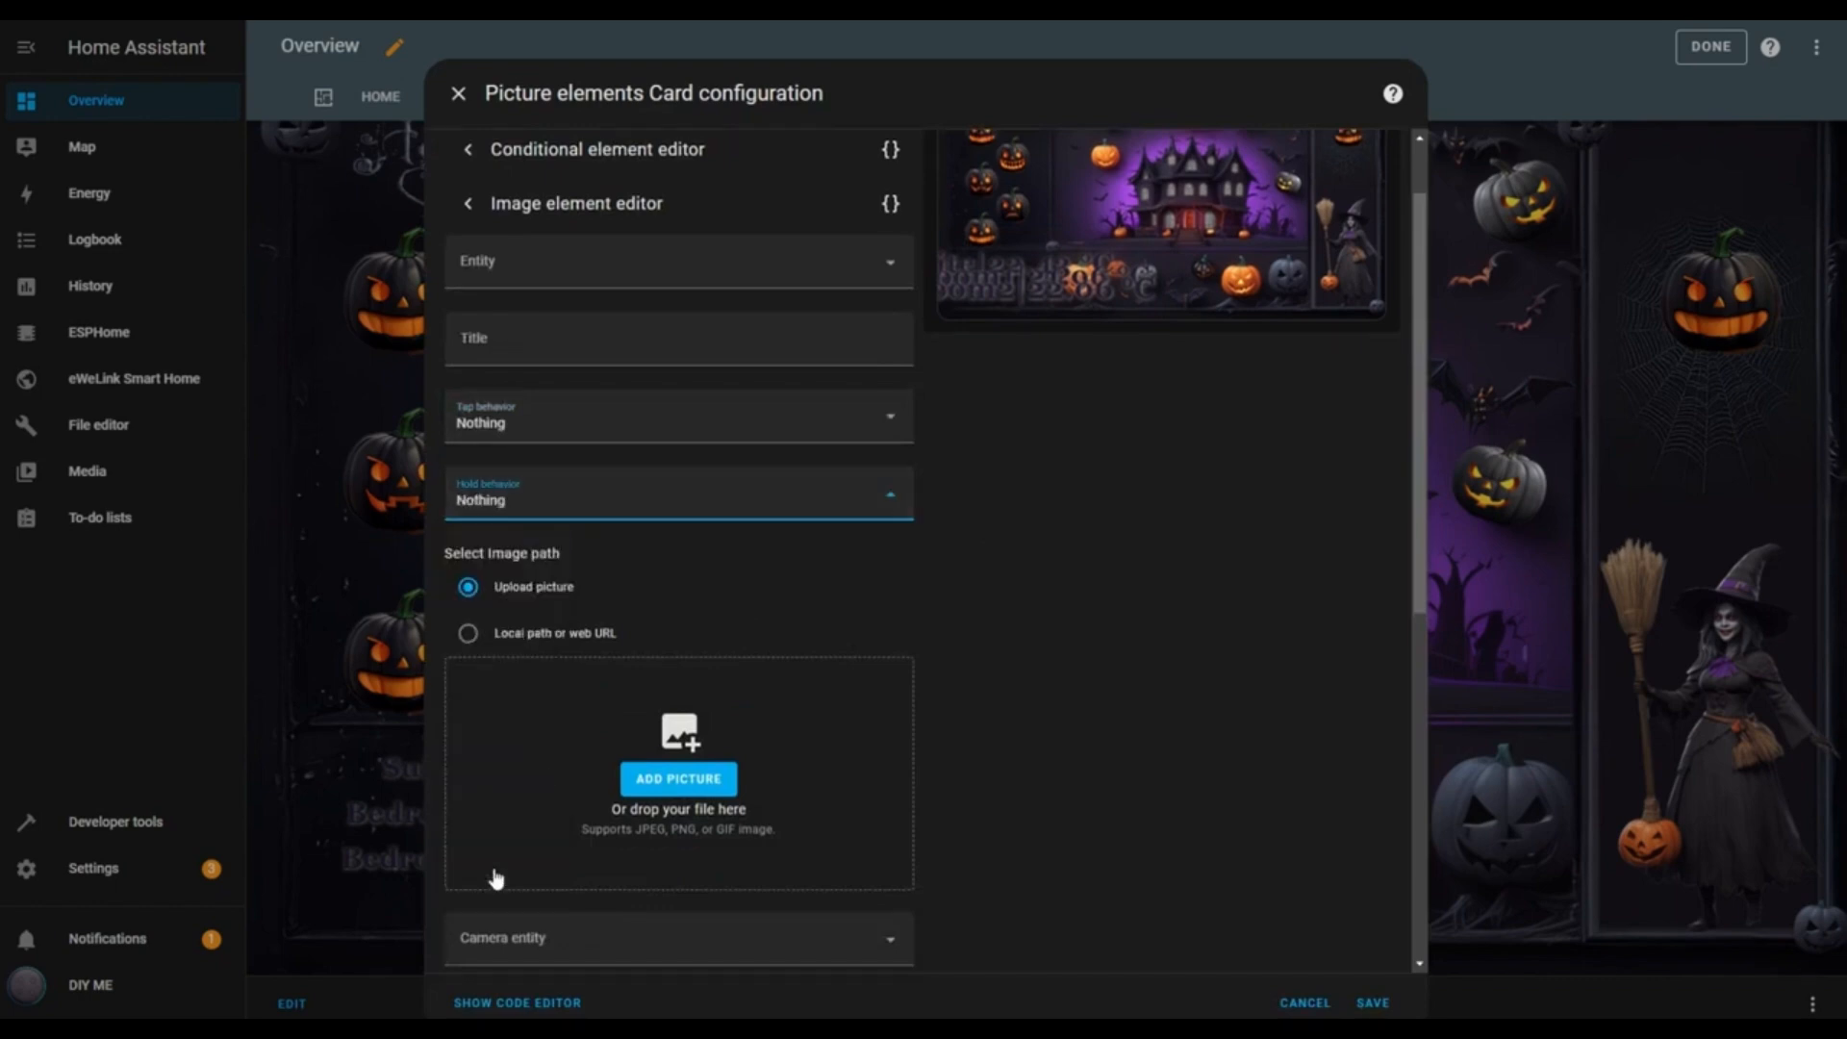
Use a local path for the image and set it to \local\halloween\backwitch.png
left_click(468, 633)
scroll(1041, 635, "down", 3)
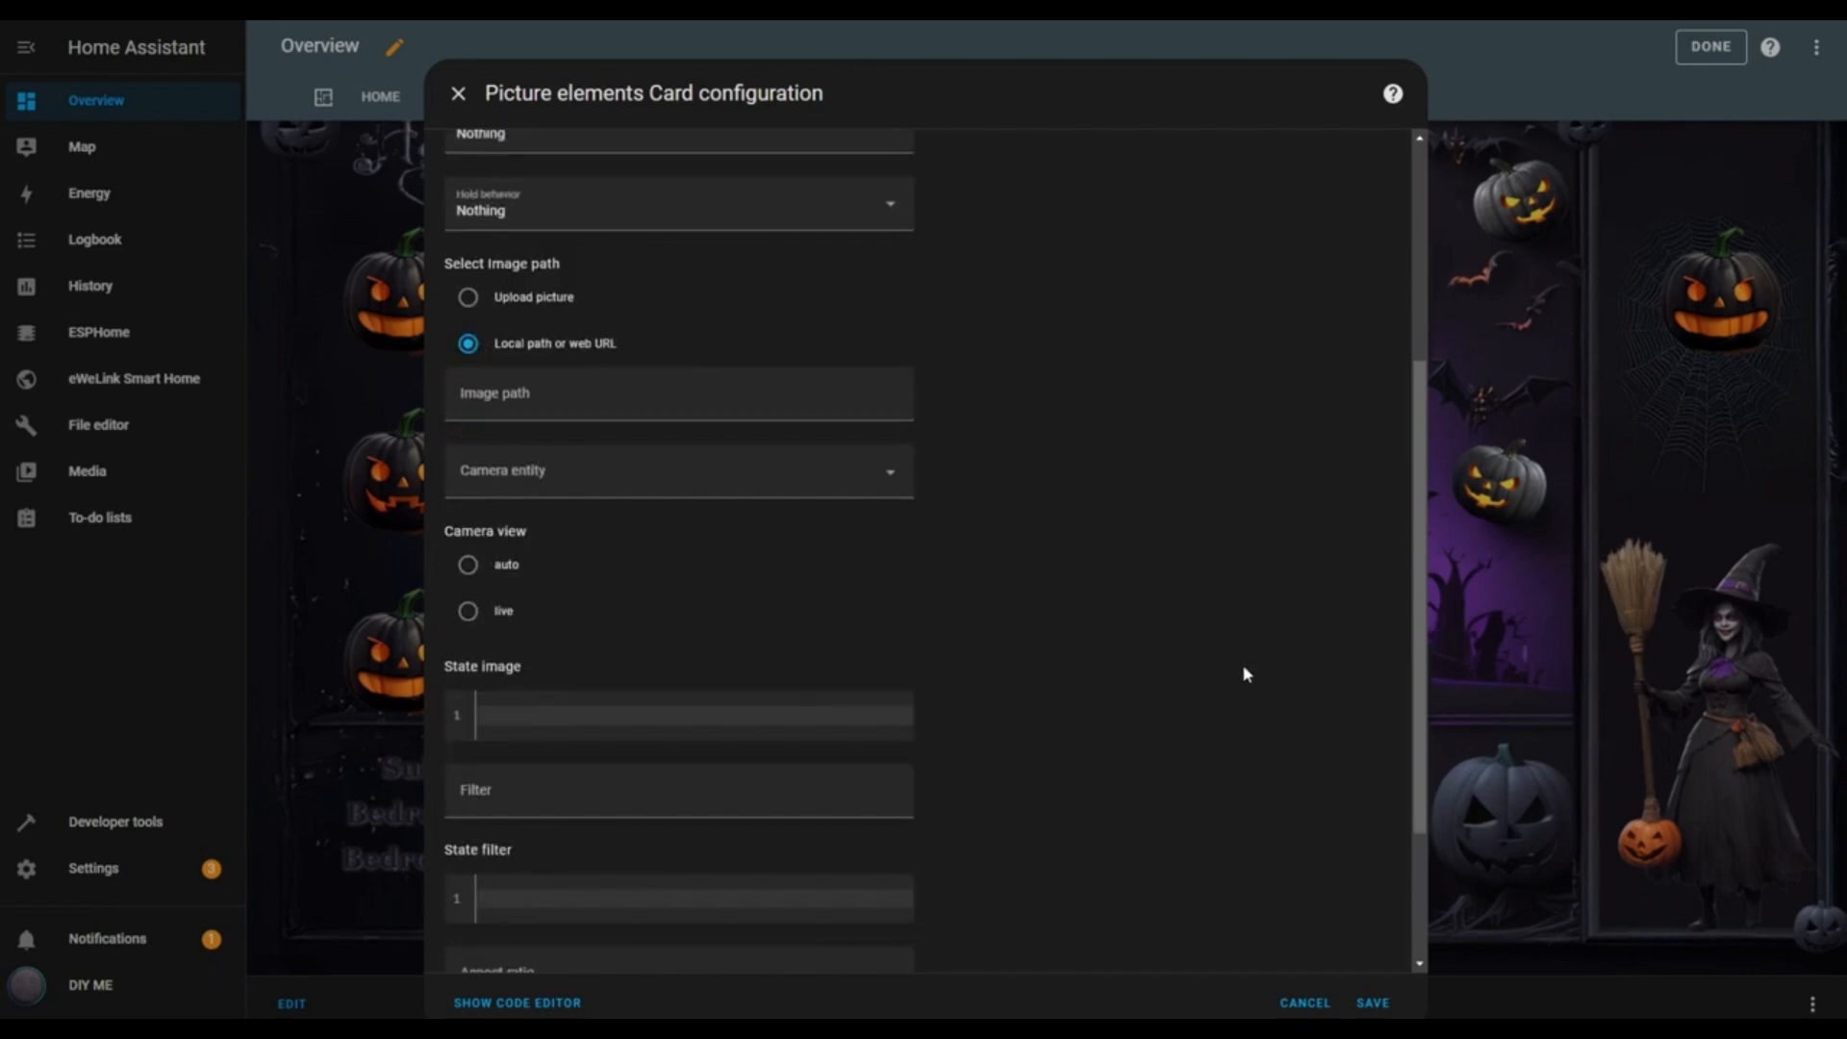
scroll(805, 566, "up", 2)
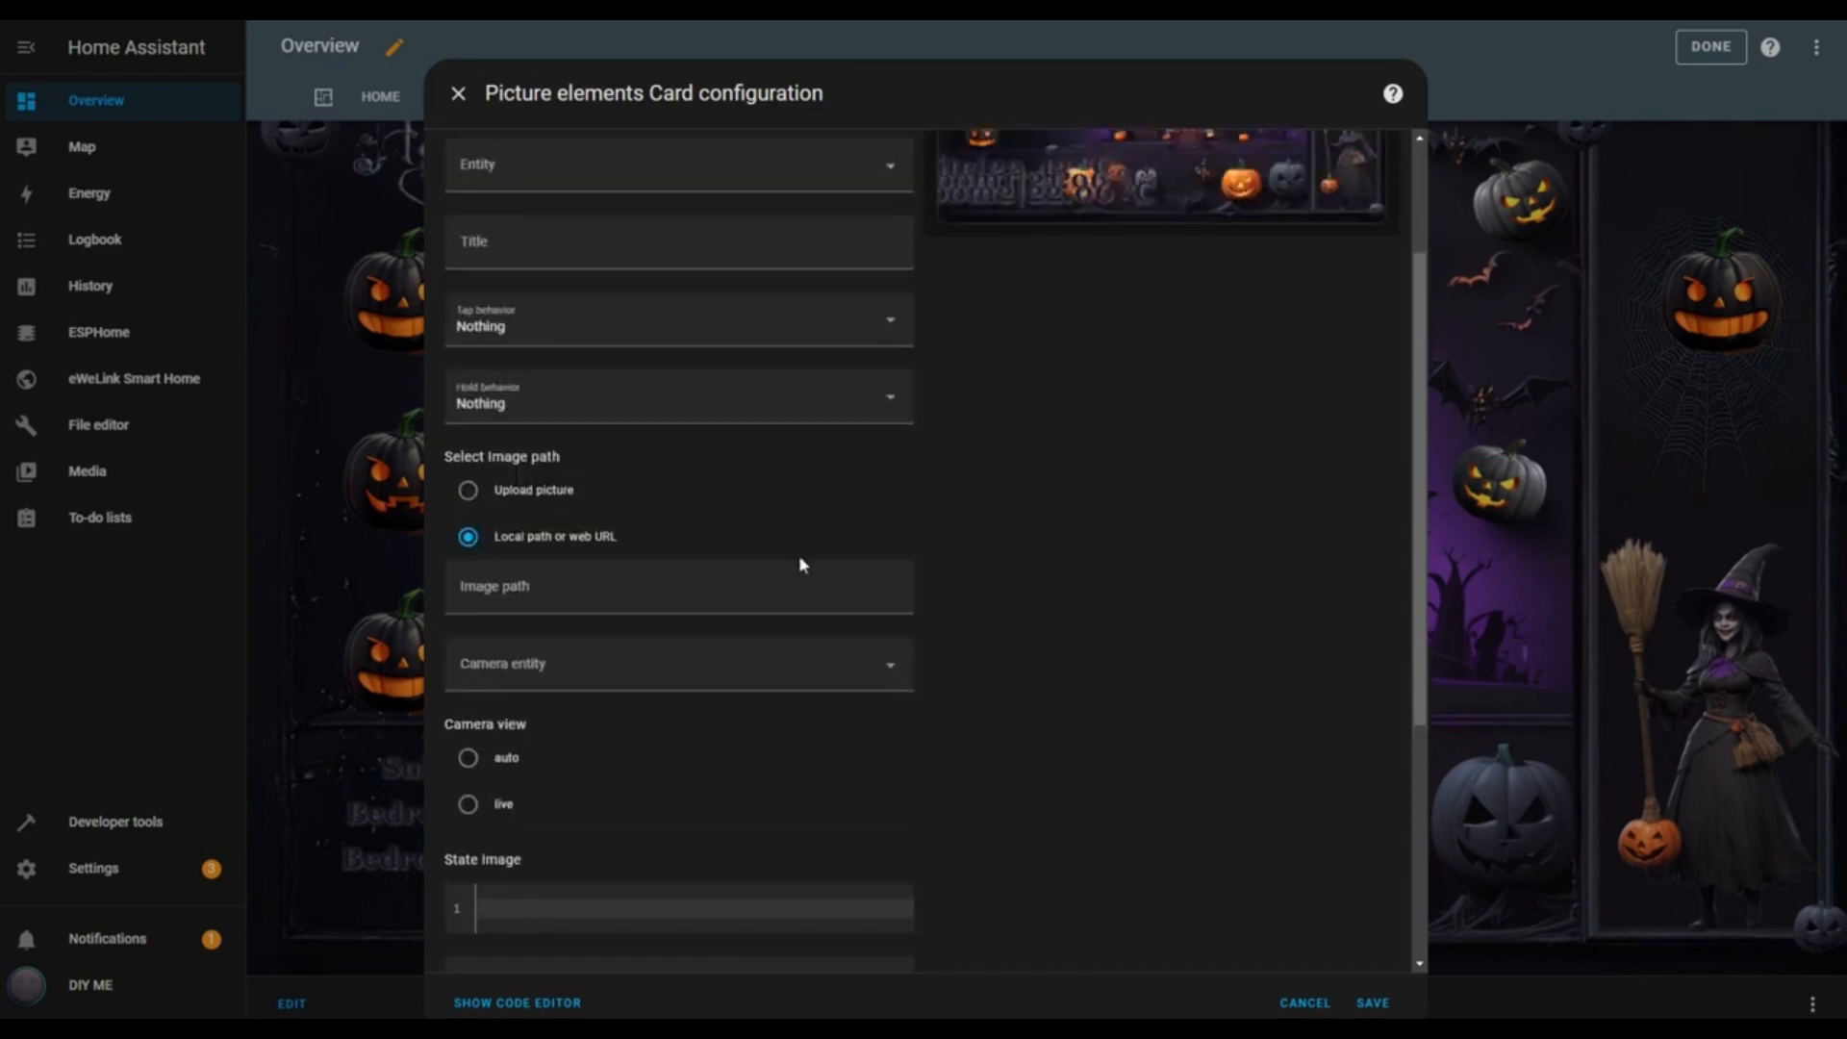
left_click(590, 596)
type("\\local\\halloween\\backwitch.png")
Style the witch image with left: 57%, top: 62% and width: 3%, and save the card
scroll(957, 683, "down", 4)
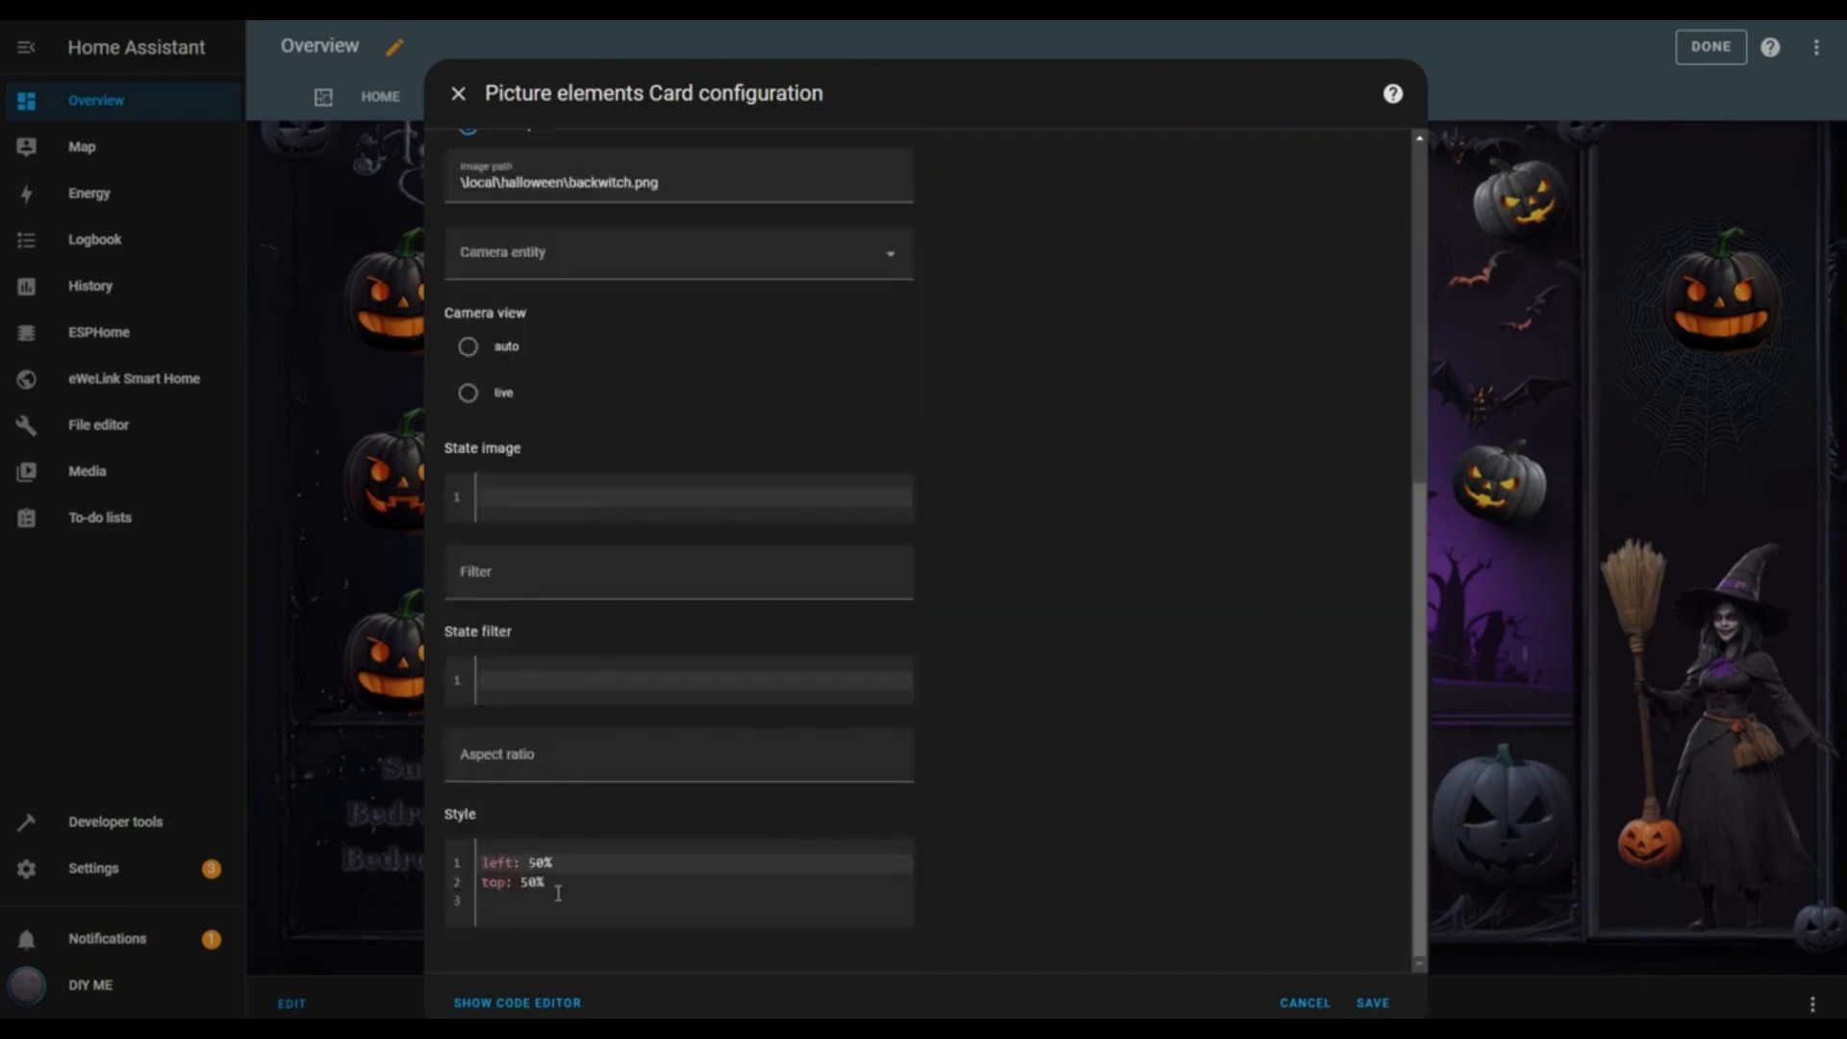
left_click_drag(538, 901, 481, 863)
type("left: 57% top: 62% width: 3%")
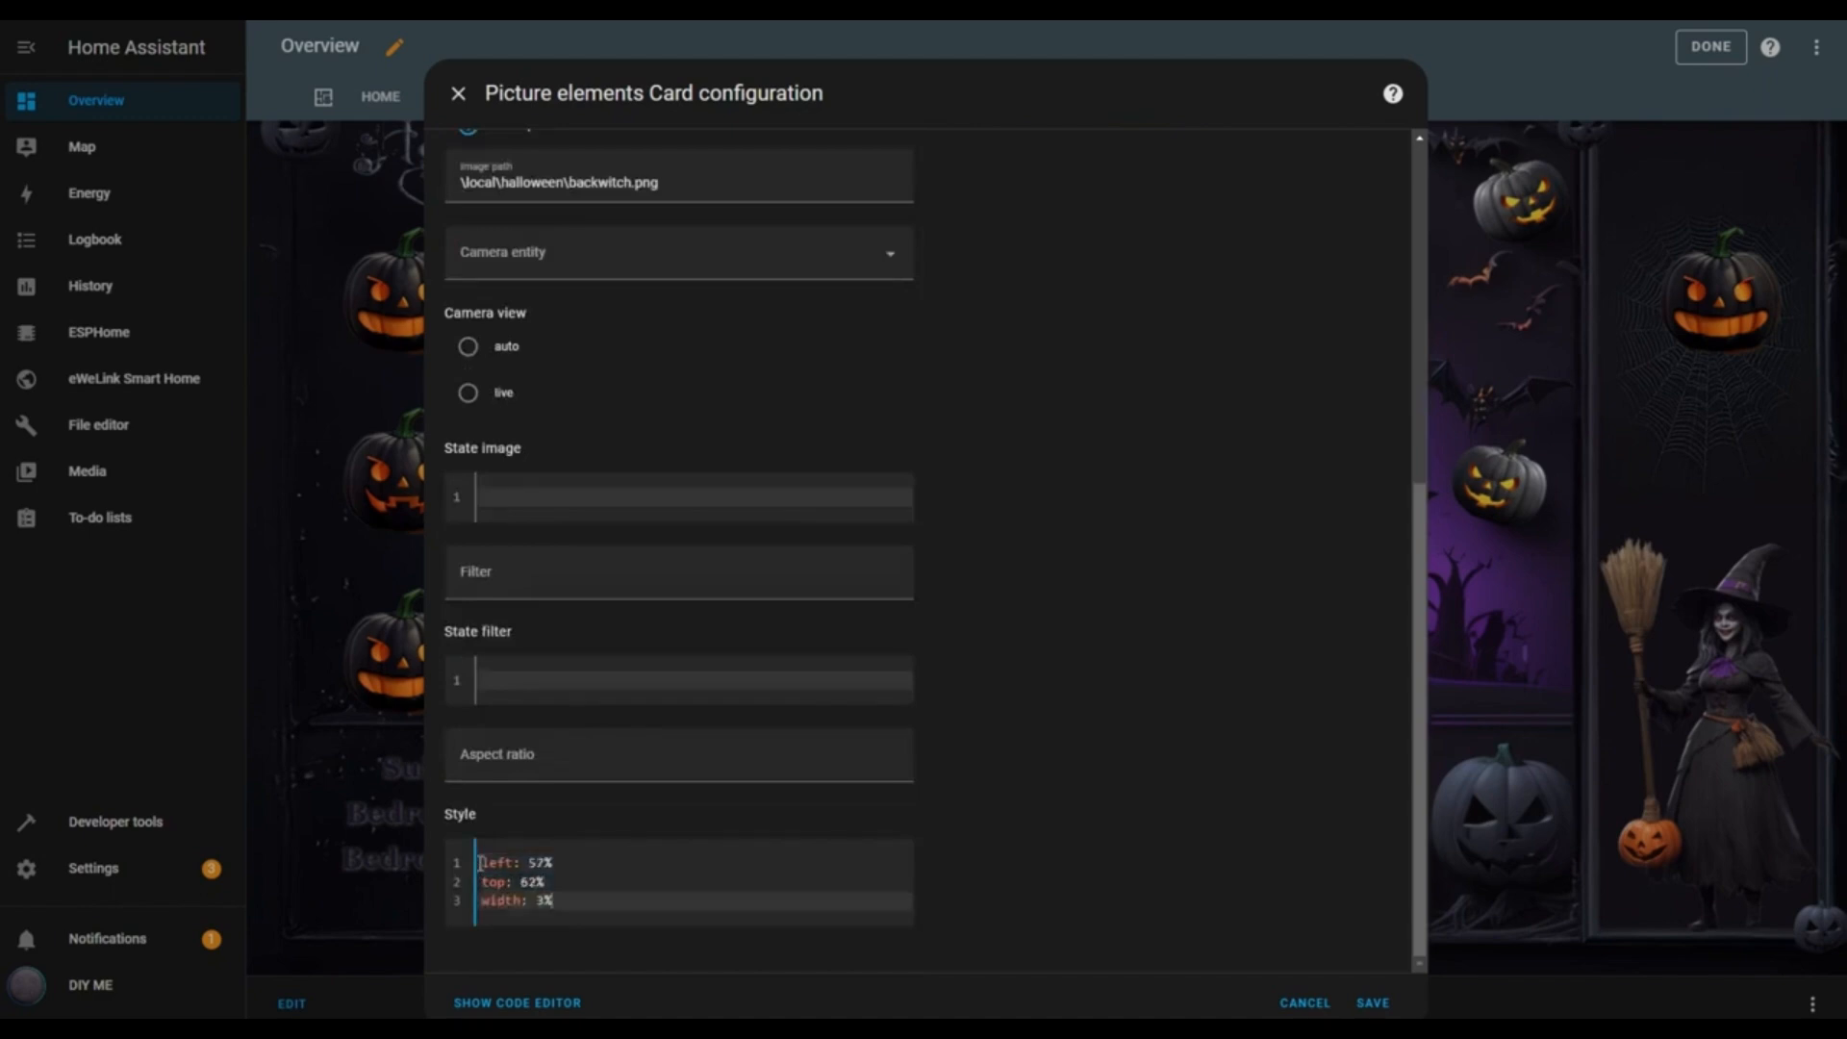
scroll(1090, 821, "up", 6)
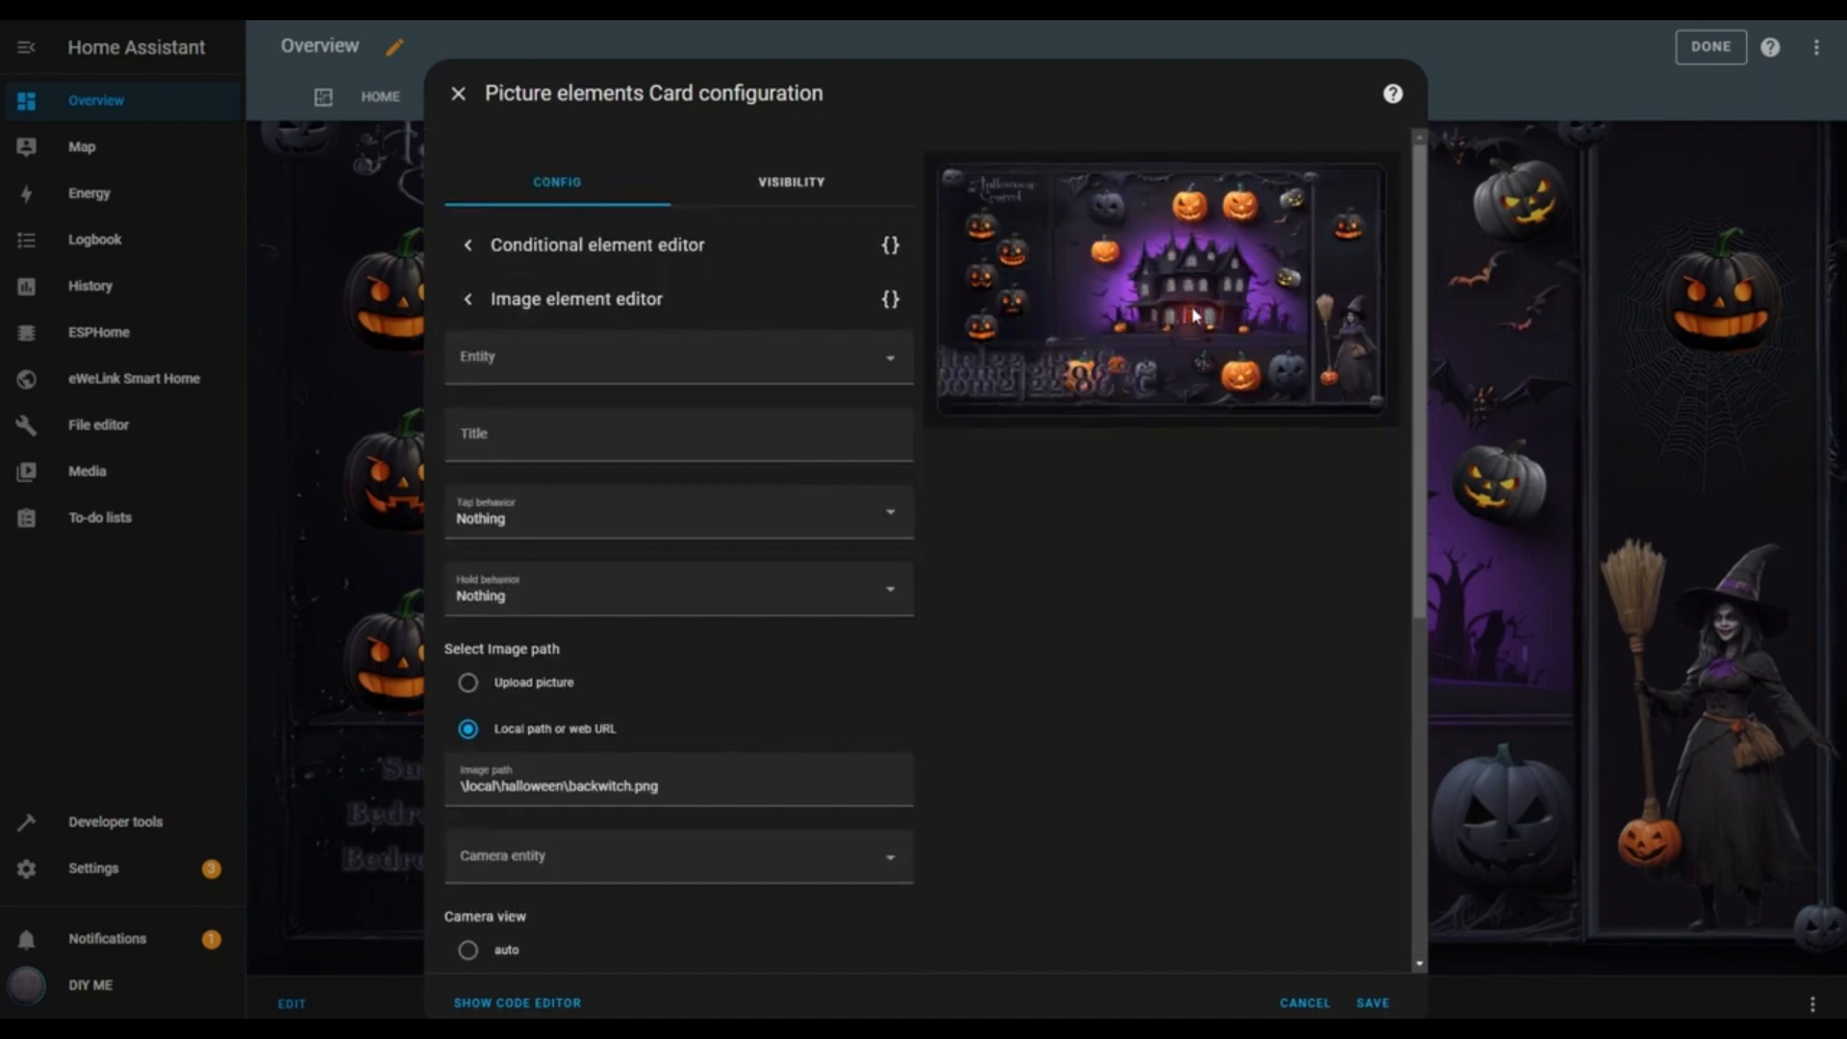
scroll(1181, 668, "down", 6)
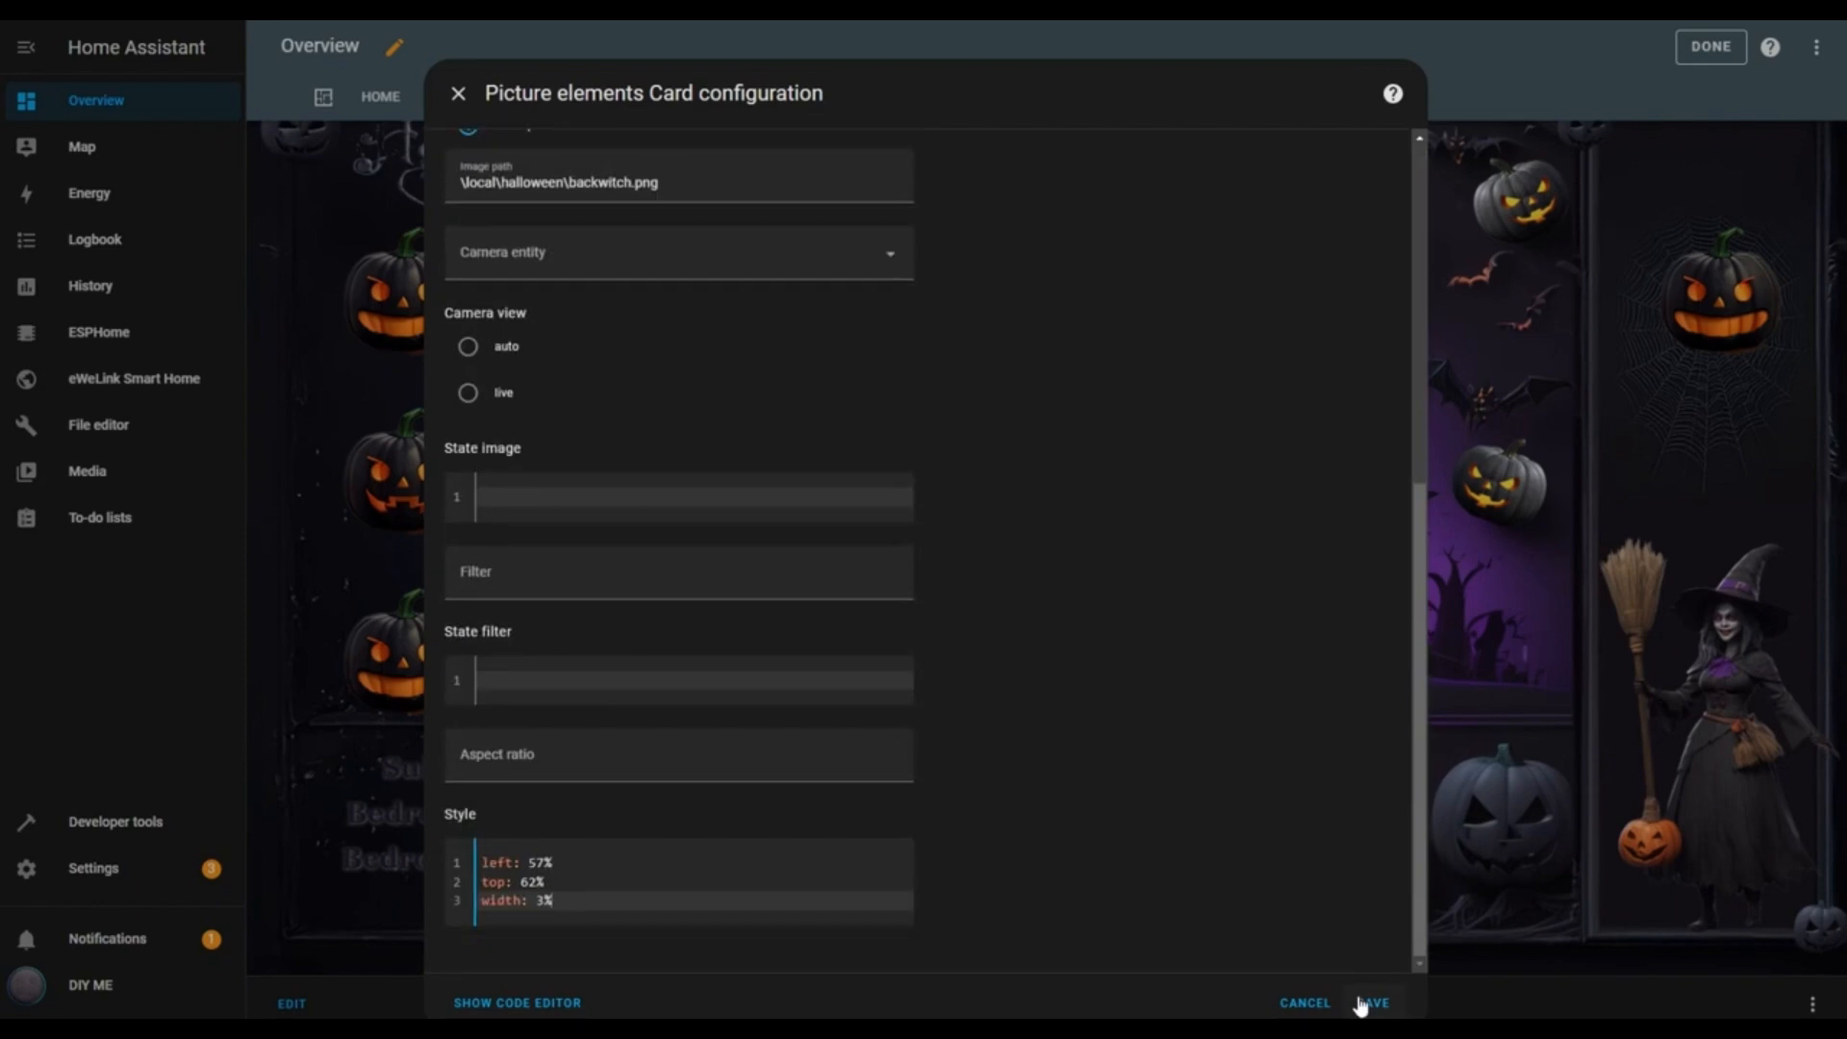
left_click(1360, 1003)
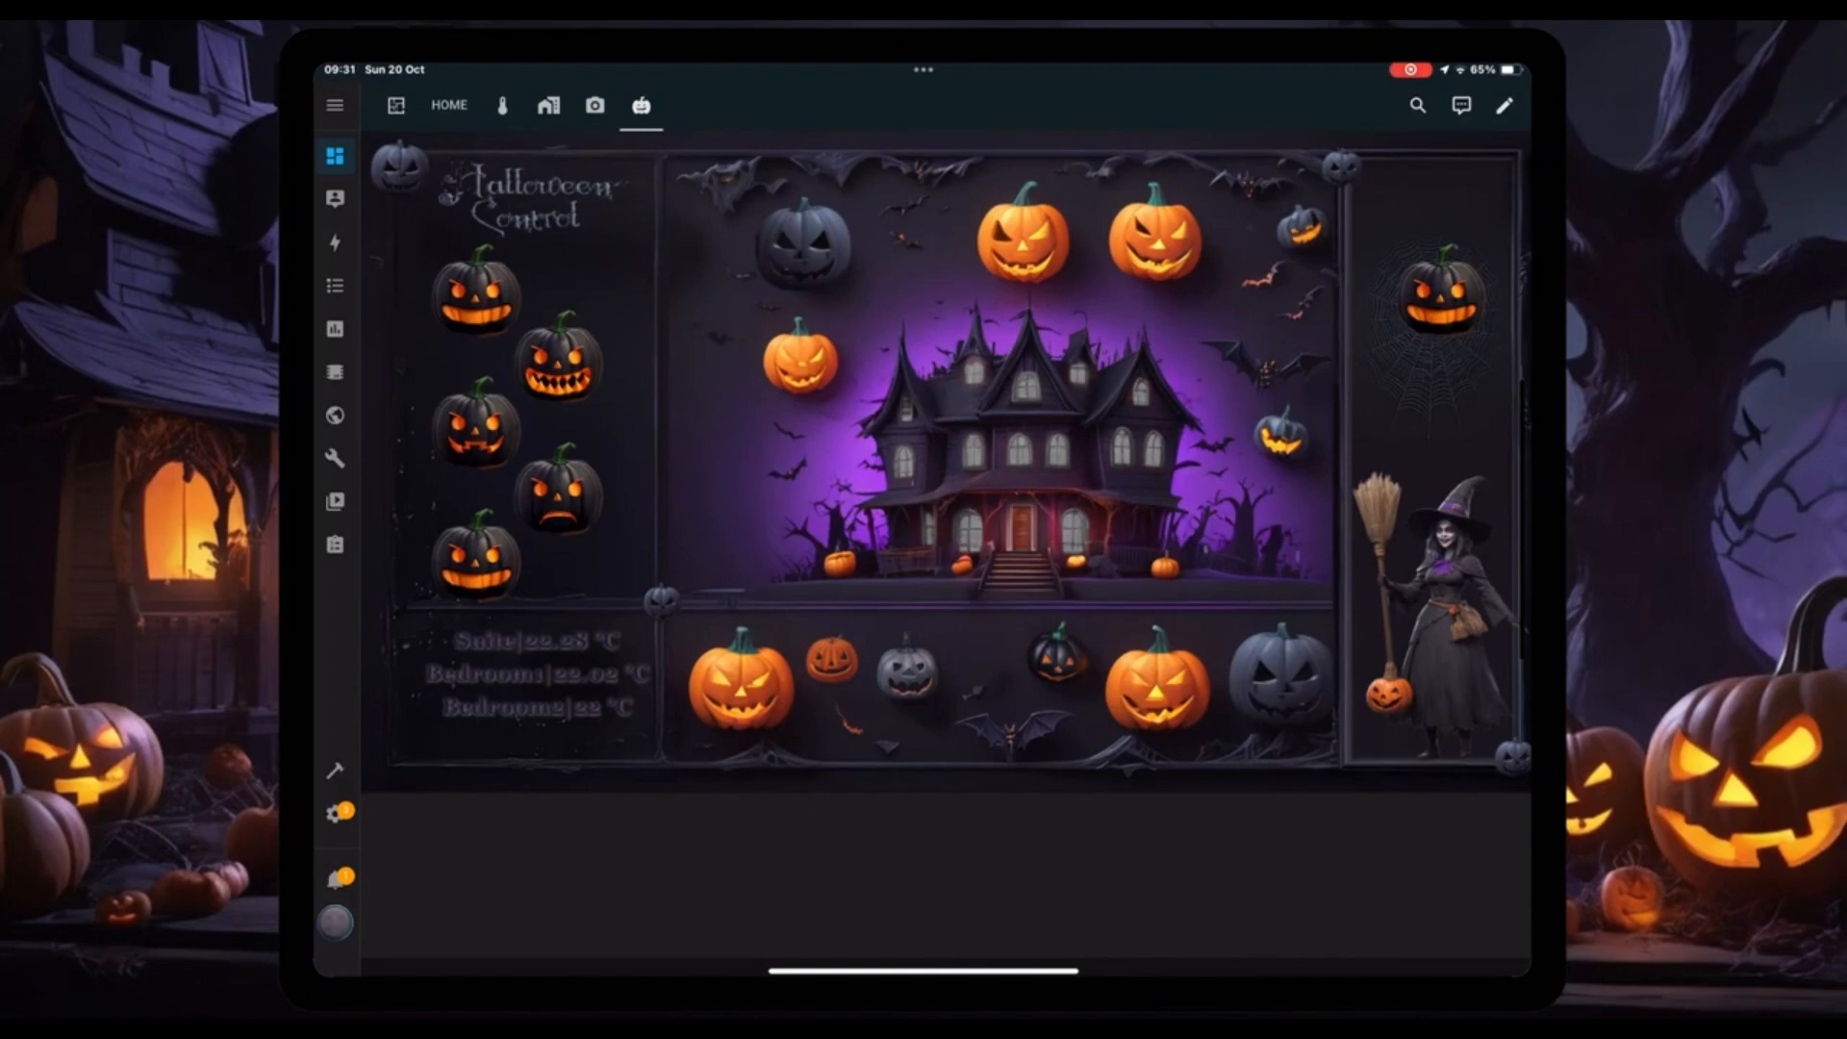
Turn on the two lowest pumpkin lights below the Halloween Control title, and switch the spiderweb pumpkin's light on and off again
left_click(520, 496)
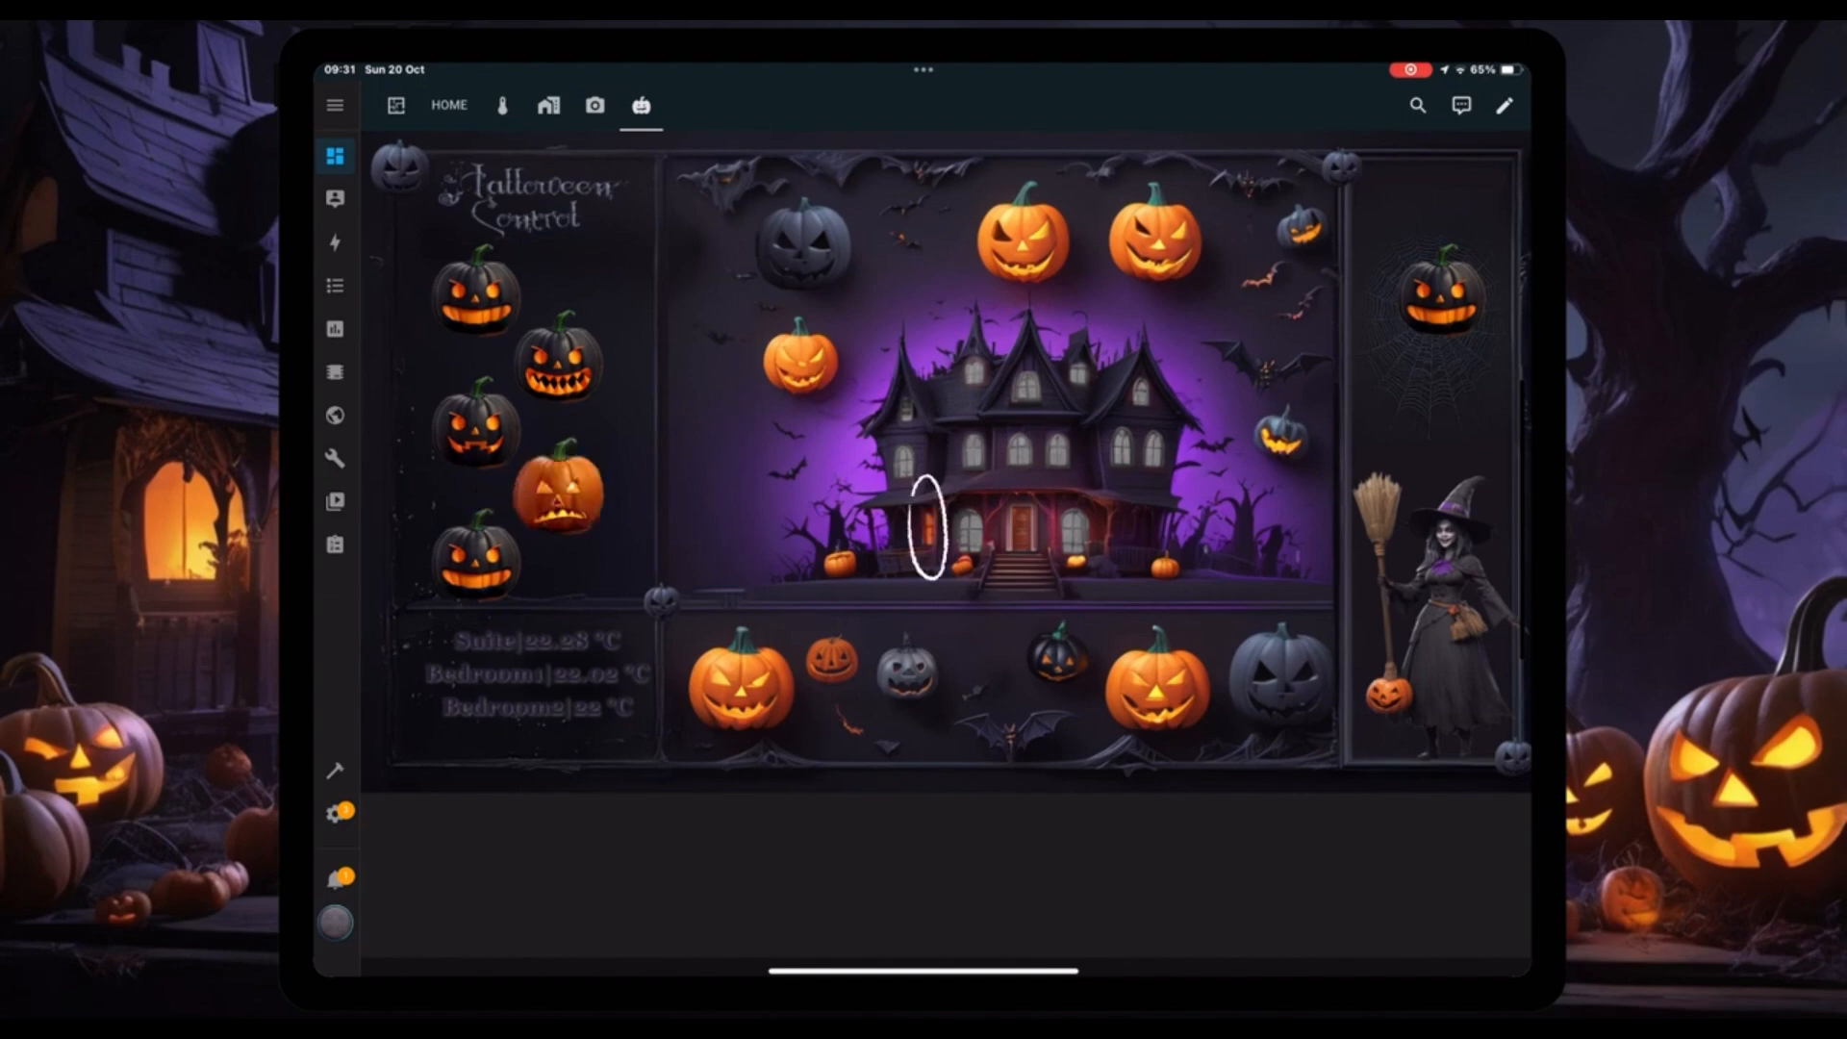
left_click(454, 563)
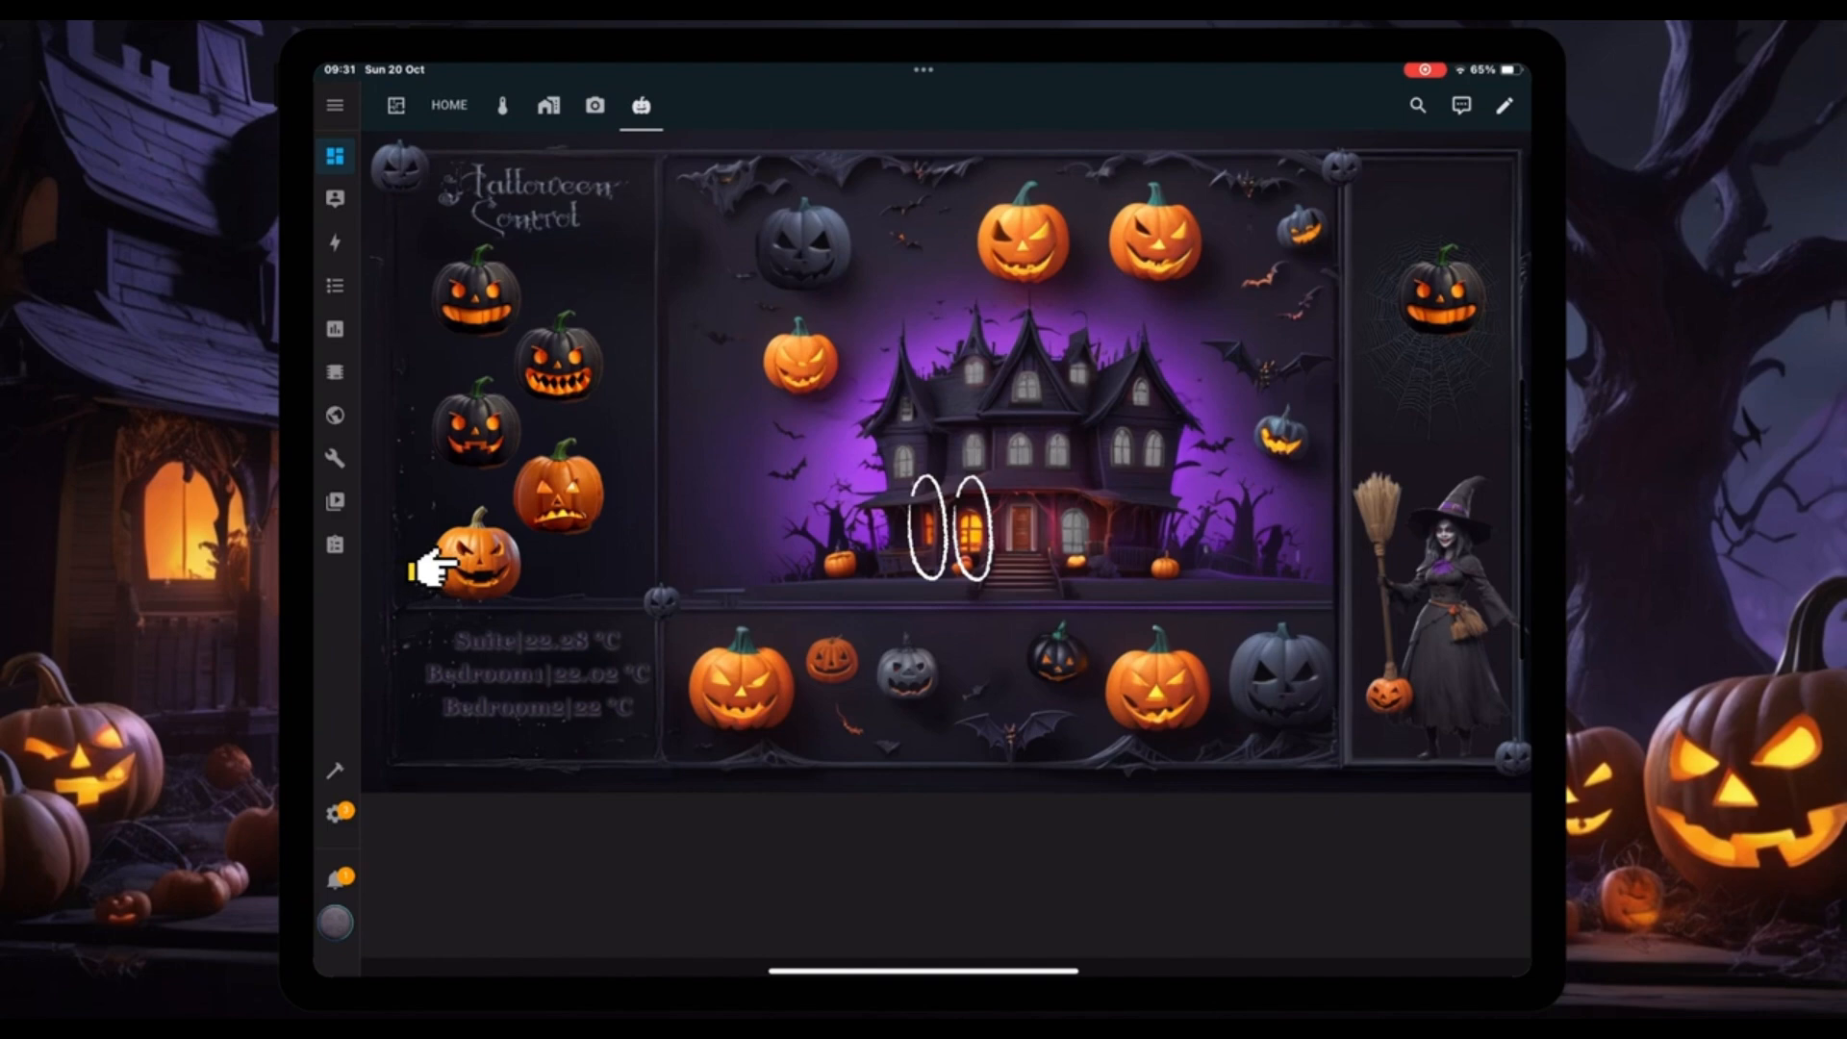
left_click(1412, 304)
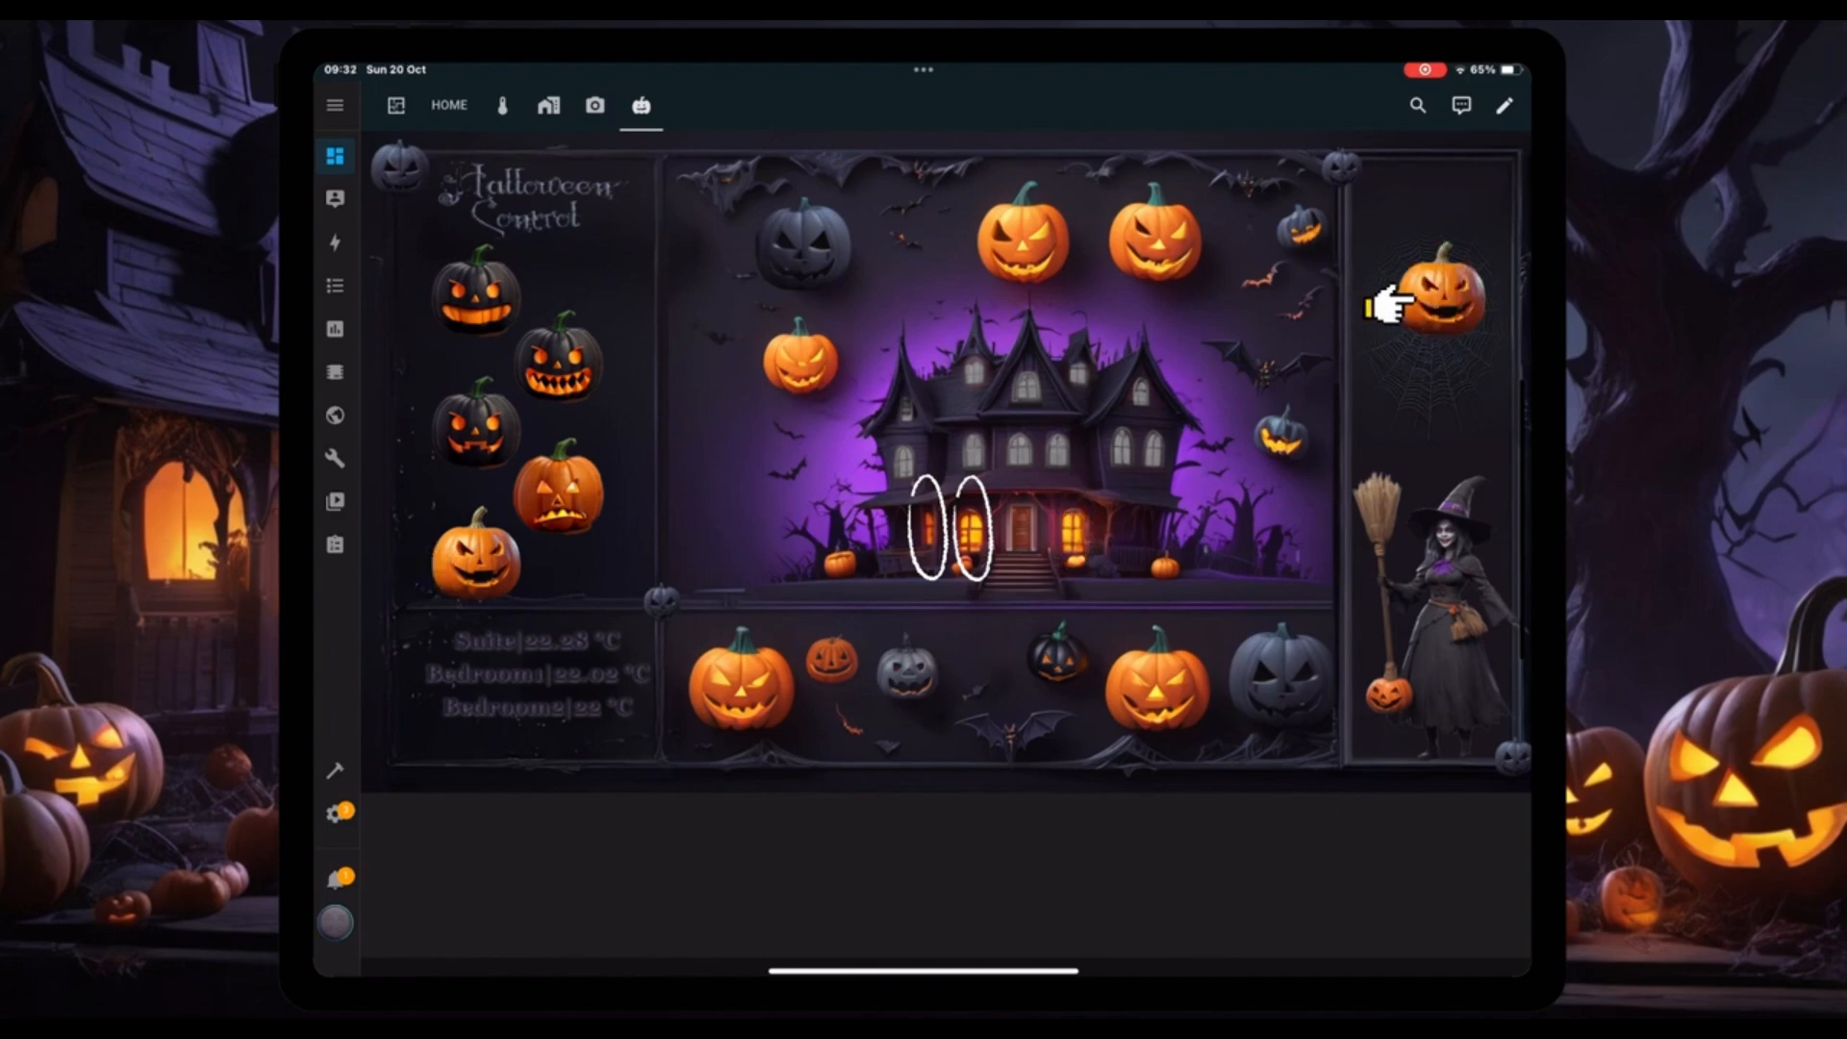
left_click(1412, 304)
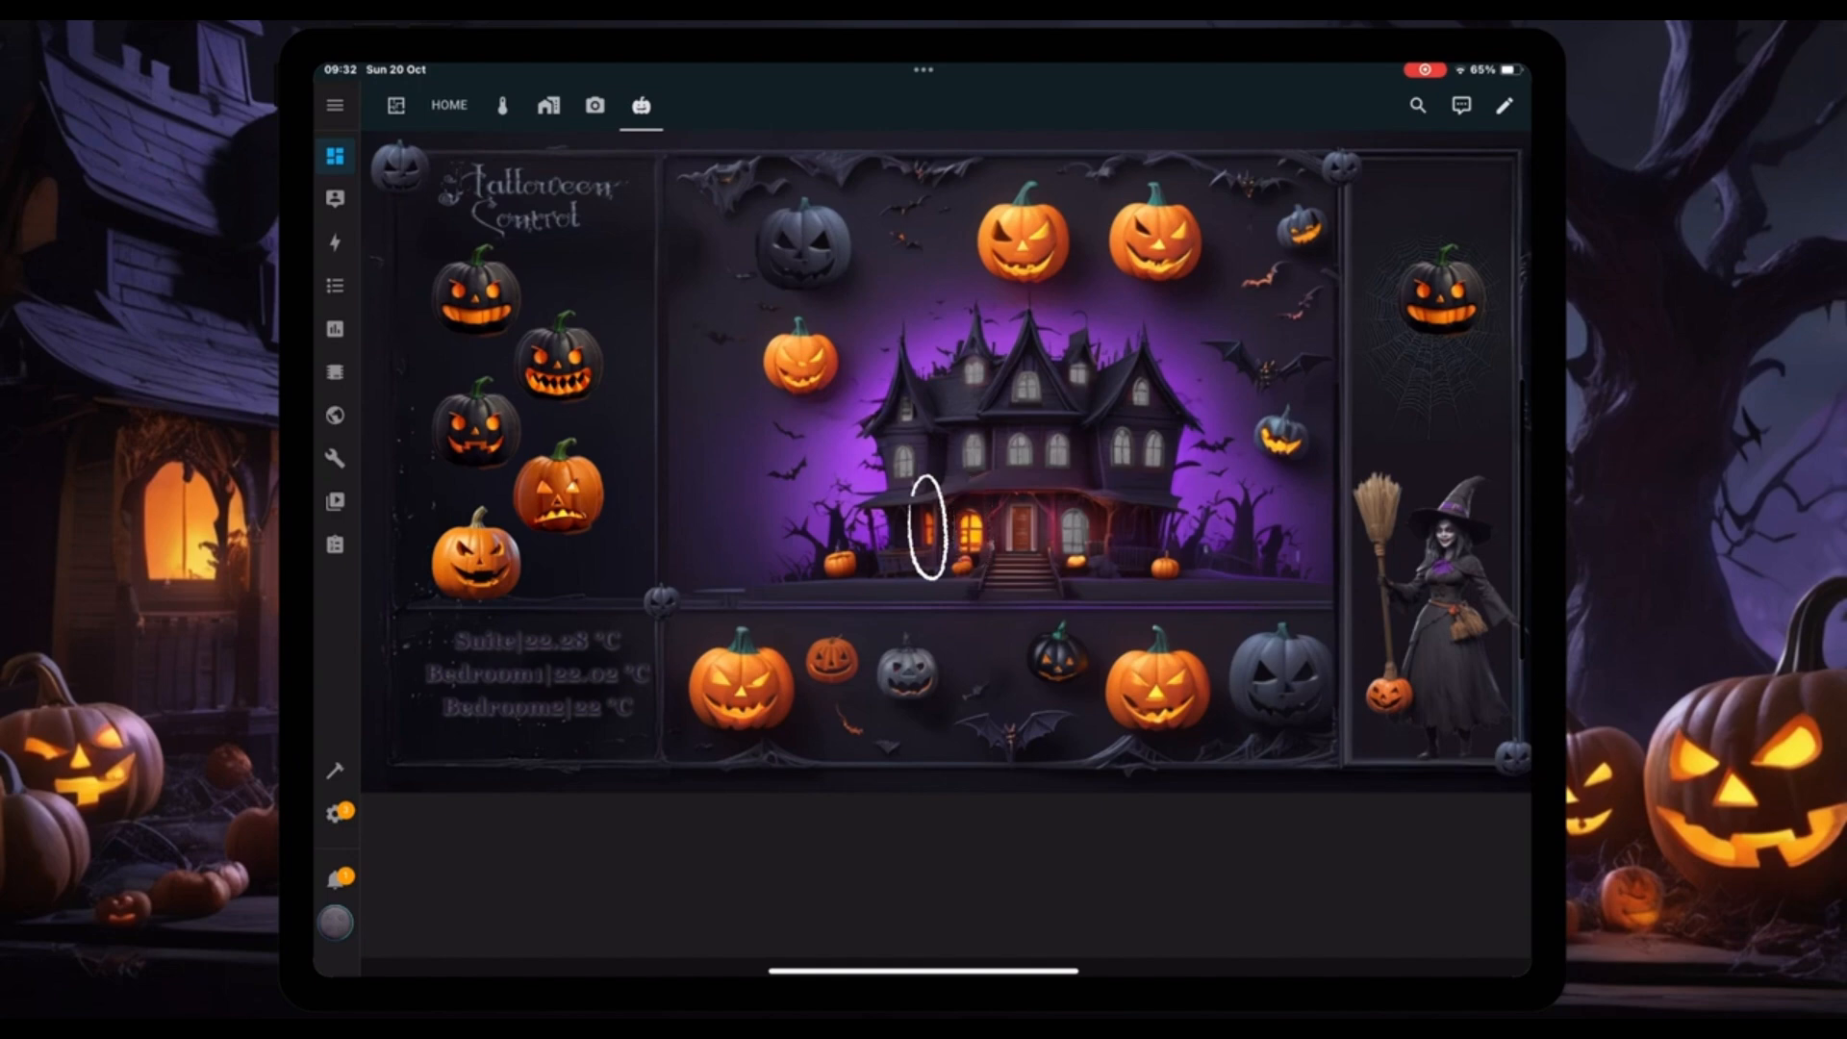